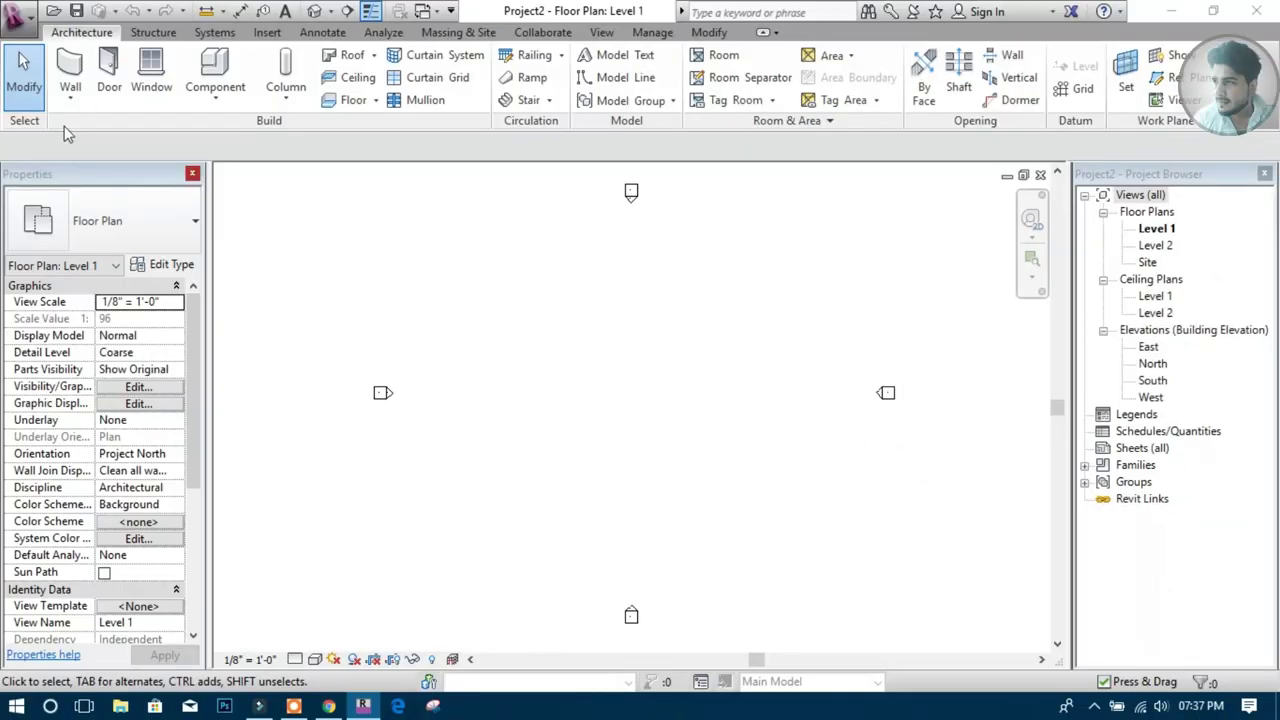
# Draw a rectangle of Generic 8" walls on Level 1 rising to Level 2
pyautogui.click(70, 99)
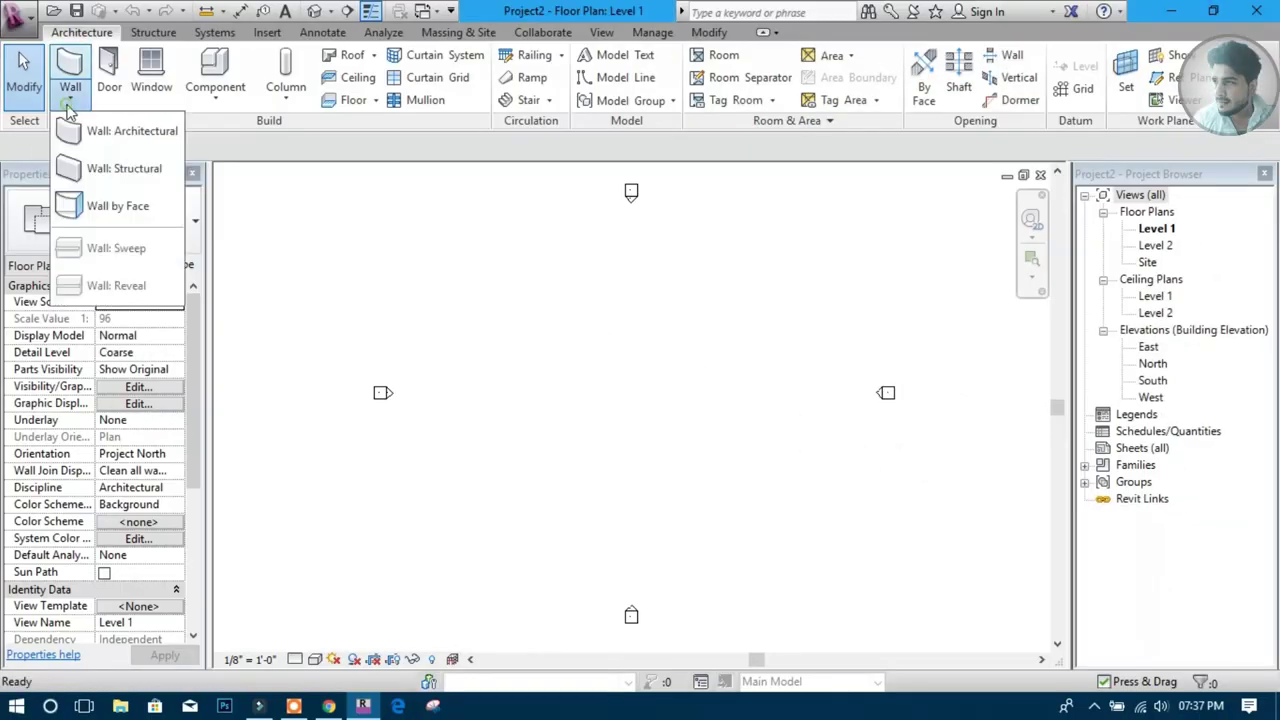
pyautogui.click(226, 146)
pyautogui.click(228, 180)
pyautogui.click(740, 57)
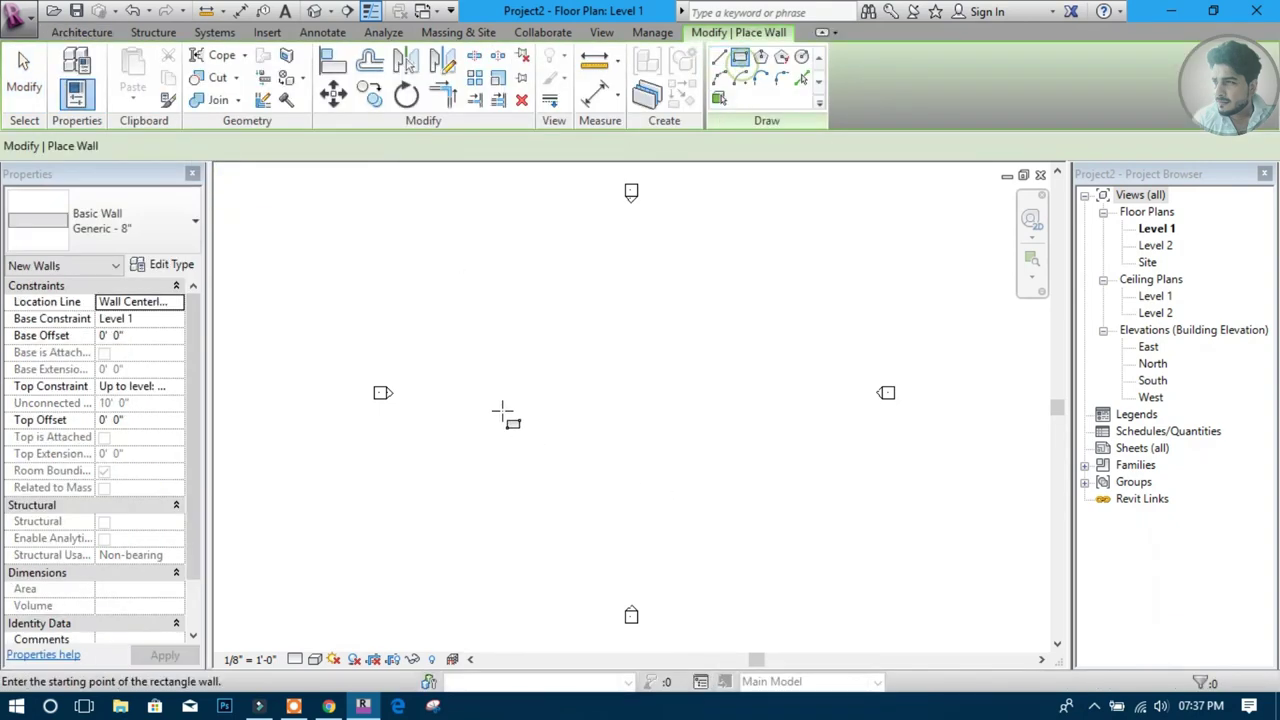
pyautogui.click(484, 367)
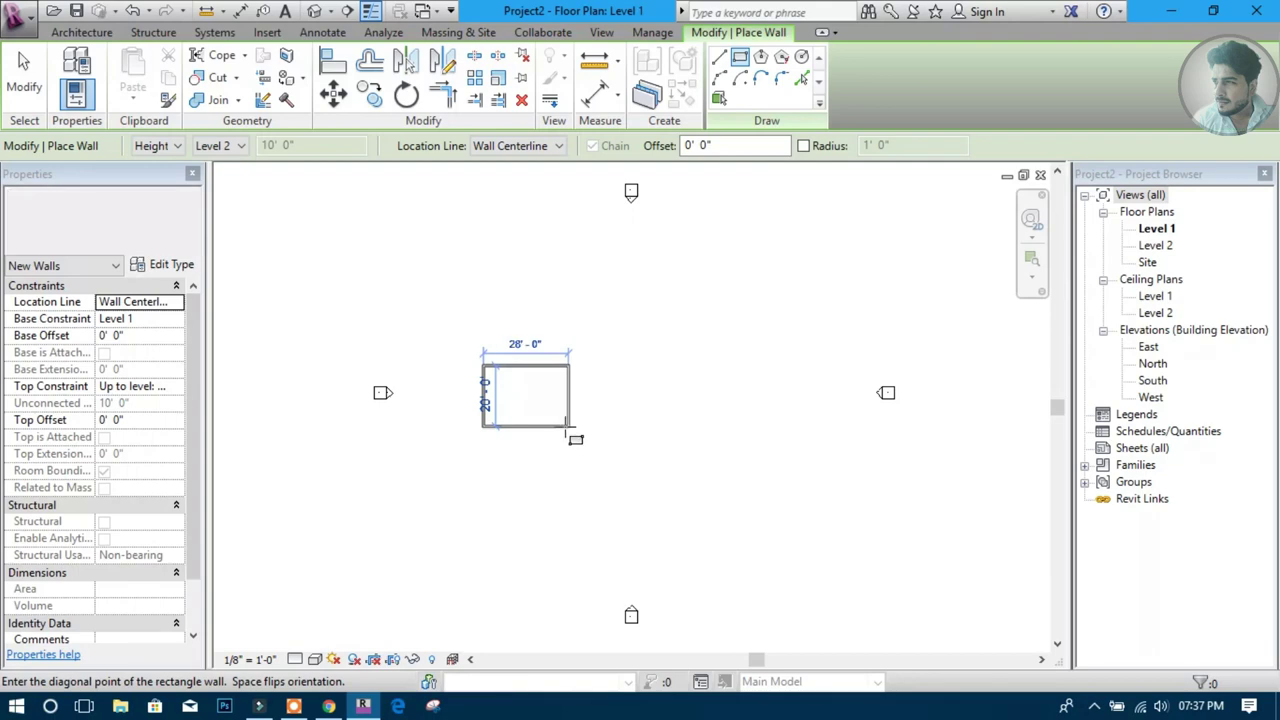
pyautogui.click(540, 424)
pyautogui.scroll(4, 538, 416)
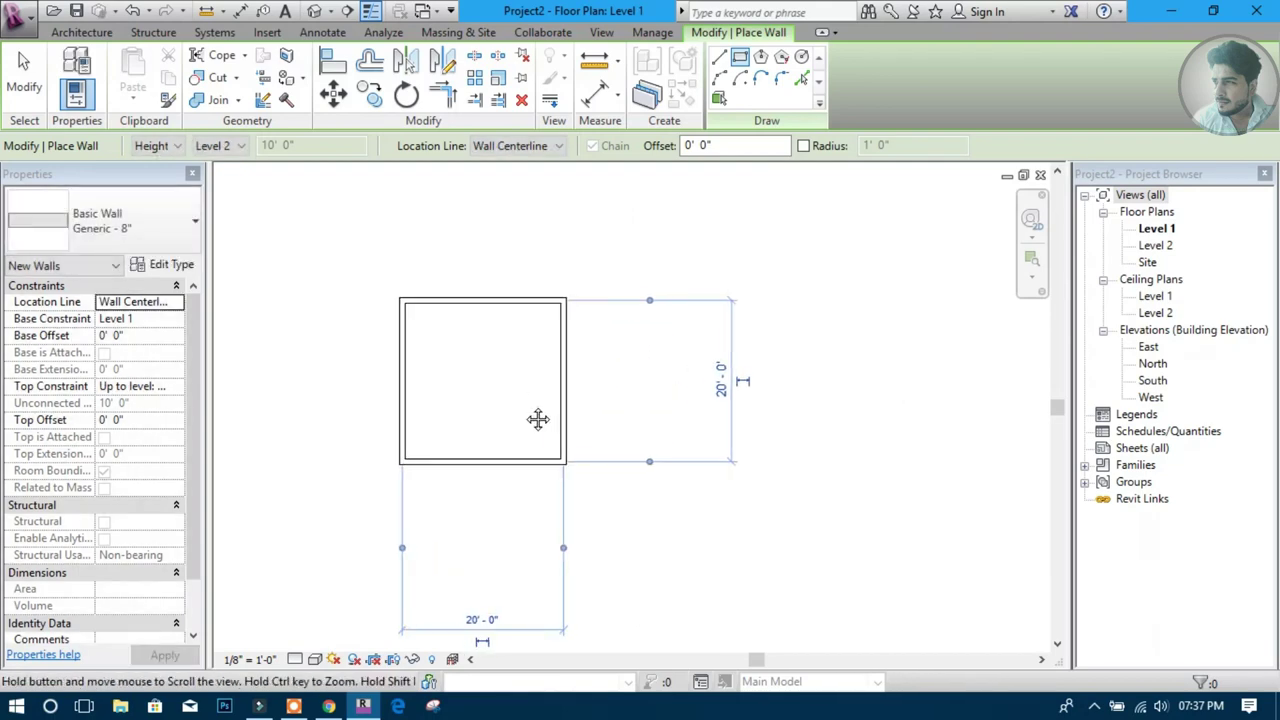
pyautogui.press('Escape')
pyautogui.press('Escape')
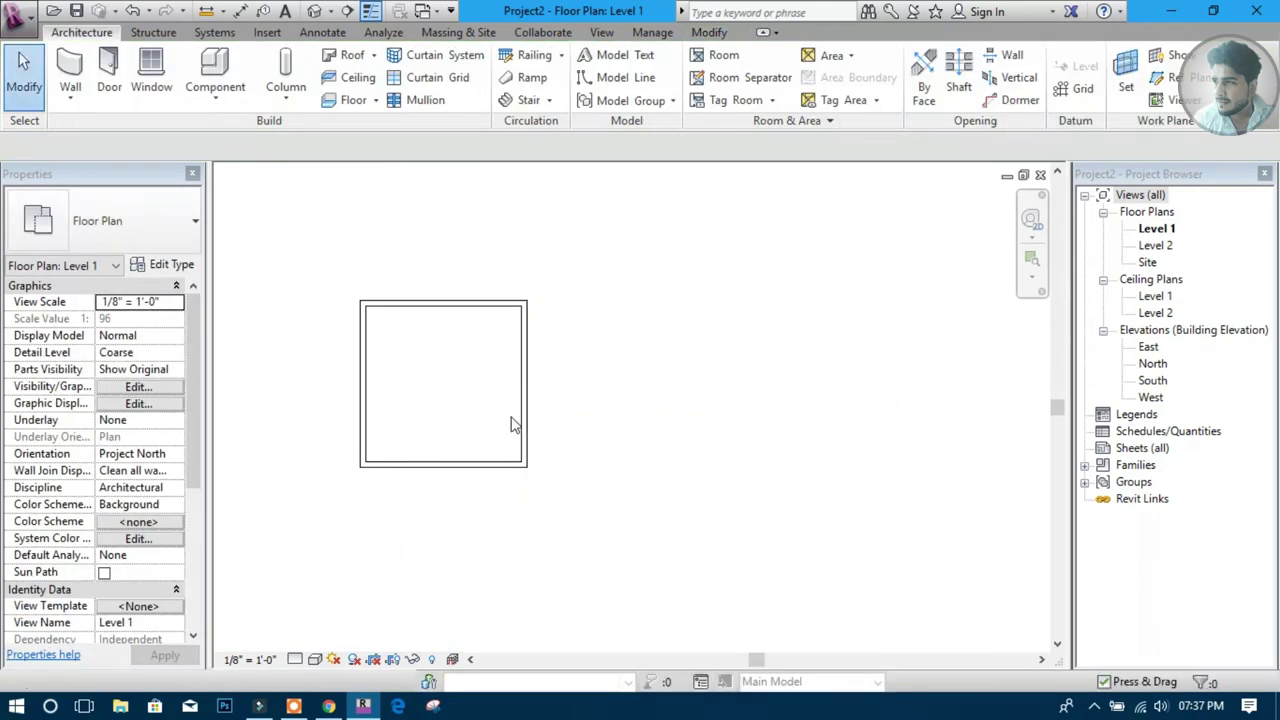
pyautogui.click(522, 410)
# Widen the rectangle by dragging its right wall outward, then select all four walls
pyautogui.moveTo(523, 408); pyautogui.dragTo(622, 412)
pyautogui.scroll(-2, 560, 470)
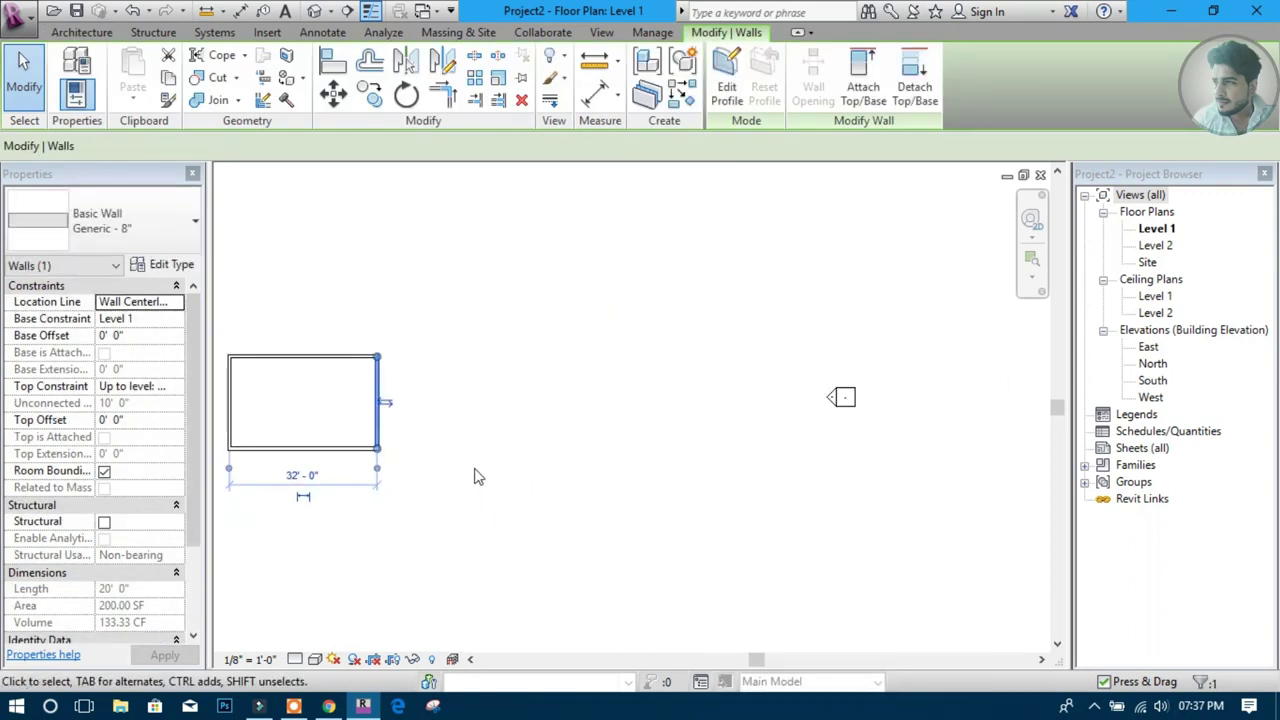
pyautogui.scroll(-1, 536, 440)
pyautogui.click(530, 430)
pyautogui.moveTo(460, 350); pyautogui.dragTo(297, 480)
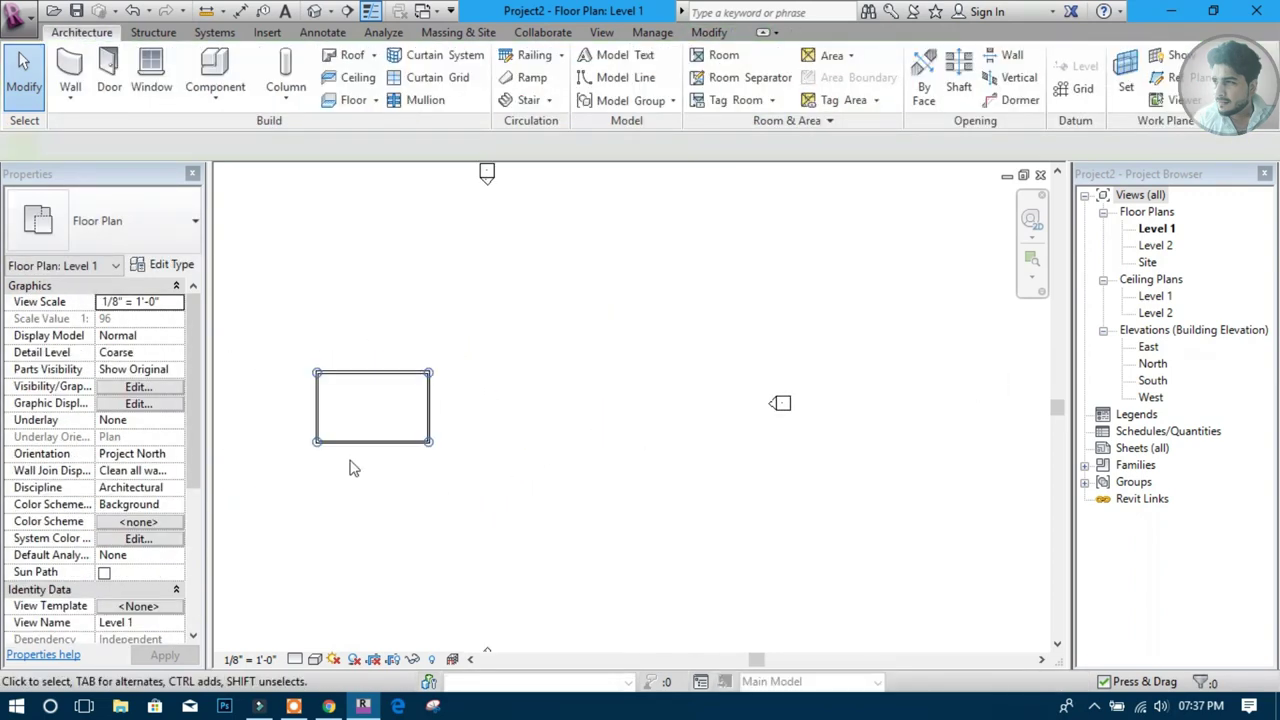
# Copy the enclosure five times: one to its right and four along a bottom row
pyautogui.click(369, 93)
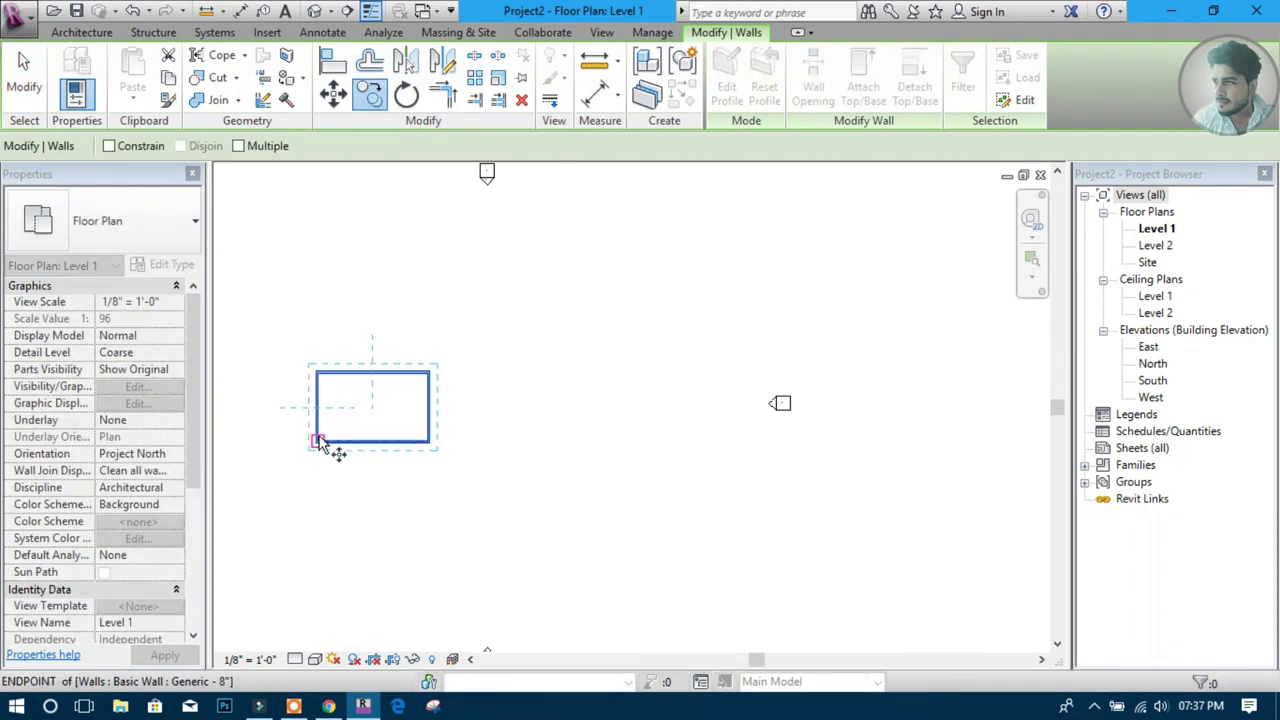
pyautogui.click(238, 146)
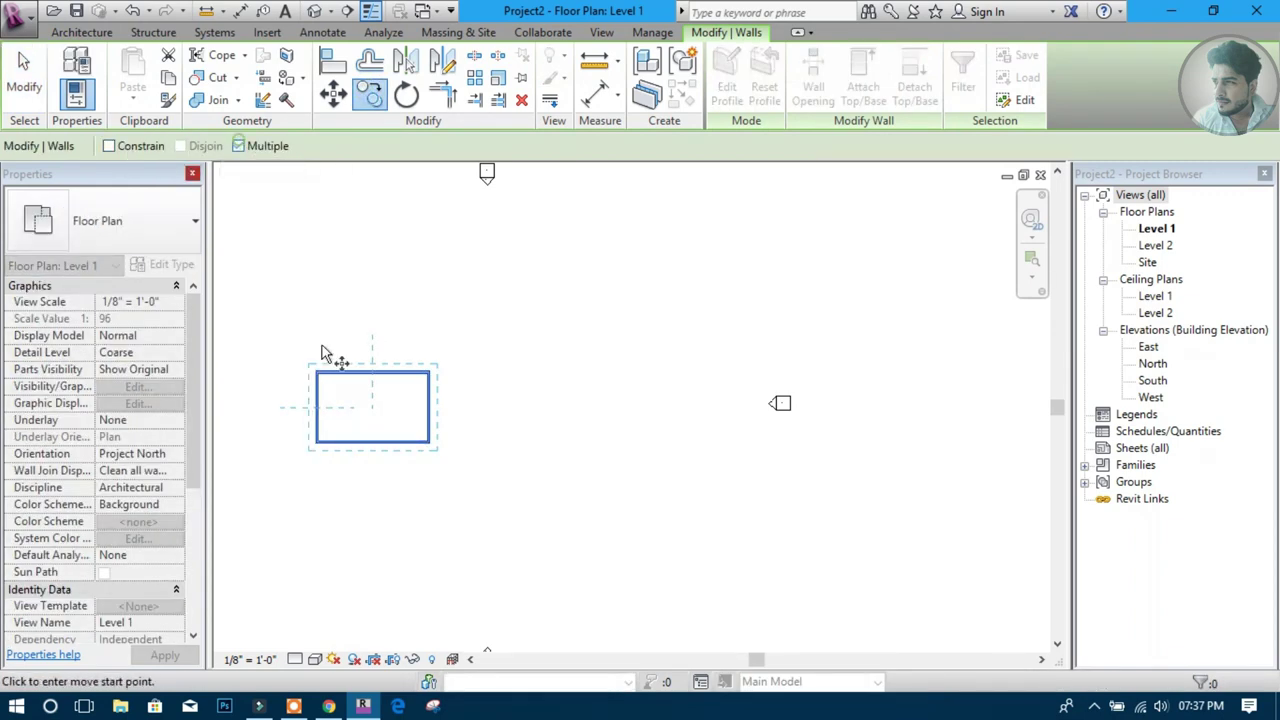
pyautogui.click(316, 442)
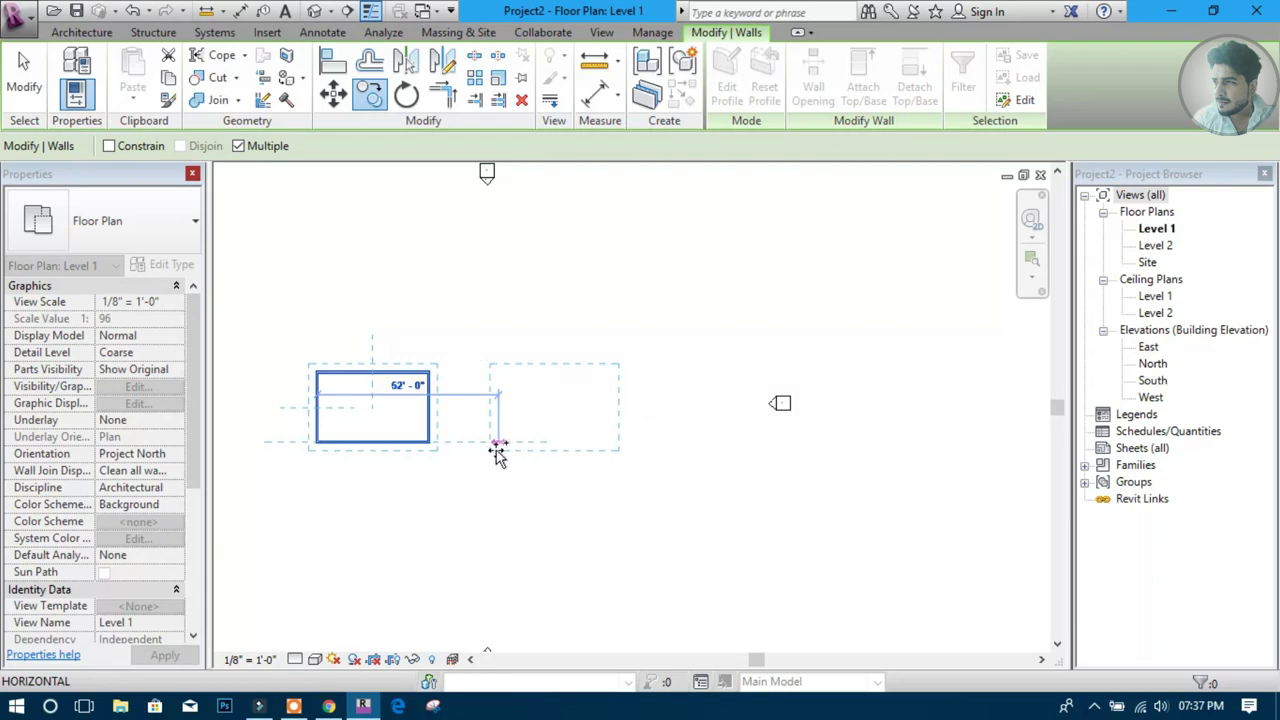
pyautogui.click(640, 447)
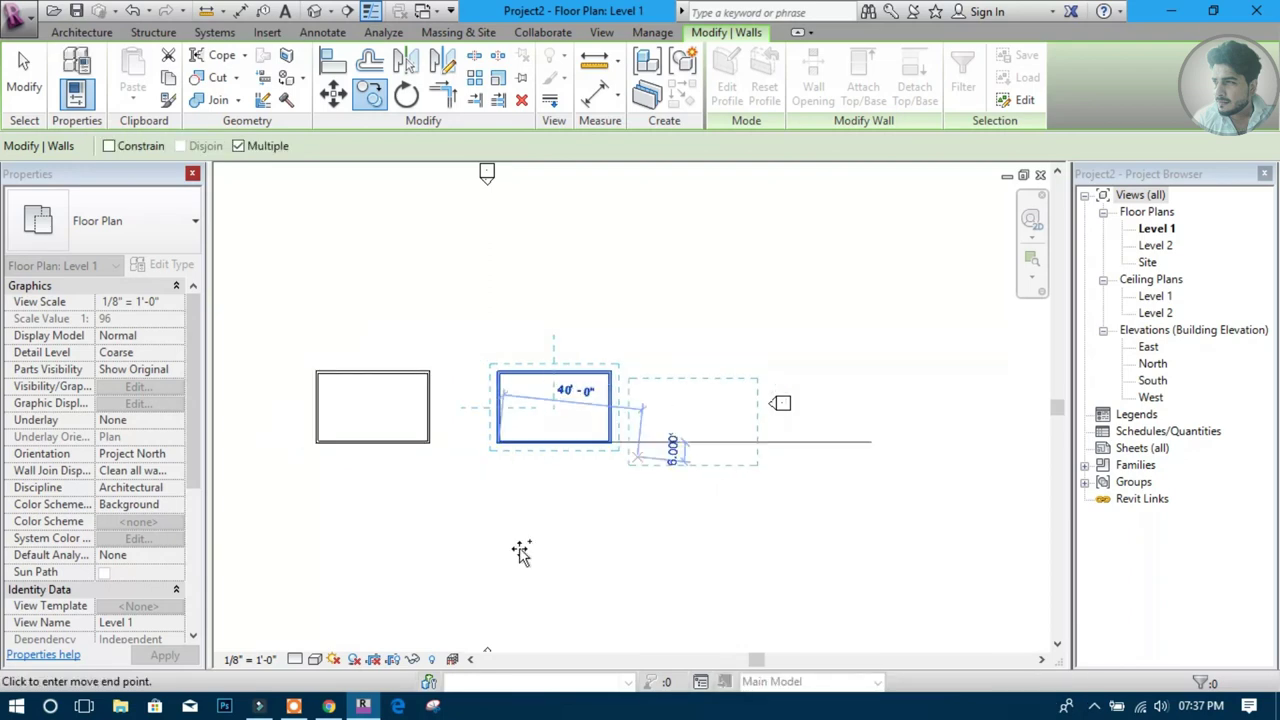
pyautogui.click(319, 584)
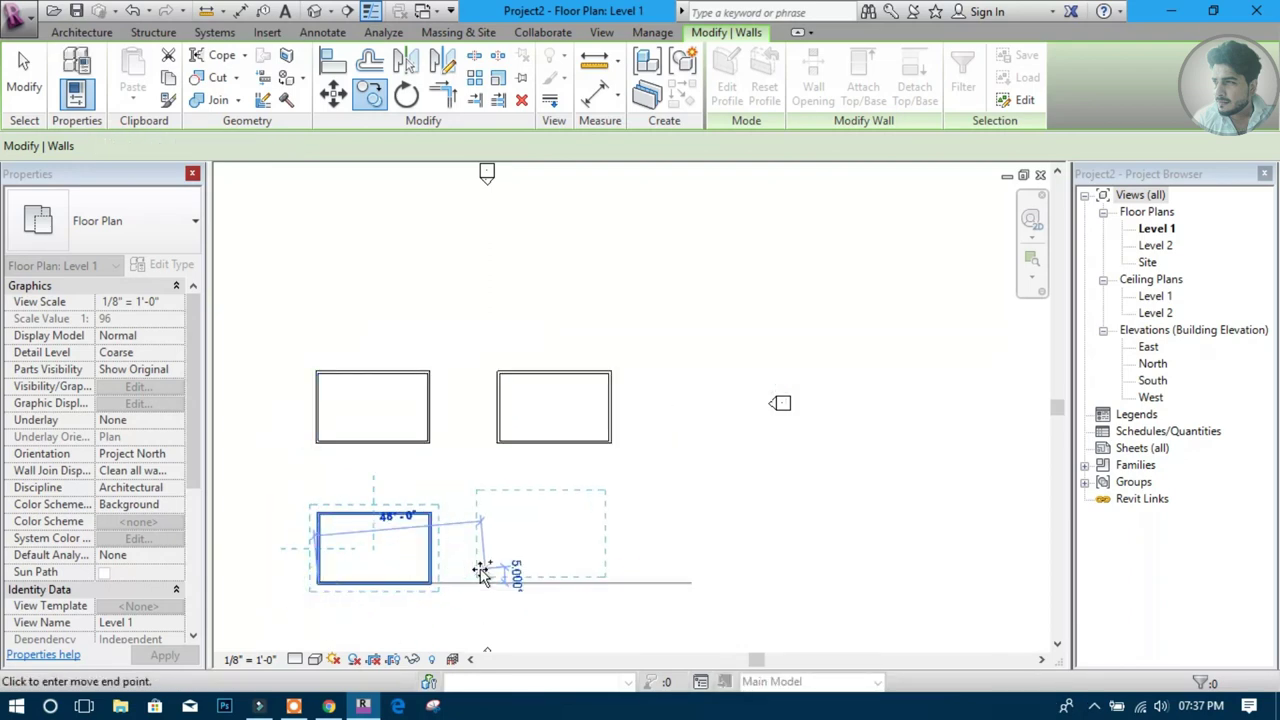
pyautogui.click(497, 573)
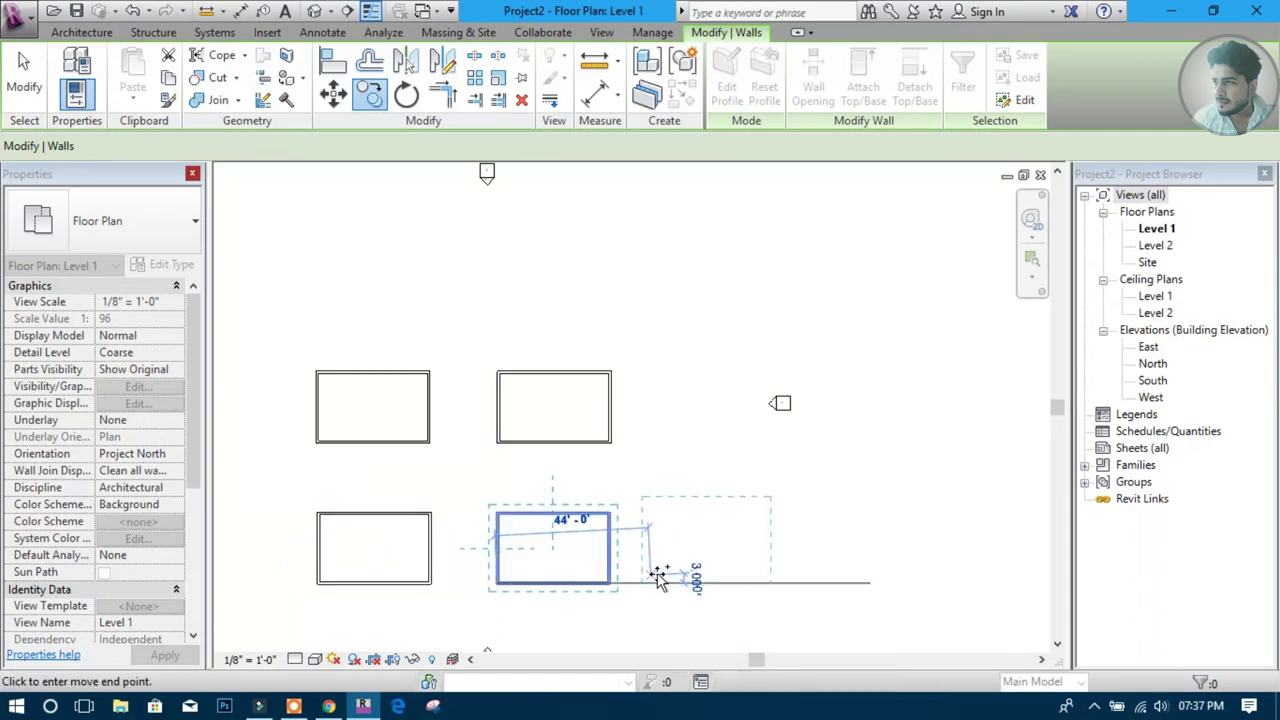
pyautogui.click(663, 583)
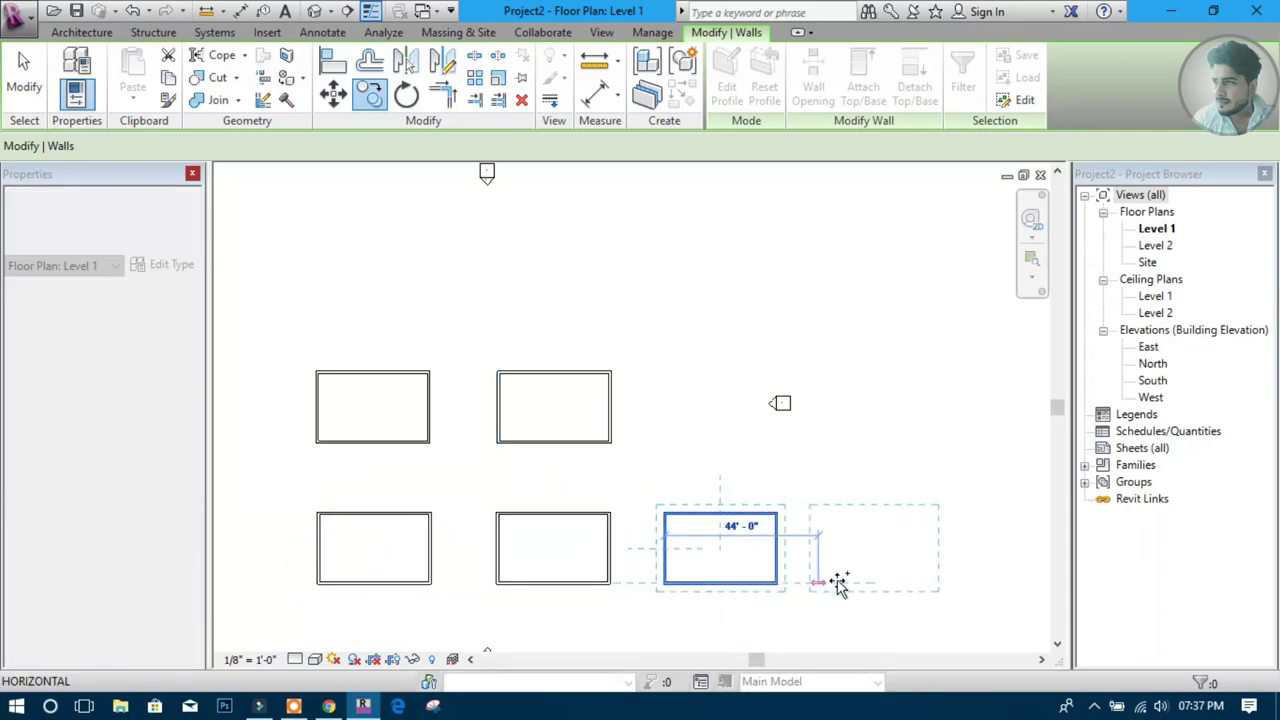
pyautogui.click(831, 583)
pyautogui.press('Escape')
pyautogui.press('Escape')
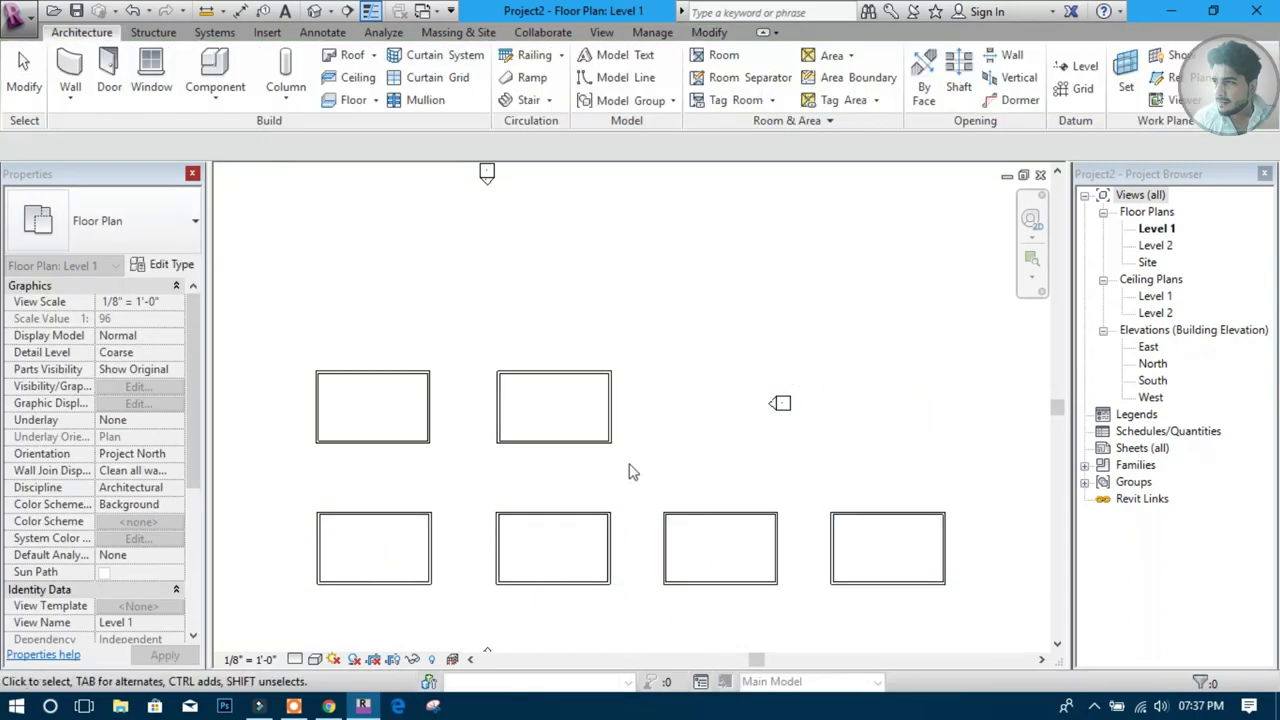
# Pan and zoom the plan to centre the original enclosure
pyautogui.moveTo(486, 458)
pyautogui.mouseDown(button='middle')
pyautogui.moveTo(888, 427)
pyautogui.moveTo(670, 490)
pyautogui.mouseUp(button='middle')
pyautogui.scroll(1, 571, 503)
pyautogui.scroll(1, 574, 491)
pyautogui.scroll(2, 538, 512)
pyautogui.scroll(1, 576, 500)
pyautogui.moveTo(614, 494); pyautogui.dragTo(646, 491, button='middle')
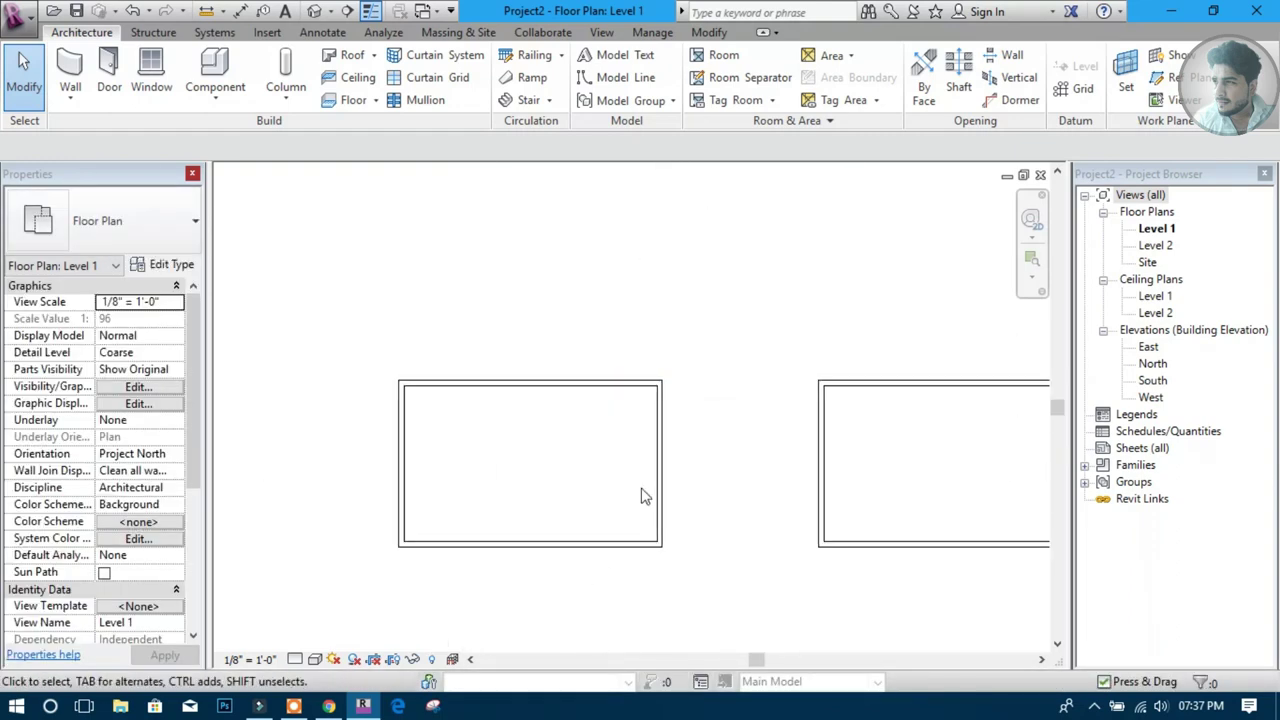
pyautogui.scroll(1, 630, 492)
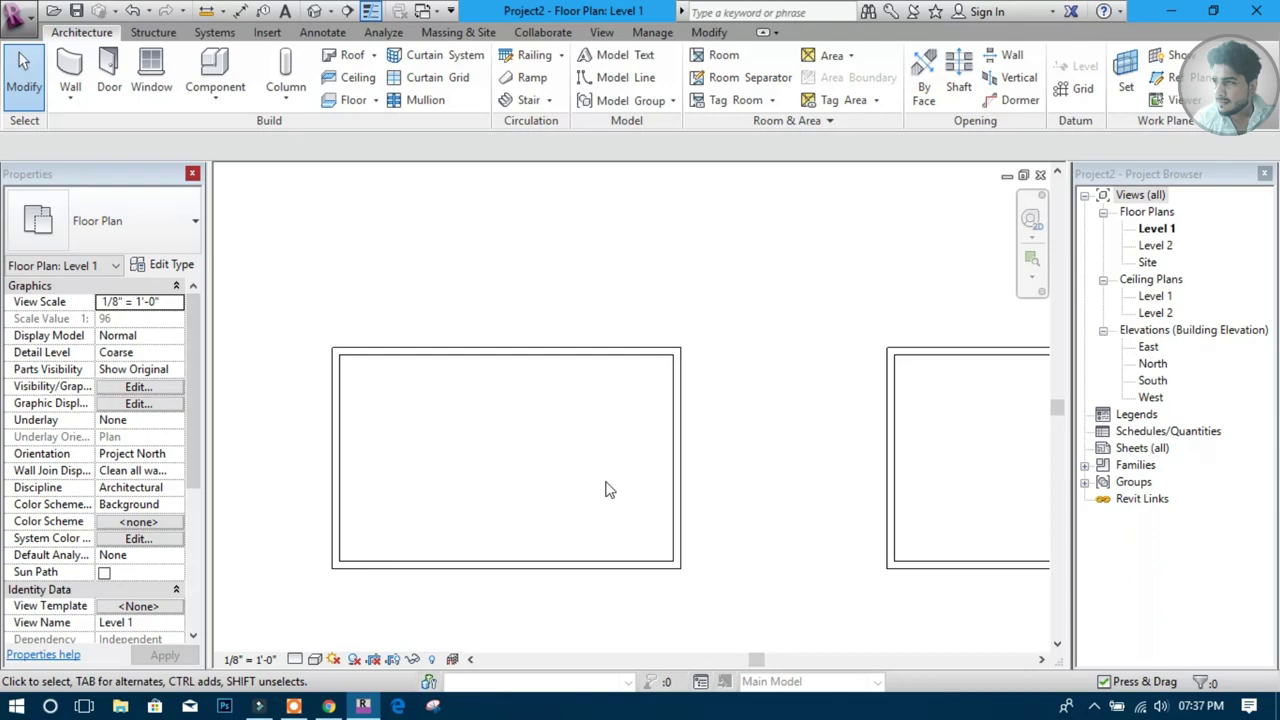
pyautogui.moveTo(609, 490)
pyautogui.mouseDown(button='middle')
pyautogui.moveTo(737, 380)
pyautogui.moveTo(680, 466)
pyautogui.moveTo(714, 350)
pyautogui.mouseUp(button='middle')
pyautogui.scroll(1, 735, 392)
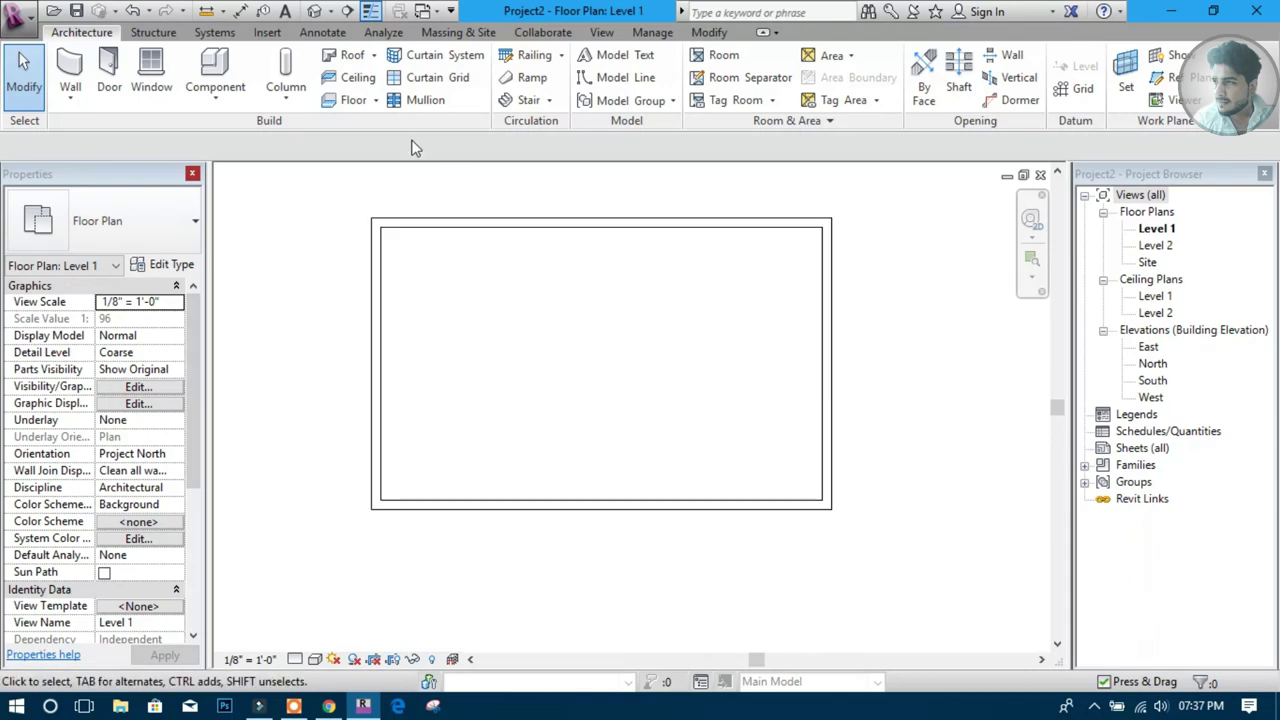
pyautogui.click(373, 56)
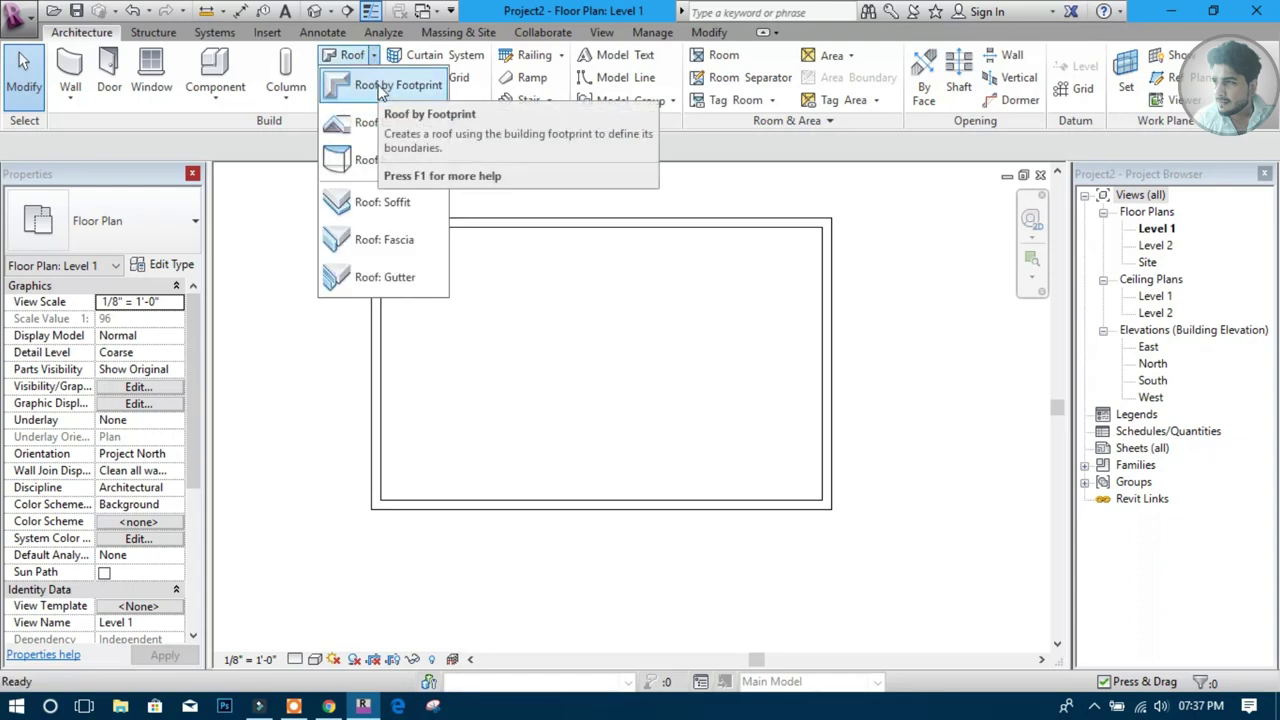
pyautogui.moveTo(397, 85)
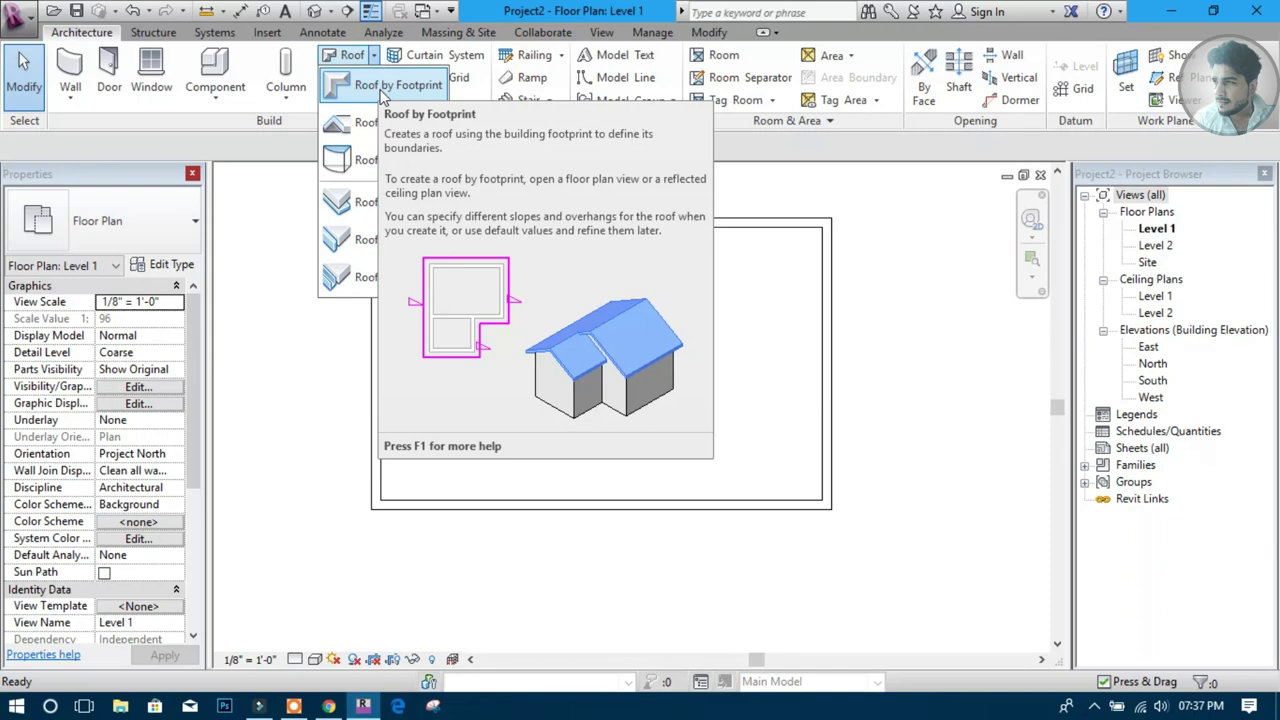
pyautogui.click(381, 90)
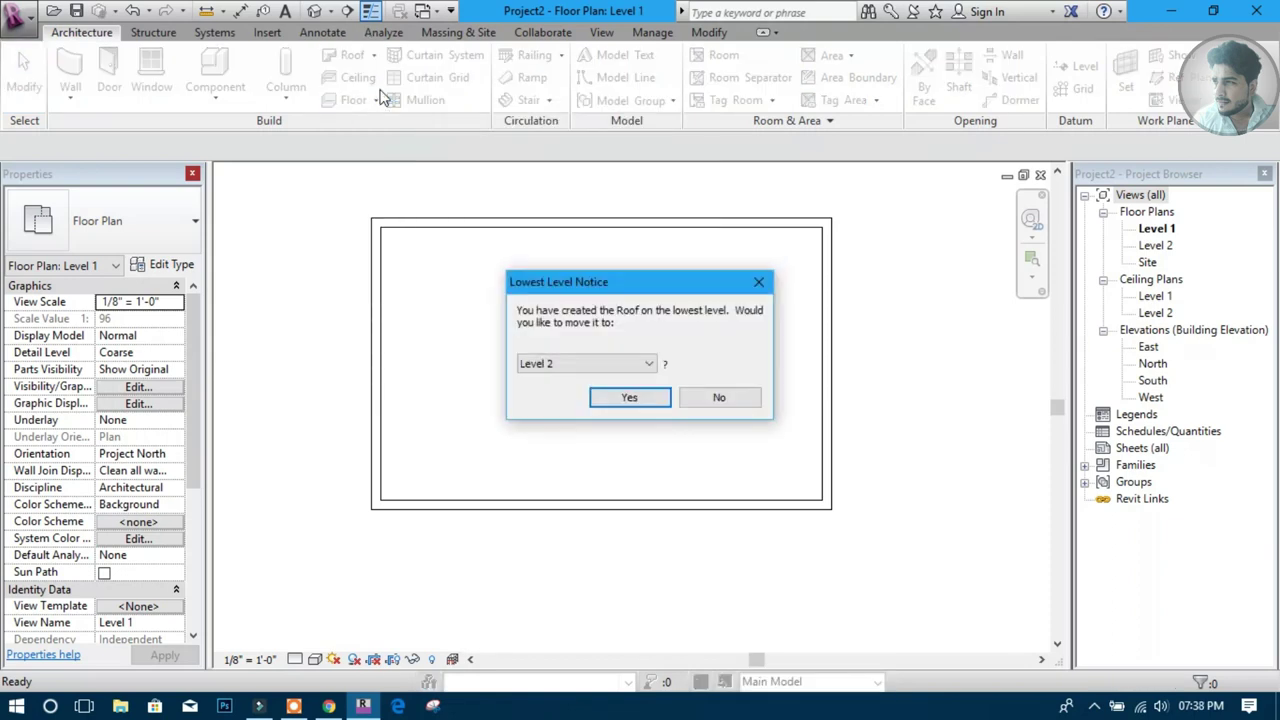
pyautogui.moveTo(643, 280); pyautogui.dragTo(578, 281)
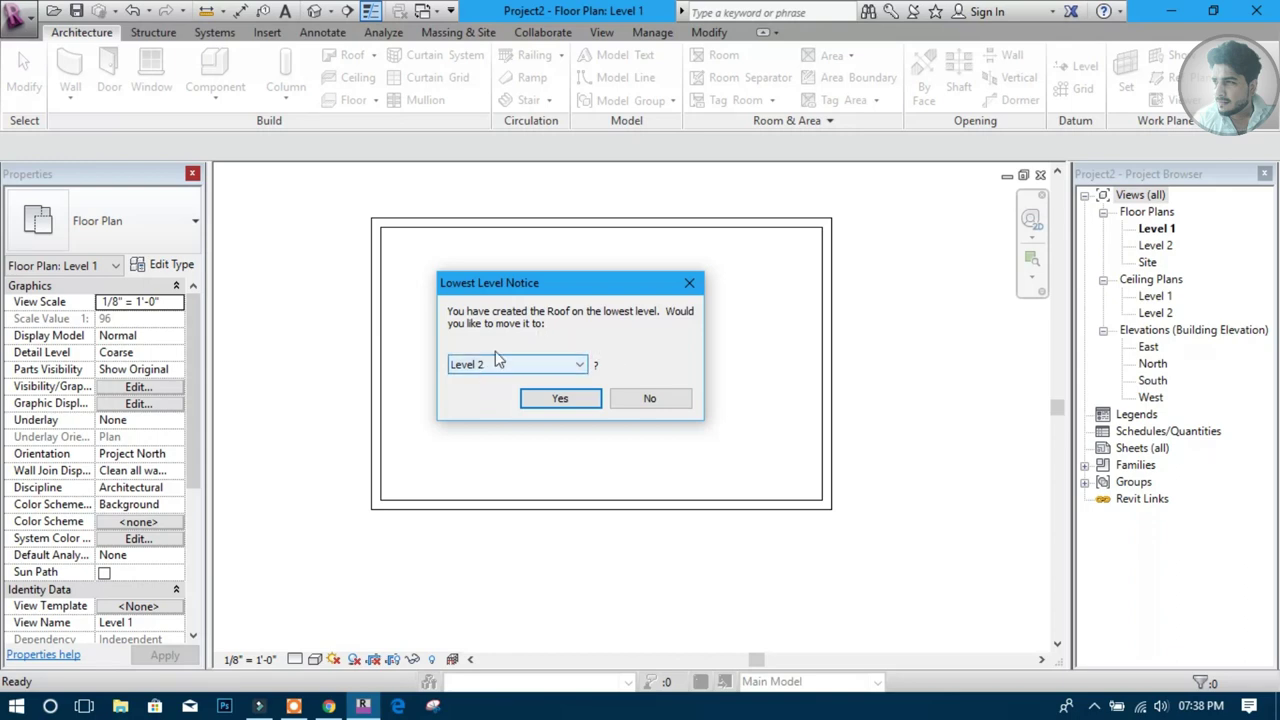
pyautogui.click(666, 412)
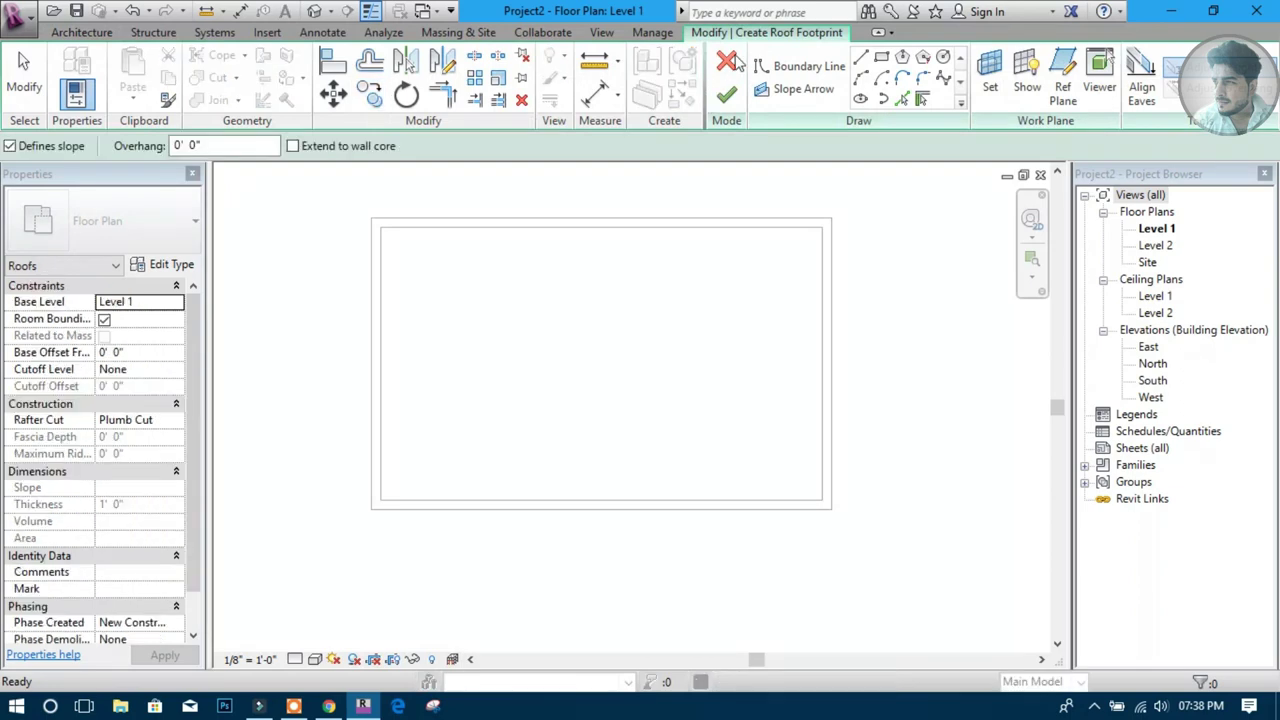
pyautogui.click(770, 85)
pyautogui.doubleClick(1183, 368)
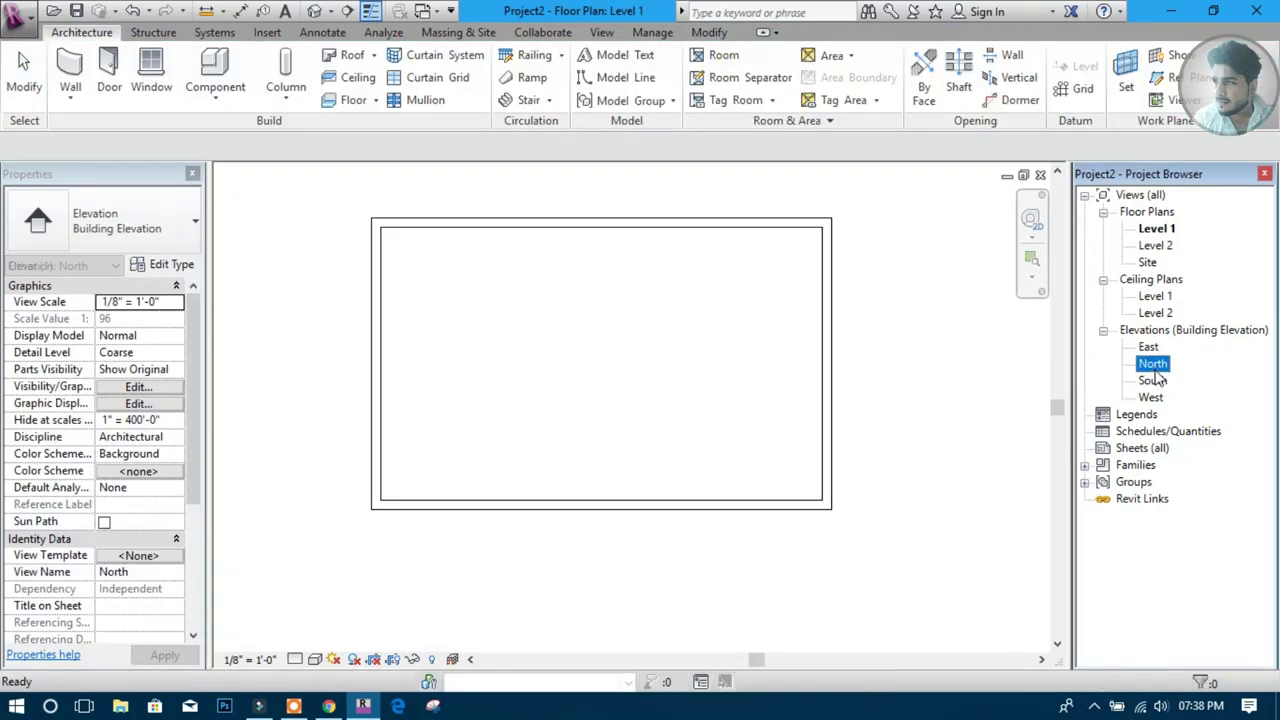
# Pan and zoom the North elevation to inspect the Level 1 and Level 2 lines
pyautogui.moveTo(766, 457); pyautogui.dragTo(642, 431, button='middle')
pyautogui.scroll(3, 700, 420)
pyautogui.scroll(2, 740, 410)
pyautogui.scroll(-2, 750, 424)
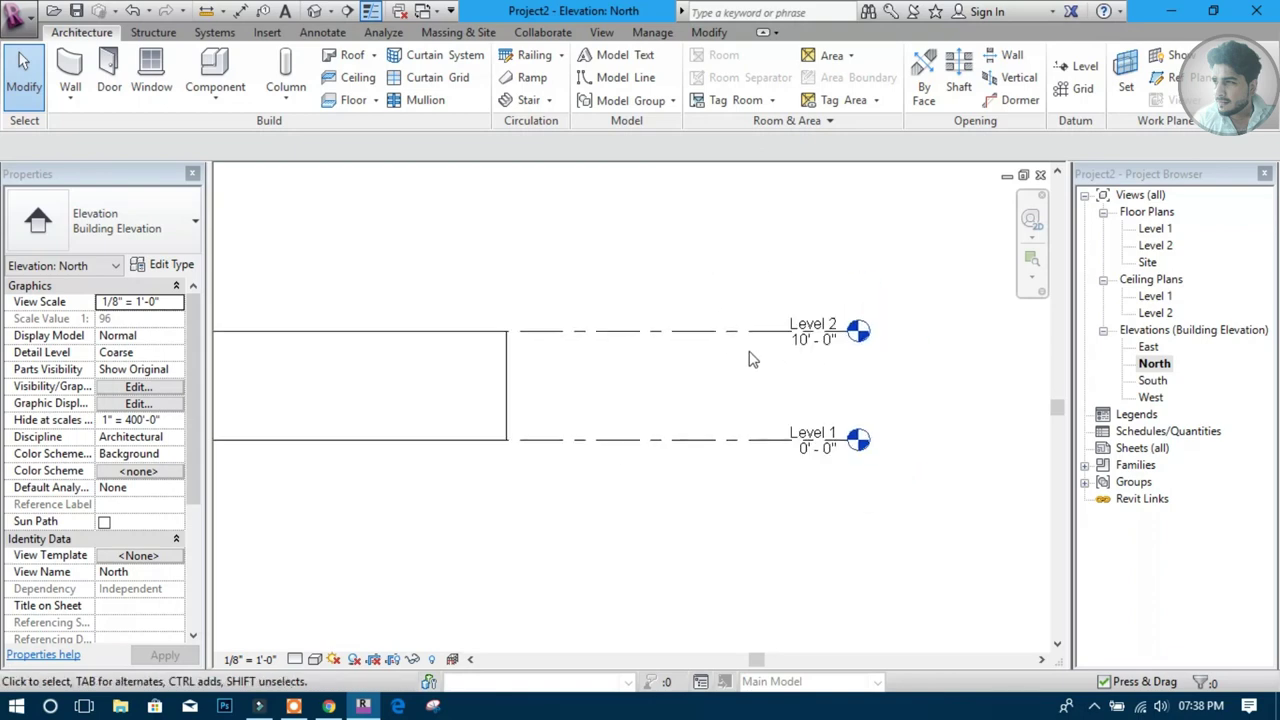
pyautogui.moveTo(734, 271); pyautogui.dragTo(726, 209, button='middle')
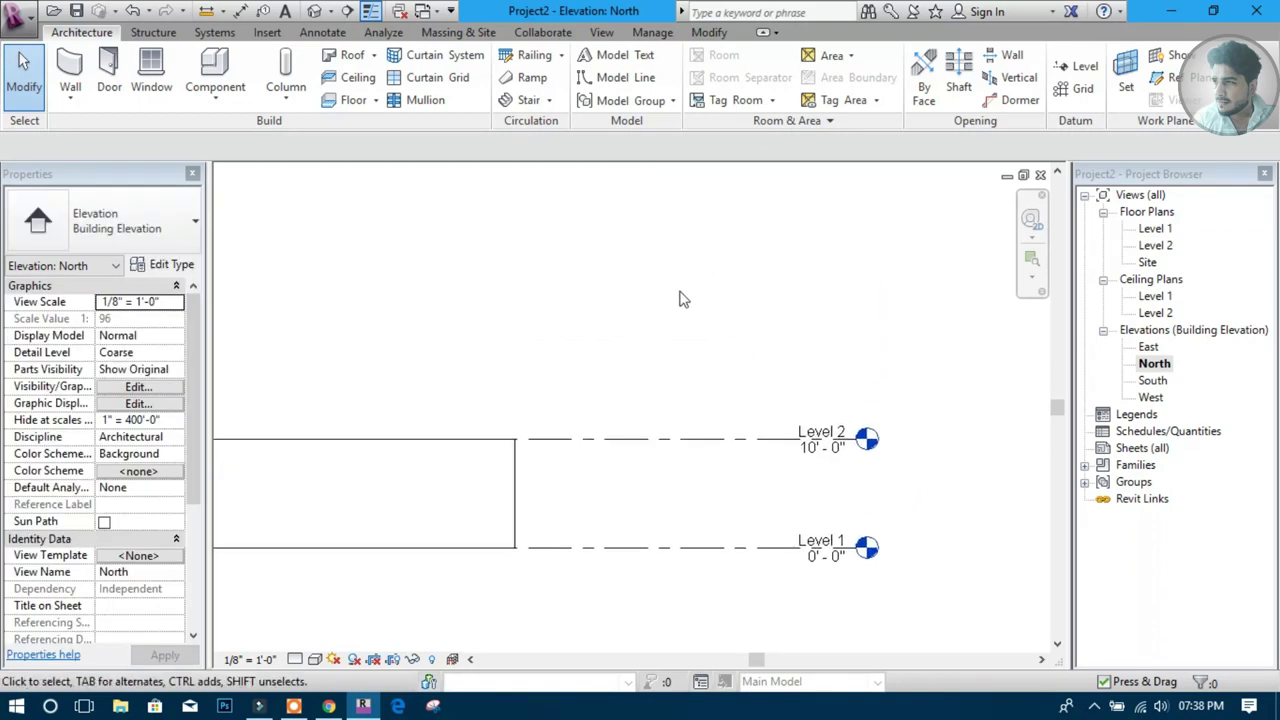
pyautogui.moveTo(614, 465); pyautogui.dragTo(632, 345, button='middle')
pyautogui.scroll(1, 558, 421)
pyautogui.scroll(1, 558, 421)
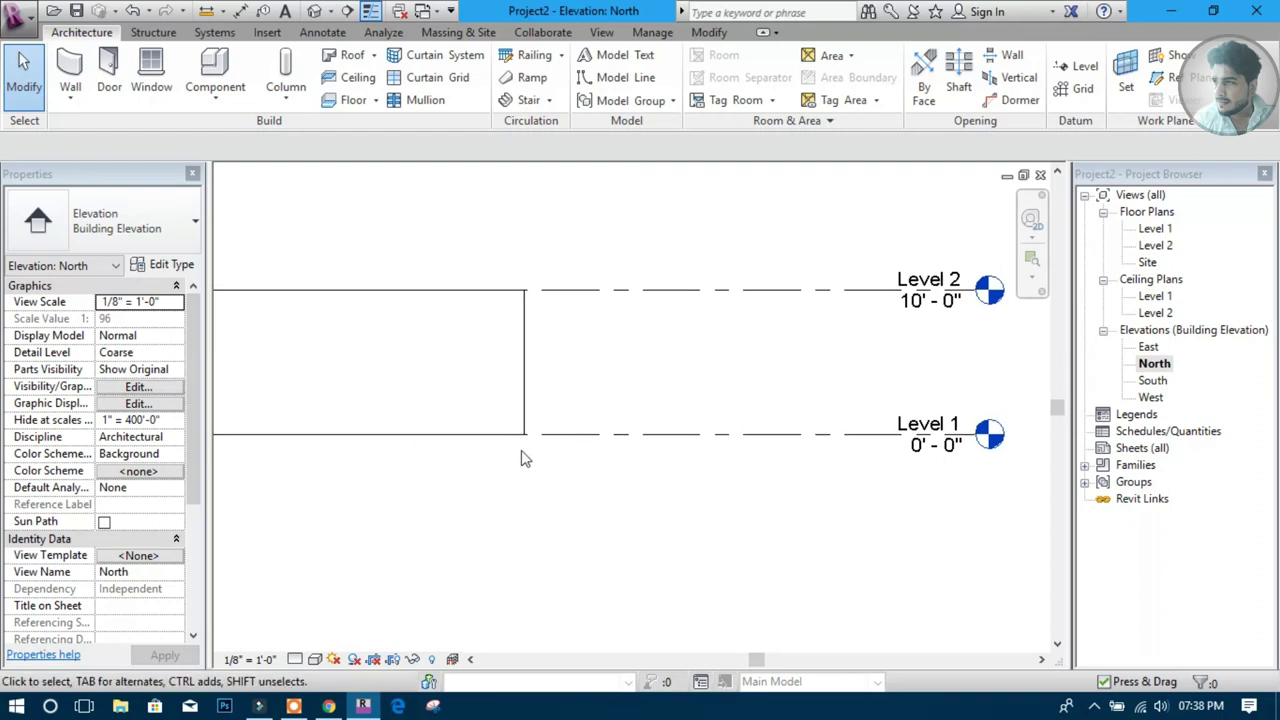
pyautogui.moveTo(580, 420); pyautogui.dragTo(578, 462, button='middle')
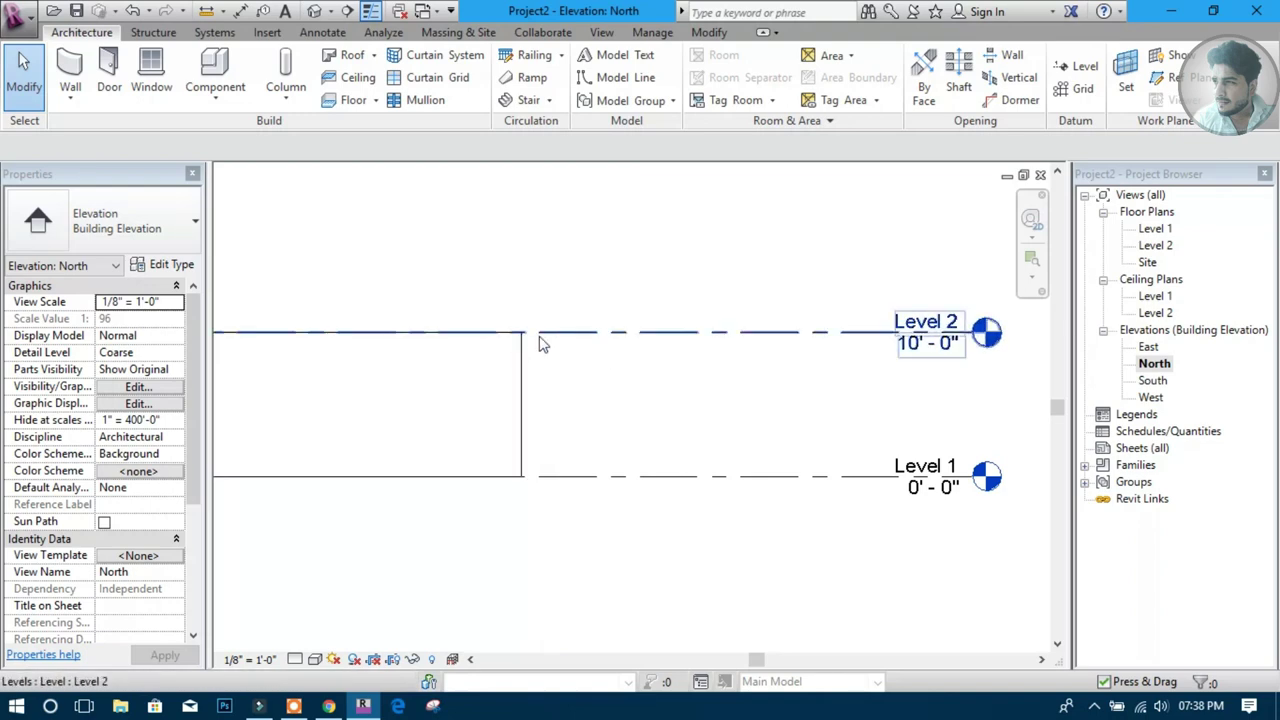
# Return to the Level 1 plan and start a Roof by Footprint
pyautogui.doubleClick(1154, 229)
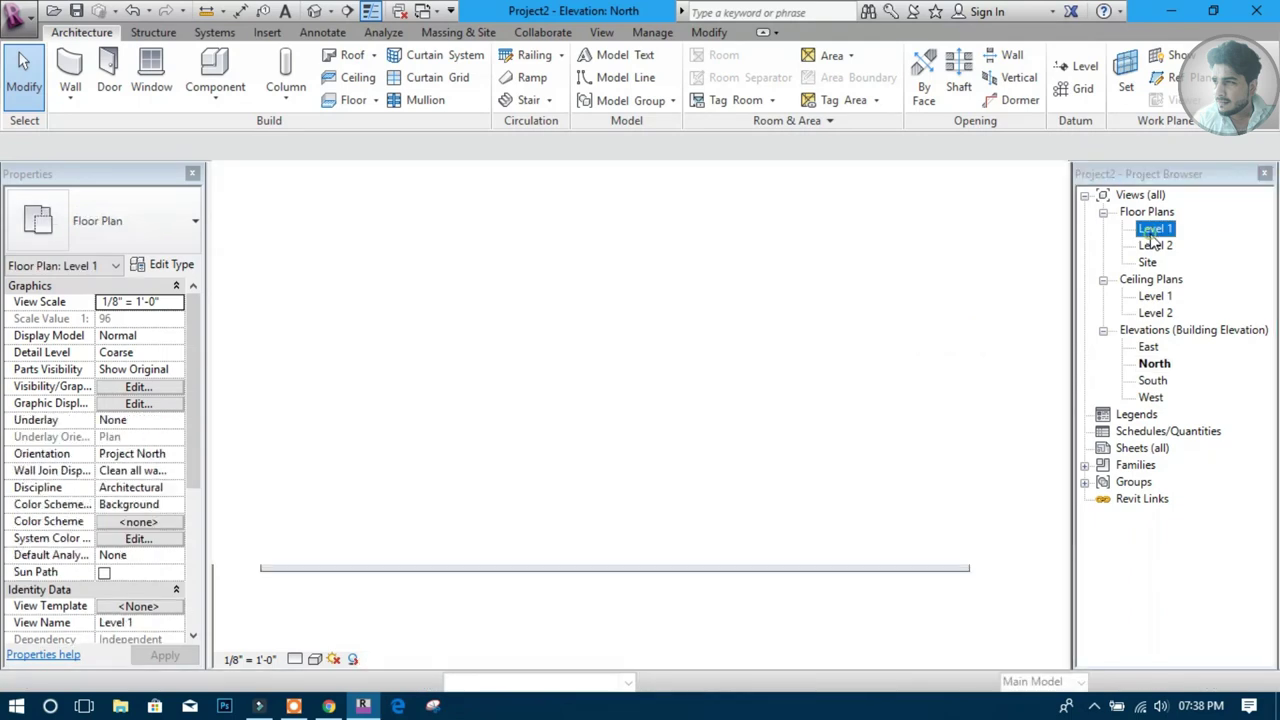
pyautogui.moveTo(617, 375); pyautogui.dragTo(580, 415, button='middle')
pyautogui.click(373, 55)
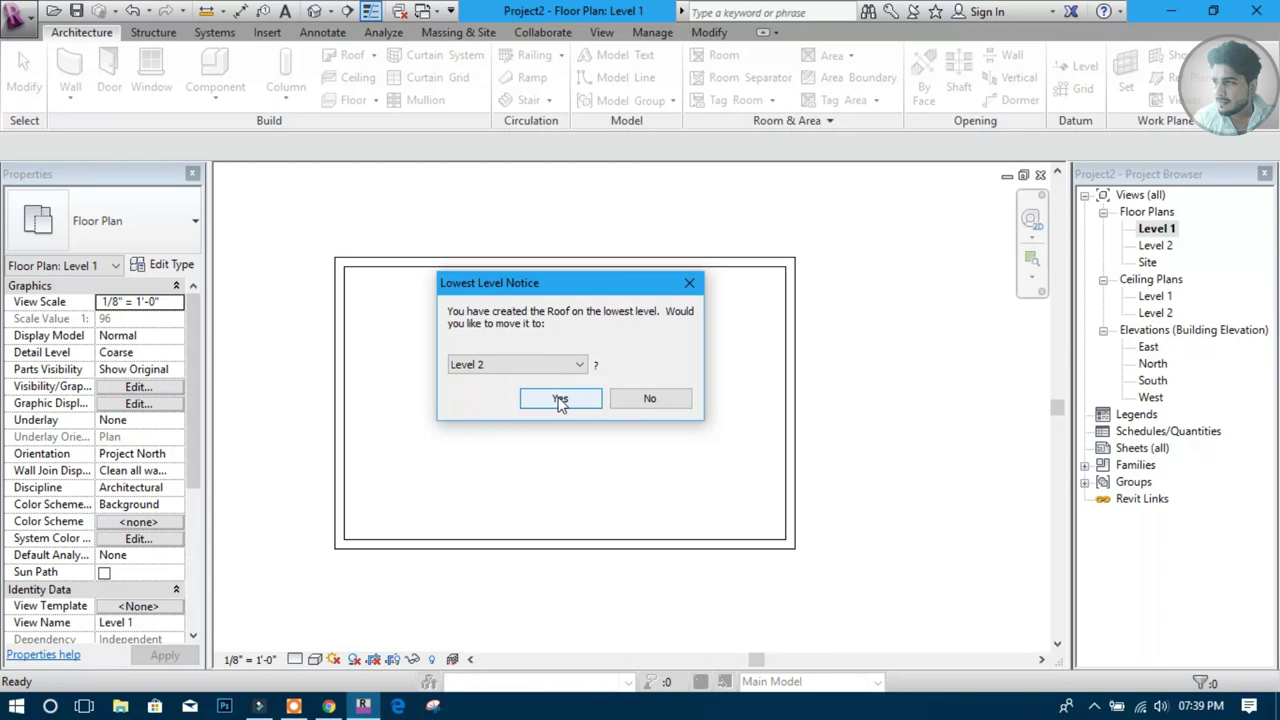
# Abandon the roof sketch, then try and abandon a footprint roof on the Level 2 plan
pyautogui.click(560, 399)
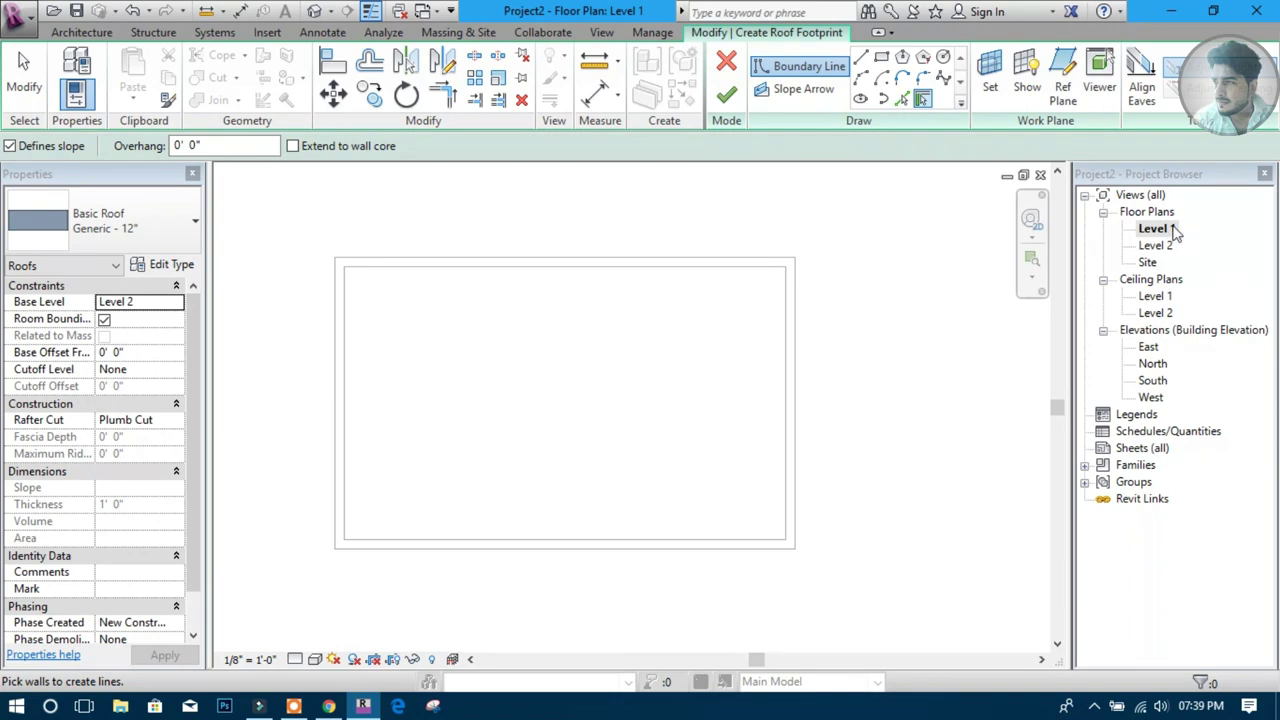
pyautogui.click(726, 62)
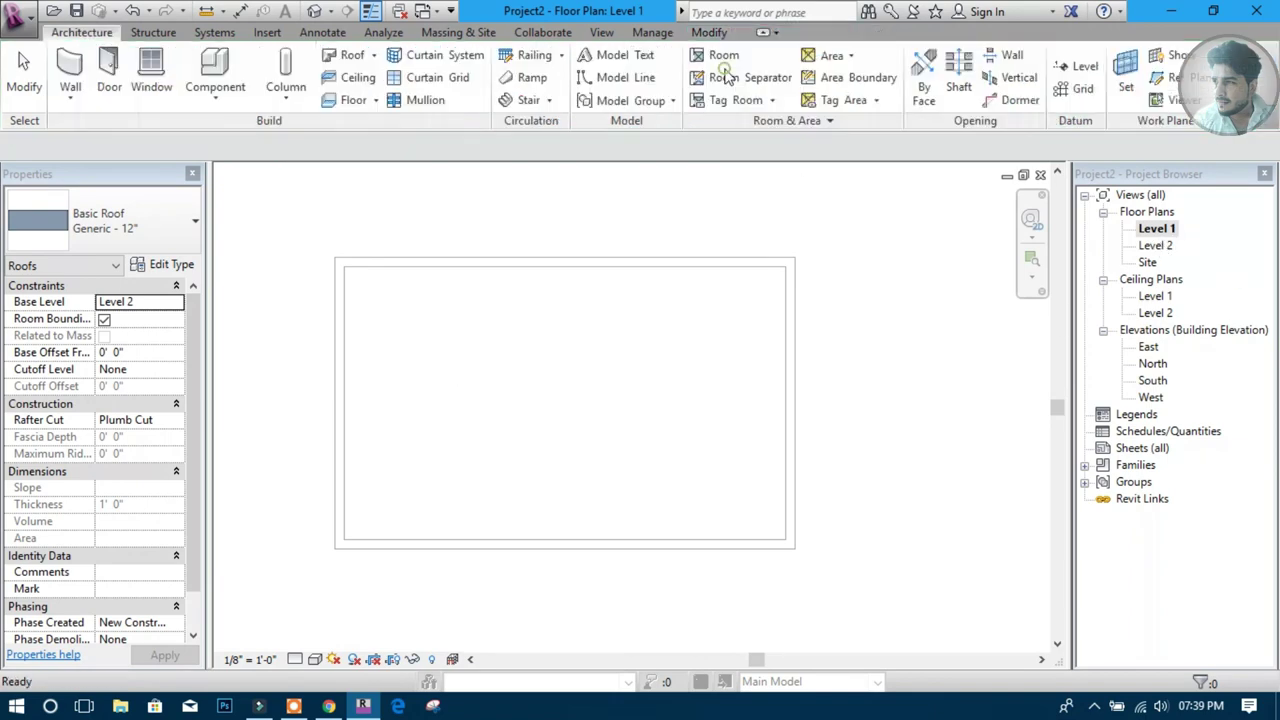
pyautogui.doubleClick(1153, 246)
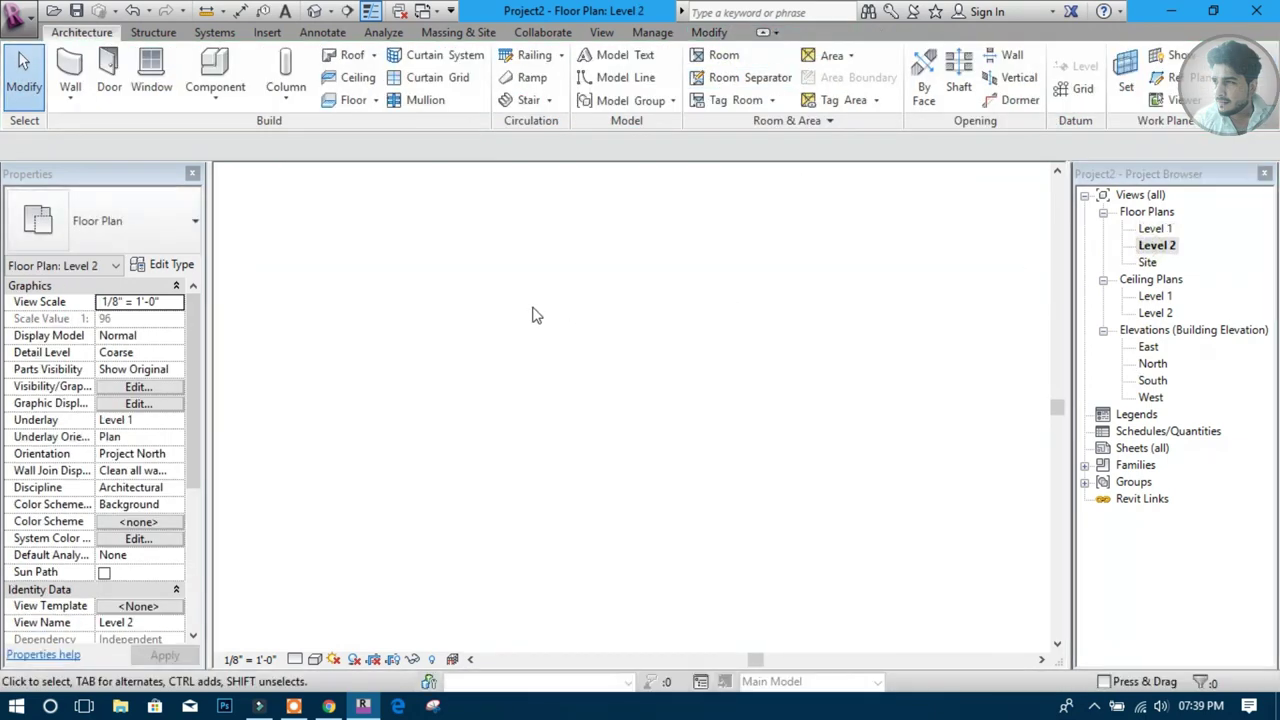
pyautogui.click(374, 55)
pyautogui.click(375, 80)
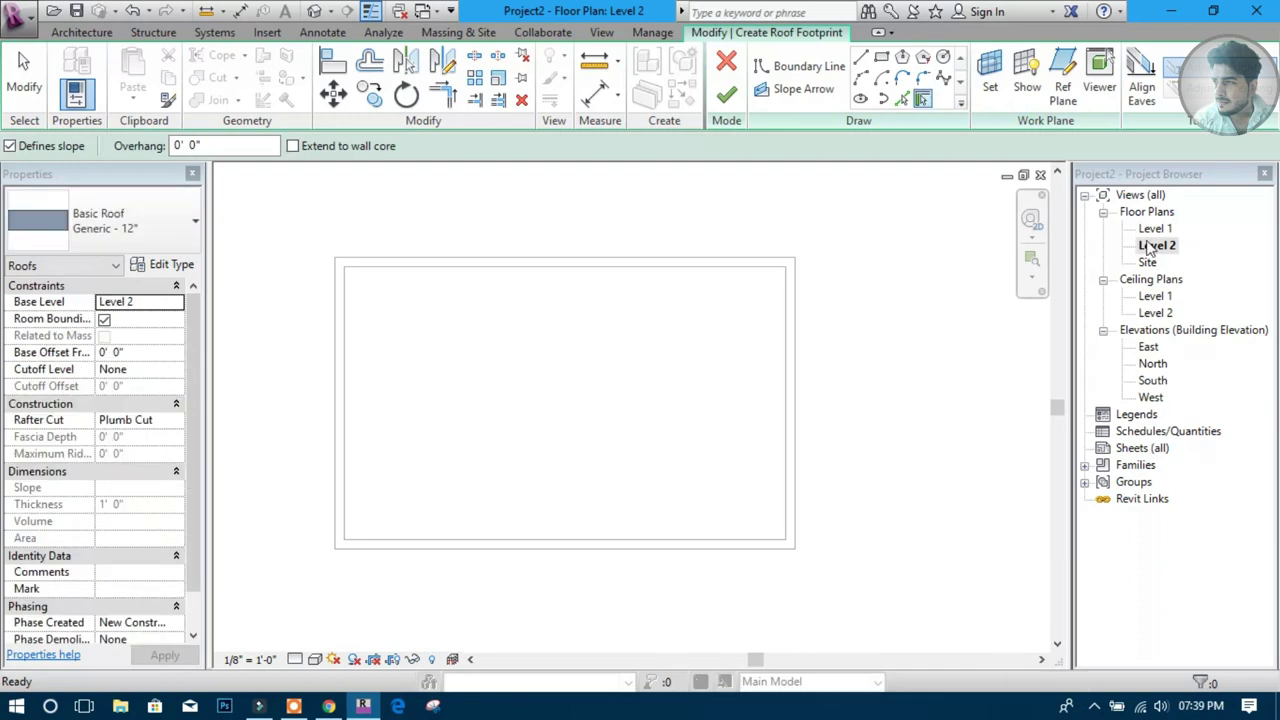
pyautogui.click(726, 62)
# Select and clear the top wall, then view the model in 3D
pyautogui.click(671, 265)
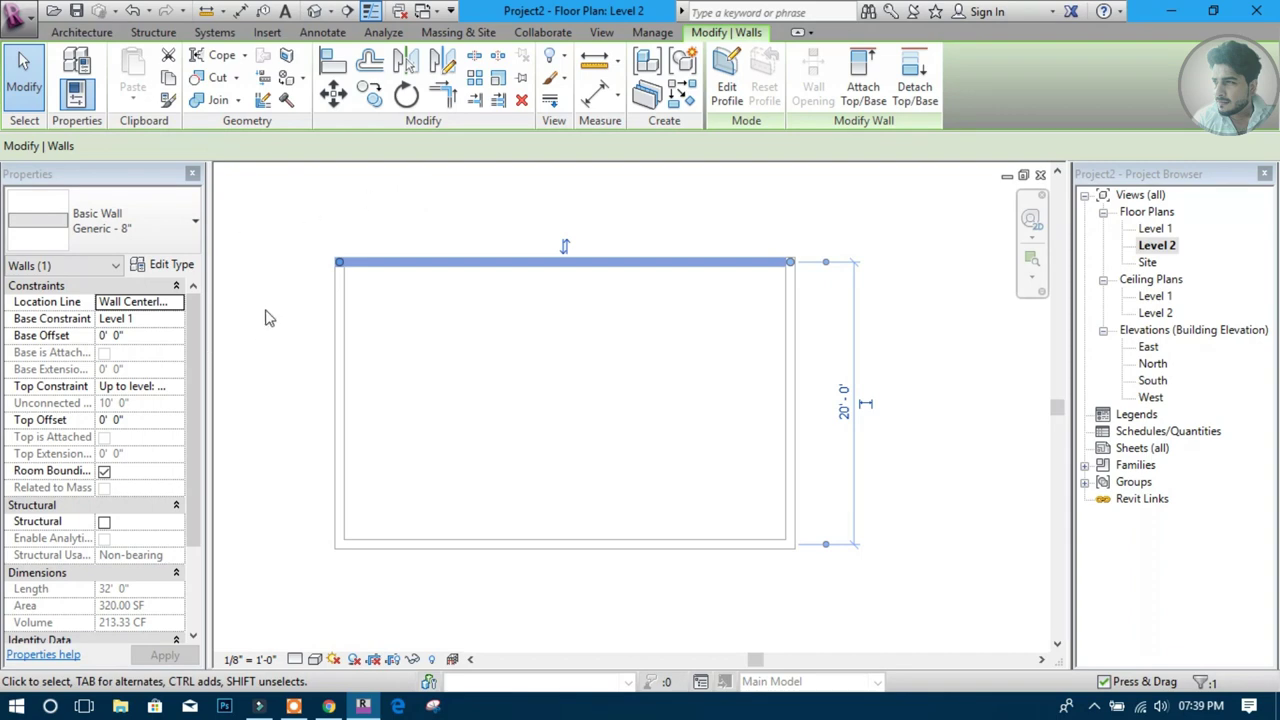
pyautogui.click(516, 188)
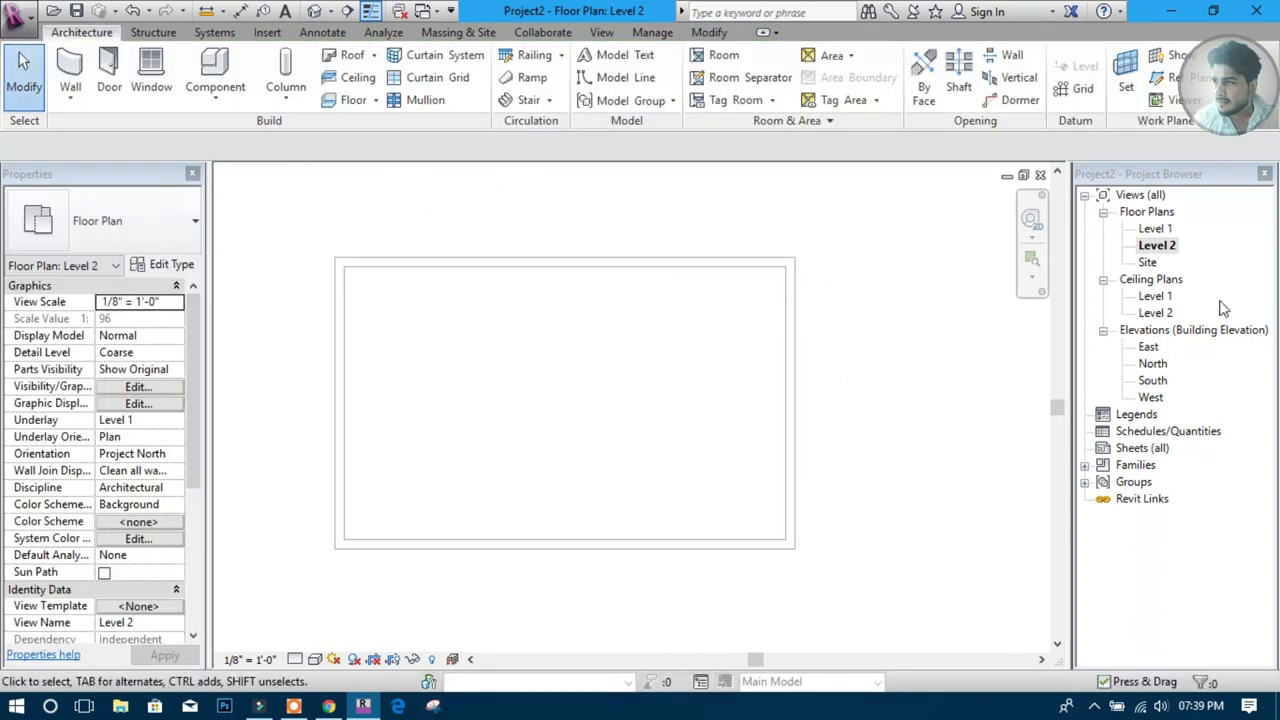
pyautogui.click(313, 12)
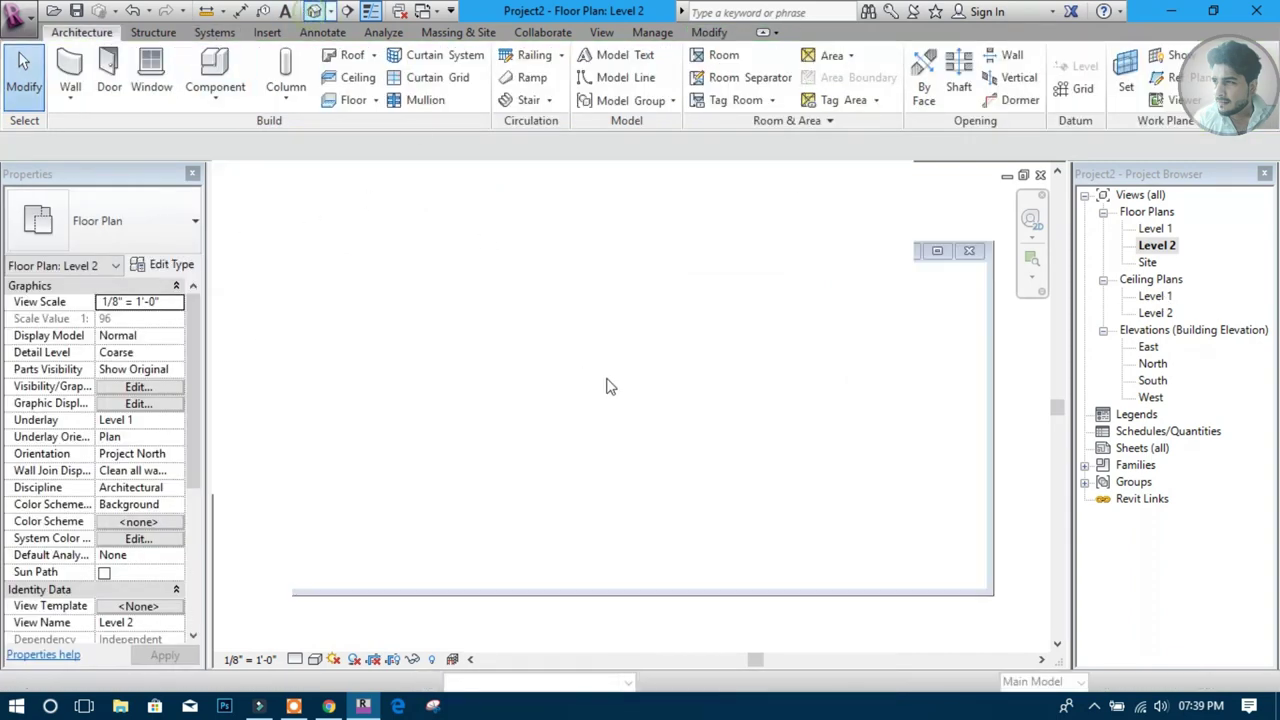
pyautogui.scroll(2, 605, 363)
pyautogui.scroll(2, 605, 363)
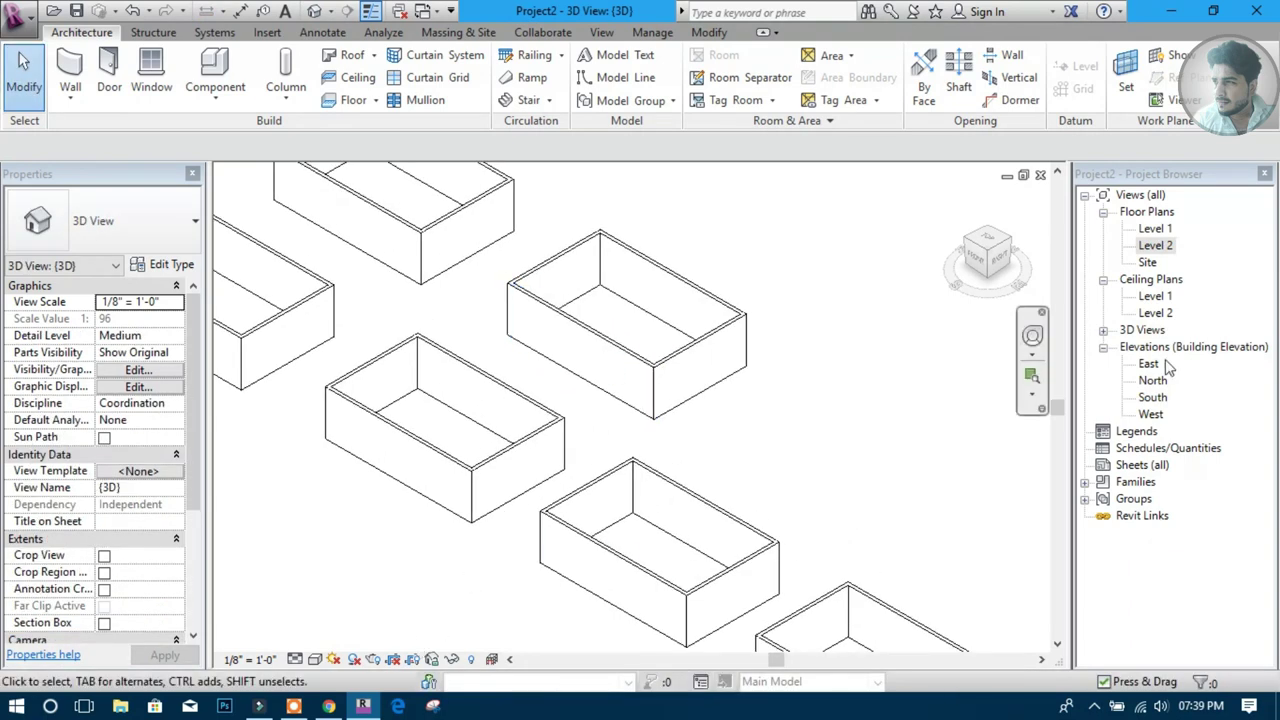
# Back on the Level 1 plan, start a new Roof by Footprint
pyautogui.doubleClick(1155, 229)
pyautogui.scroll(-1, 571, 372)
pyautogui.scroll(2, 571, 375)
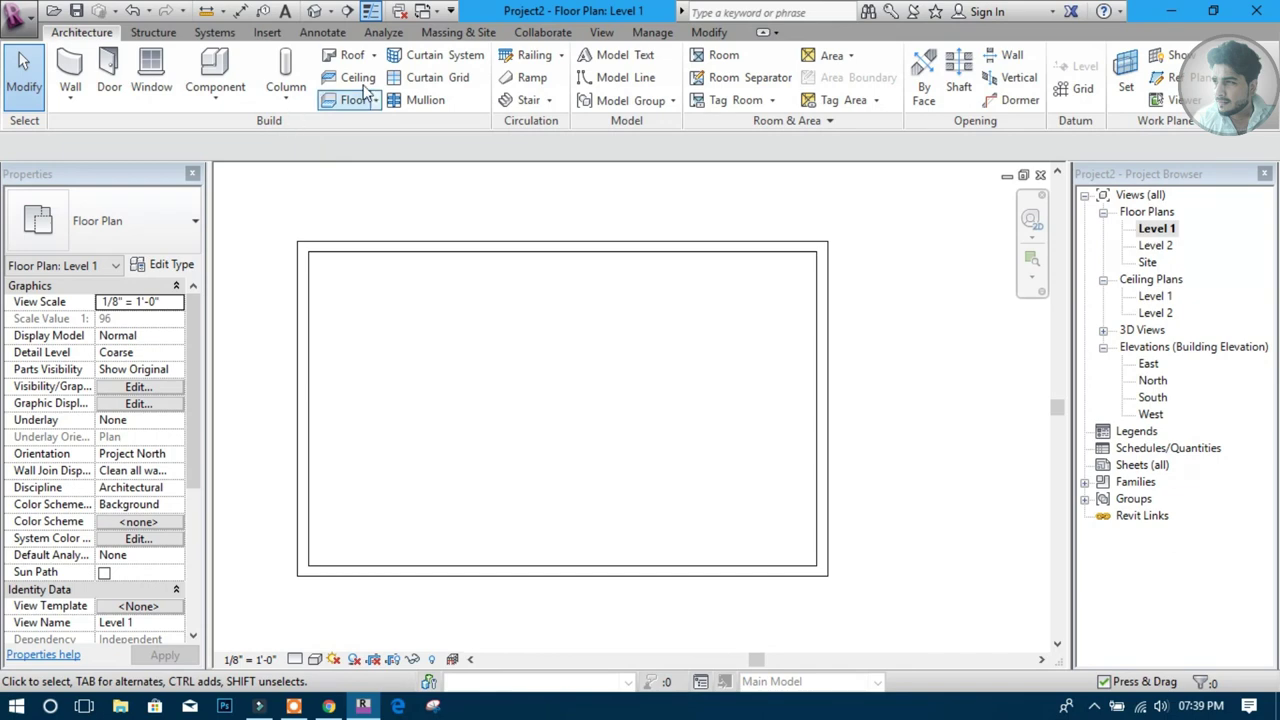
pyautogui.click(352, 55)
pyautogui.click(388, 86)
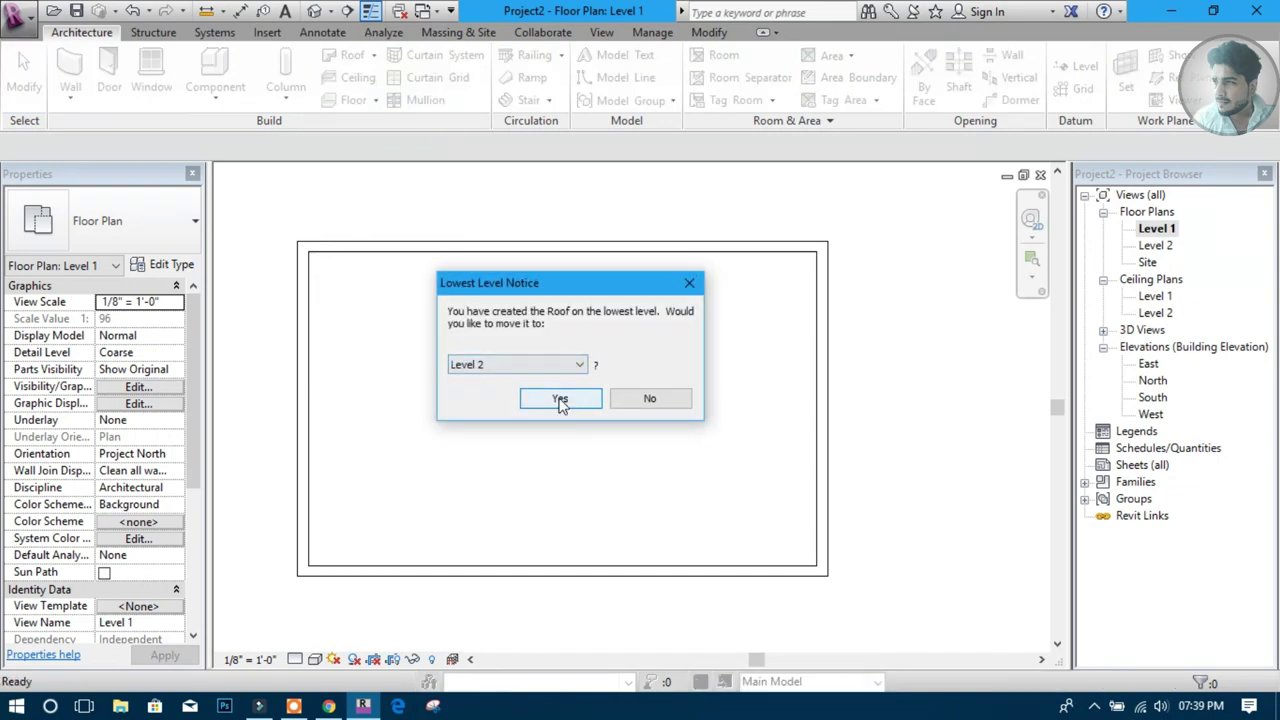
# Place the roof on Level 2 and pick the top, left, bottom and right walls as 9"/12" sloped edges
pyautogui.click(560, 399)
pyautogui.moveTo(558, 404); pyautogui.dragTo(592, 412, button='middle')
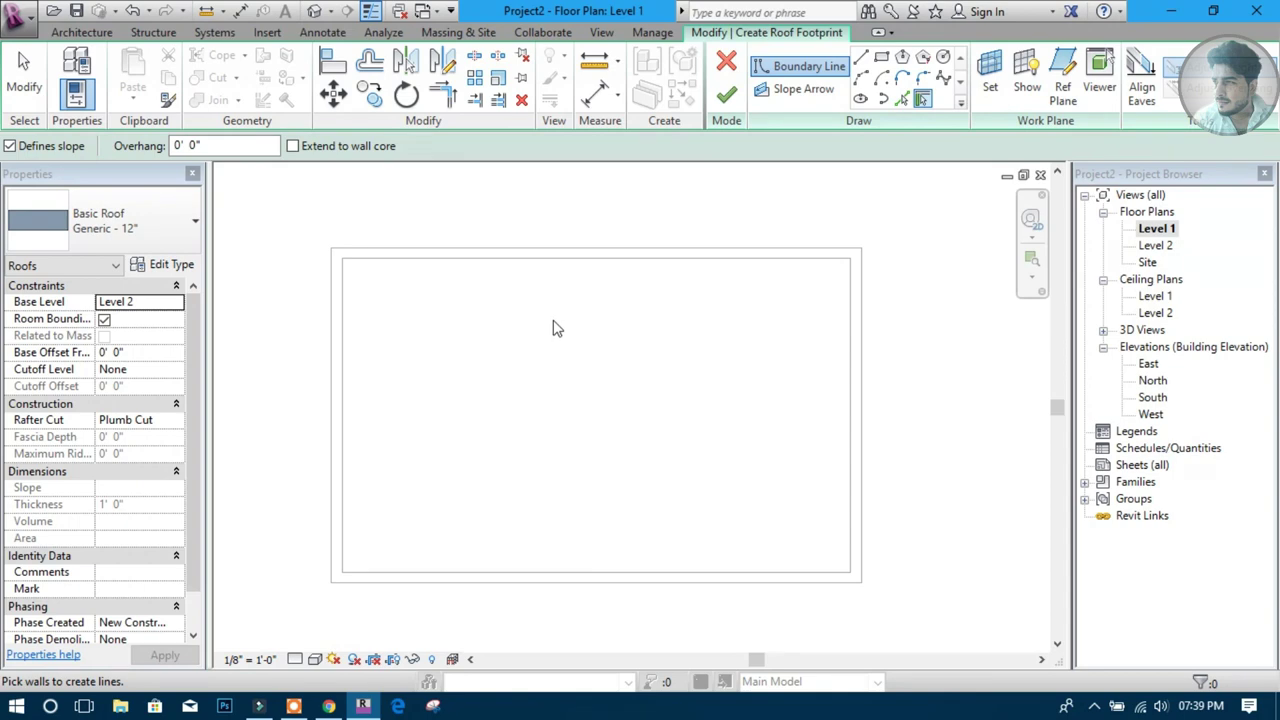
pyautogui.moveTo(527, 344); pyautogui.dragTo(548, 350, button='middle')
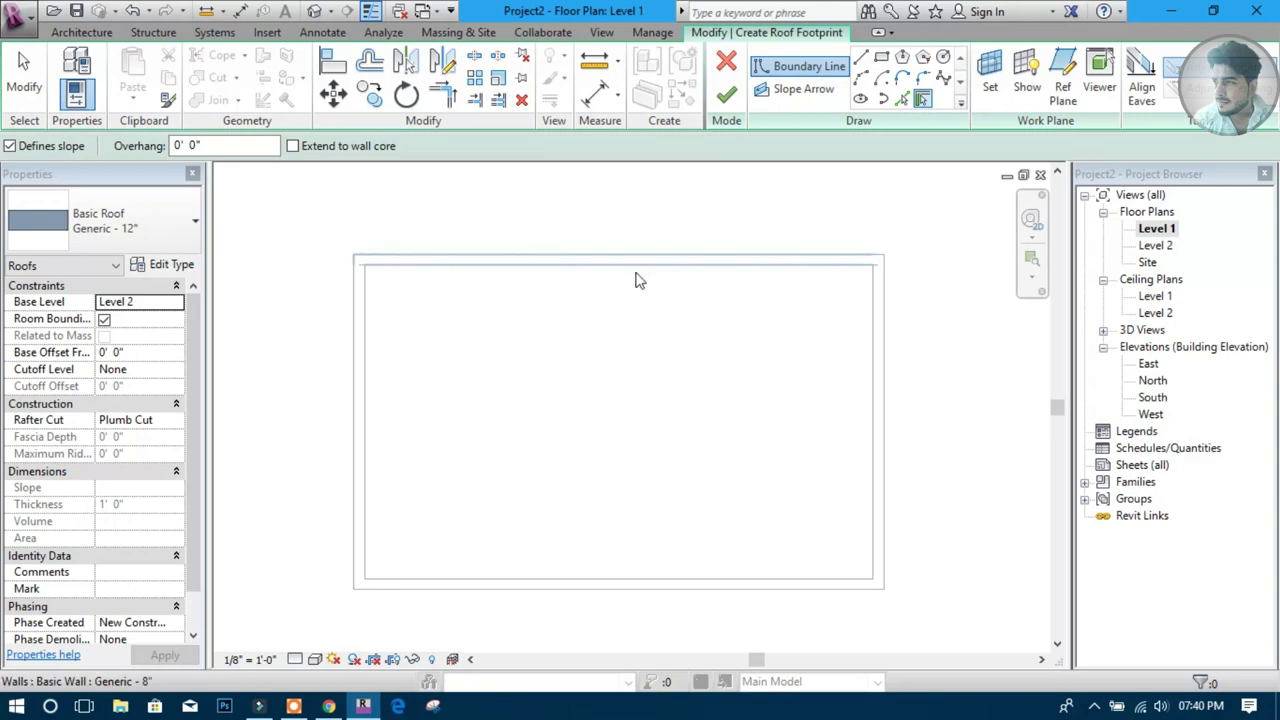
pyautogui.moveTo(614, 329); pyautogui.dragTo(586, 303, button='middle')
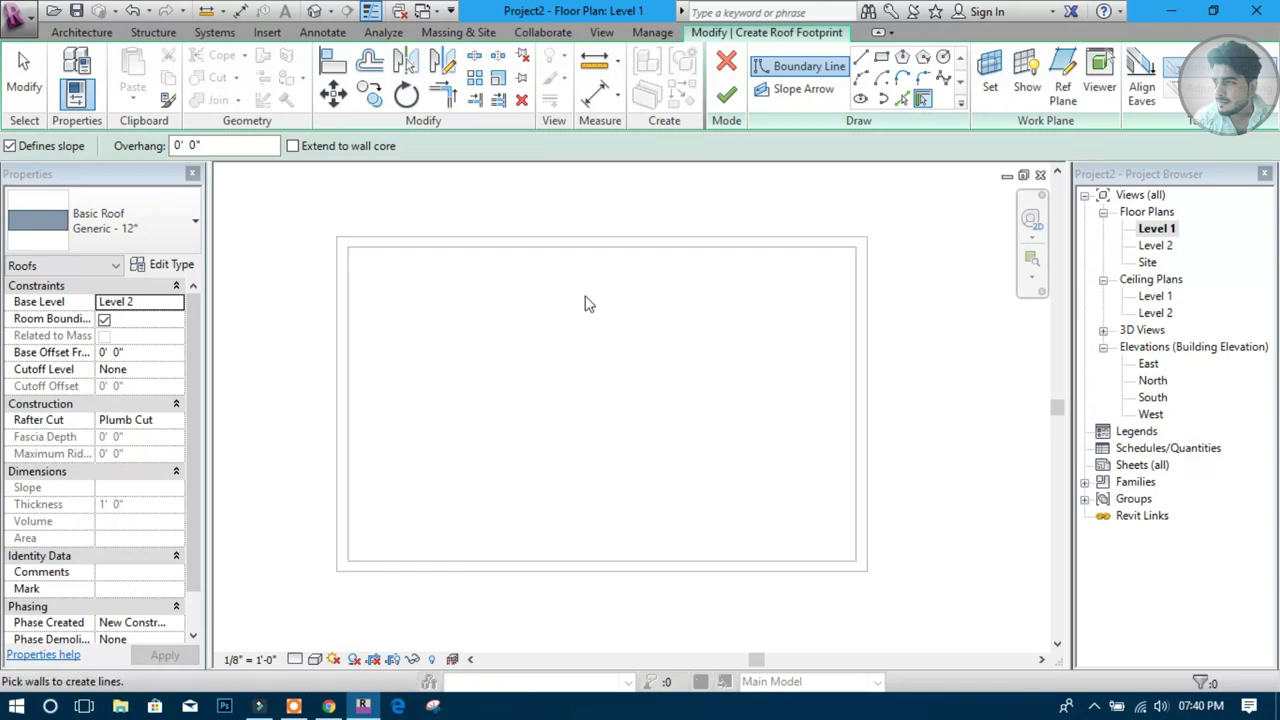
pyautogui.click(562, 245)
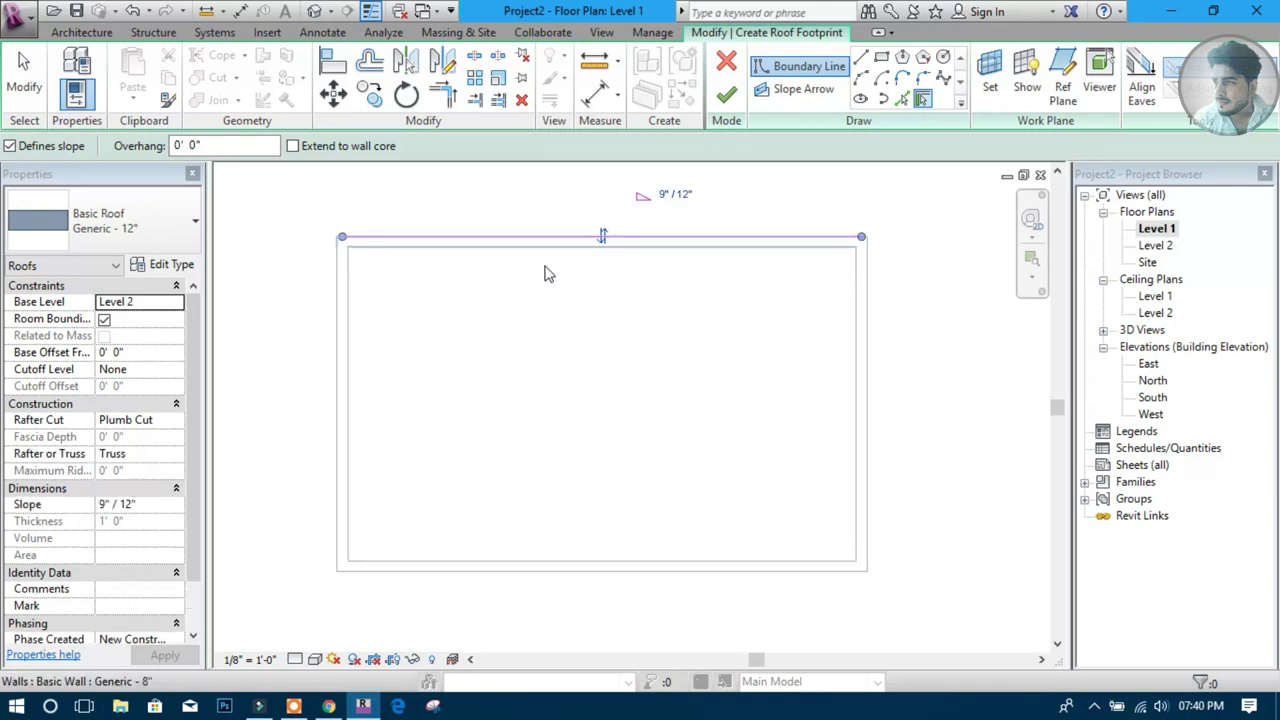
pyautogui.click(340, 341)
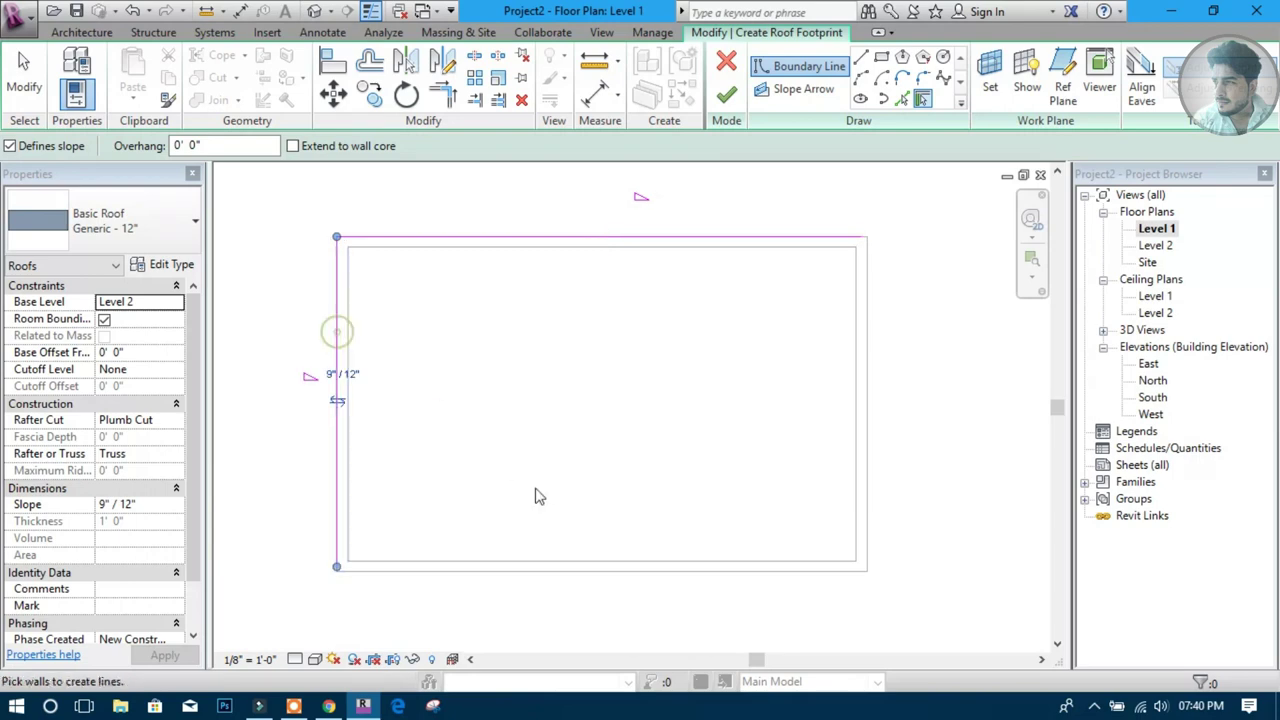
pyautogui.click(598, 568)
pyautogui.click(864, 367)
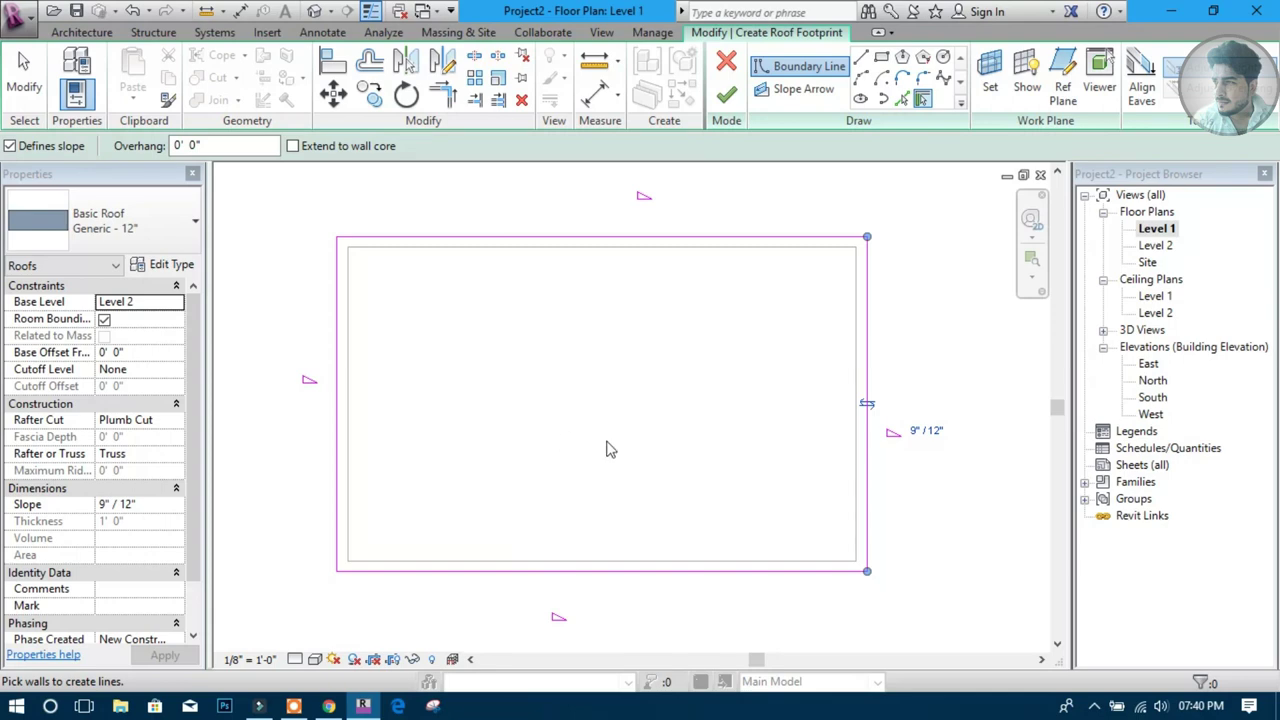
pyautogui.rightClick(564, 330)
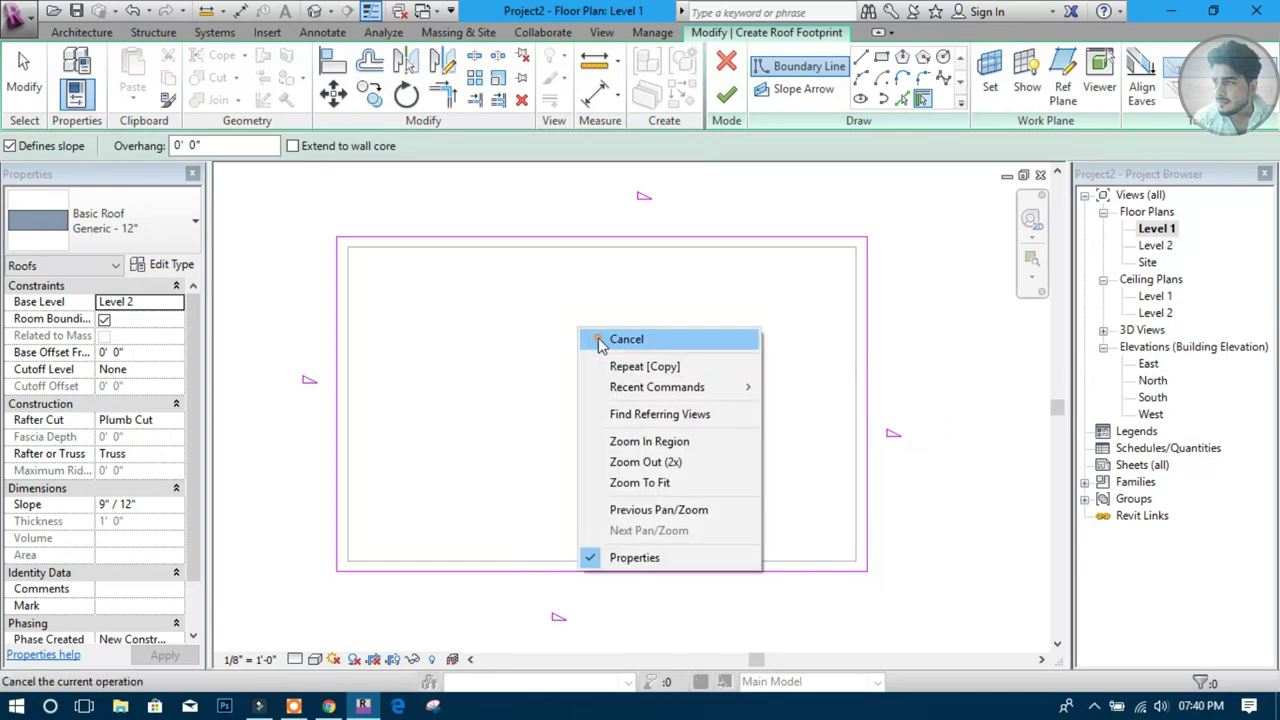
# Stop picking walls and finish the sketch to create the 9"/12" hip roof
pyautogui.click(580, 331)
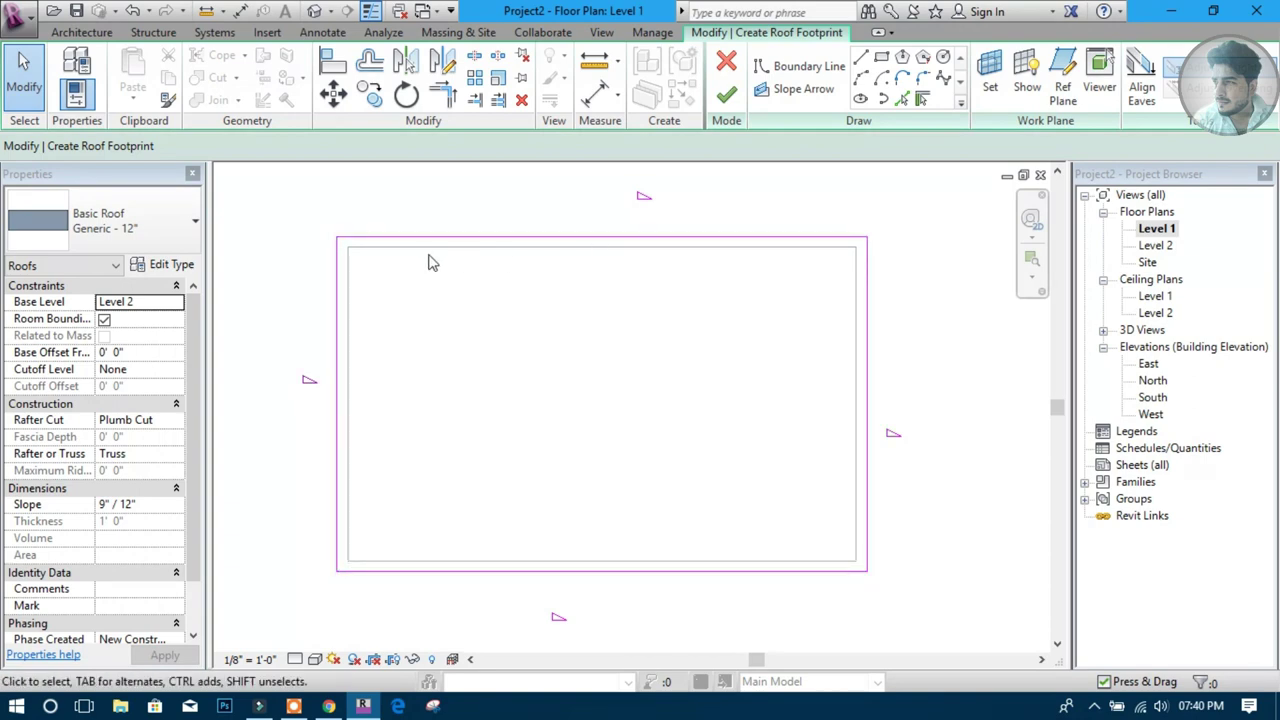
pyautogui.click(726, 93)
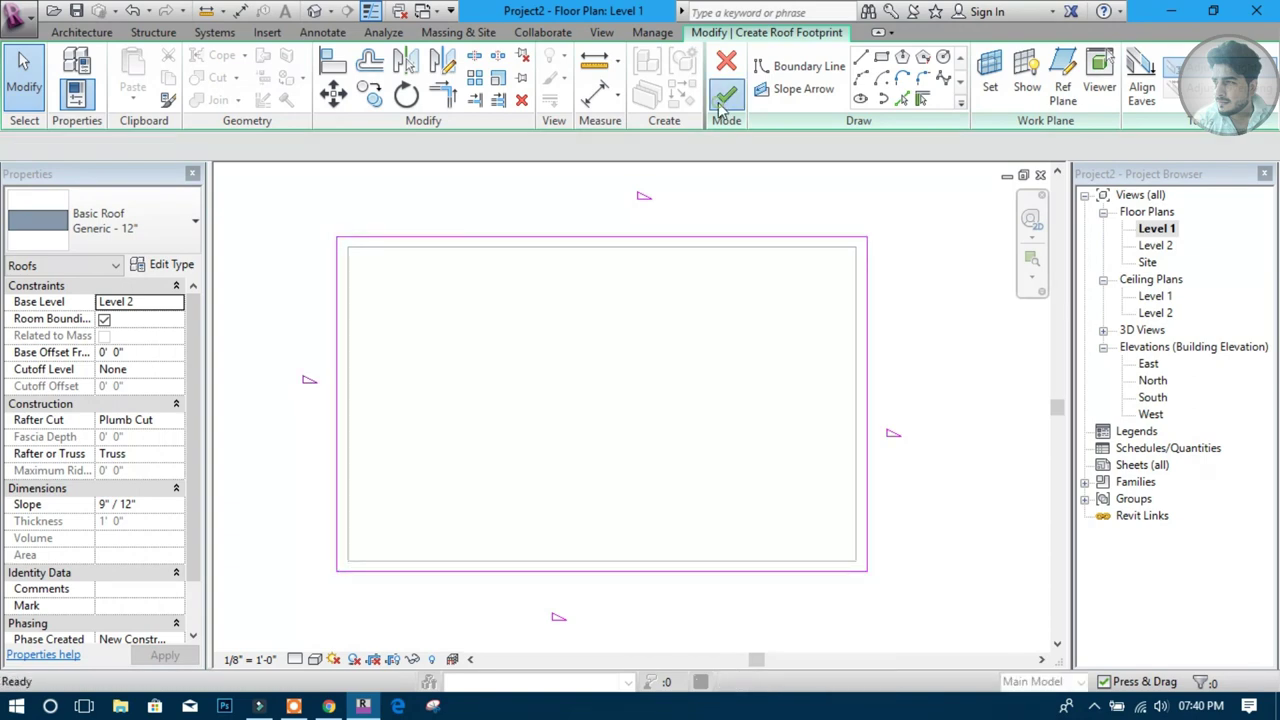
# Show the 3D view in Shaded visual style and orbit toward the hip roof
pyautogui.click(315, 12)
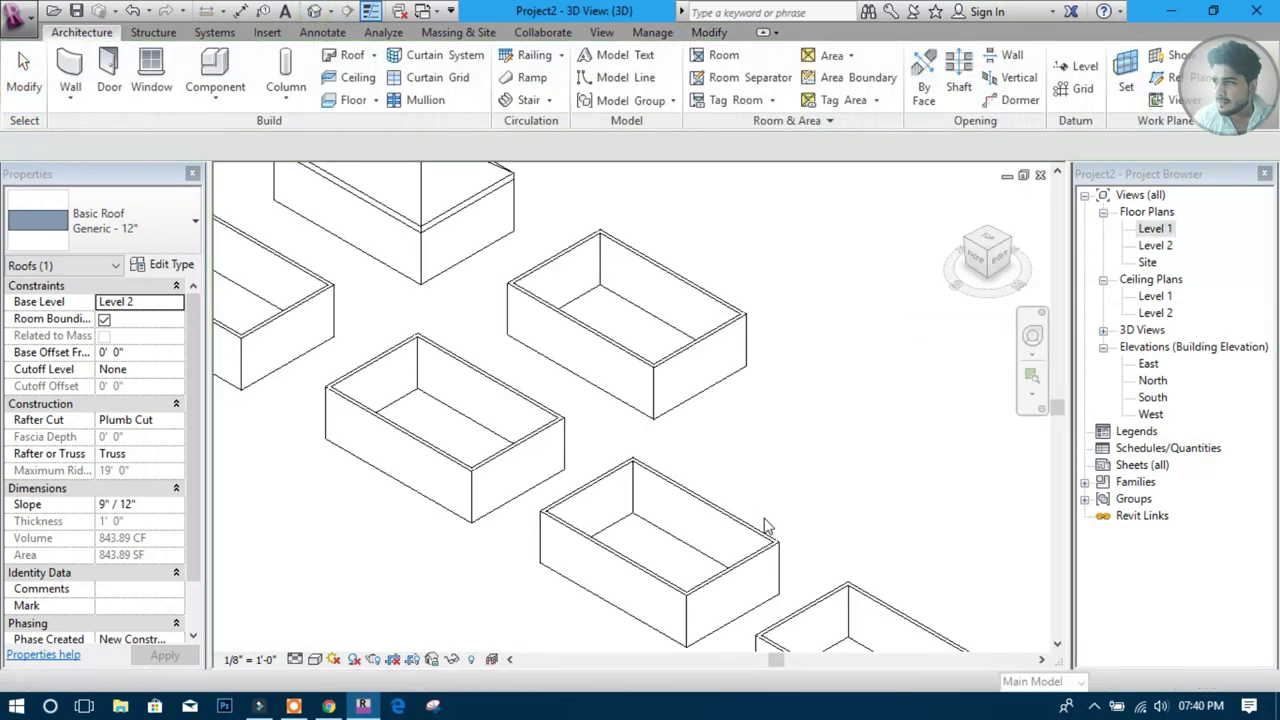
pyautogui.click(314, 659)
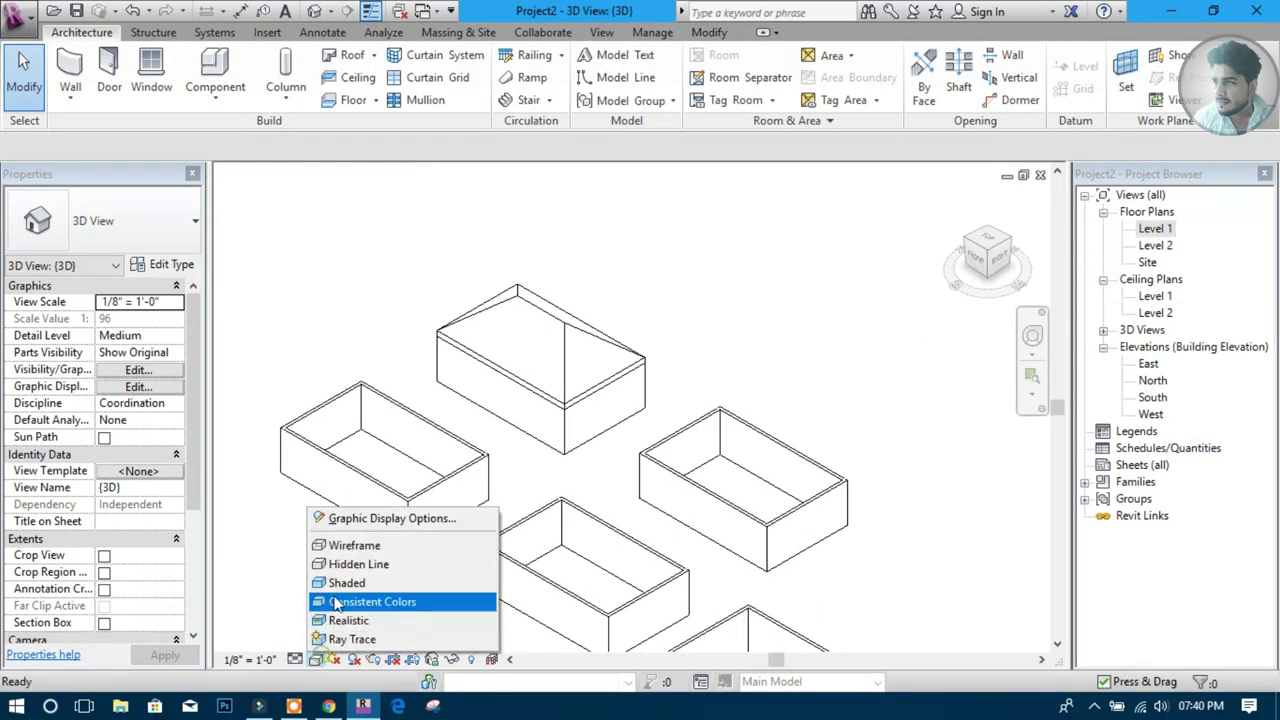
pyautogui.click(345, 582)
pyautogui.scroll(2, 531, 449)
pyautogui.keyDown('shift'); pyautogui.moveTo(531, 449); pyautogui.dragTo(771, 449, button='middle'); pyautogui.keyUp('shift')
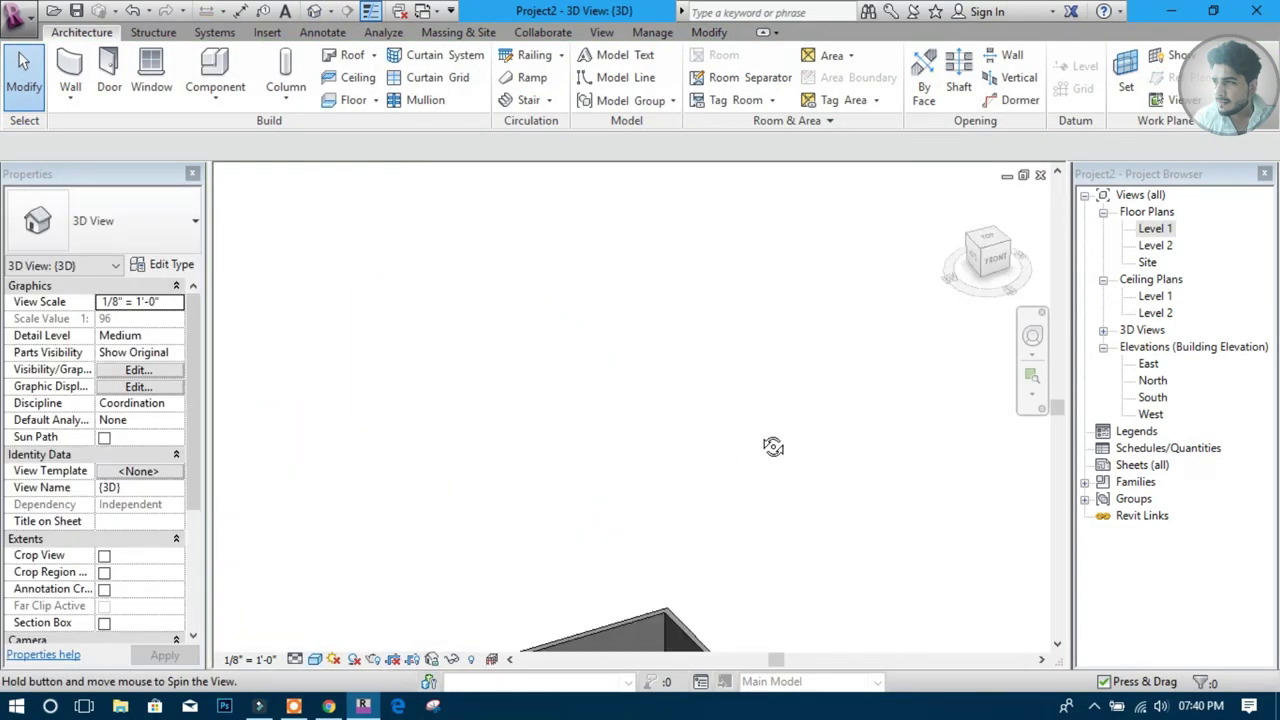
pyautogui.scroll(3, 593, 422)
pyautogui.moveTo(593, 422)
pyautogui.mouseDown(button='middle')
pyautogui.moveTo(619, 429)
pyautogui.moveTo(586, 406)
pyautogui.moveTo(488, 385)
pyautogui.mouseUp(button='middle')
# Select and deselect the hip roof, then pan across the roofless neighbouring enclosures
pyautogui.click(475, 390)
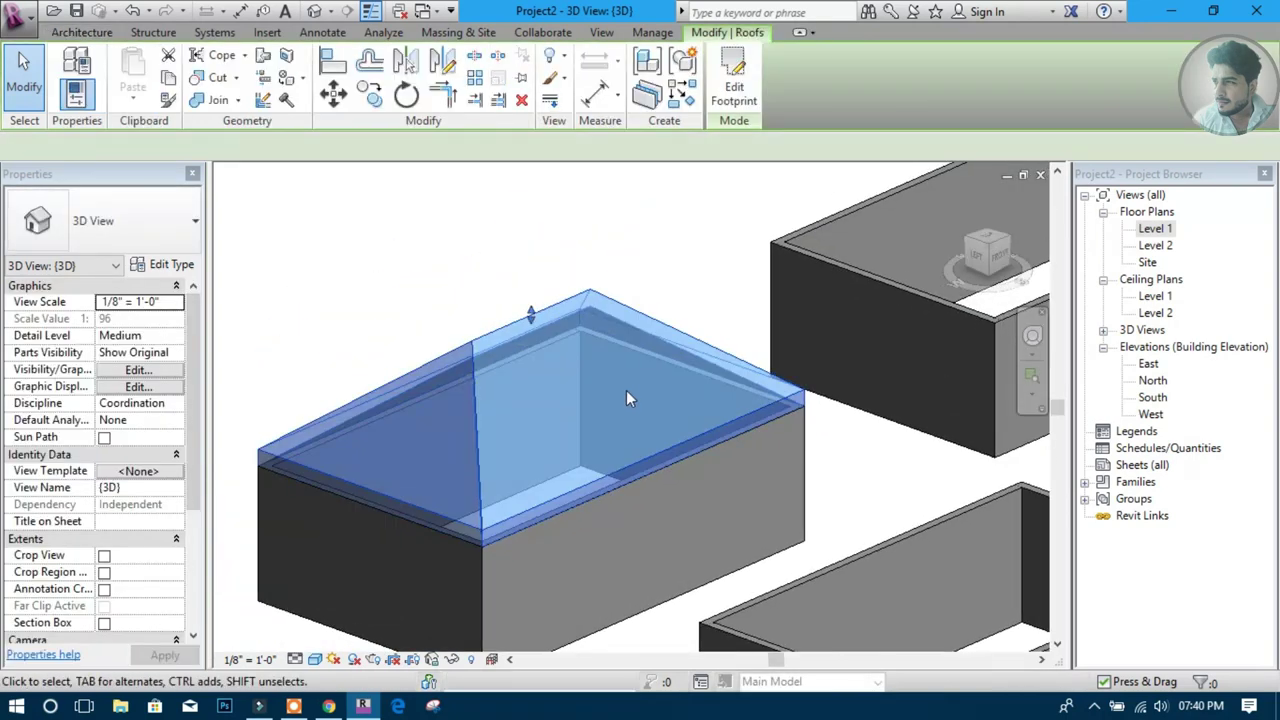
pyautogui.scroll(-1, 626, 390)
pyautogui.press('Escape')
pyautogui.scroll(-2, 540, 276)
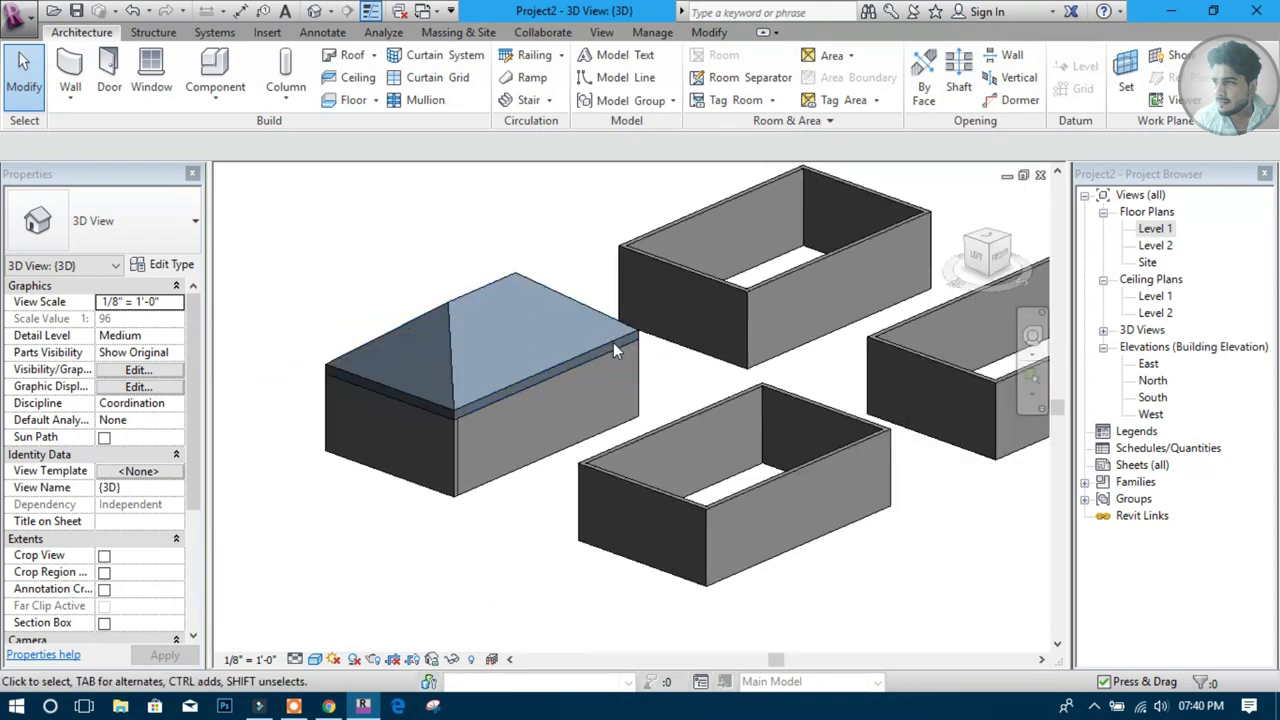
pyautogui.moveTo(613, 342); pyautogui.dragTo(537, 389, button='middle')
pyautogui.scroll(1, 498, 375)
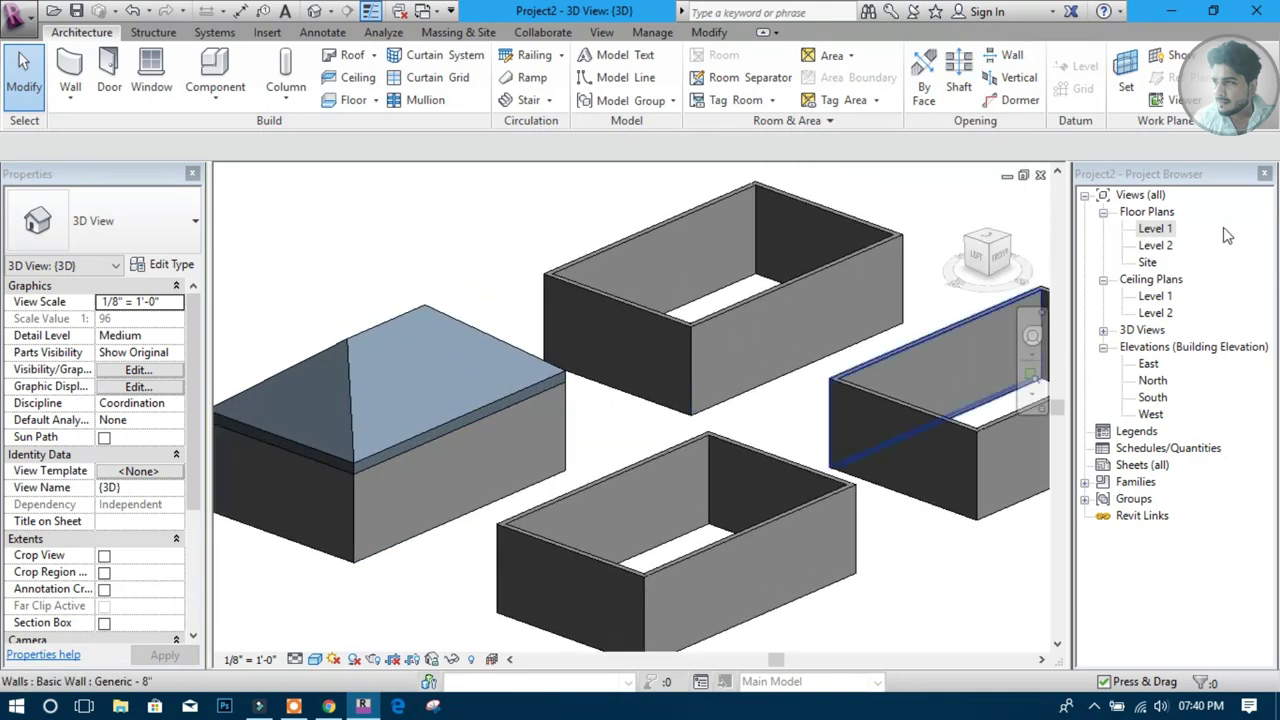
# Open the Level 1 plan and zoom out to frame the enclosures
pyautogui.doubleClick(1153, 230)
pyautogui.moveTo(643, 400)
pyautogui.mouseDown(button='middle')
pyautogui.moveTo(620, 400)
pyautogui.moveTo(540, 323)
pyautogui.moveTo(471, 357)
pyautogui.mouseUp(button='middle')
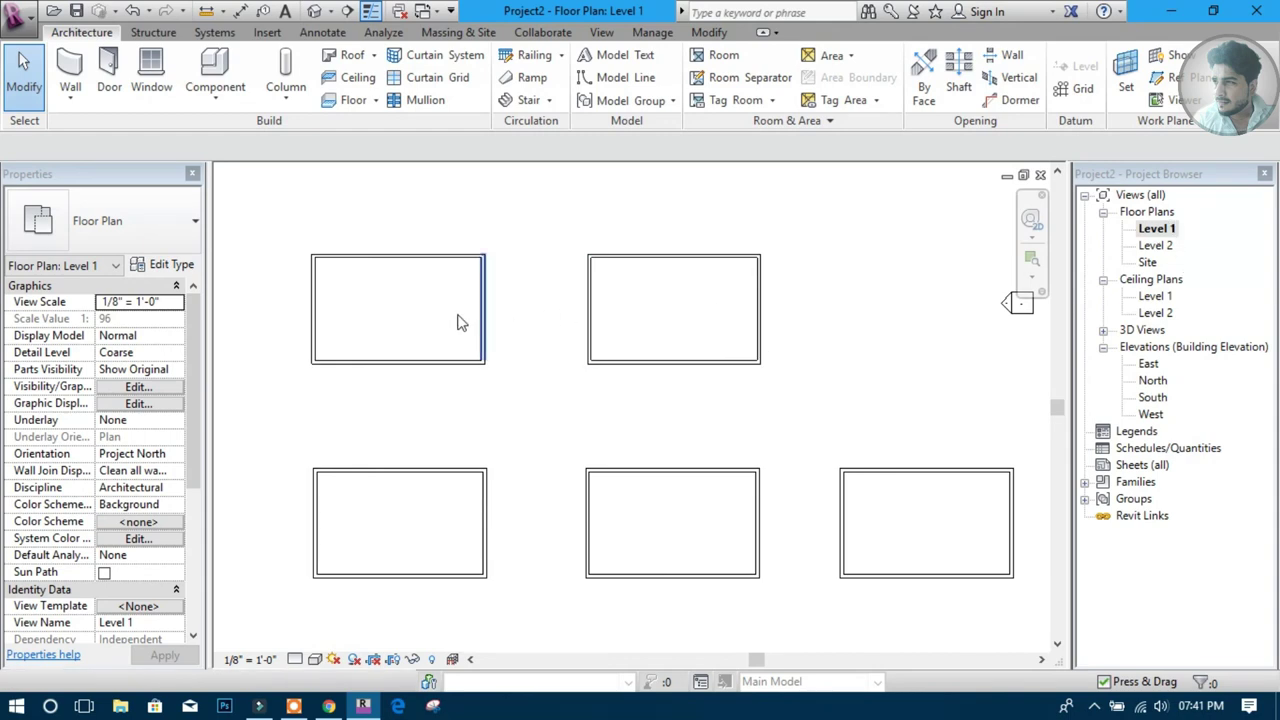
pyautogui.scroll(1, 390, 290)
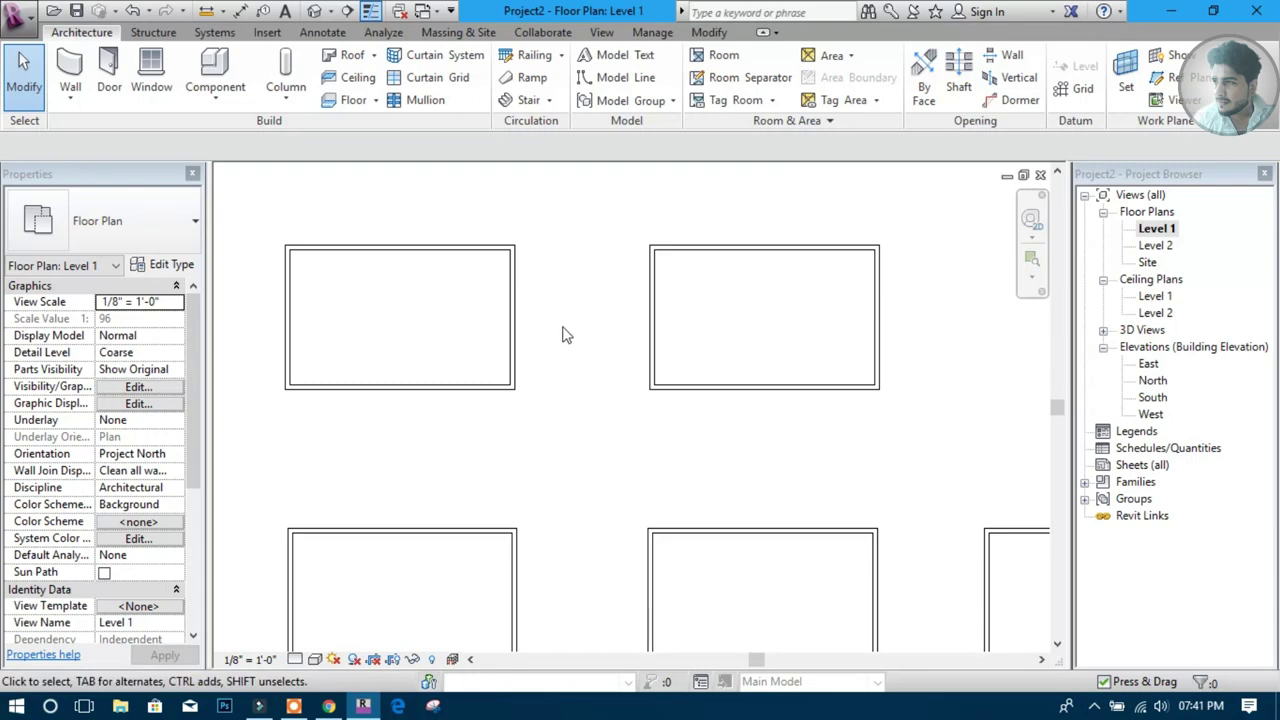
pyautogui.moveTo(501, 337); pyautogui.dragTo(531, 343, button='middle')
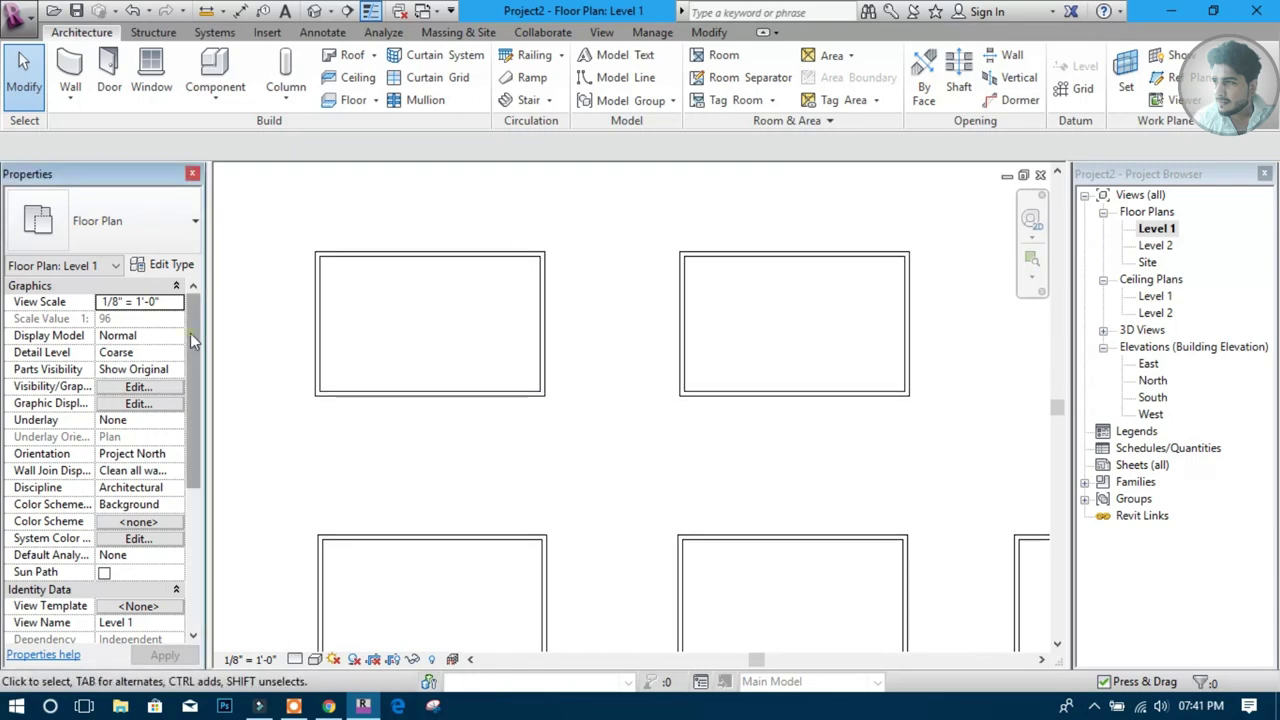
pyautogui.scroll(-1, 193, 341)
pyautogui.scroll(-2, 188, 420)
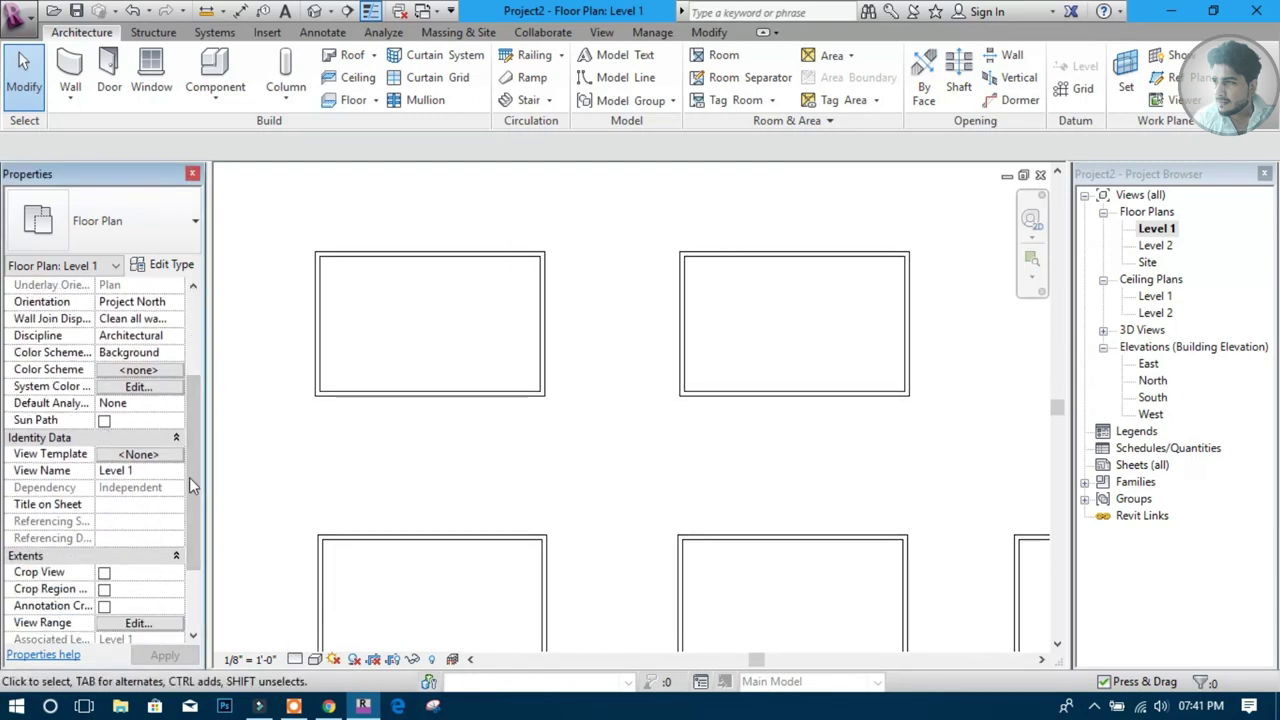
pyautogui.scroll(-2, 190, 505)
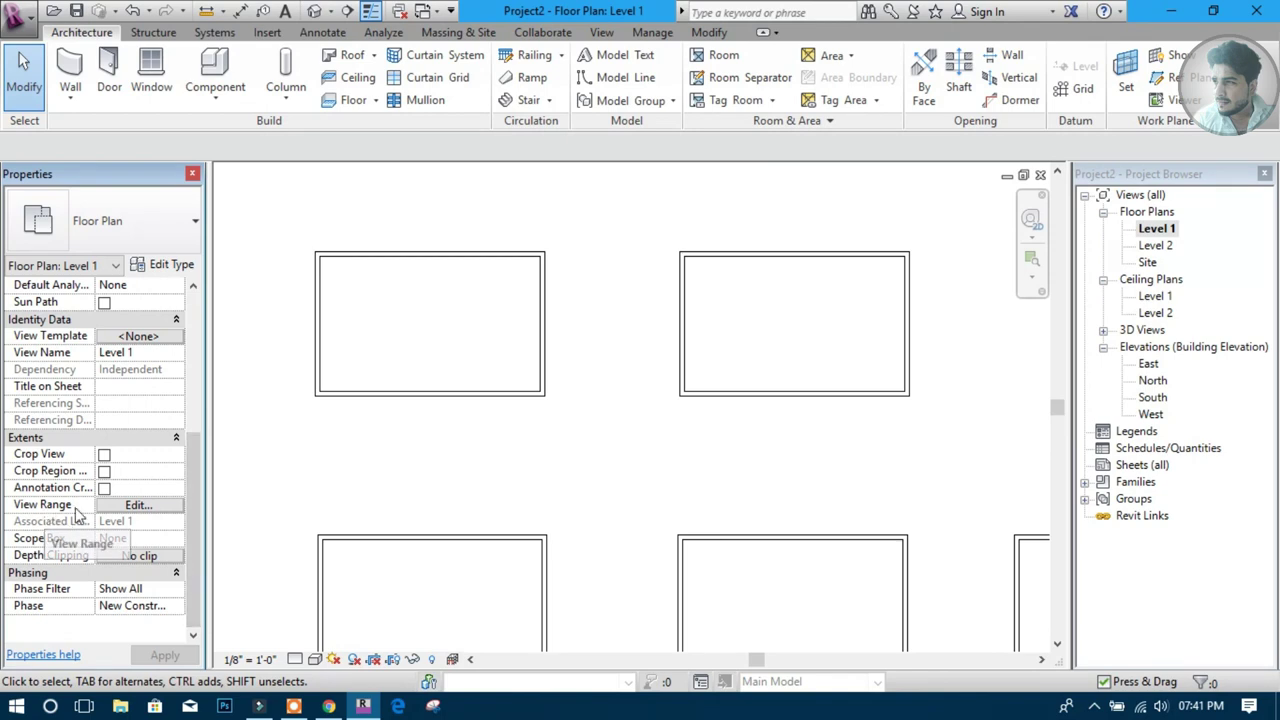
# Set the Level 1 view range Top and Cut plane offsets to 30' 0"
pyautogui.click(134, 508)
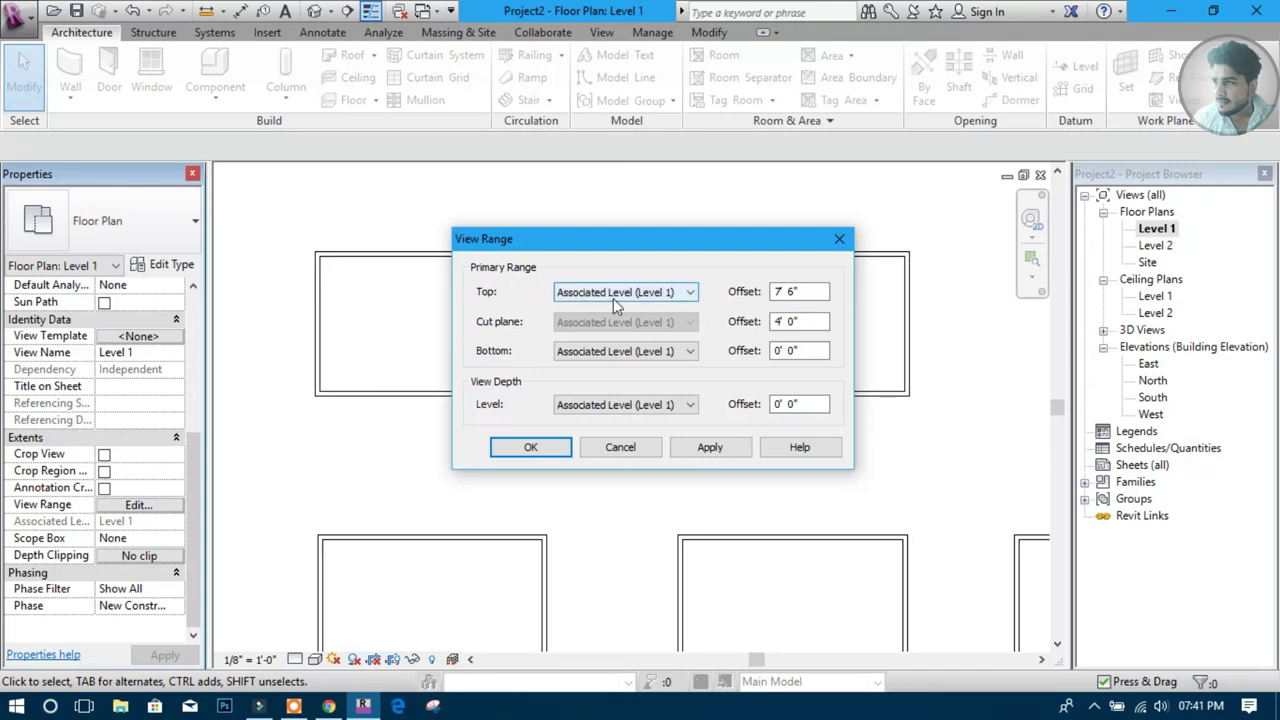
pyautogui.click(786, 292)
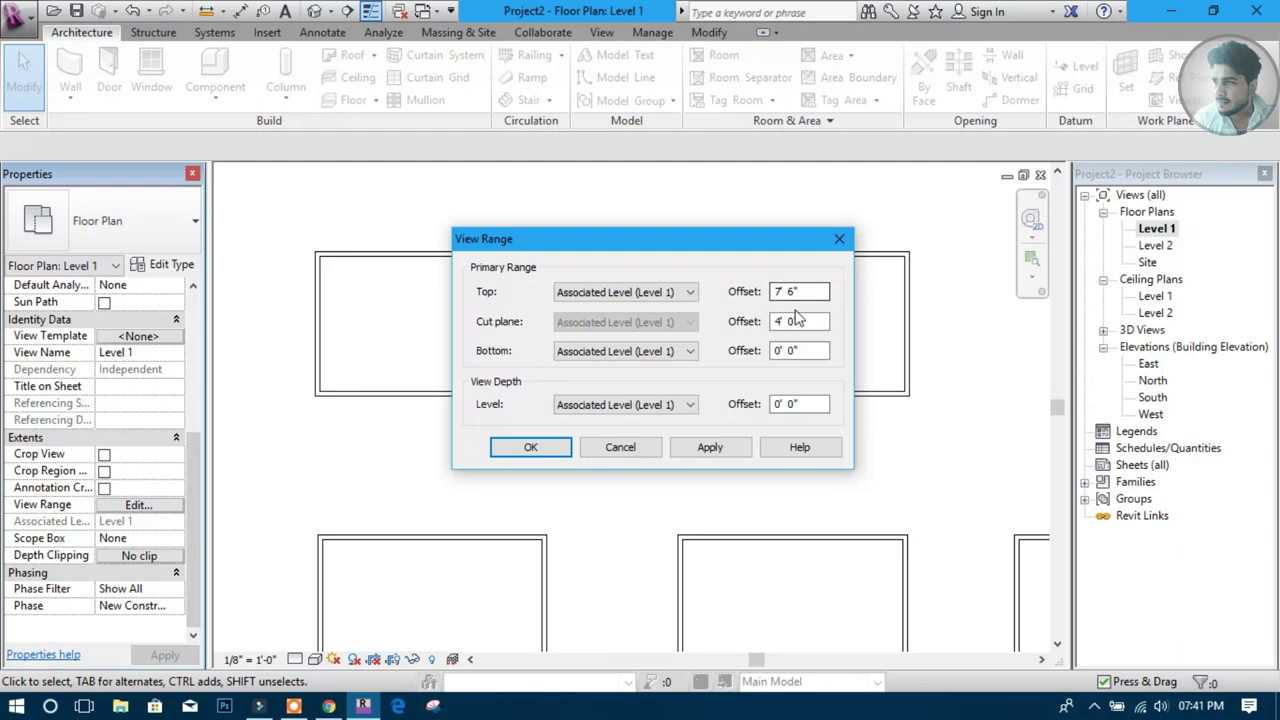
pyautogui.moveTo(812, 292); pyautogui.dragTo(647, 290)
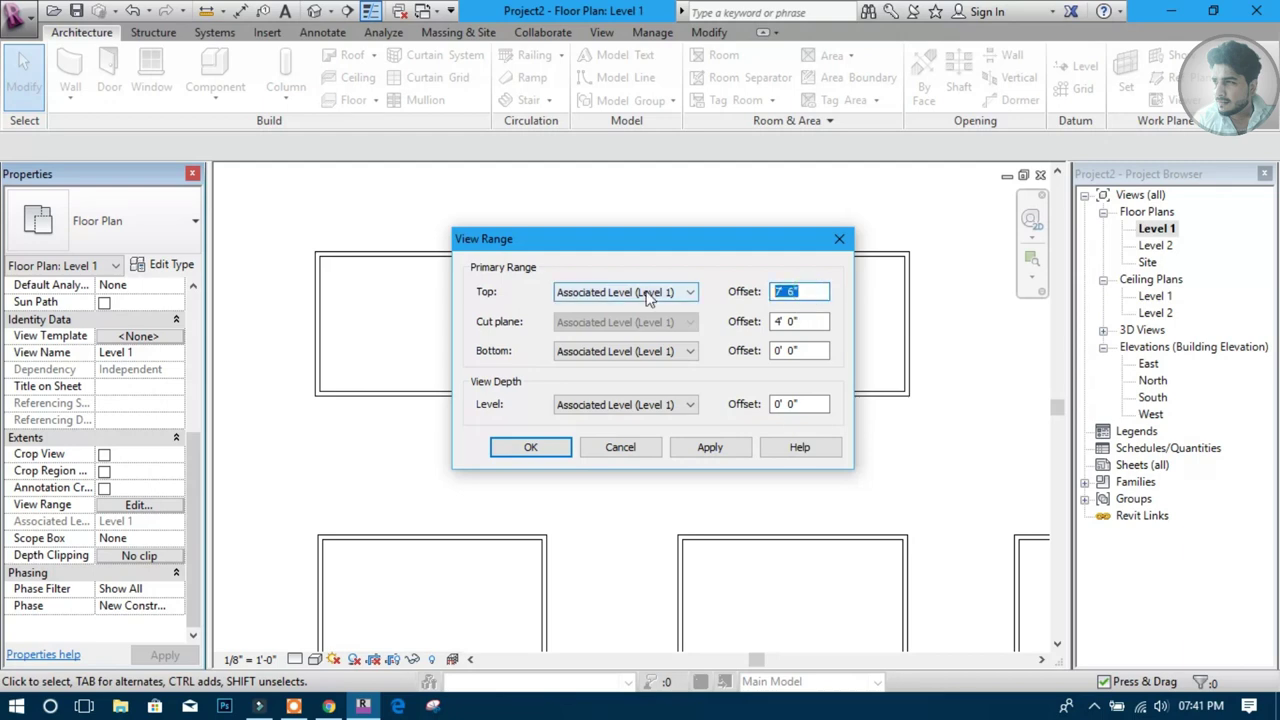
pyautogui.write('30')
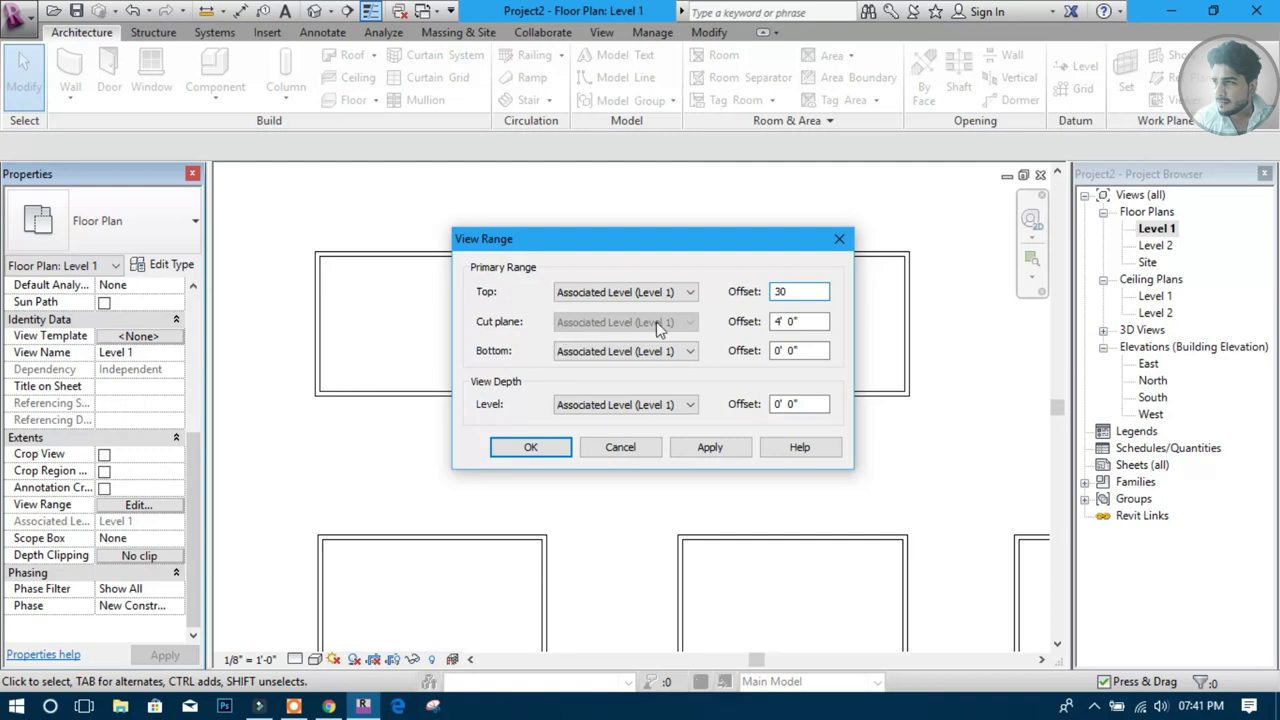
pyautogui.moveTo(814, 321); pyautogui.dragTo(730, 333)
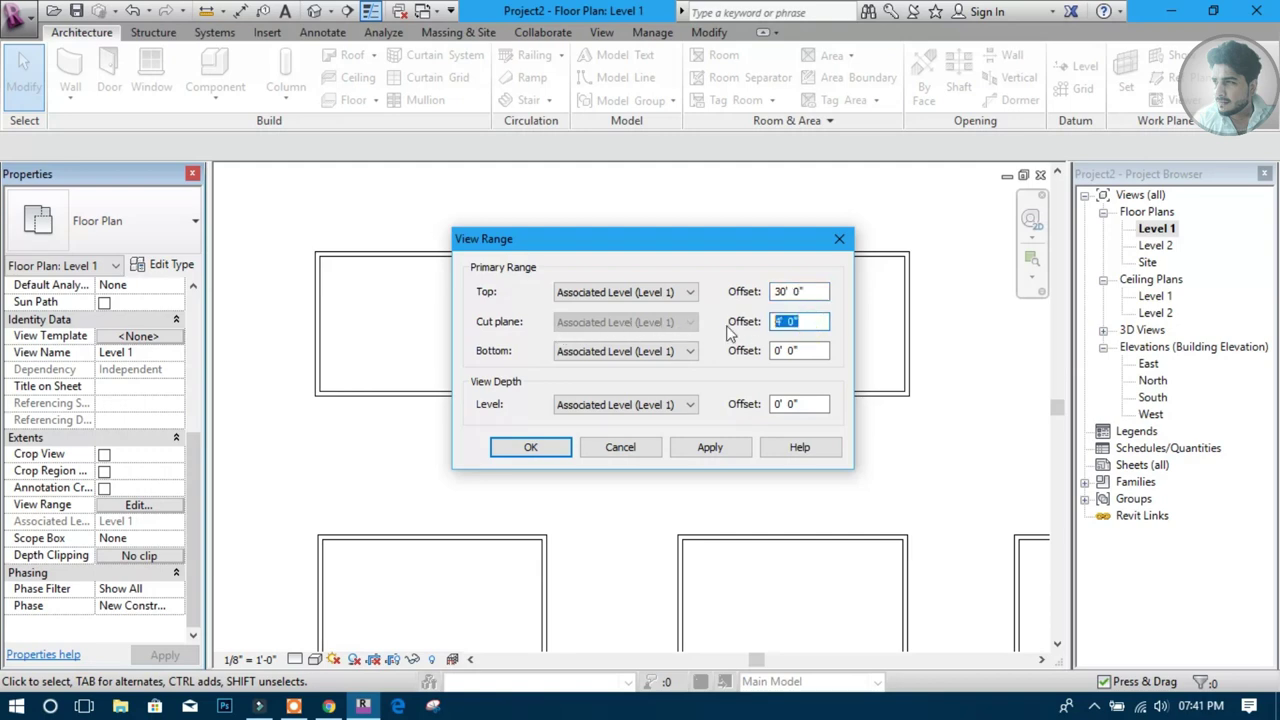
pyautogui.write('30')
pyautogui.click(545, 448)
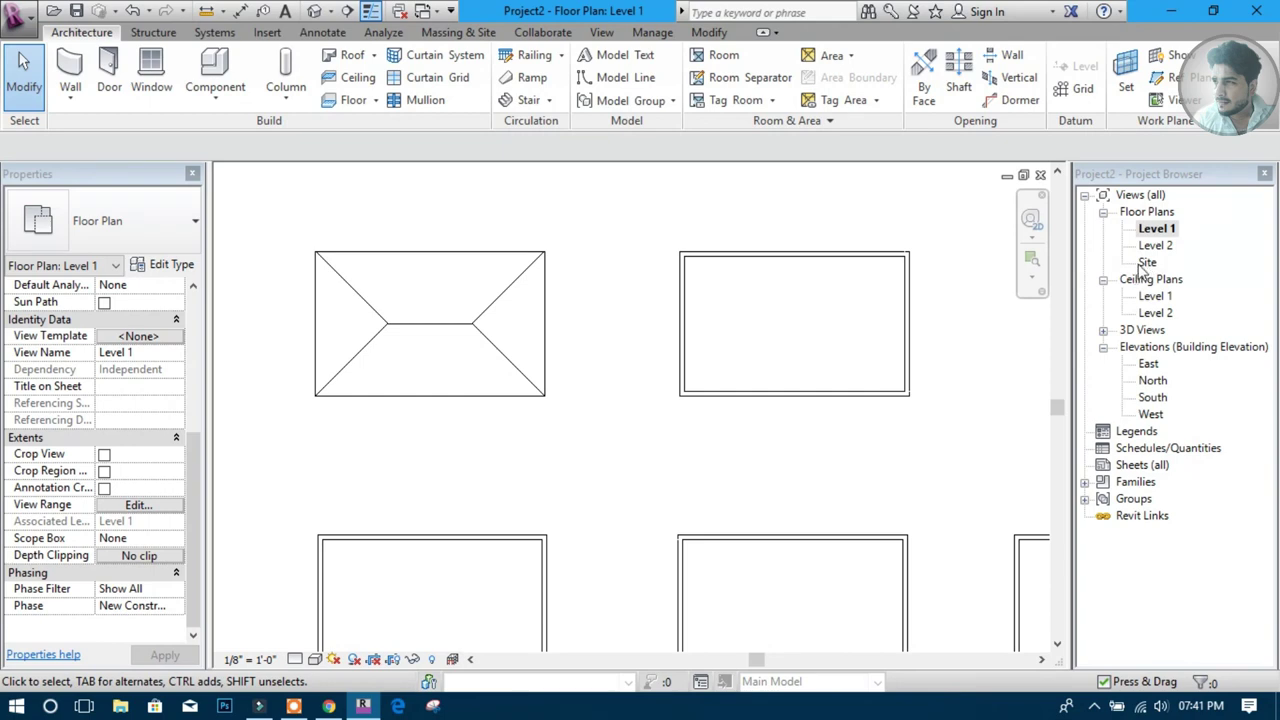
# Glance at the Site plan, then return to Level 1 and pan to the neighbouring enclosures
pyautogui.click(1145, 263)
pyautogui.doubleClick(1147, 265)
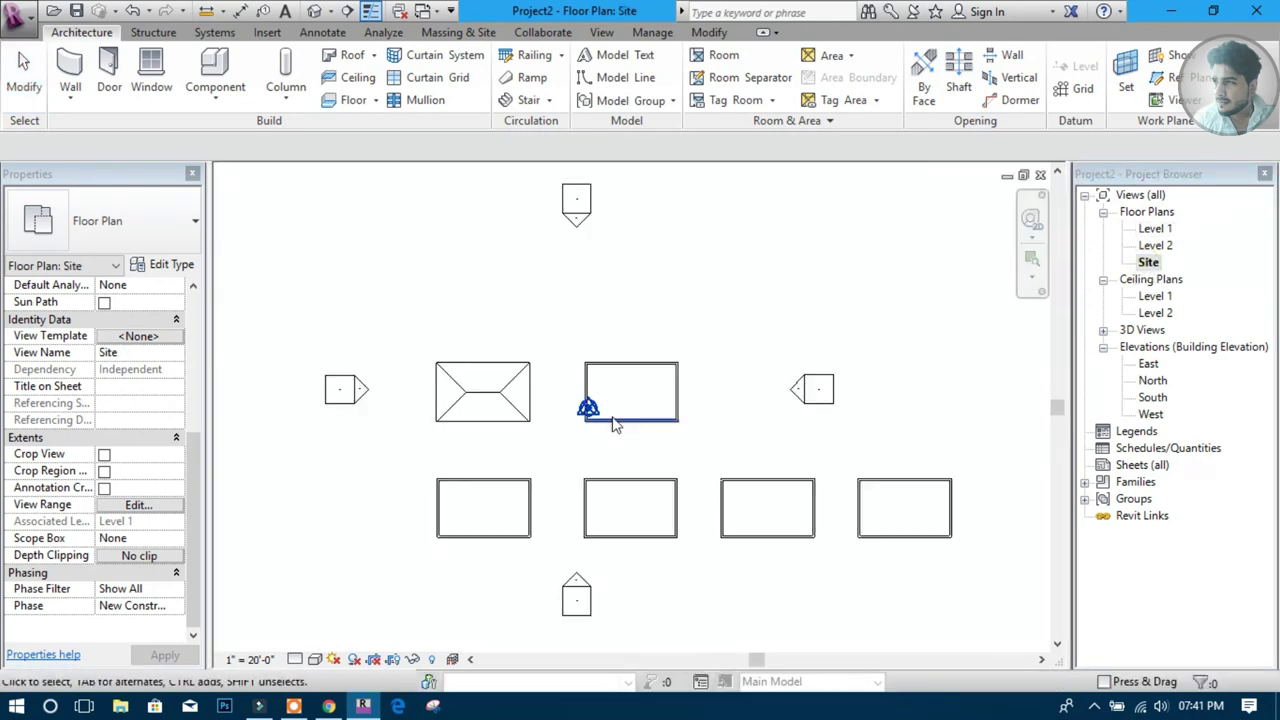
pyautogui.scroll(1, 600, 400)
pyautogui.scroll(2, 596, 352)
pyautogui.scroll(2, 474, 312)
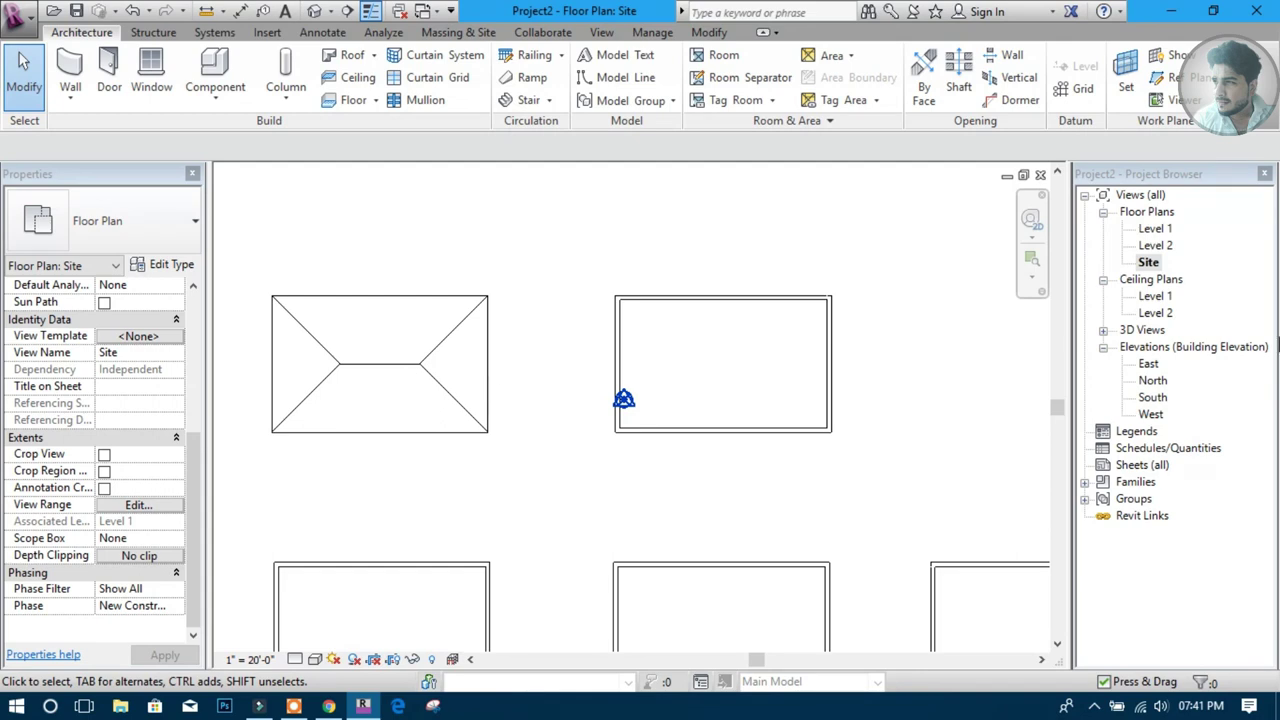
pyautogui.doubleClick(1155, 229)
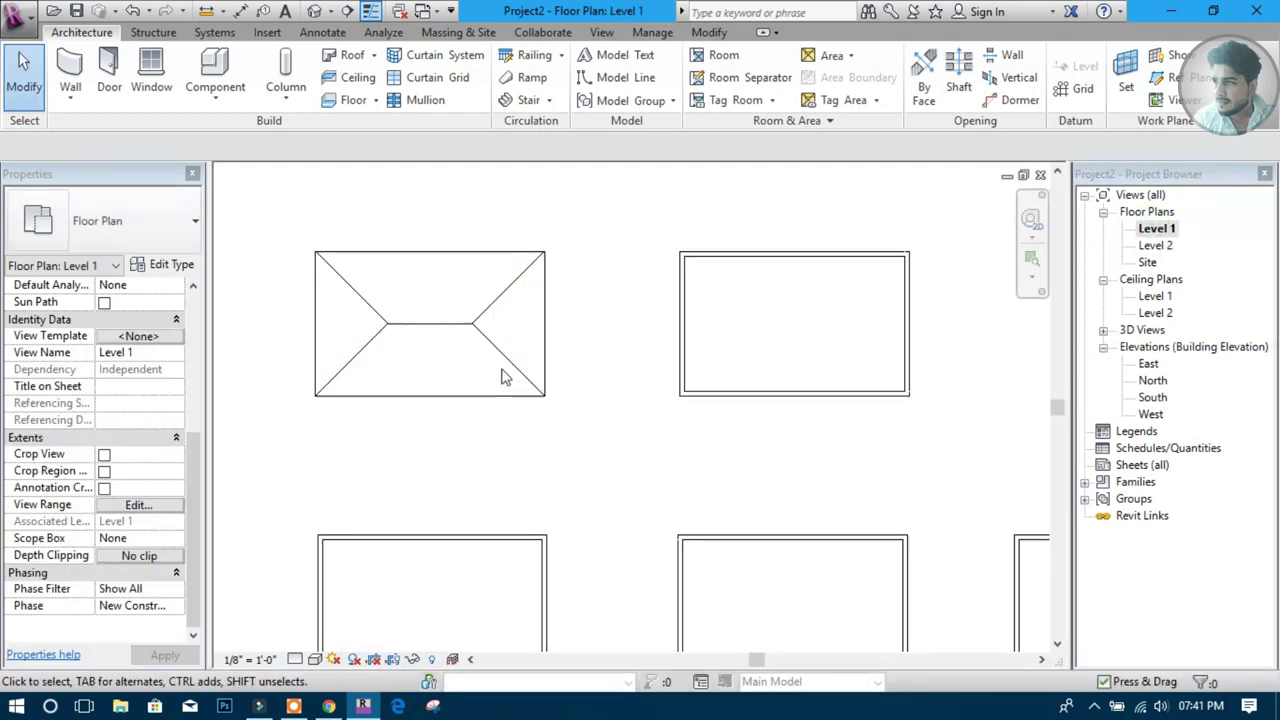
pyautogui.scroll(-1, 409, 307)
pyautogui.moveTo(551, 351); pyautogui.dragTo(414, 380, button='middle')
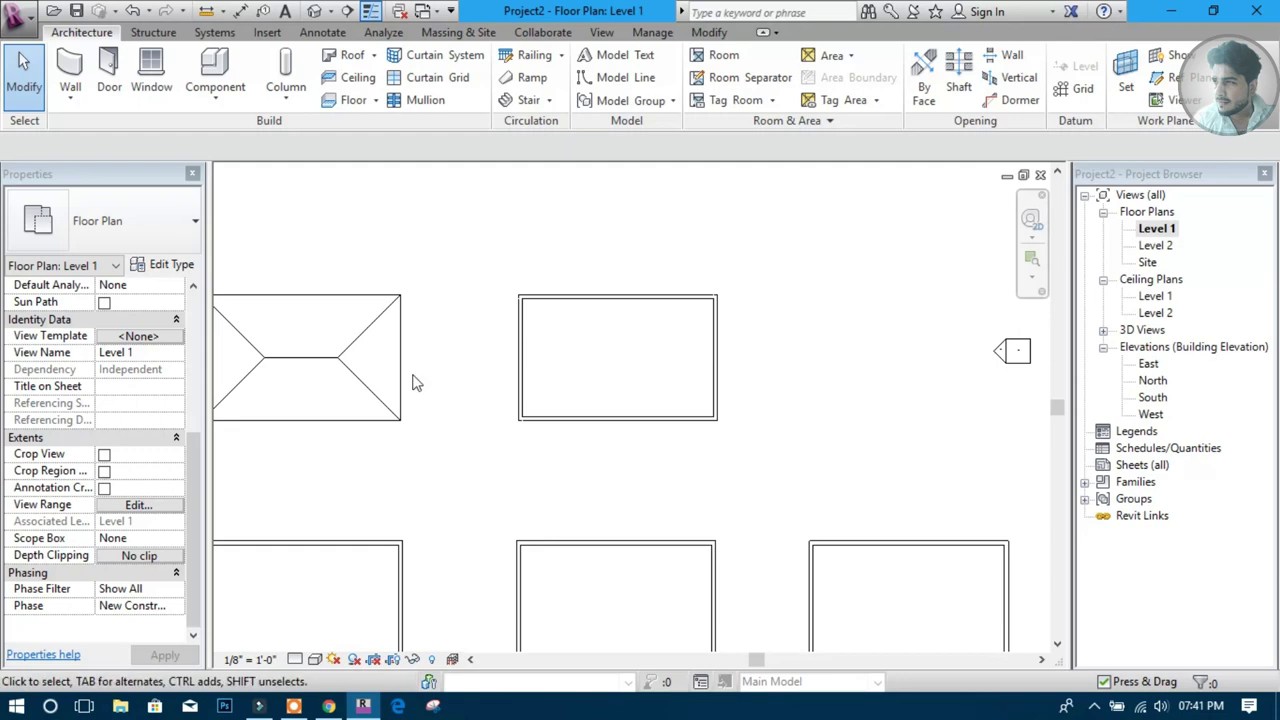
# Create a flat Level 2 roof over the second enclosure's four walls with Defines slope off
pyautogui.click(376, 55)
pyautogui.click(376, 80)
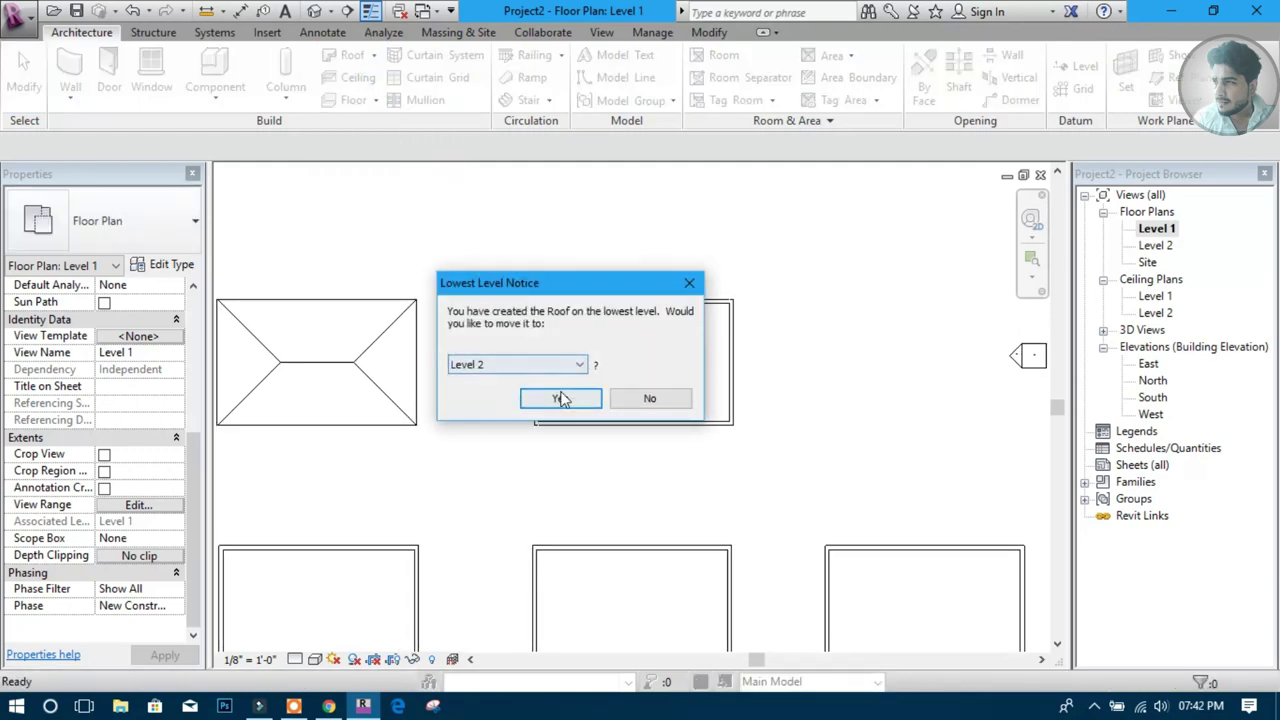
pyautogui.click(560, 398)
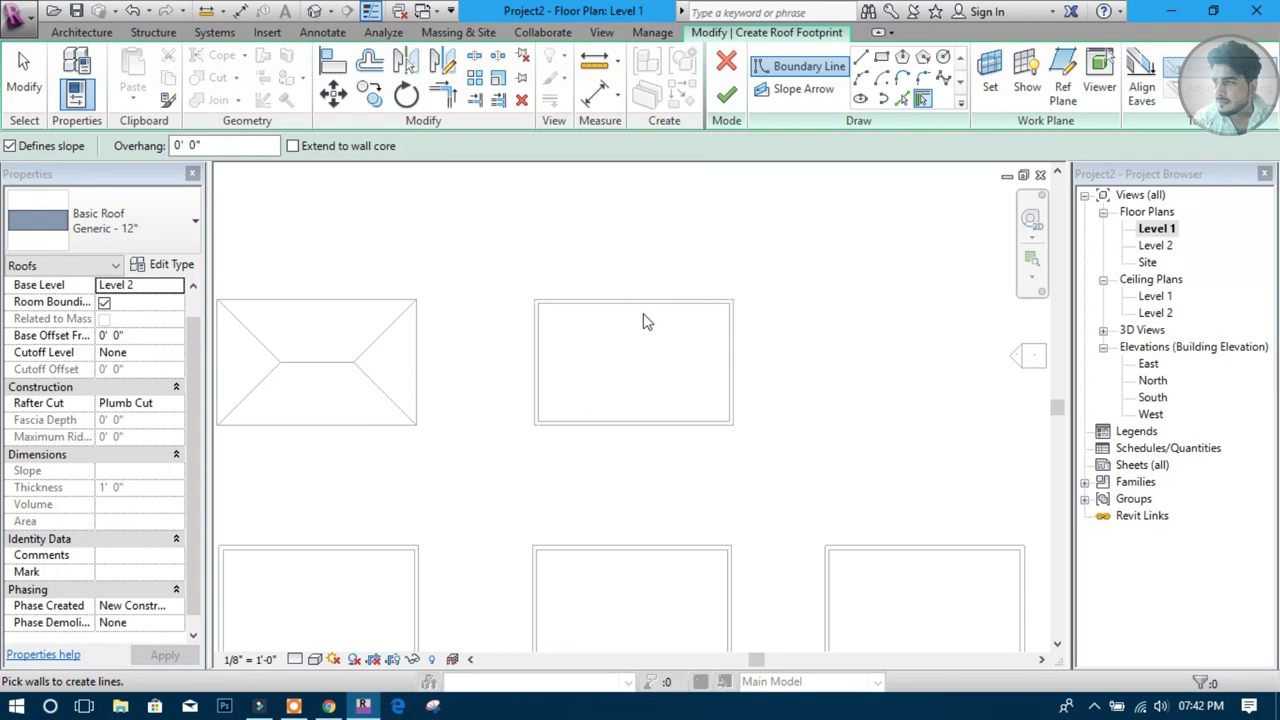
pyautogui.click(10, 146)
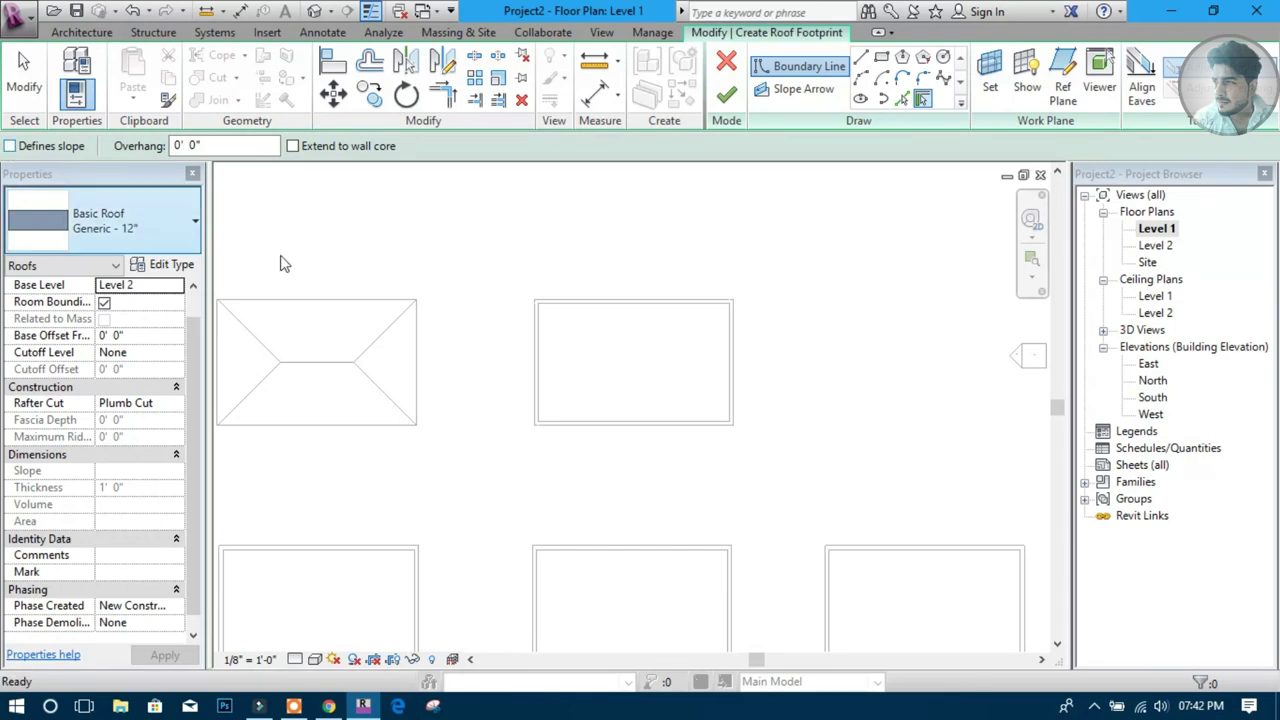
pyautogui.click(630, 302)
pyautogui.click(537, 379)
pyautogui.click(588, 424)
pyautogui.click(732, 362)
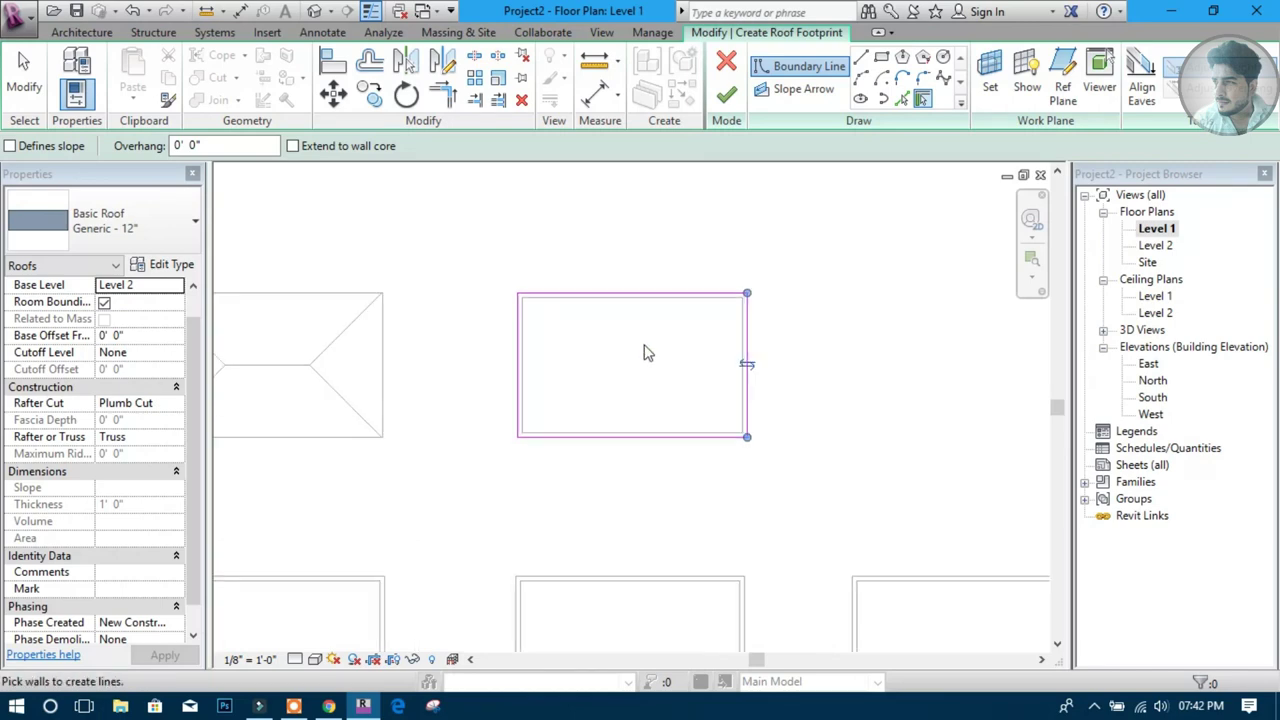
pyautogui.scroll(2, 645, 352)
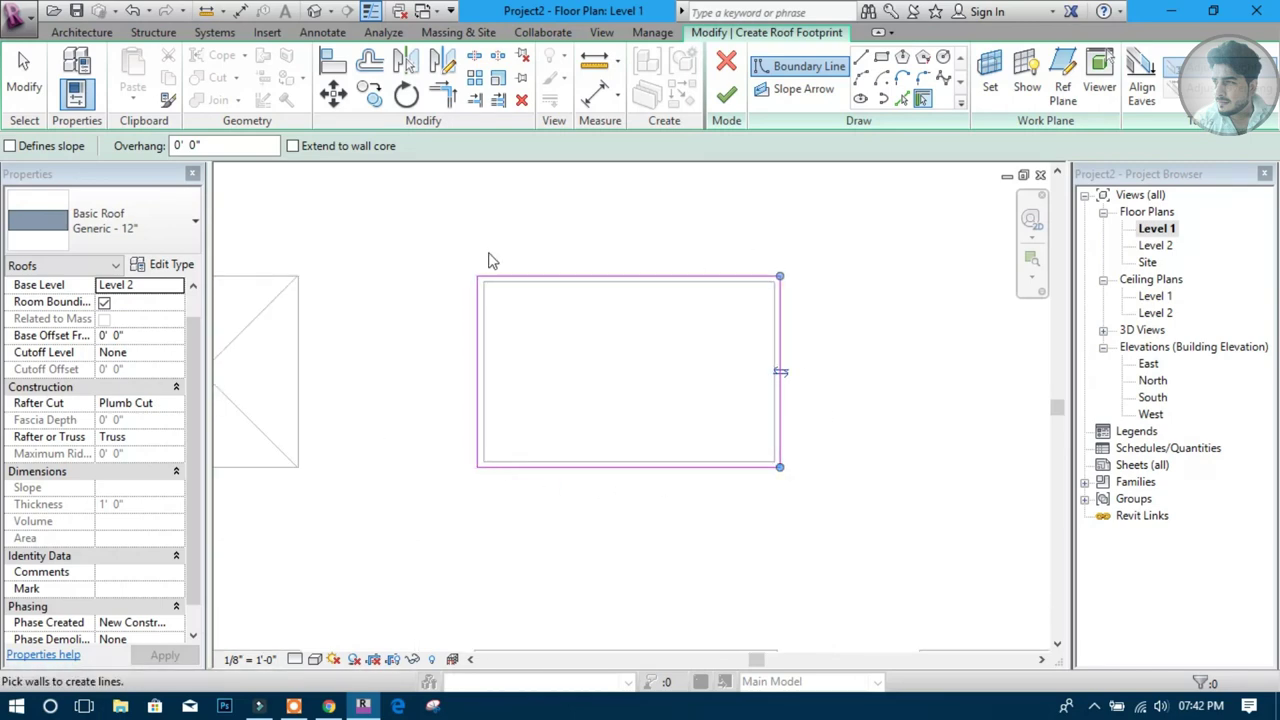
pyautogui.click(726, 94)
# Check the flat roof in 3D, then return to the Level 1 plan
pyautogui.click(314, 11)
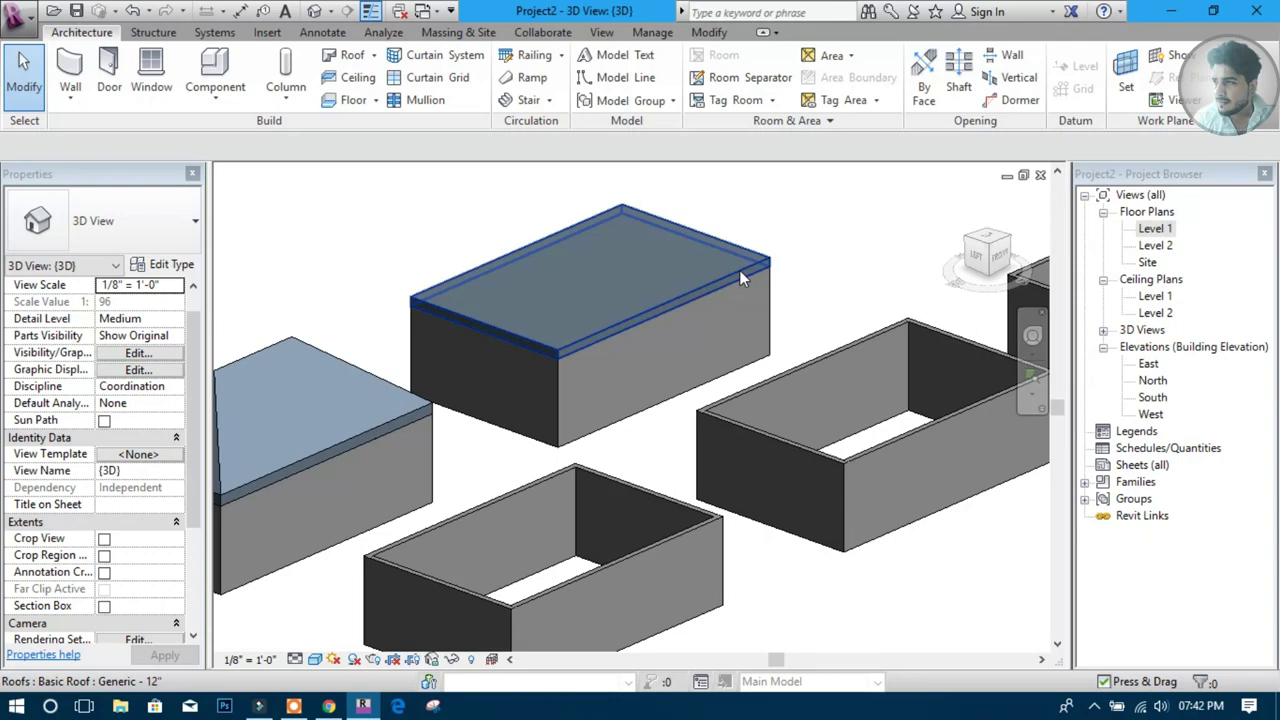
pyautogui.scroll(-2, 740, 272)
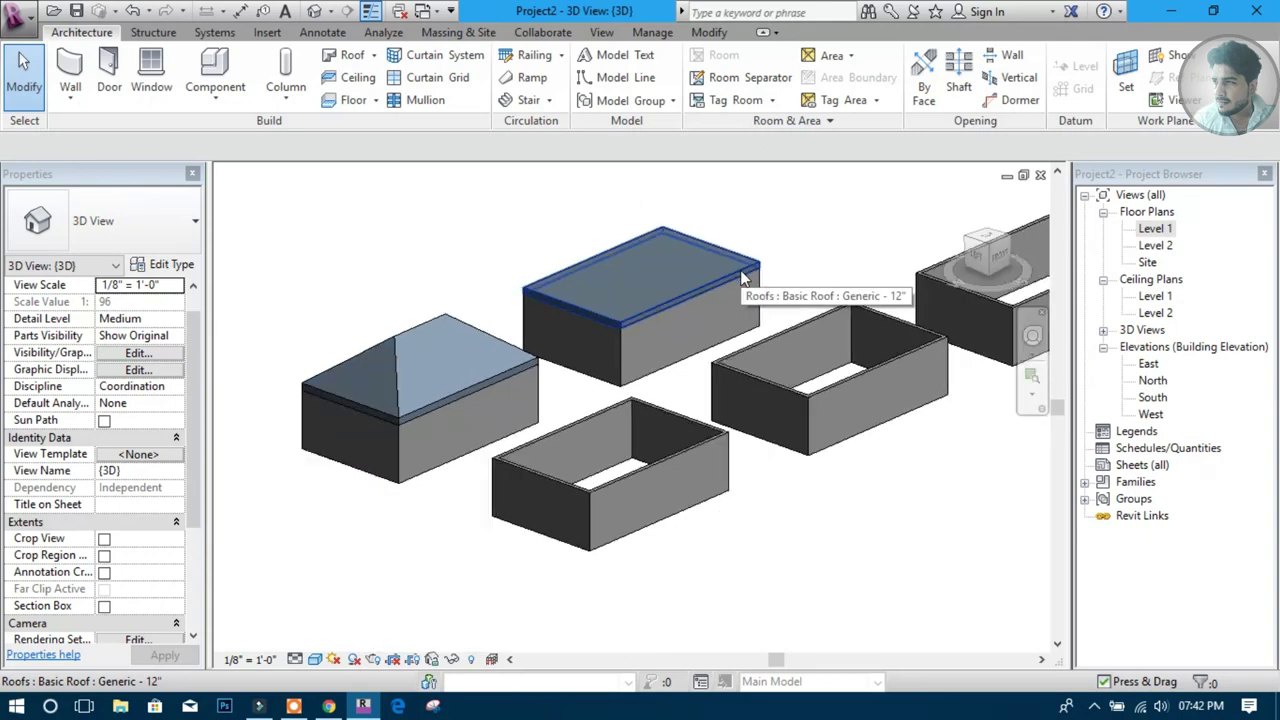
pyautogui.doubleClick(1158, 229)
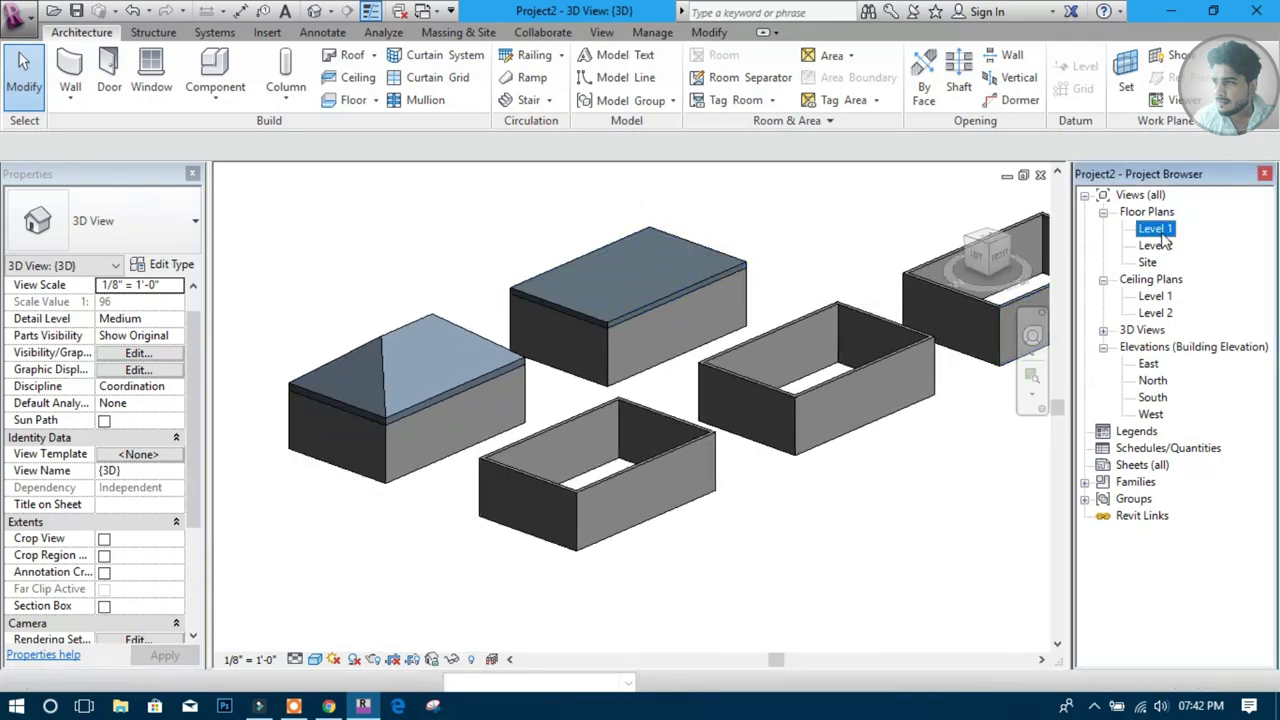
pyautogui.moveTo(572, 406); pyautogui.dragTo(643, 320, button='middle')
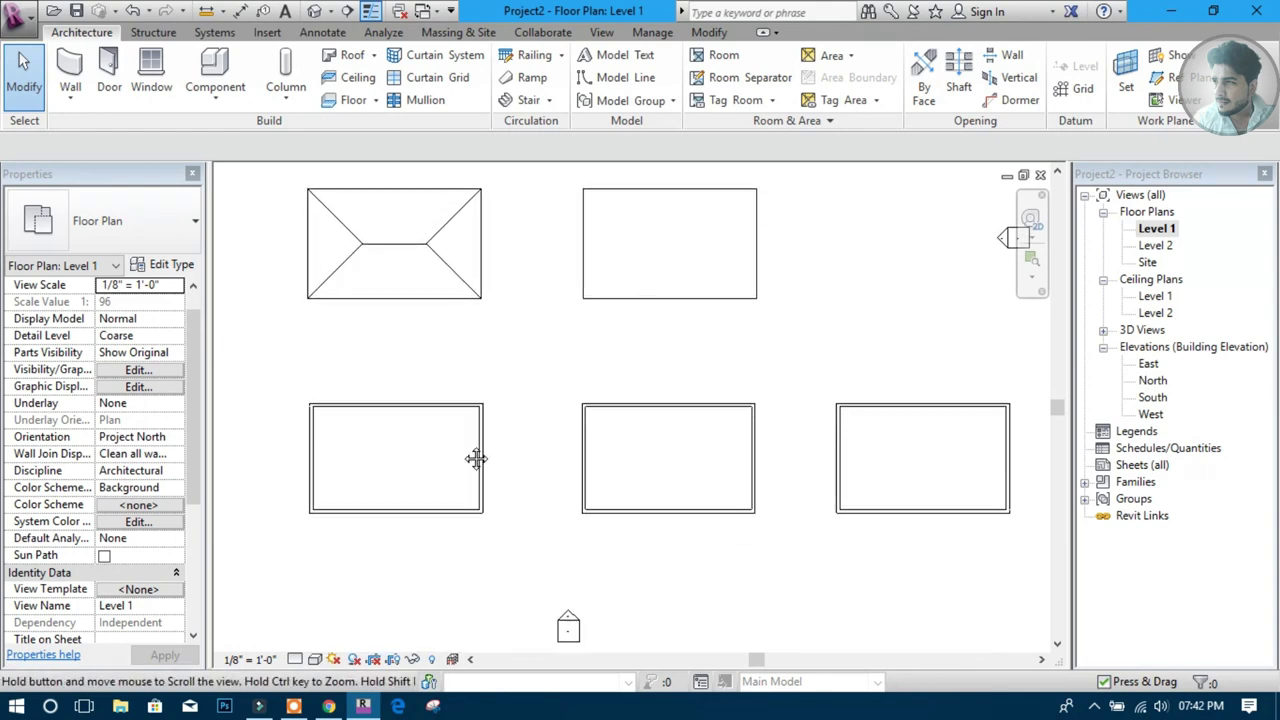
# Start another footprint roof on Level 2, drawing then undoing a rectangular outline
pyautogui.click(352, 55)
pyautogui.click(390, 83)
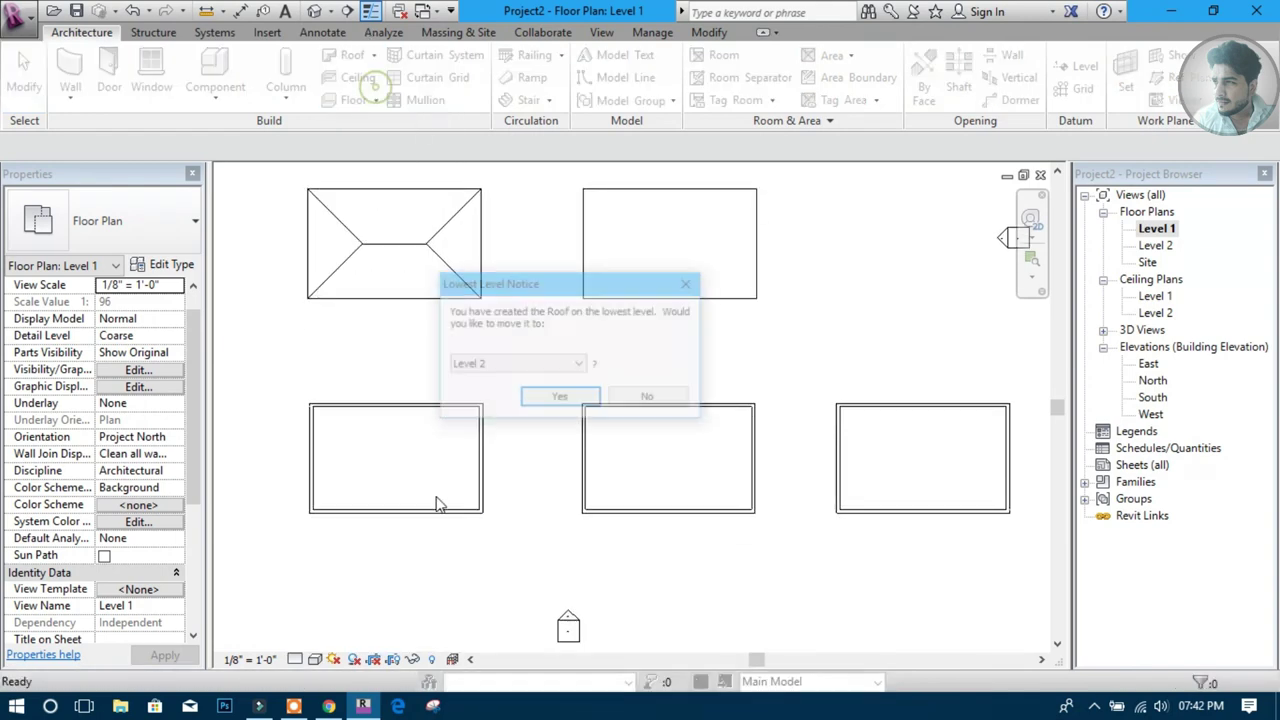
pyautogui.click(560, 398)
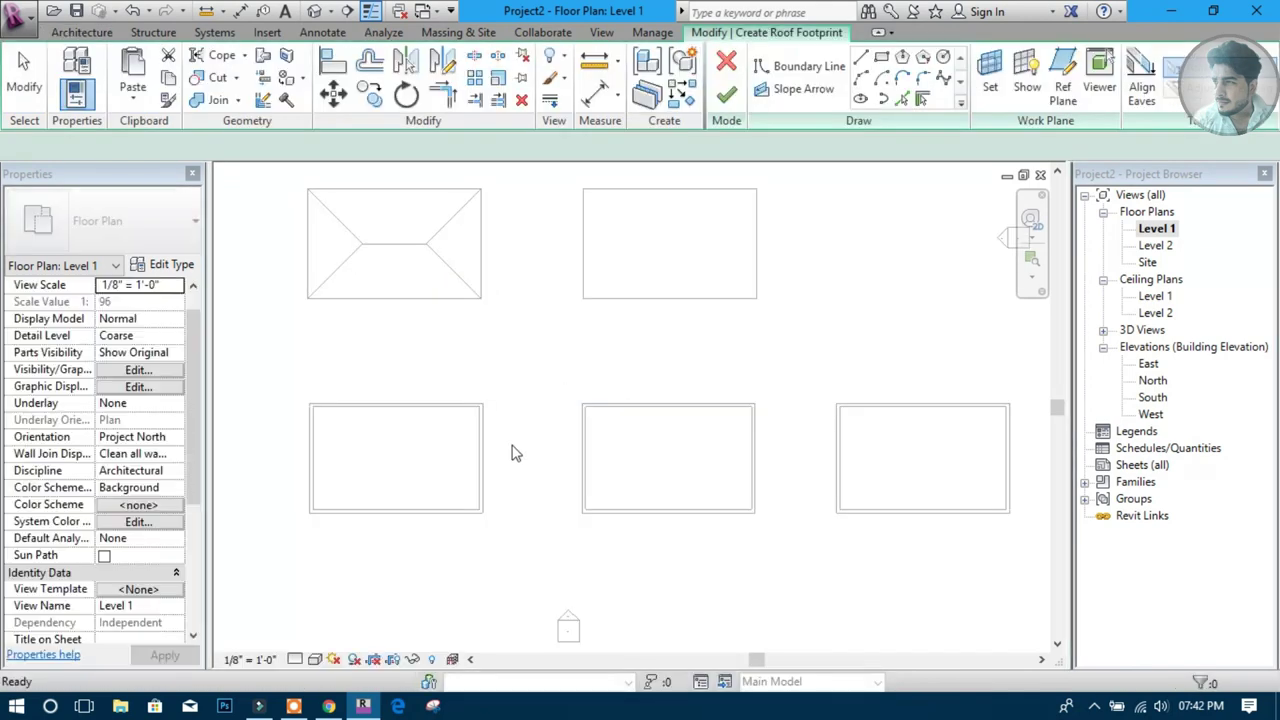
pyautogui.scroll(1, 597, 397)
pyautogui.scroll(2, 603, 397)
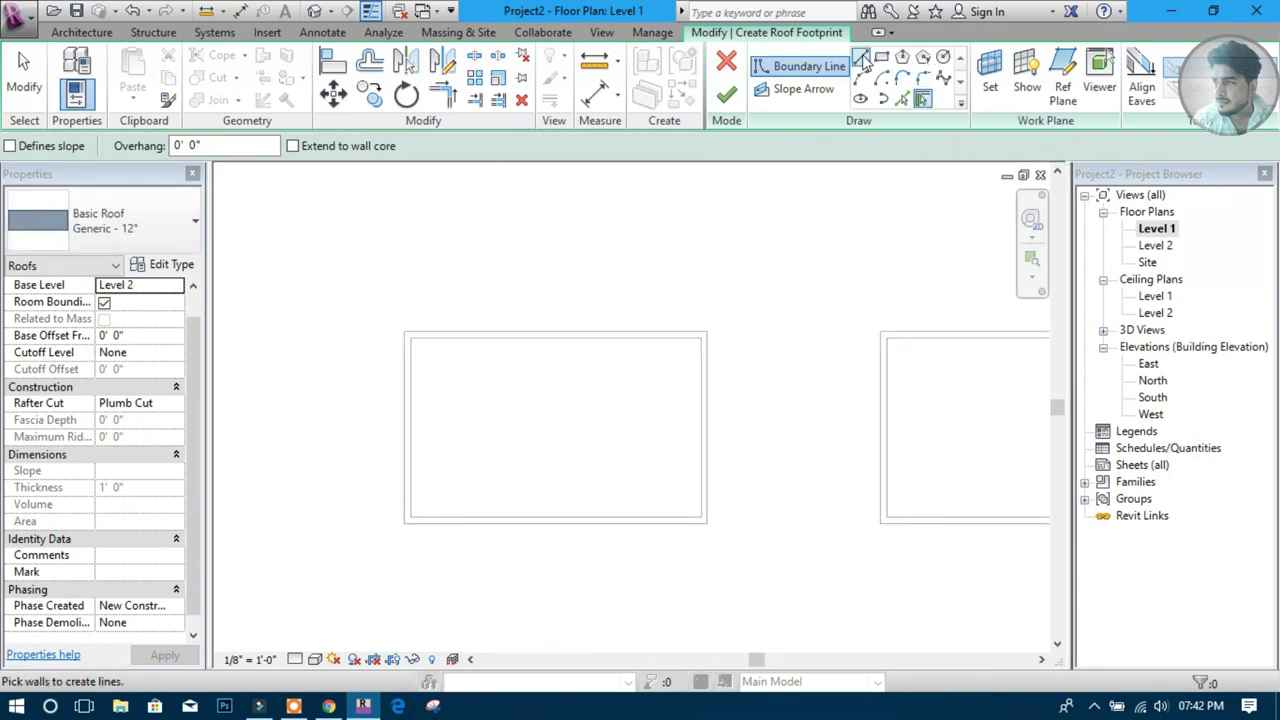
pyautogui.click(880, 58)
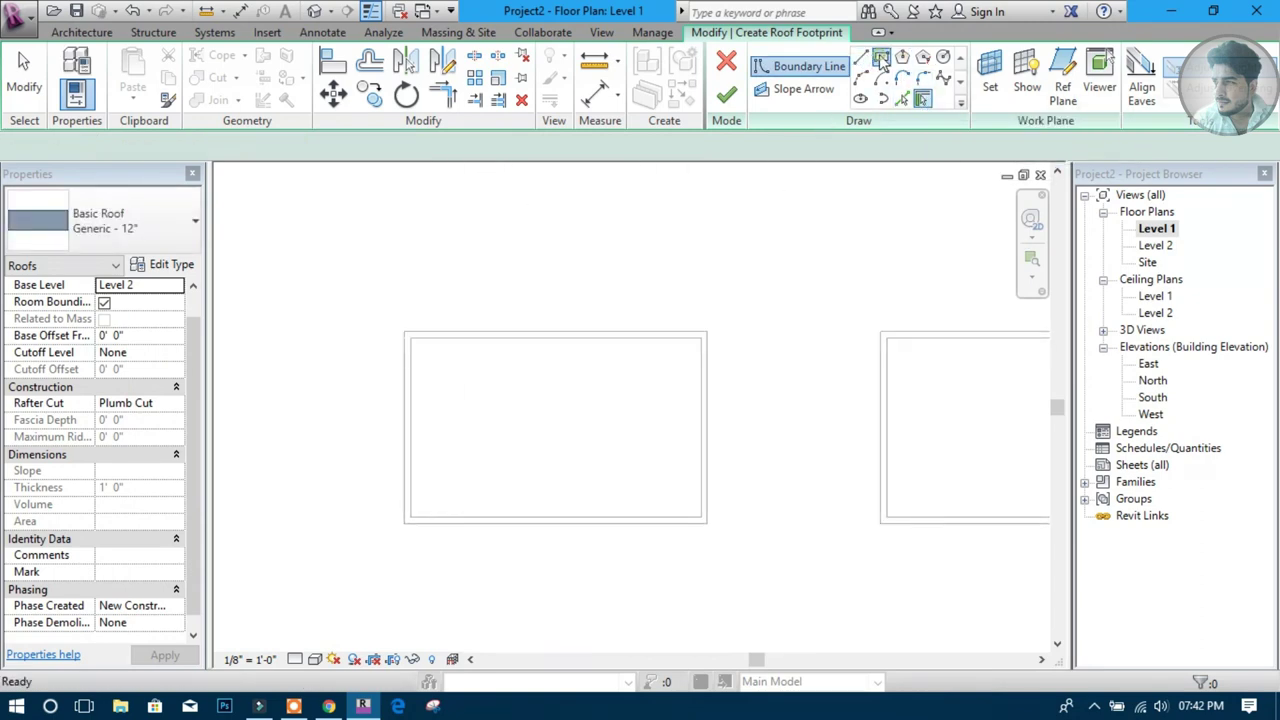
pyautogui.click(399, 329)
pyautogui.click(706, 522)
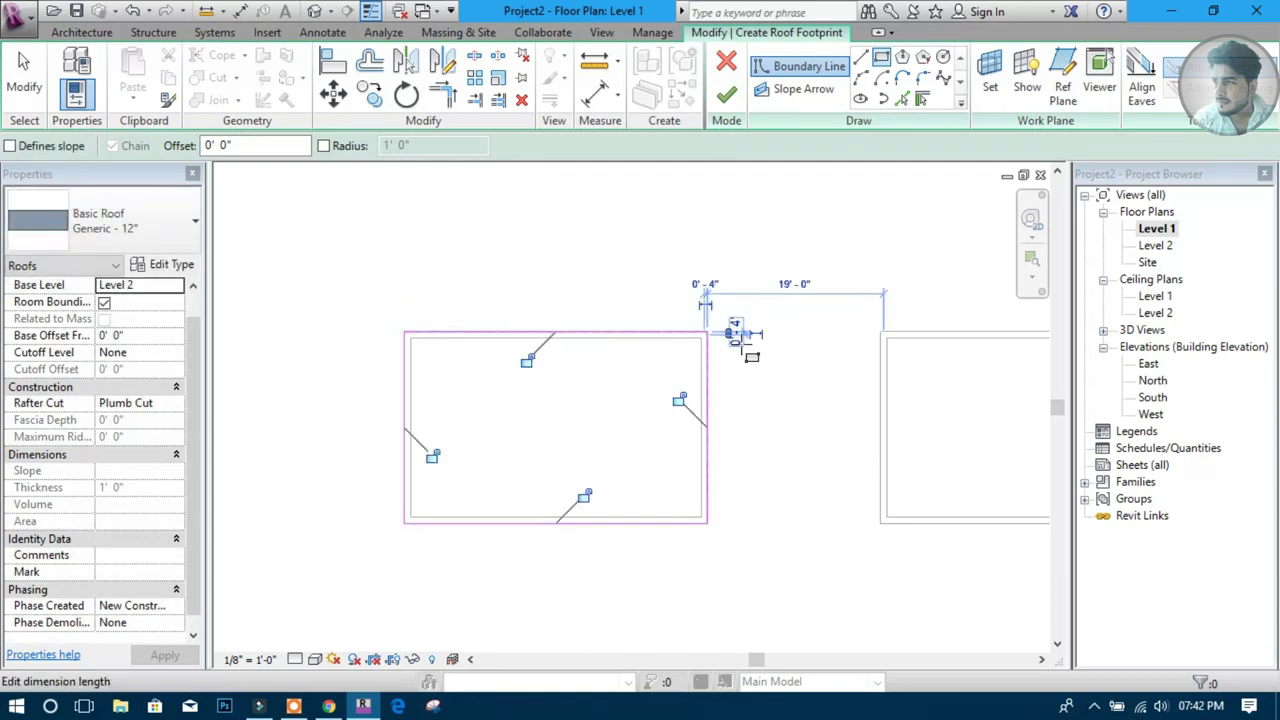
pyautogui.hotkey('ctrl', 'z')
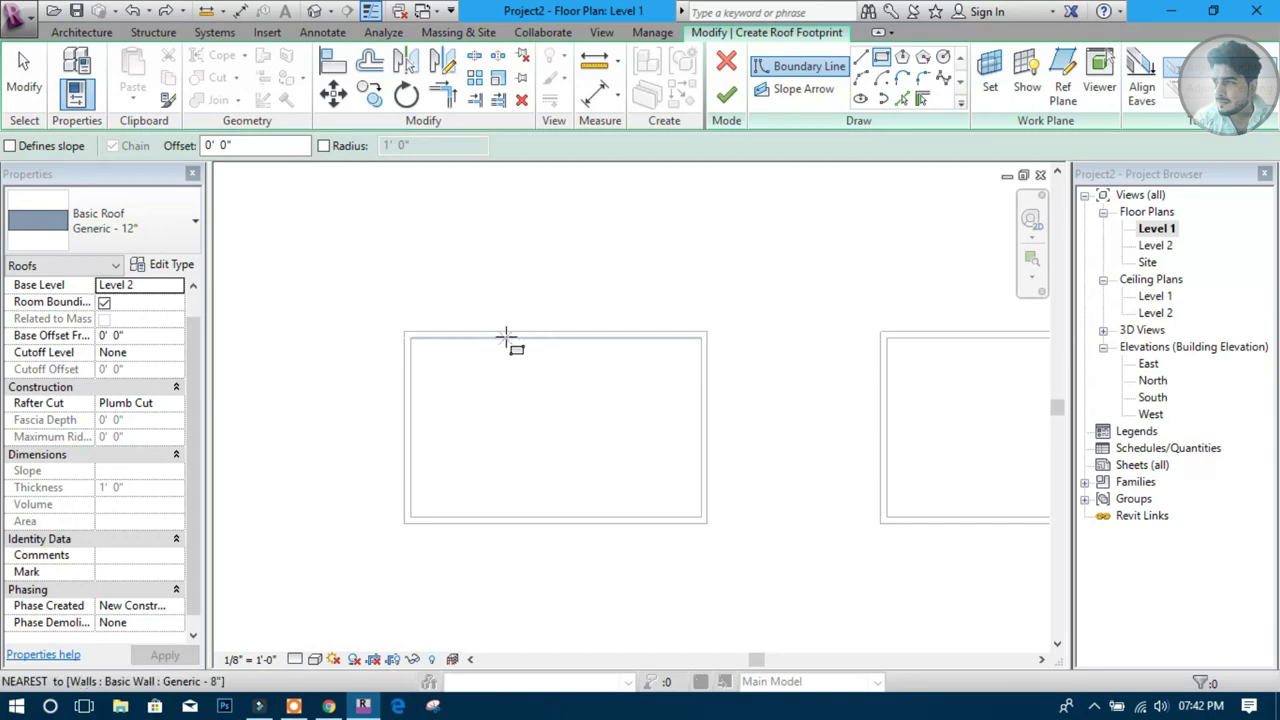
# Trace the four walls as sloped edges with a 2' 0" overhang to create the hip roof
pyautogui.click(921, 99)
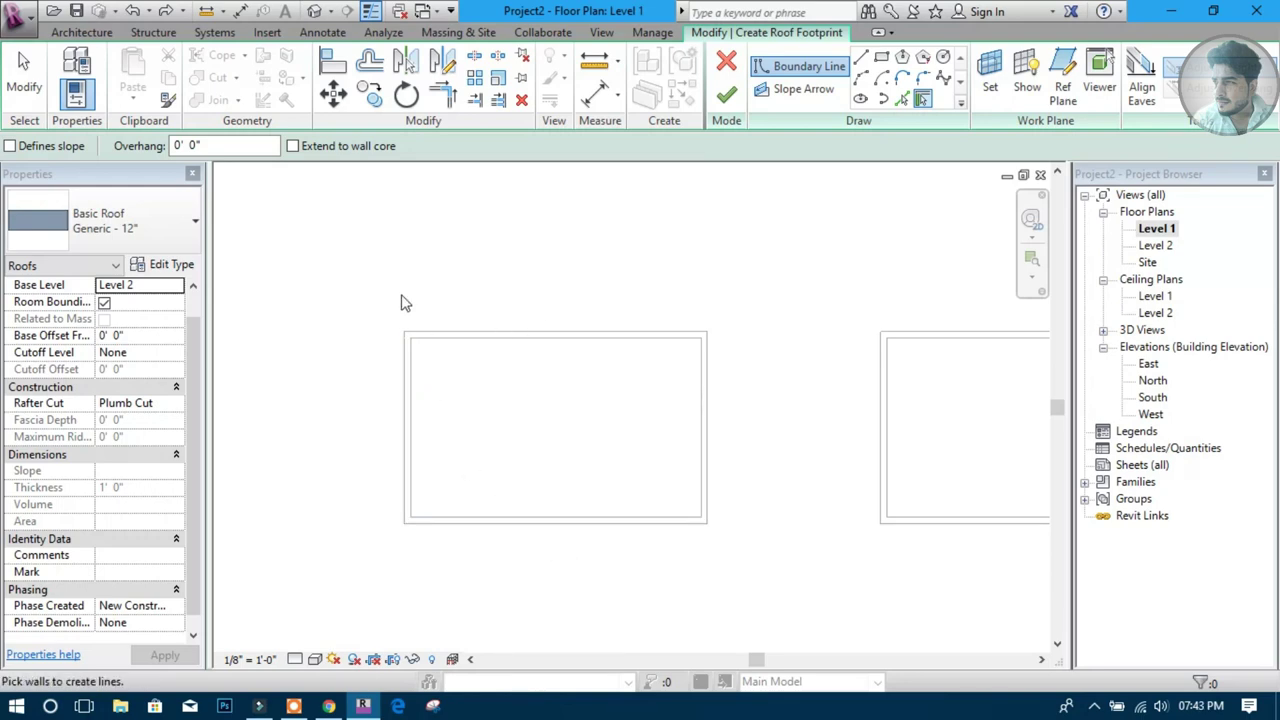
pyautogui.doubleClick(186, 145)
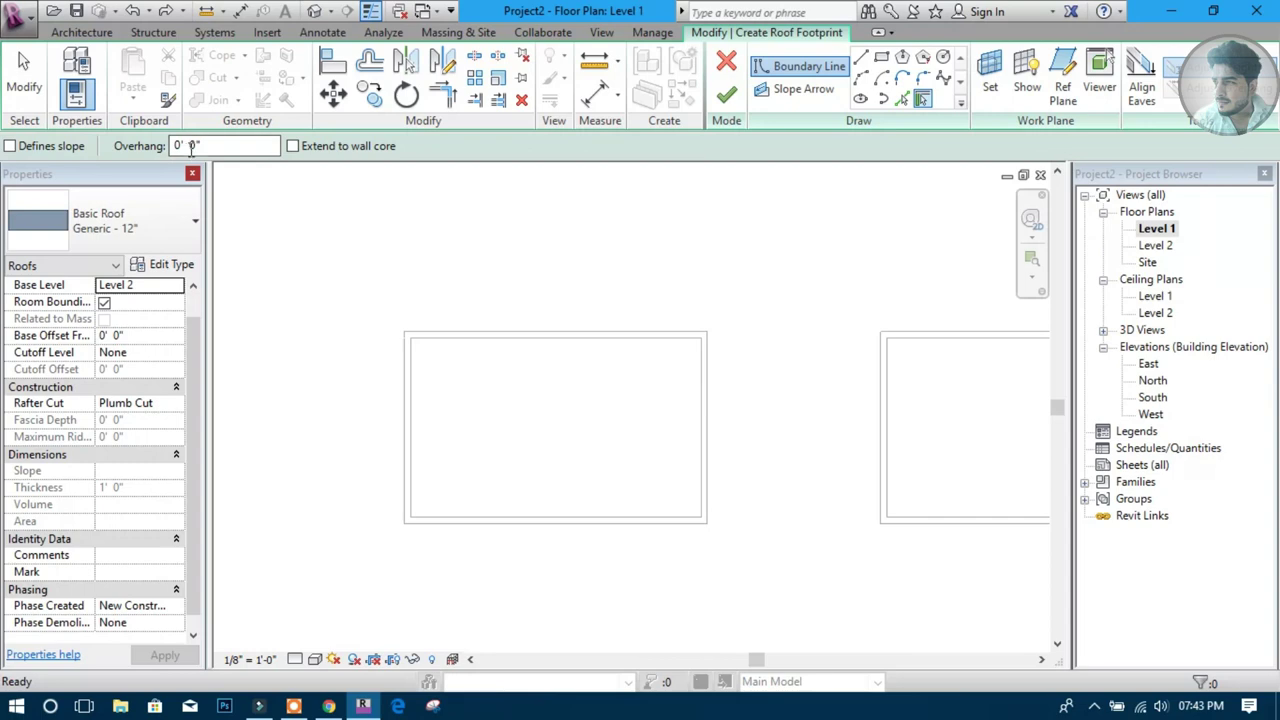
pyautogui.write('2')
pyautogui.press('Return')
pyautogui.click(25, 147)
pyautogui.click(474, 333)
pyautogui.click(405, 420)
pyautogui.click(560, 519)
pyautogui.click(704, 394)
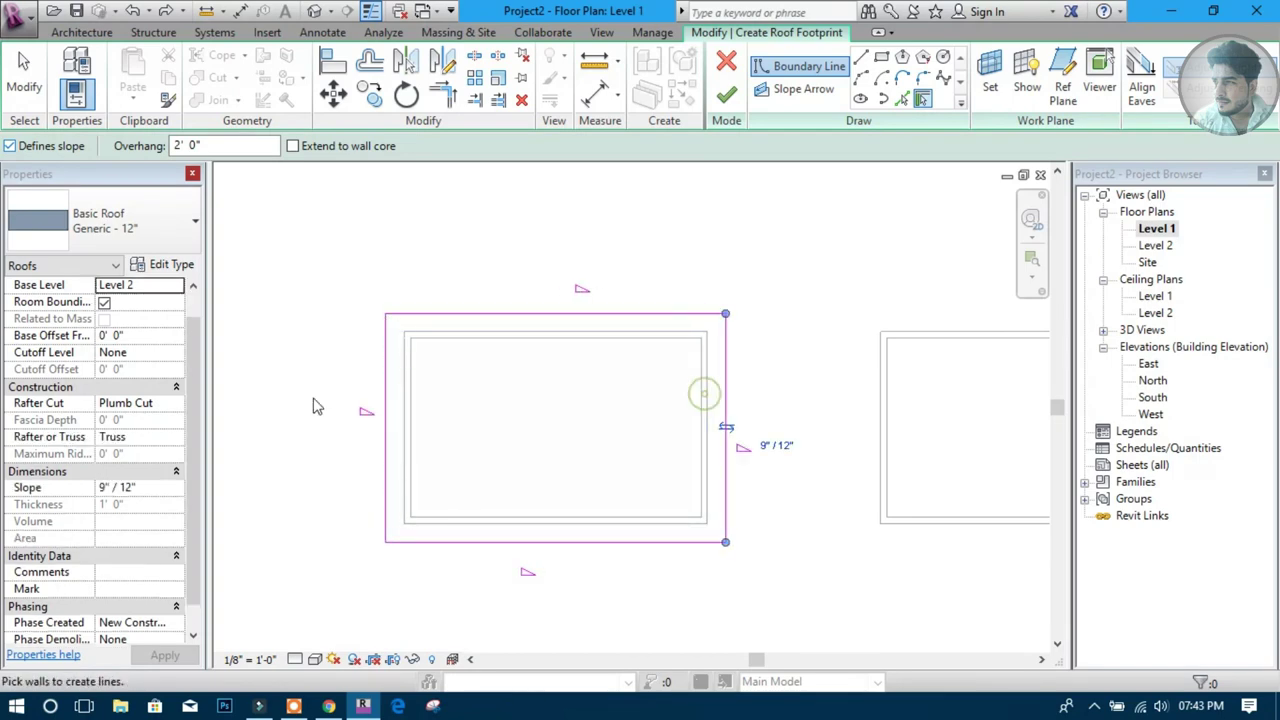
pyautogui.click(726, 93)
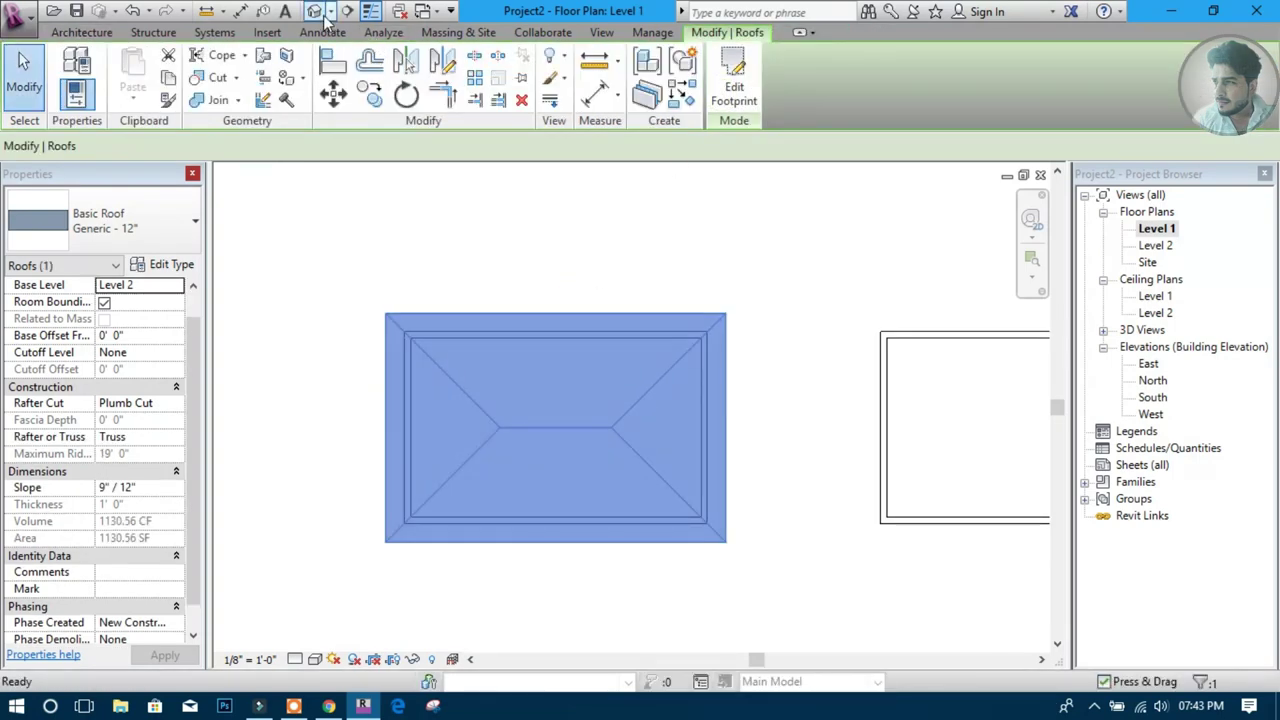
pyautogui.click(403, 186)
# Orbit the 3D model, then open the Level 1 plan zoomed on the open enclosures
pyautogui.click(314, 10)
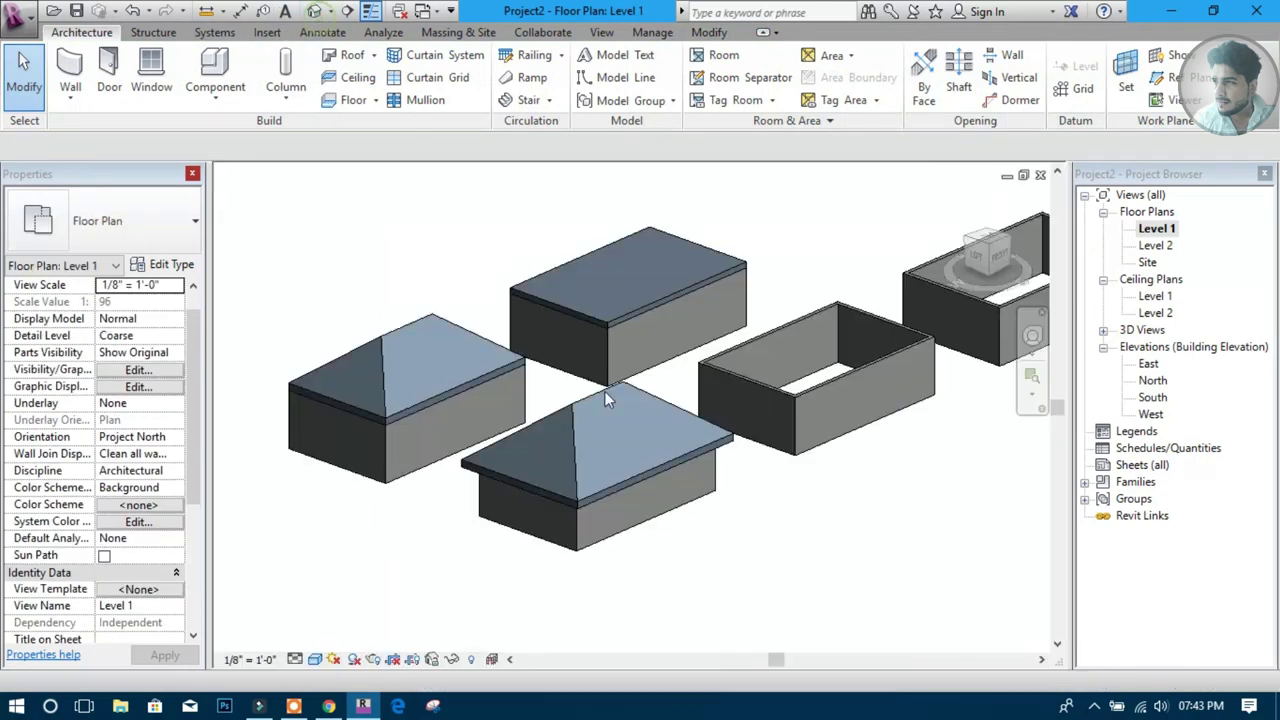
pyautogui.keyDown('shift'); pyautogui.moveTo(626, 511); pyautogui.dragTo(623, 537, button='middle'); pyautogui.keyUp('shift')
pyautogui.scroll(3, 439, 343)
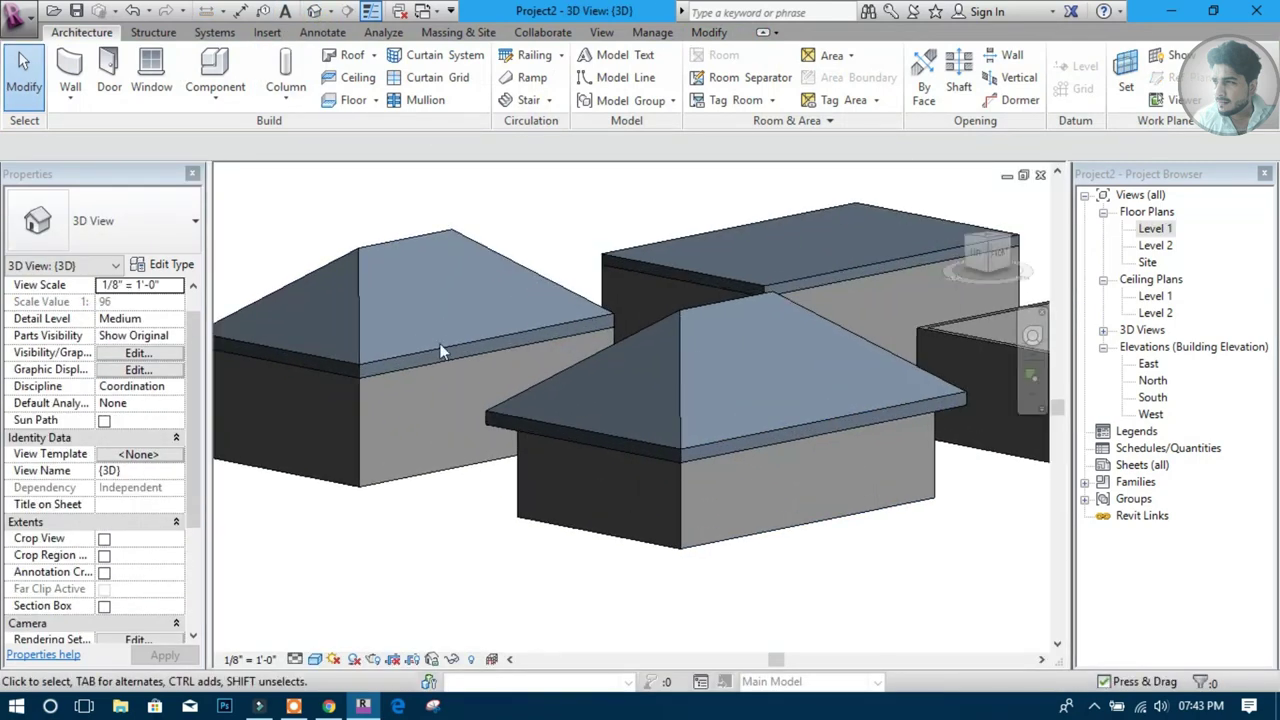
pyautogui.keyDown('shift'); pyautogui.moveTo(786, 503); pyautogui.dragTo(565, 506, button='middle'); pyautogui.keyUp('shift')
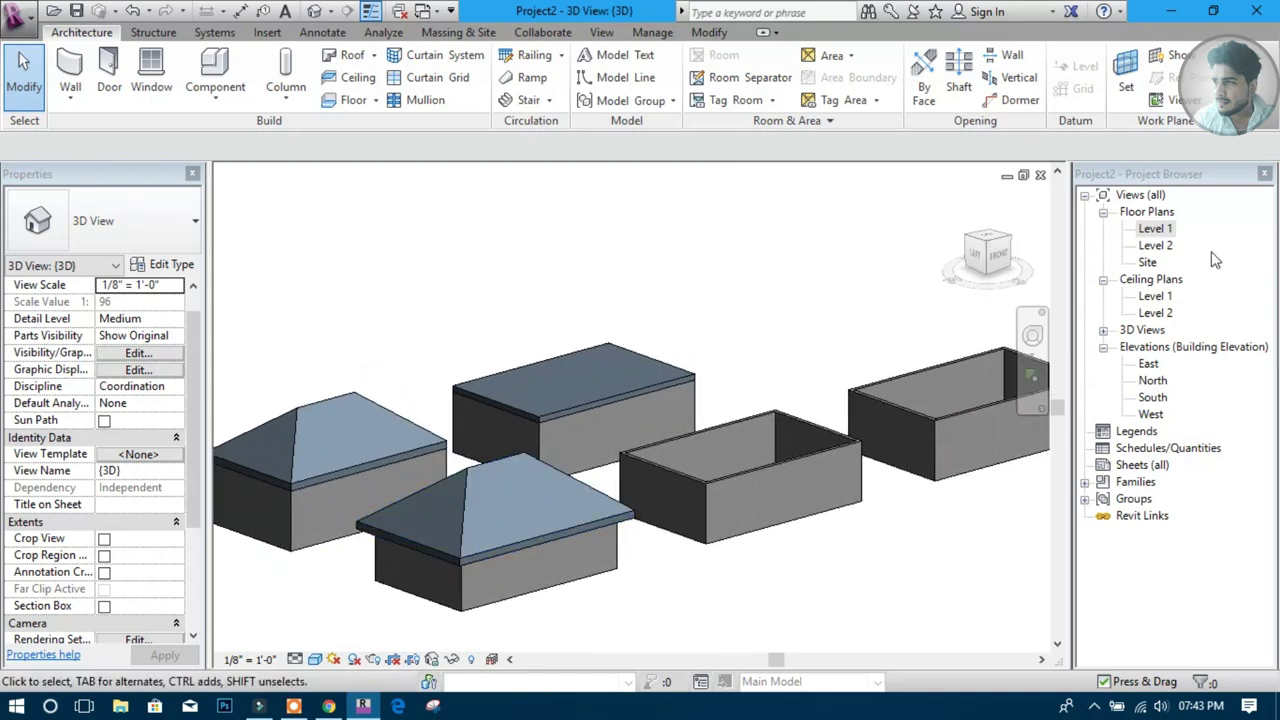
pyautogui.doubleClick(1158, 230)
pyautogui.scroll(-3, 638, 425)
pyautogui.moveTo(765, 435); pyautogui.dragTo(563, 423, button='middle')
pyautogui.scroll(3, 575, 403)
# Sketch a flat Level 2 footprint roof as a rectangle with 3' offset around the walls
pyautogui.click(375, 55)
pyautogui.click(380, 85)
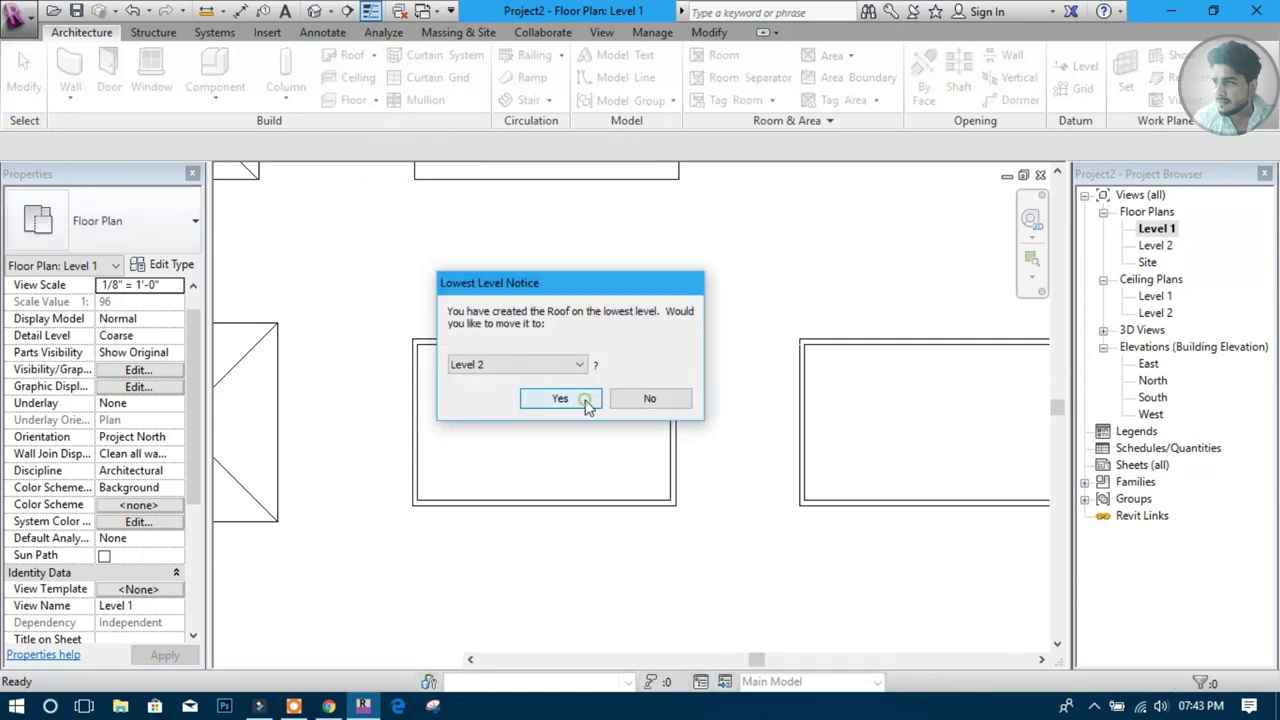
pyautogui.click(580, 400)
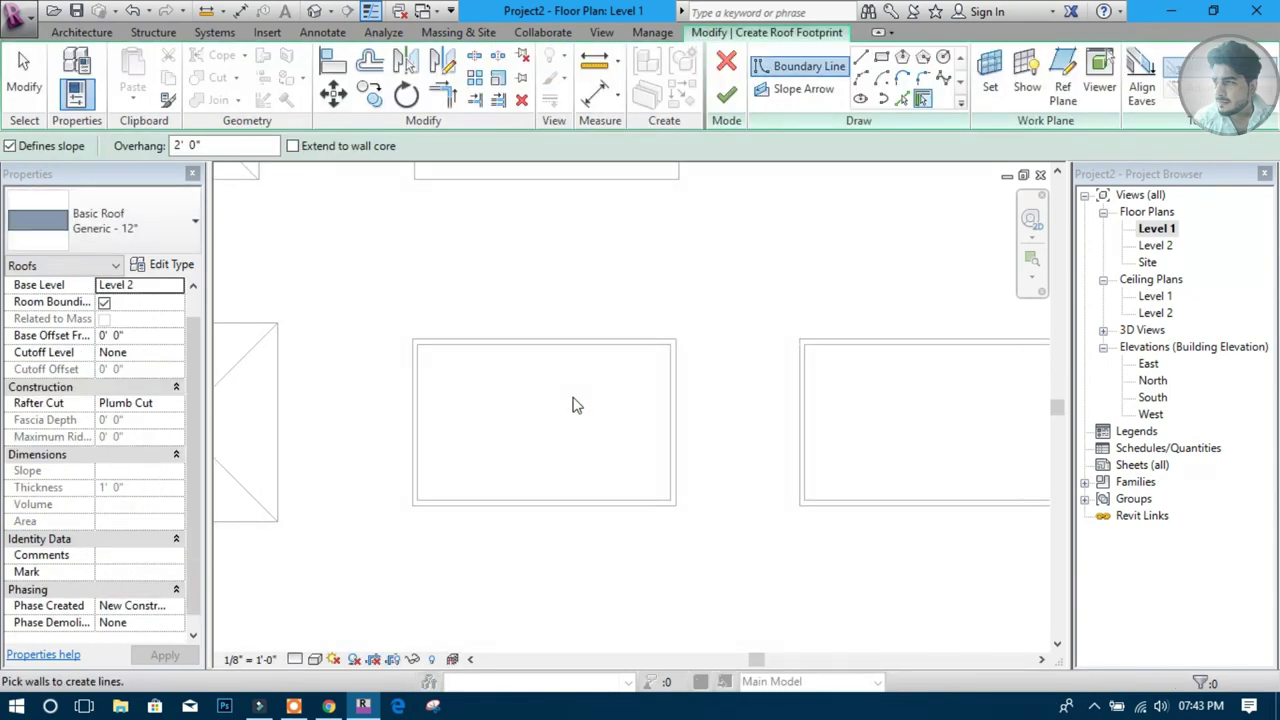
pyautogui.click(881, 57)
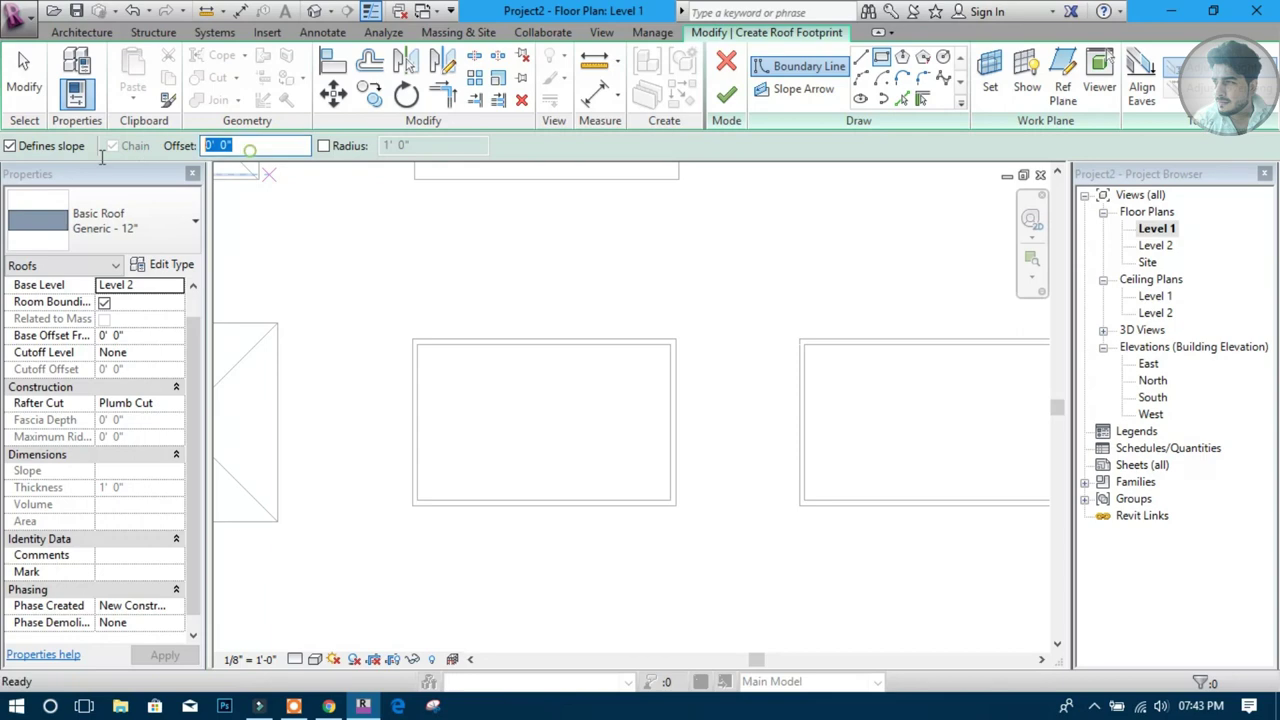
pyautogui.write('3')
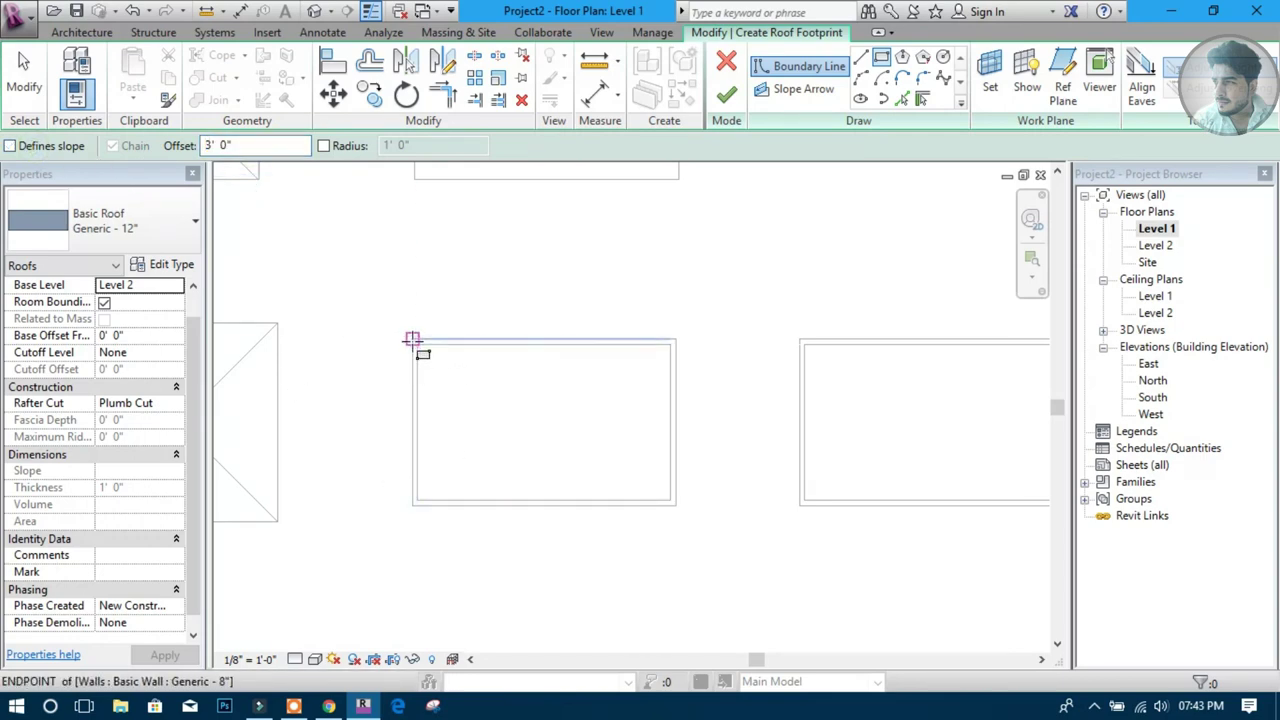
pyautogui.click(413, 341)
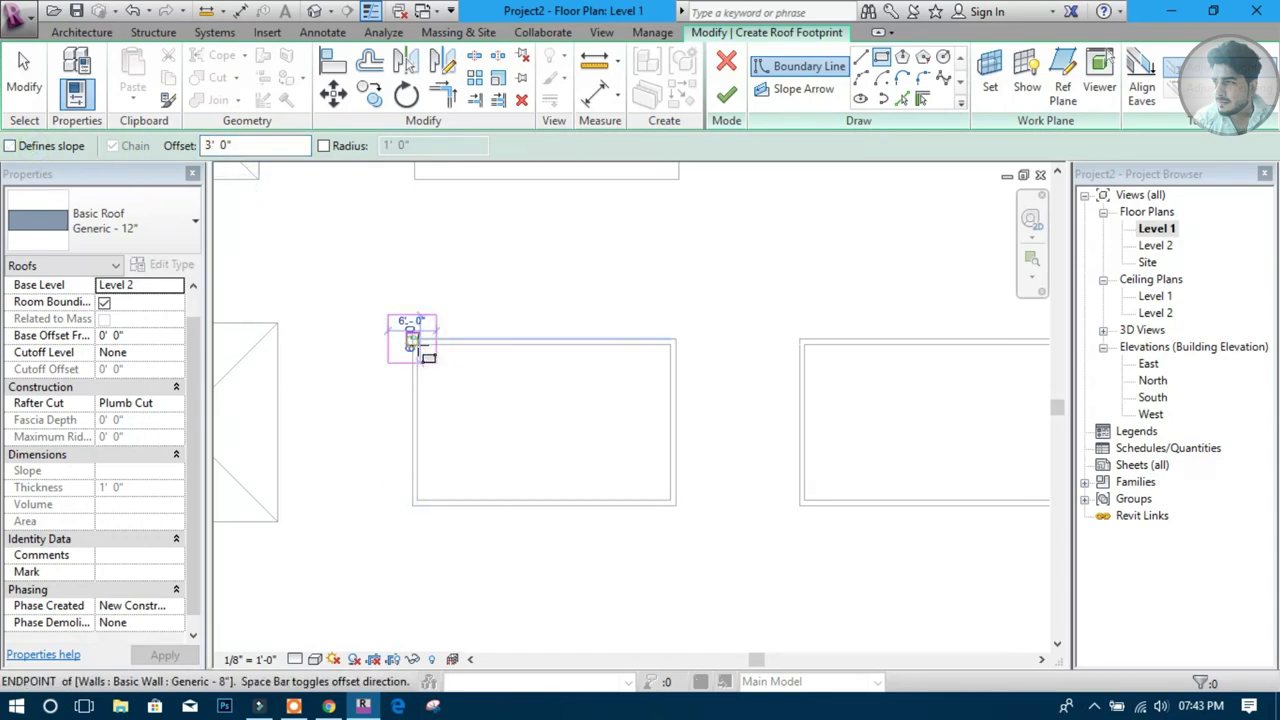
pyautogui.click(676, 506)
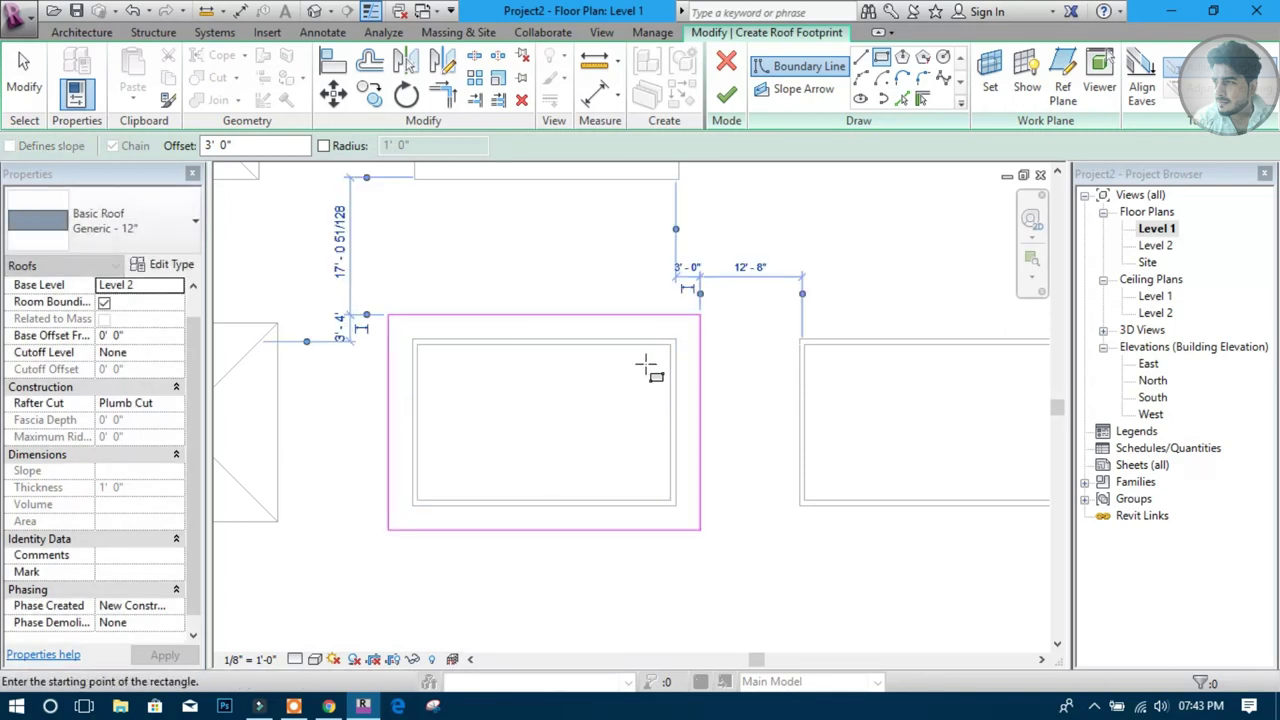
pyautogui.click(727, 93)
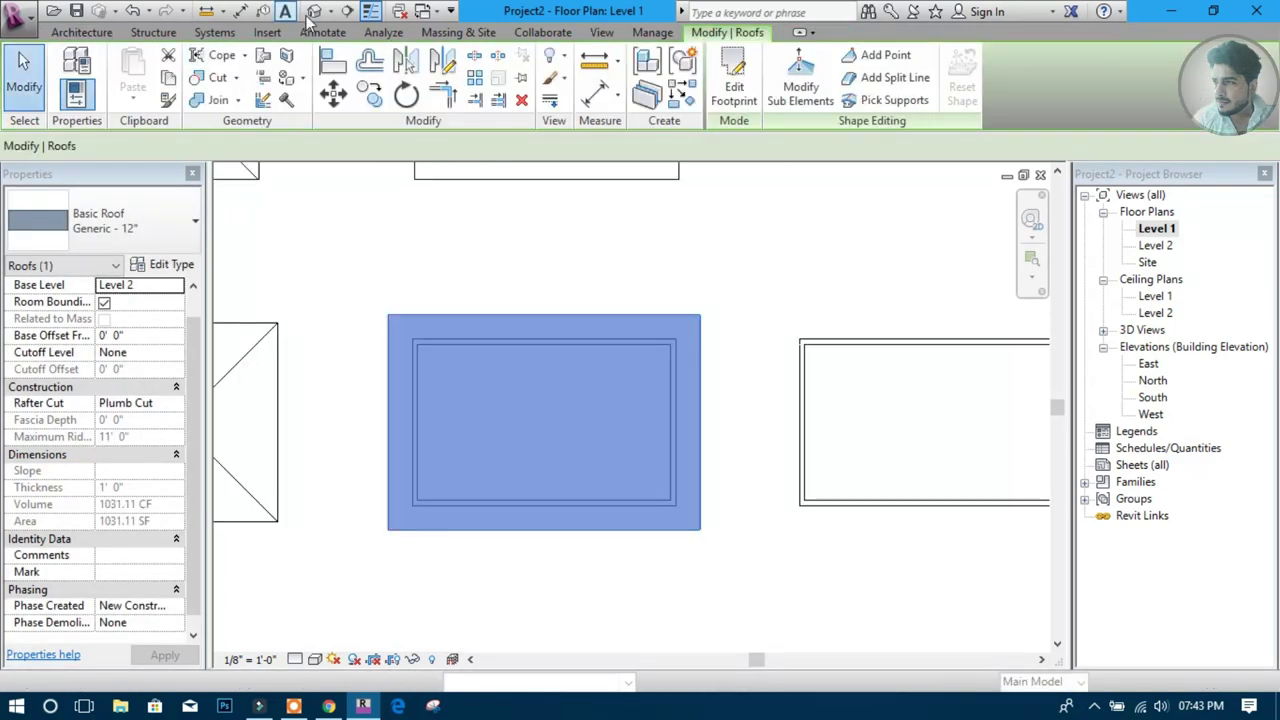
# Clear the roof selection and return to the Level 1 floor plan
pyautogui.press('Escape')
pyautogui.click(734, 467)
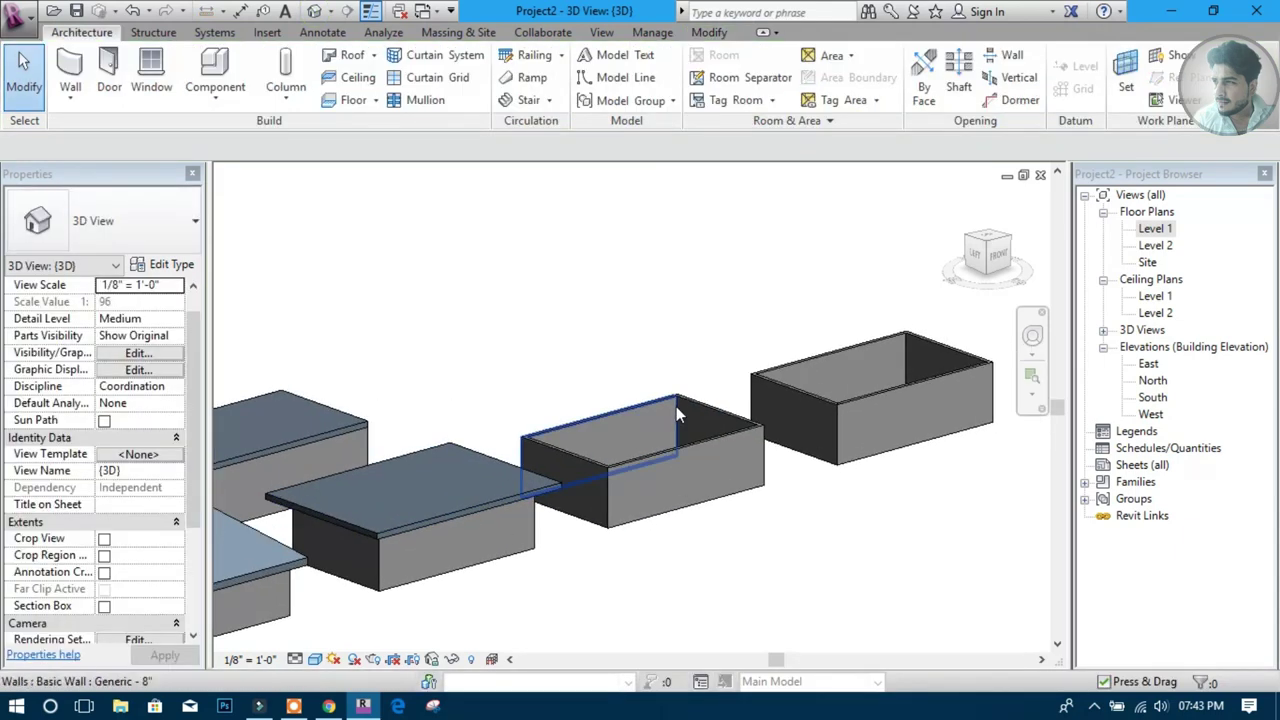
pyautogui.click(1155, 229)
pyautogui.doubleClick(1158, 233)
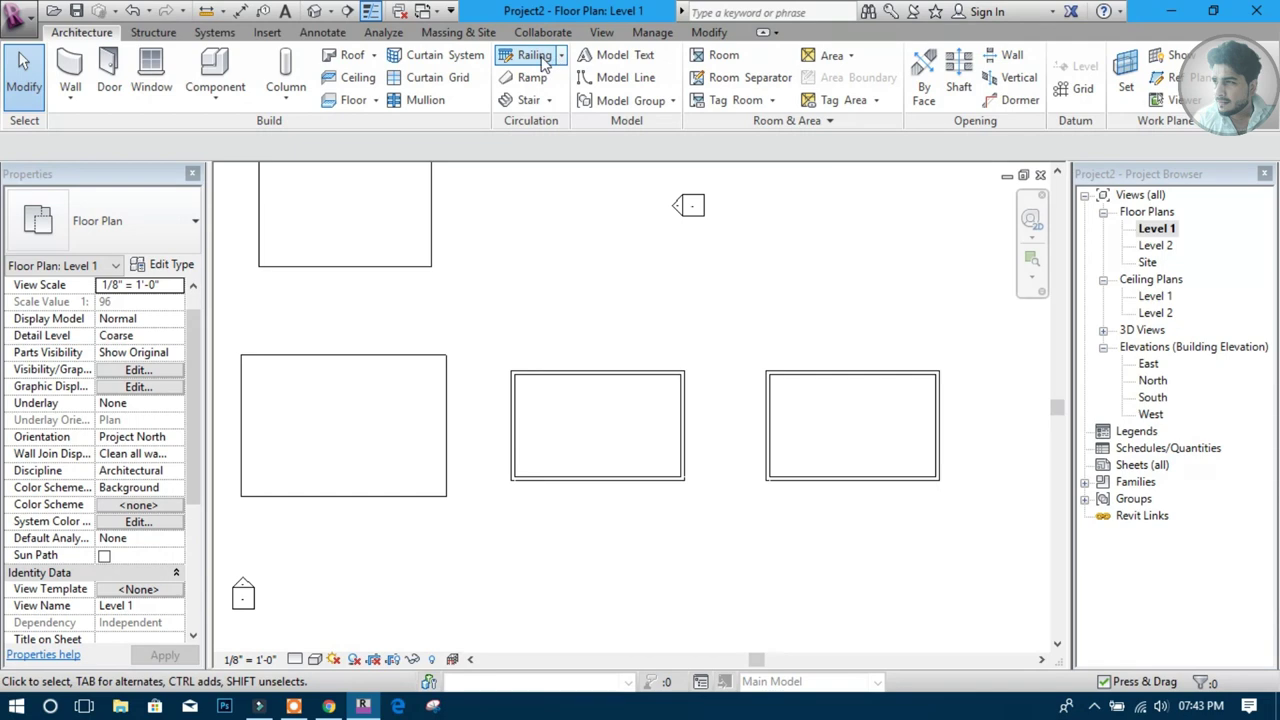
# Draw a flat Level 2 roof rectangle 2' inside the walls, 28' 4" by 16' 4"
pyautogui.click(374, 56)
pyautogui.click(400, 72)
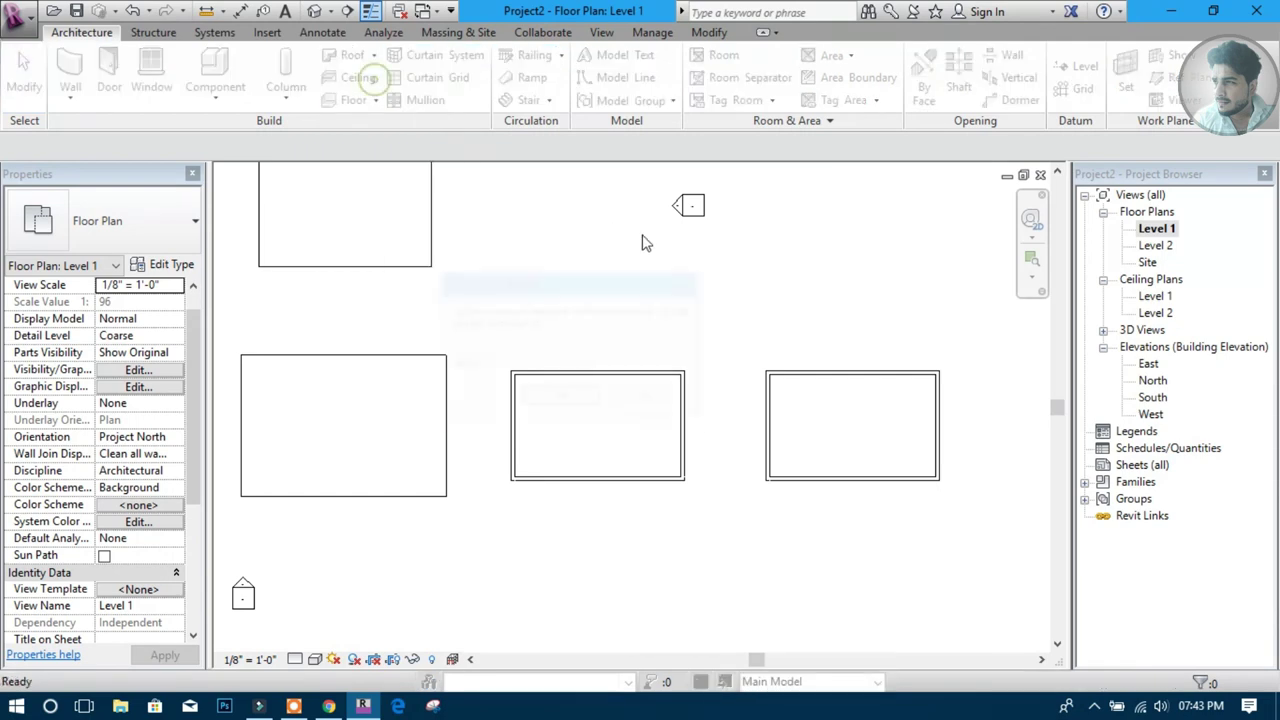
pyautogui.click(560, 398)
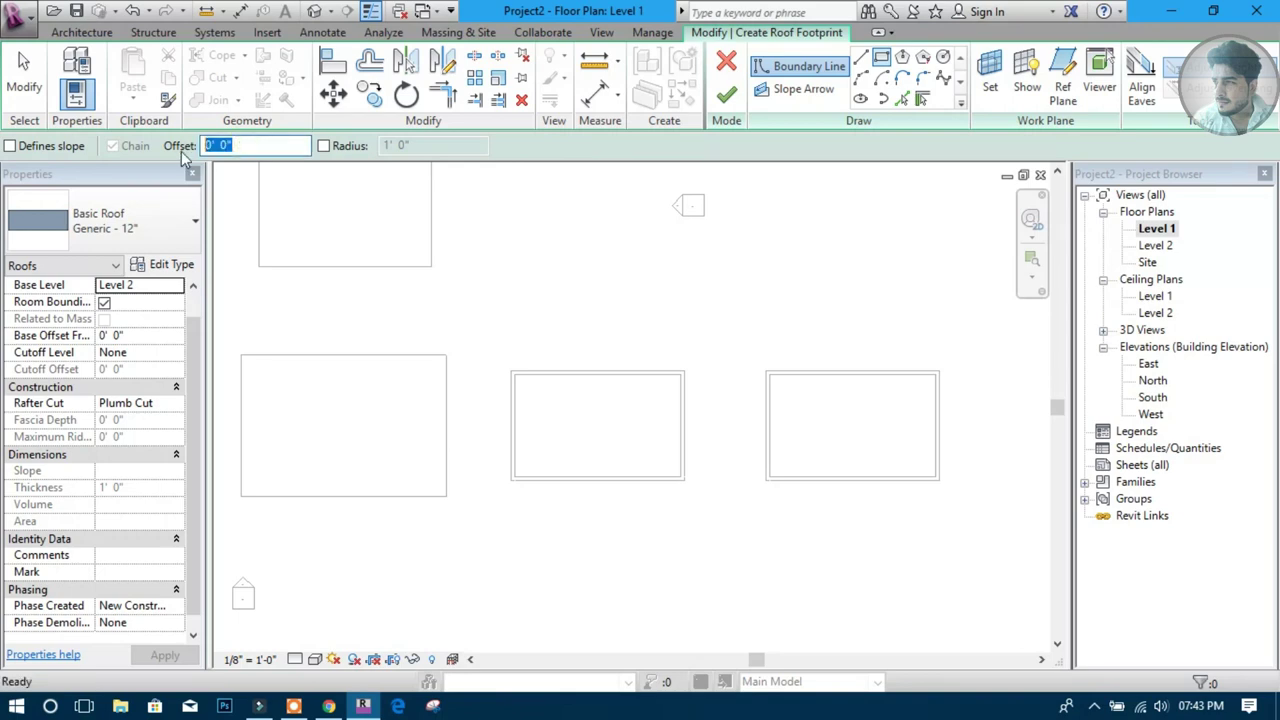
pyautogui.click(510, 370)
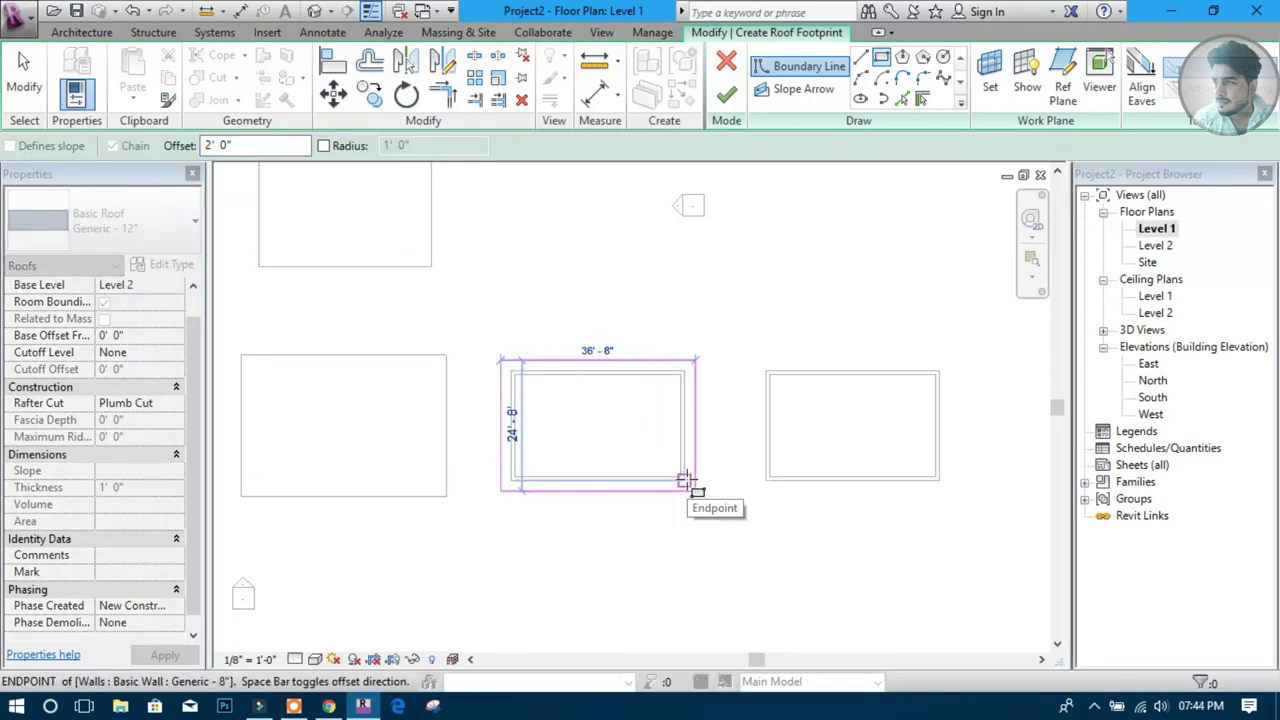
pyautogui.click(682, 479)
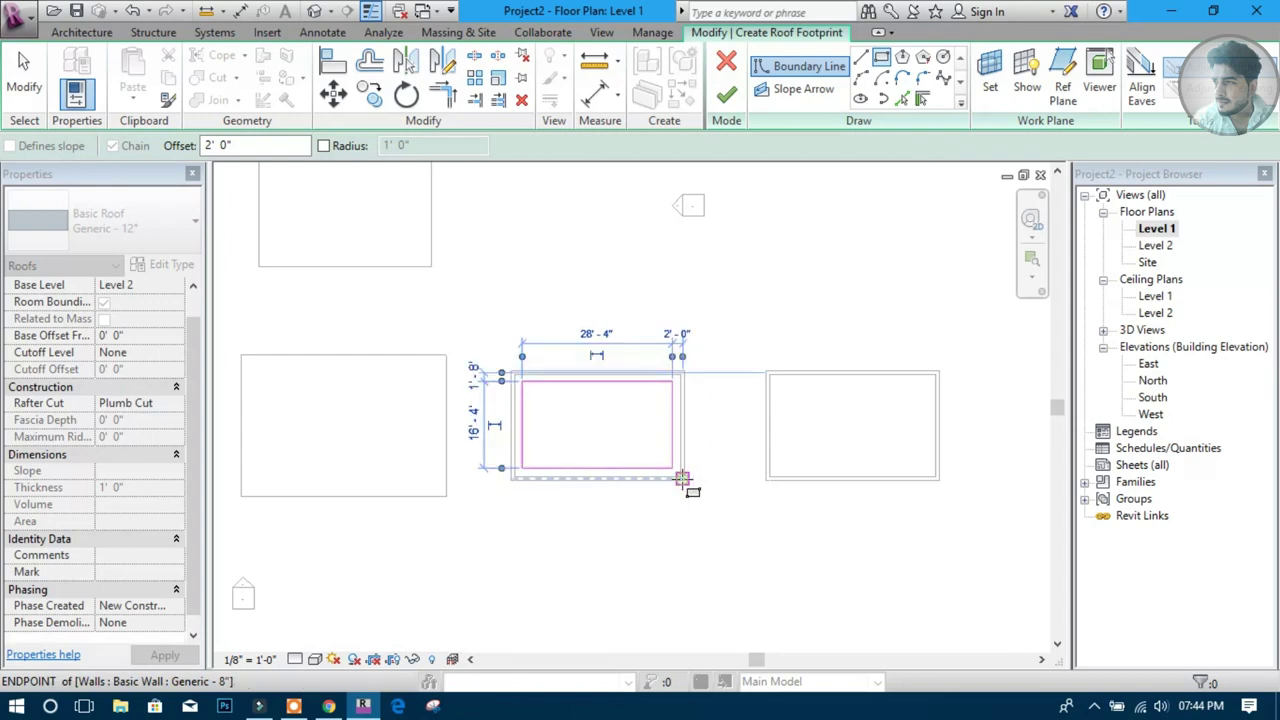
pyautogui.click(726, 92)
pyautogui.click(628, 450)
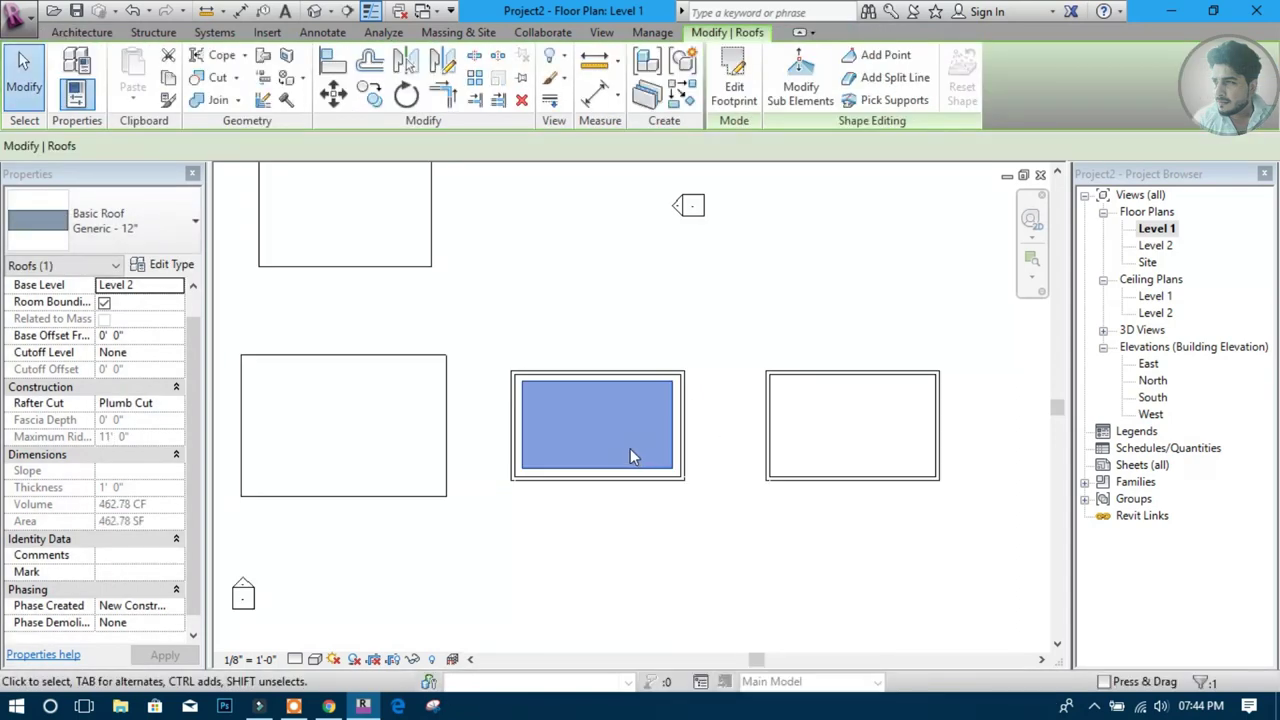
# Select the inset flat roof in 3D and reopen its footprint sketch on the Level 1 plan
pyautogui.moveTo(607, 451); pyautogui.dragTo(537, 461, button='middle')
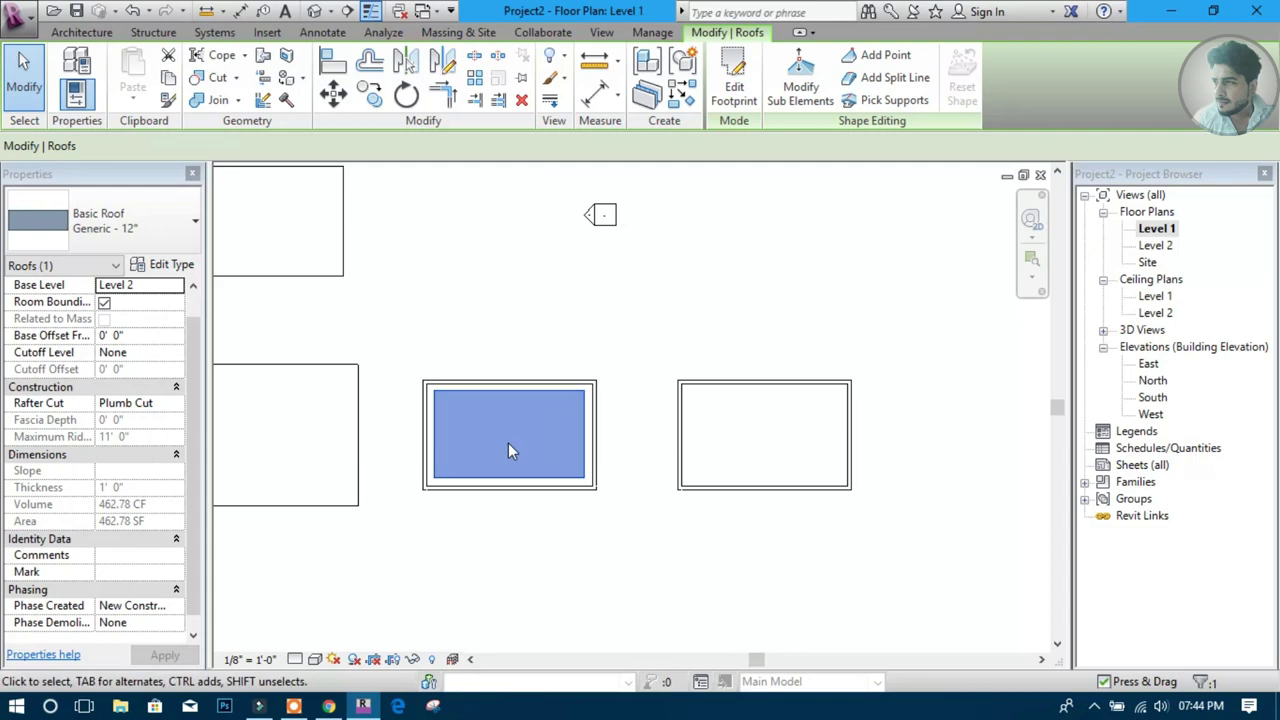
pyautogui.click(316, 12)
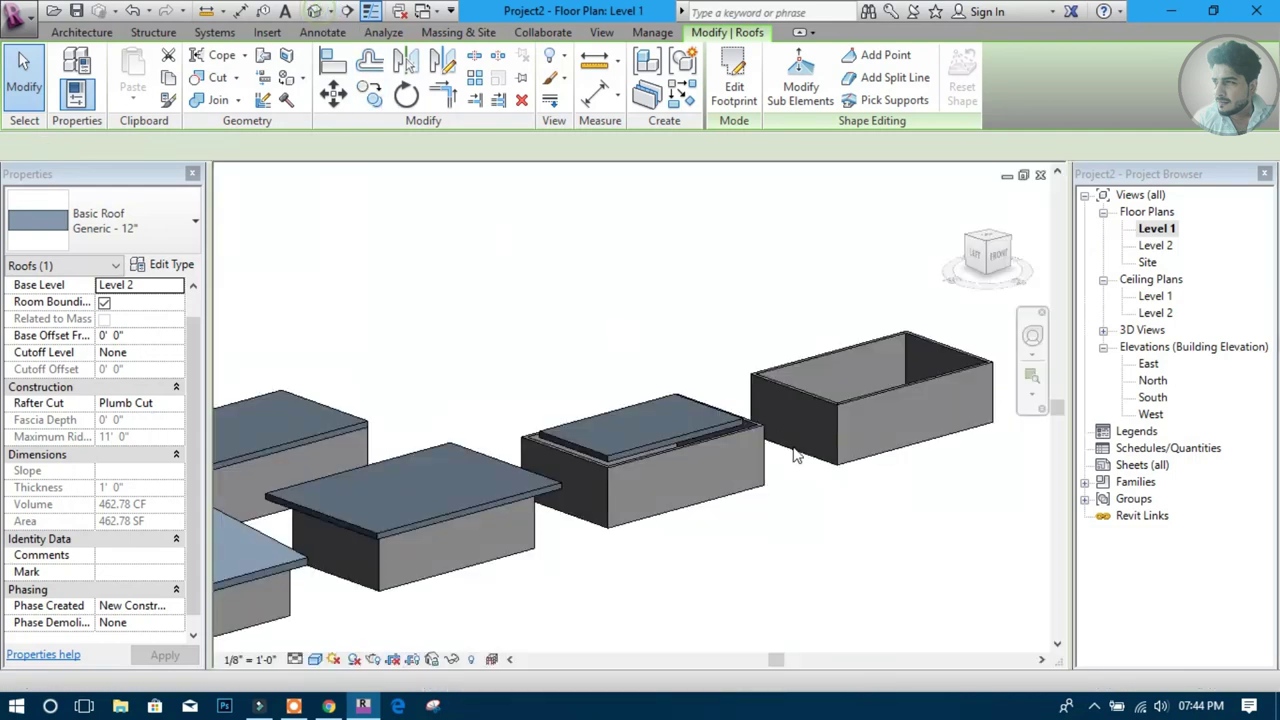
pyautogui.click(660, 450)
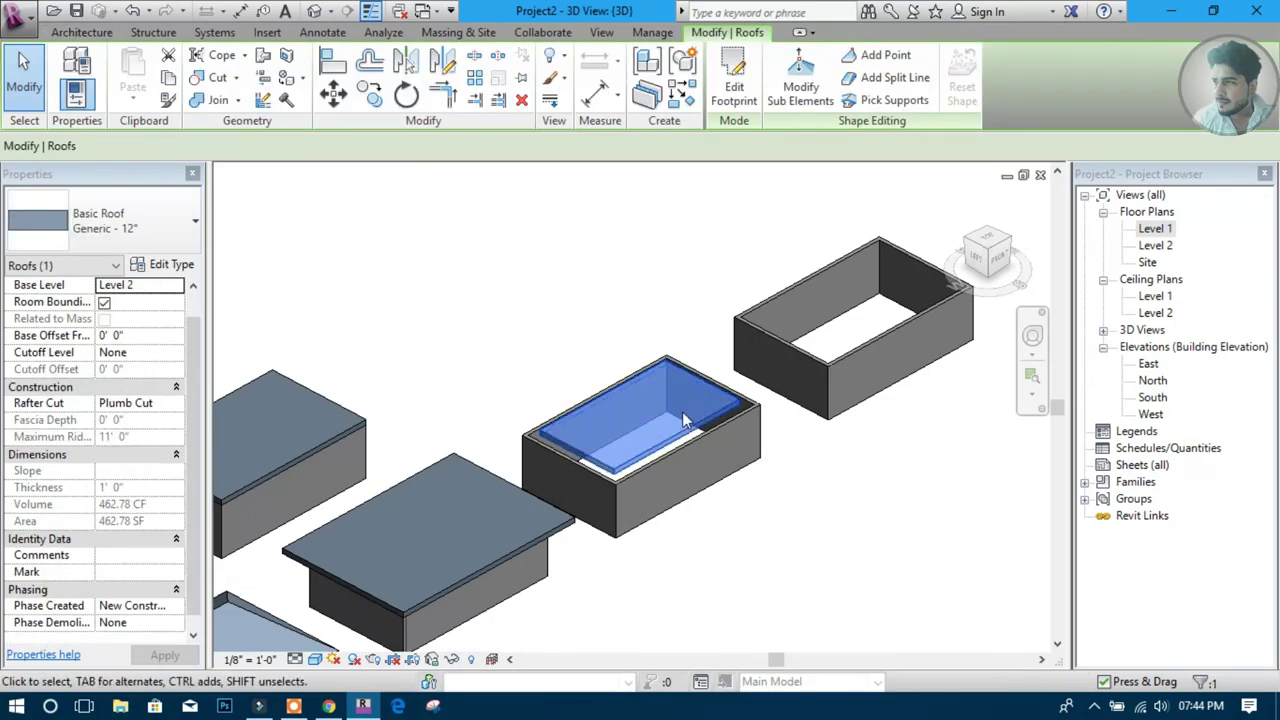
pyautogui.click(738, 85)
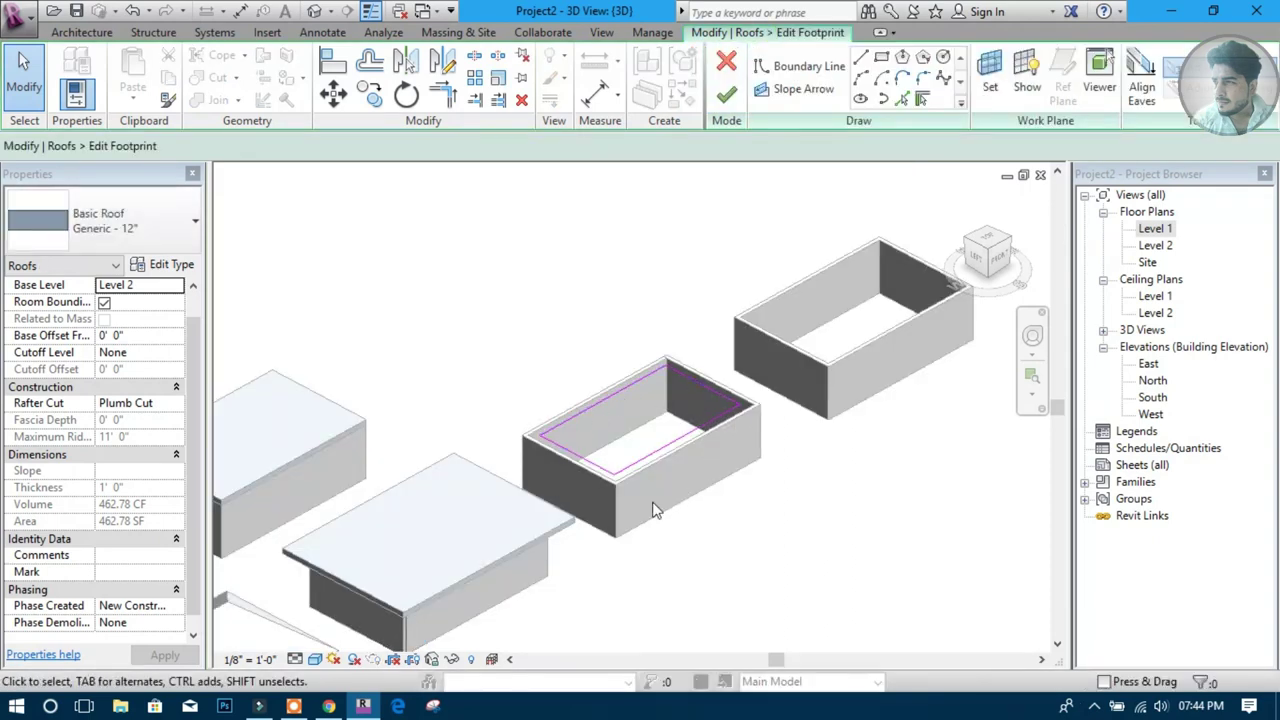
pyautogui.doubleClick(1164, 232)
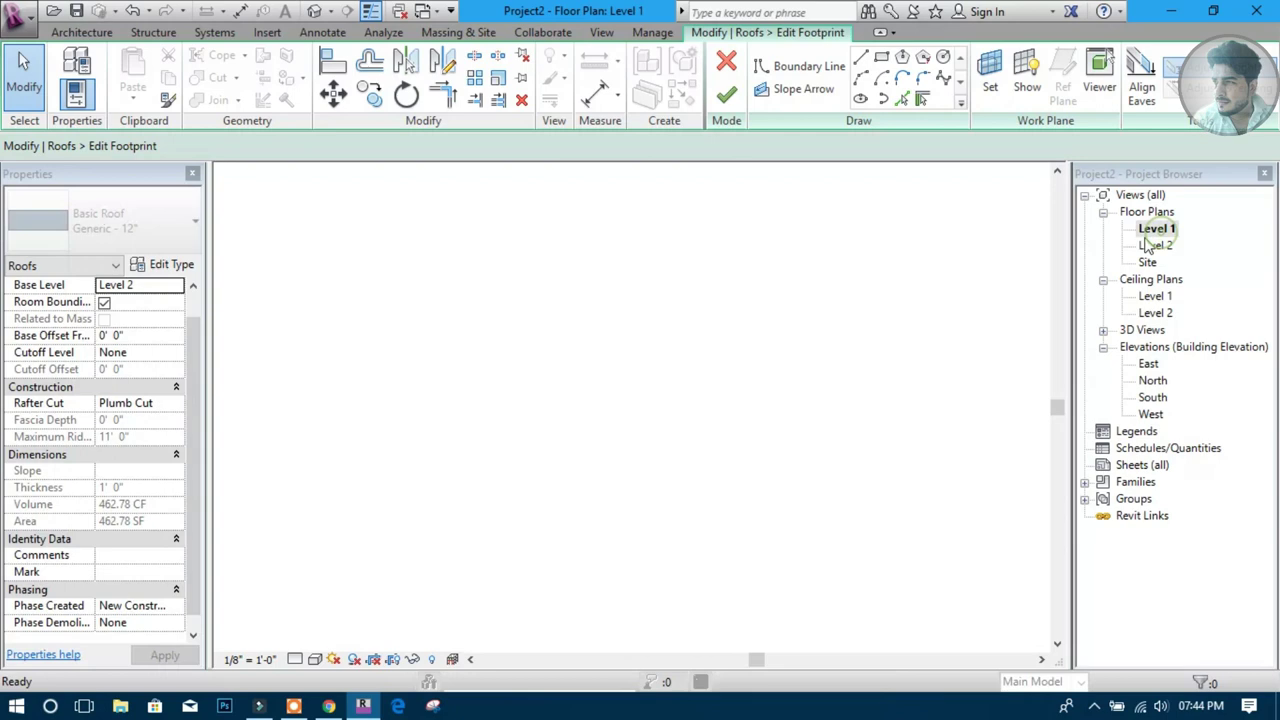
pyautogui.scroll(1, 517, 427)
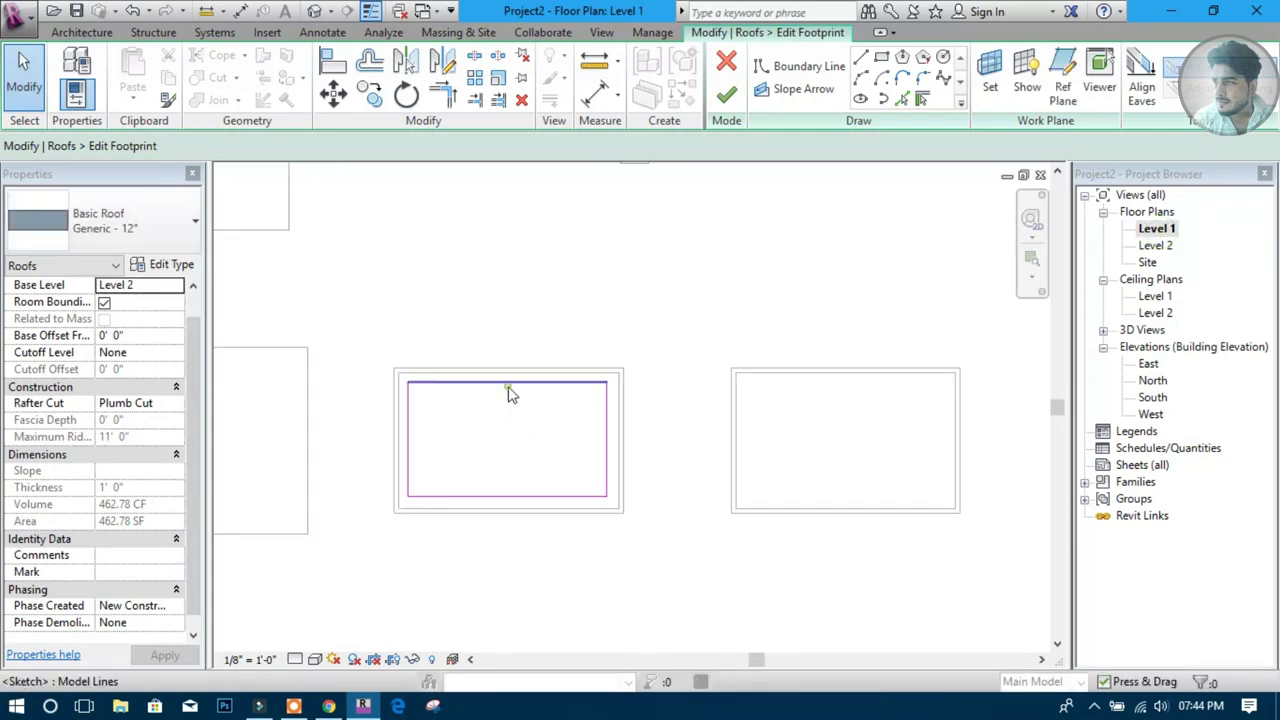
# Drag the top, left and right sketch edges past the walls and finish, reaching 1220.00 SF
pyautogui.click(508, 384)
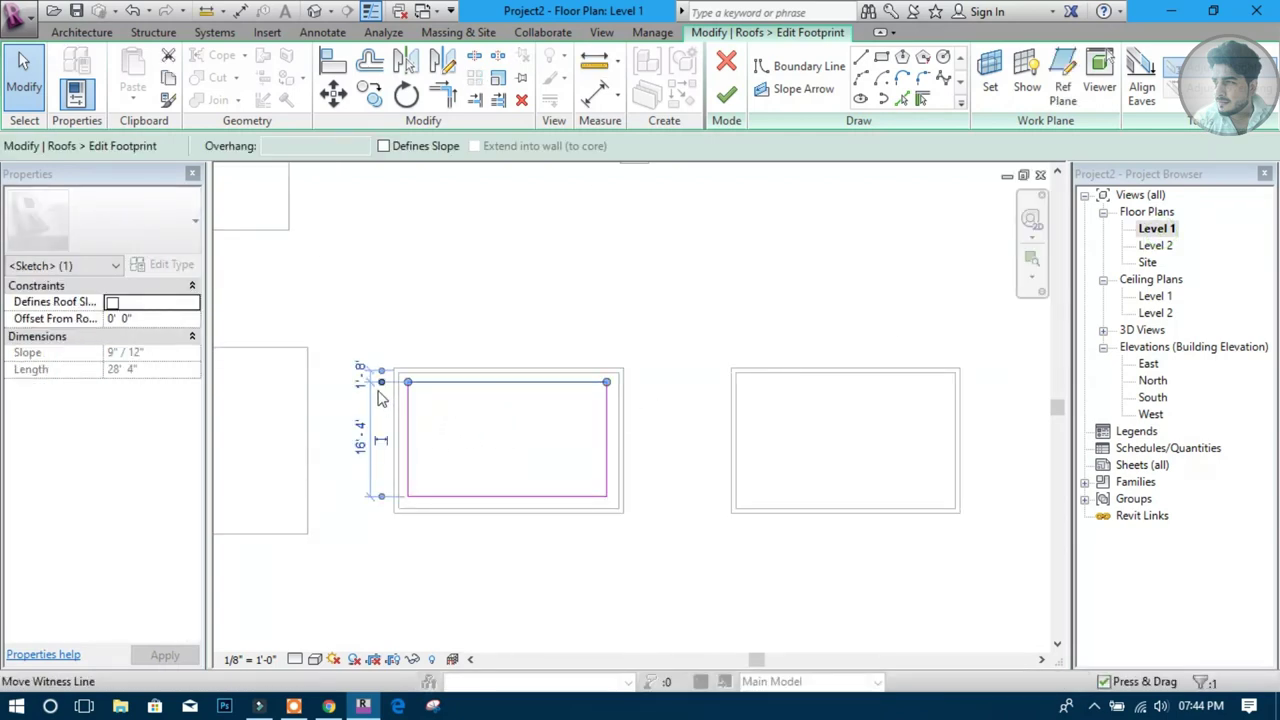
pyautogui.press('Return')
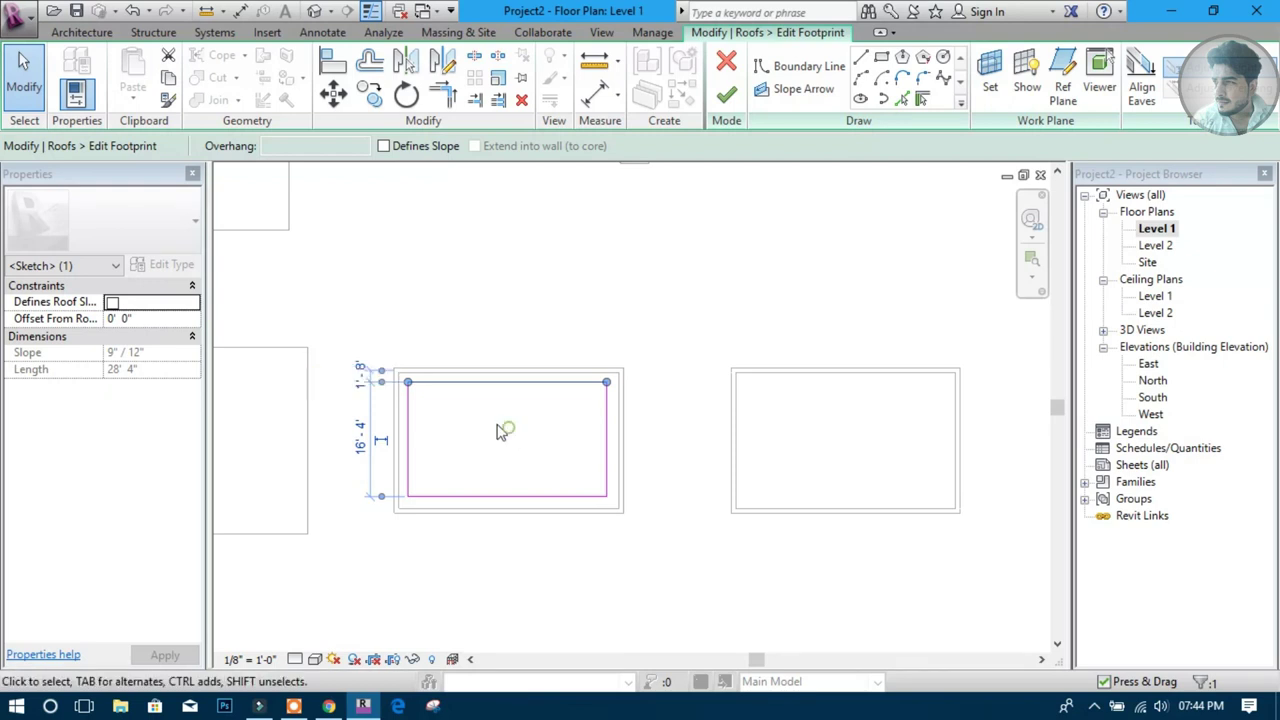
pyautogui.moveTo(476, 383); pyautogui.dragTo(476, 325)
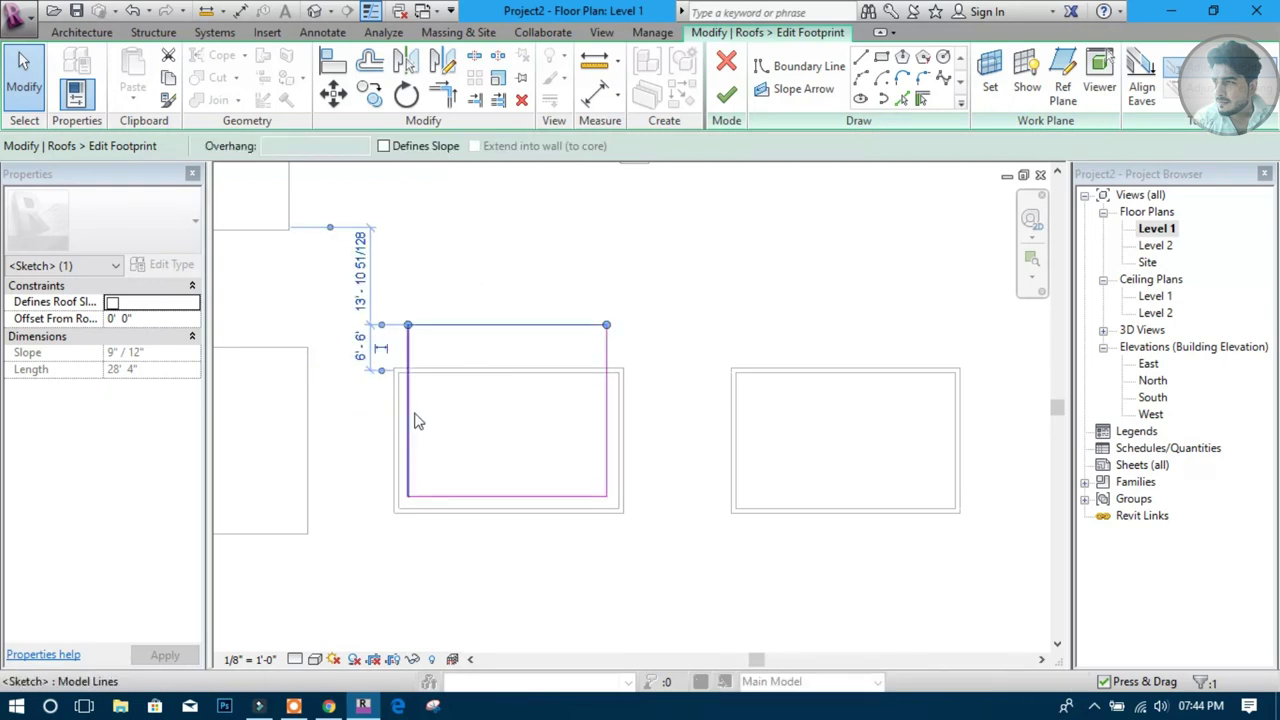
pyautogui.moveTo(410, 420); pyautogui.dragTo(472, 480)
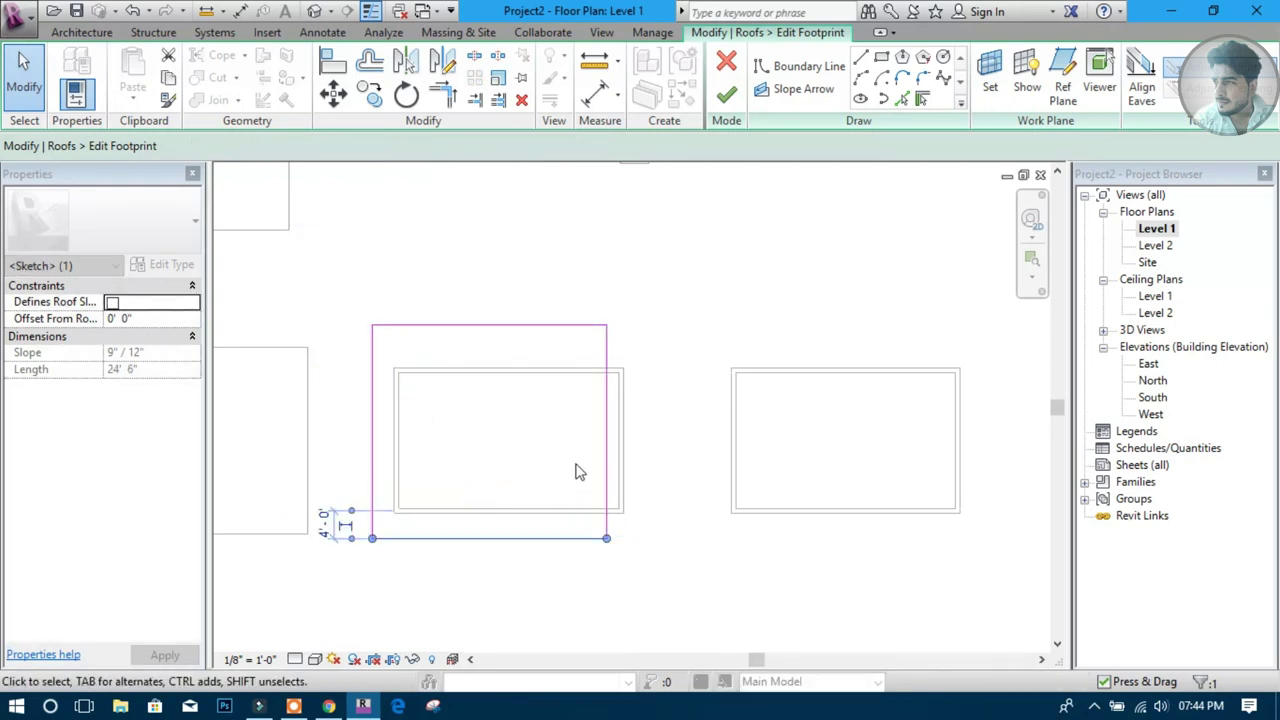
pyautogui.moveTo(607, 449); pyautogui.dragTo(645, 445)
pyautogui.click(749, 166)
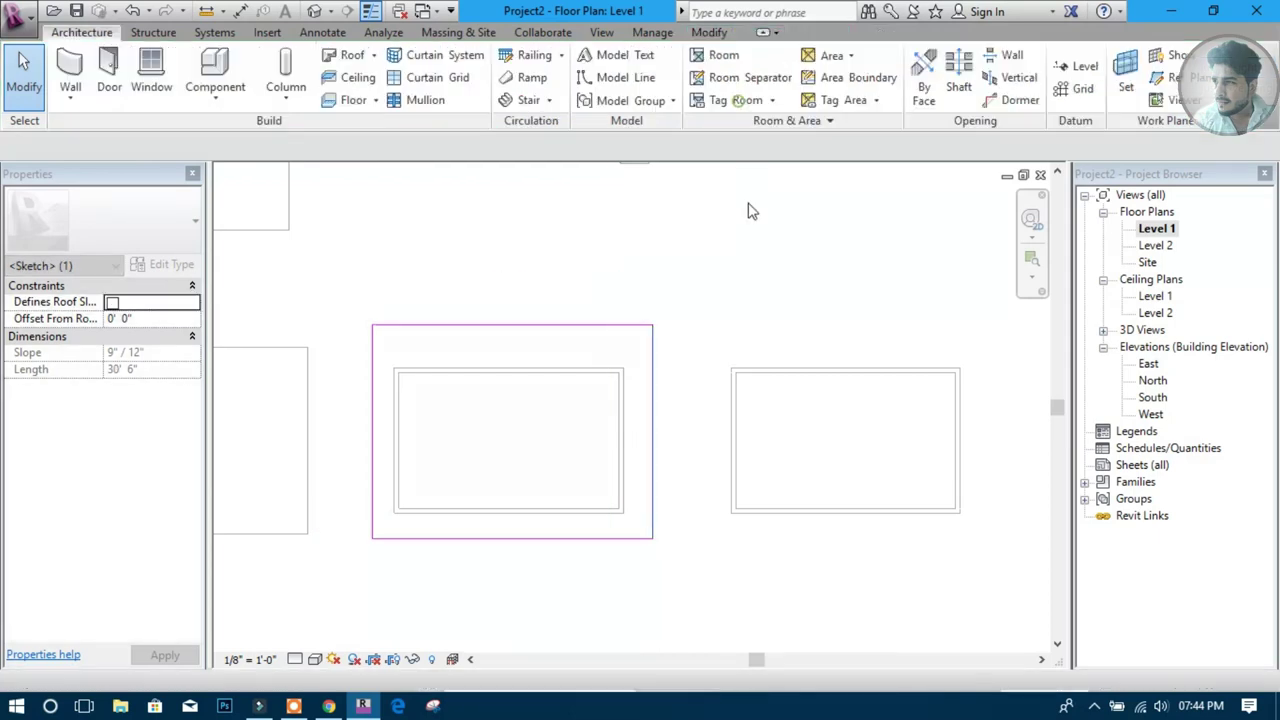
pyautogui.click(726, 93)
pyautogui.scroll(-2, 508, 314)
pyautogui.moveTo(508, 314); pyautogui.dragTo(644, 325, button='middle')
pyautogui.scroll(-1, 609, 371)
pyautogui.click(710, 385)
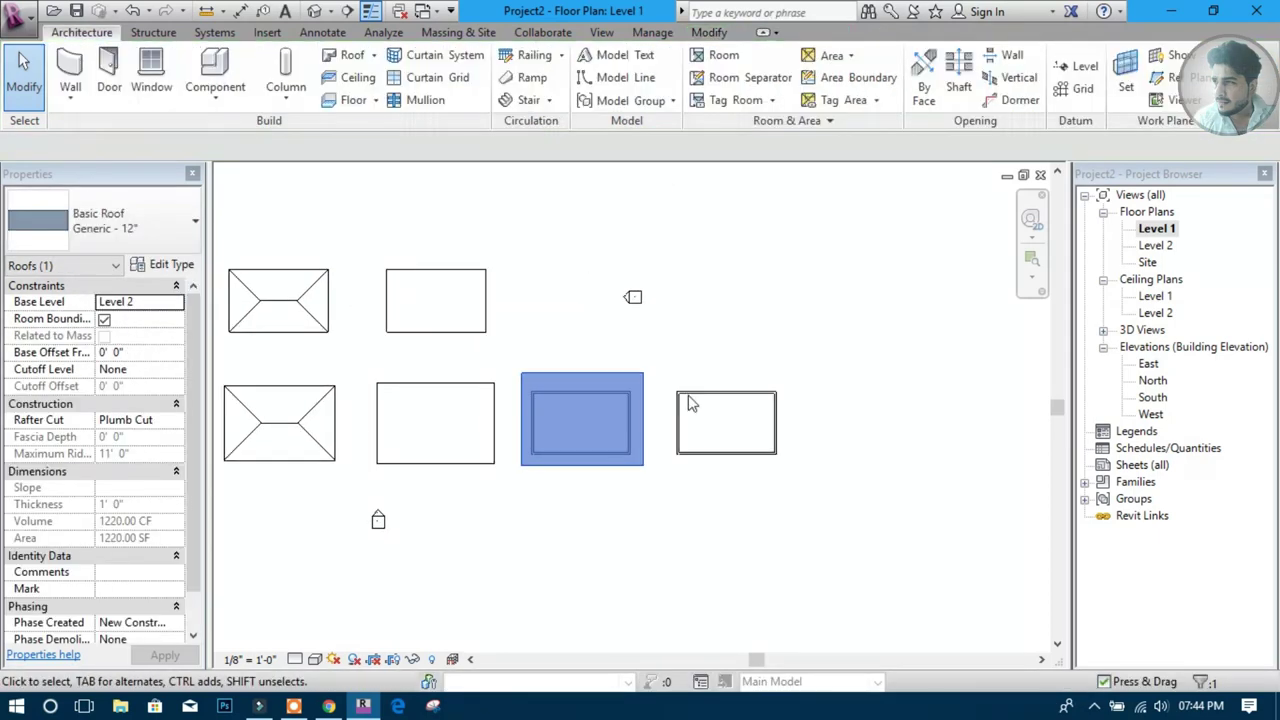
# Box-select the four walls of the right-hand enclosure
pyautogui.click(776, 445)
pyautogui.press('Tab')
pyautogui.click(755, 452)
pyautogui.scroll(-1, 808, 408)
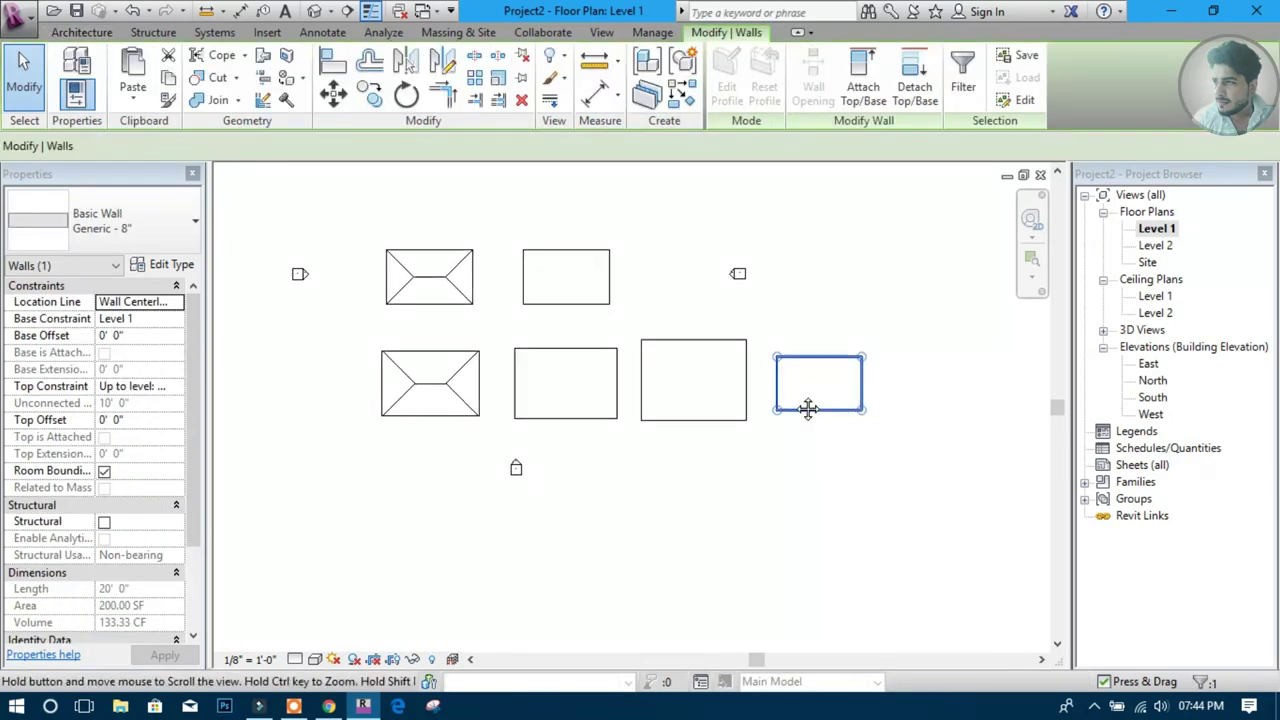
pyautogui.click(497, 455)
pyautogui.moveTo(497, 455); pyautogui.dragTo(530, 424, button='middle')
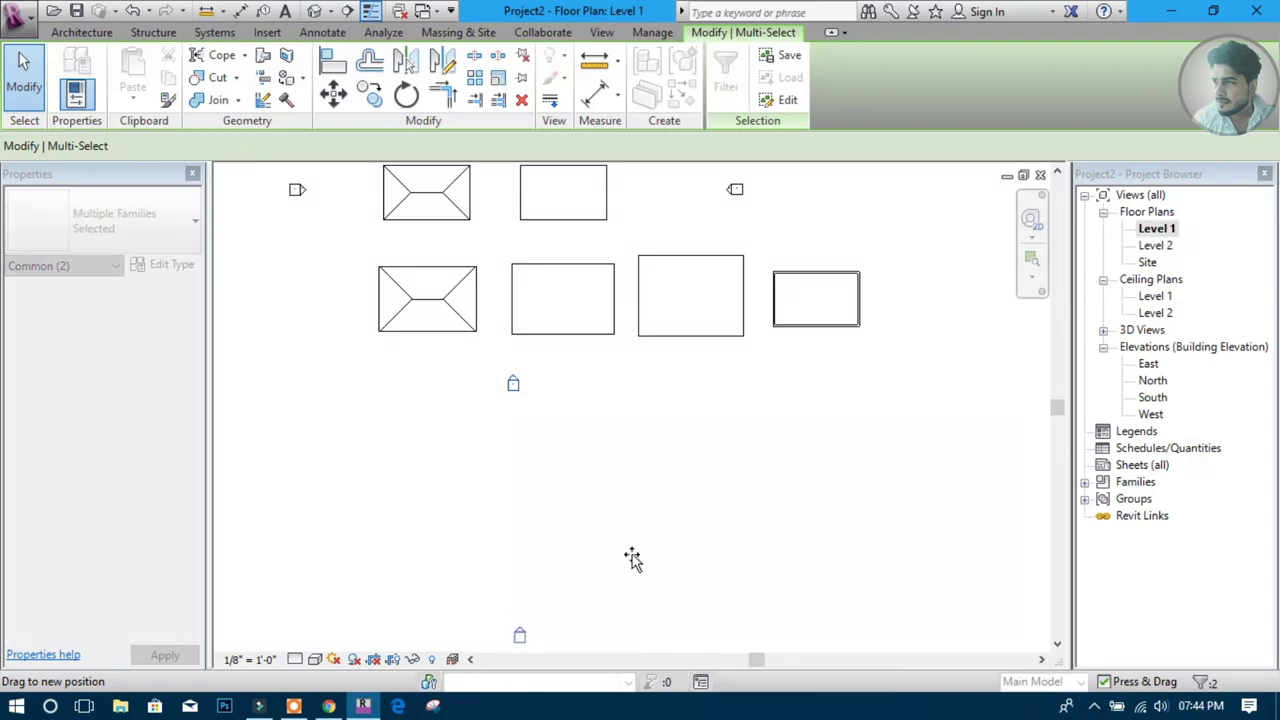
pyautogui.moveTo(766, 250); pyautogui.dragTo(866, 383)
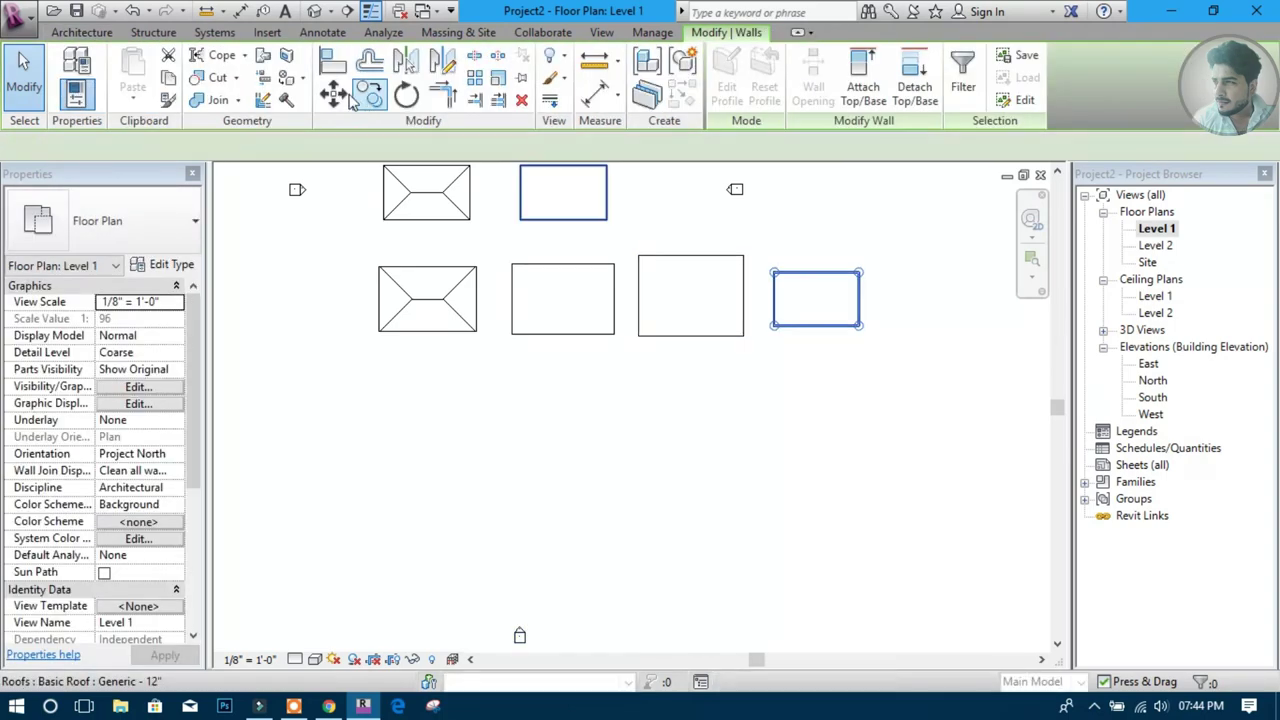
# Copy the enclosure from its centre into eight places, two new rows of four
pyautogui.press('c')
pyautogui.press('o')
pyautogui.click(816, 299)
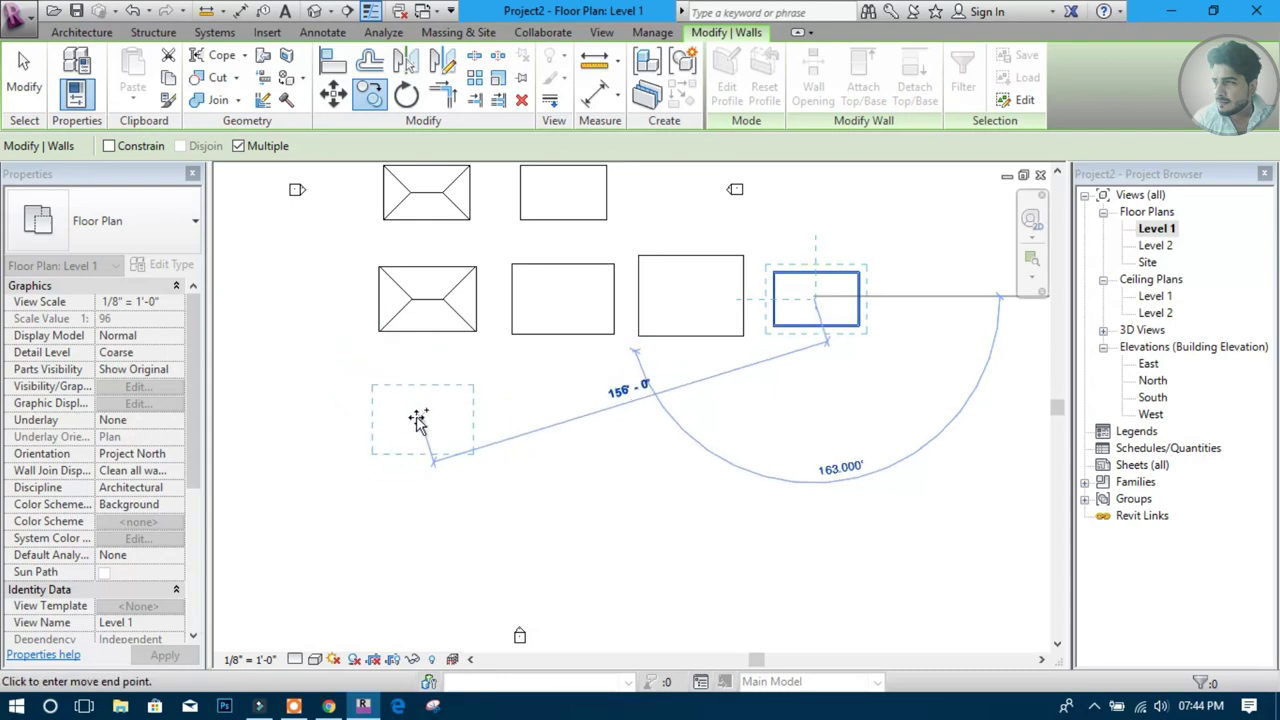
pyautogui.click(421, 419)
pyautogui.click(560, 419)
pyautogui.click(686, 419)
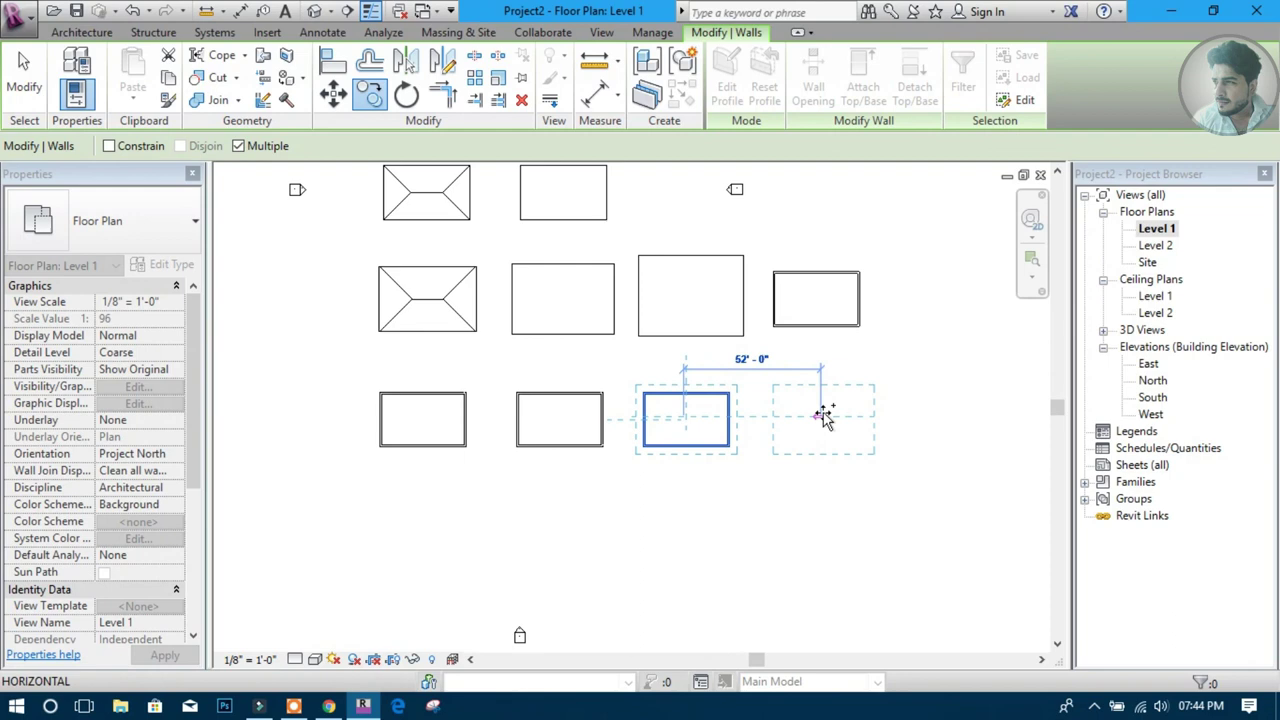
pyautogui.click(822, 415)
pyautogui.click(423, 517)
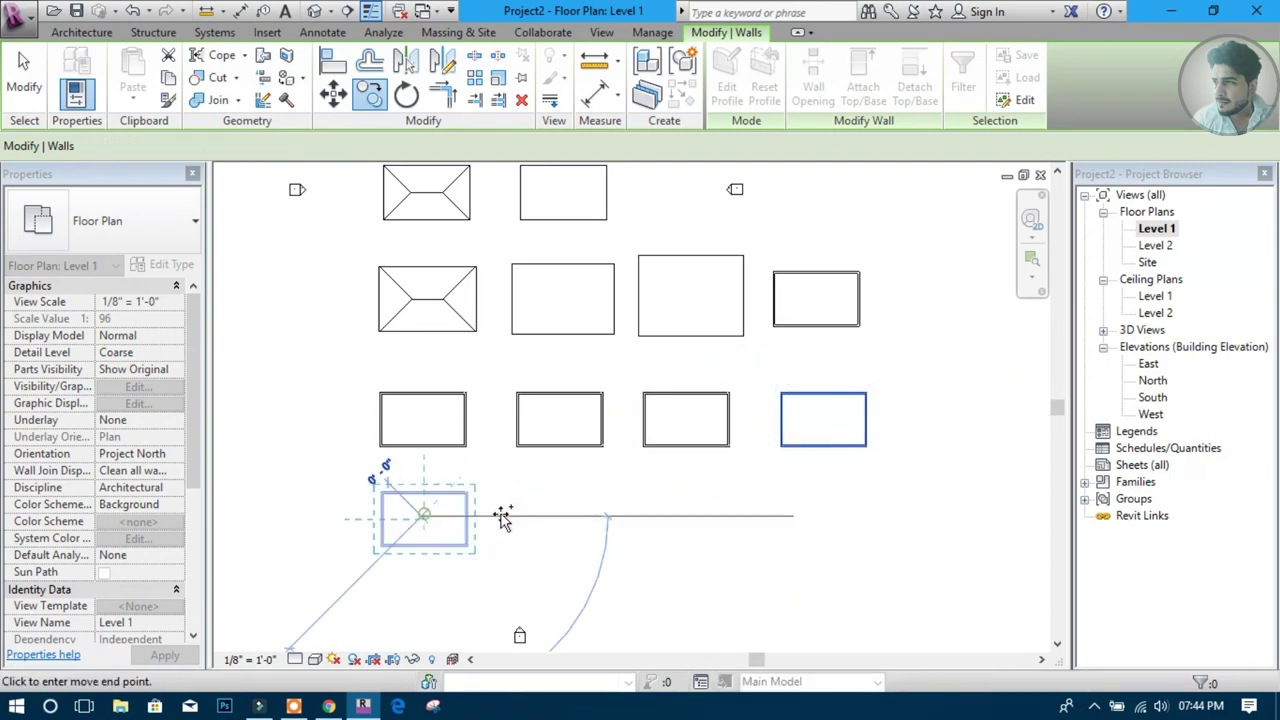
pyautogui.click(569, 512)
pyautogui.click(695, 512)
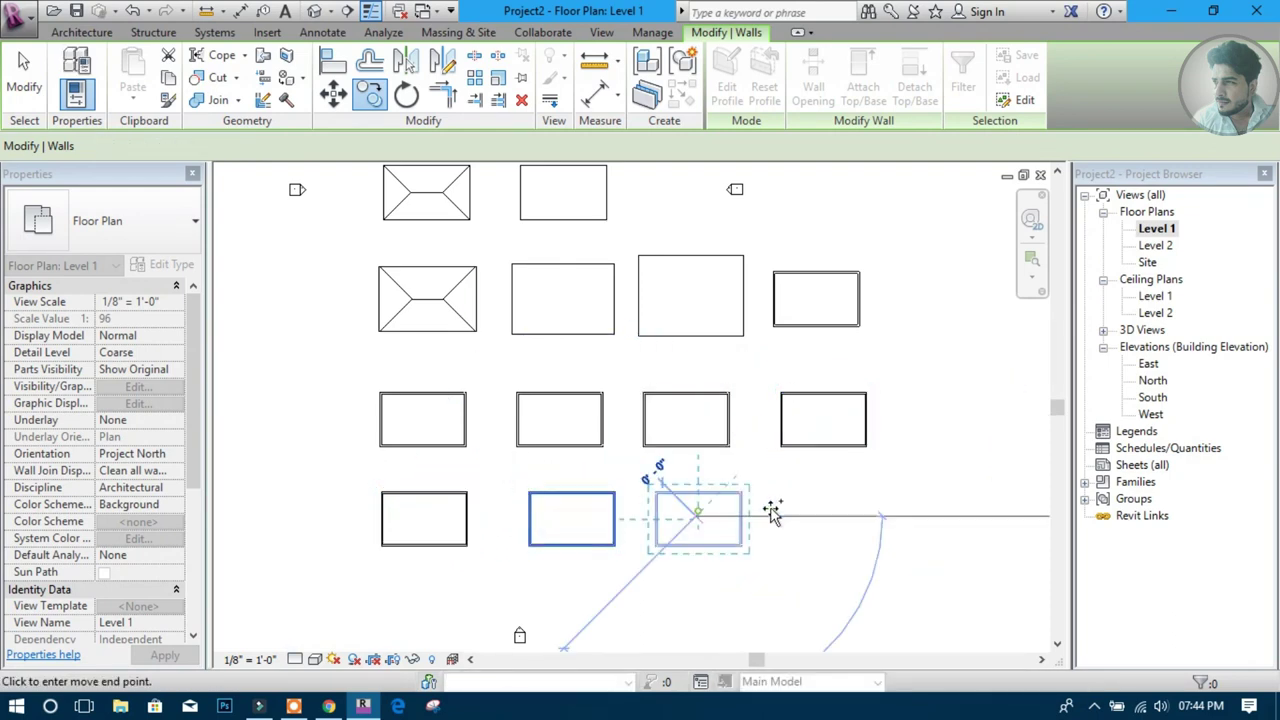
pyautogui.click(845, 507)
pyautogui.press('Escape')
pyautogui.press('Escape')
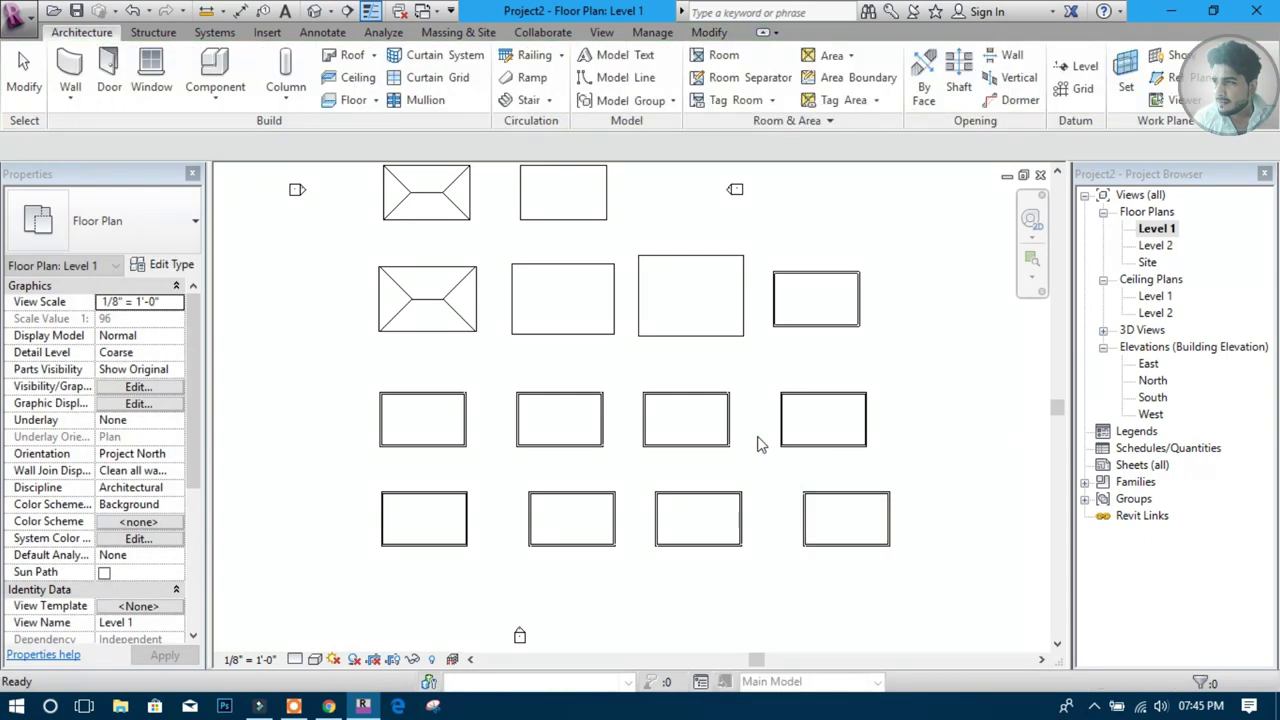
pyautogui.scroll(2, 828, 293)
pyautogui.scroll(1, 776, 308)
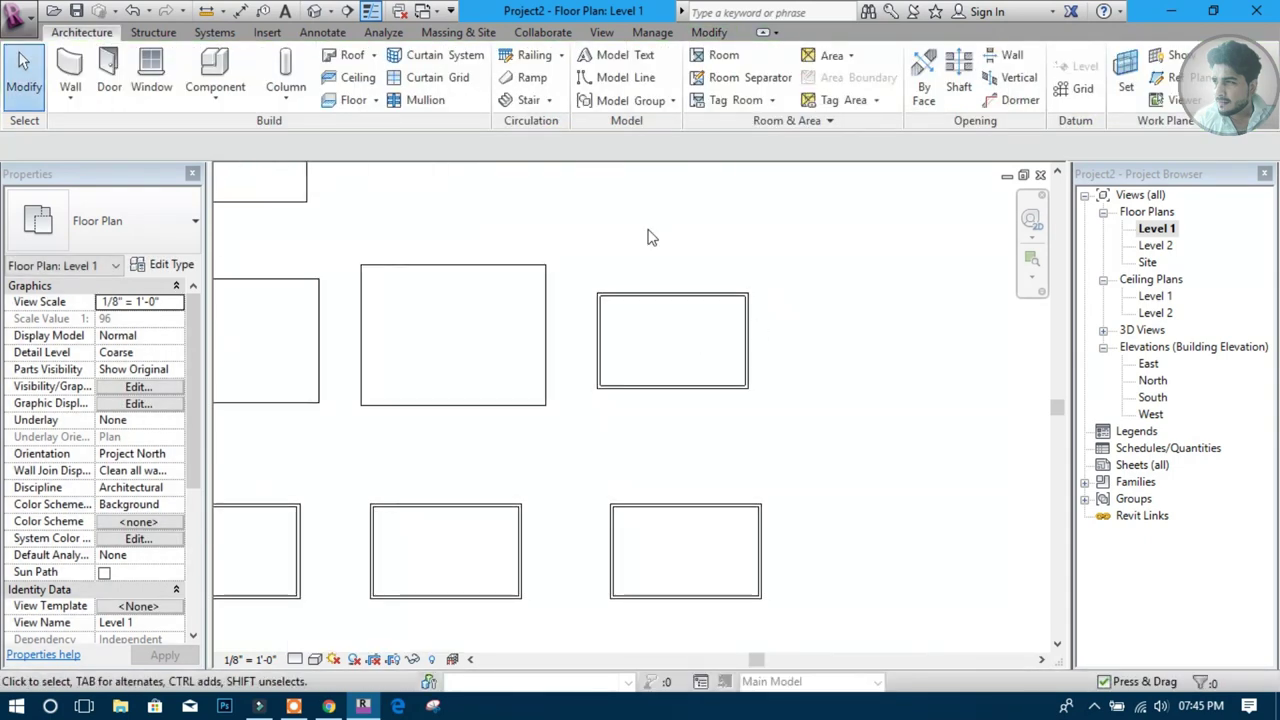
pyautogui.click(356, 56)
pyautogui.click(400, 80)
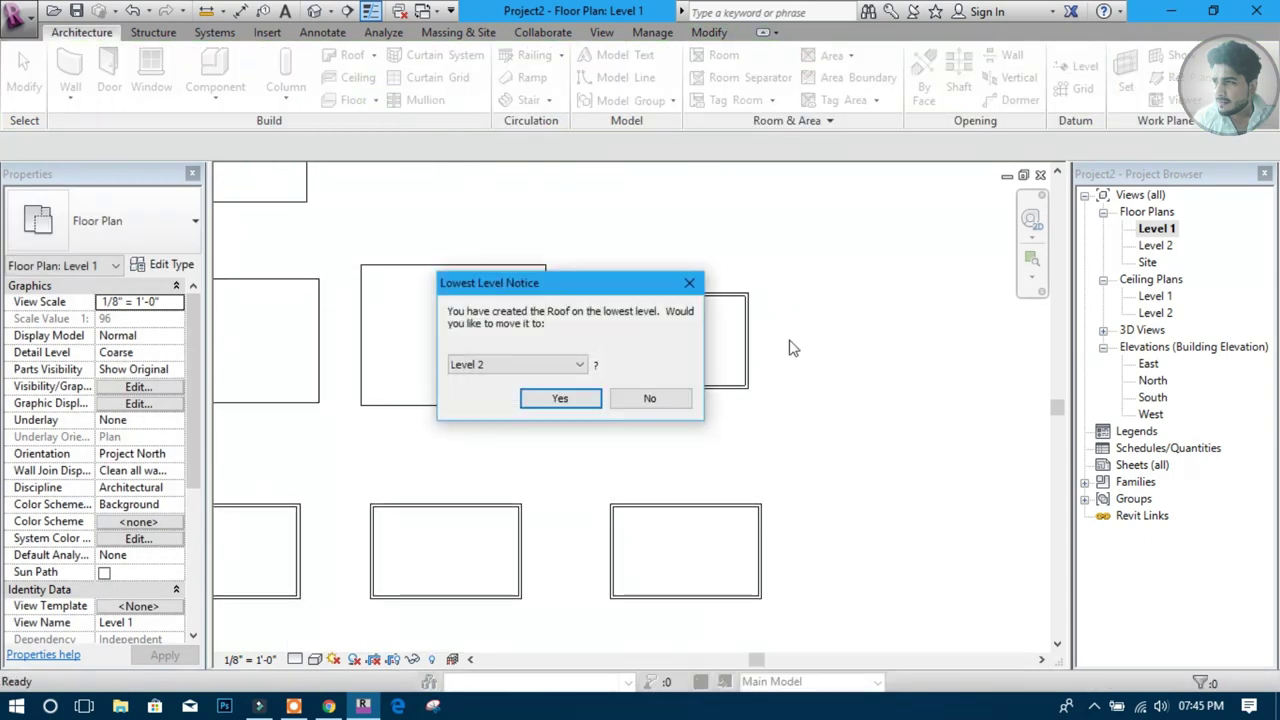
pyautogui.click(596, 396)
pyautogui.moveTo(697, 340)
pyautogui.mouseDown(button='middle')
pyautogui.moveTo(553, 399)
pyautogui.moveTo(668, 349)
pyautogui.mouseUp(button='middle')
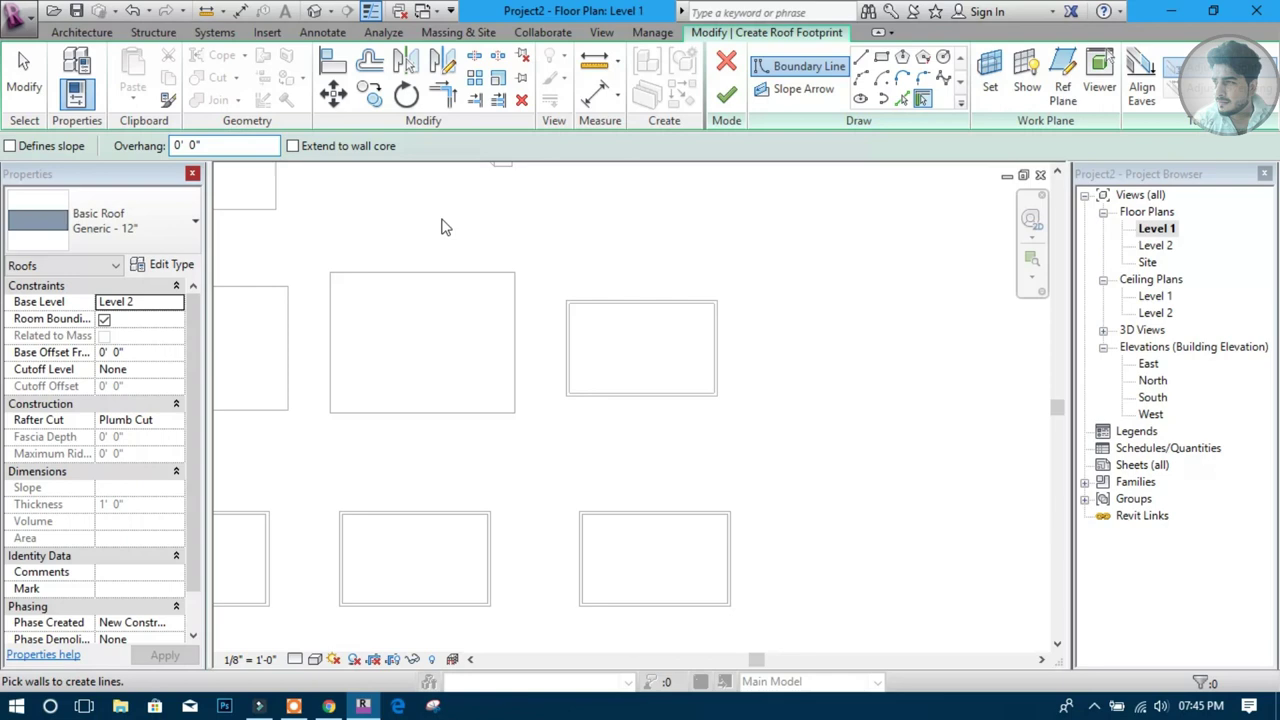
pyautogui.click(726, 62)
pyautogui.click(694, 368)
pyautogui.scroll(1, 750, 355)
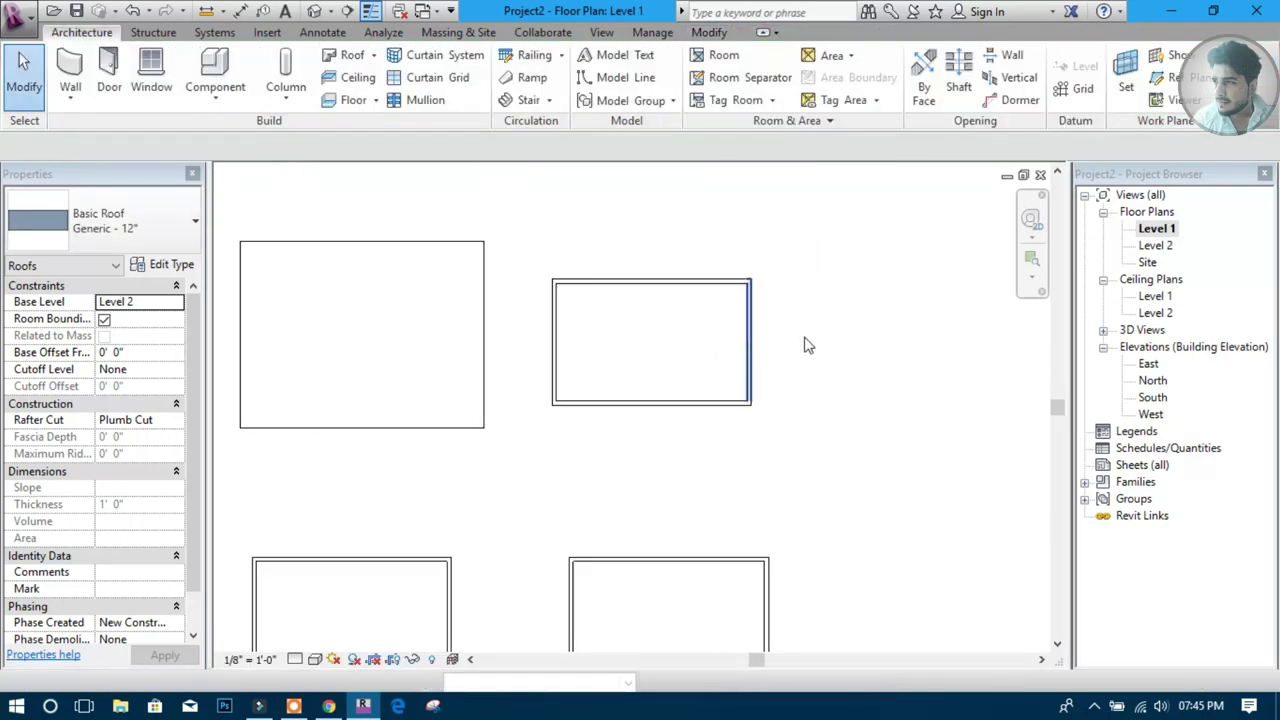
pyautogui.moveTo(785, 345); pyautogui.dragTo(608, 356, button='middle')
pyautogui.scroll(1, 608, 356)
pyautogui.click(68, 90)
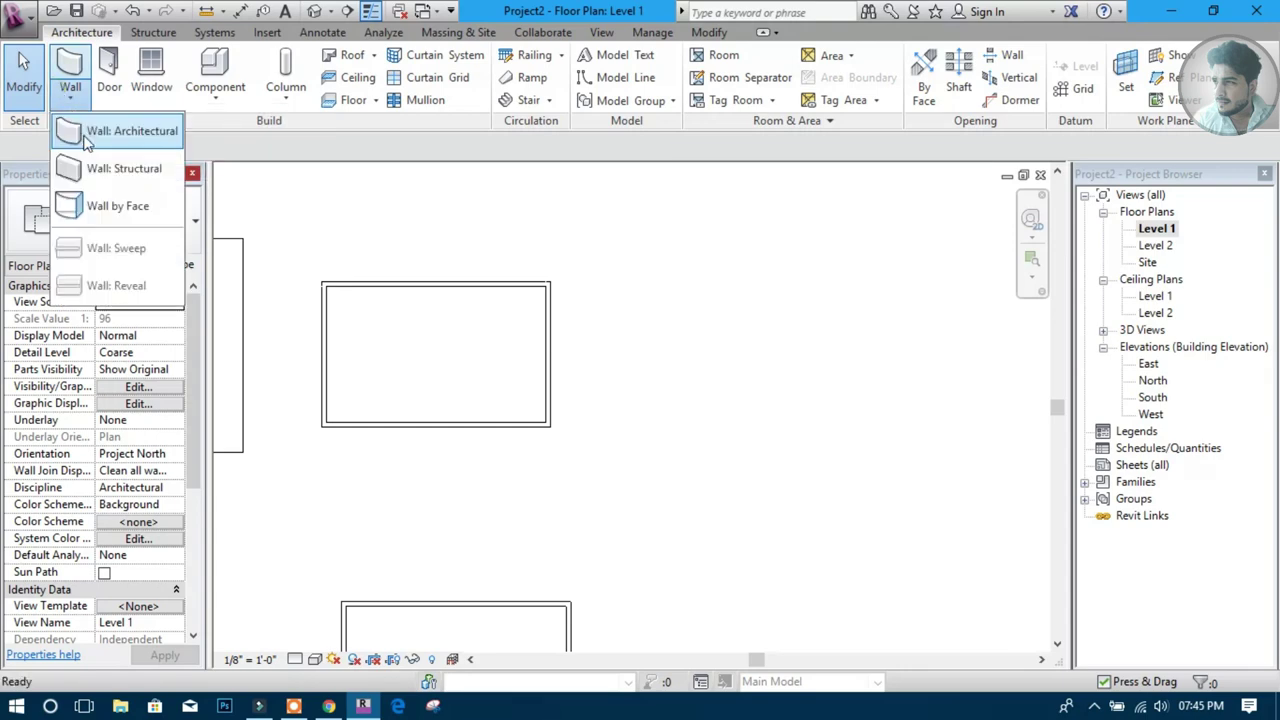
# Draw a roughly 36' by 20' rectangular enclosure of Exterior - Brick on Mtl. Stud walls
pyautogui.click(130, 123)
pyautogui.click(130, 222)
pyautogui.scroll(1, 120, 300)
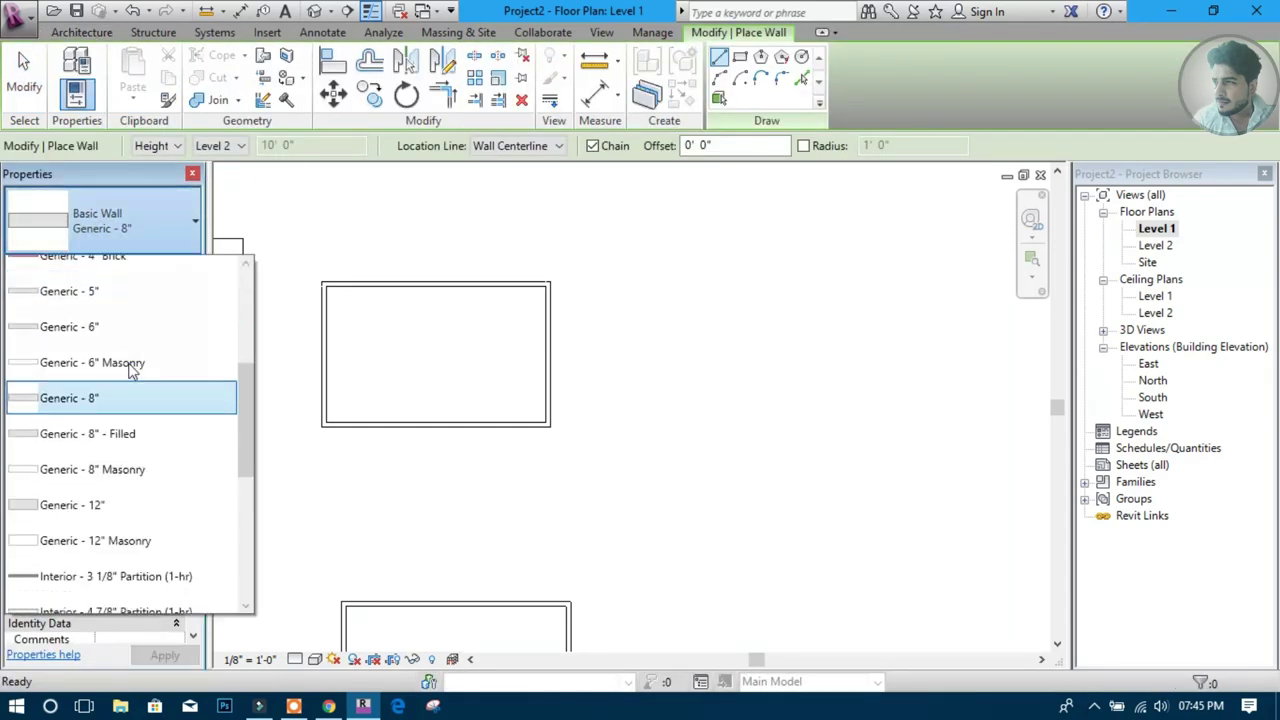
pyautogui.scroll(3, 133, 370)
pyautogui.click(117, 368)
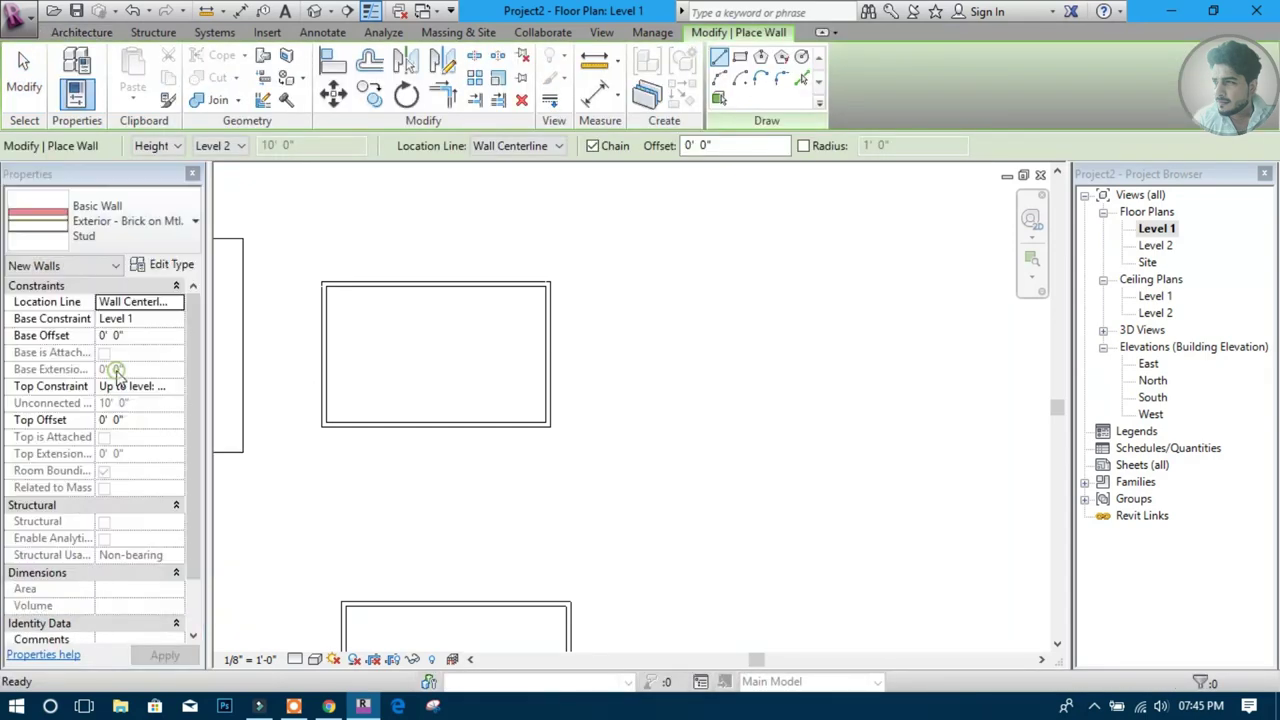
pyautogui.click(742, 57)
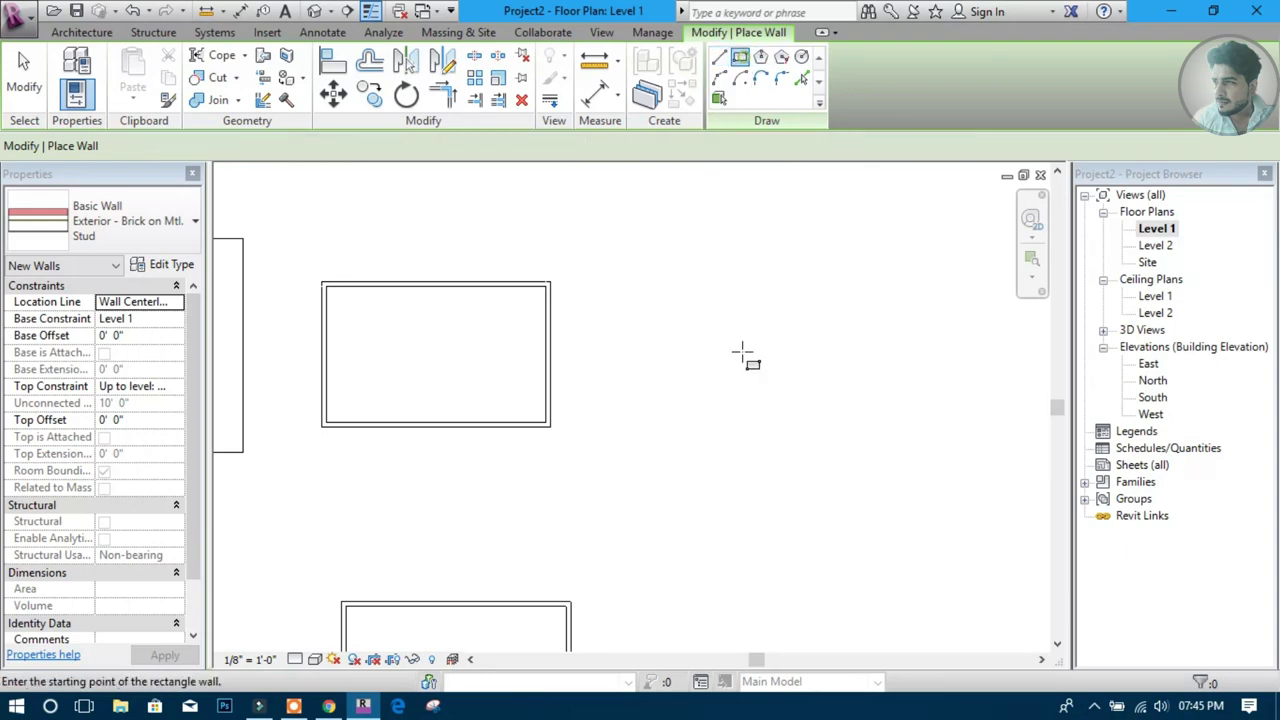
pyautogui.click(677, 283)
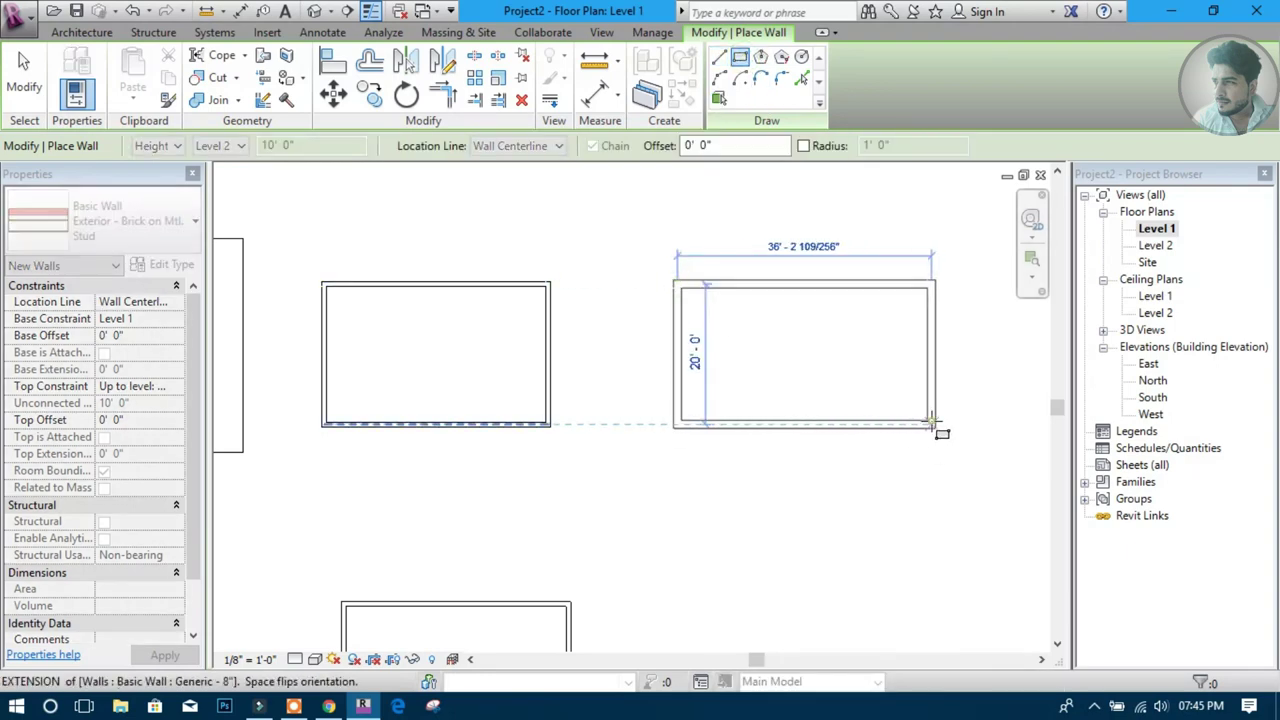
pyautogui.click(937, 425)
pyautogui.scroll(2, 843, 371)
pyautogui.press('Escape')
pyautogui.press('Escape')
pyautogui.press('Escape')
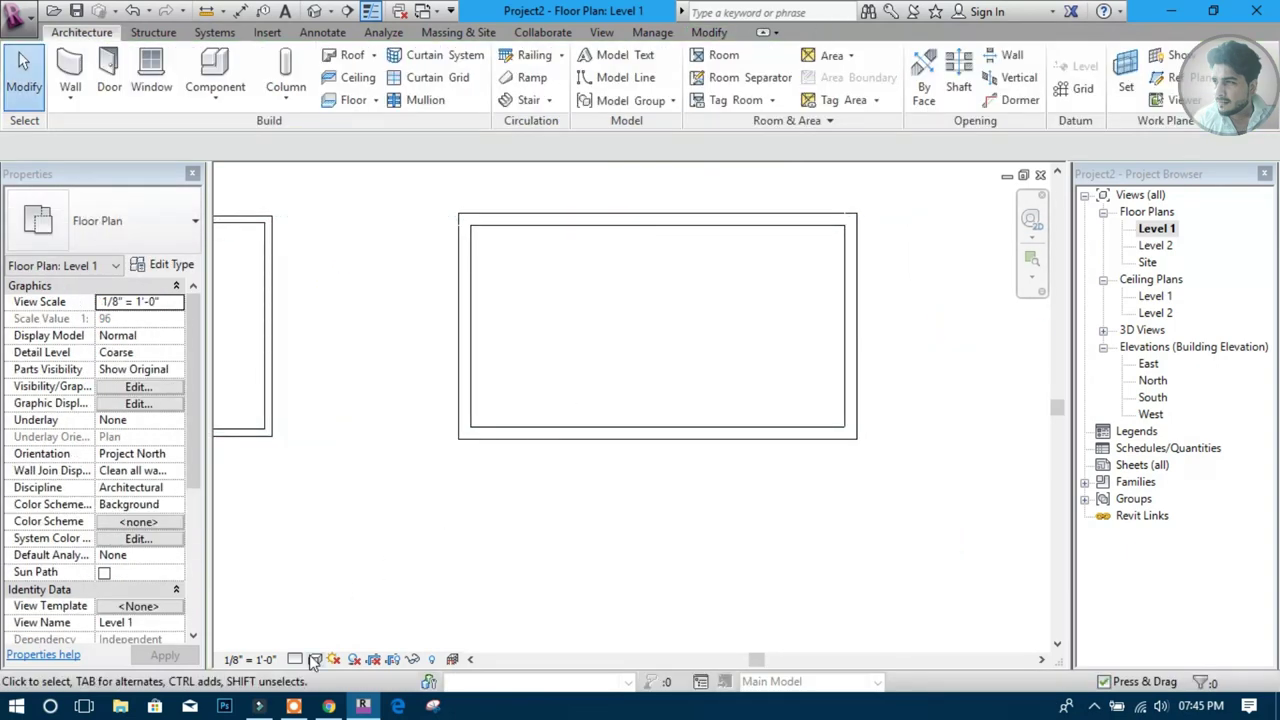
pyautogui.click(250, 660)
# Set the Level 1 plan's detail level to Fine
pyautogui.click(295, 660)
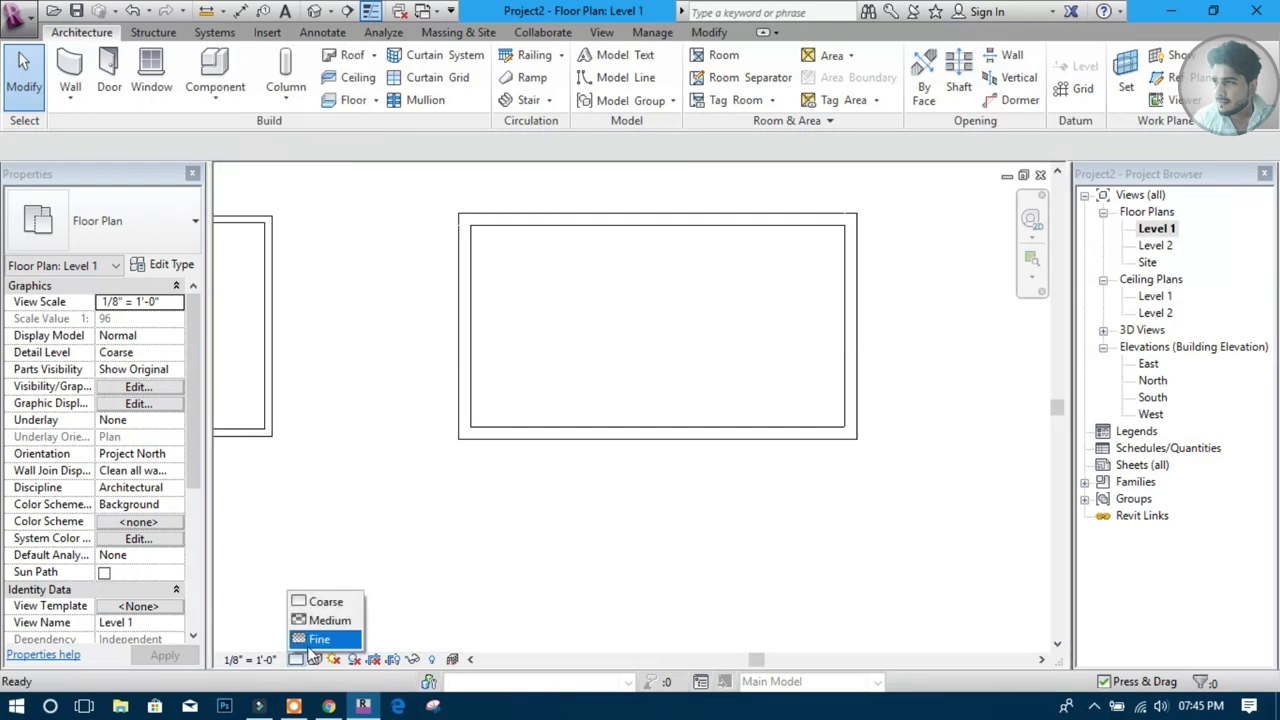
pyautogui.click(318, 639)
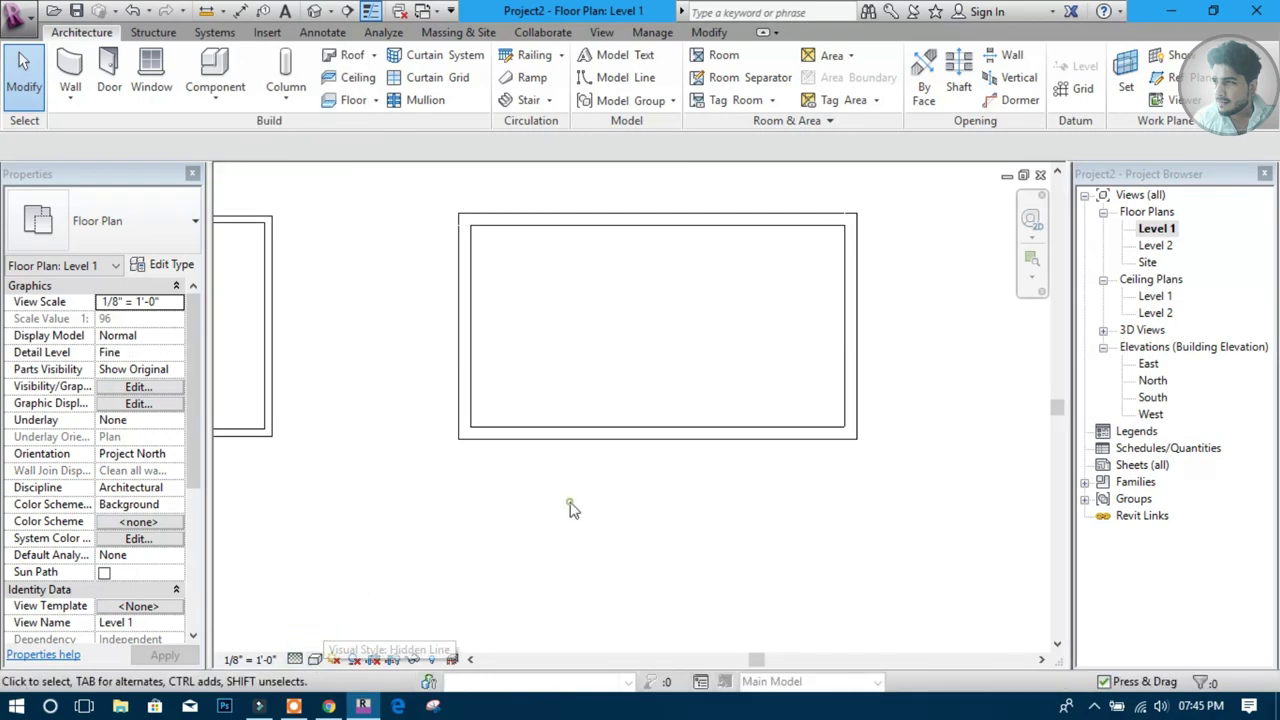
pyautogui.click(571, 433)
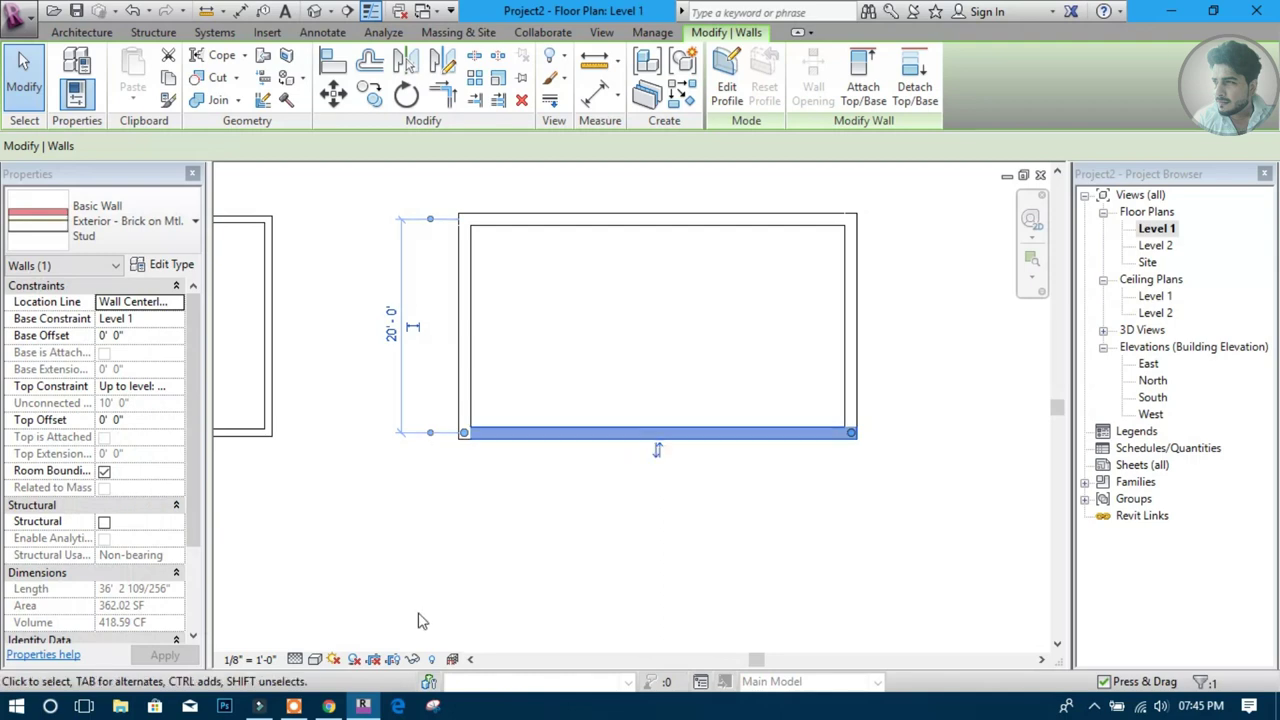
pyautogui.click(418, 615)
# Try the Shaded and Consistent Colors visual styles, then return to Hidden Line
pyautogui.click(315, 659)
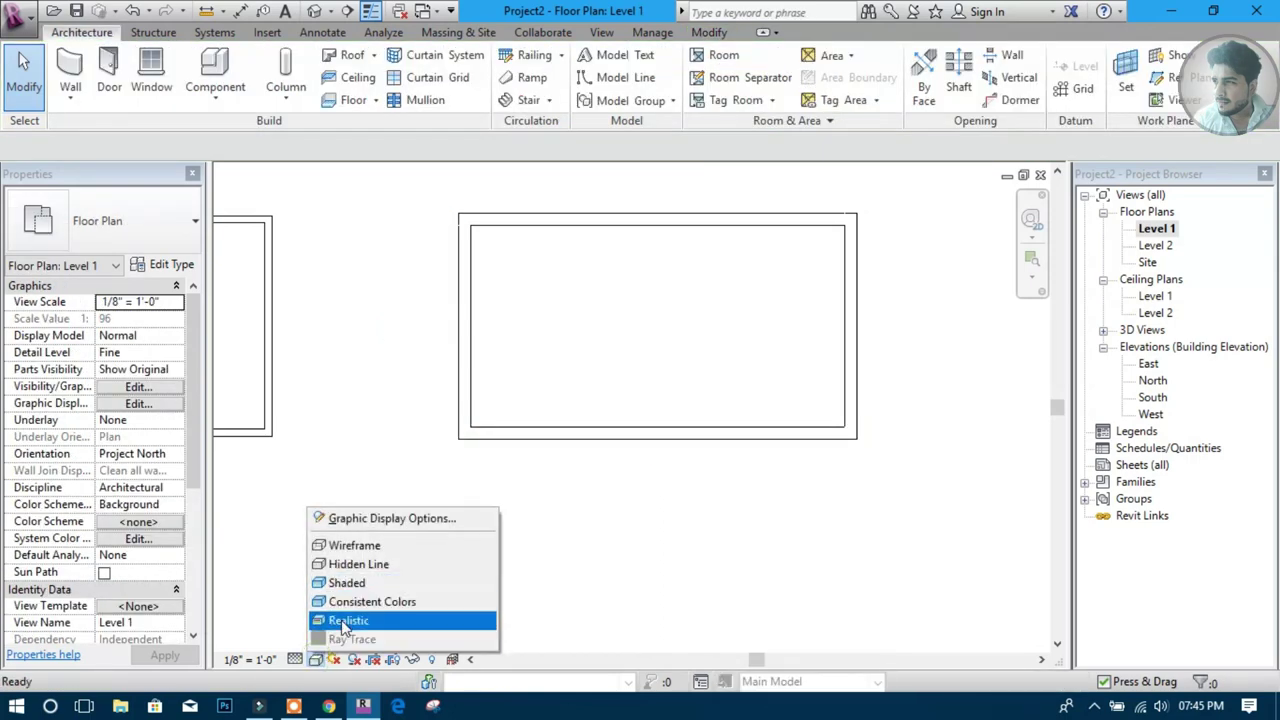
pyautogui.click(352, 564)
pyautogui.click(315, 659)
pyautogui.click(352, 620)
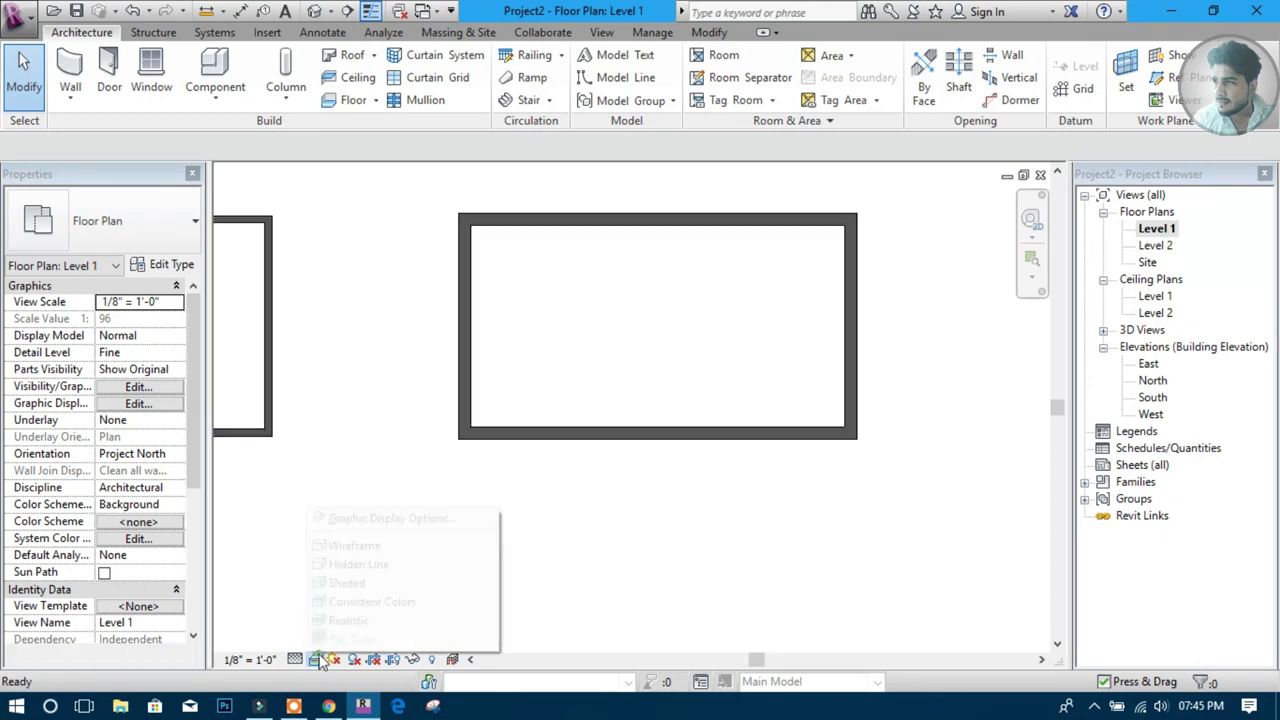
pyautogui.click(315, 659)
pyautogui.click(360, 600)
pyautogui.scroll(1, 657, 326)
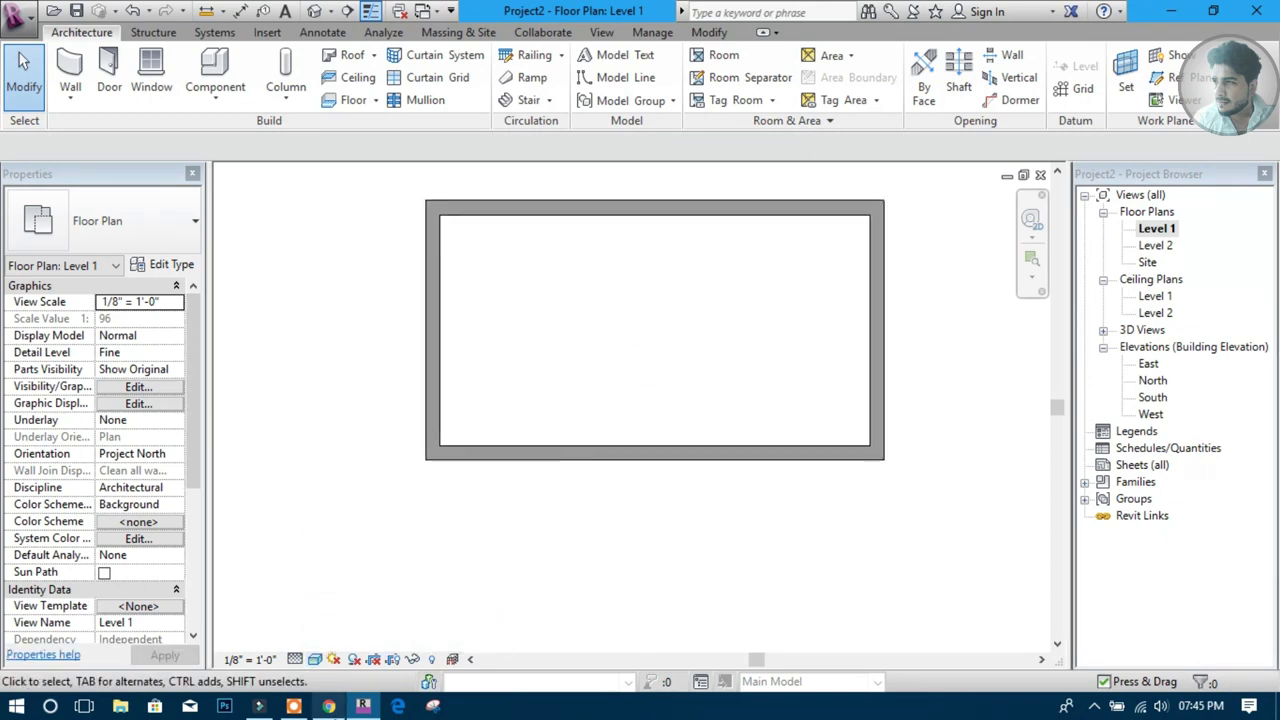
pyautogui.click(315, 659)
pyautogui.click(362, 543)
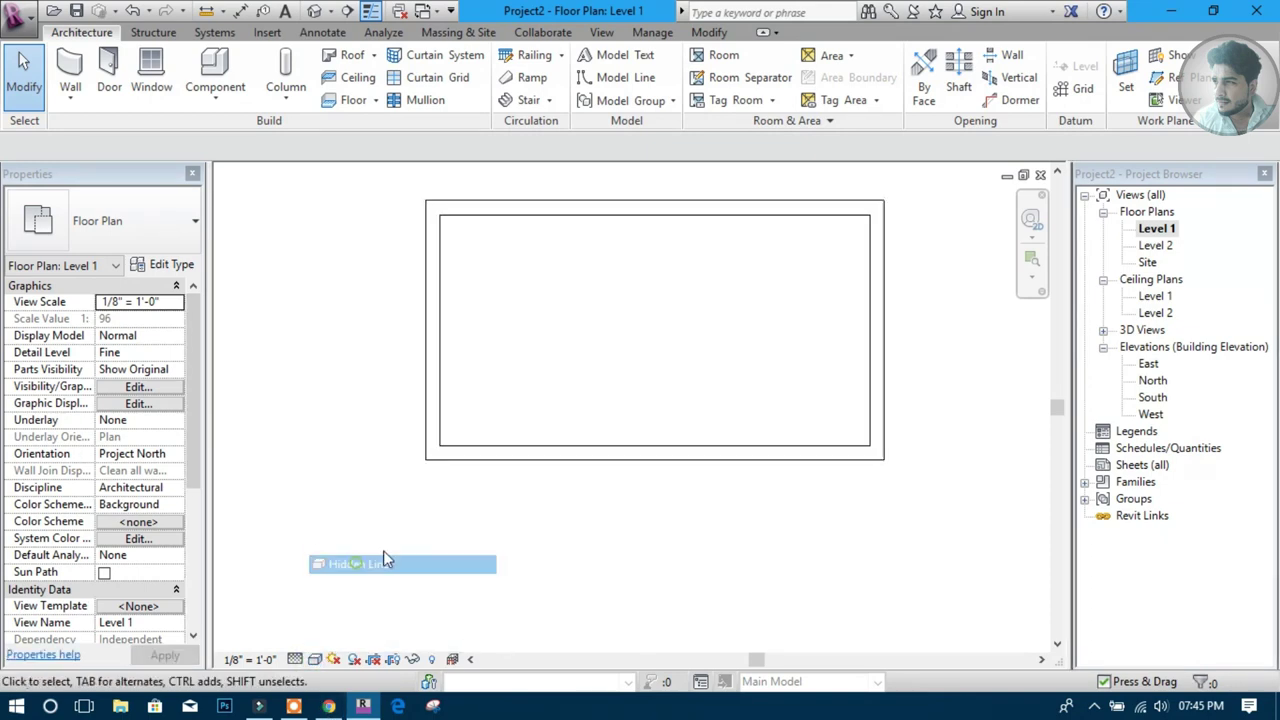
pyautogui.scroll(-4, 190, 530)
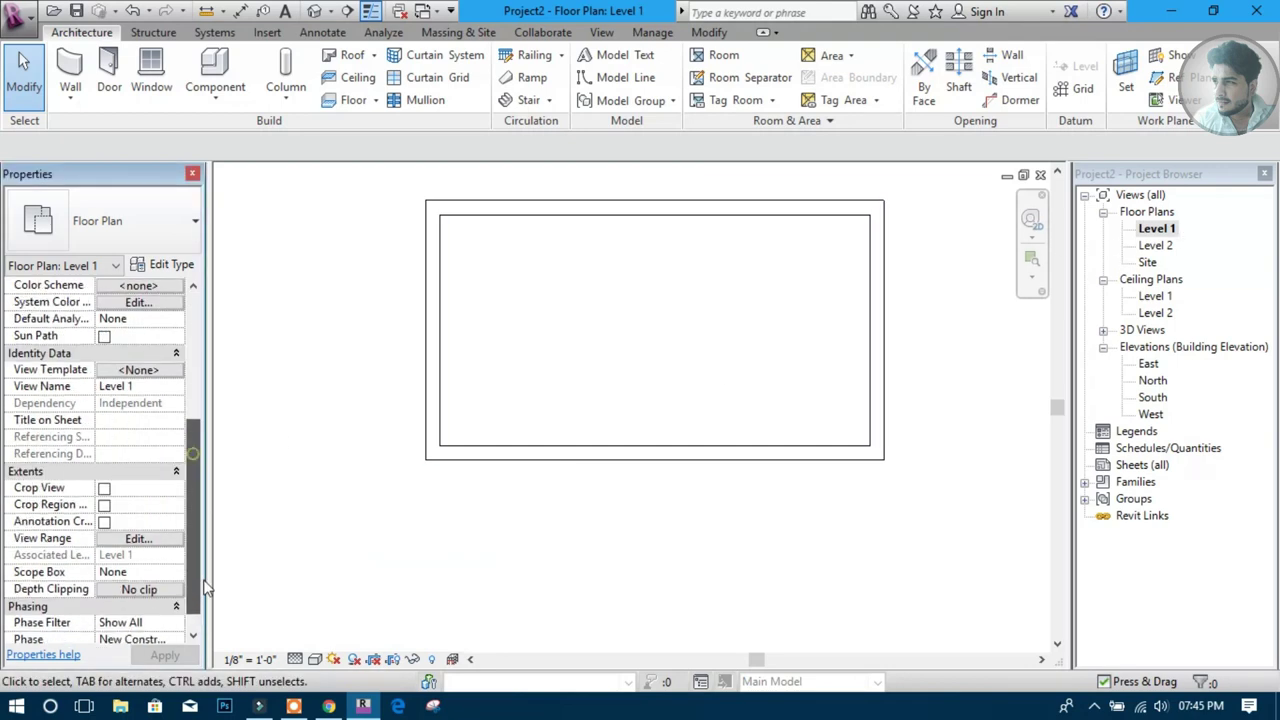
pyautogui.scroll(-1, 189, 576)
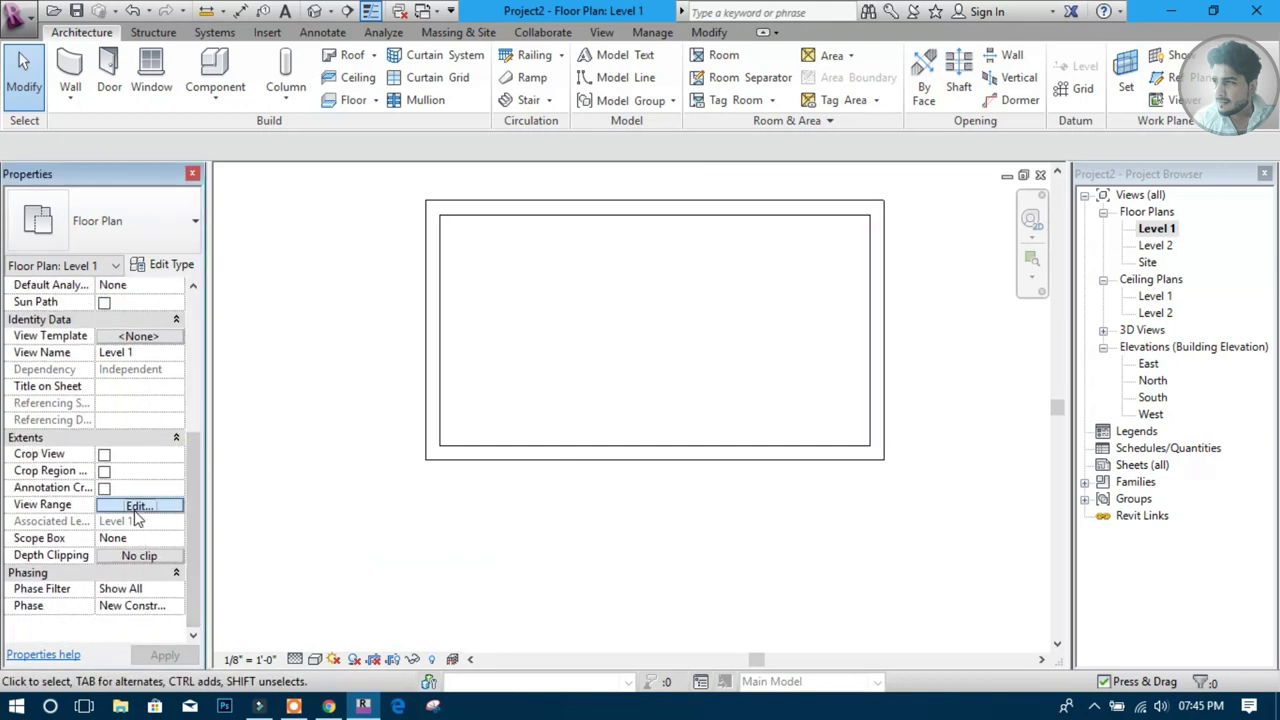
# Adjust the Level 1 View Range Top and Cut plane offsets so the new walls display cut hatching
pyautogui.click(138, 507)
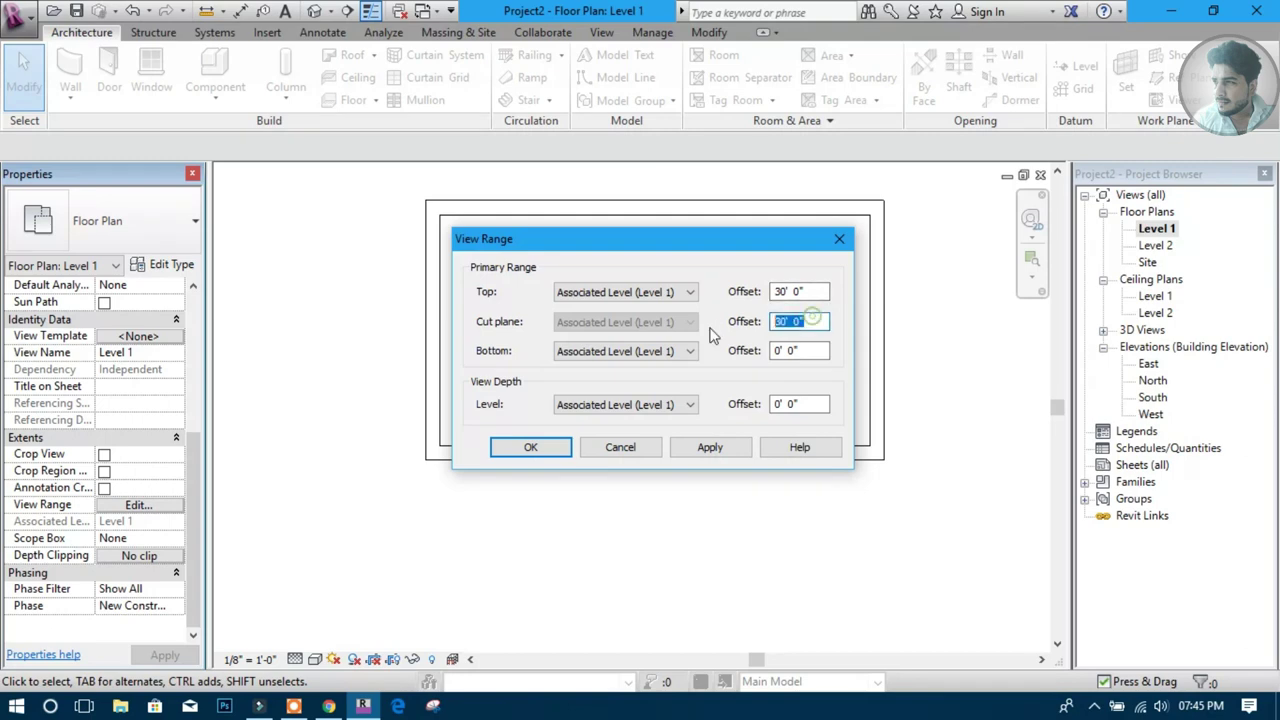
pyautogui.click(540, 447)
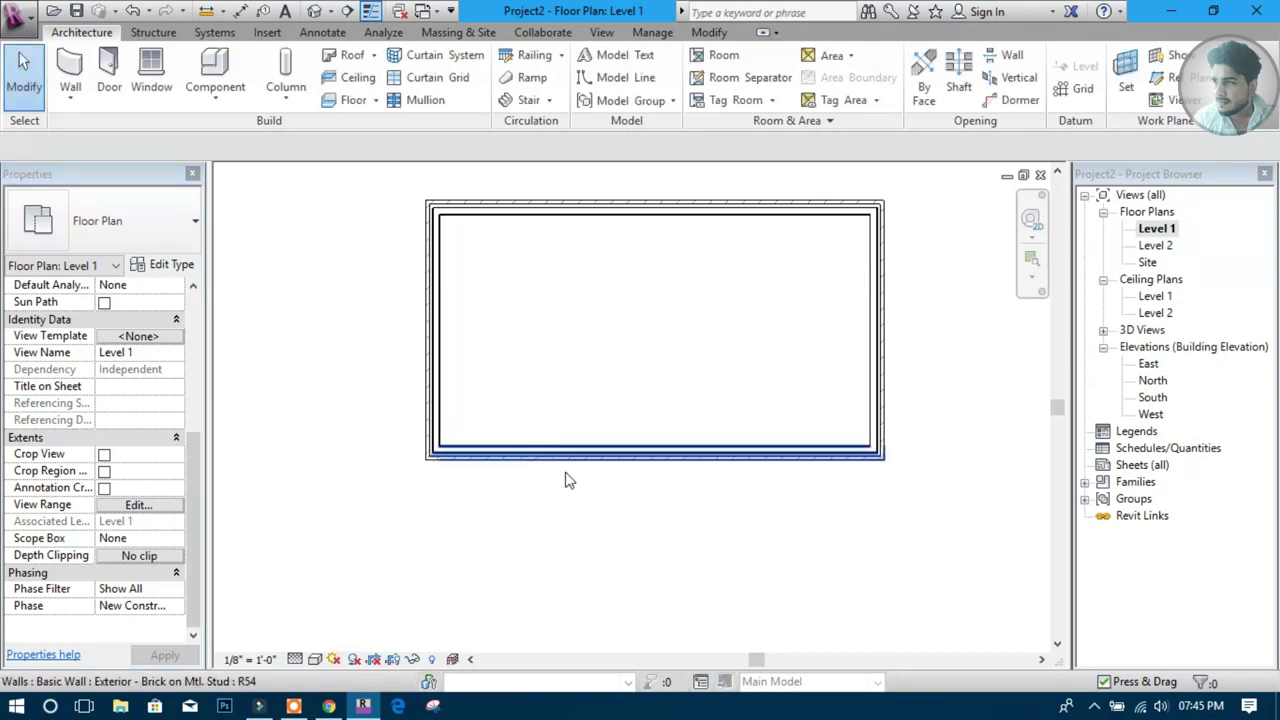
pyautogui.scroll(3, 669, 202)
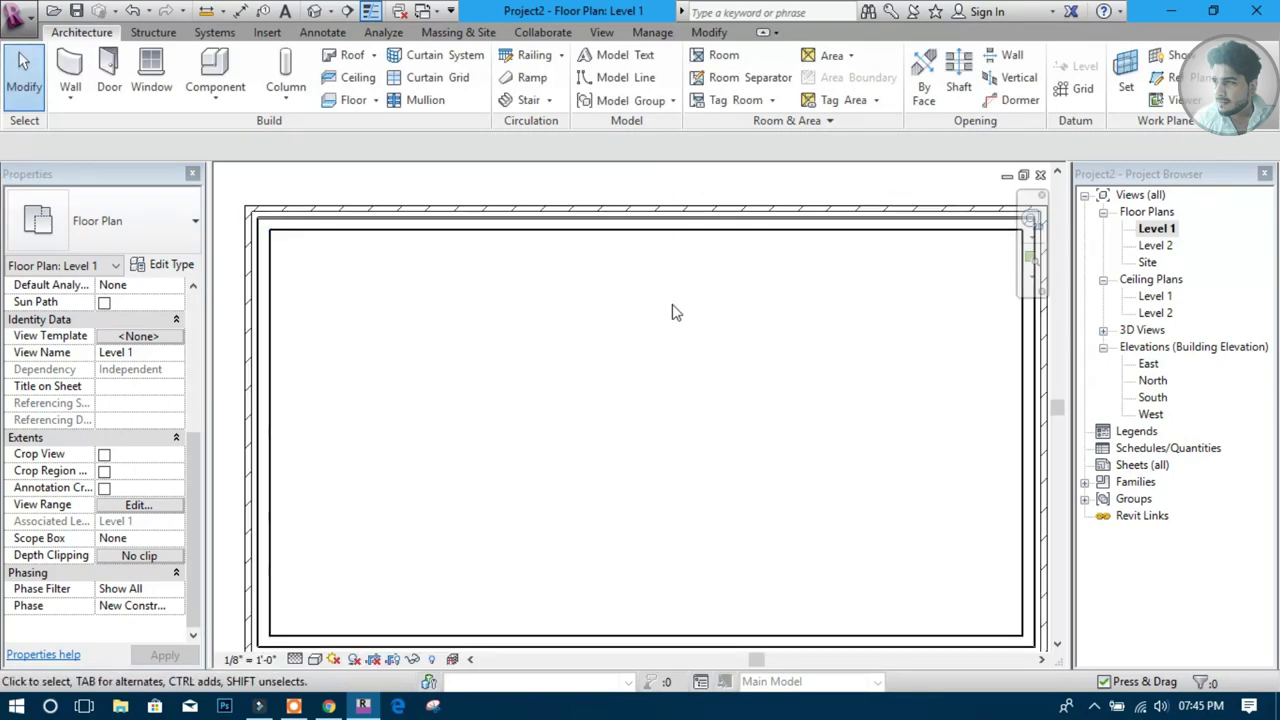
pyautogui.scroll(-1, 708, 272)
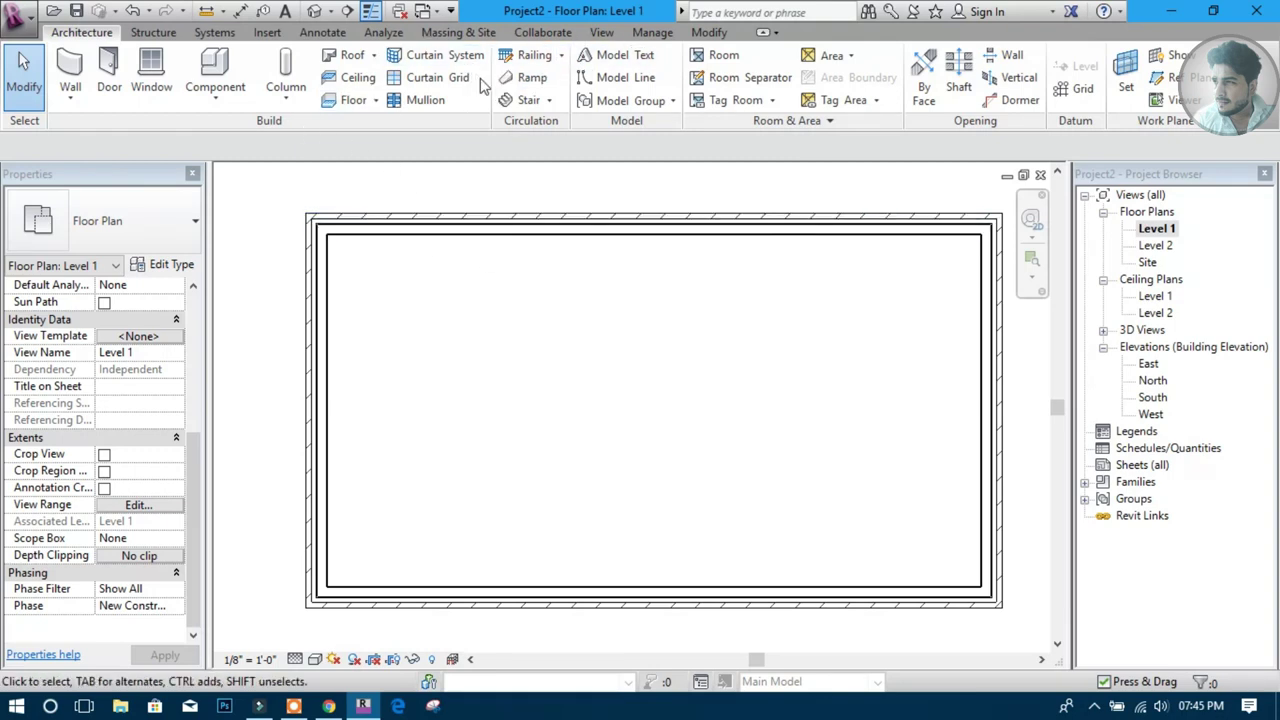
pyautogui.click(372, 56)
# Start a Level 2 footprint roof with 0 overhang, then discard that sketch
pyautogui.click(395, 86)
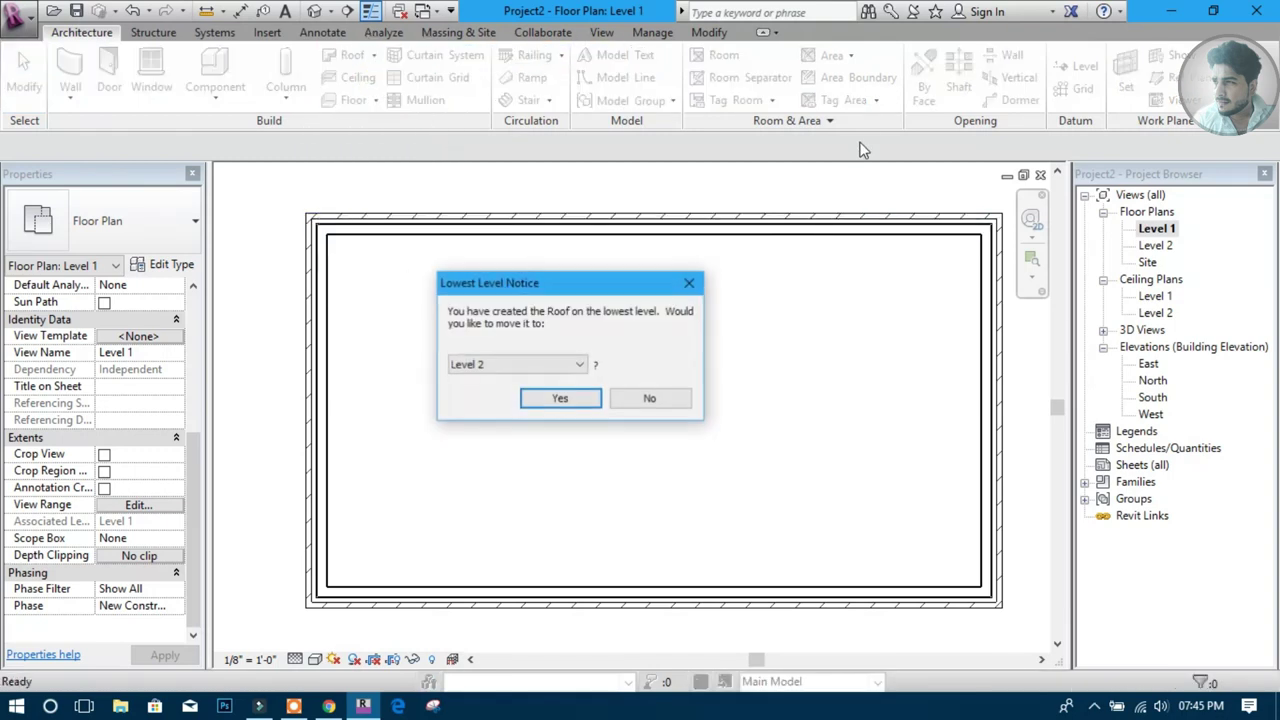
pyautogui.click(558, 400)
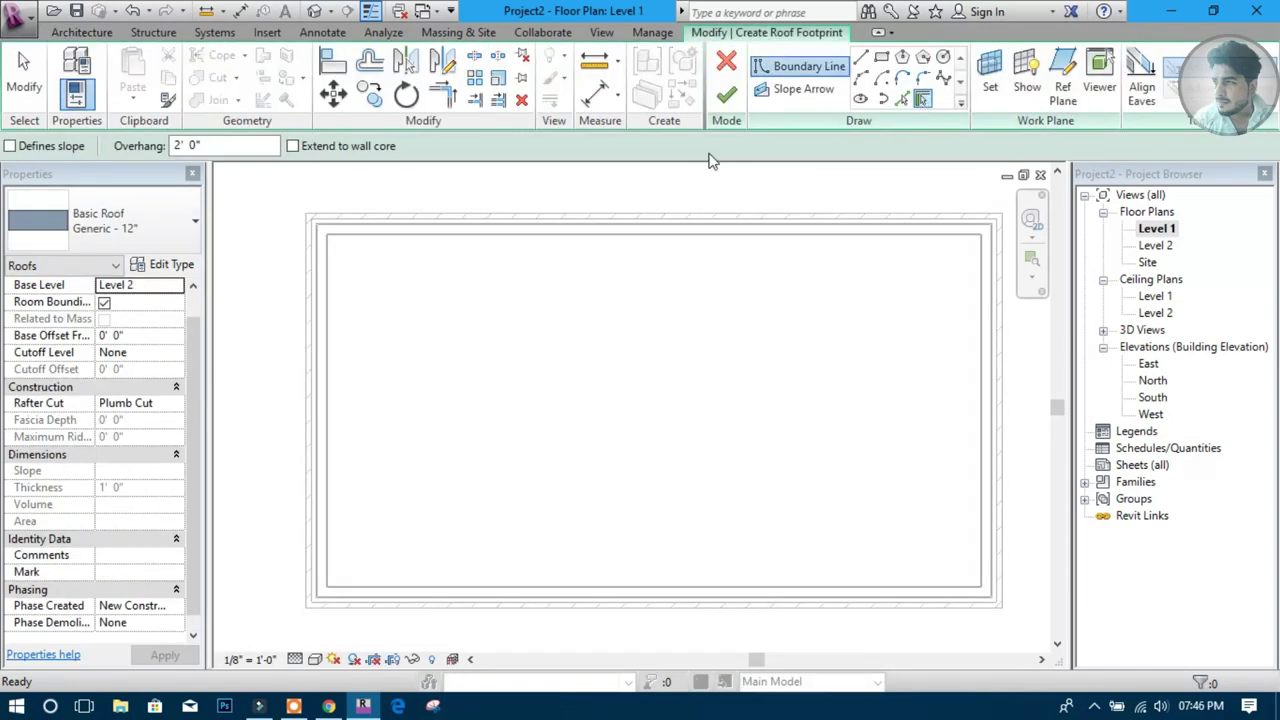
pyautogui.write('0')
pyautogui.press('Return')
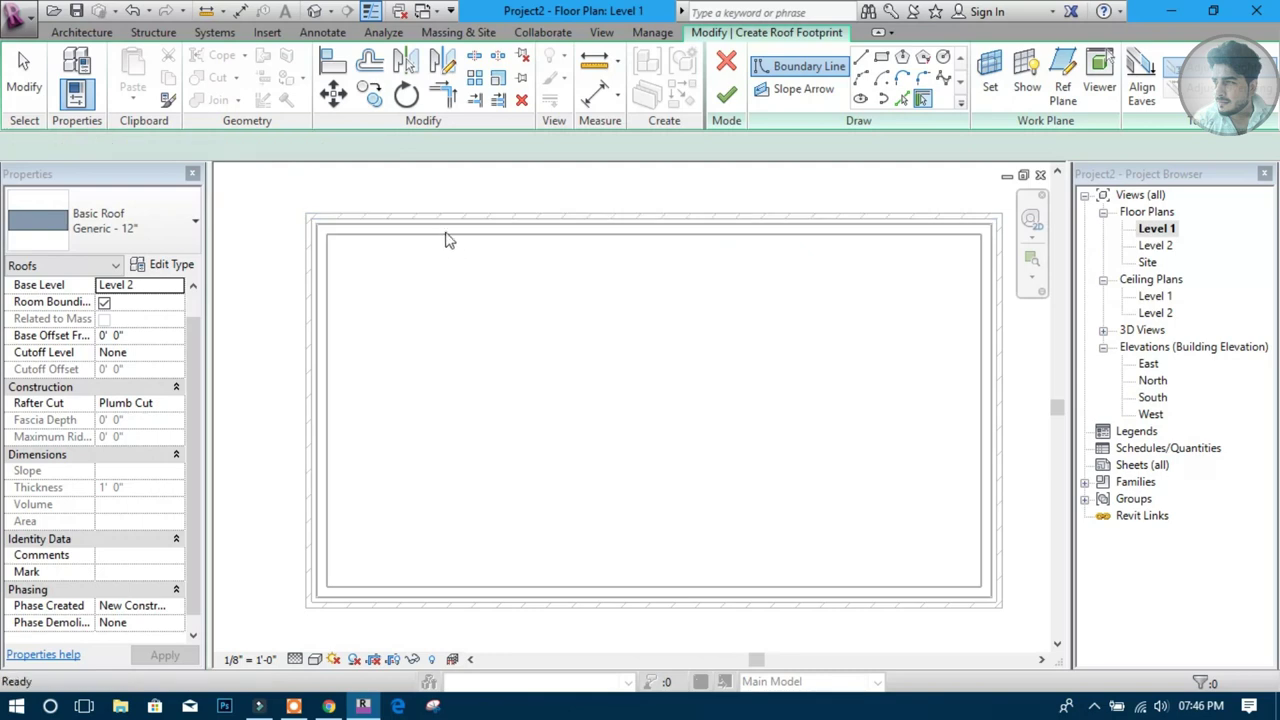
pyautogui.press('Escape')
pyautogui.press('Escape')
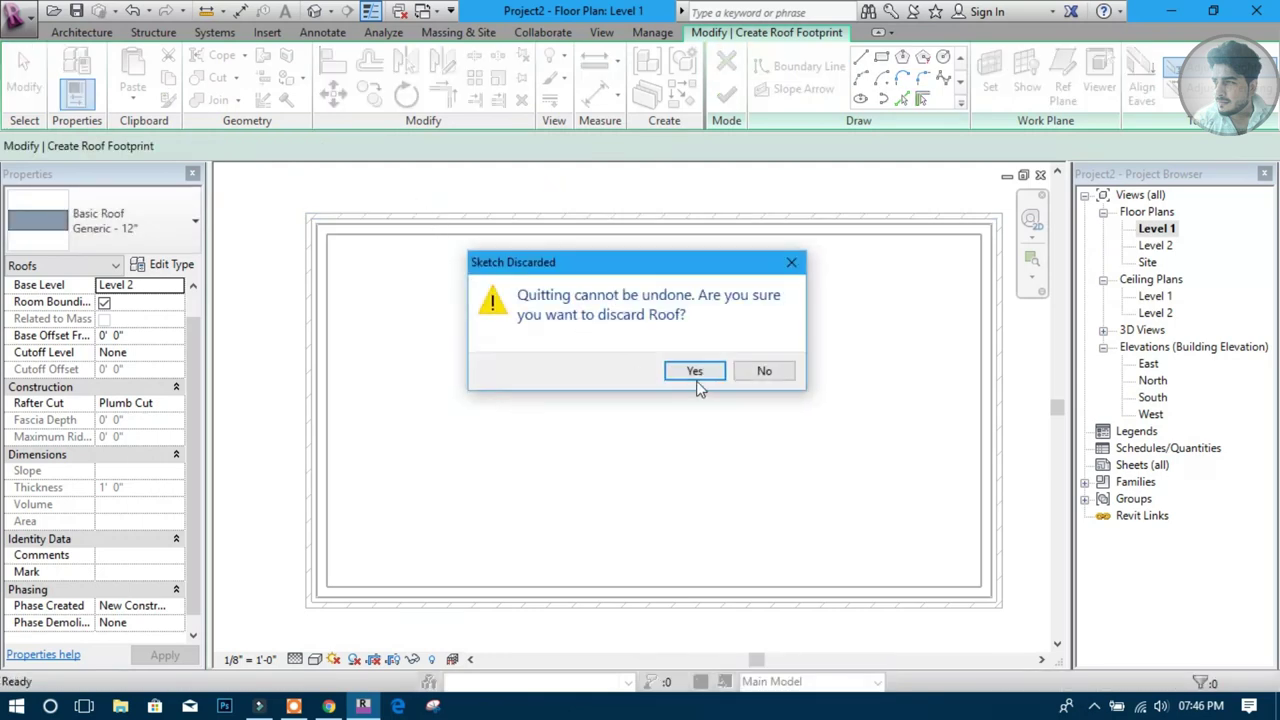
pyautogui.click(694, 371)
pyautogui.moveTo(385, 285); pyautogui.dragTo(265, 185)
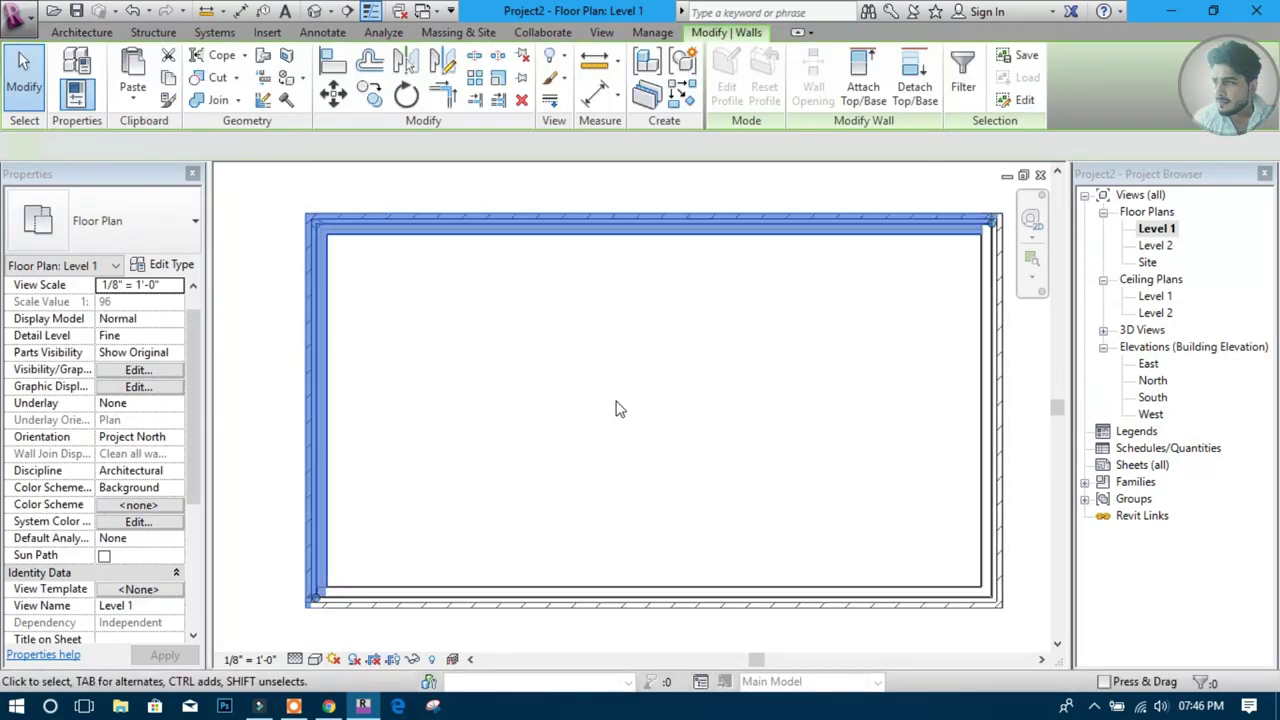
pyautogui.click(534, 309)
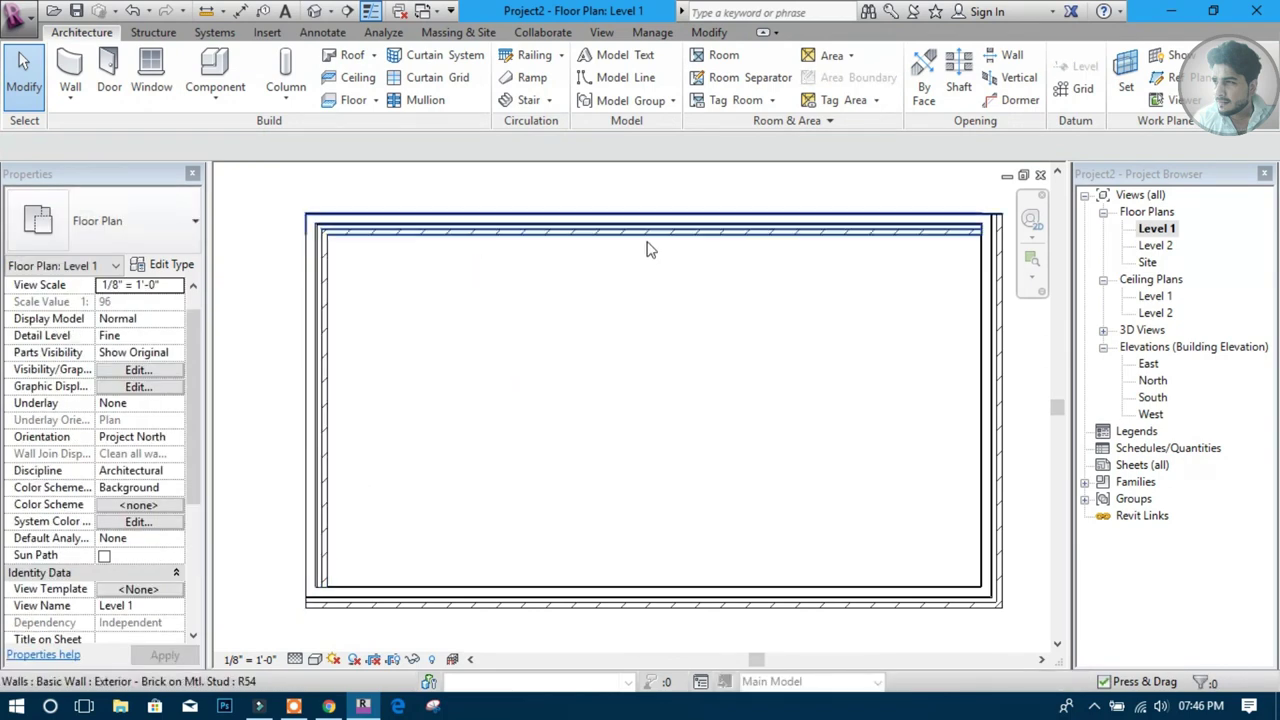
# Restart Roof by Footprint on Level 2 and zoom in on the enclosure
pyautogui.click(375, 55)
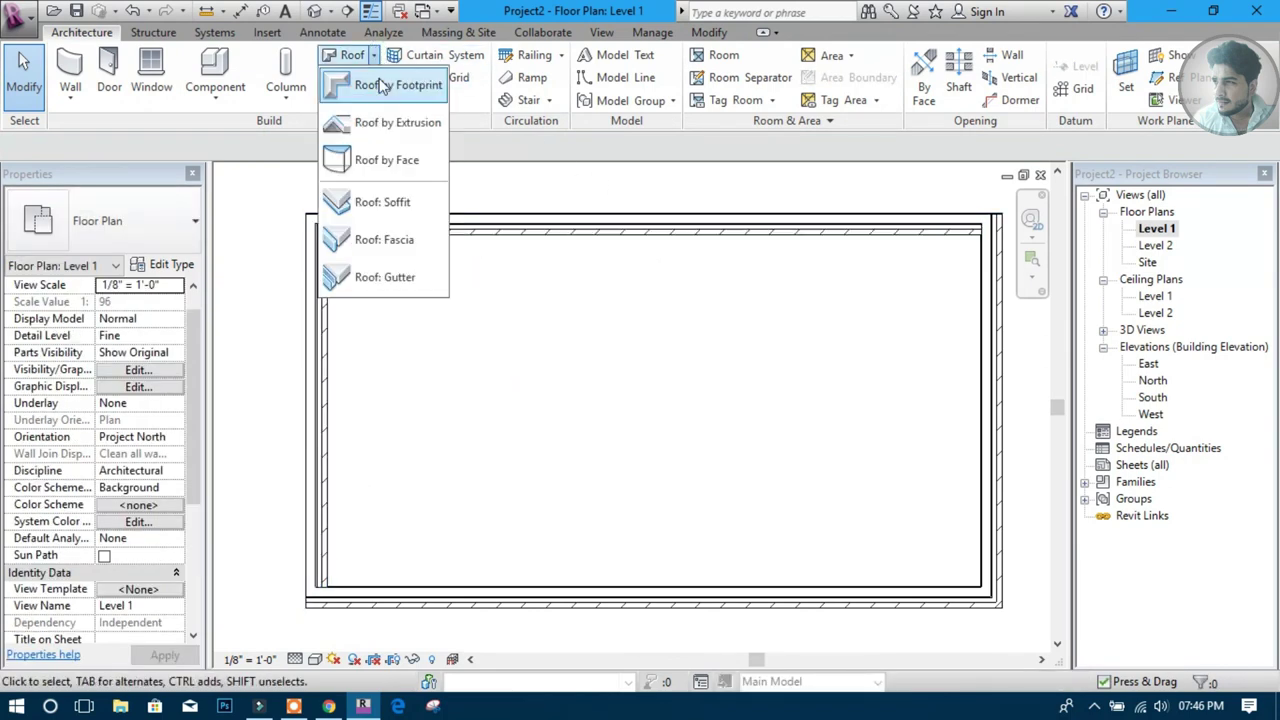
pyautogui.click(398, 88)
pyautogui.click(545, 394)
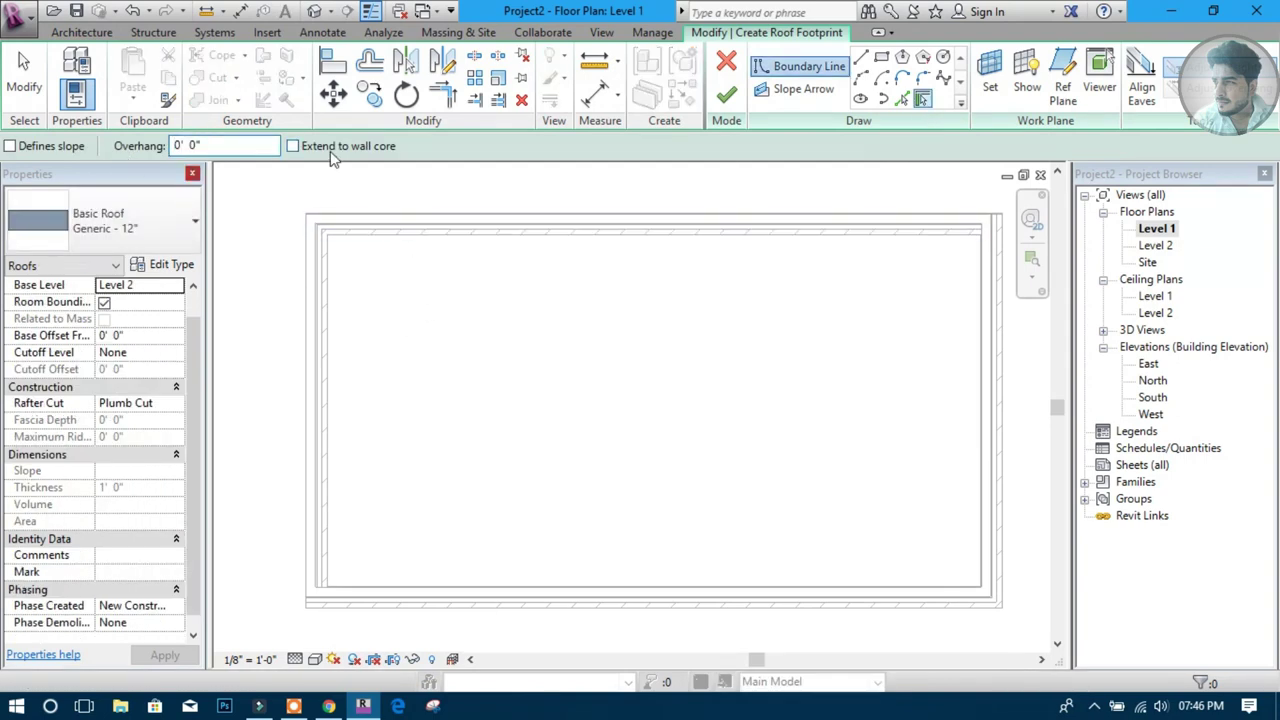
pyautogui.scroll(2, 516, 250)
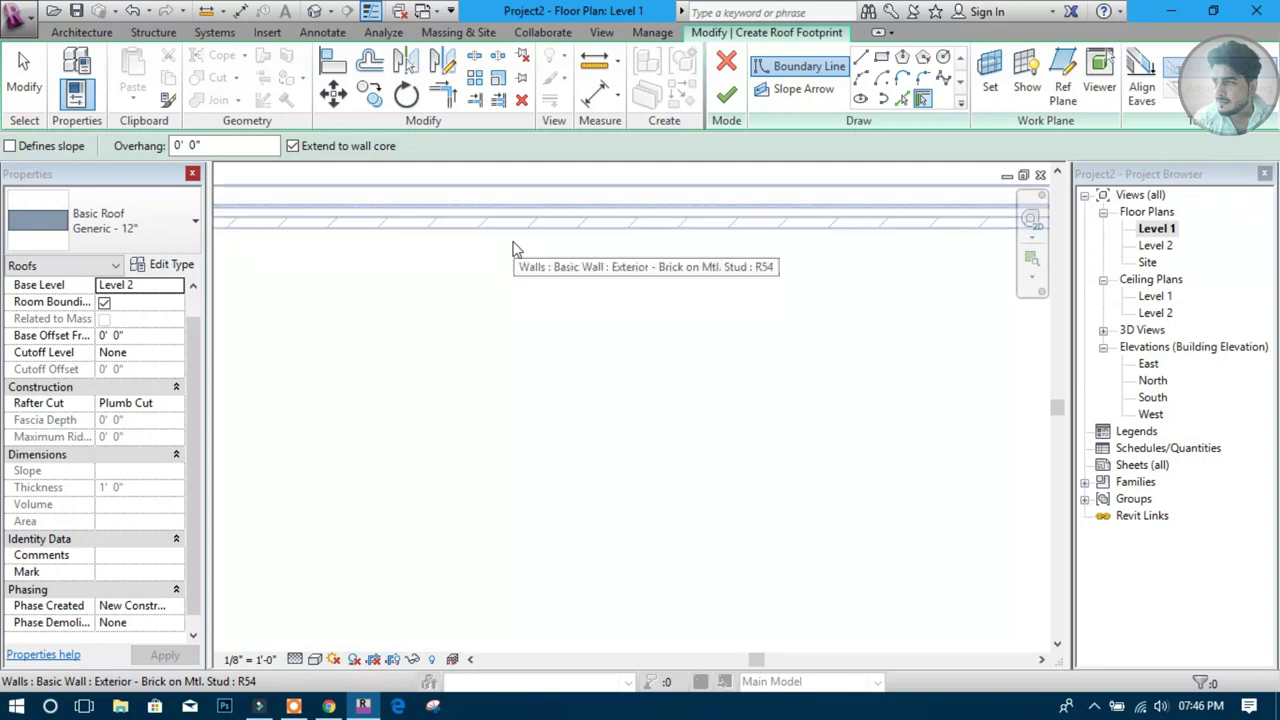
pyautogui.moveTo(523, 254); pyautogui.dragTo(589, 277, button='middle')
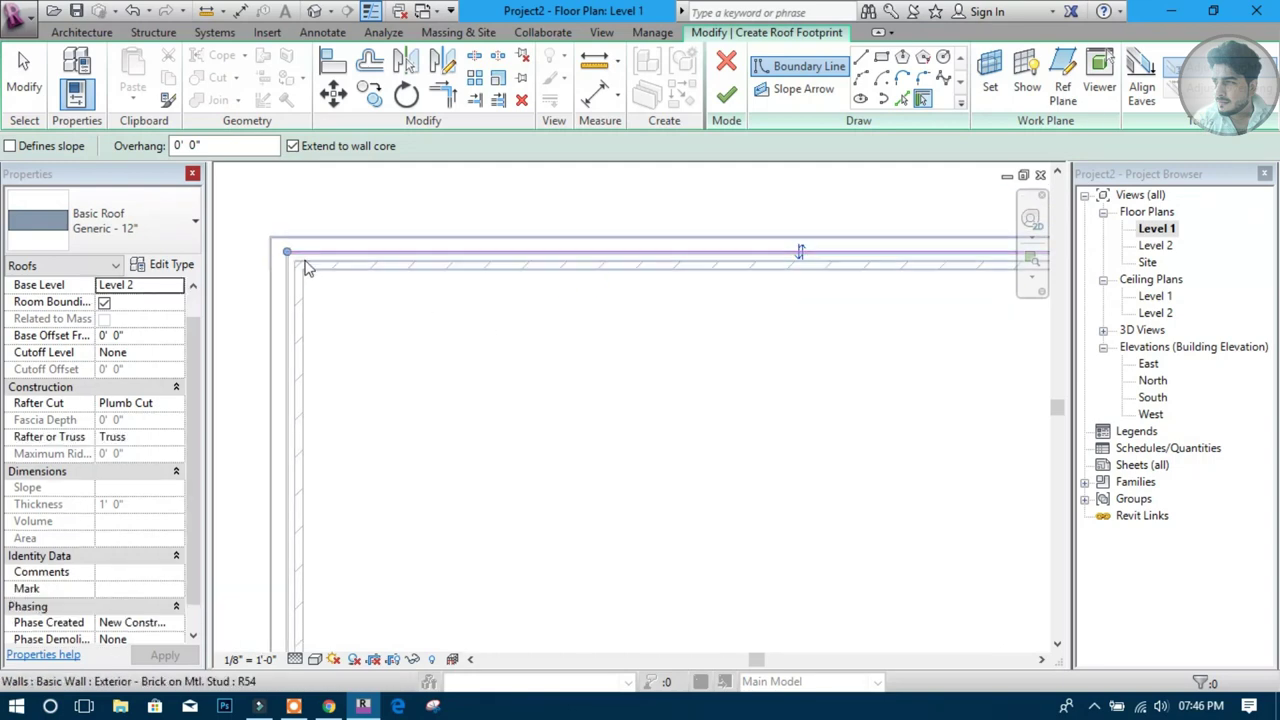
# Pick the left wall as a roof boundary and turn off extending to the wall core
pyautogui.click(309, 375)
pyautogui.moveTo(414, 480); pyautogui.dragTo(371, 371, button='middle')
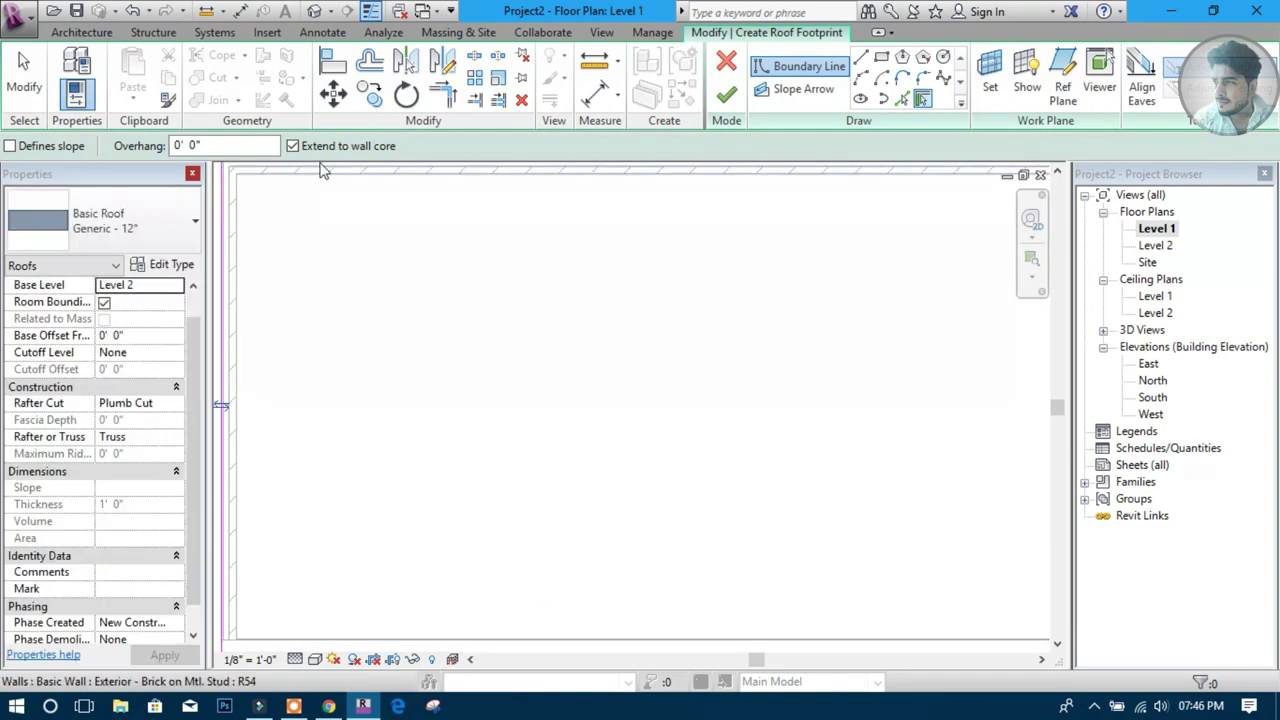
pyautogui.click(318, 150)
pyautogui.scroll(-3, 491, 214)
pyautogui.scroll(4, 505, 245)
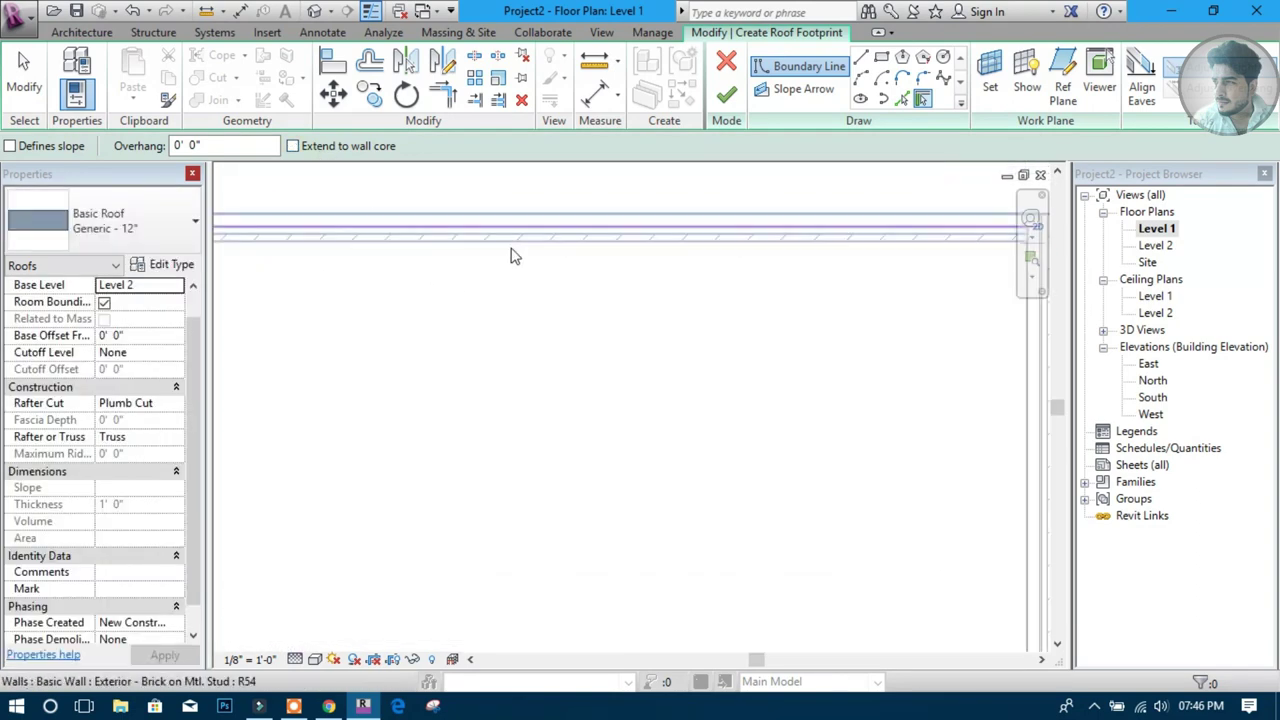
pyautogui.keyDown('ctrl'); pyautogui.scroll(5, 604, 322); pyautogui.keyUp('ctrl')
pyautogui.keyDown('ctrl'); pyautogui.scroll(-5, 604, 322); pyautogui.keyUp('ctrl')
pyautogui.press('Escape')
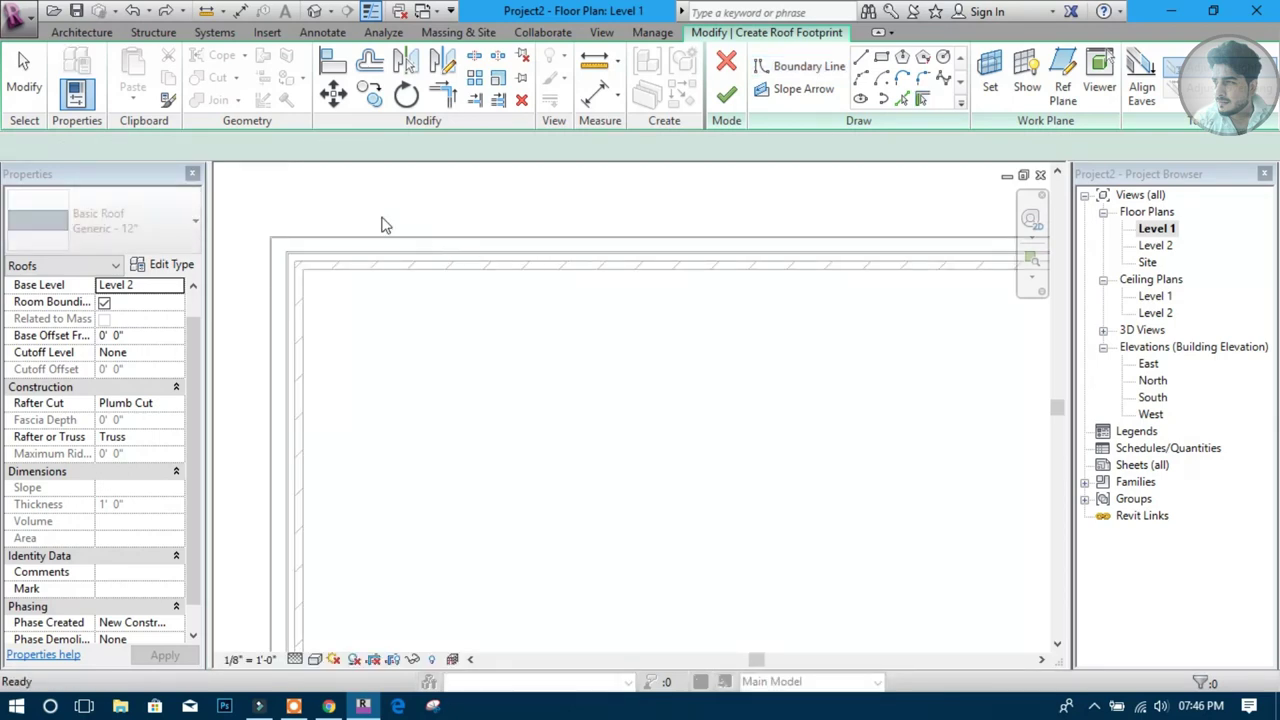
pyautogui.press('Return')
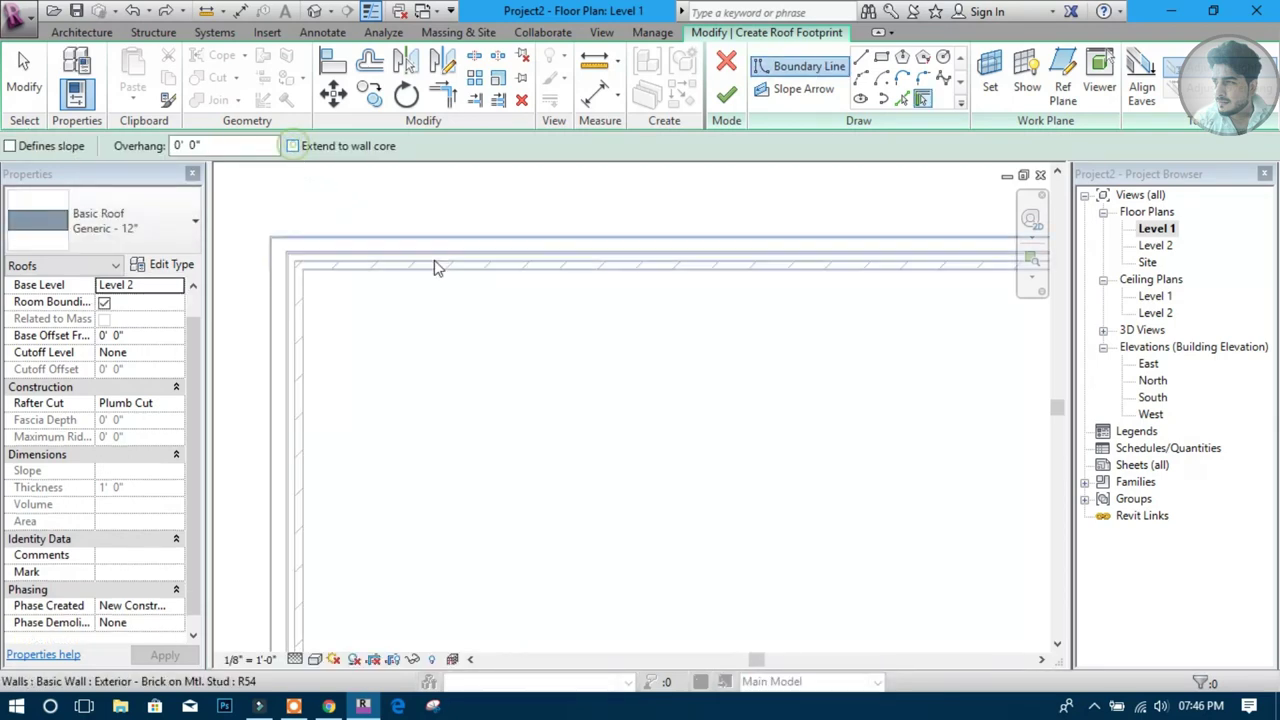
# Pick the top, left and right walls, flip the lines outward, and finish the flat roof
pyautogui.click(474, 272)
pyautogui.click(306, 350)
pyautogui.moveTo(478, 403); pyautogui.dragTo(492, 409, button='middle')
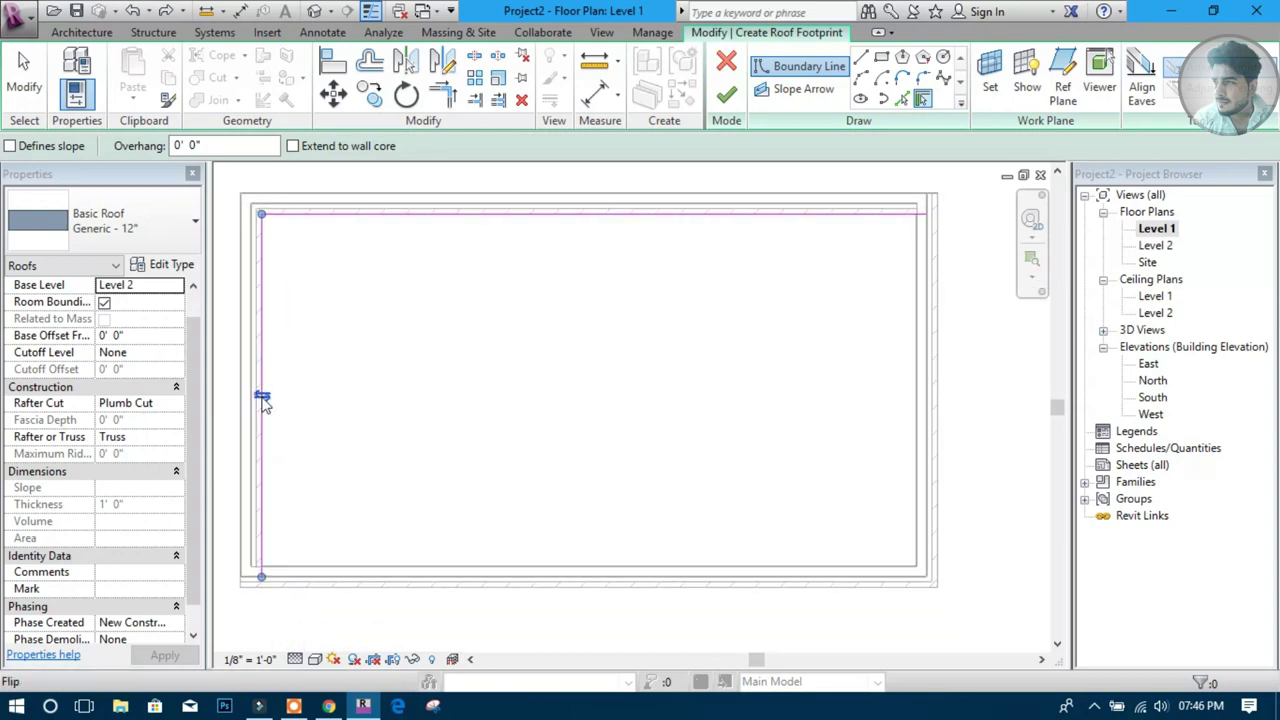
pyautogui.click(262, 399)
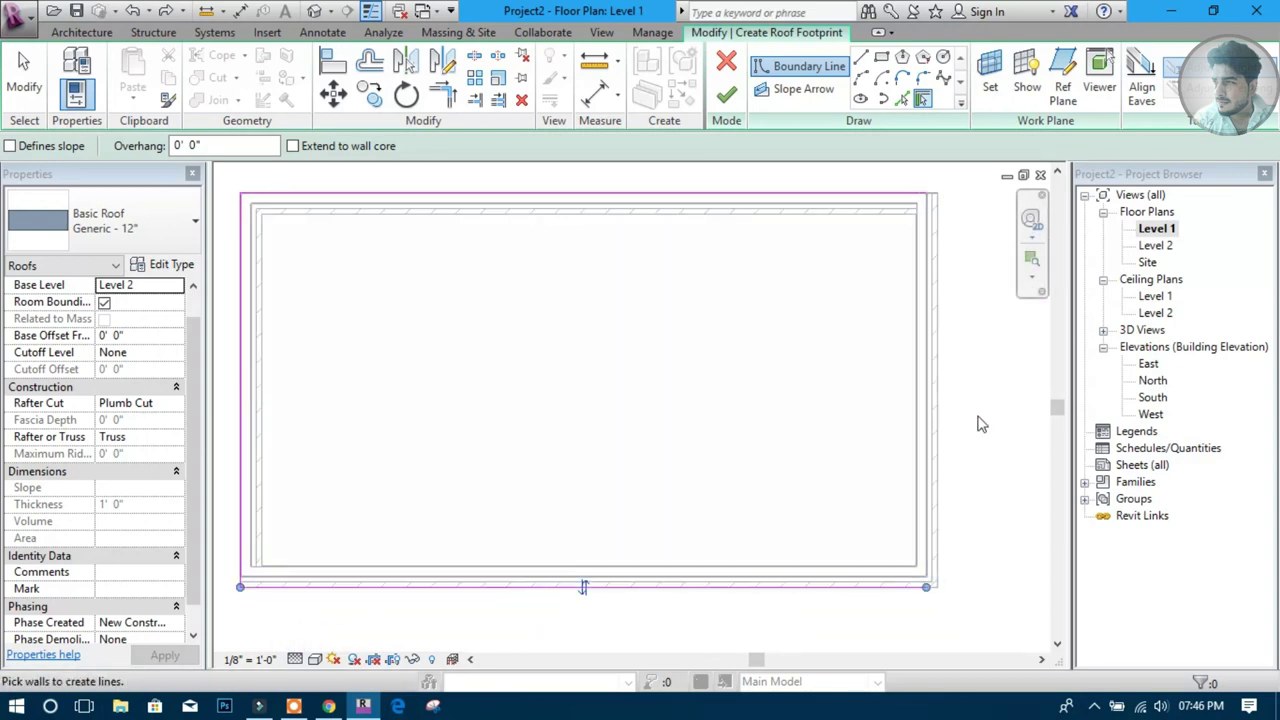
pyautogui.click(926, 410)
pyautogui.scroll(-1, 930, 400)
pyautogui.click(726, 93)
# Check the flat roof in the default 3D view, then reopen the Level 1 plan
pyautogui.click(314, 11)
pyautogui.click(714, 321)
pyautogui.scroll(-2, 760, 290)
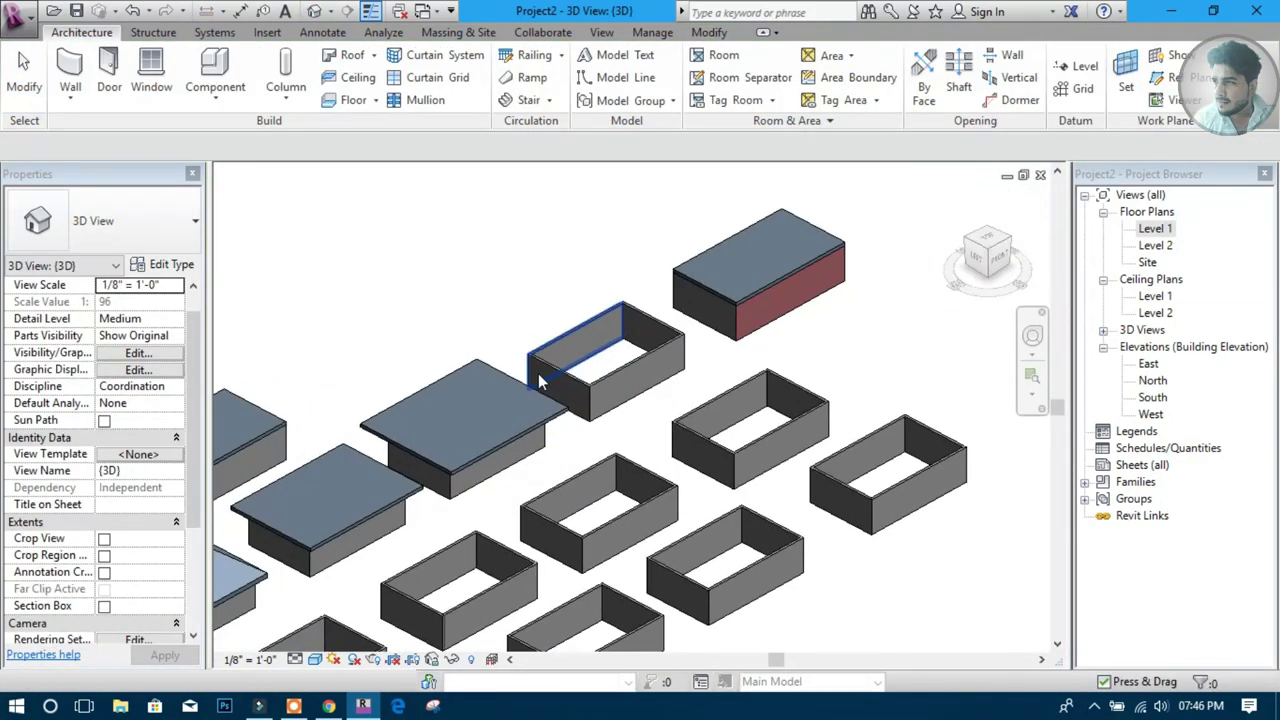
pyautogui.scroll(2, 801, 244)
pyautogui.scroll(3, 801, 244)
pyautogui.scroll(-3, 802, 252)
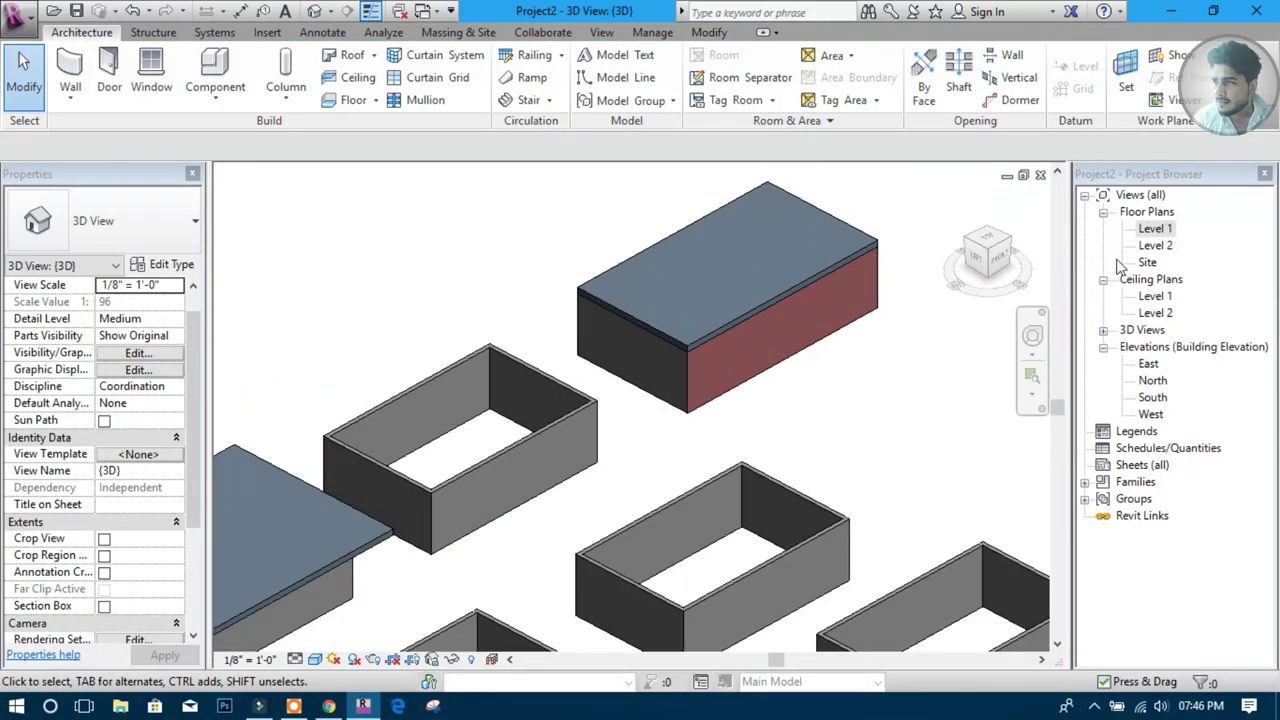
pyautogui.doubleClick(1155, 228)
pyautogui.scroll(-3, 508, 378)
pyautogui.scroll(-2, 537, 400)
pyautogui.scroll(2, 414, 500)
pyautogui.scroll(3, 478, 388)
pyautogui.scroll(1, 478, 389)
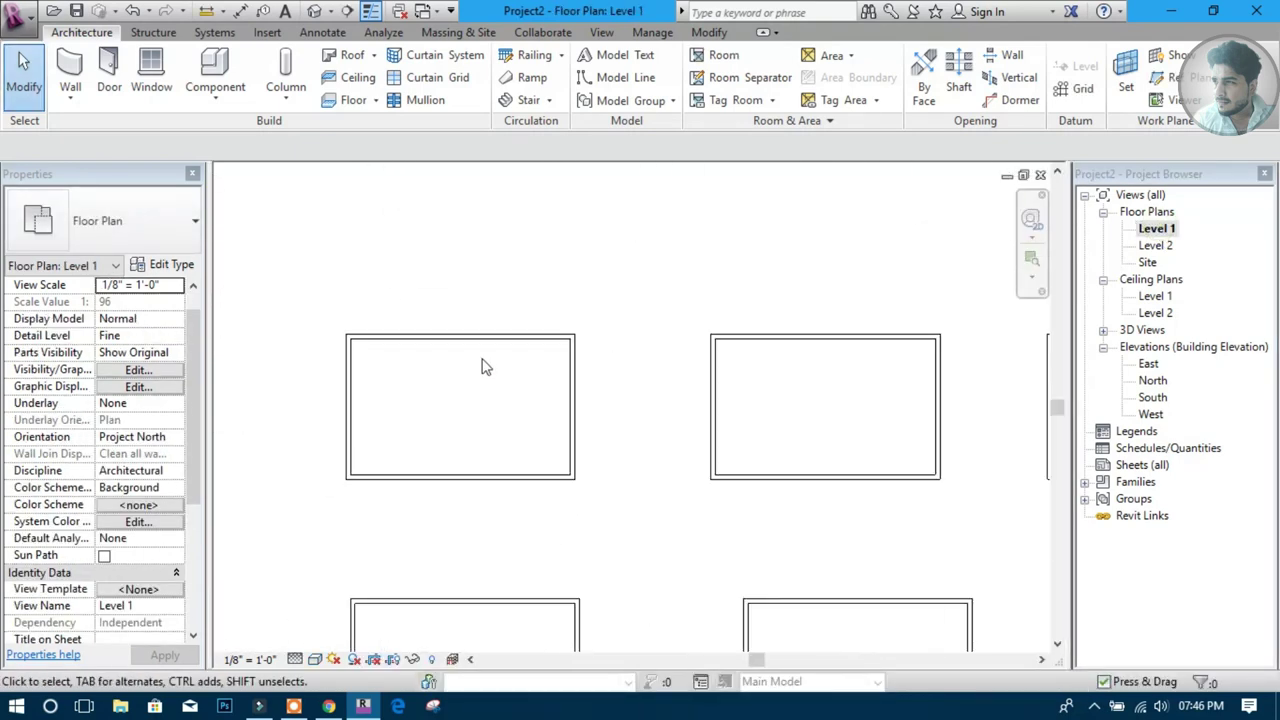
# Start a Level 2 footprint roof and draw a rectangular boundary around the upper-left box
pyautogui.click(375, 57)
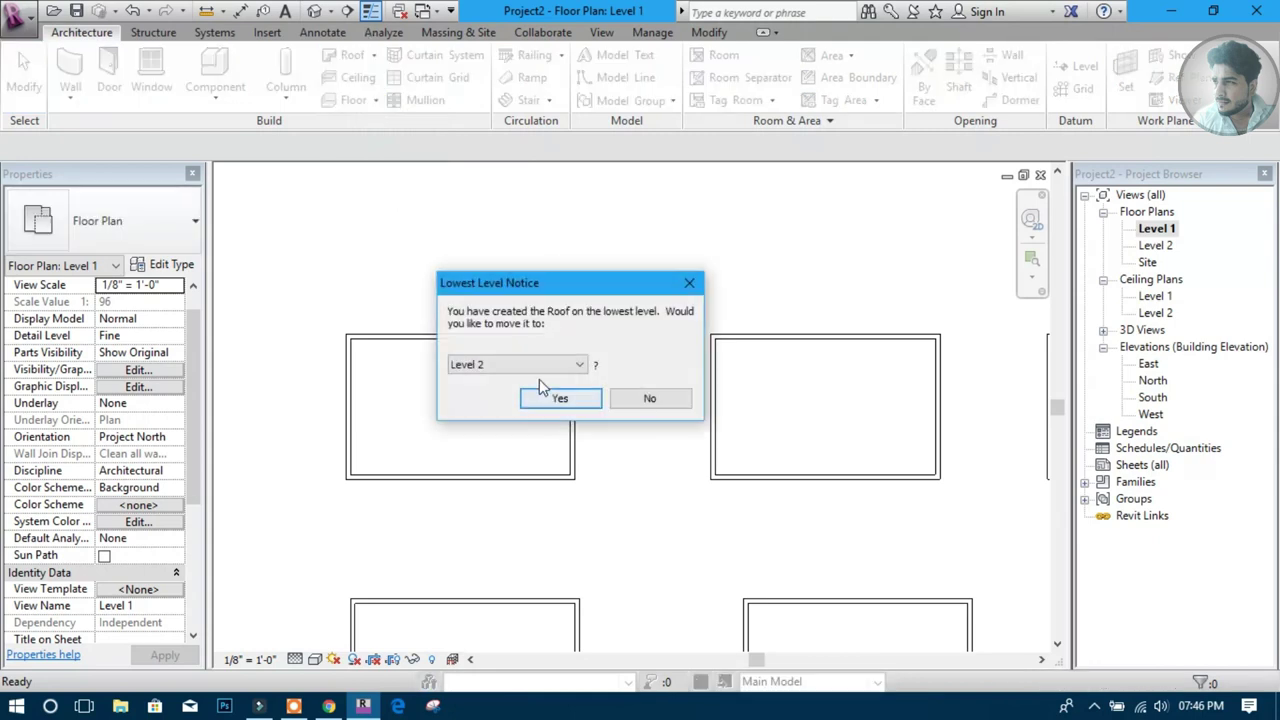
pyautogui.click(556, 398)
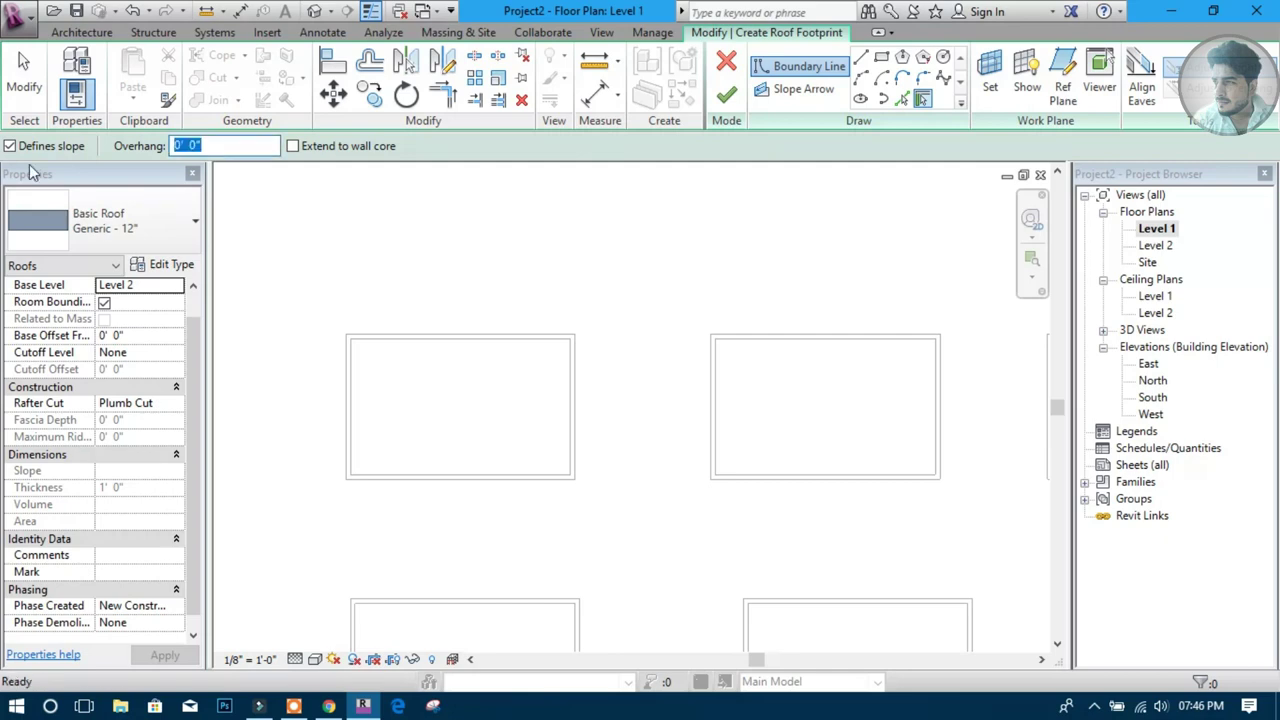
pyautogui.click(881, 58)
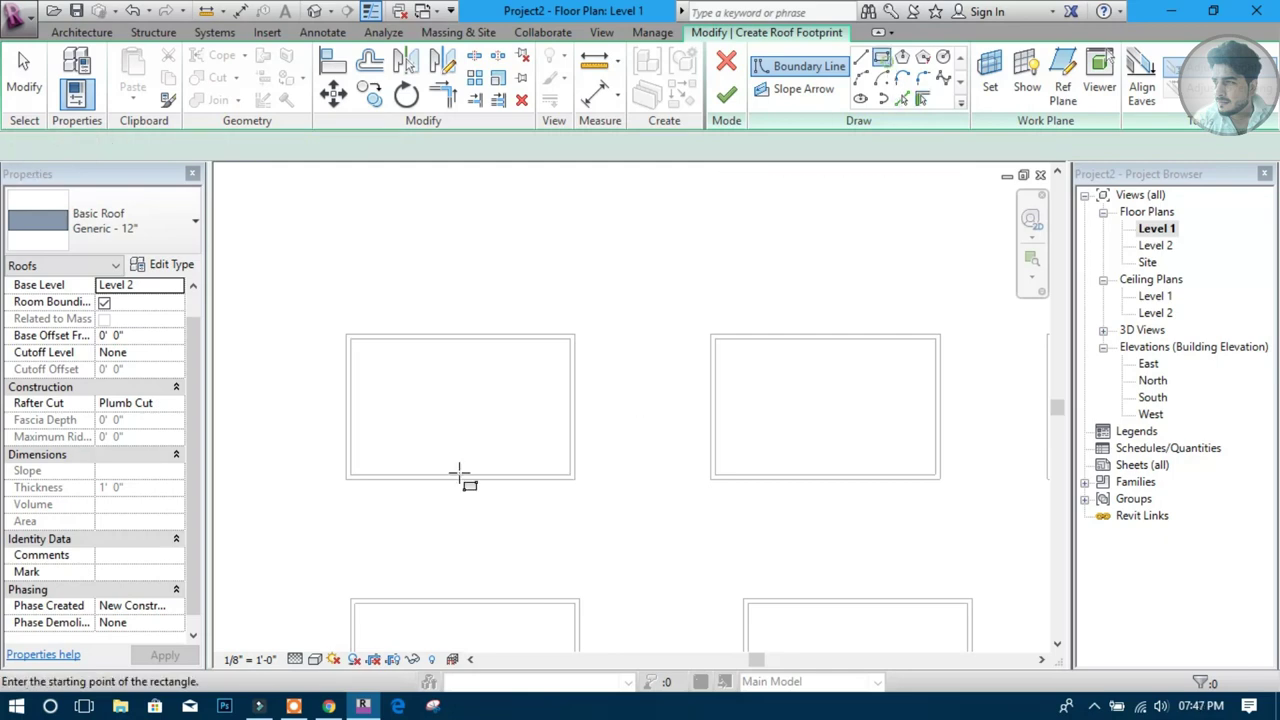
pyautogui.click(347, 336)
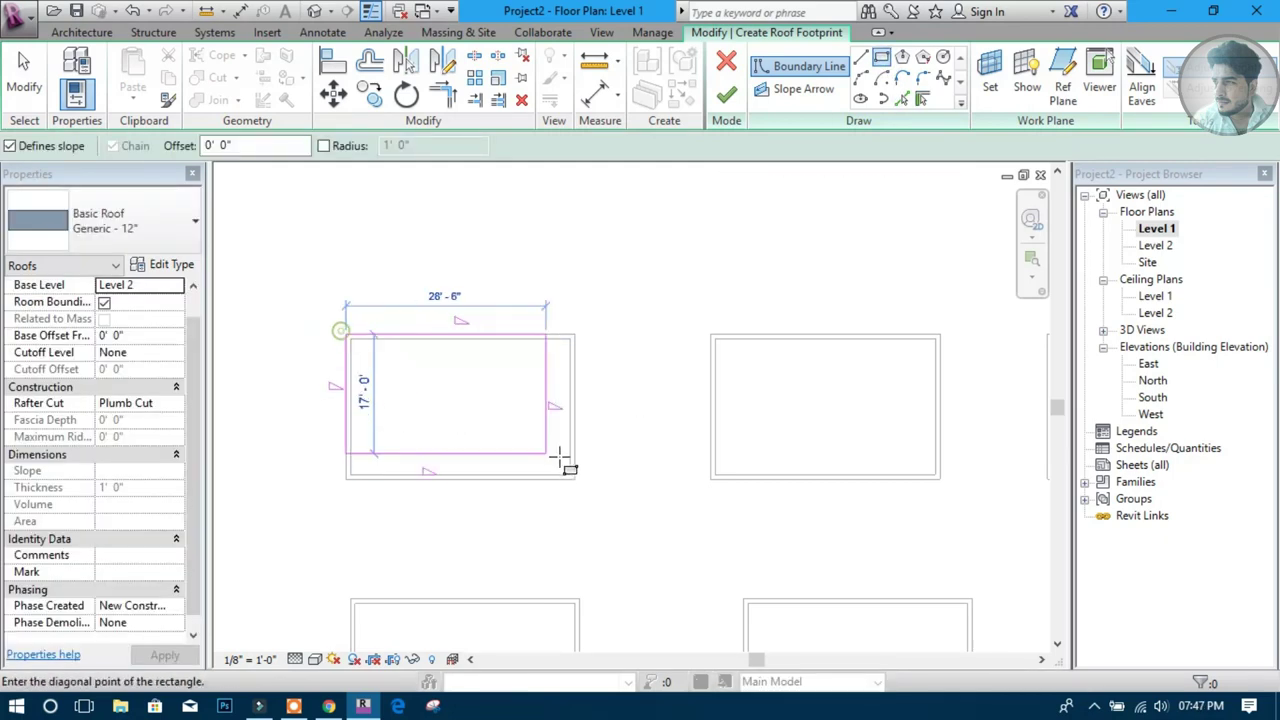
pyautogui.click(575, 478)
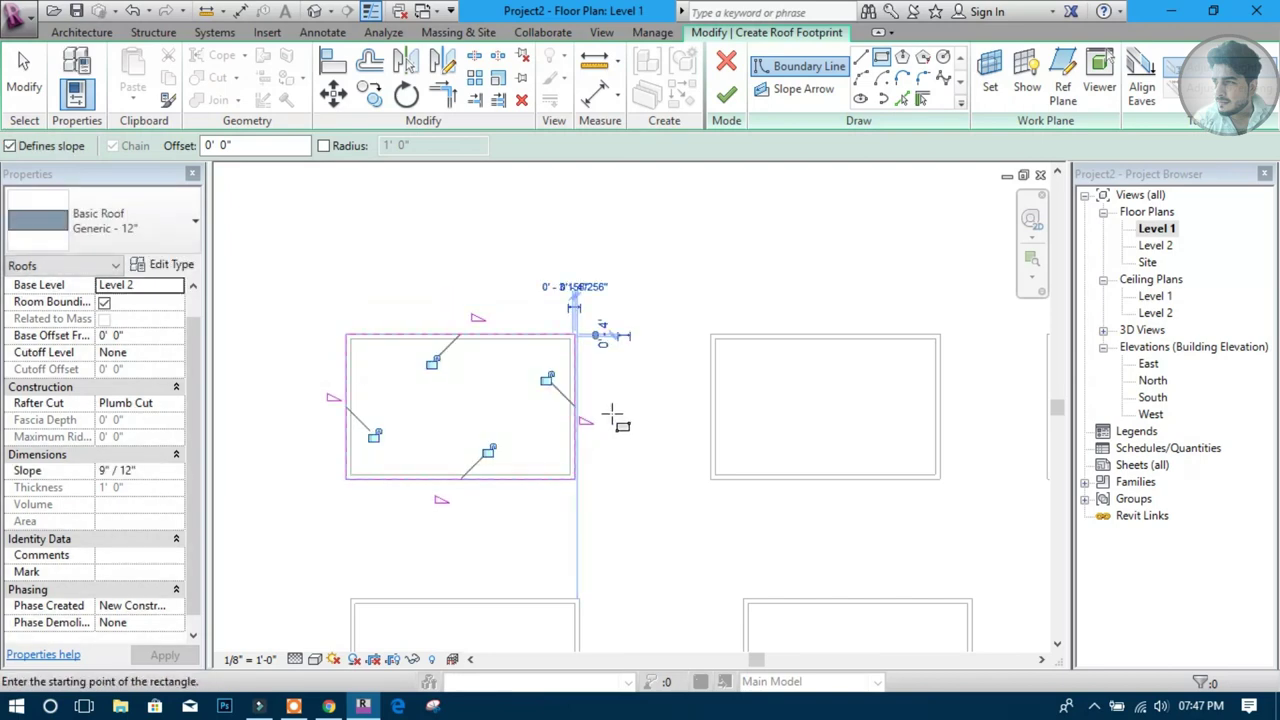
pyautogui.press('Escape')
pyautogui.press('Escape')
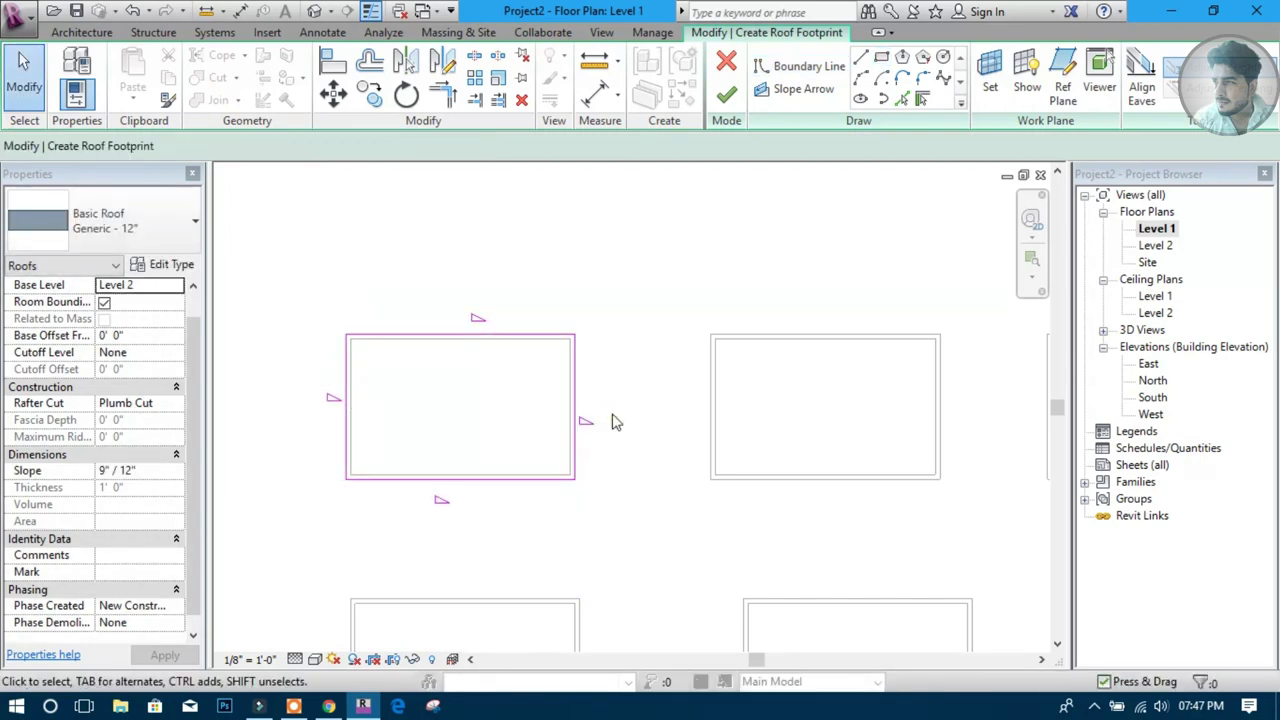
# Select and delete the four 9"/12" sloped boundary lines
pyautogui.moveTo(320, 309); pyautogui.dragTo(622, 515)
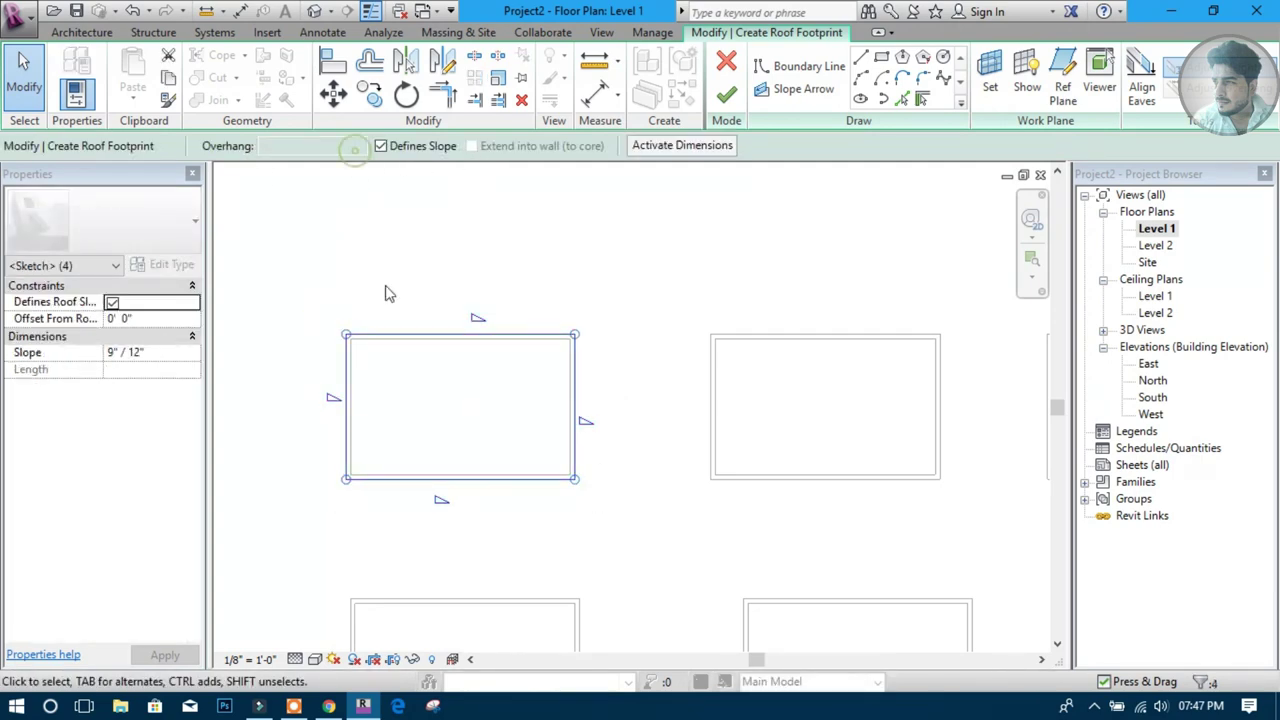
pyautogui.click(600, 363)
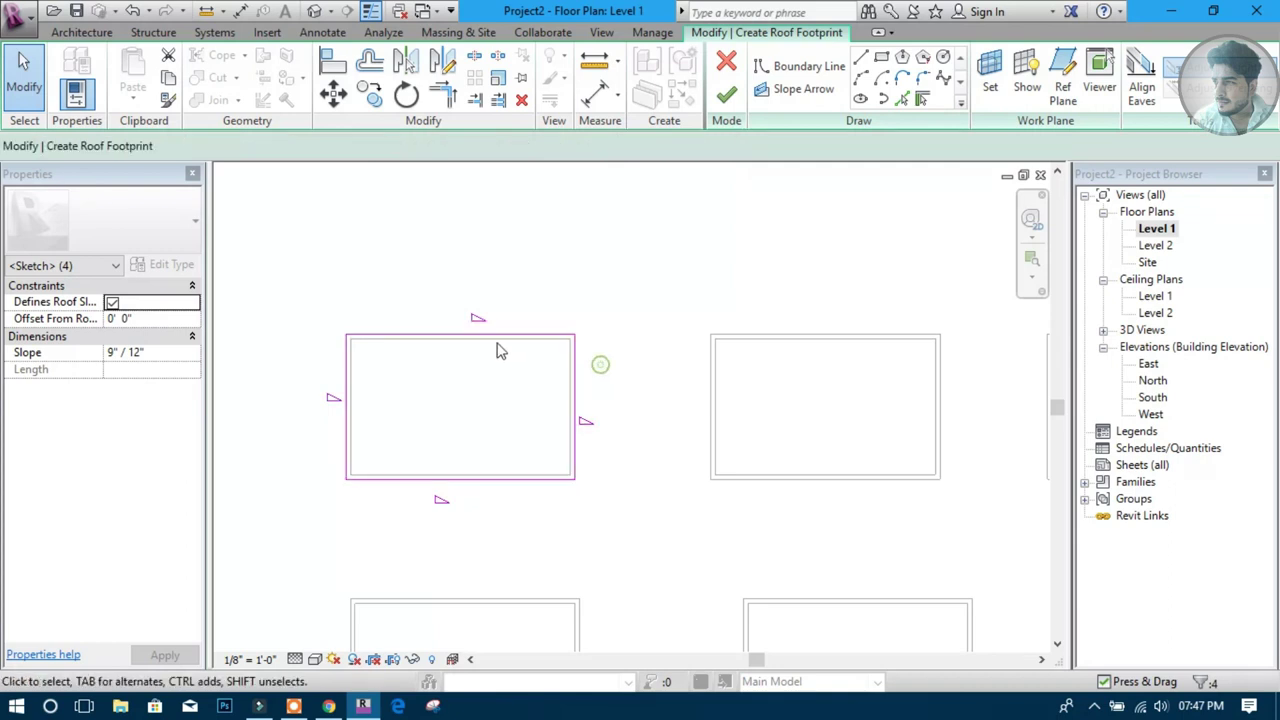
pyautogui.click(493, 335)
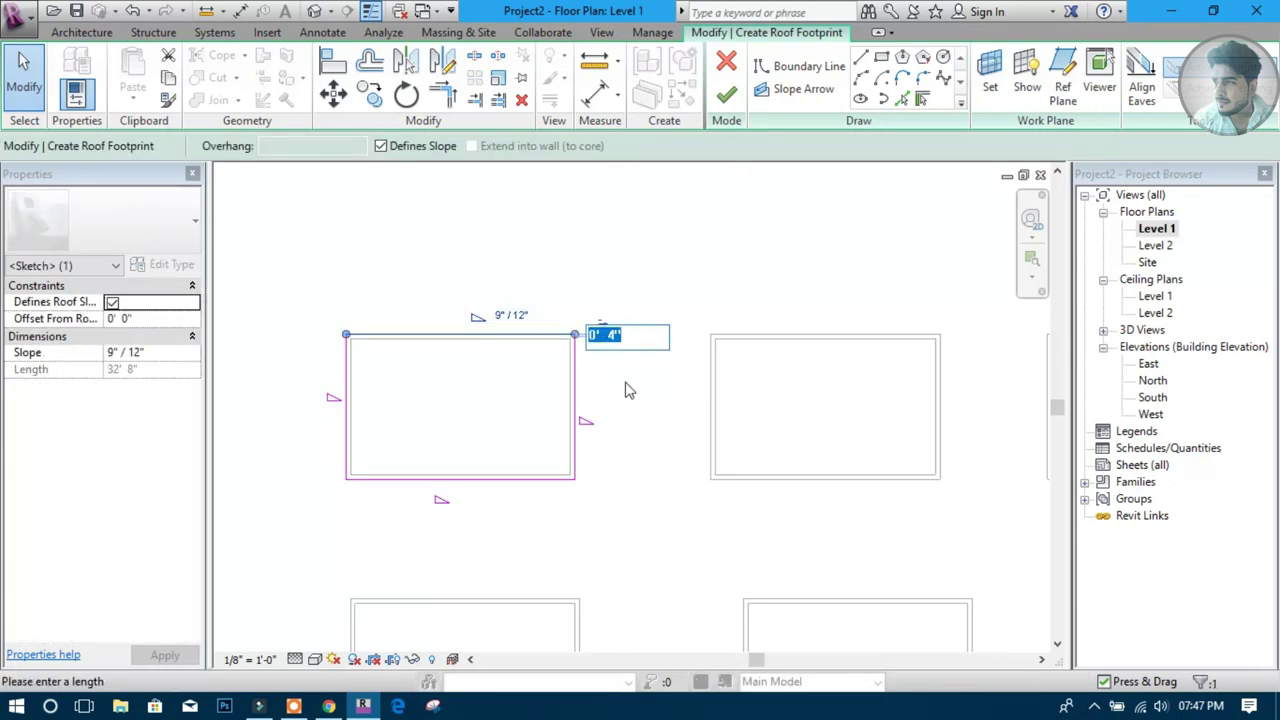
pyautogui.press('Return')
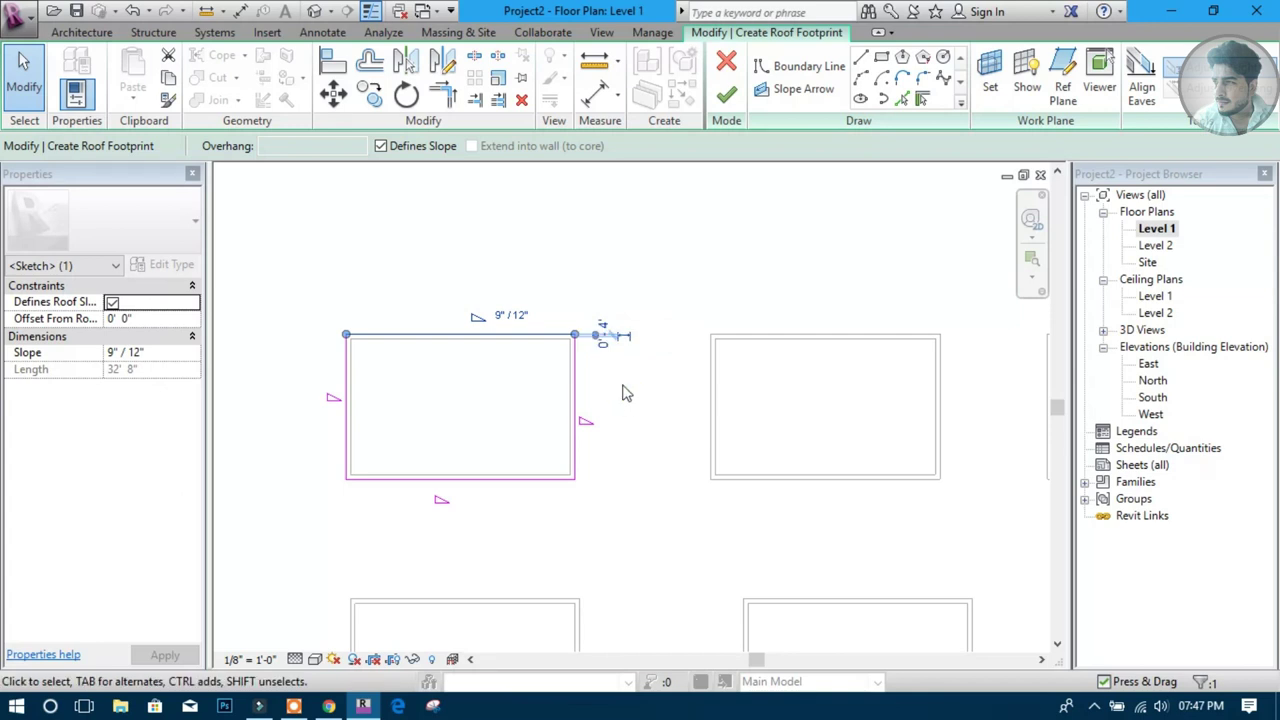
pyautogui.moveTo(629, 286); pyautogui.dragTo(314, 514)
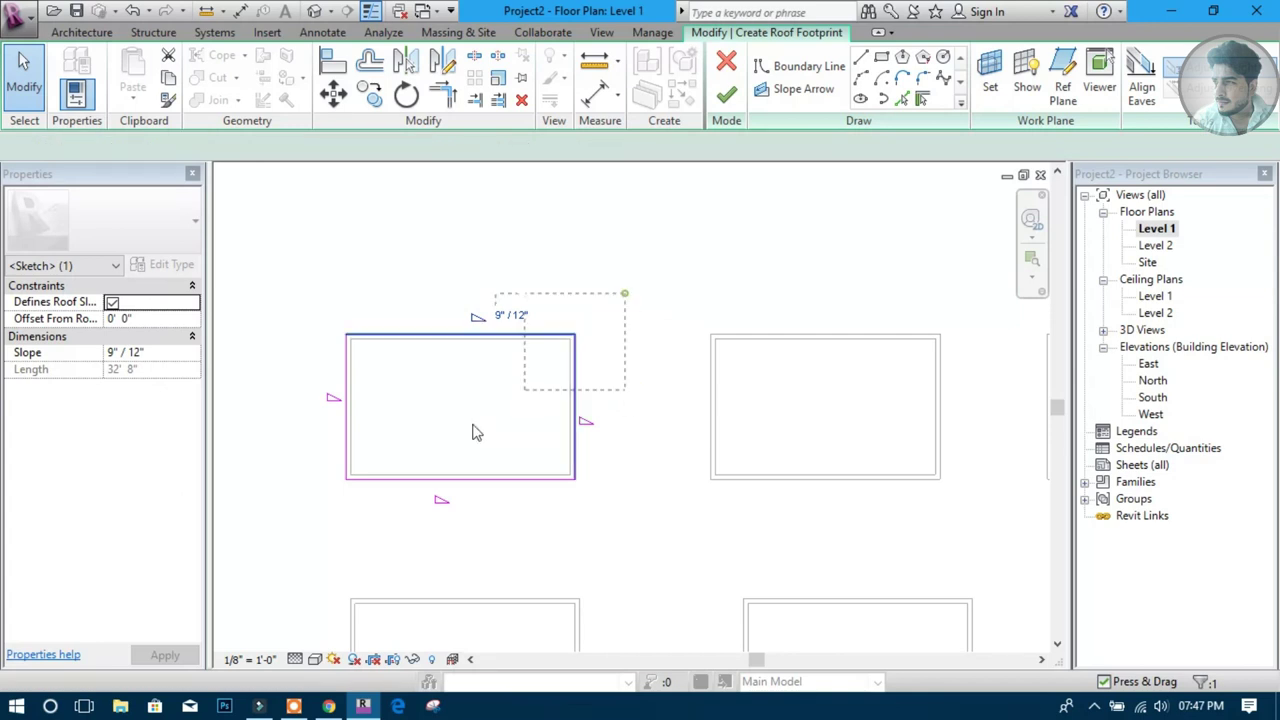
pyautogui.click(881, 57)
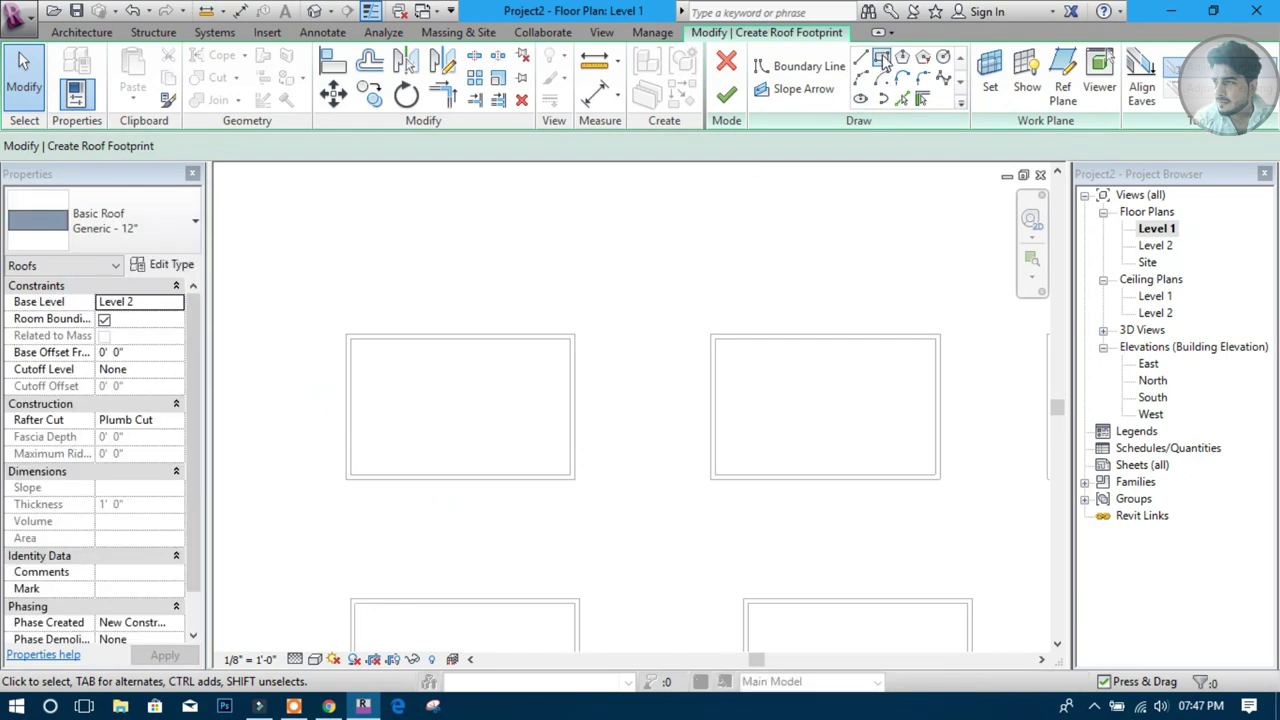
# Draw a rectangular roof boundary with a 2' offset around the upper-left enclosure
pyautogui.write('2')
pyautogui.click(347, 337)
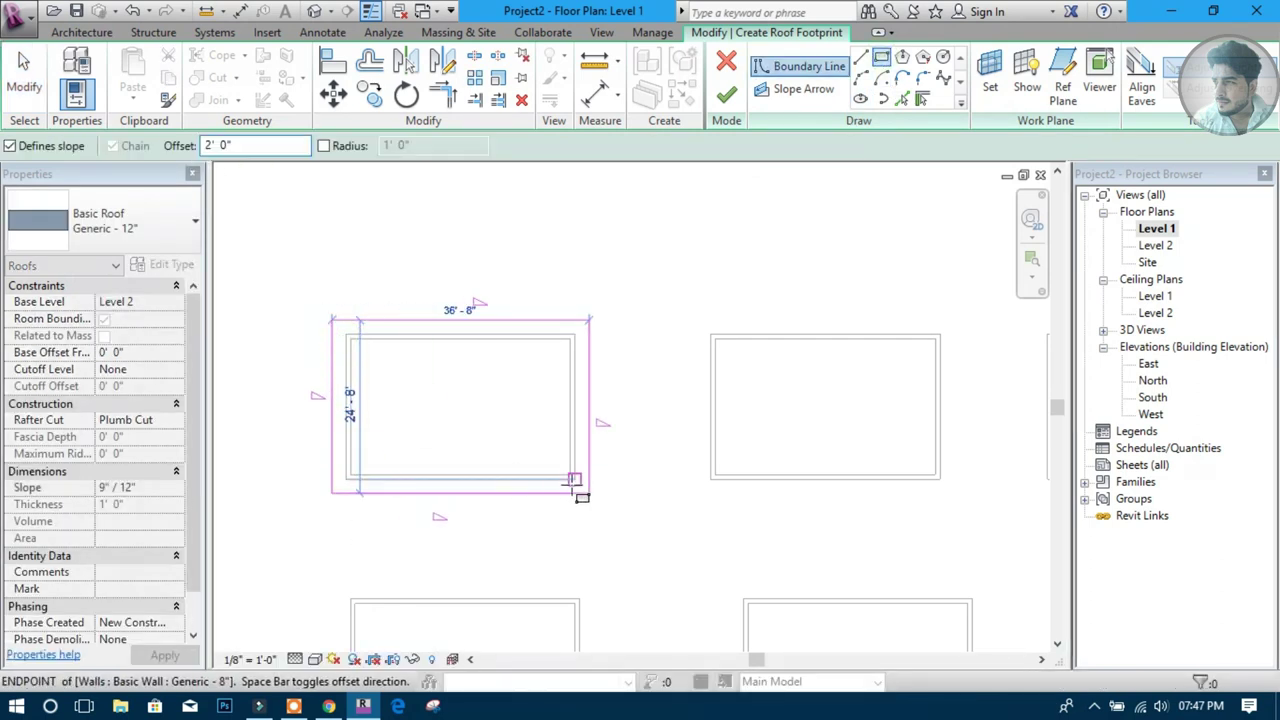
pyautogui.click(574, 480)
pyautogui.press('Escape')
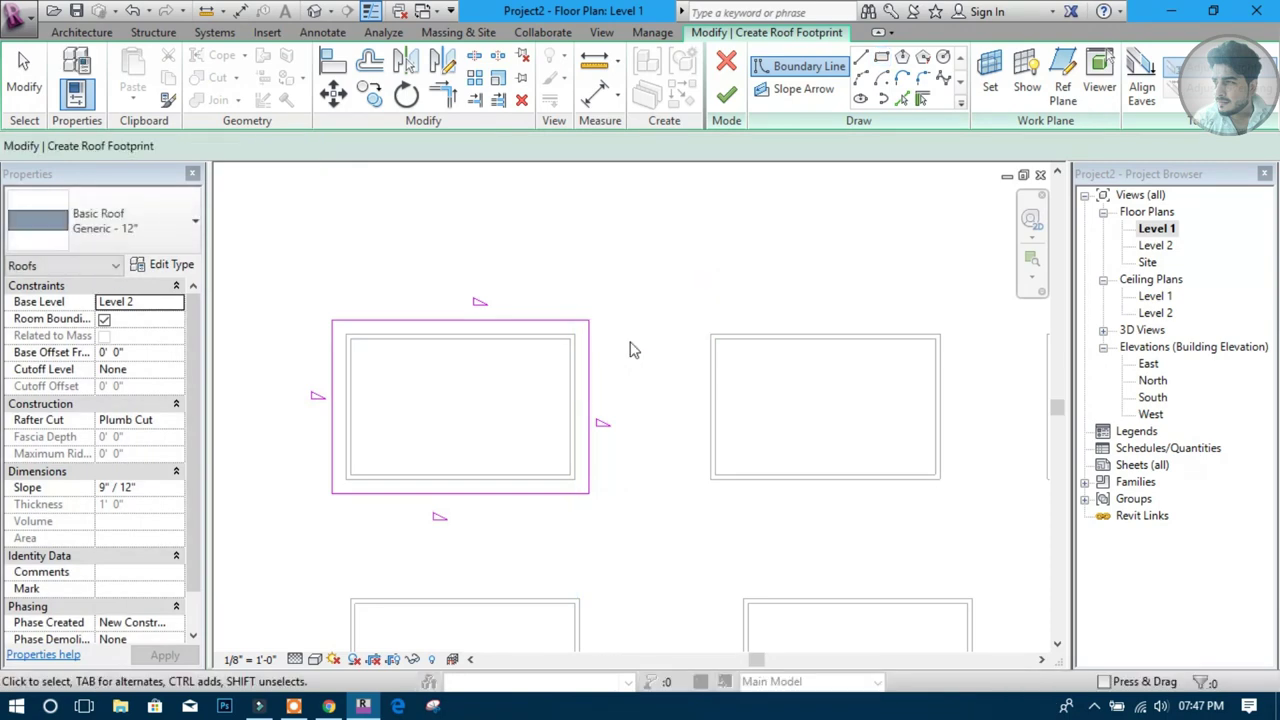
pyautogui.press('Escape')
pyautogui.scroll(1, 490, 340)
pyautogui.moveTo(492, 340); pyautogui.dragTo(517, 311, button='middle')
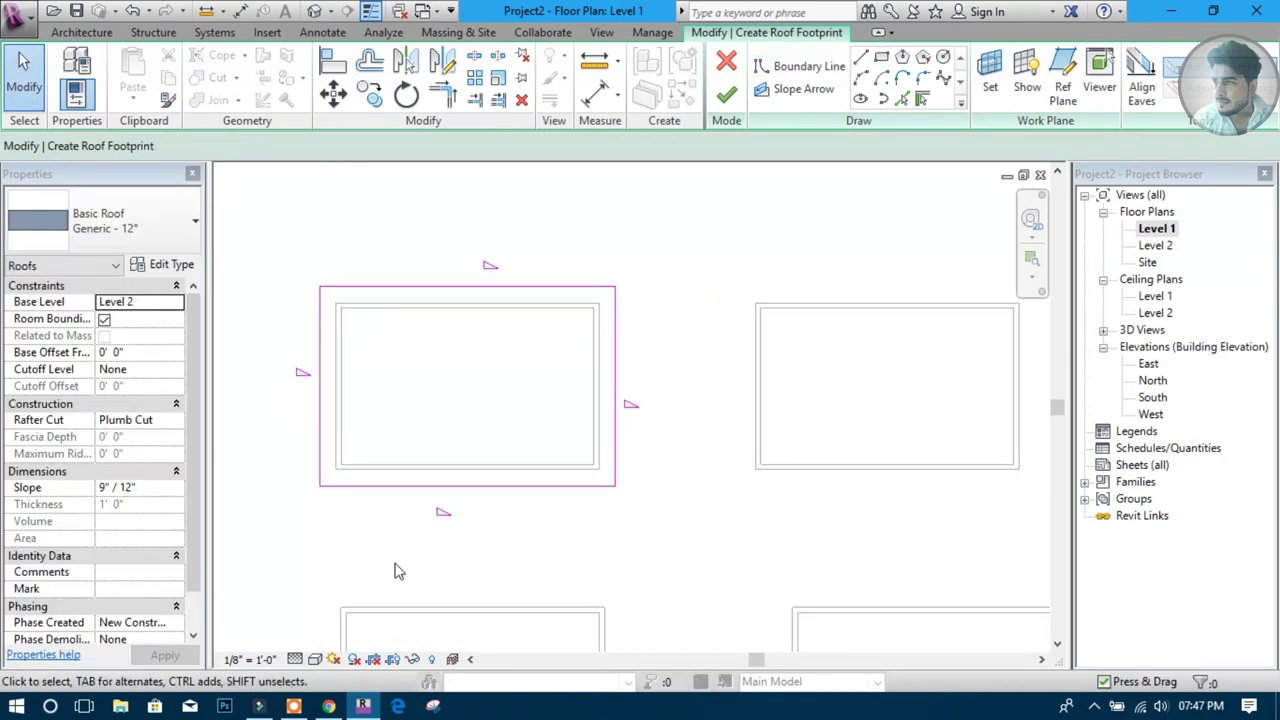
# Uncheck Defines Slope on the right edge and finish the gable-end roof
pyautogui.click(618, 358)
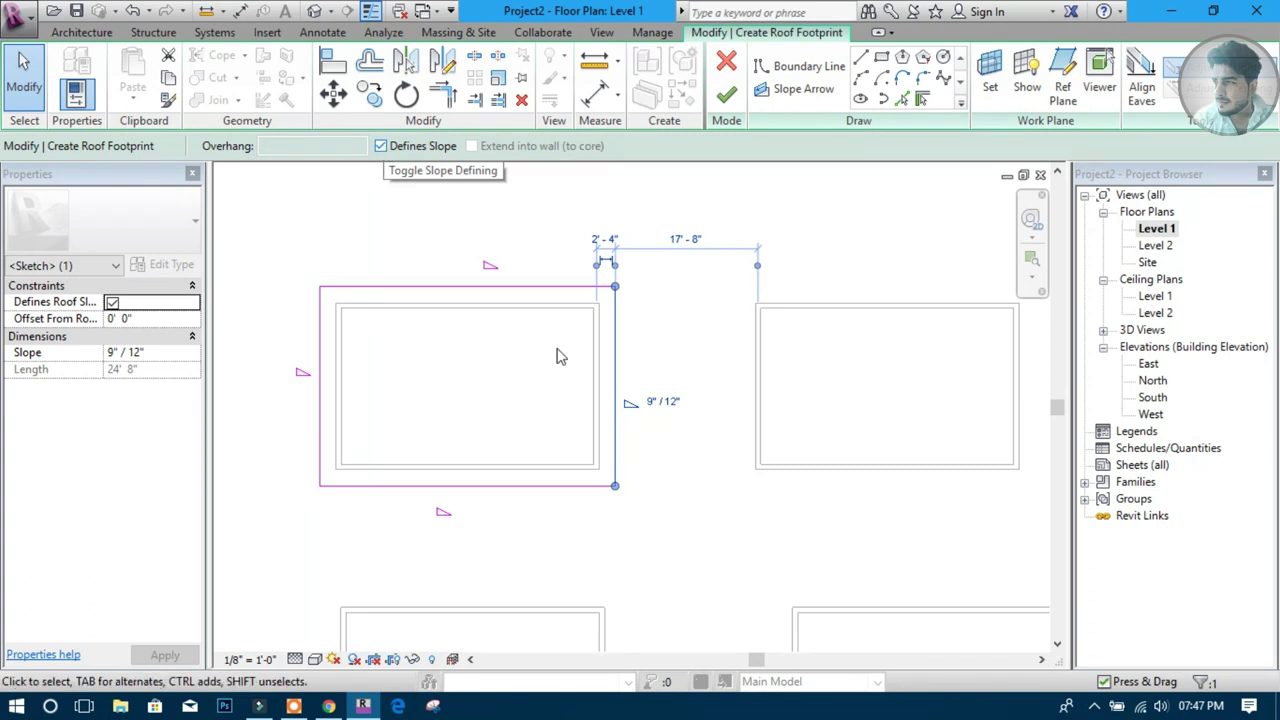
pyautogui.click(380, 146)
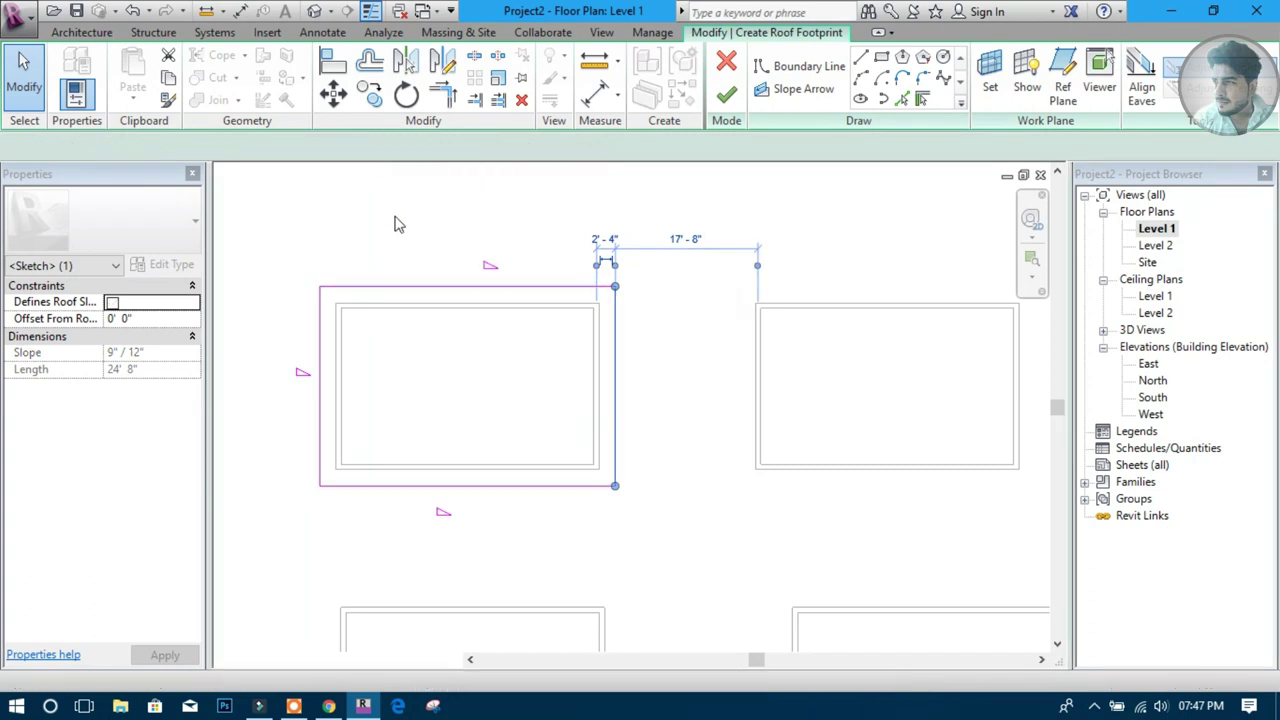
pyautogui.click(623, 421)
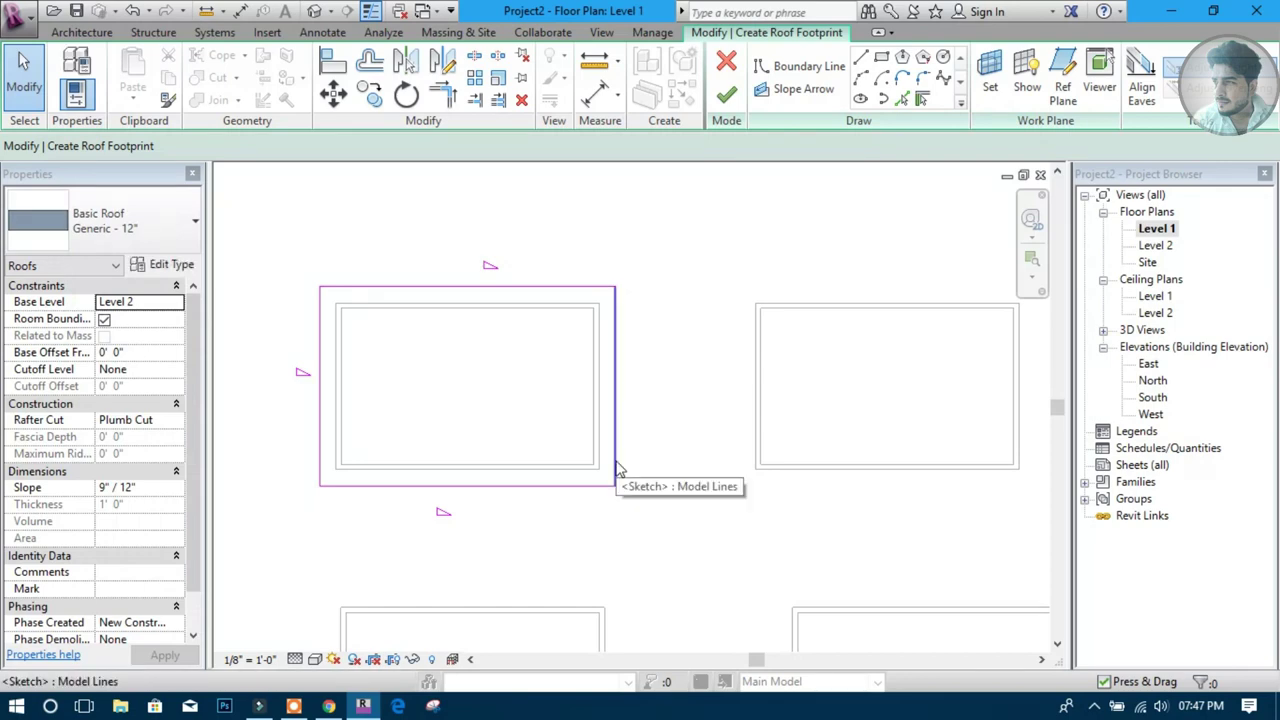
pyautogui.moveTo(293, 706)
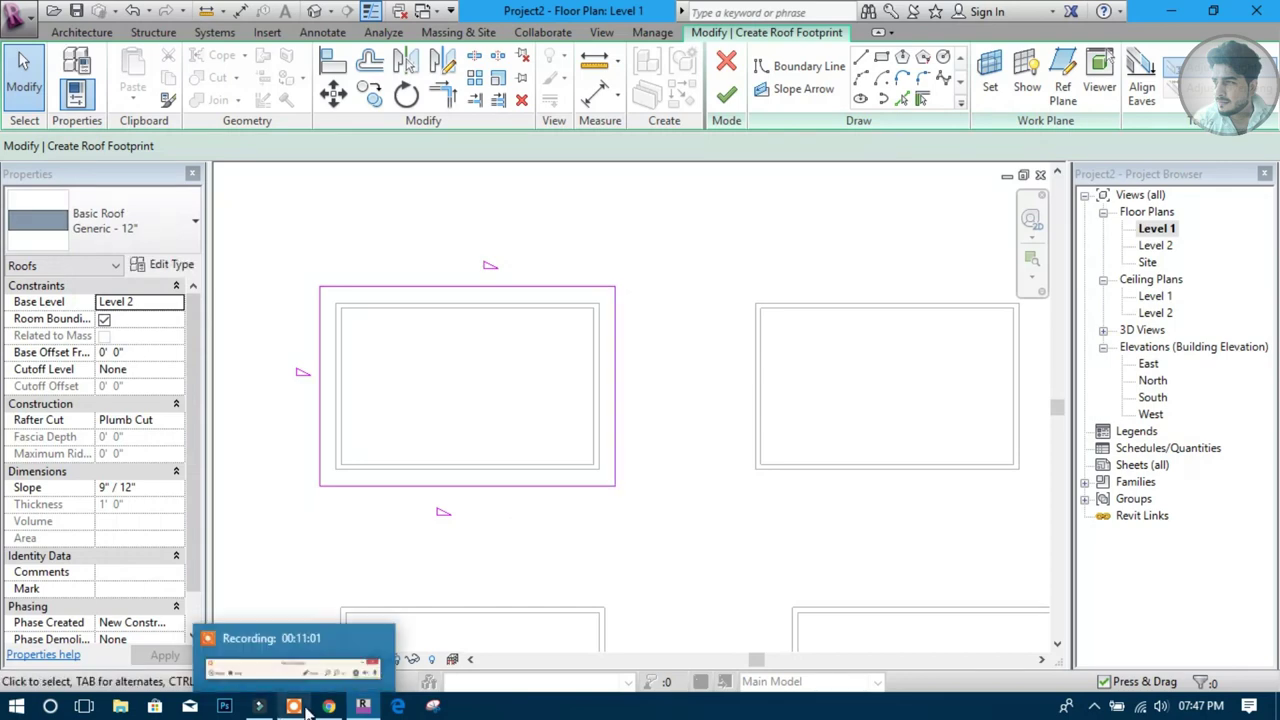
pyautogui.click(726, 92)
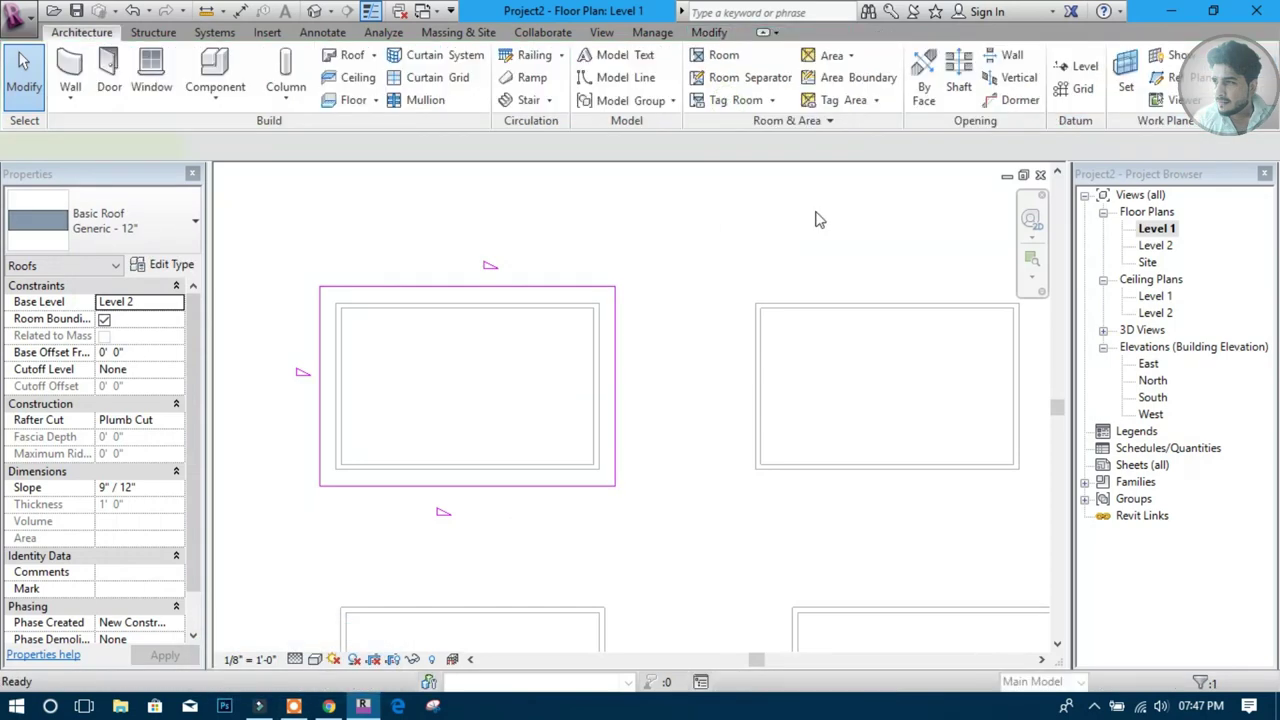
pyautogui.click(316, 11)
pyautogui.scroll(-3, 748, 523)
pyautogui.keyDown('shift'); pyautogui.moveTo(724, 405); pyautogui.dragTo(749, 457, button='middle'); pyautogui.keyUp('shift')
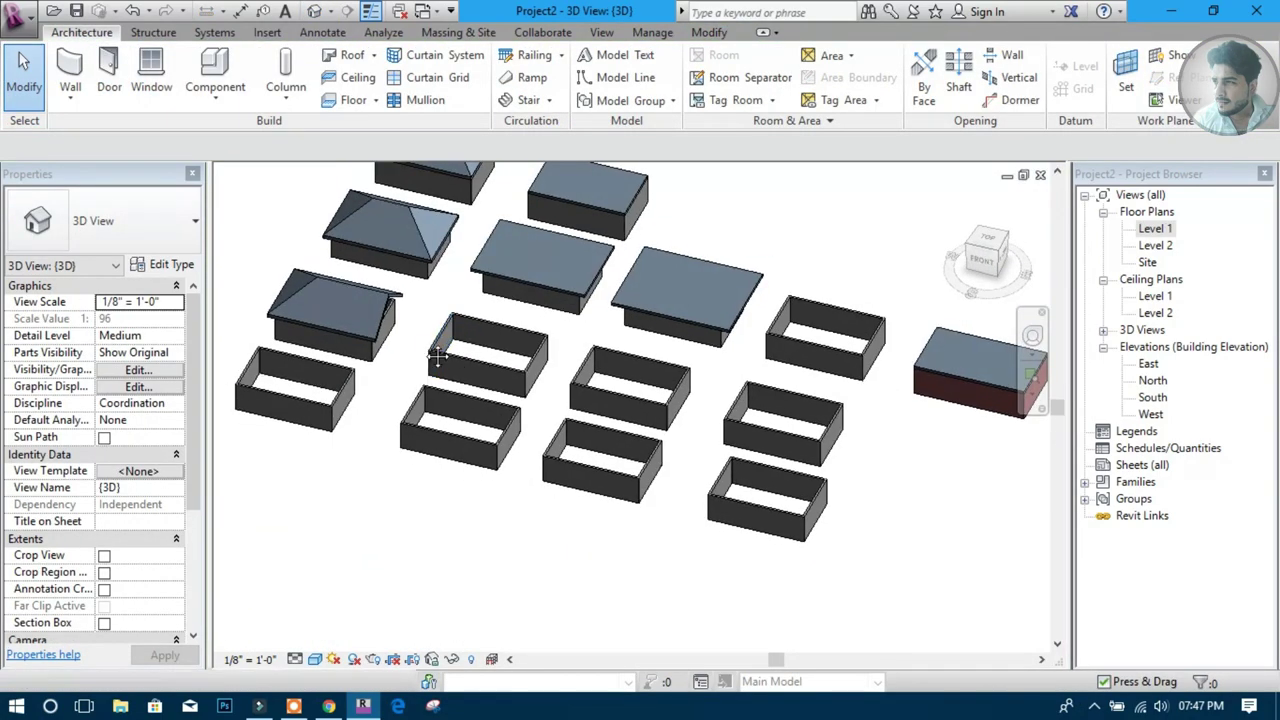
pyautogui.scroll(2, 749, 457)
pyautogui.scroll(3, 607, 445)
pyautogui.moveTo(607, 445)
pyautogui.keyDown('shift'); pyautogui.mouseDown(button='middle')
pyautogui.moveTo(523, 371)
pyautogui.moveTo(623, 511)
pyautogui.mouseUp(button='middle'); pyautogui.keyUp('shift')
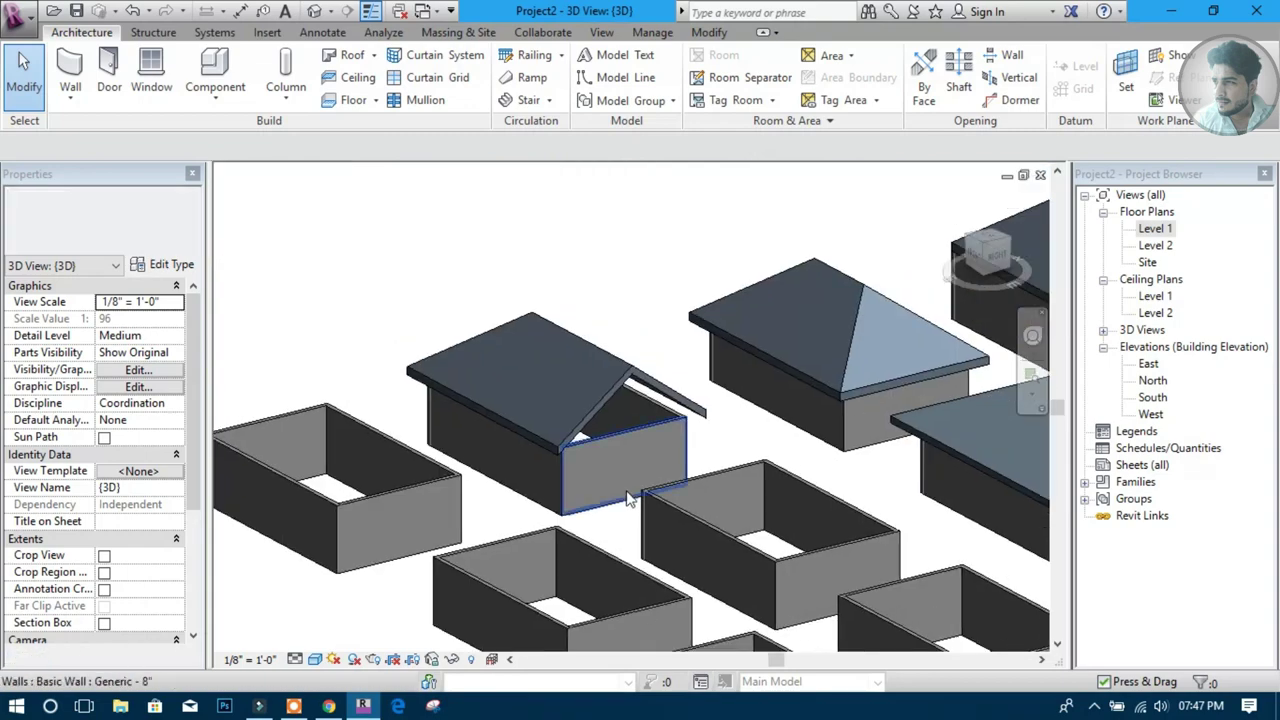
pyautogui.scroll(3, 634, 368)
pyautogui.scroll(-3, 640, 362)
pyautogui.moveTo(640, 362)
pyautogui.keyDown('shift'); pyautogui.mouseDown(button='middle')
pyautogui.moveTo(760, 380)
pyautogui.moveTo(1012, 330)
pyautogui.mouseUp(button='middle'); pyautogui.keyUp('shift')
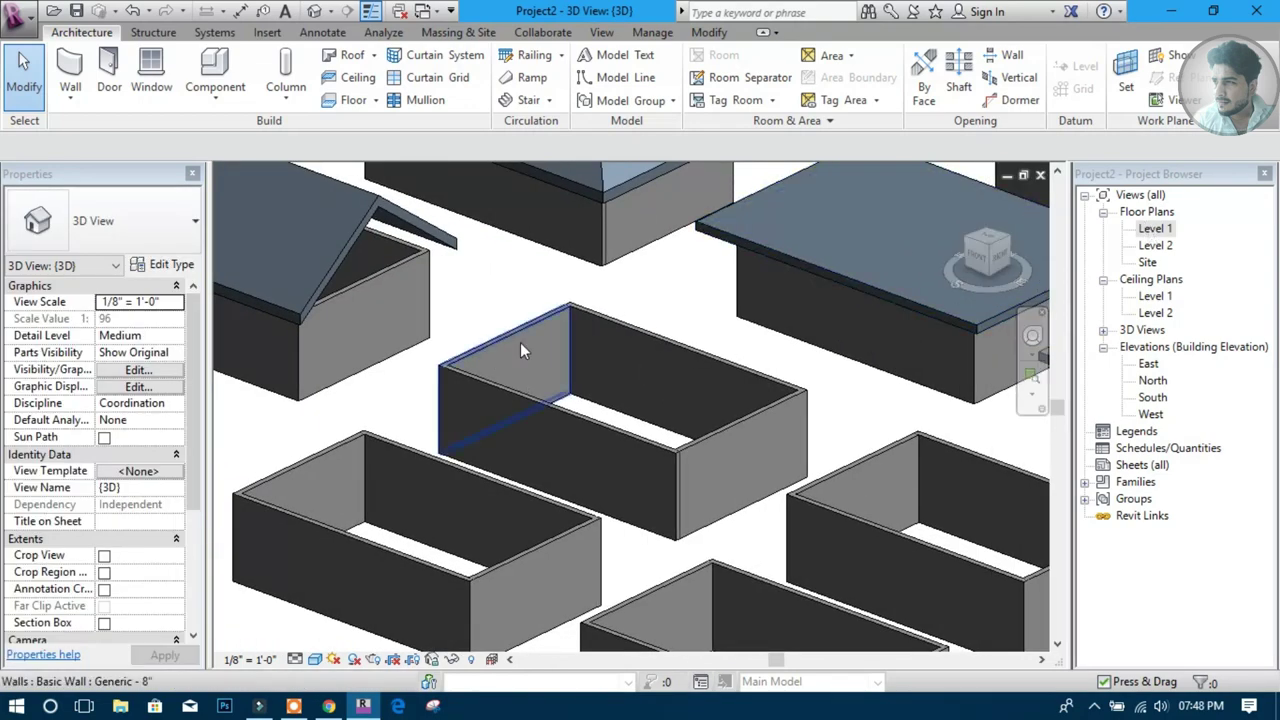
pyautogui.keyDown('shift'); pyautogui.moveTo(535, 392); pyautogui.dragTo(575, 370, button='middle'); pyautogui.keyUp('shift')
pyautogui.scroll(3, 575, 370)
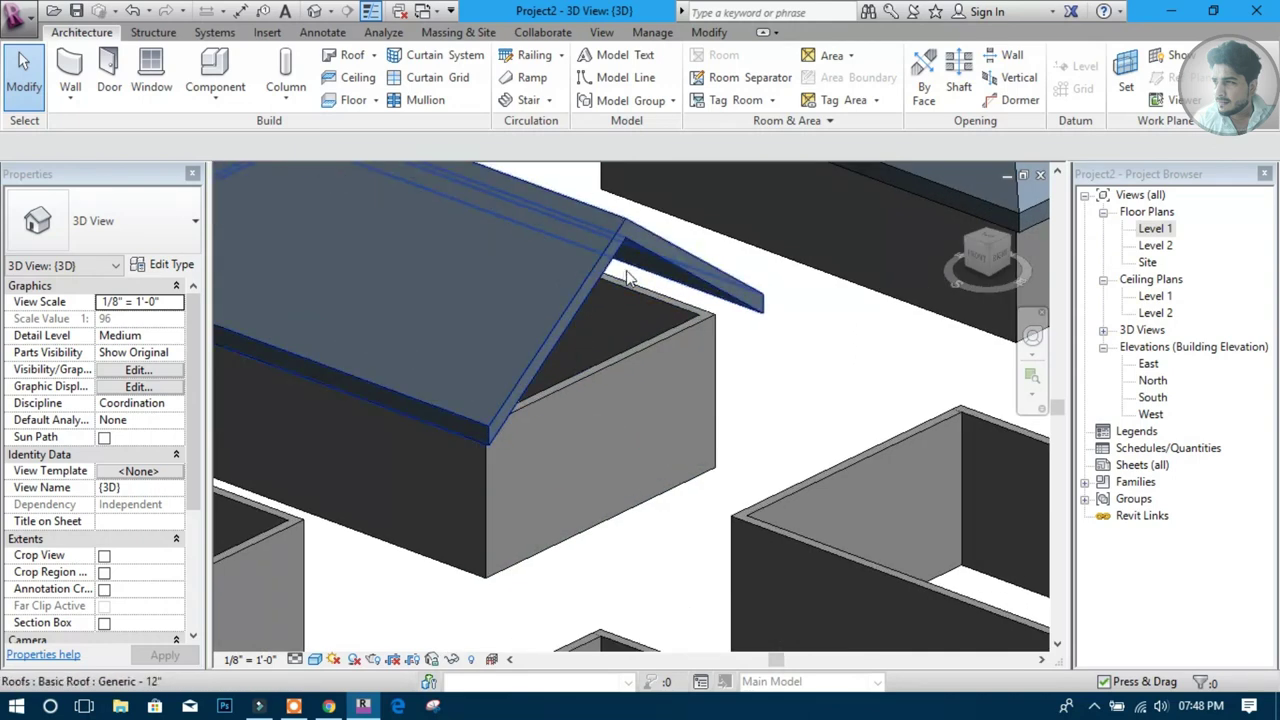
pyautogui.scroll(-2, 529, 401)
pyautogui.scroll(-3, 667, 457)
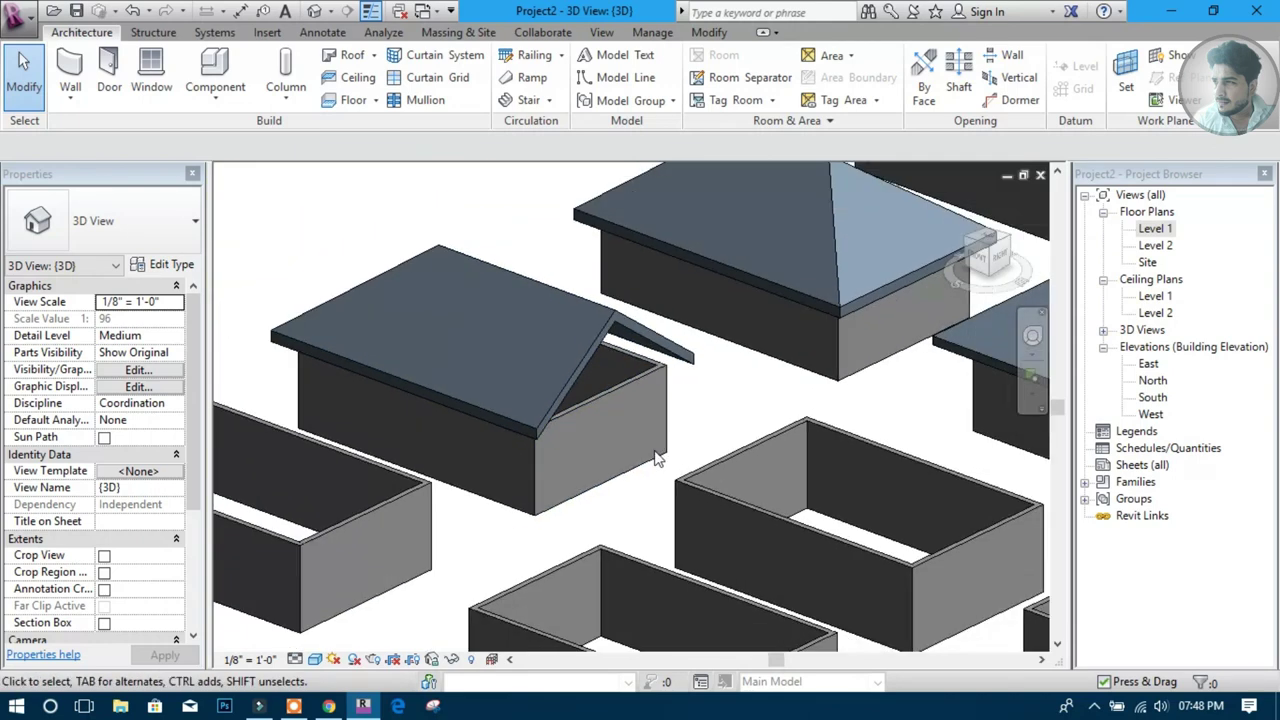
pyautogui.scroll(1, 900, 330)
pyautogui.doubleClick(1155, 229)
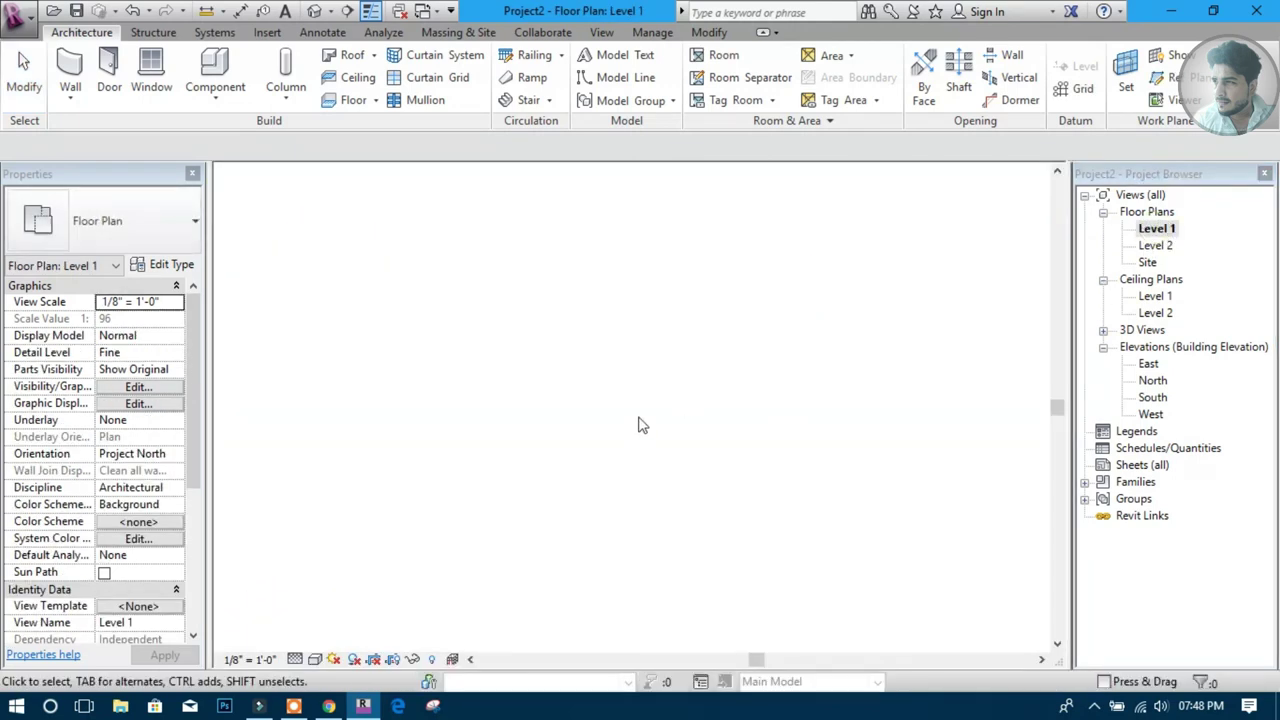
# Change the Level 1 View Range cut plane offset so the roofs show in plan
pyautogui.scroll(-2, 640, 423)
pyautogui.scroll(-2, 717, 489)
pyautogui.moveTo(717, 489); pyautogui.dragTo(486, 280, button='middle')
pyautogui.scroll(1, 354, 286)
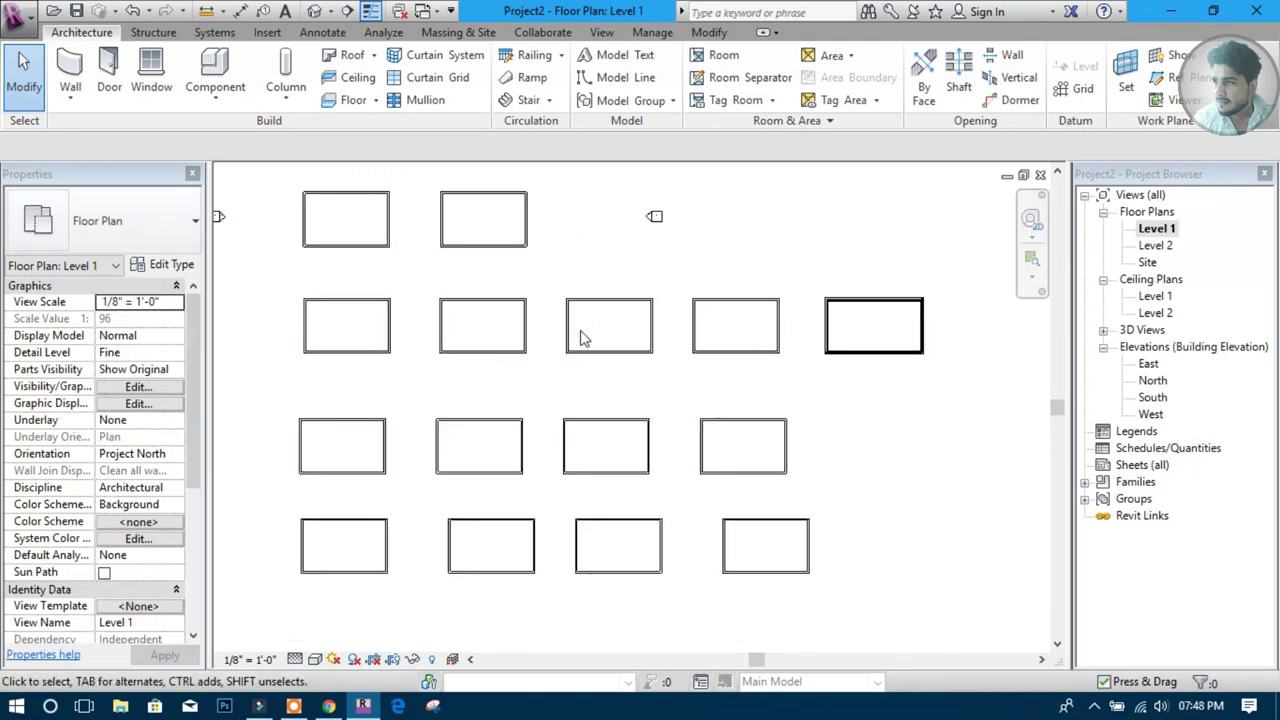
pyautogui.moveTo(193, 382); pyautogui.dragTo(193, 520)
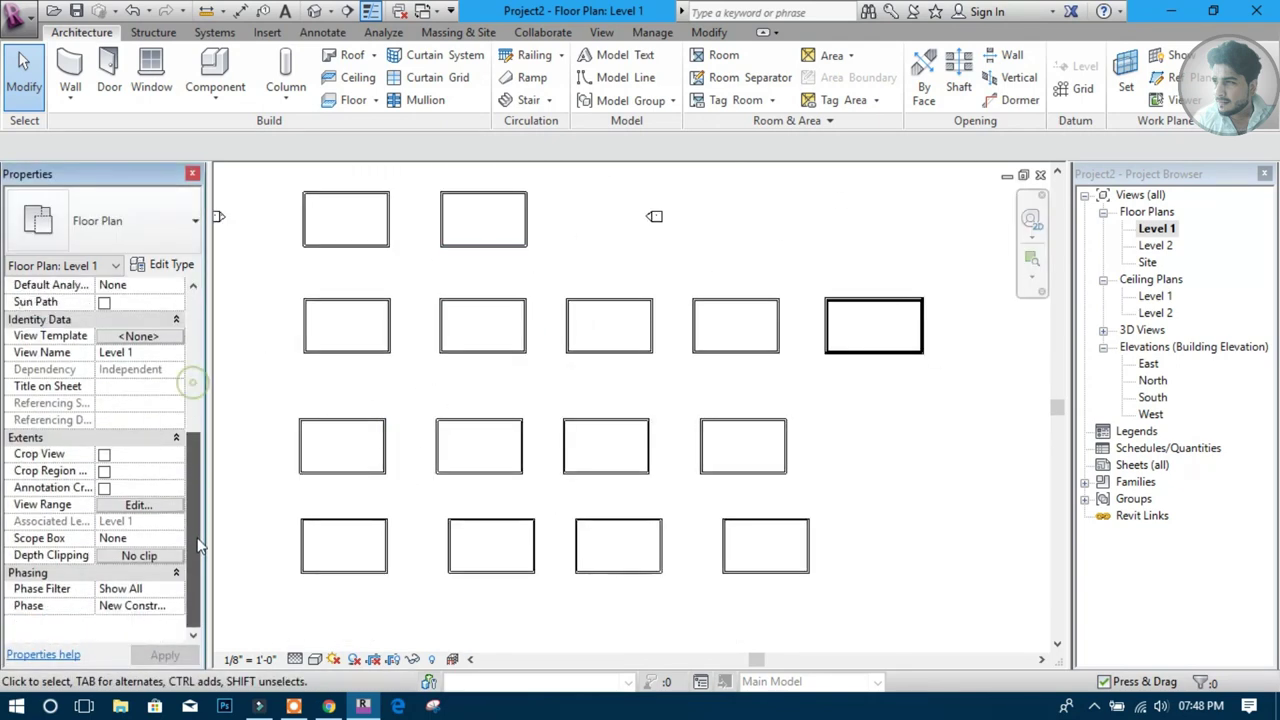
pyautogui.click(138, 504)
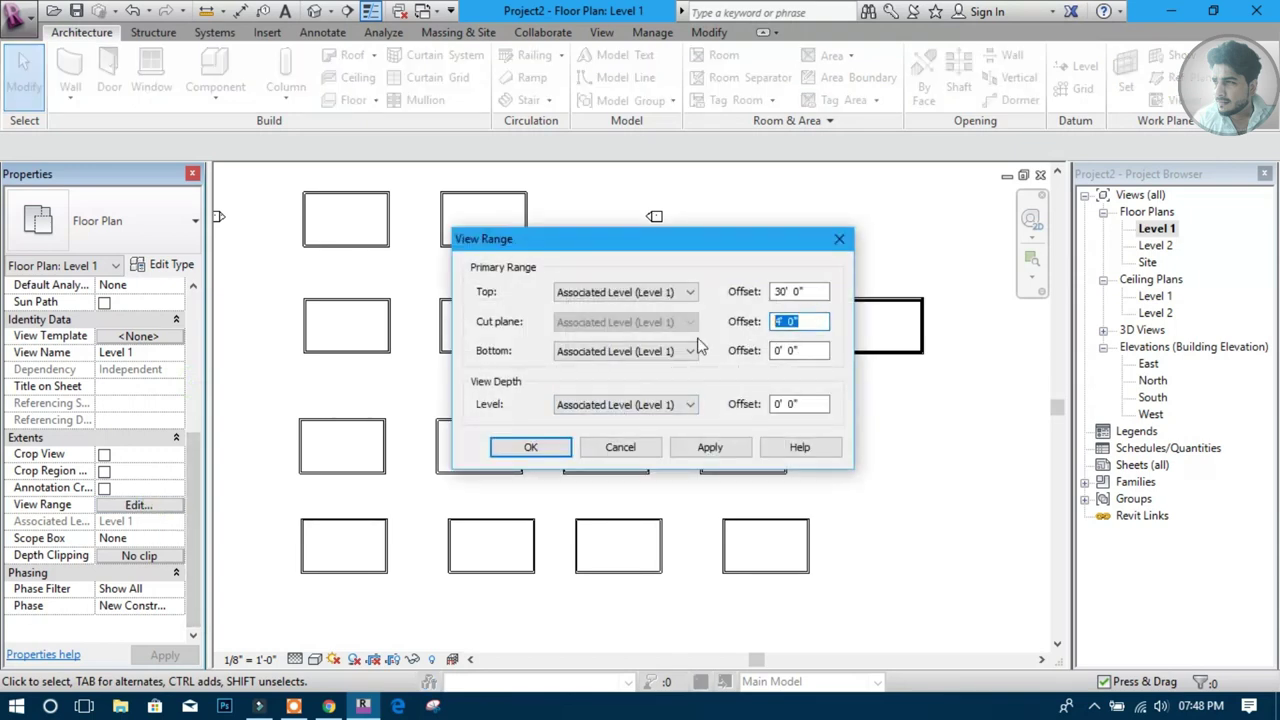
pyautogui.click(522, 449)
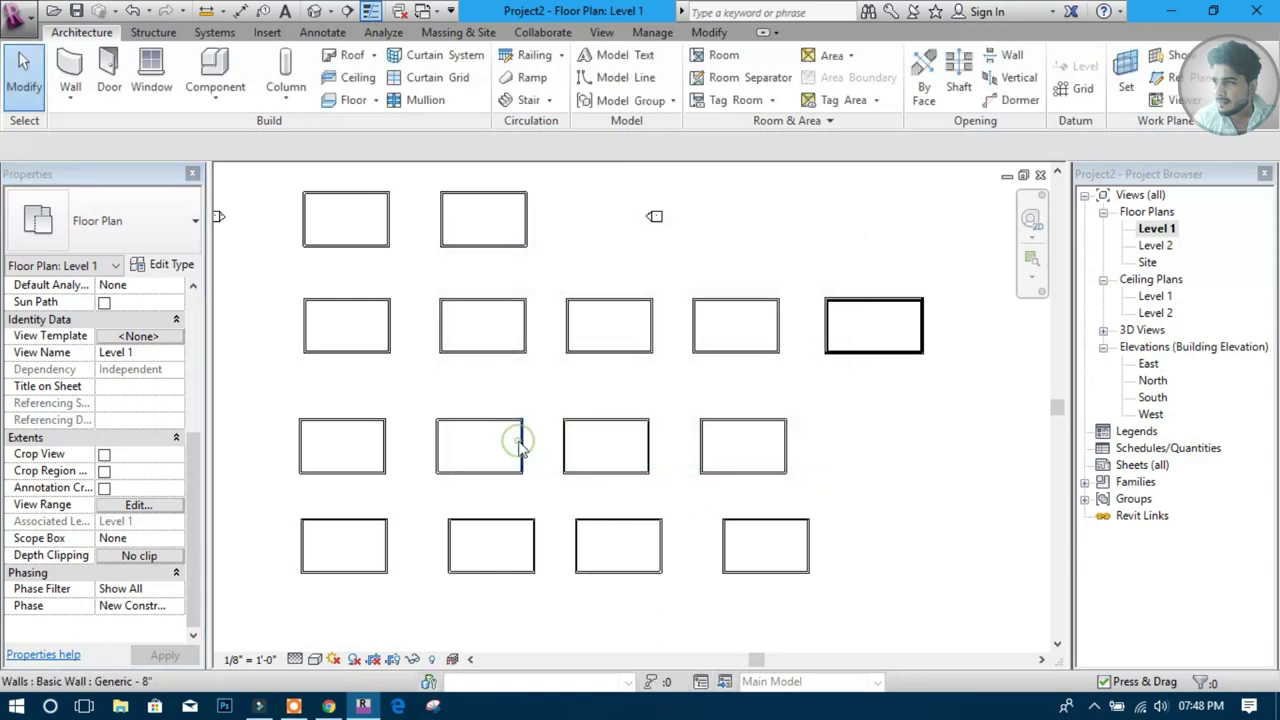
pyautogui.scroll(1, 330, 452)
pyautogui.scroll(2, 400, 460)
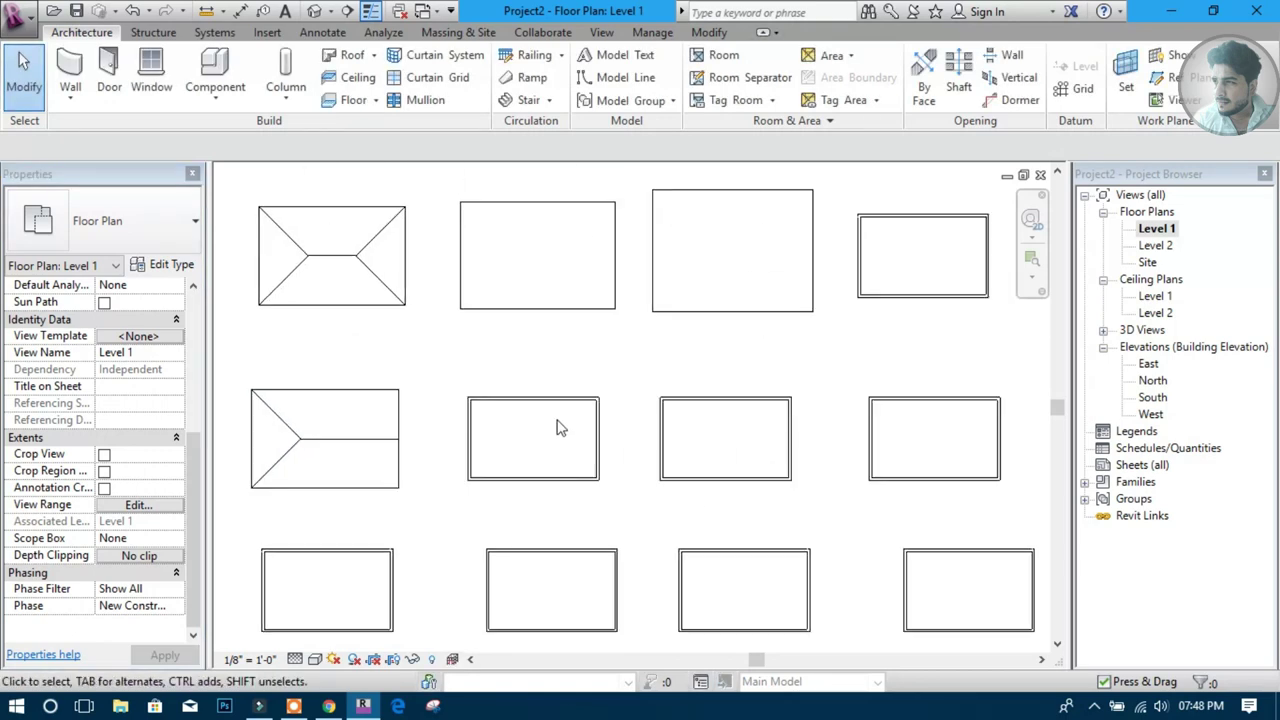
# Draw a Level 2 footprint rectangle with 2' offset and finish the 9"/12" hip roof
pyautogui.moveTo(560, 428); pyautogui.dragTo(557, 427, button='middle')
pyautogui.click(358, 55)
pyautogui.click(376, 90)
pyautogui.click(574, 405)
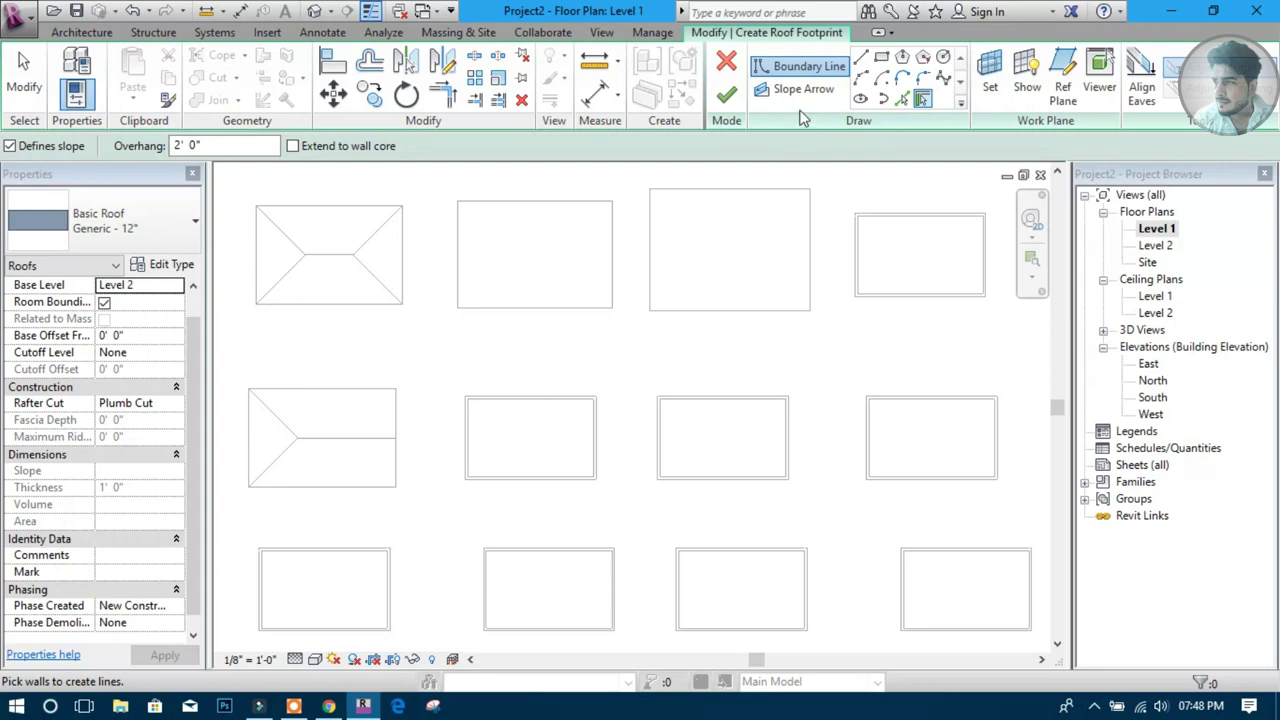
pyautogui.click(881, 57)
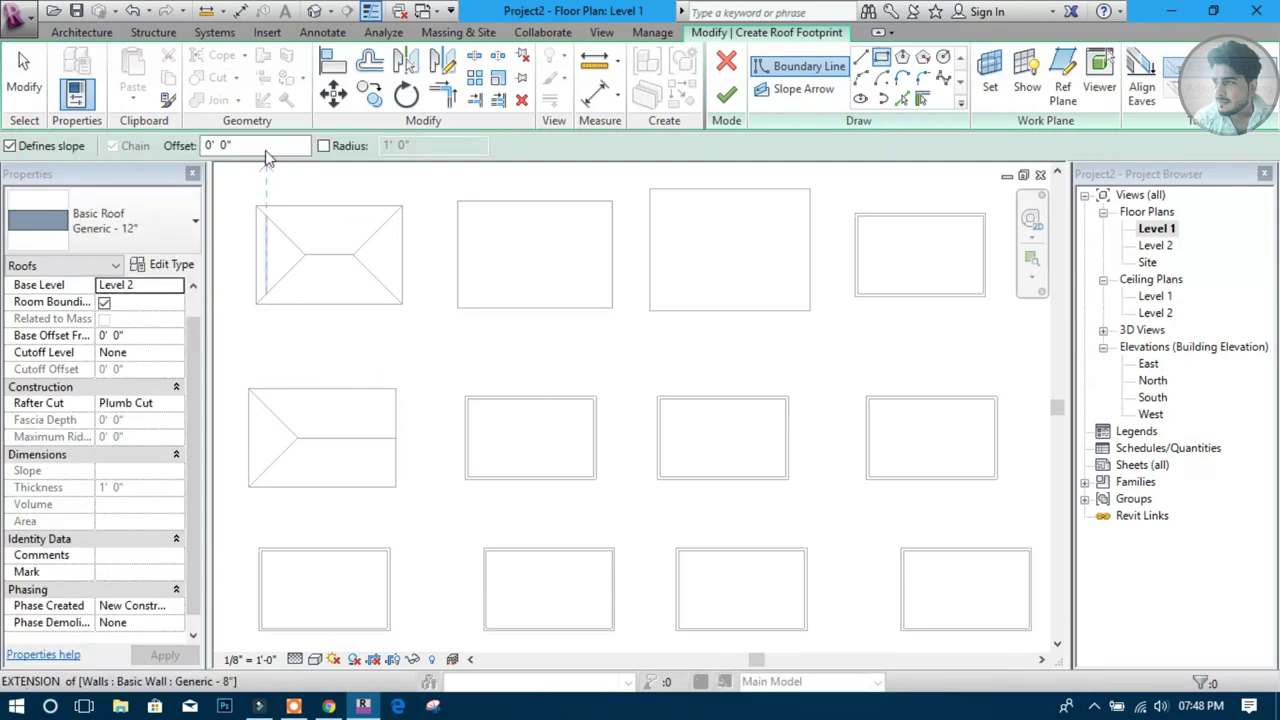
pyautogui.moveTo(255, 146); pyautogui.dragTo(153, 150)
pyautogui.scroll(2, 499, 470)
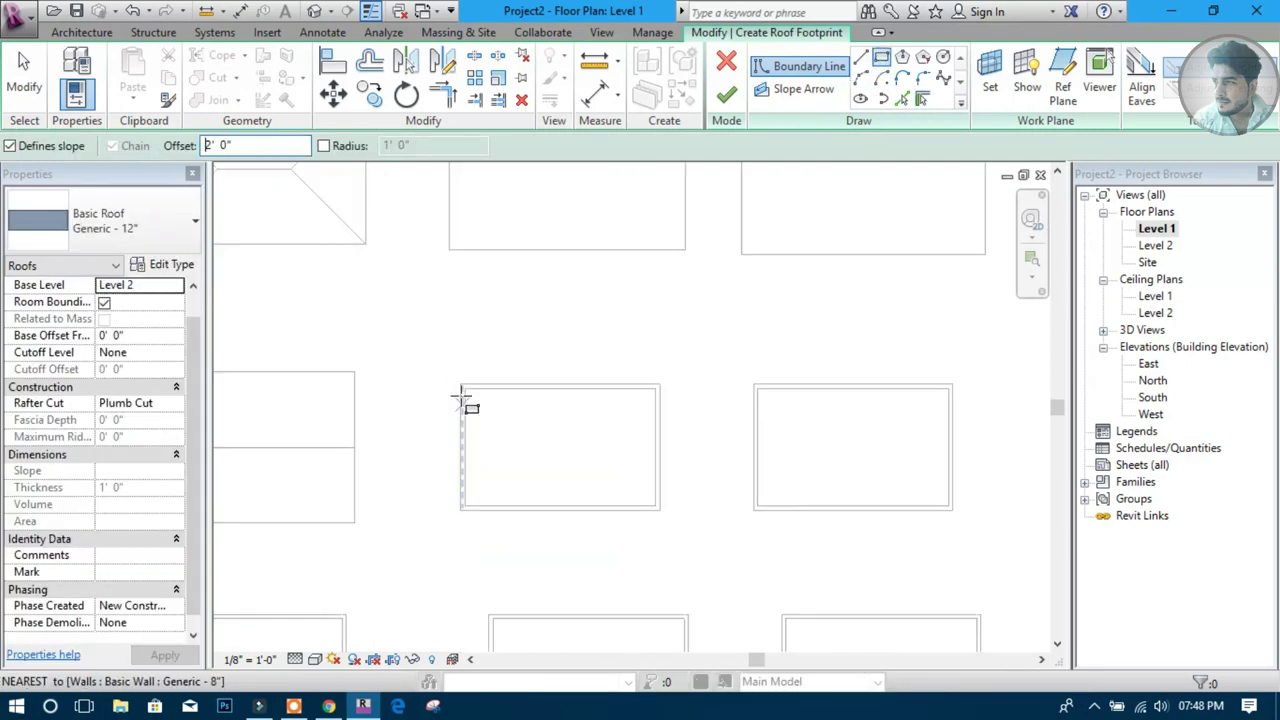
pyautogui.click(460, 385)
pyautogui.click(663, 508)
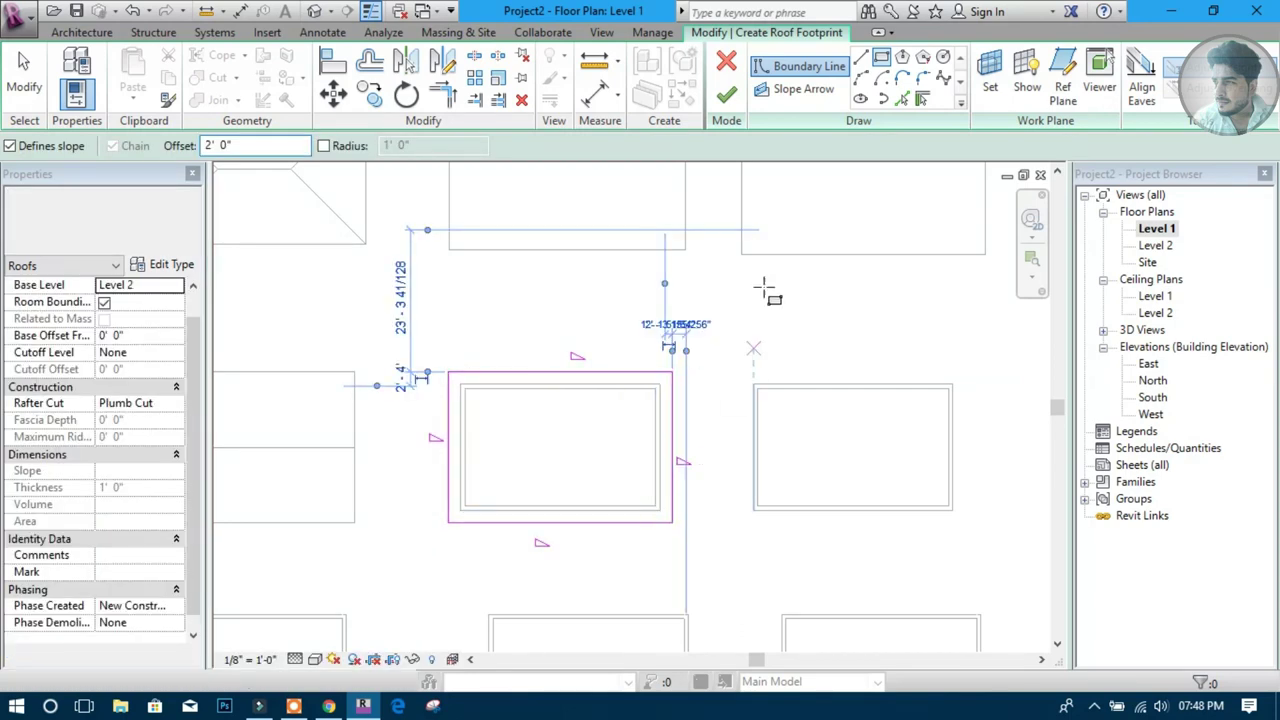
pyautogui.click(726, 92)
pyautogui.click(700, 344)
pyautogui.scroll(-1, 705, 342)
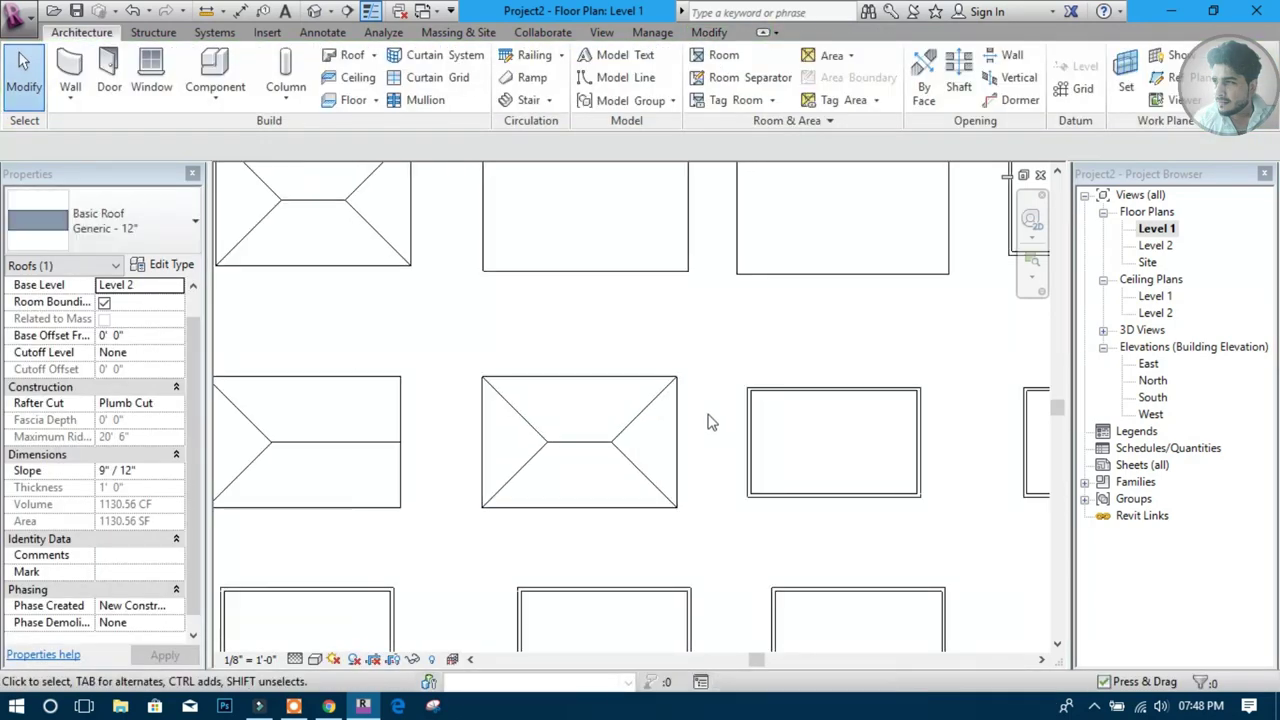
# Start a Level 2 footprint roof, draw a 2'-offset rectangle, then undo it
pyautogui.moveTo(708, 340); pyautogui.dragTo(466, 391, button='middle')
pyautogui.scroll(1, 610, 270)
pyautogui.click(352, 55)
pyautogui.click(375, 84)
pyautogui.click(562, 398)
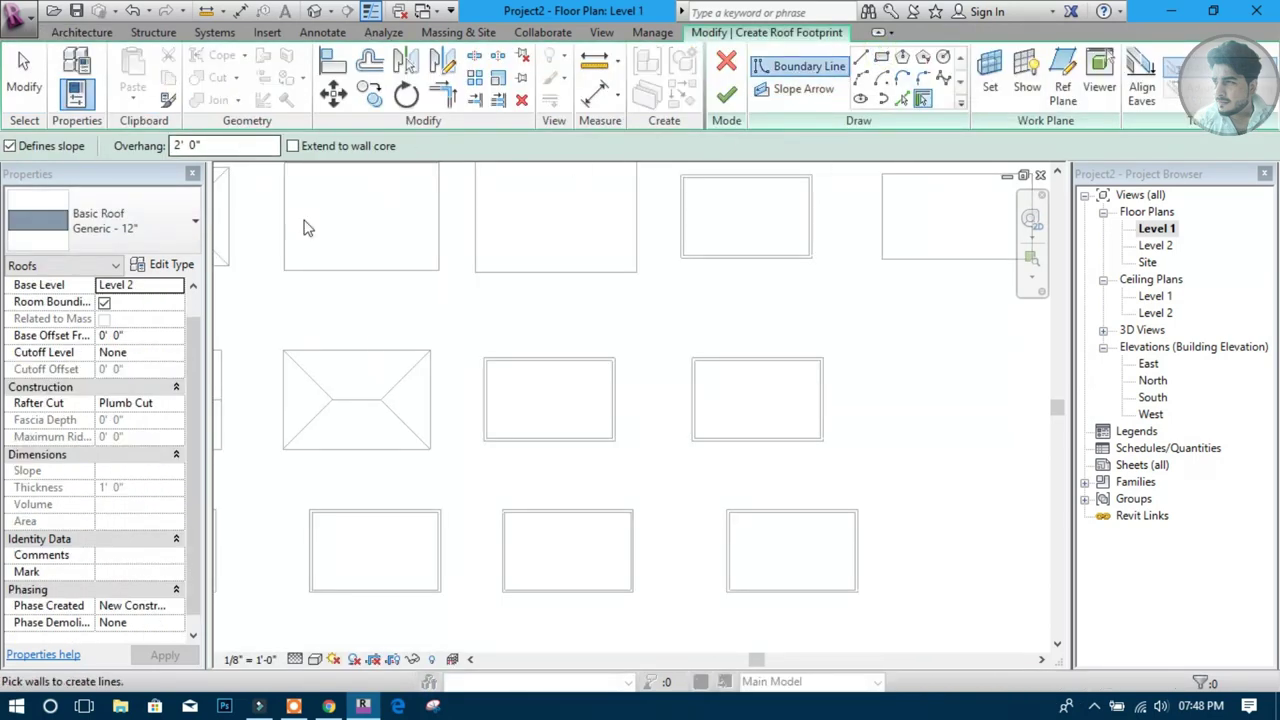
pyautogui.scroll(2, 515, 392)
pyautogui.click(880, 57)
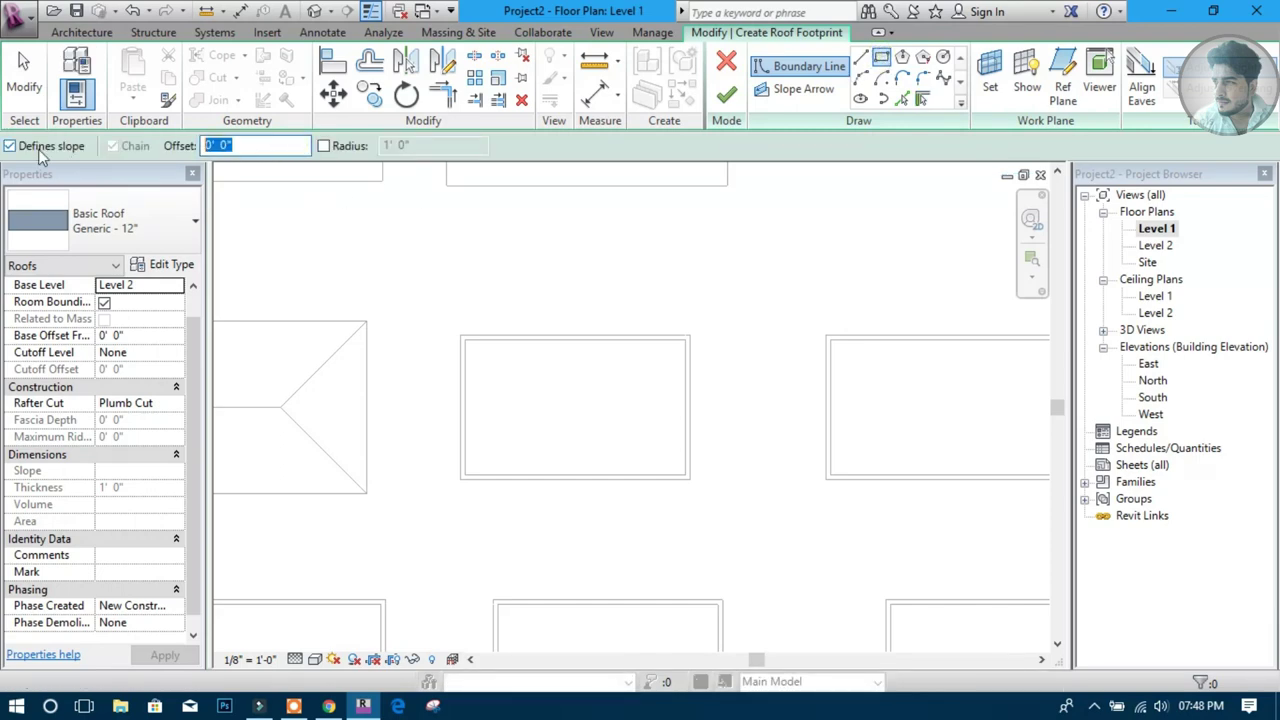
pyautogui.press('Return')
pyautogui.click(459, 338)
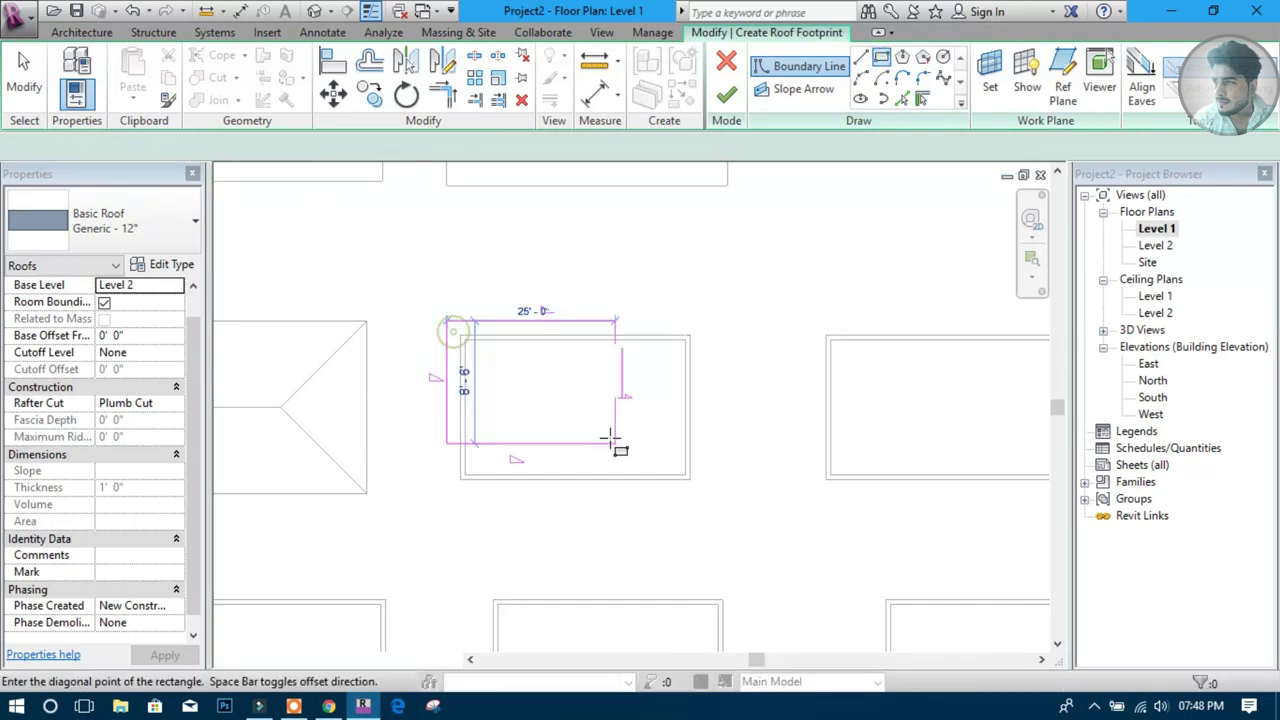
pyautogui.click(687, 476)
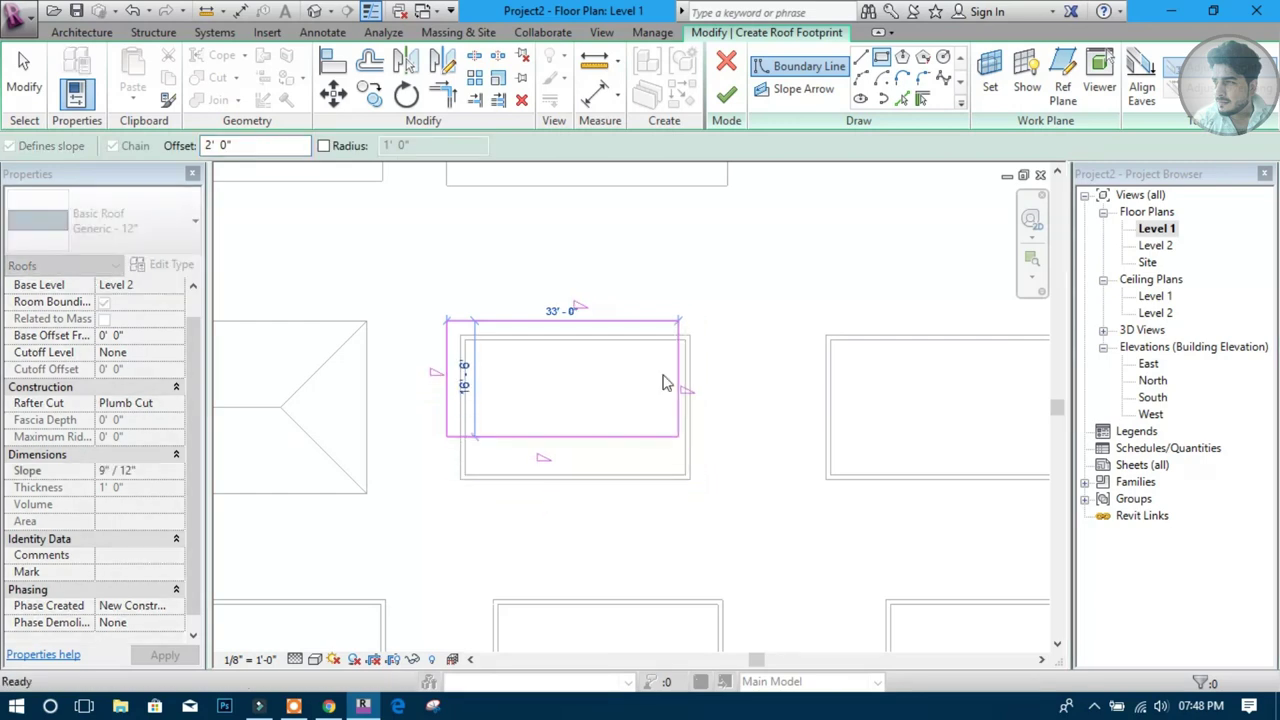
pyautogui.hotkey('ctrl', 'z')
# Pick the whole chain of enclosure walls with Tab as the roof boundary
pyautogui.click(923, 100)
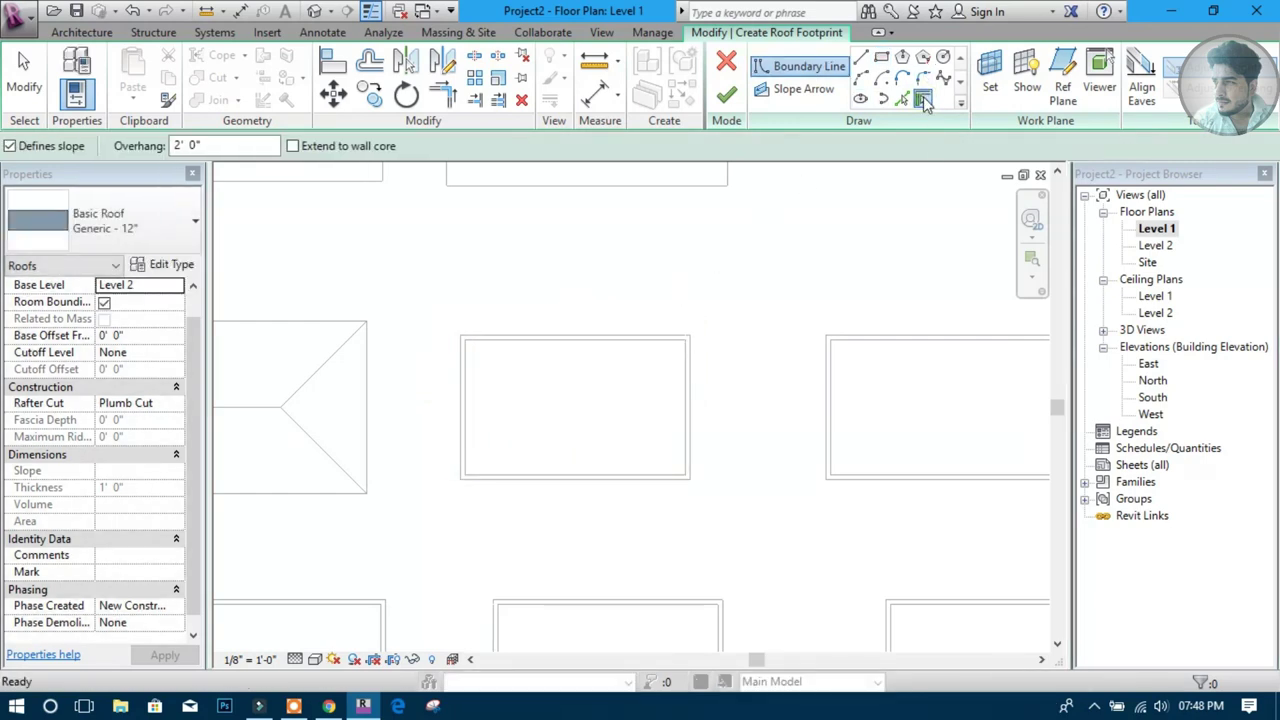
pyautogui.press('Tab')
pyautogui.click(567, 336)
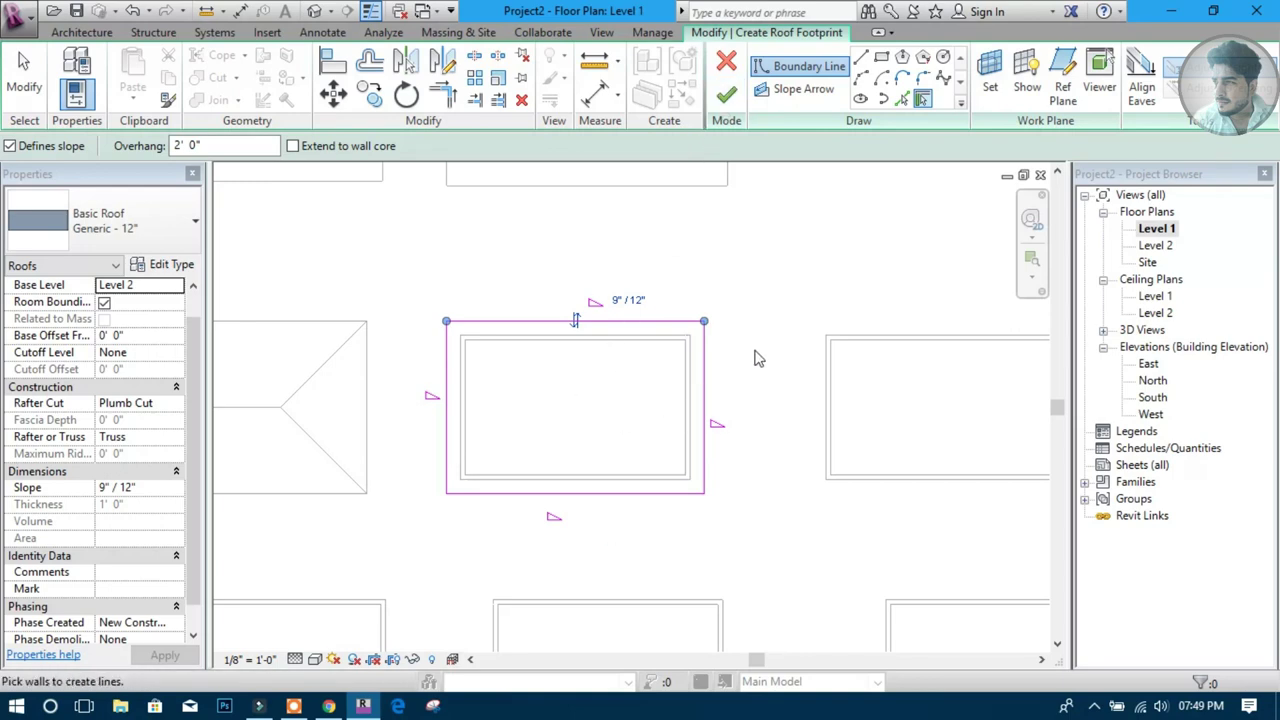
pyautogui.press('Escape')
pyautogui.press('Escape')
# Turn off Defines Slope on both short edges and finish the 9"/12" gable roof
pyautogui.click(704, 395)
pyautogui.keyDown('ctrl'); pyautogui.click(446, 432); pyautogui.keyUp('ctrl')
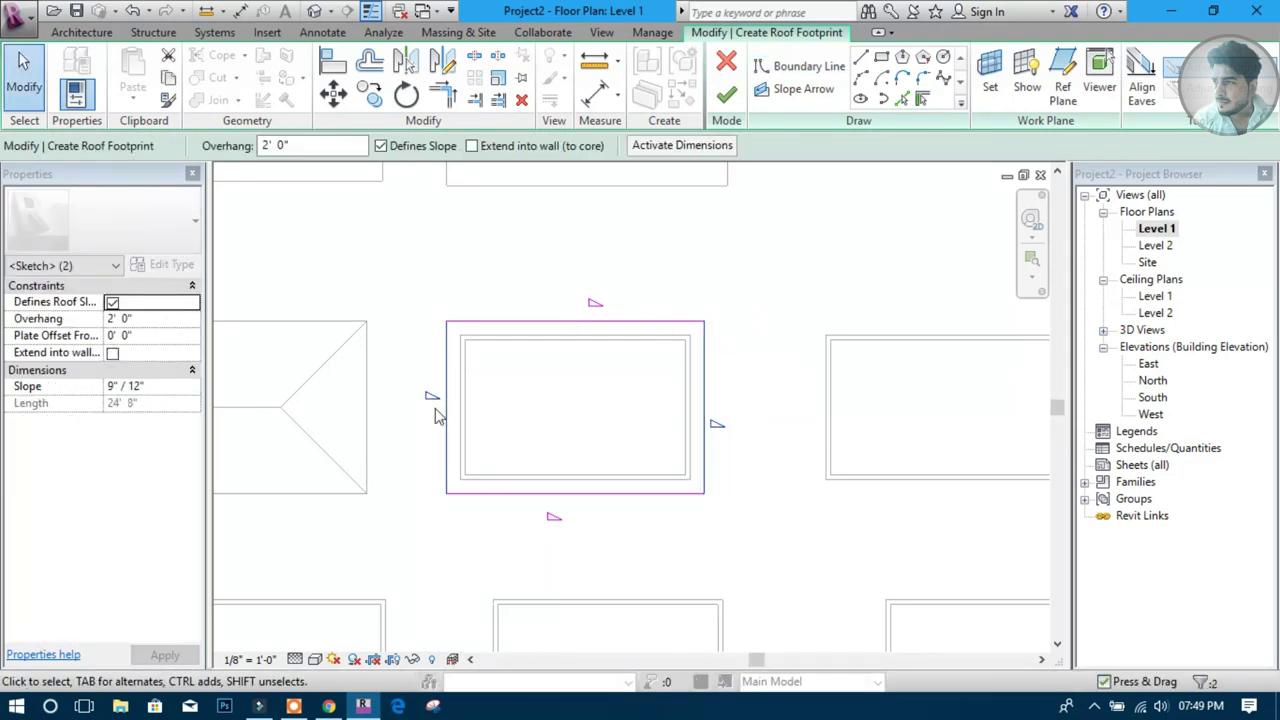
pyautogui.click(395, 146)
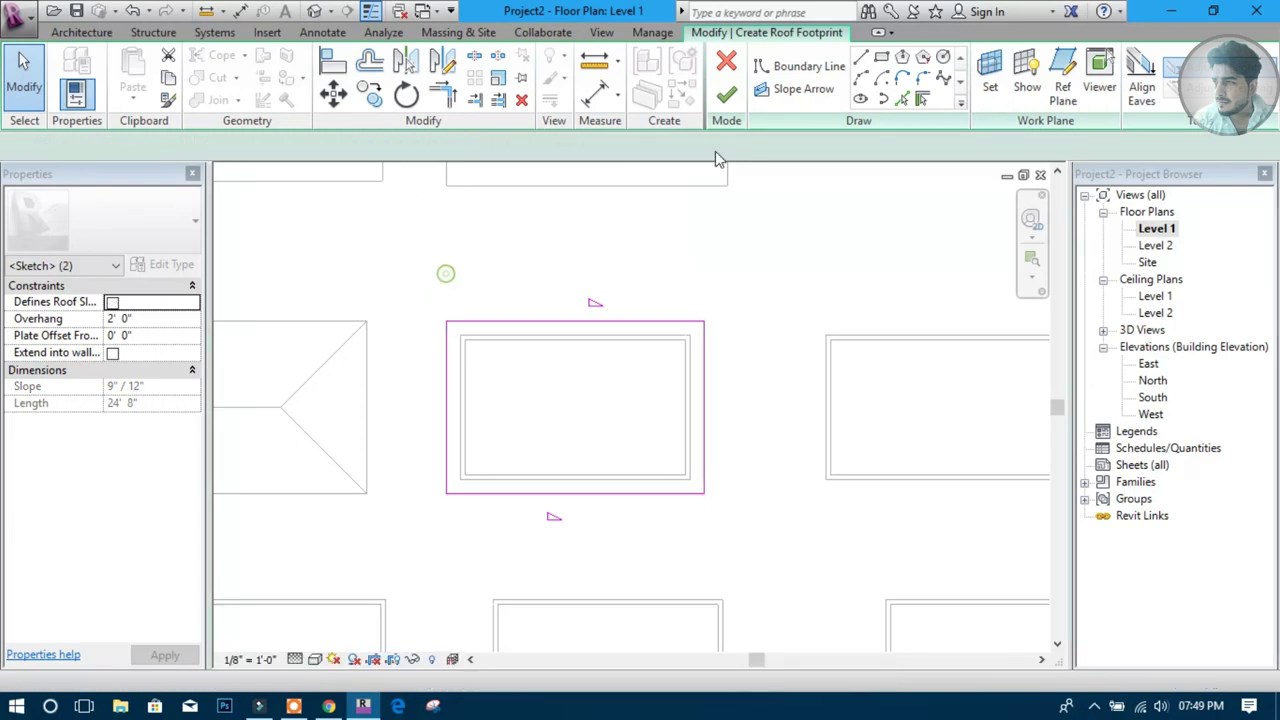
pyautogui.click(726, 94)
pyautogui.scroll(-2, 614, 503)
pyautogui.click(760, 400)
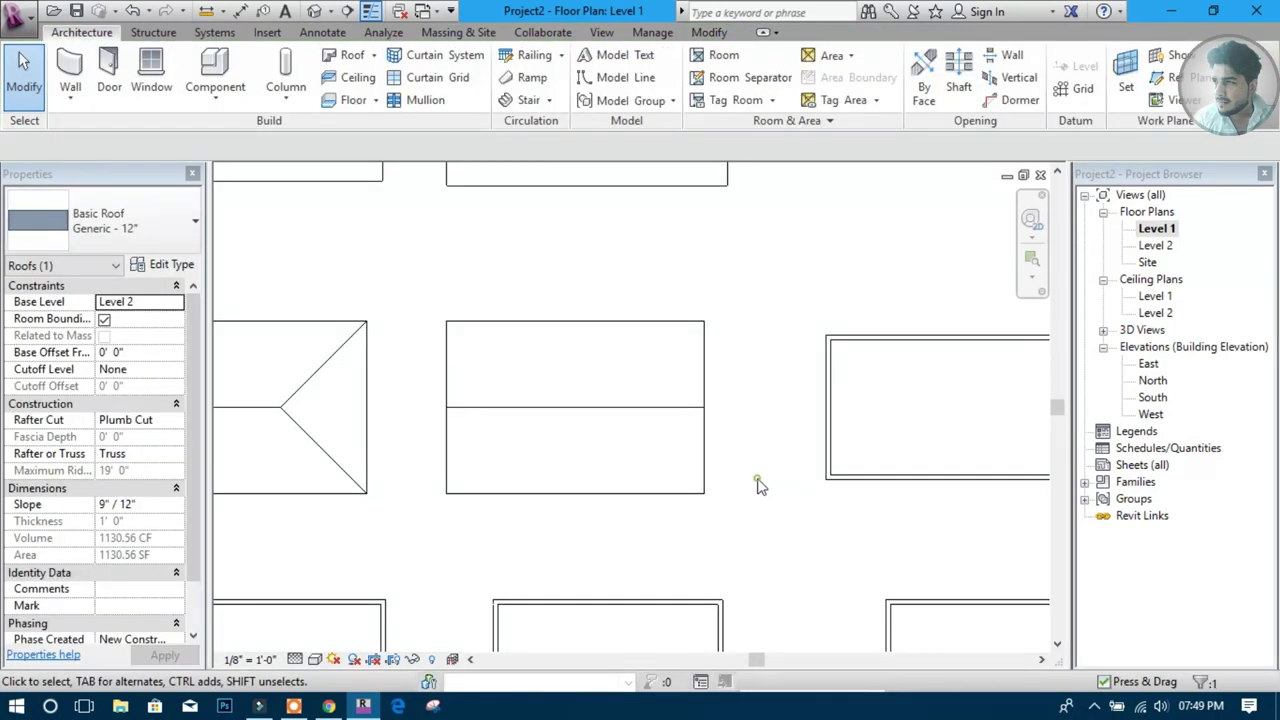
# Start a Level 2 footprint roof and pick the next enclosure's wall chain as its boundary
pyautogui.scroll(1, 757, 487)
pyautogui.scroll(-1, 757, 487)
pyautogui.moveTo(757, 487); pyautogui.dragTo(557, 449, button='middle')
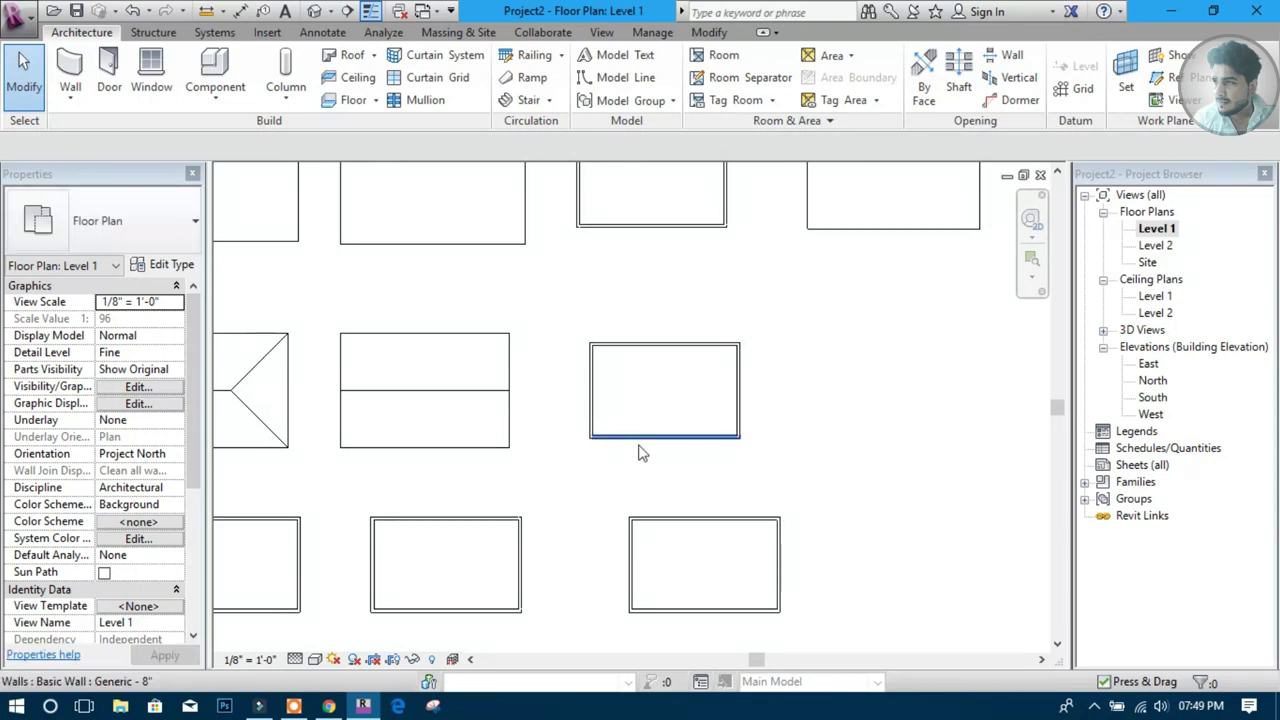
pyautogui.click(373, 56)
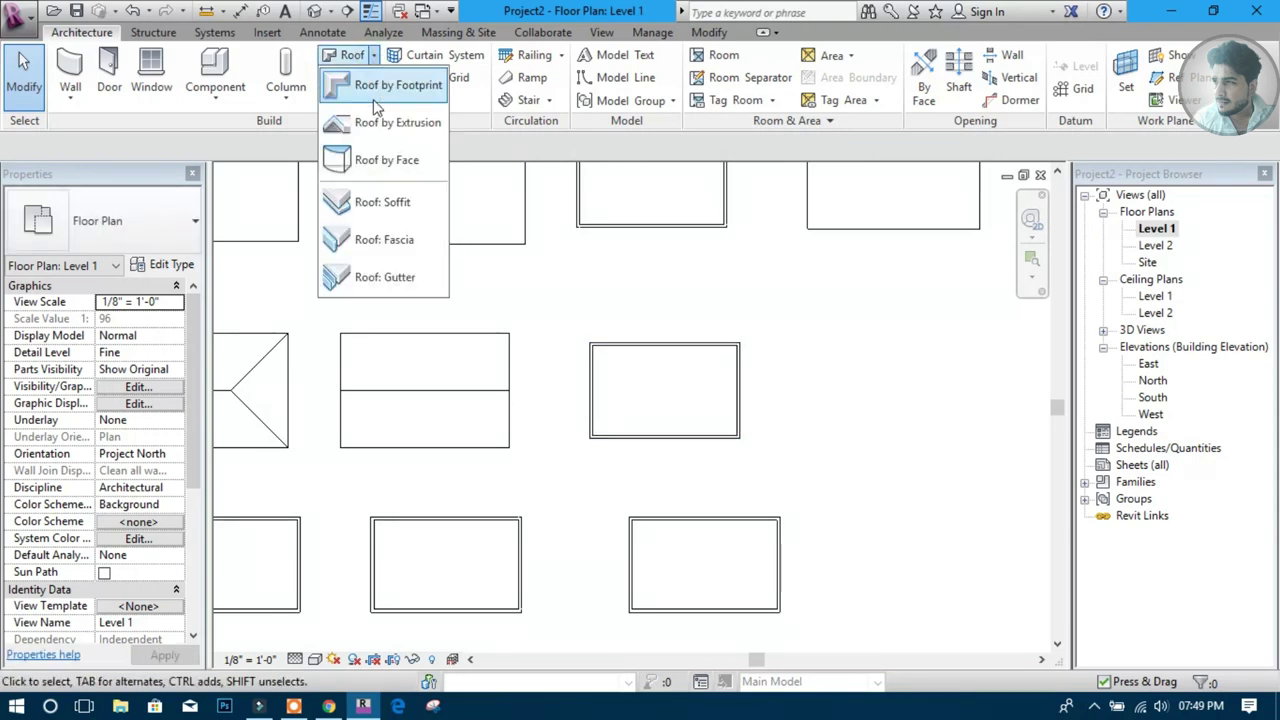
pyautogui.click(373, 99)
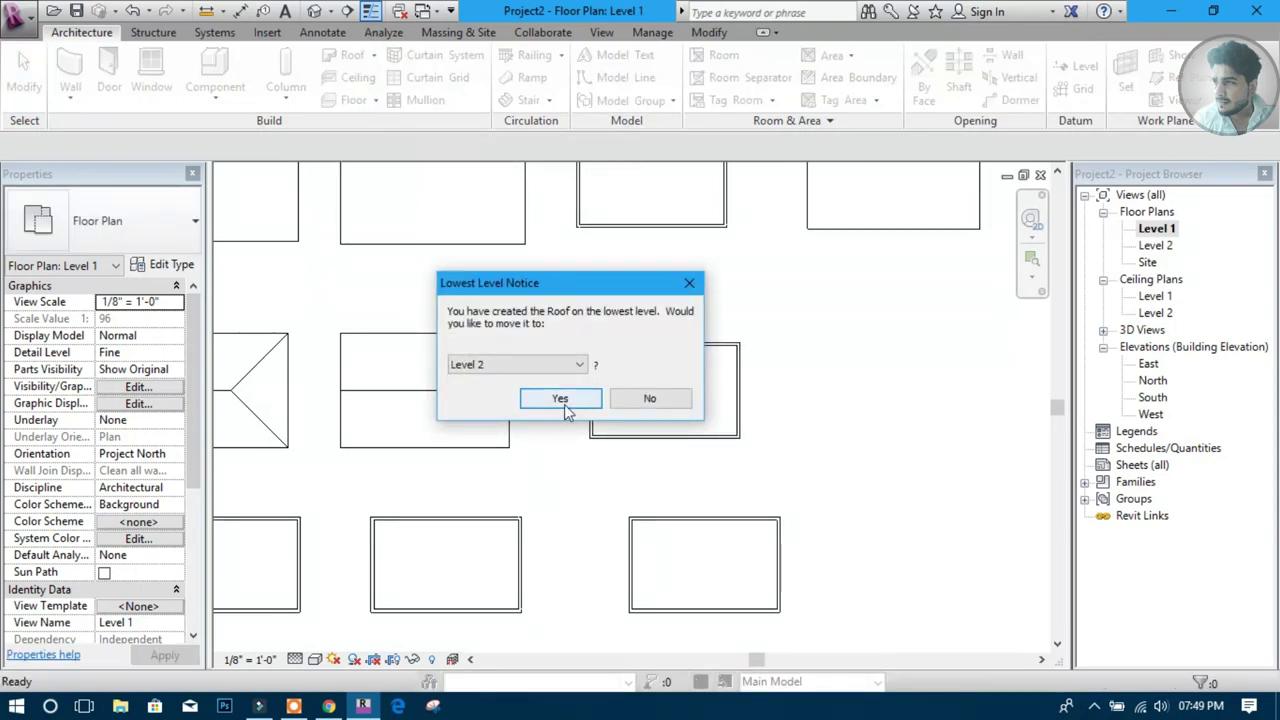
pyautogui.click(562, 400)
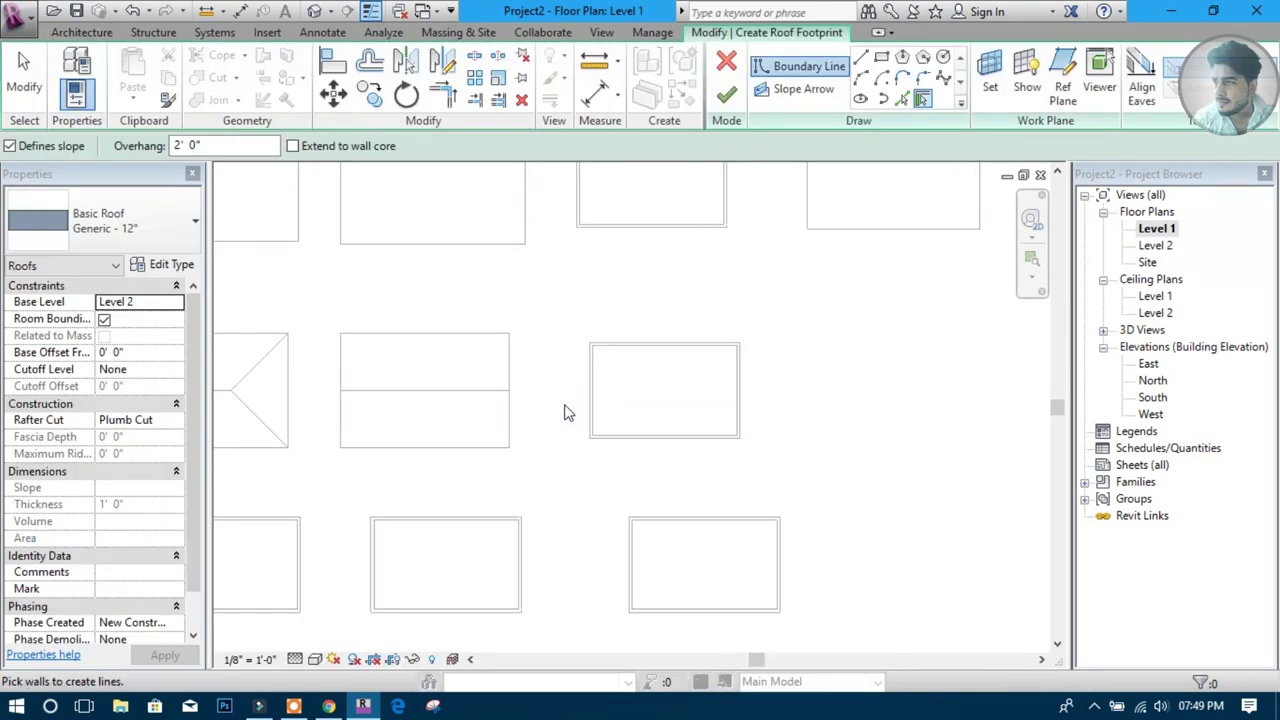
pyautogui.scroll(2, 613, 358)
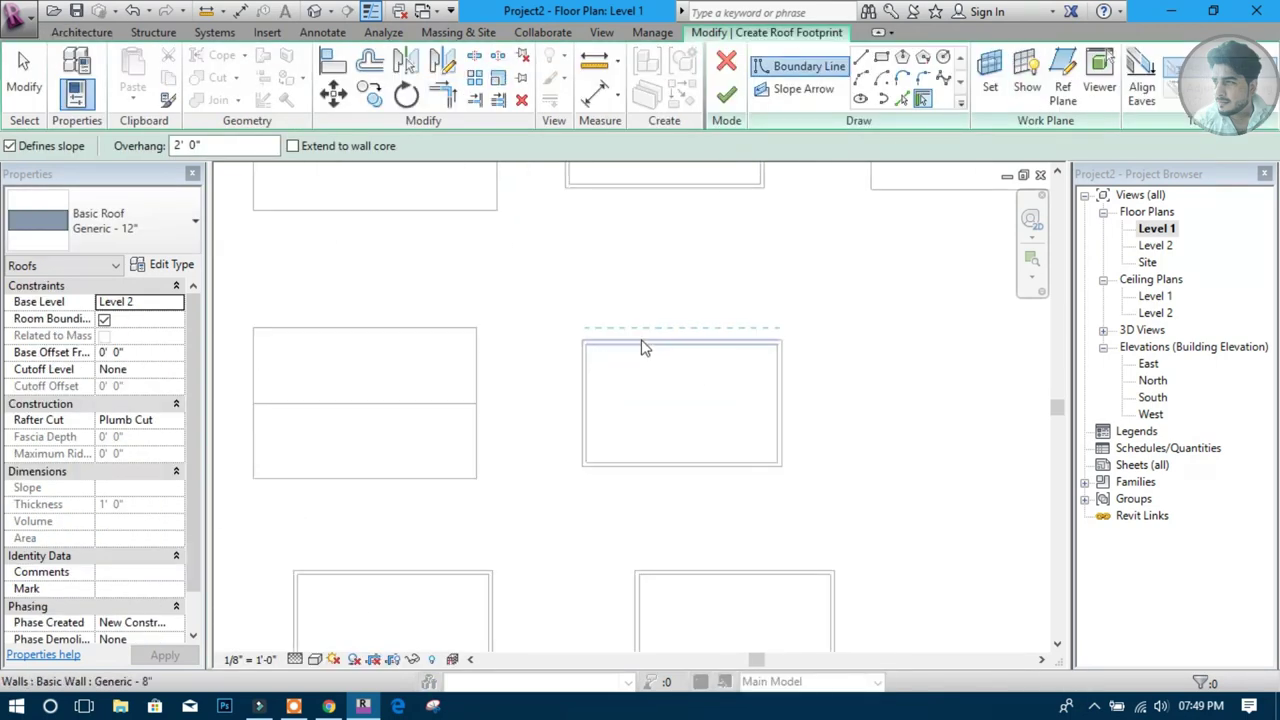
pyautogui.press('Tab')
pyautogui.click(643, 343)
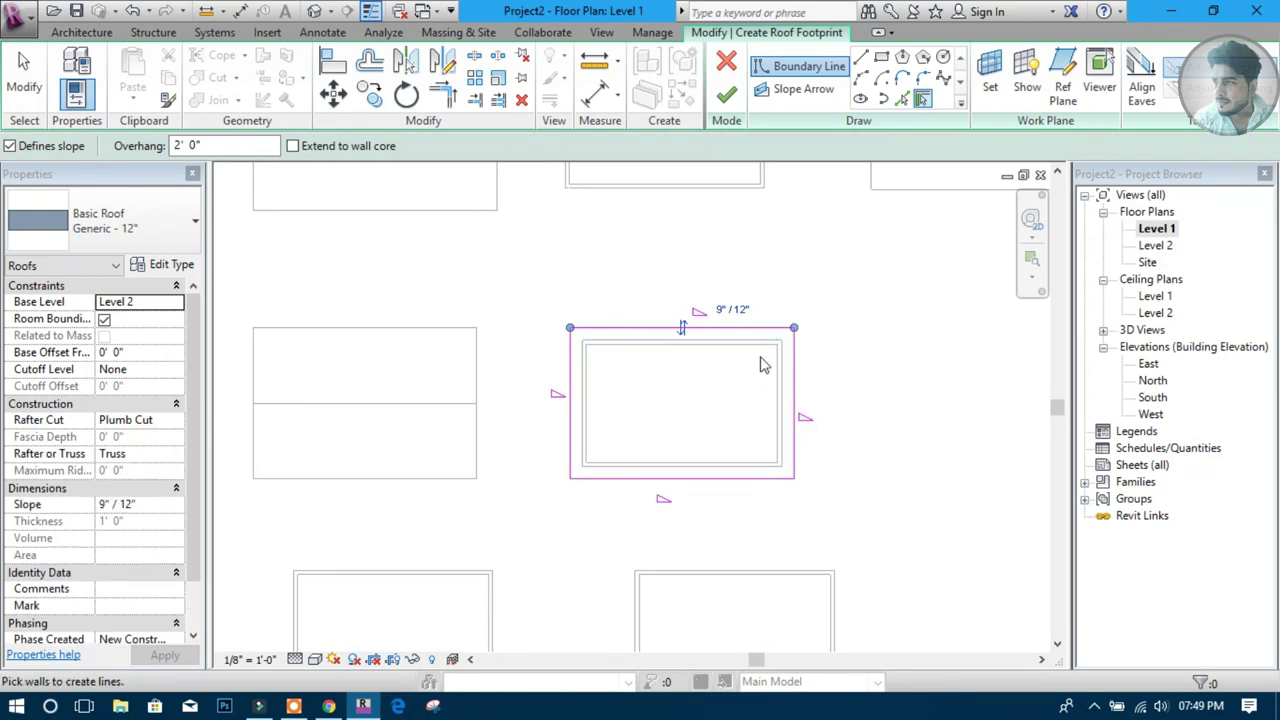
pyautogui.press('Escape')
# Make every edge except the left non-sloping, finish the shed roof, and view it in 3D
pyautogui.moveTo(834, 272); pyautogui.dragTo(664, 510)
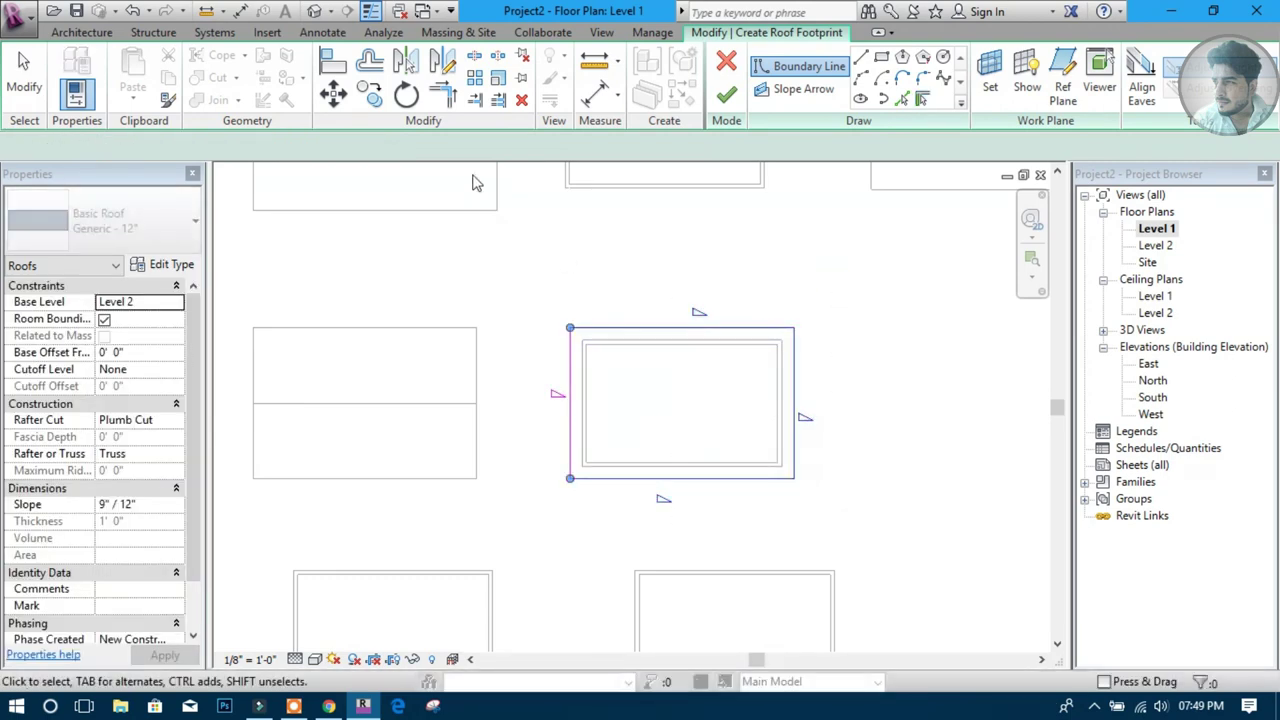
pyautogui.click(380, 146)
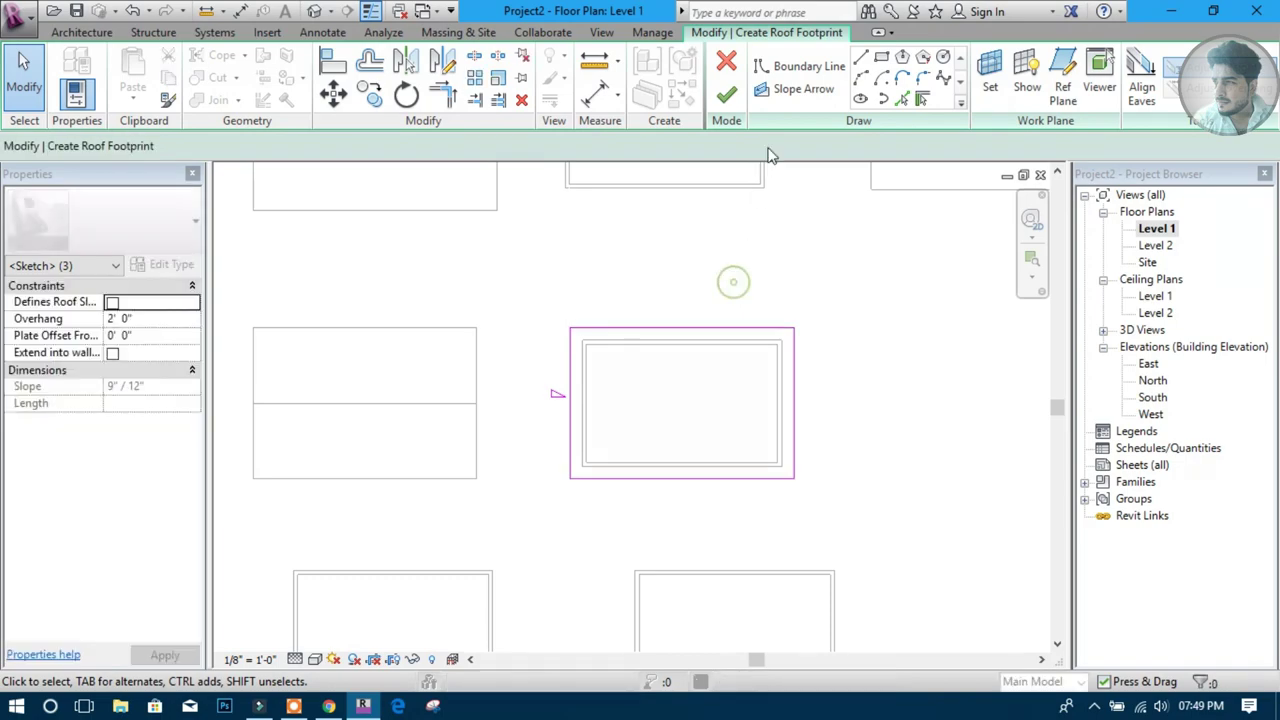
pyautogui.click(770, 165)
pyautogui.click(726, 93)
pyautogui.hotkey('ctrl', 'Tab')
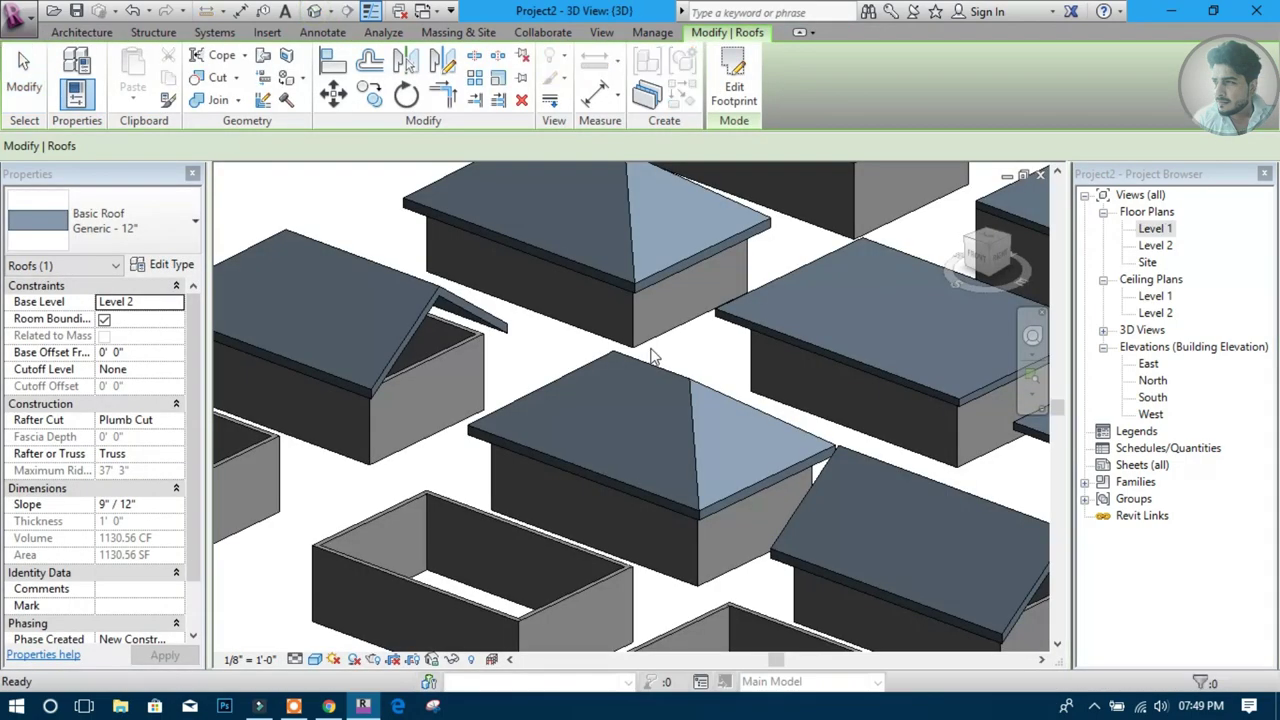
# Set the shed roof slope to 5" and drag it flatter to 3 51/64"/12"
pyautogui.click(651, 356)
pyautogui.scroll(-3, 651, 356)
pyautogui.moveTo(655, 362)
pyautogui.keyDown('shift'); pyautogui.mouseDown(button='middle')
pyautogui.moveTo(636, 395)
pyautogui.moveTo(533, 381)
pyautogui.moveTo(651, 412)
pyautogui.mouseUp(button='middle'); pyautogui.keyUp('shift')
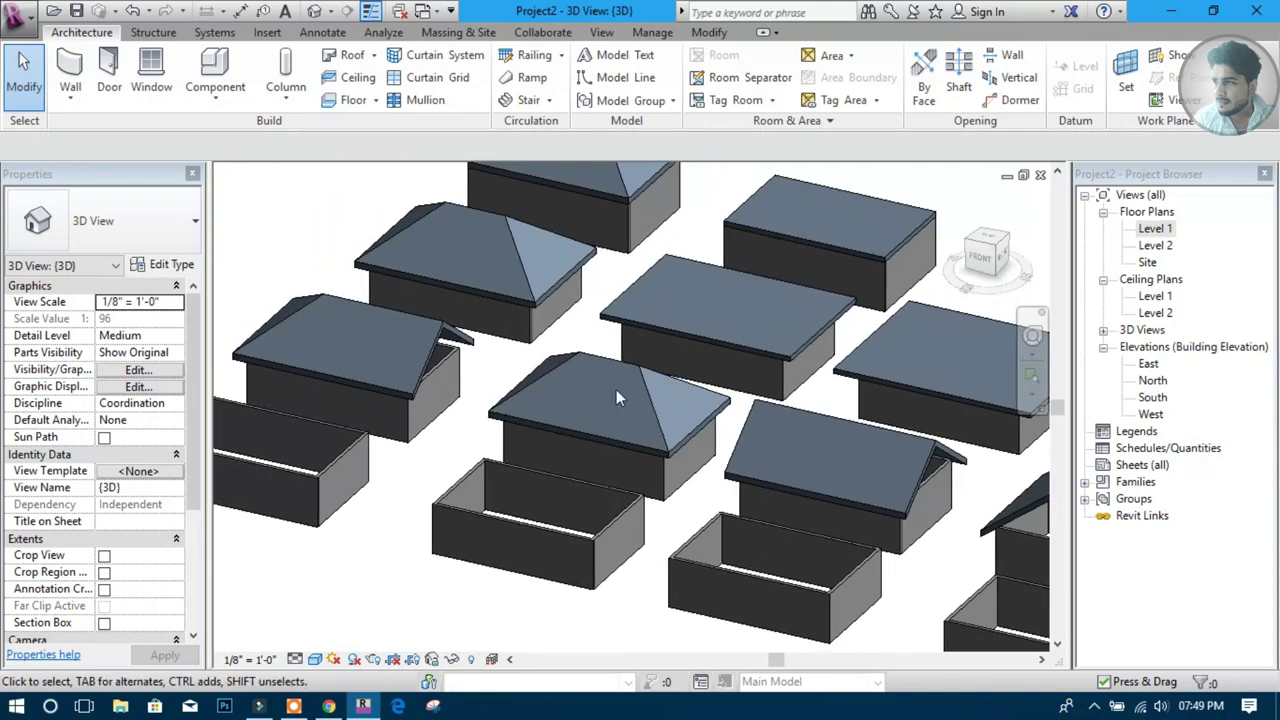
pyautogui.moveTo(376, 339)
pyautogui.mouseDown(button='middle')
pyautogui.moveTo(641, 398)
pyautogui.moveTo(815, 474)
pyautogui.moveTo(646, 398)
pyautogui.moveTo(833, 467)
pyautogui.moveTo(868, 380)
pyautogui.mouseUp(button='middle')
pyautogui.click(868, 380)
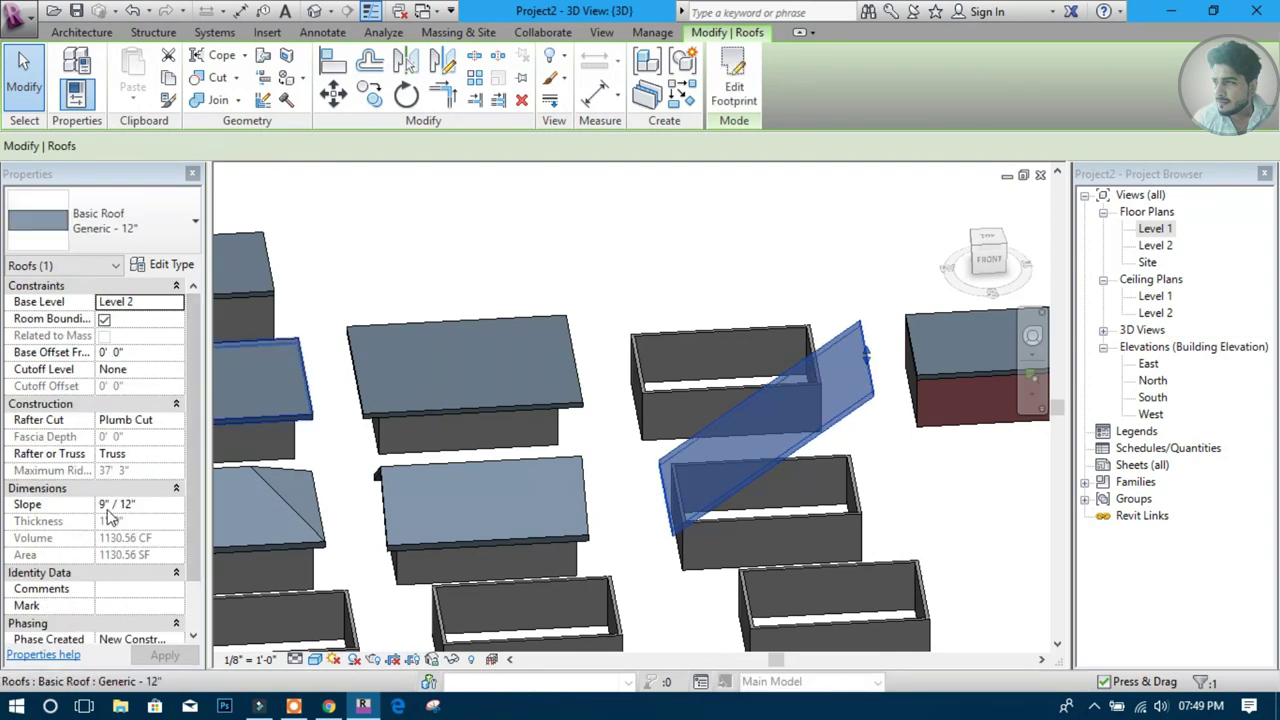
pyautogui.click(148, 507)
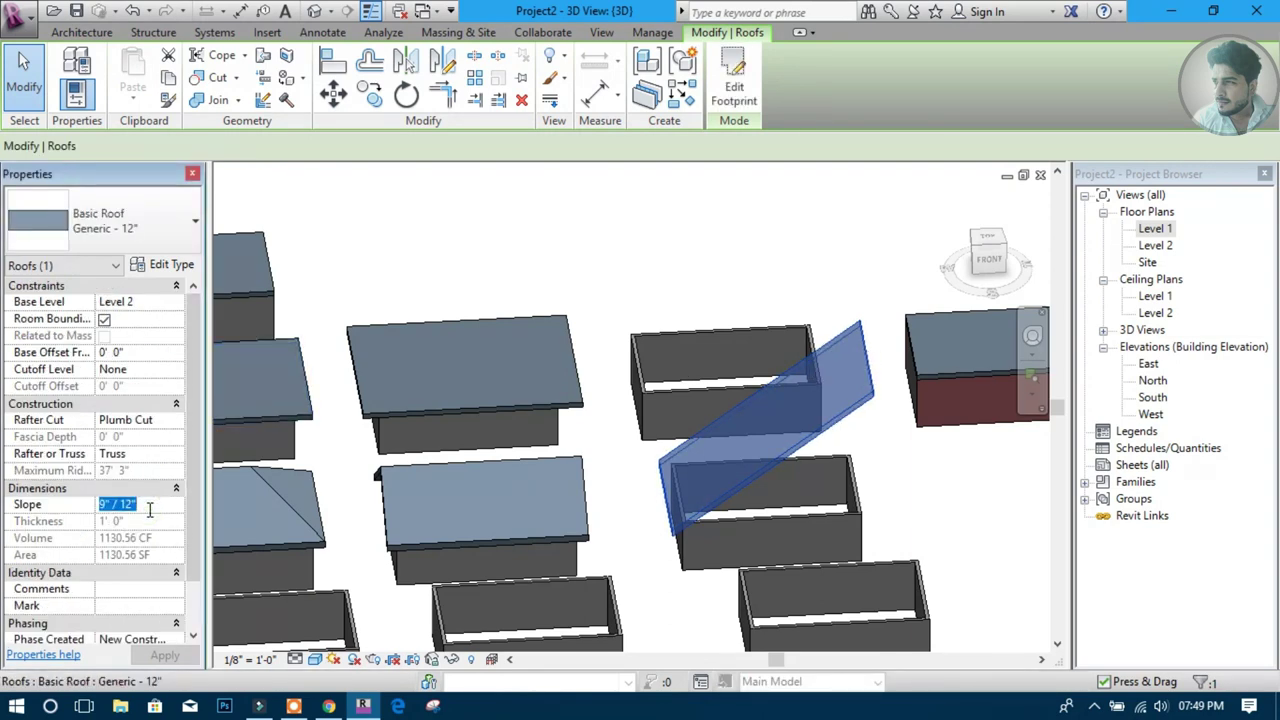
pyautogui.write('5')
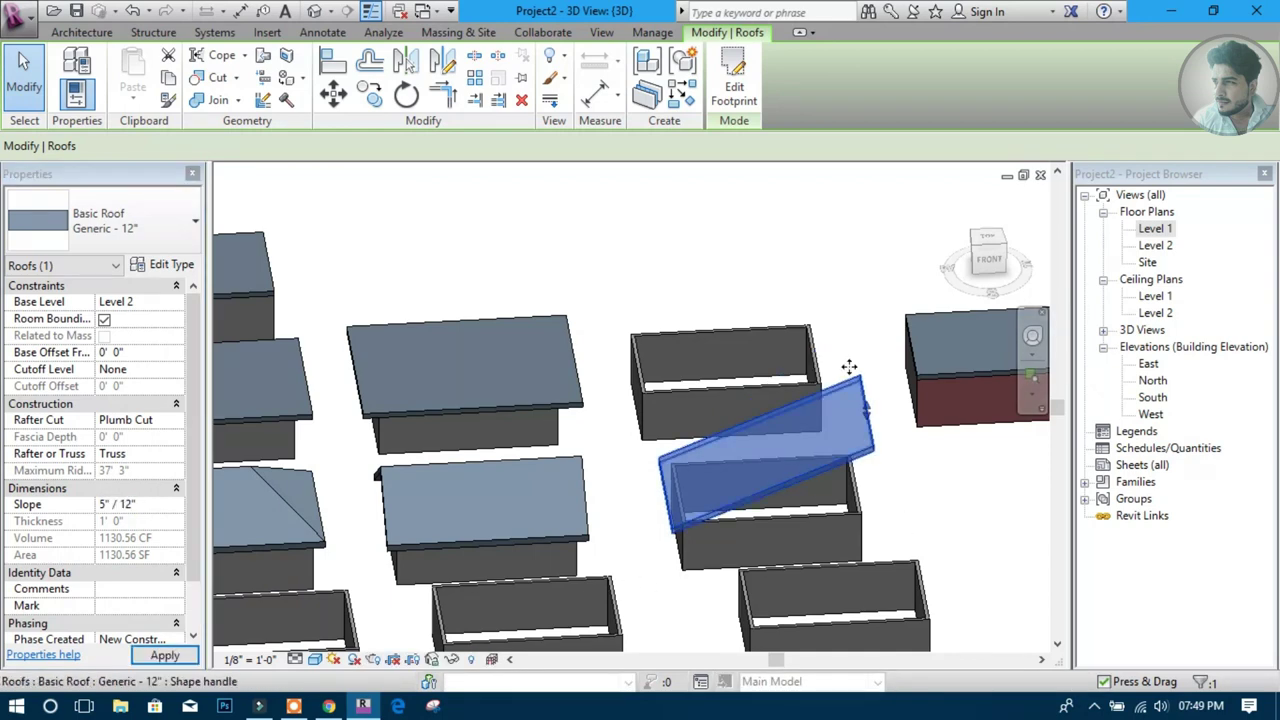
pyautogui.keyDown('shift'); pyautogui.moveTo(877, 448); pyautogui.dragTo(860, 447, button='middle'); pyautogui.keyUp('shift')
pyautogui.scroll(2, 860, 447)
pyautogui.moveTo(876, 409); pyautogui.dragTo(883, 480)
pyautogui.keyDown('shift'); pyautogui.moveTo(890, 474); pyautogui.dragTo(755, 393, button='middle'); pyautogui.keyUp('shift')
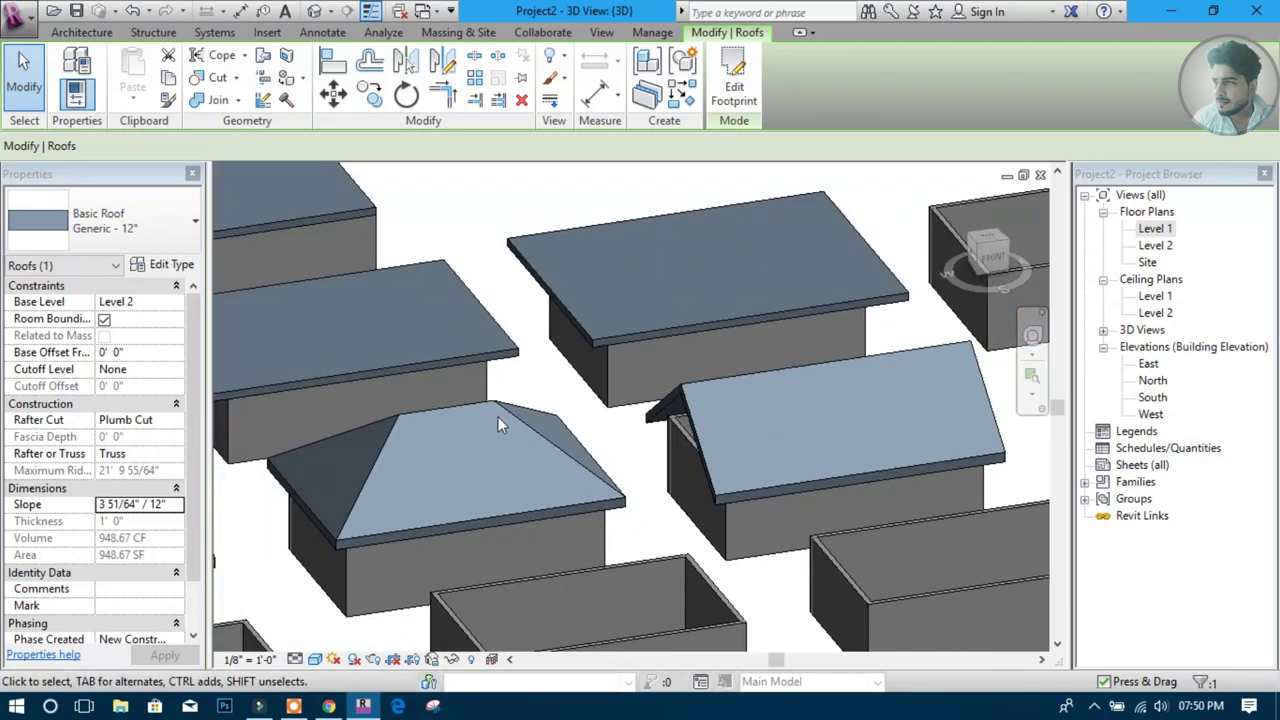
# Drag the left hip roof's pitch handle, then reopen the Level 1 floor plan
pyautogui.click(450, 410)
pyautogui.moveTo(450, 410)
pyautogui.mouseDown()
pyautogui.moveTo(451, 385)
pyautogui.moveTo(450, 430)
pyautogui.mouseUp()
pyautogui.press('Escape')
pyautogui.moveTo(600, 420)
pyautogui.keyDown('shift'); pyautogui.mouseDown(button='middle')
pyautogui.moveTo(752, 427)
pyautogui.moveTo(655, 412)
pyautogui.mouseUp(button='middle'); pyautogui.keyUp('shift')
pyautogui.doubleClick(1183, 231)
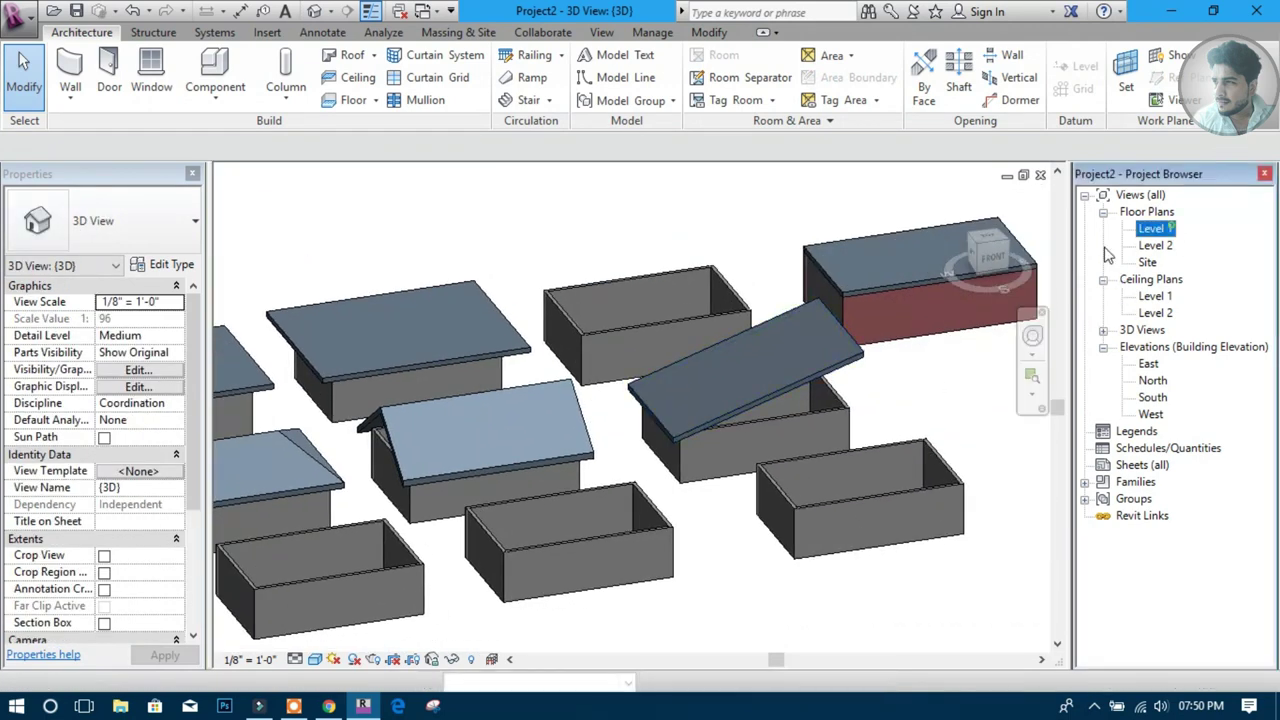
pyautogui.scroll(2, 435, 437)
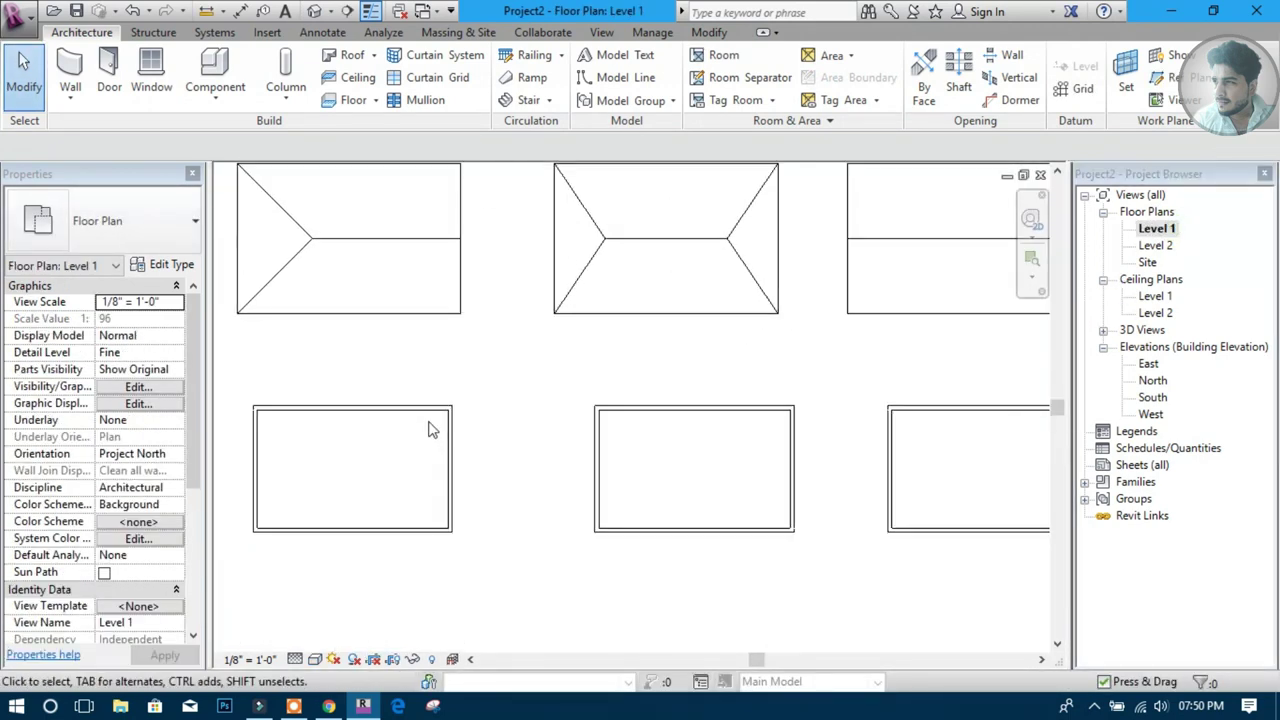
# Start a Level 2 roof by footprint from the lower-left enclosure's walls
pyautogui.click(352, 55)
pyautogui.click(386, 83)
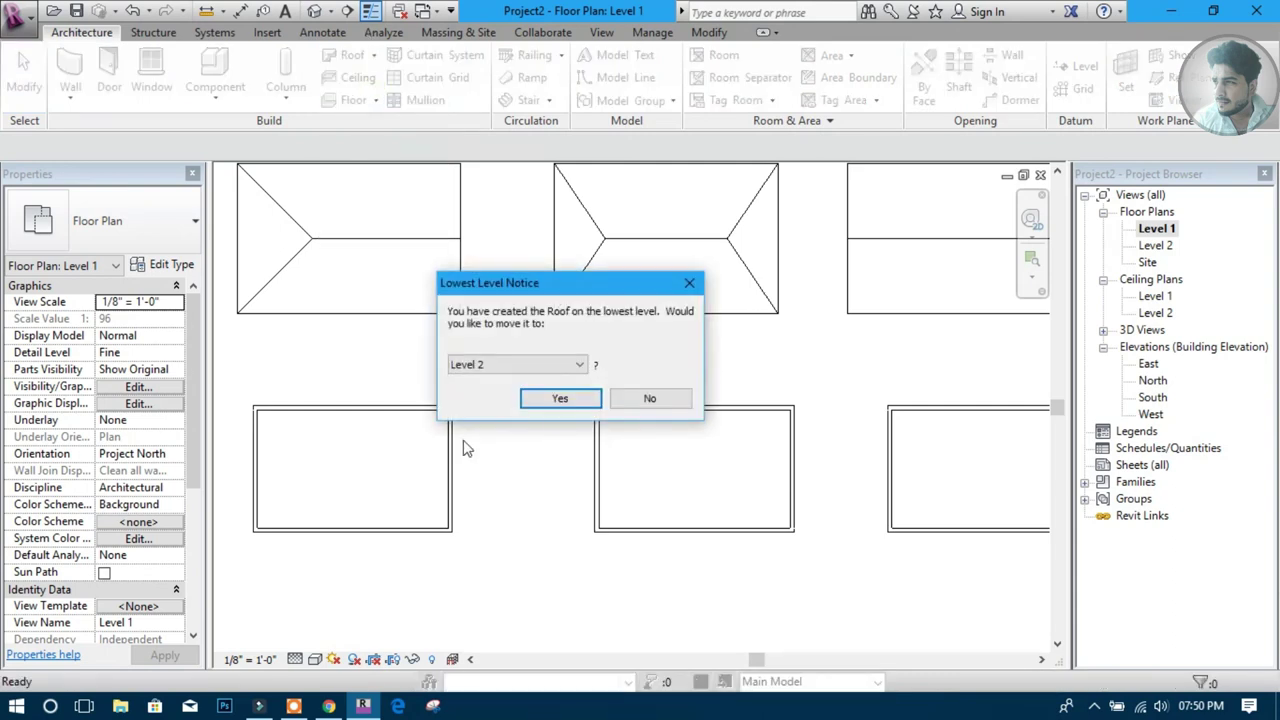
pyautogui.click(559, 398)
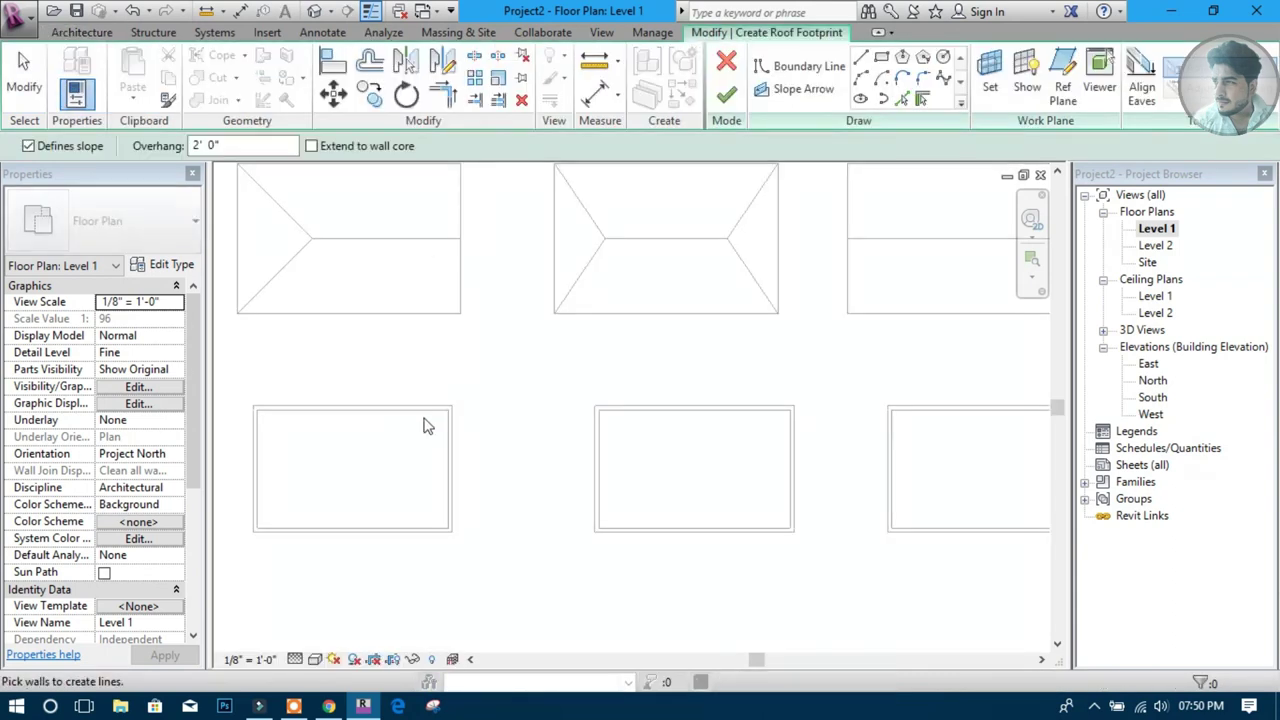
pyautogui.moveTo(311, 446); pyautogui.dragTo(478, 409, button='middle')
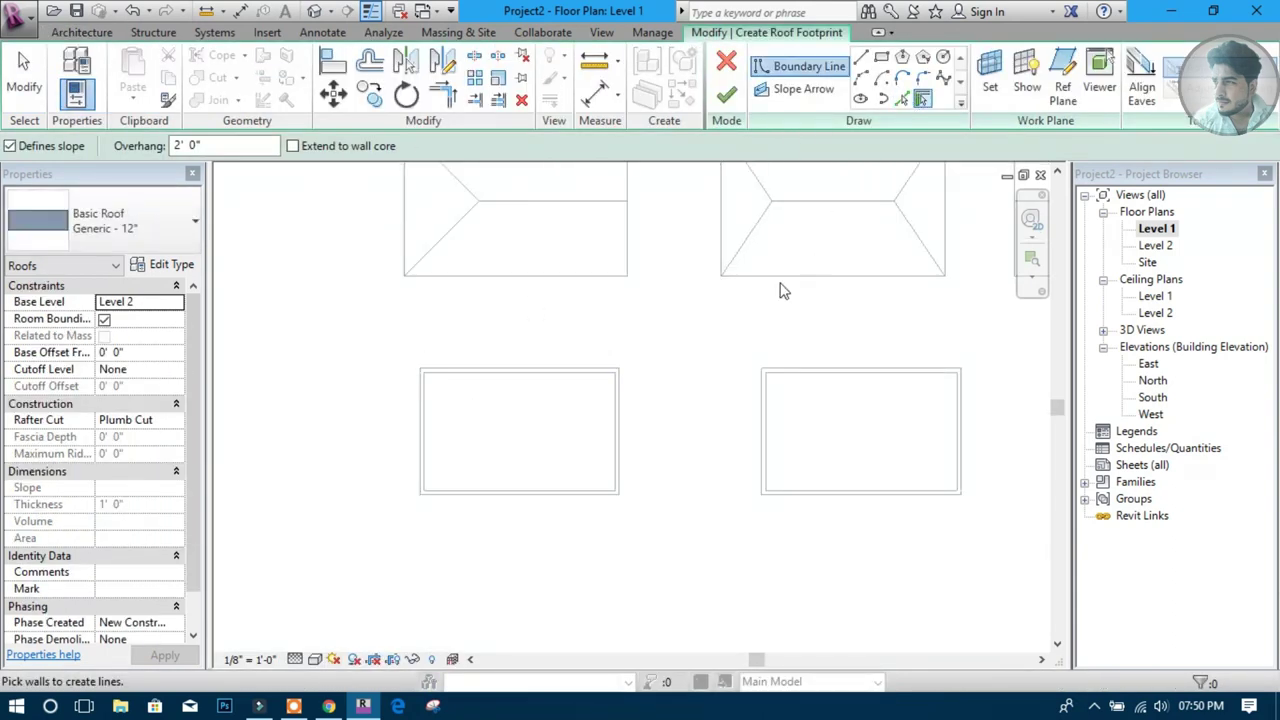
pyautogui.click(490, 378)
pyautogui.press('Escape')
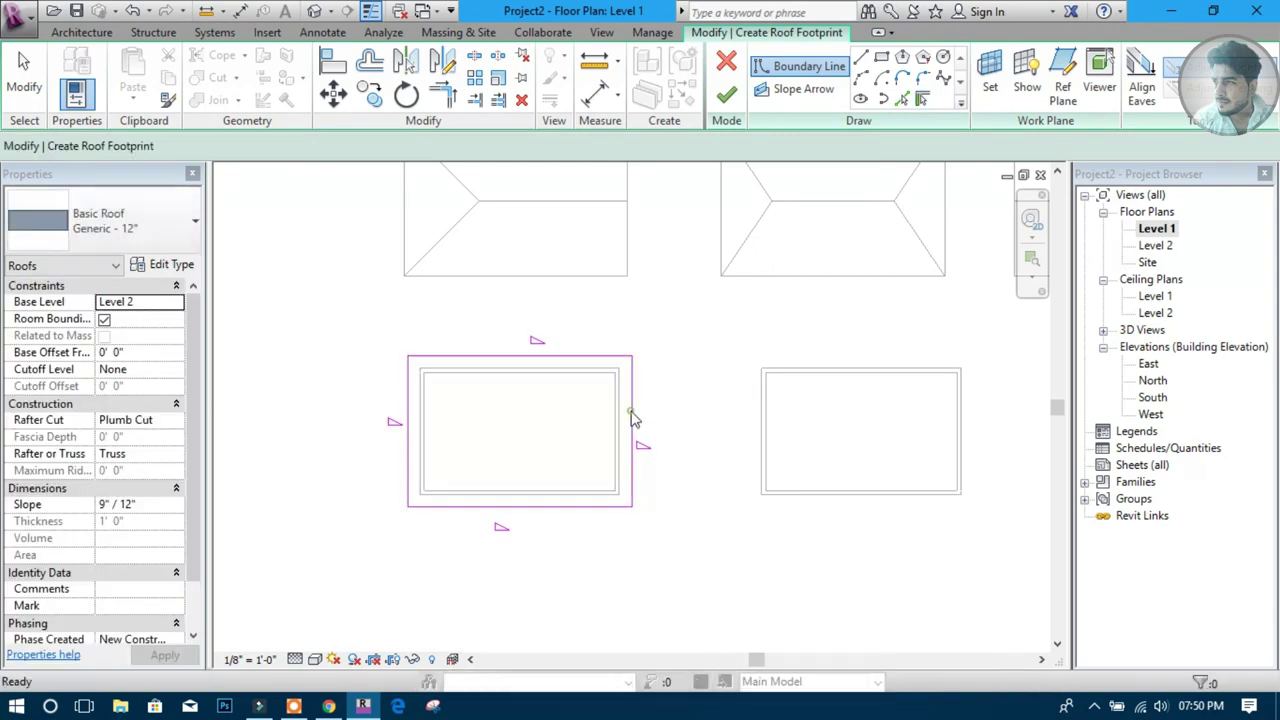
# Give the right boundary edge of the roof sketch a 4"/12" slope
pyautogui.click(632, 420)
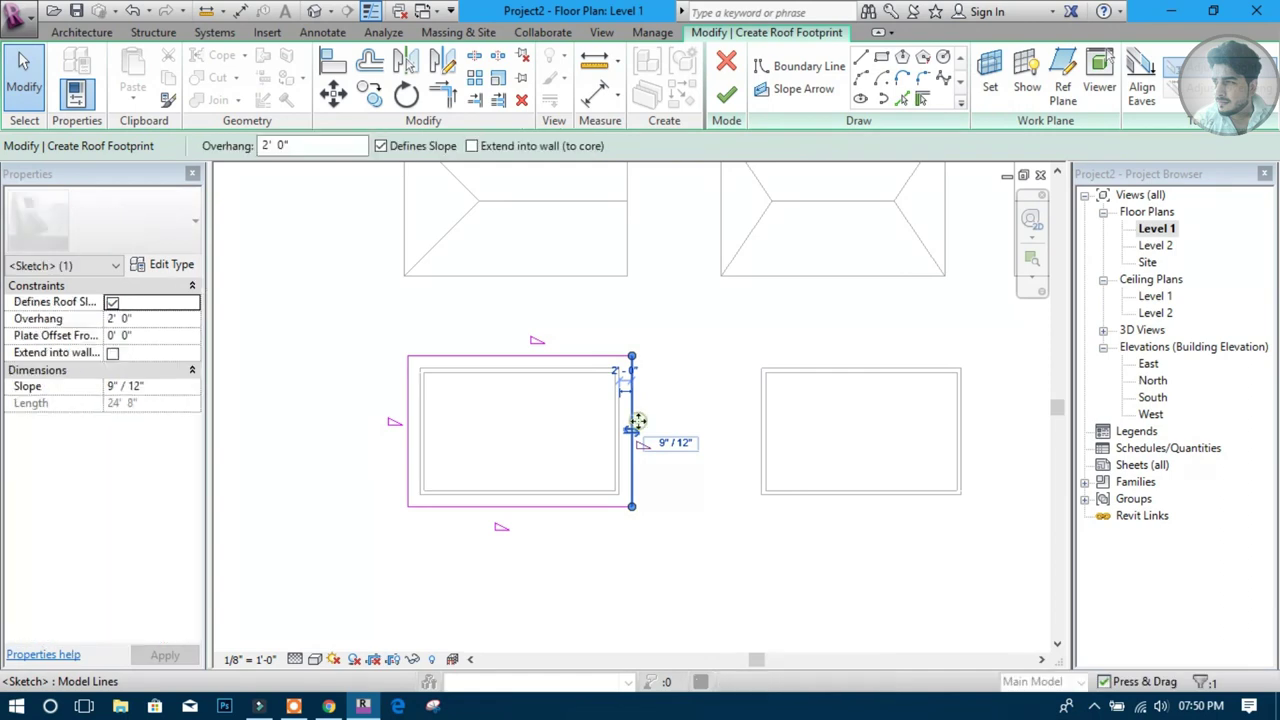
pyautogui.click(150, 386)
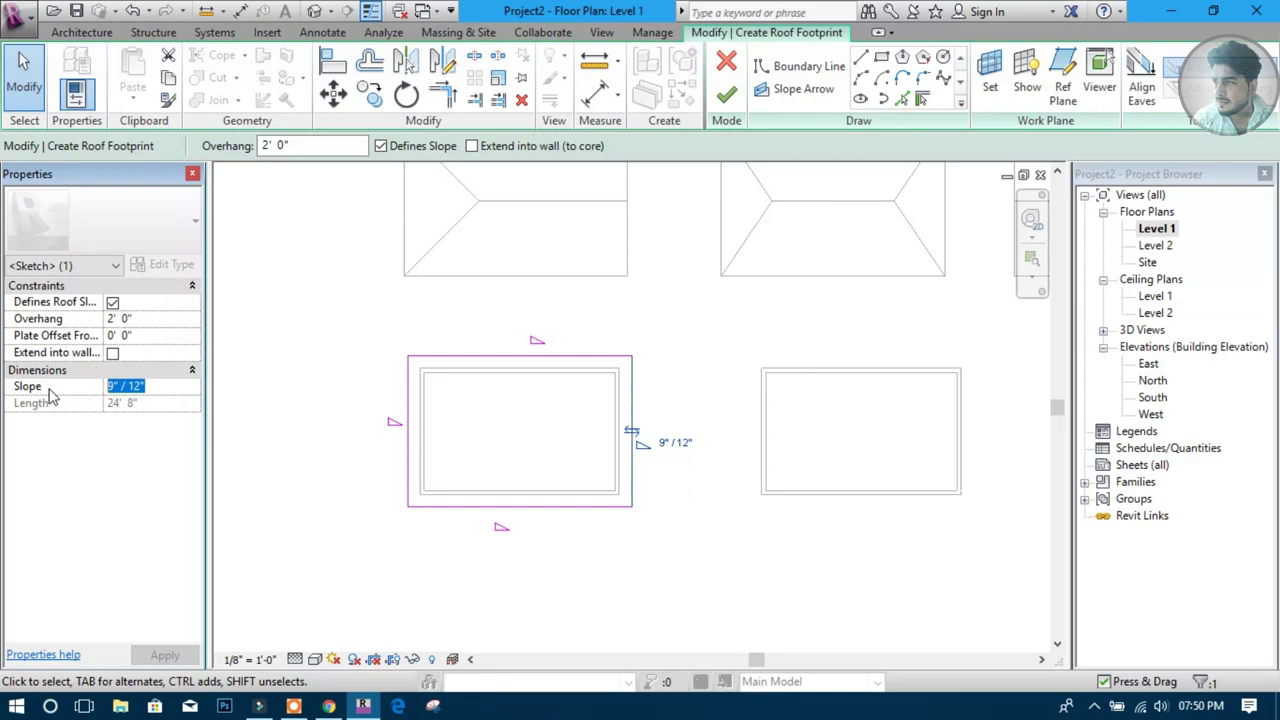
pyautogui.write('4')
pyautogui.click(317, 429)
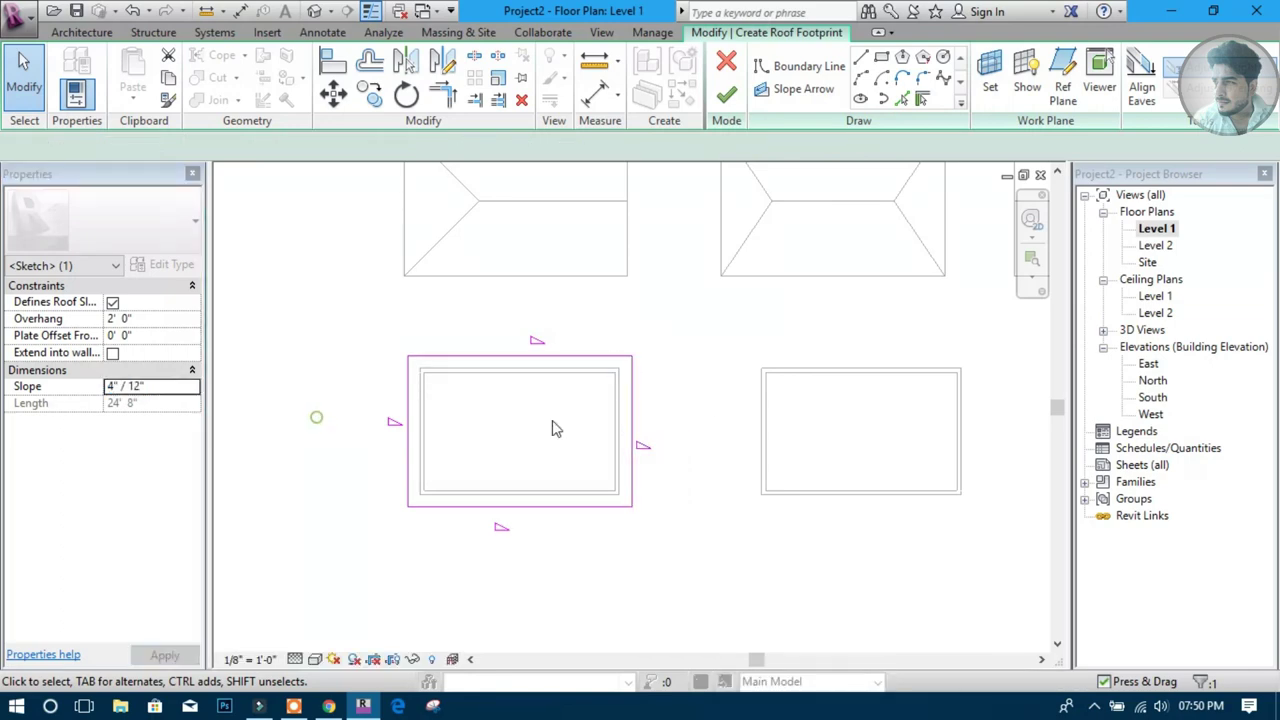
pyautogui.click(512, 357)
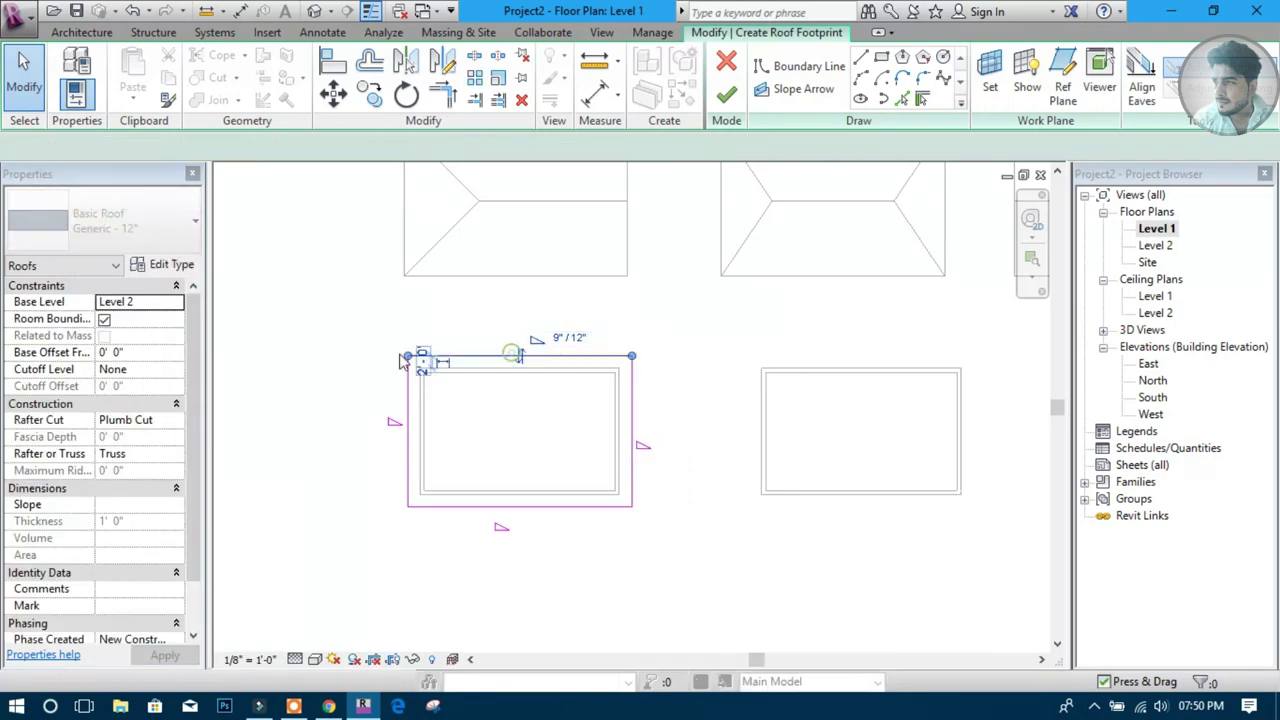
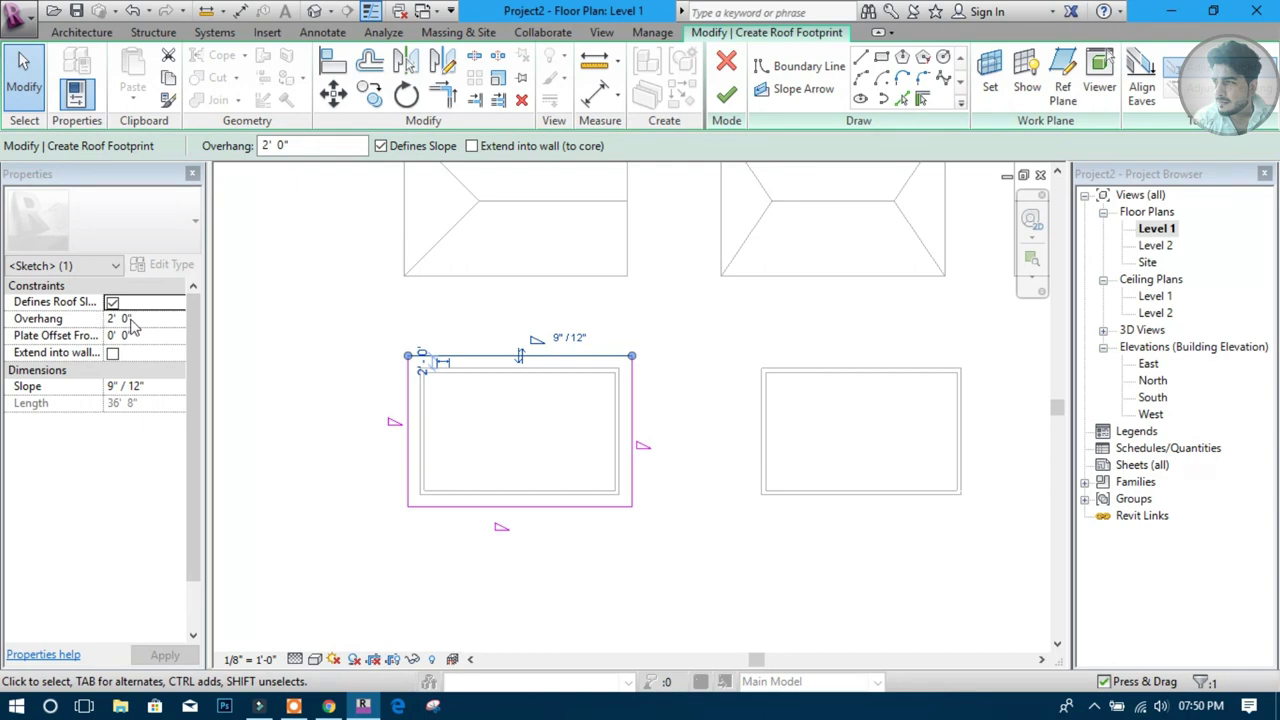
# Finish the hip roof over the lower-left rectangular building
pyautogui.press('Escape')
pyautogui.click(726, 93)
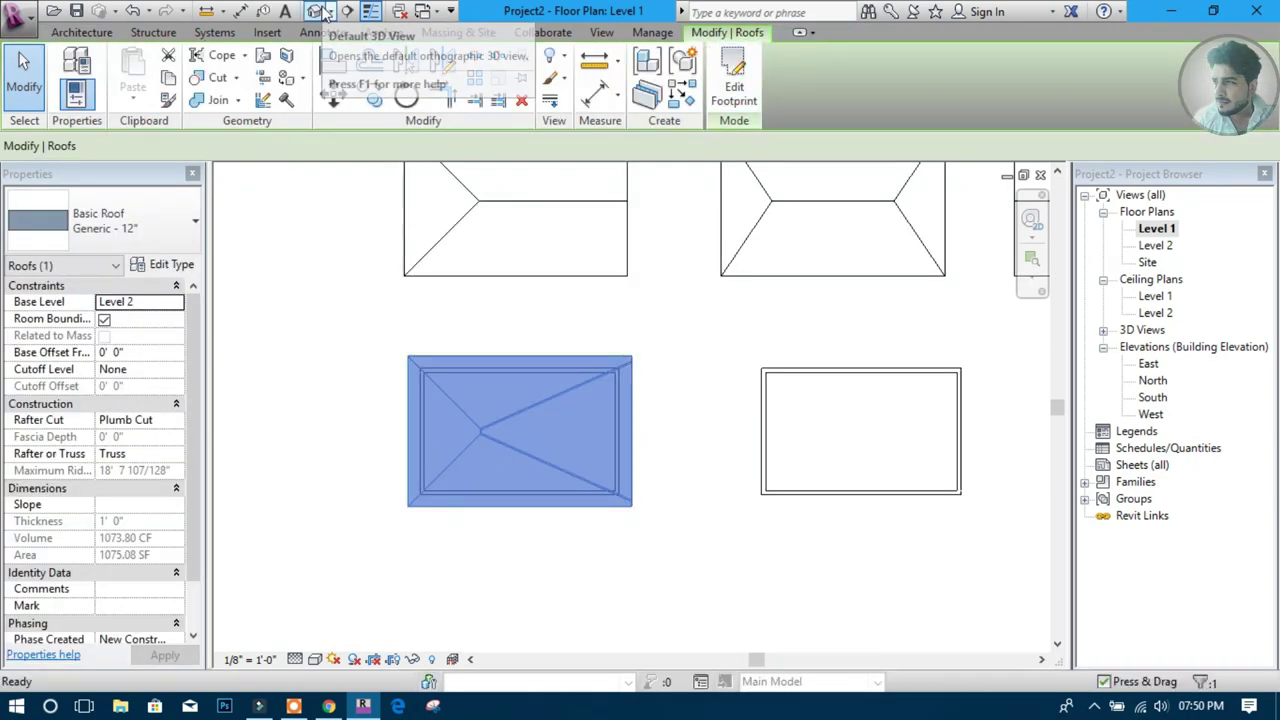
pyautogui.click(428, 320)
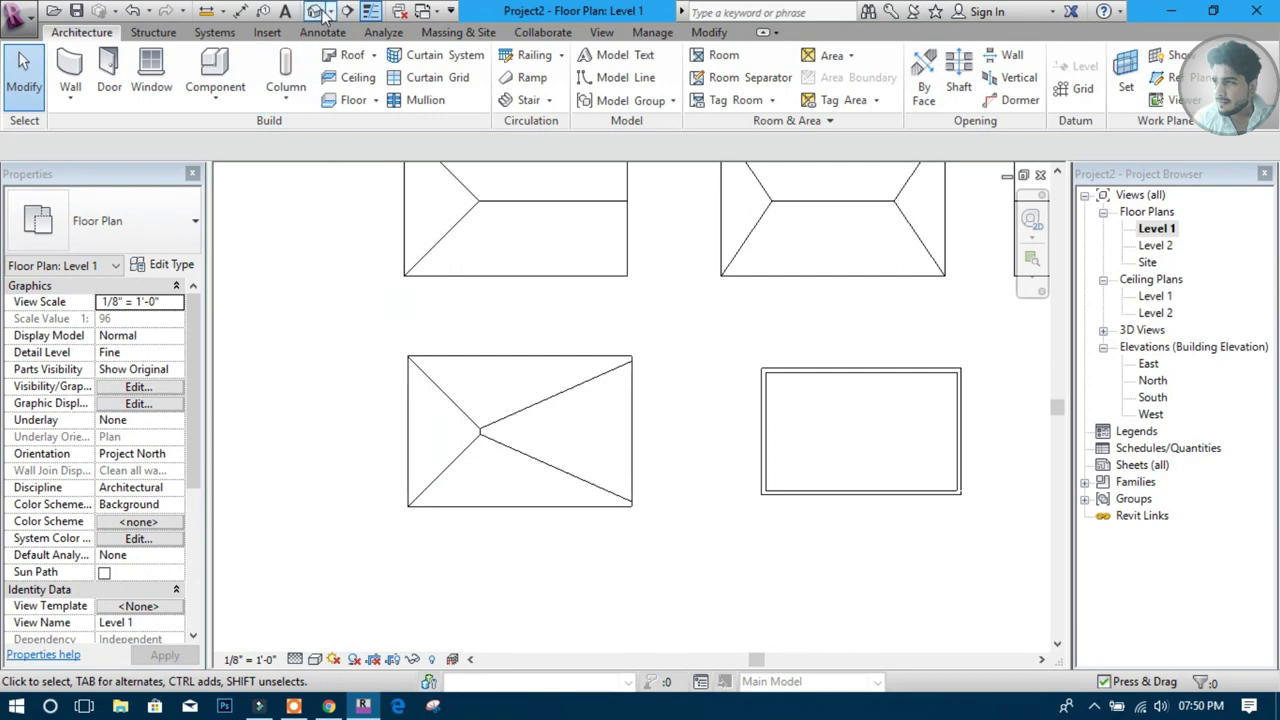
# Orbit the default 3D view to inspect the roofed buildings, then return to Level 1
pyautogui.click(316, 11)
pyautogui.moveTo(491, 529); pyautogui.dragTo(354, 514, button='middle')
pyautogui.scroll(3, 724, 457)
pyautogui.moveTo(724, 457)
pyautogui.keyDown('shift'); pyautogui.mouseDown(button='middle')
pyautogui.moveTo(569, 264)
pyautogui.moveTo(588, 440)
pyautogui.moveTo(325, 471)
pyautogui.mouseUp(button='middle'); pyautogui.keyUp('shift')
pyautogui.scroll(2, 588, 428)
pyautogui.doubleClick(1154, 229)
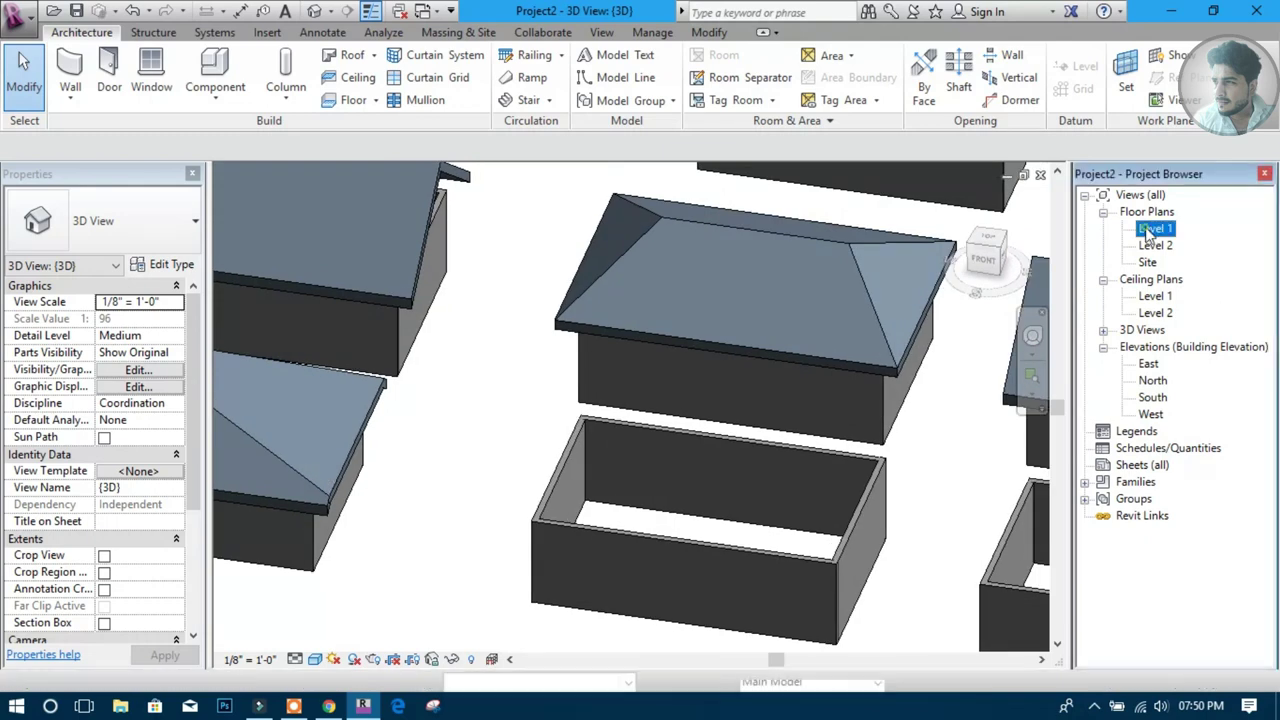
# Start a roof by footprint on the bare building, using its whole wall chain as boundary
pyautogui.scroll(-1, 620, 408)
pyautogui.scroll(2, 568, 422)
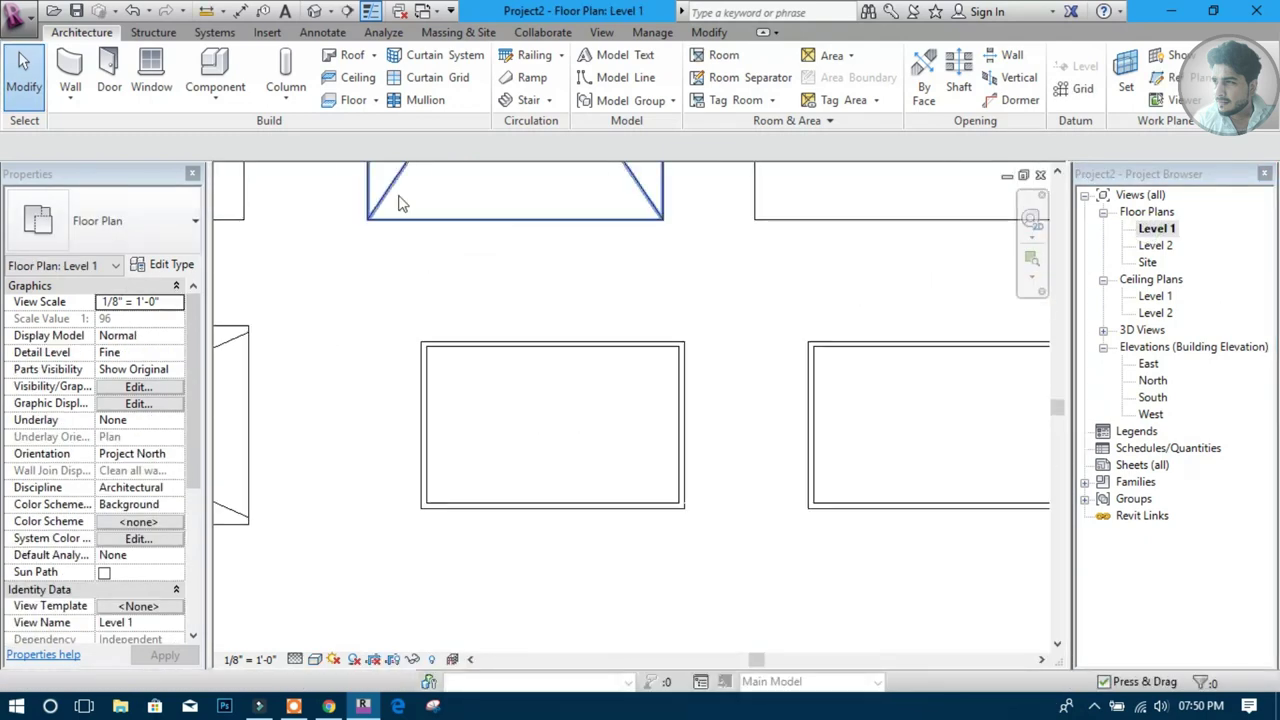
pyautogui.click(373, 55)
pyautogui.click(371, 163)
pyautogui.click(560, 397)
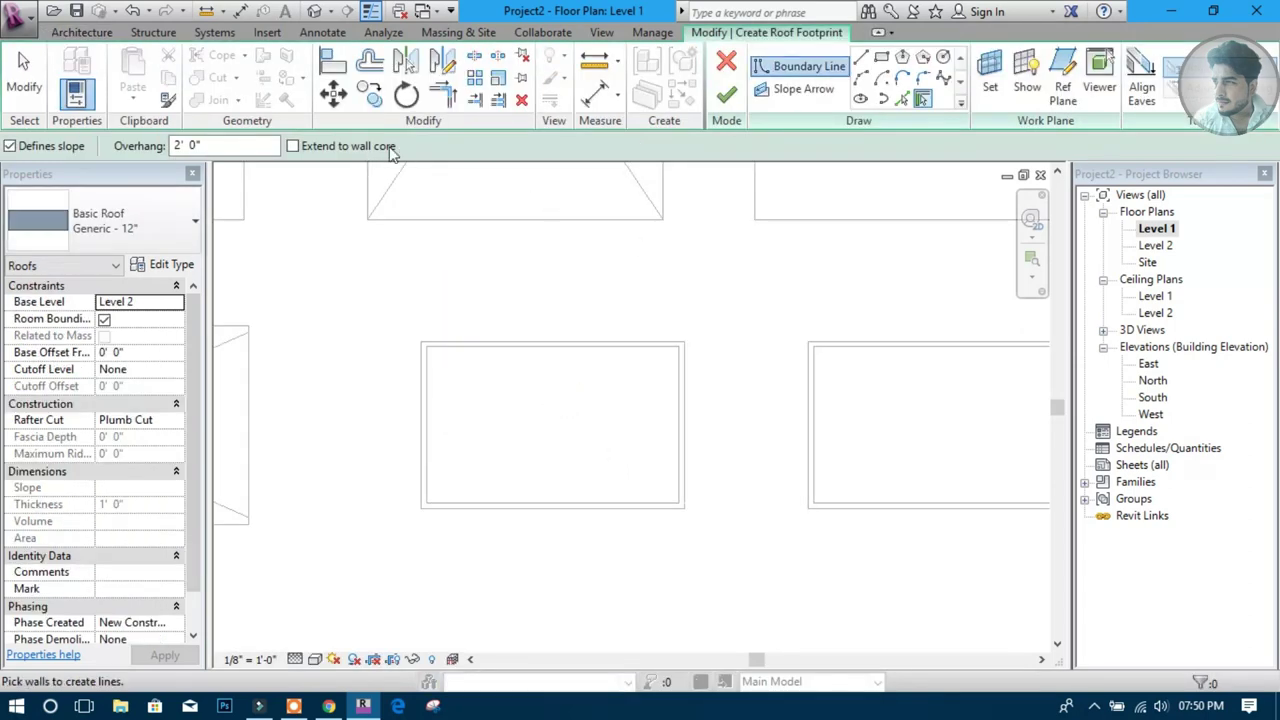
pyautogui.press('Tab')
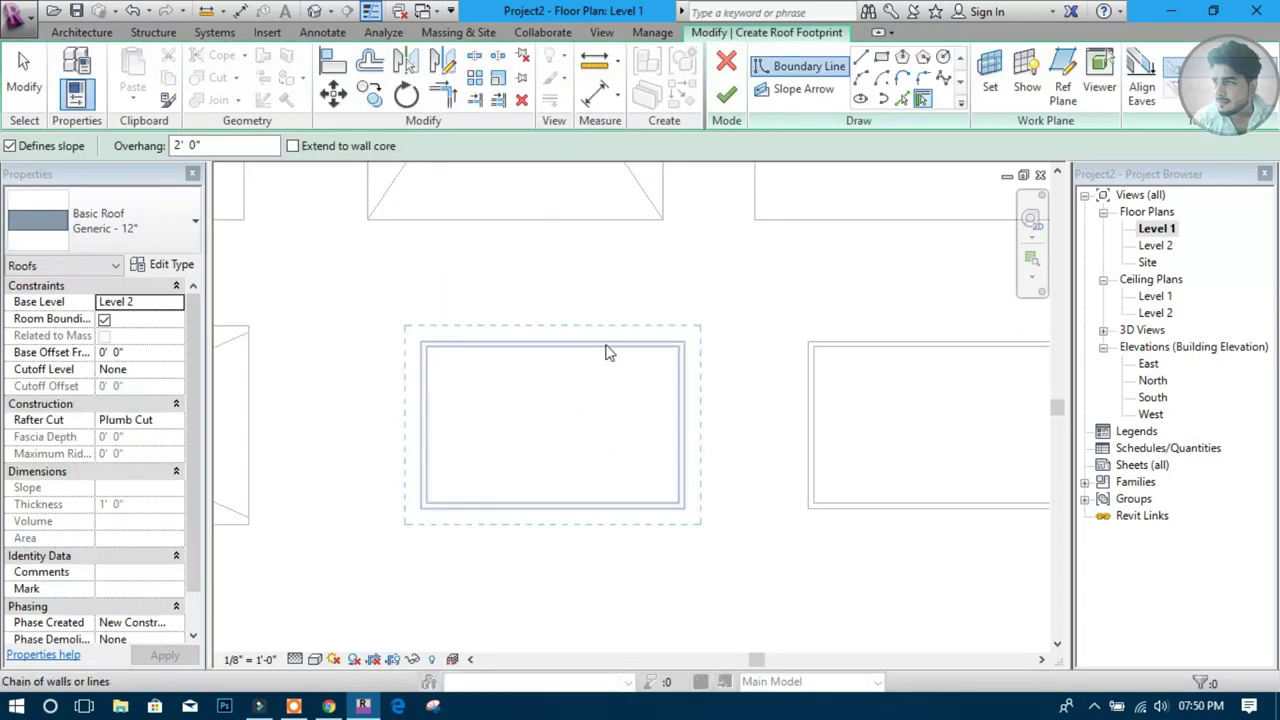
pyautogui.click(605, 352)
pyautogui.press('Escape')
pyautogui.press('Escape')
# Set the left roof edge slope to 4"/12" and finish the hip roof
pyautogui.click(701, 368)
pyautogui.click(748, 440)
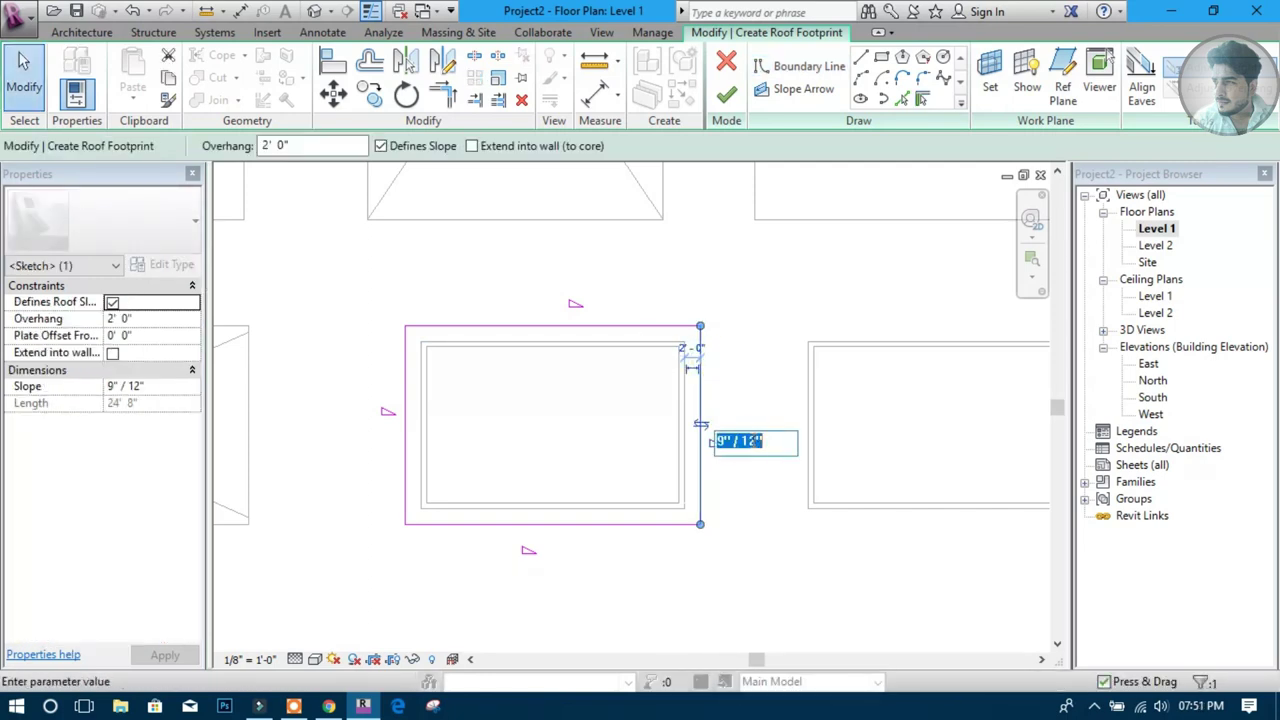
pyautogui.click(405, 450)
pyautogui.click(427, 412)
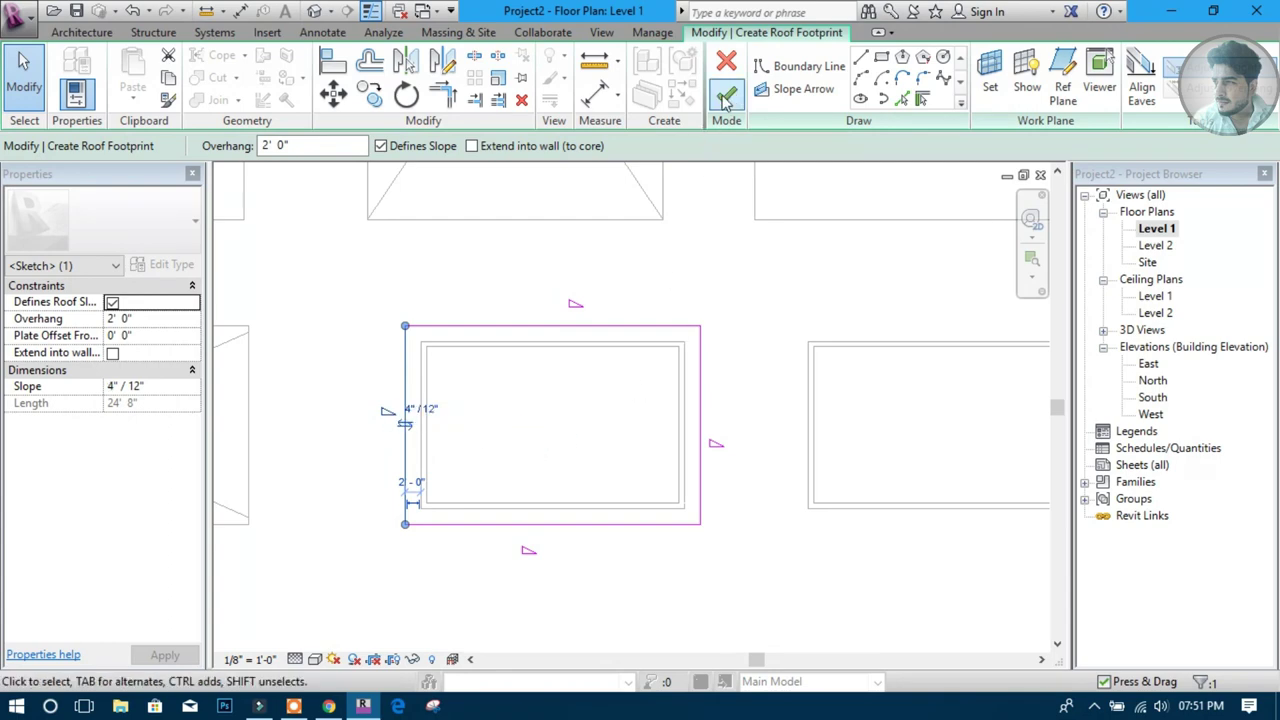
pyautogui.click(726, 97)
# Inspect the new roof in 3D and return to the Level 1 plan
pyautogui.click(420, 273)
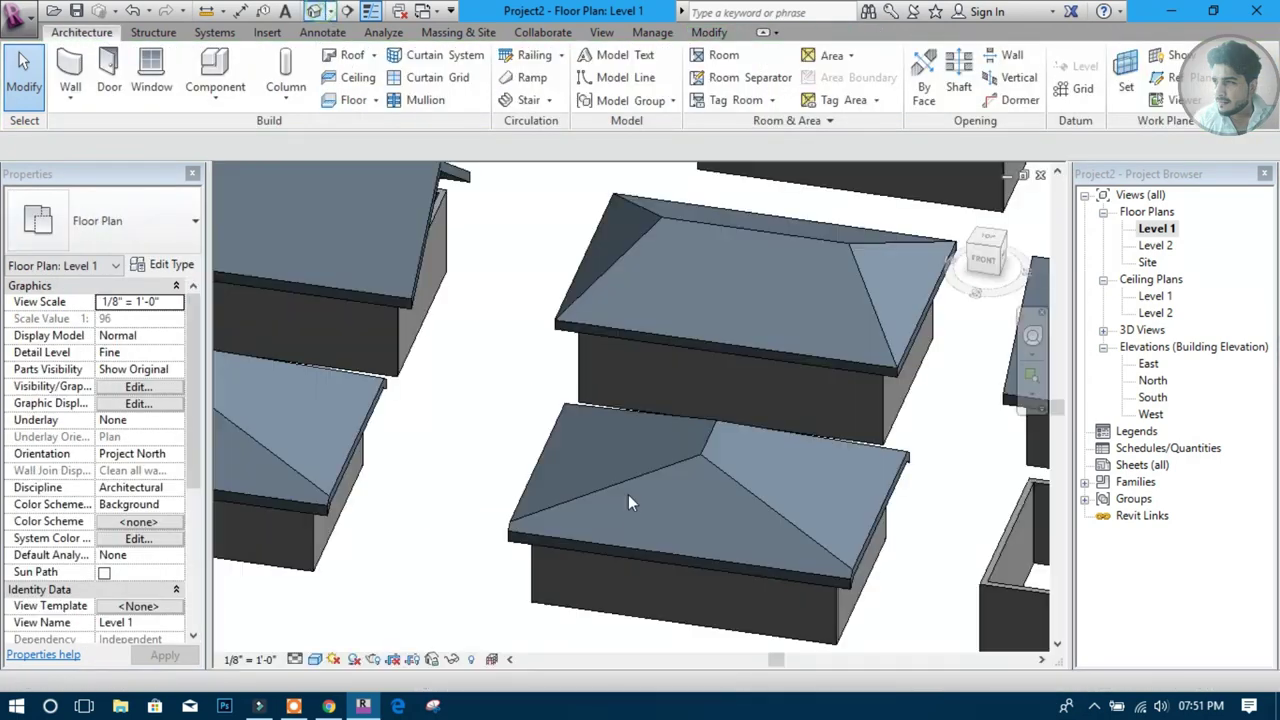
pyautogui.moveTo(607, 493)
pyautogui.keyDown('shift'); pyautogui.mouseDown(button='middle')
pyautogui.moveTo(427, 533)
pyautogui.moveTo(493, 467)
pyautogui.mouseUp(button='middle'); pyautogui.keyUp('shift')
pyautogui.scroll(5, 390, 395)
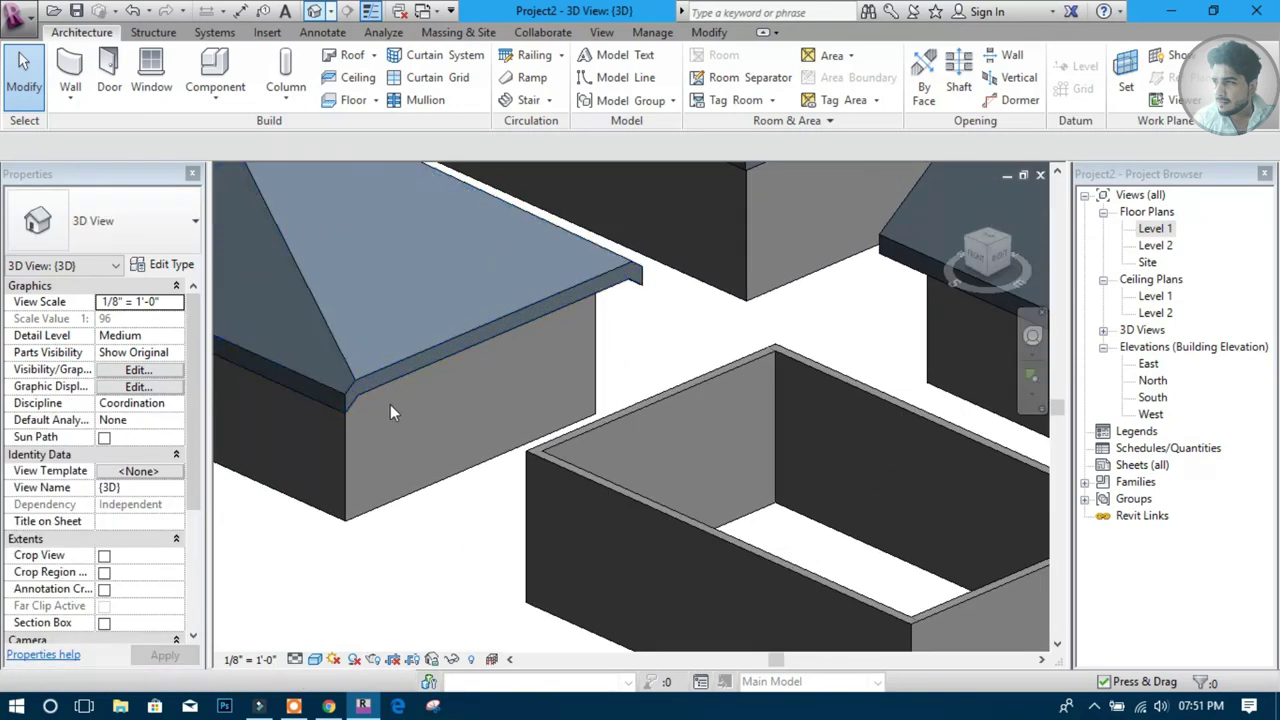
pyautogui.scroll(-2, 410, 409)
pyautogui.doubleClick(1155, 229)
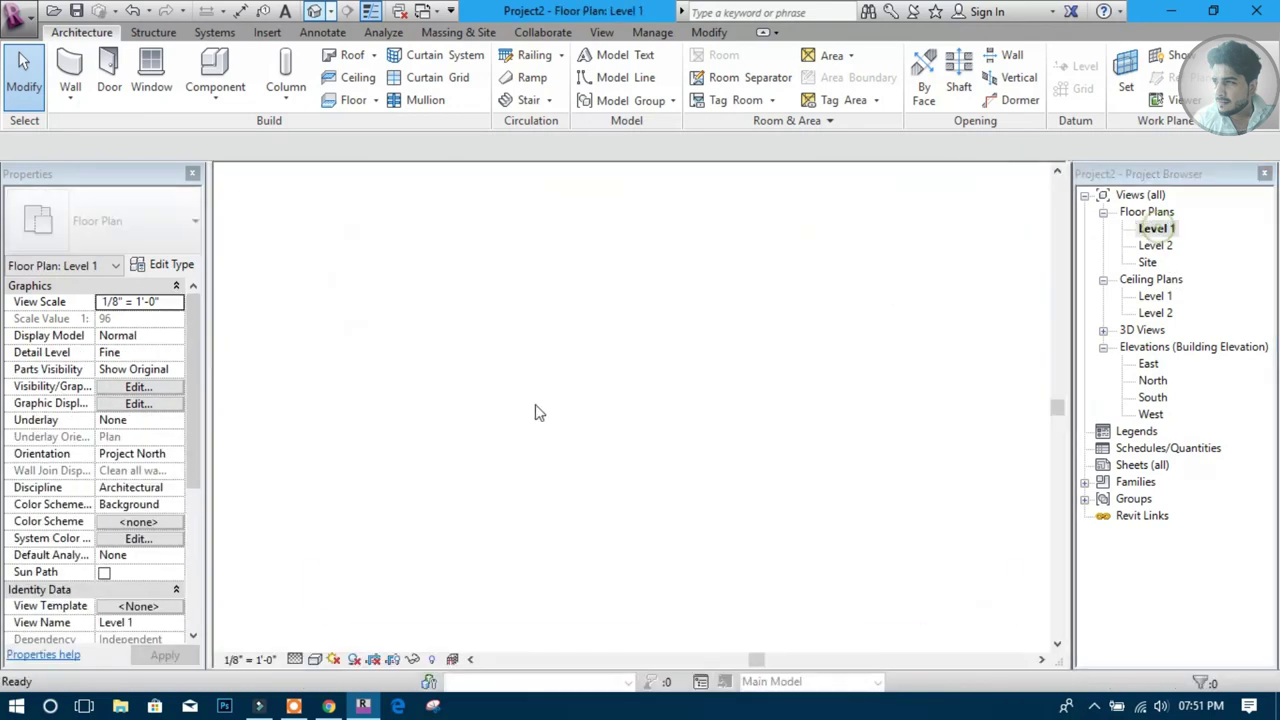
pyautogui.scroll(-3, 486, 451)
pyautogui.scroll(3, 585, 400)
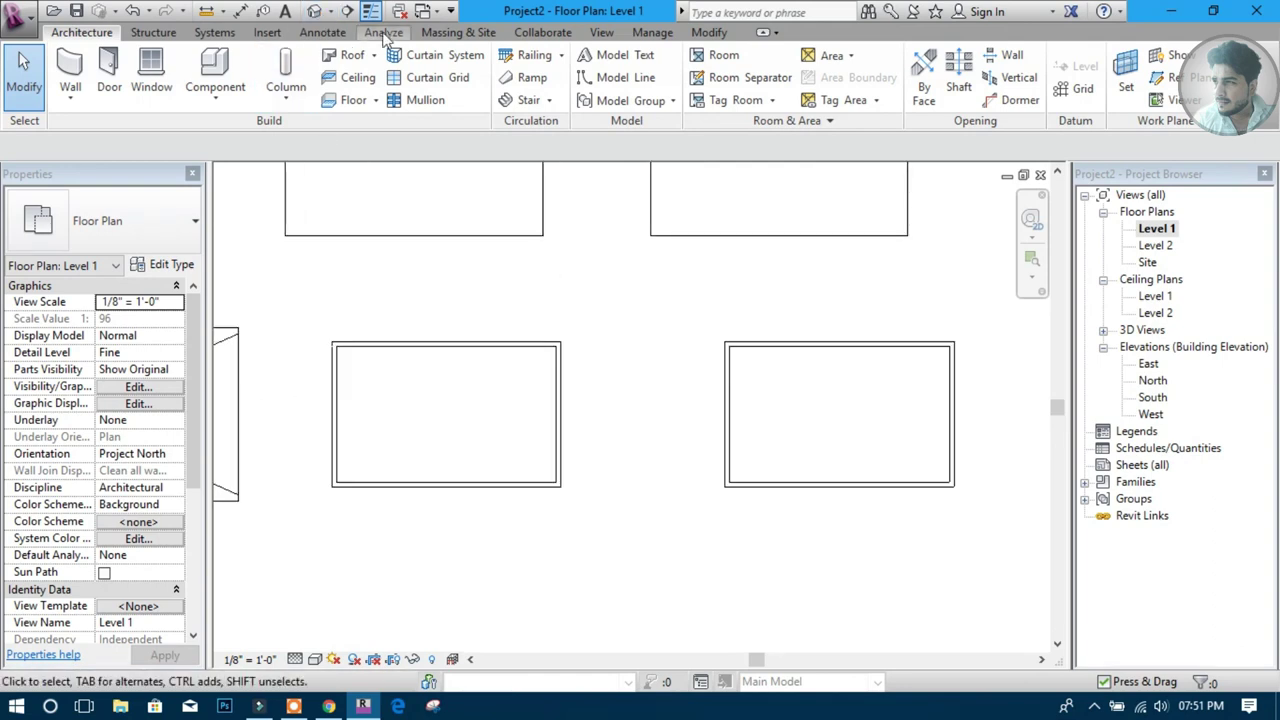
pyautogui.click(377, 57)
# Start a roof by footprint on the left building, using its whole wall chain as boundary
pyautogui.click(395, 83)
pyautogui.click(559, 396)
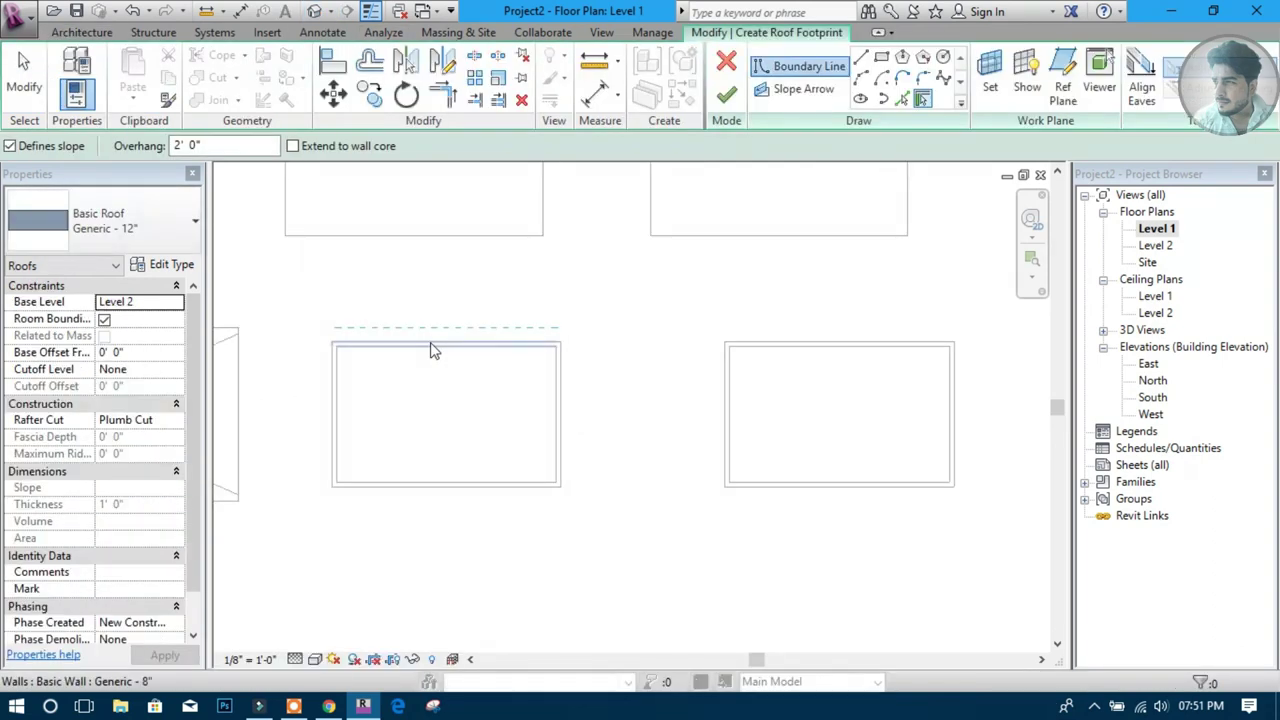
pyautogui.press('Tab')
pyautogui.click(432, 348)
pyautogui.press('Escape')
# Give both long roof edges a 2"/12" slope and finish the roof
pyautogui.moveTo(468, 500); pyautogui.dragTo(277, 457)
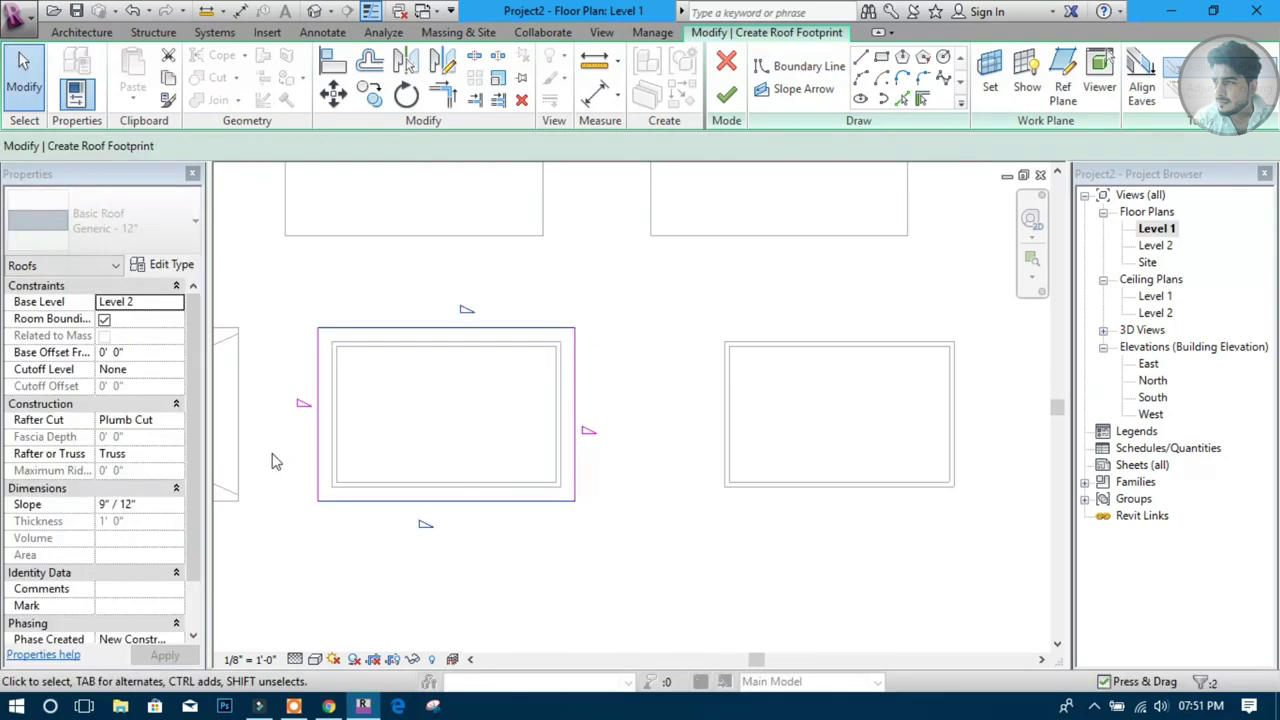
pyautogui.click(170, 390)
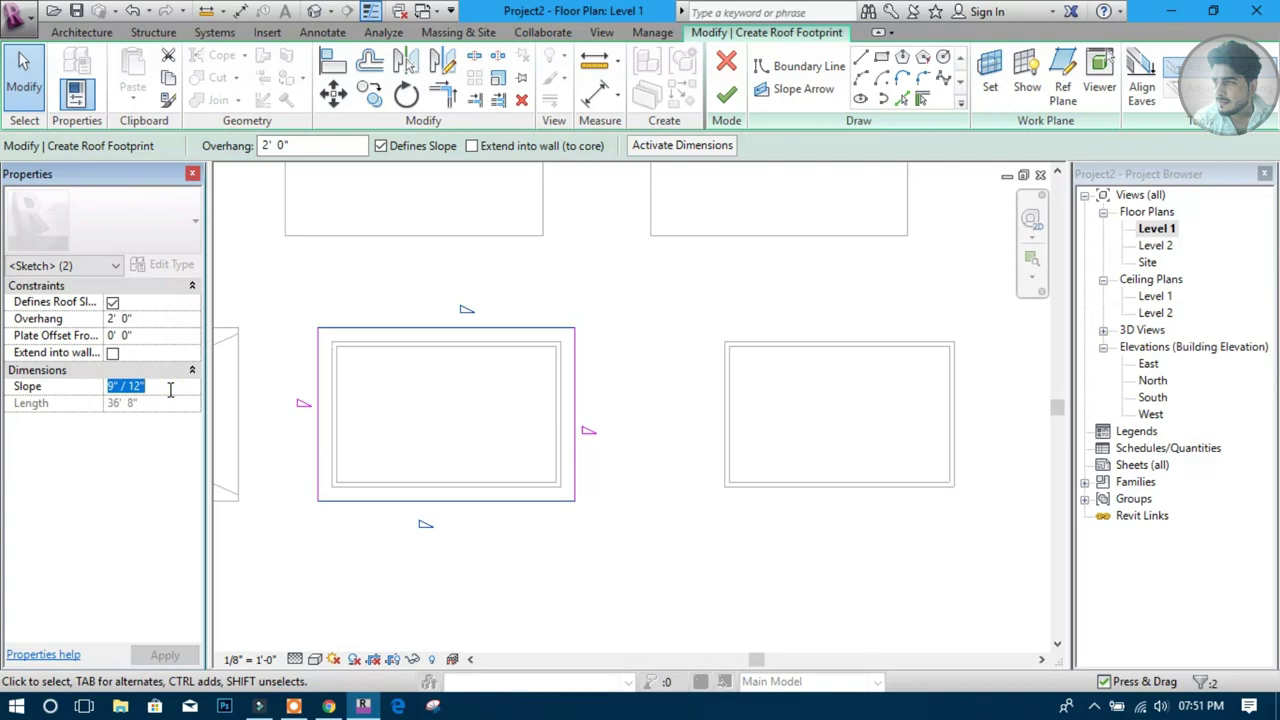
pyautogui.write('2')
pyautogui.click(165, 655)
pyautogui.click(726, 93)
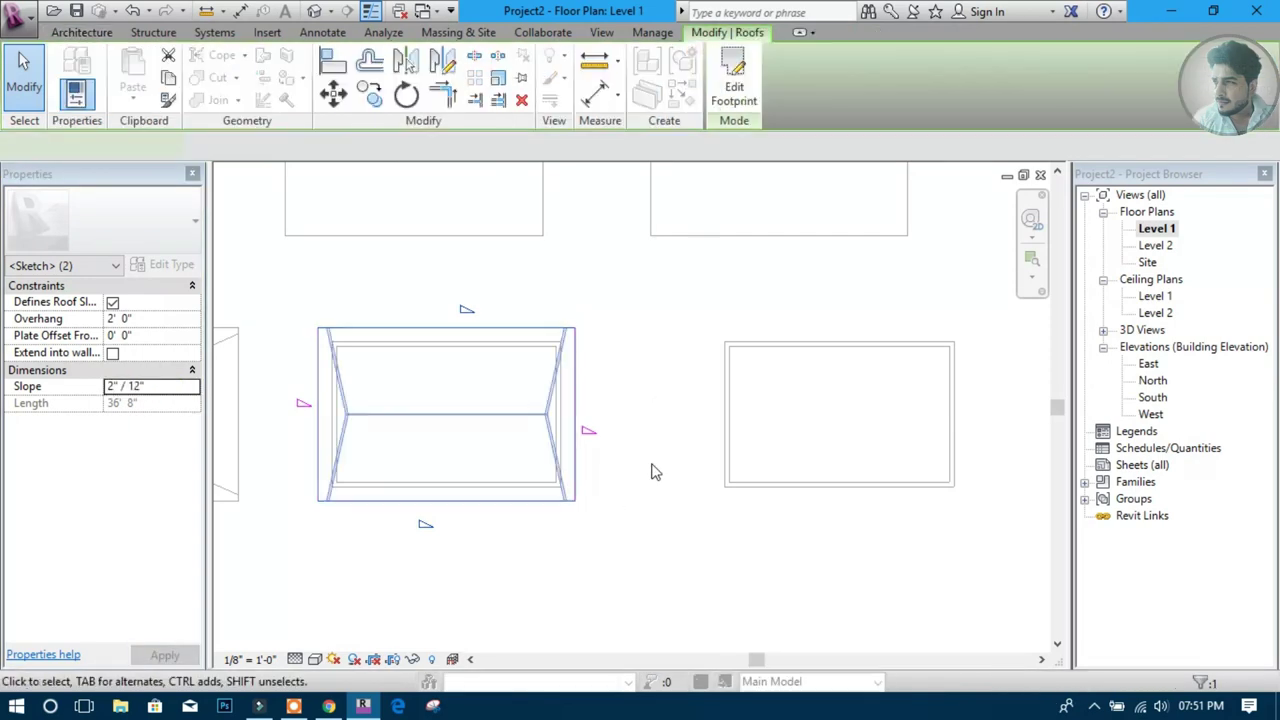
# Inspect the shallow roof in 3D, then return to Level 1 at the remaining bare building
pyautogui.click(655, 472)
pyautogui.press('3')
pyautogui.press('d')
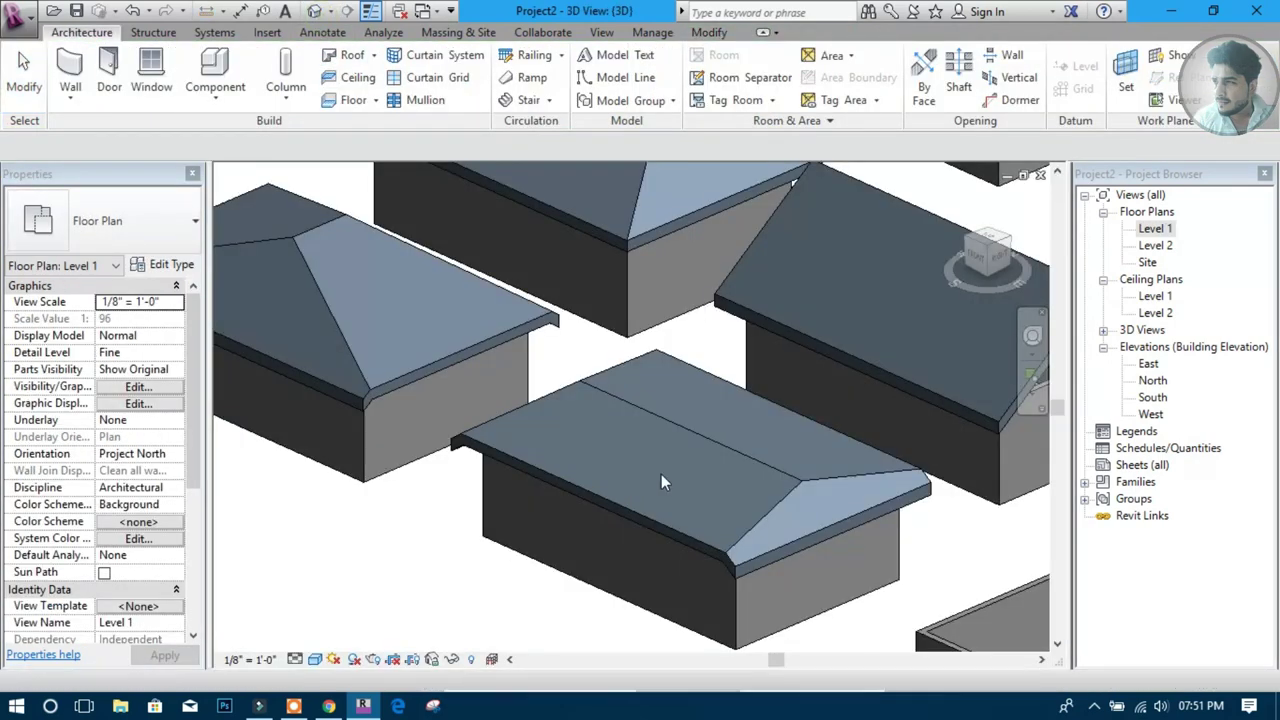
pyautogui.keyDown('shift'); pyautogui.moveTo(647, 447); pyautogui.dragTo(750, 409, button='middle'); pyautogui.keyUp('shift')
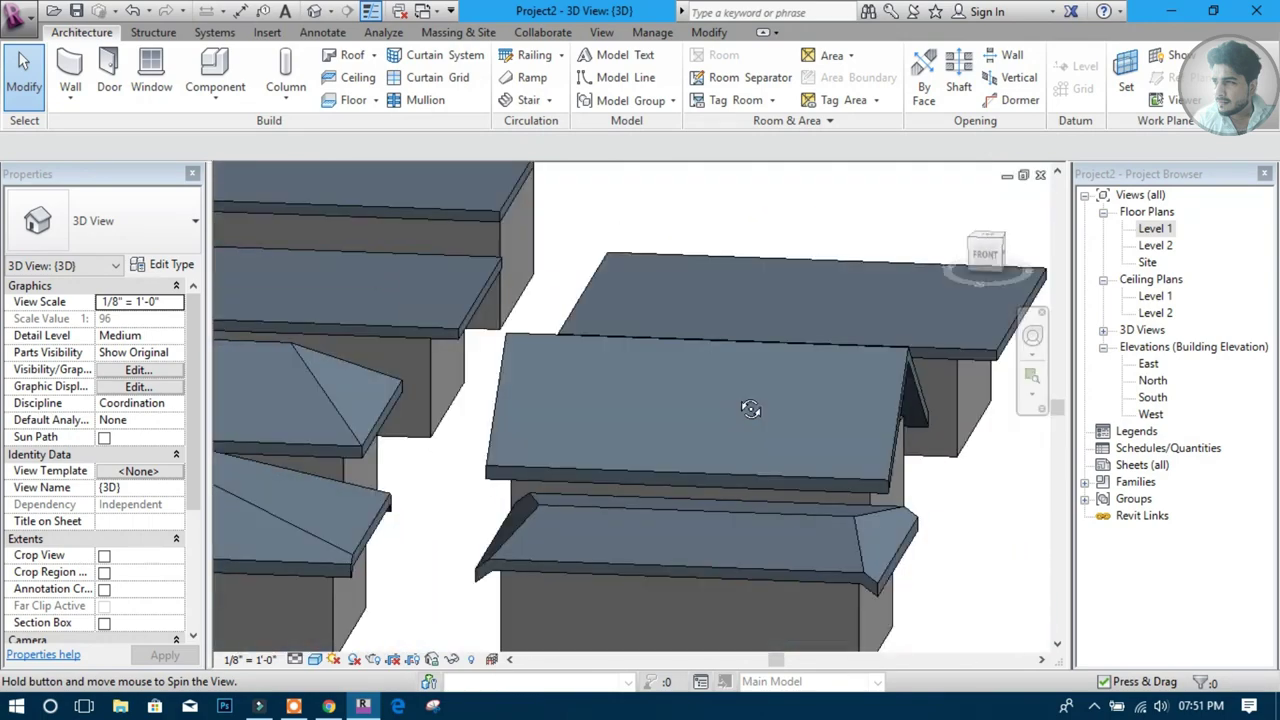
pyautogui.scroll(-5, 740, 500)
pyautogui.keyDown('shift'); pyautogui.moveTo(560, 525); pyautogui.dragTo(508, 518, button='middle'); pyautogui.keyUp('shift')
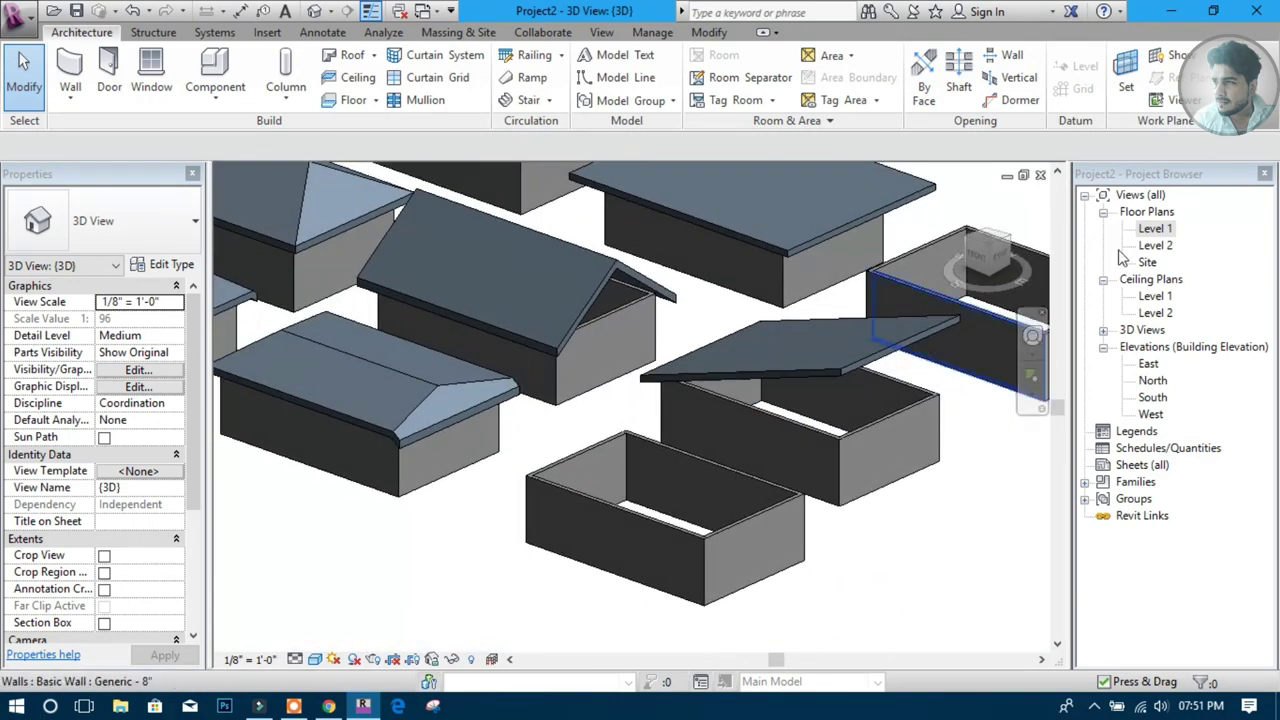
pyautogui.doubleClick(1155, 228)
pyautogui.moveTo(600, 437)
pyautogui.mouseDown(button='middle')
pyautogui.moveTo(734, 440)
pyautogui.moveTo(549, 400)
pyautogui.mouseUp(button='middle')
pyautogui.scroll(2, 530, 400)
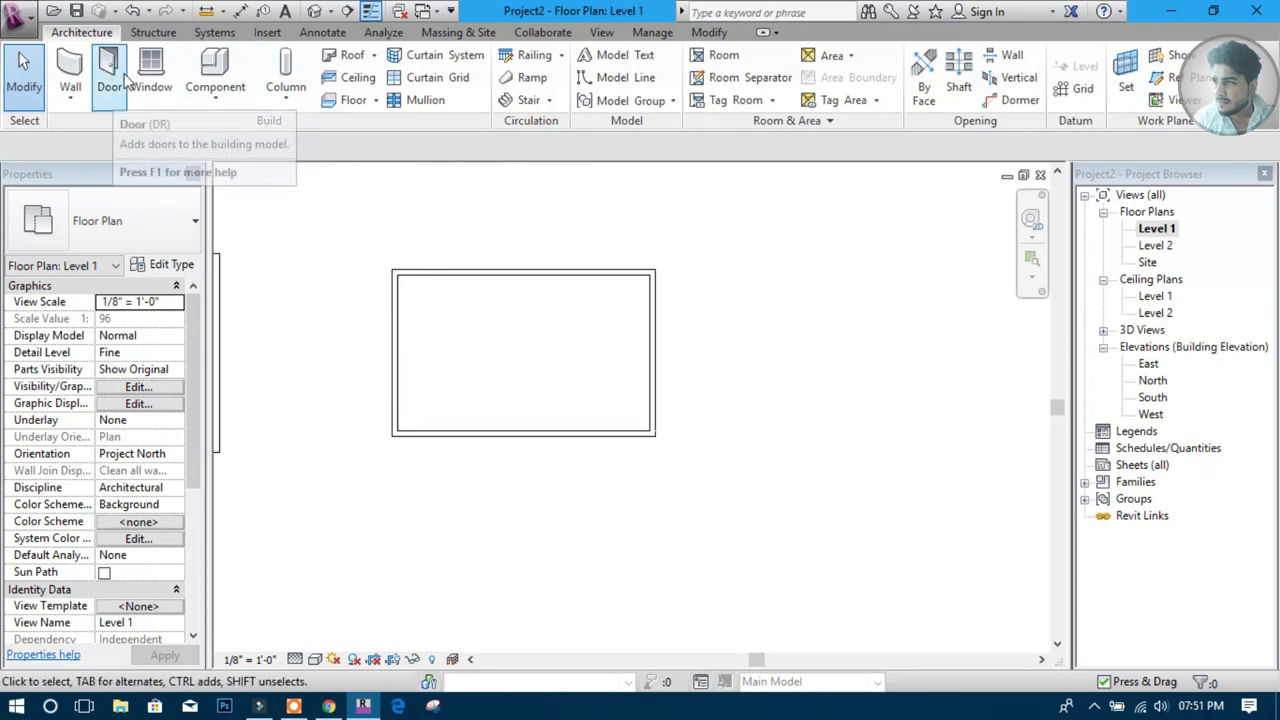
# Browse wall types, then start Create Similar from the building's top wall
pyautogui.click(70, 75)
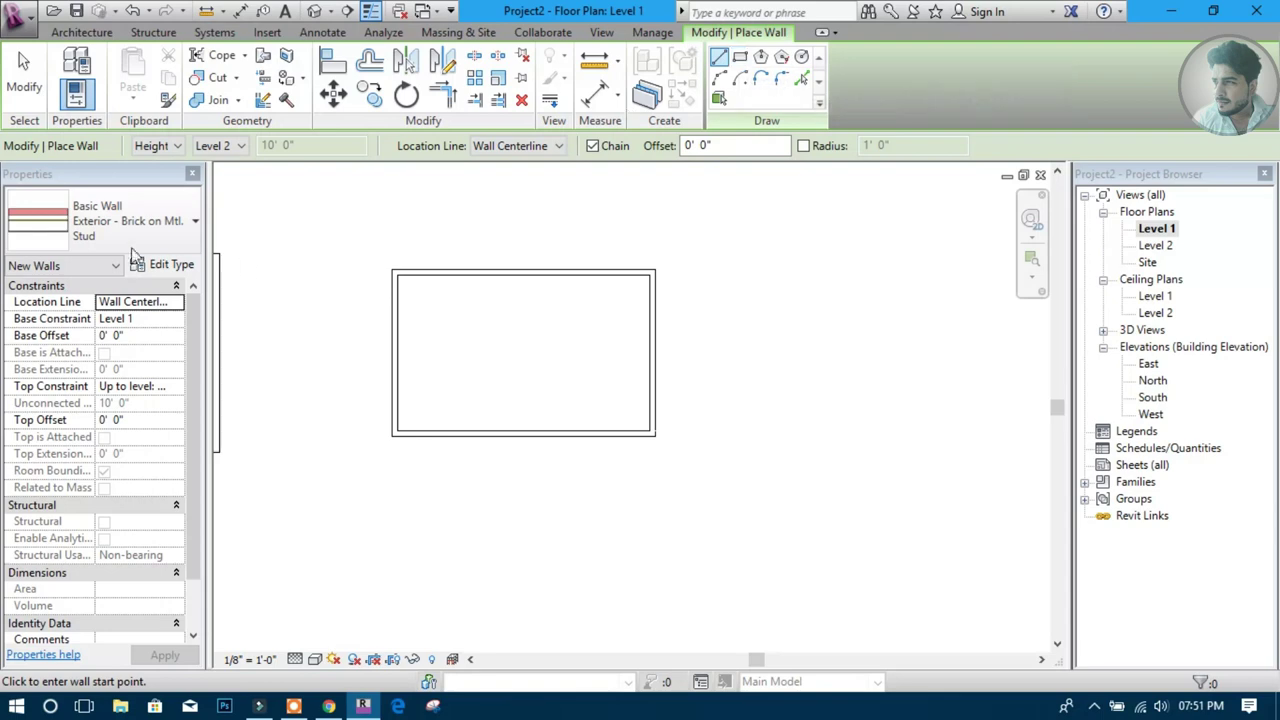
pyautogui.click(140, 228)
pyautogui.press('Escape')
pyautogui.press('Escape')
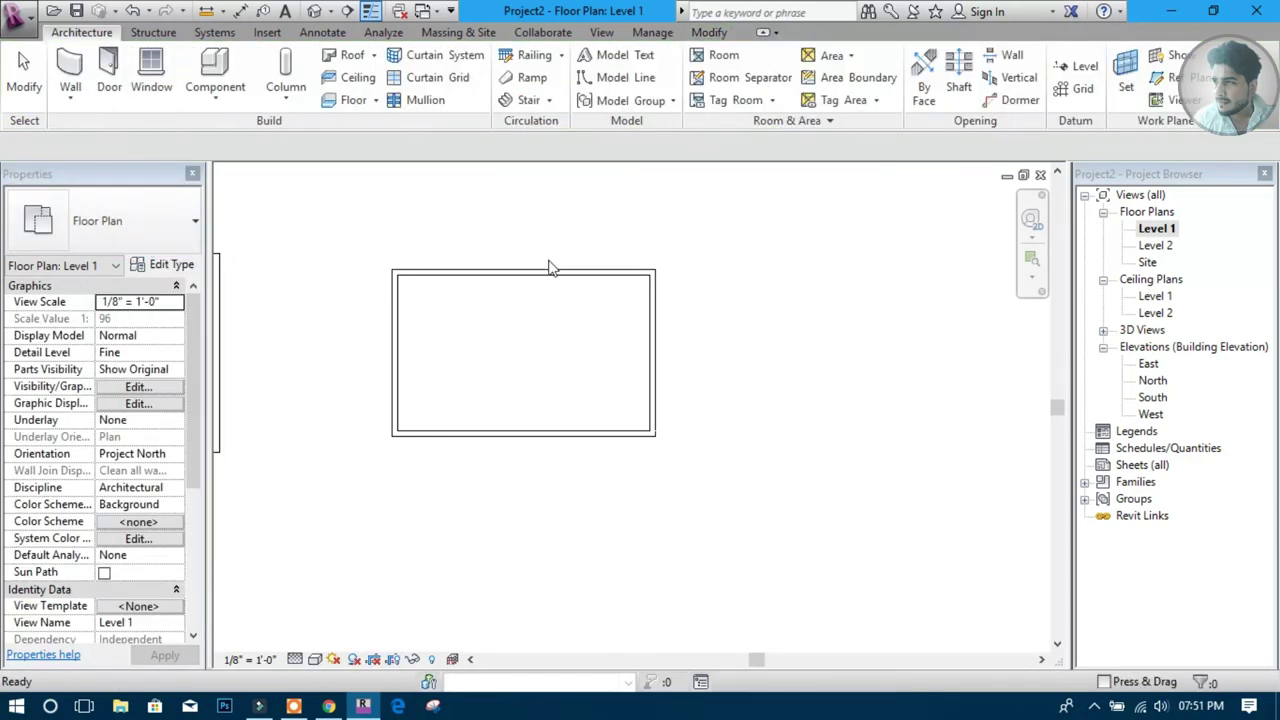
pyautogui.click(549, 271)
pyautogui.rightClick(548, 271)
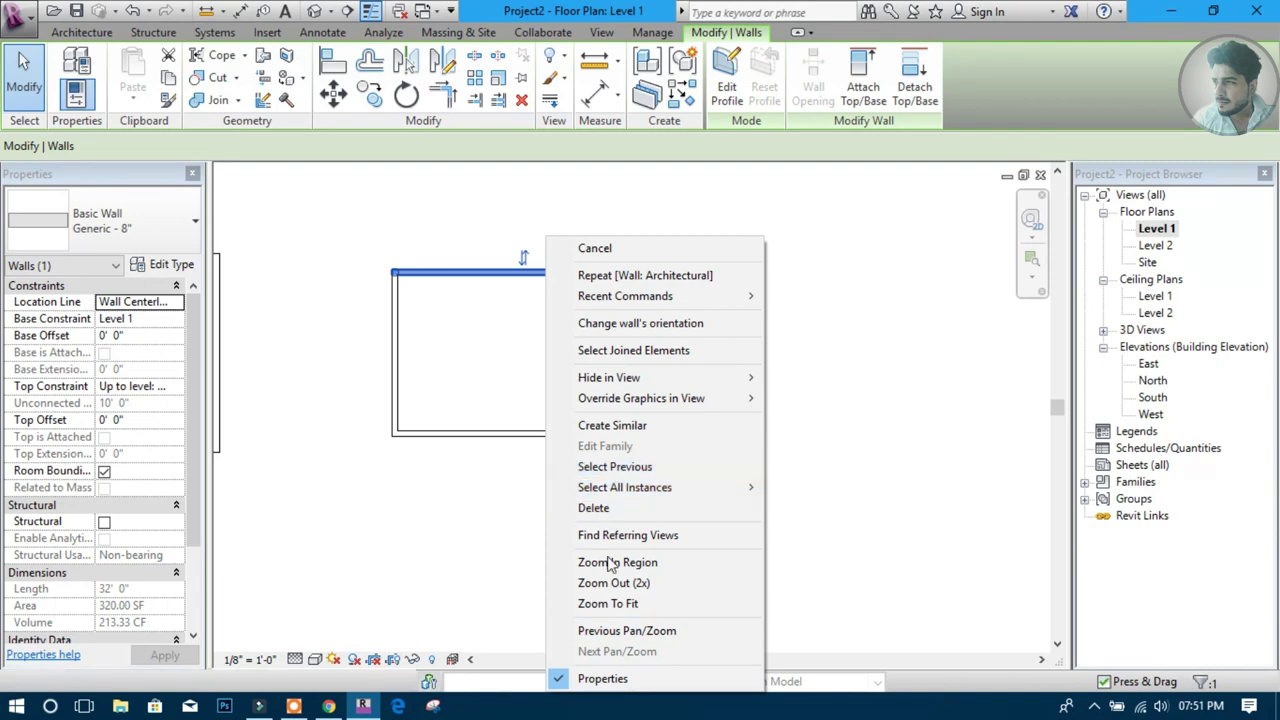
pyautogui.click(600, 425)
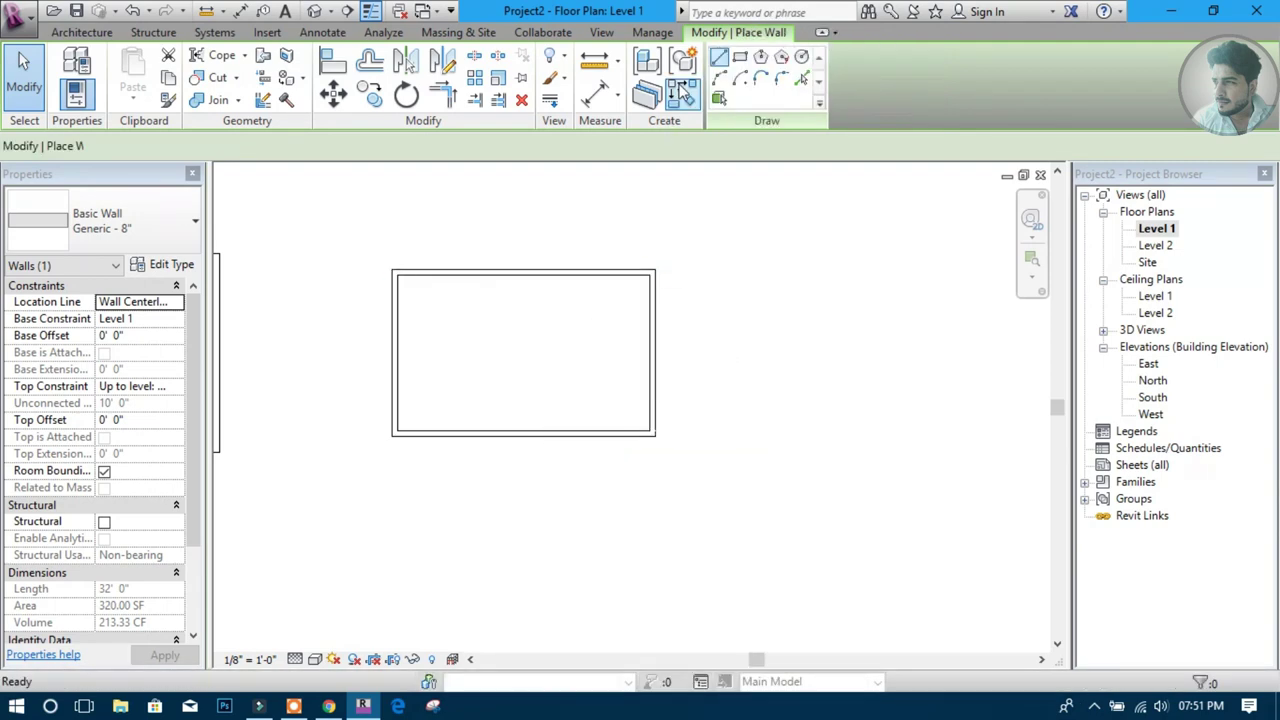
# Draw a rectangular wall wing about 12' 6" wide below the building
pyautogui.click(740, 57)
pyautogui.click(474, 432)
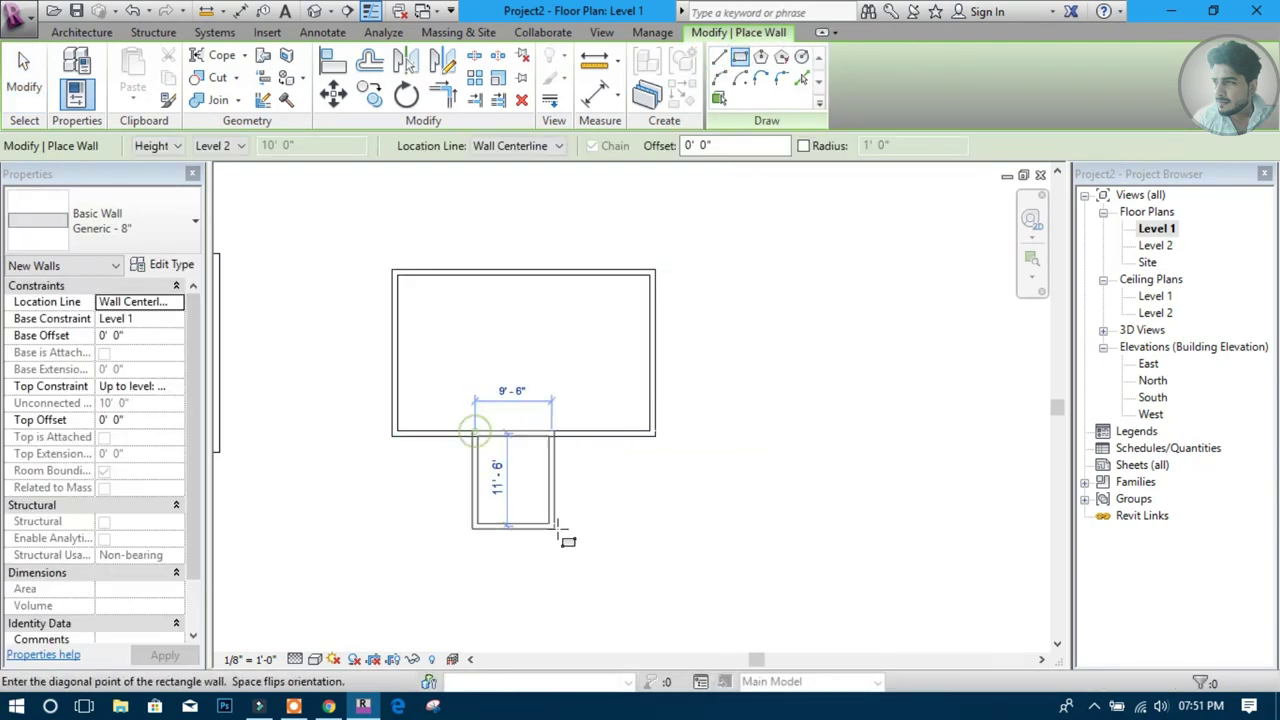
pyautogui.click(572, 518)
pyautogui.click(577, 512)
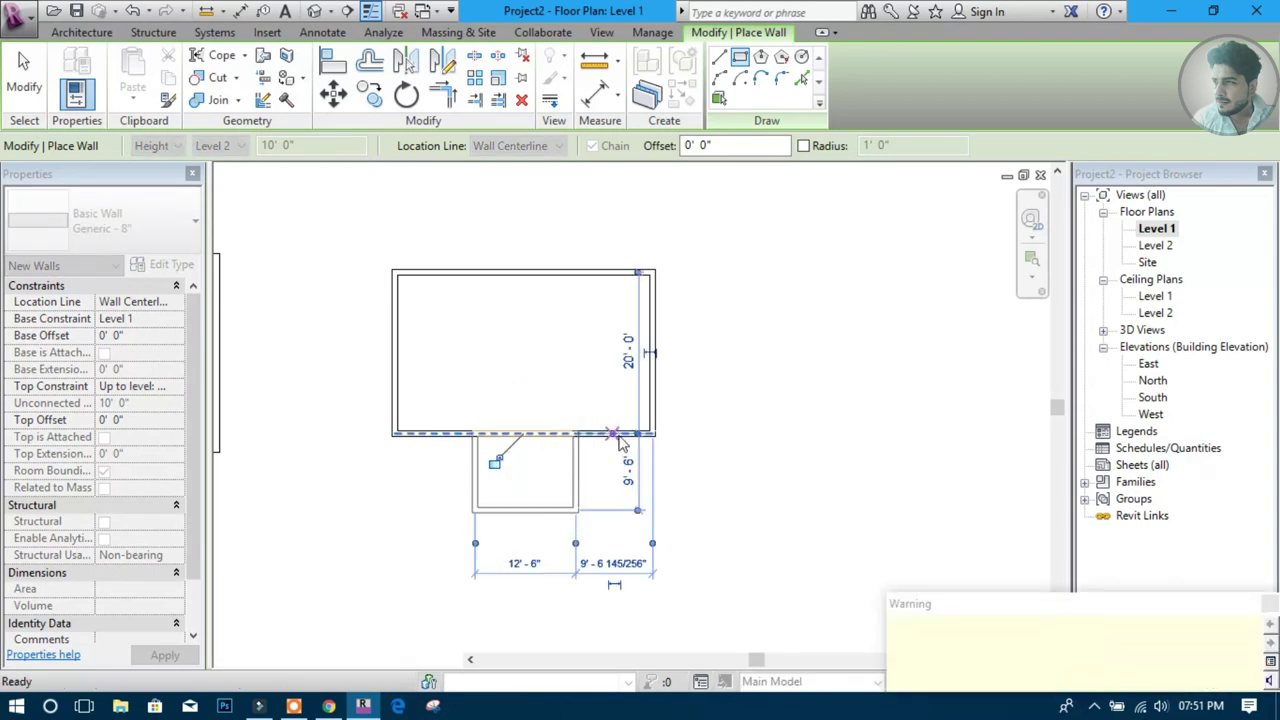
pyautogui.press('Escape')
pyautogui.press('Escape')
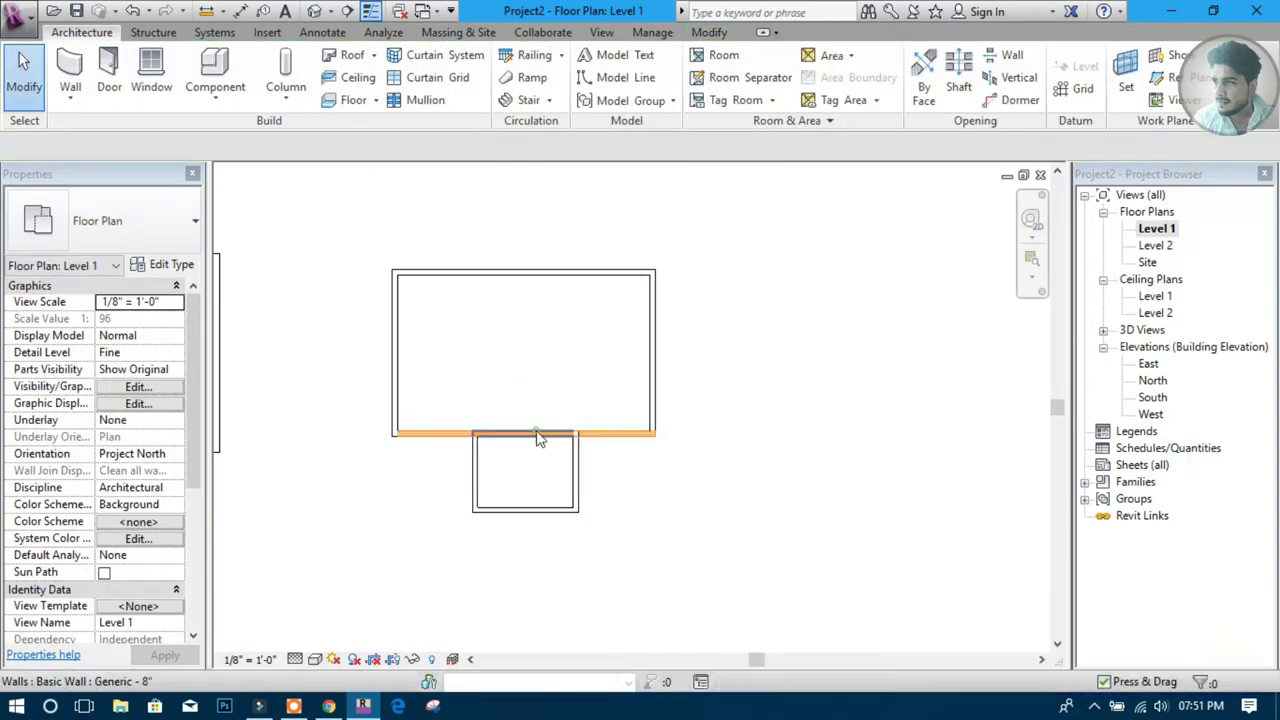
# Delete the overlapping doubled wall segment
pyautogui.click(538, 436)
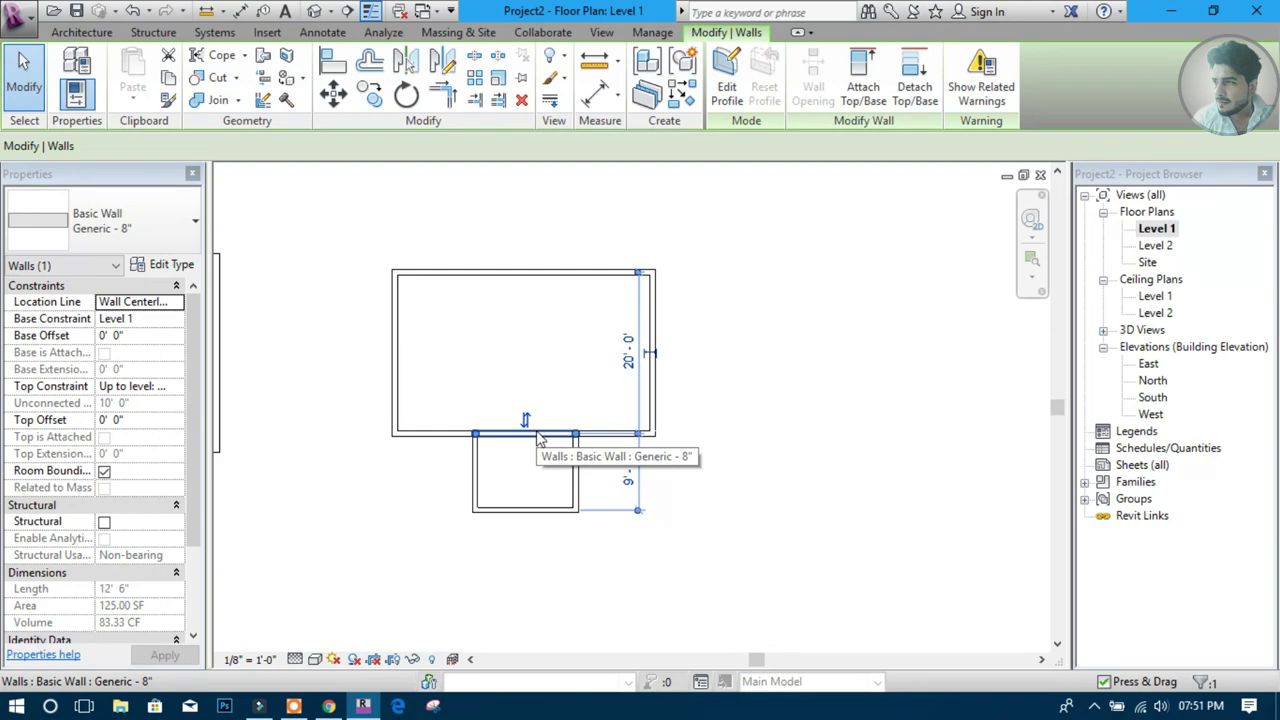
pyautogui.press('Delete')
pyautogui.scroll(2, 538, 452)
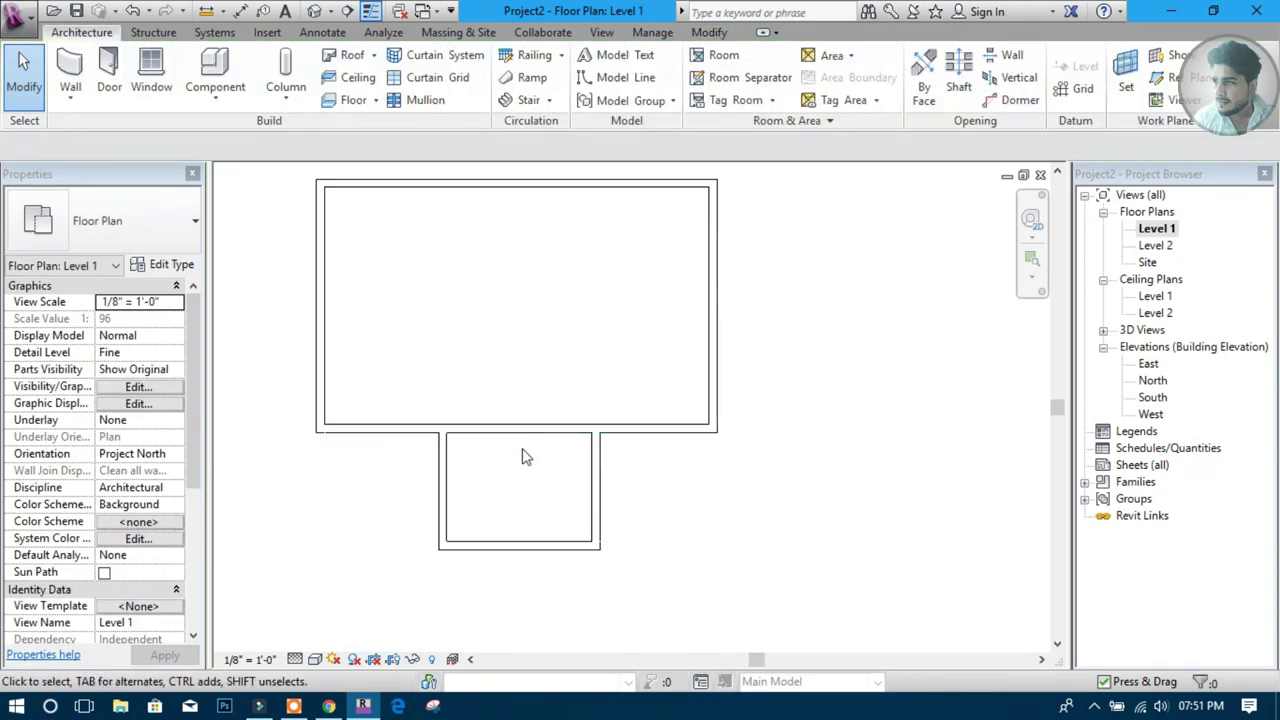
pyautogui.click(708, 33)
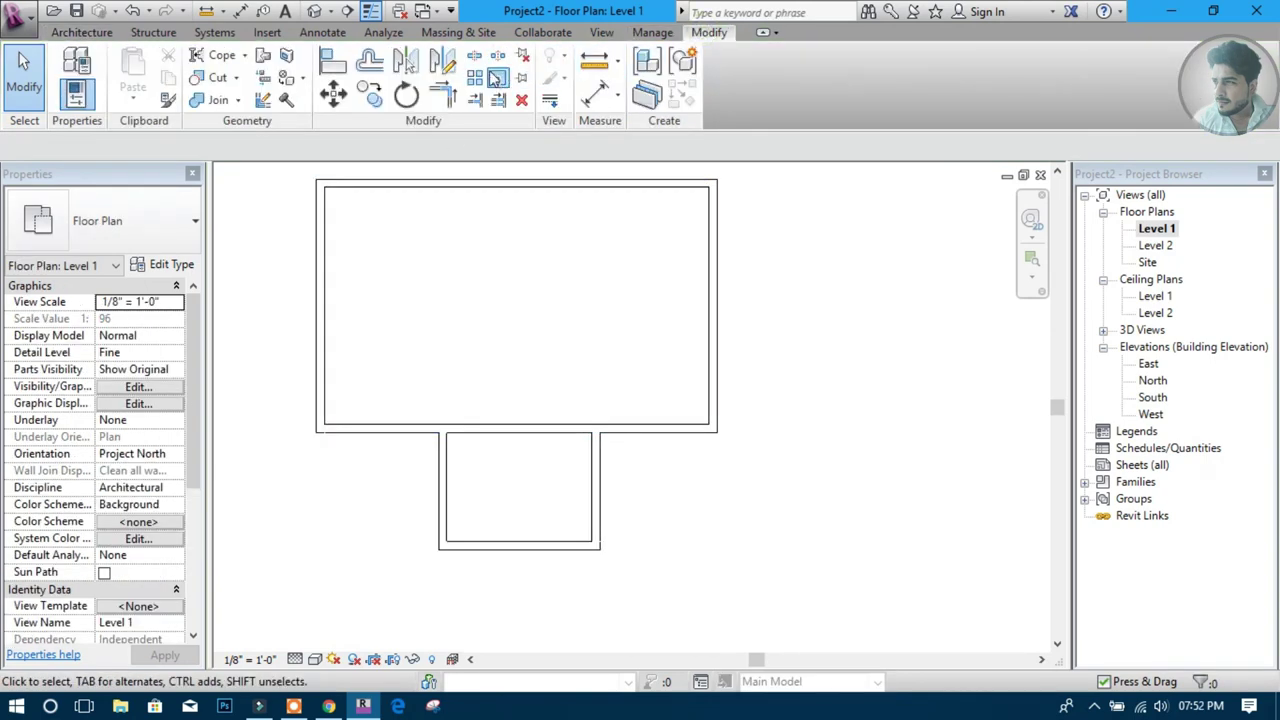
# Attempt a corner trim between two walls and dismiss the join error
pyautogui.click(443, 97)
pyautogui.click(410, 430)
pyautogui.click(596, 450)
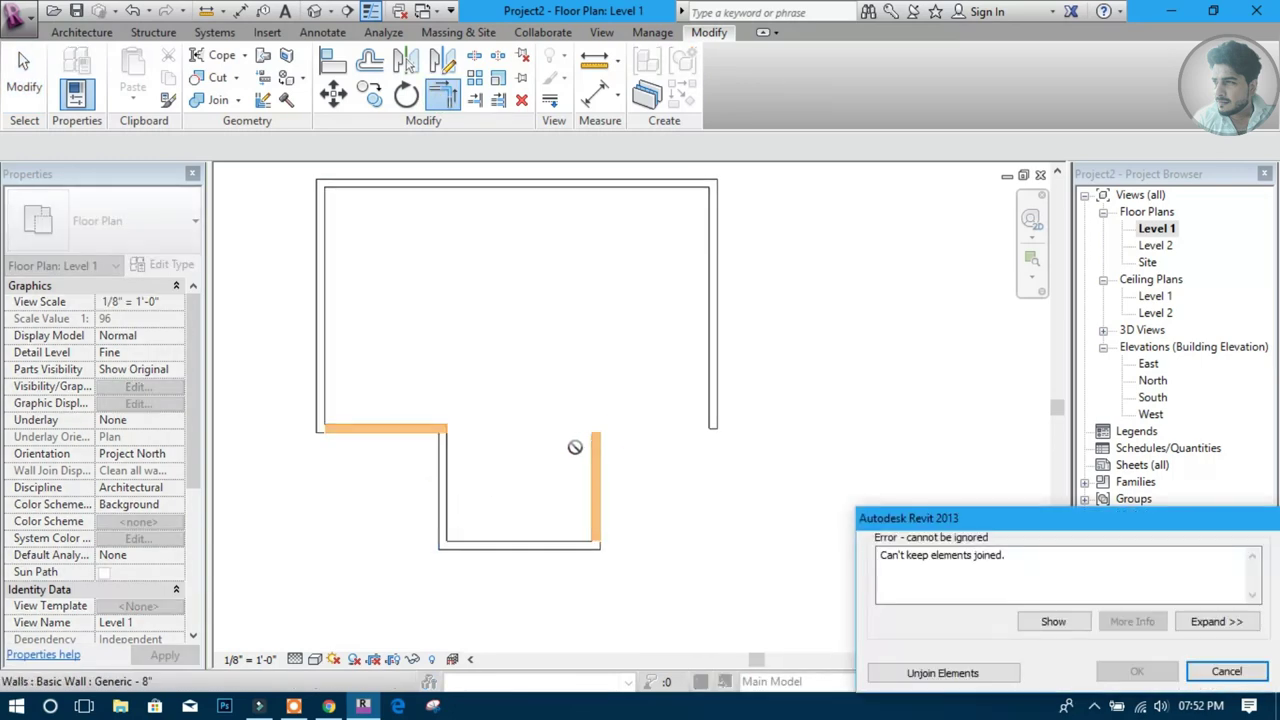
pyautogui.click(1005, 674)
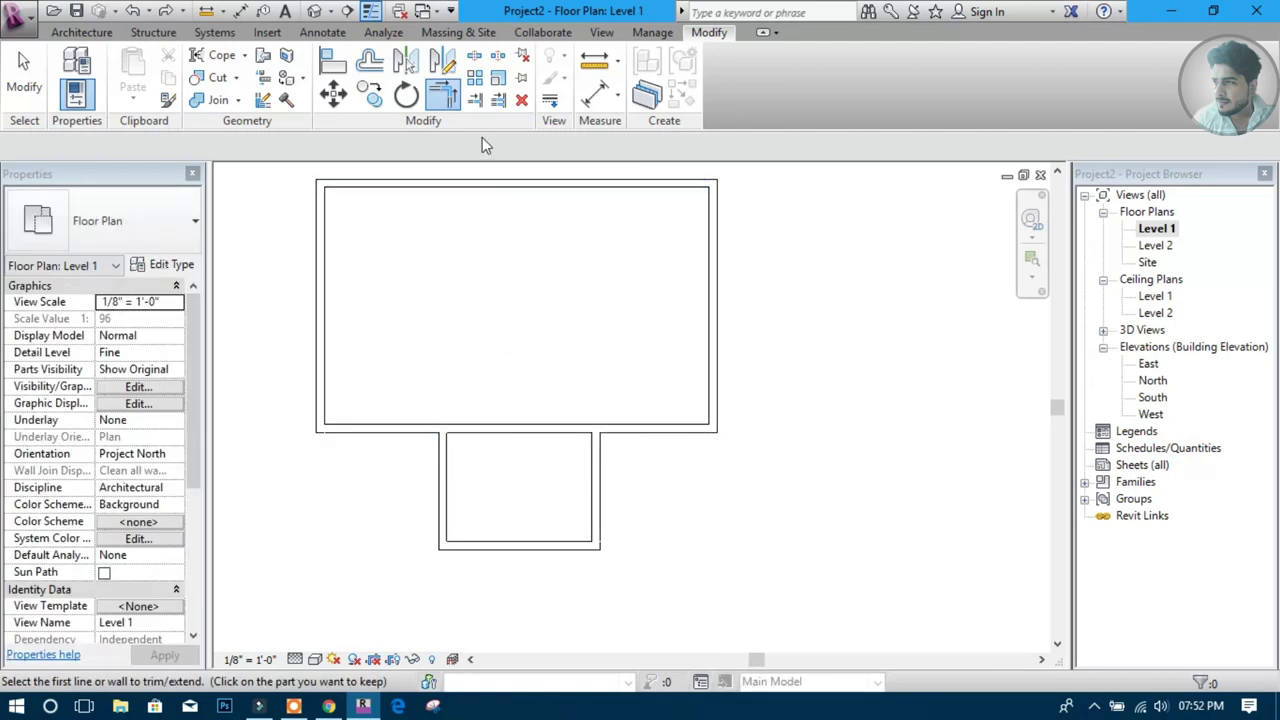
# Split the wall shared by the two rooms and check both pieces
pyautogui.click(474, 66)
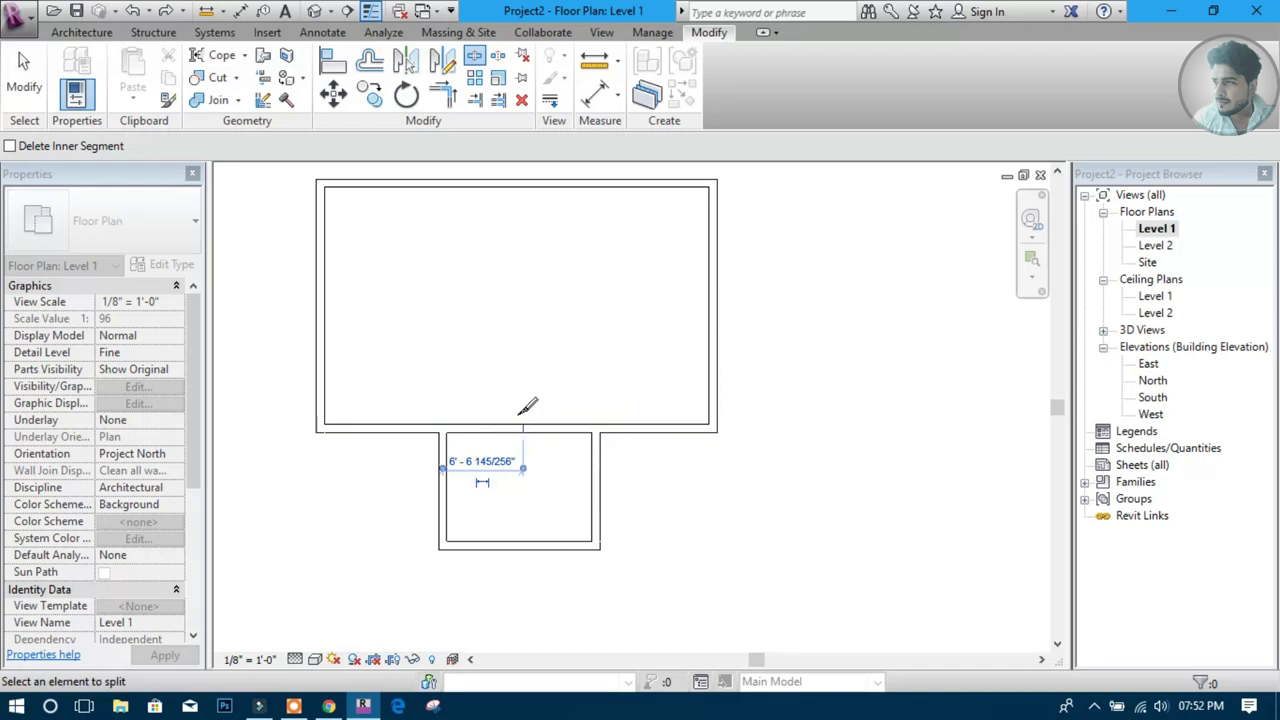
pyautogui.click(522, 428)
pyautogui.press('Escape')
pyautogui.click(514, 430)
pyautogui.press('Escape')
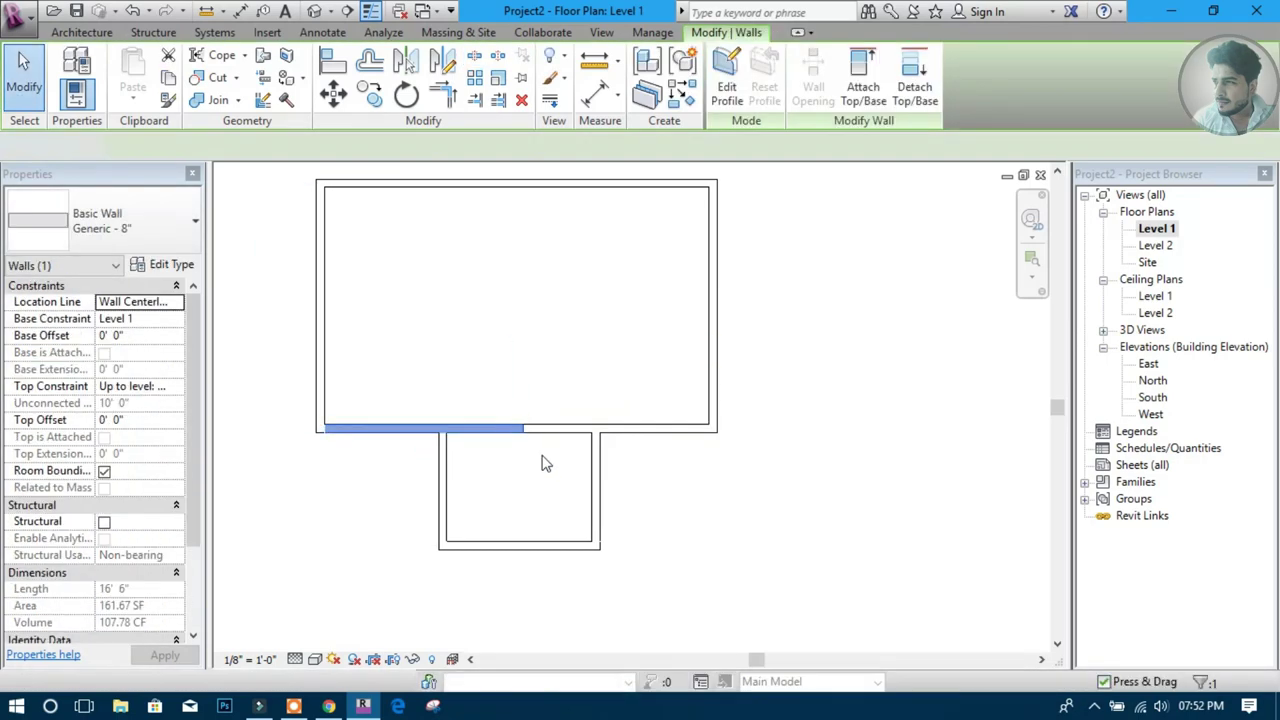
pyautogui.click(558, 438)
# Trim the split segments to the lower room's walls, forming one T-shaped outline
pyautogui.press('Escape')
pyautogui.press('t')
pyautogui.press('r')
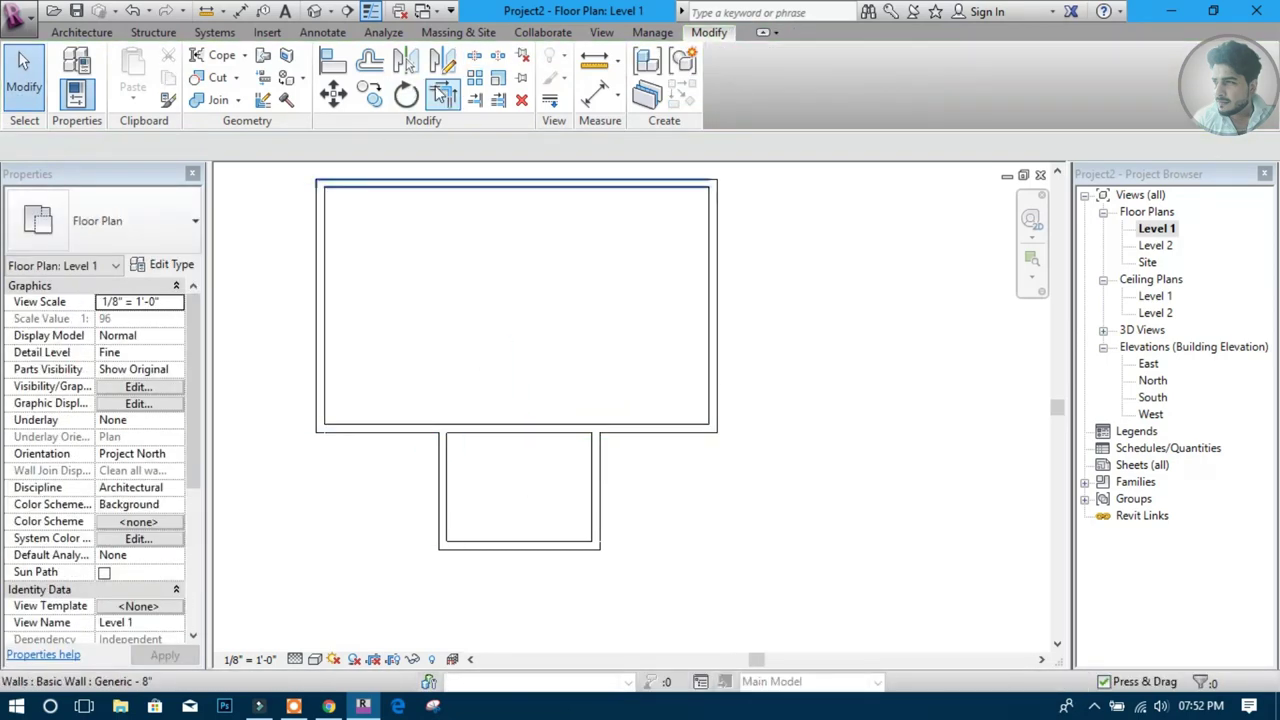
pyautogui.click(437, 474)
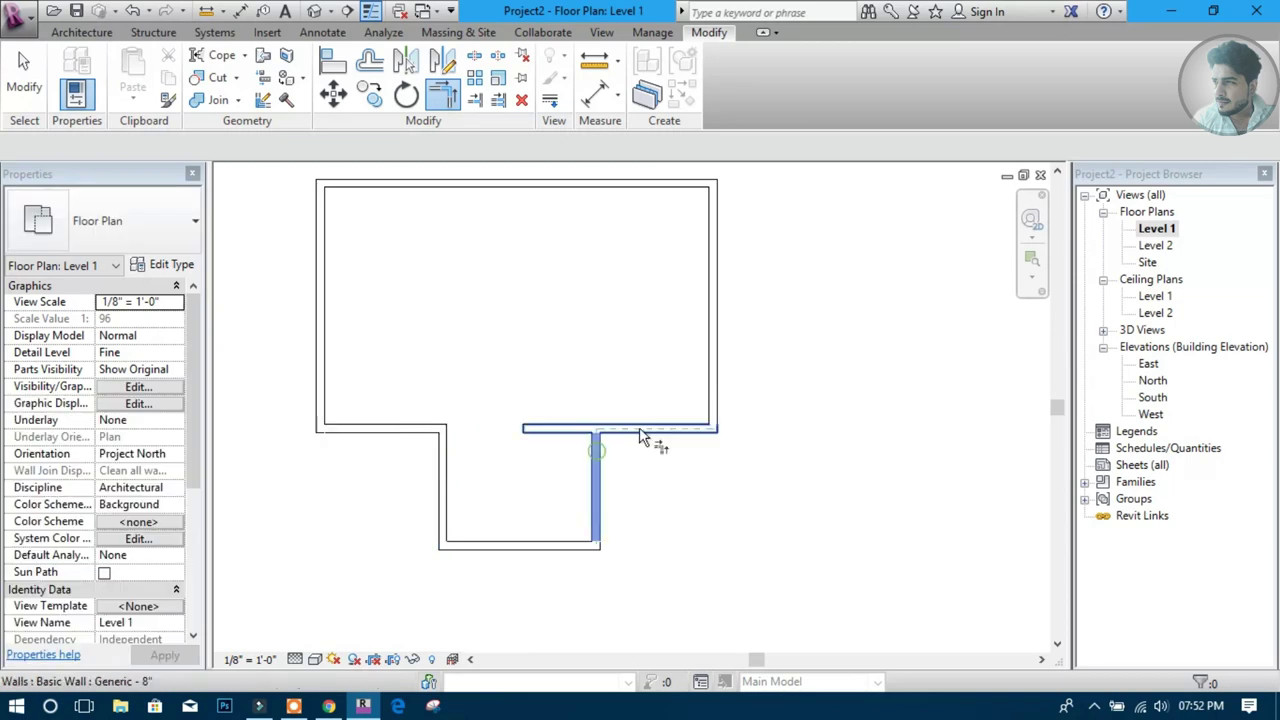
pyautogui.press('Escape')
pyautogui.moveTo(676, 348); pyautogui.dragTo(676, 421, button='middle')
pyautogui.scroll(-1, 487, 365)
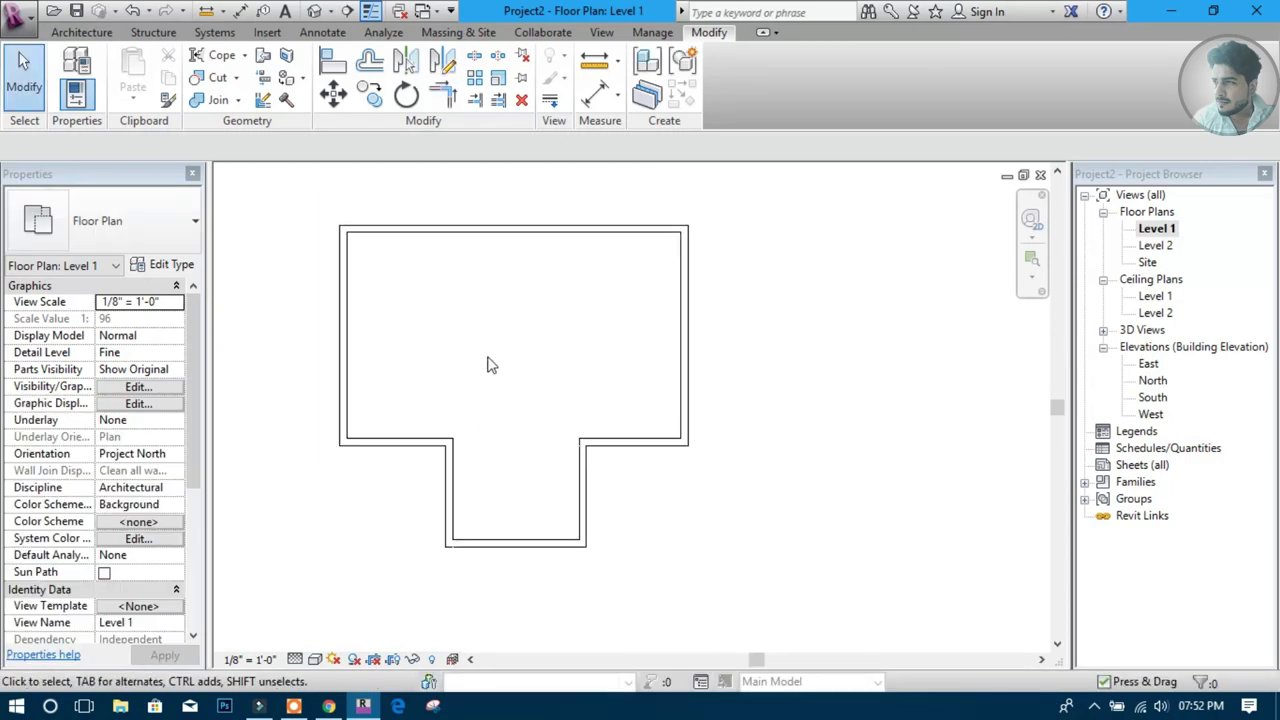
pyautogui.click(80, 32)
pyautogui.click(70, 97)
pyautogui.click(72, 100)
# Create a Level 2 hip roof by footprint over the T-shaped building's wall chain
pyautogui.click(375, 56)
pyautogui.click(400, 85)
pyautogui.click(585, 399)
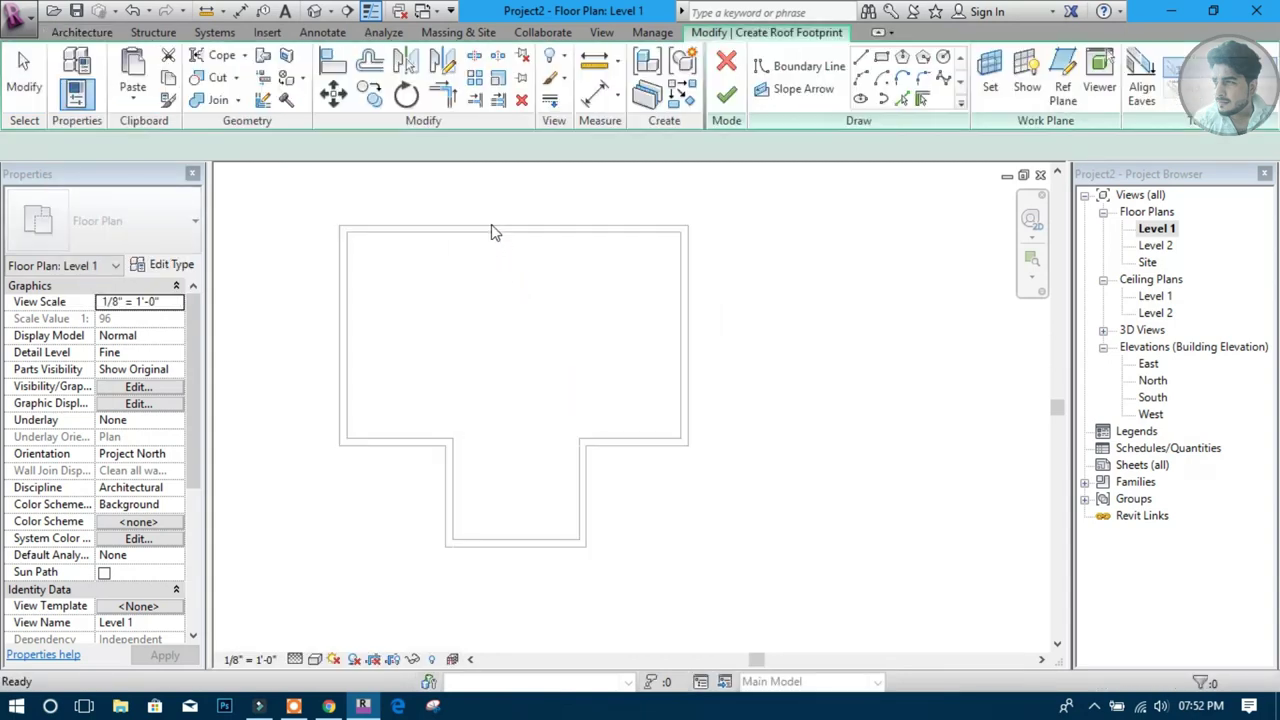
pyautogui.press('Tab')
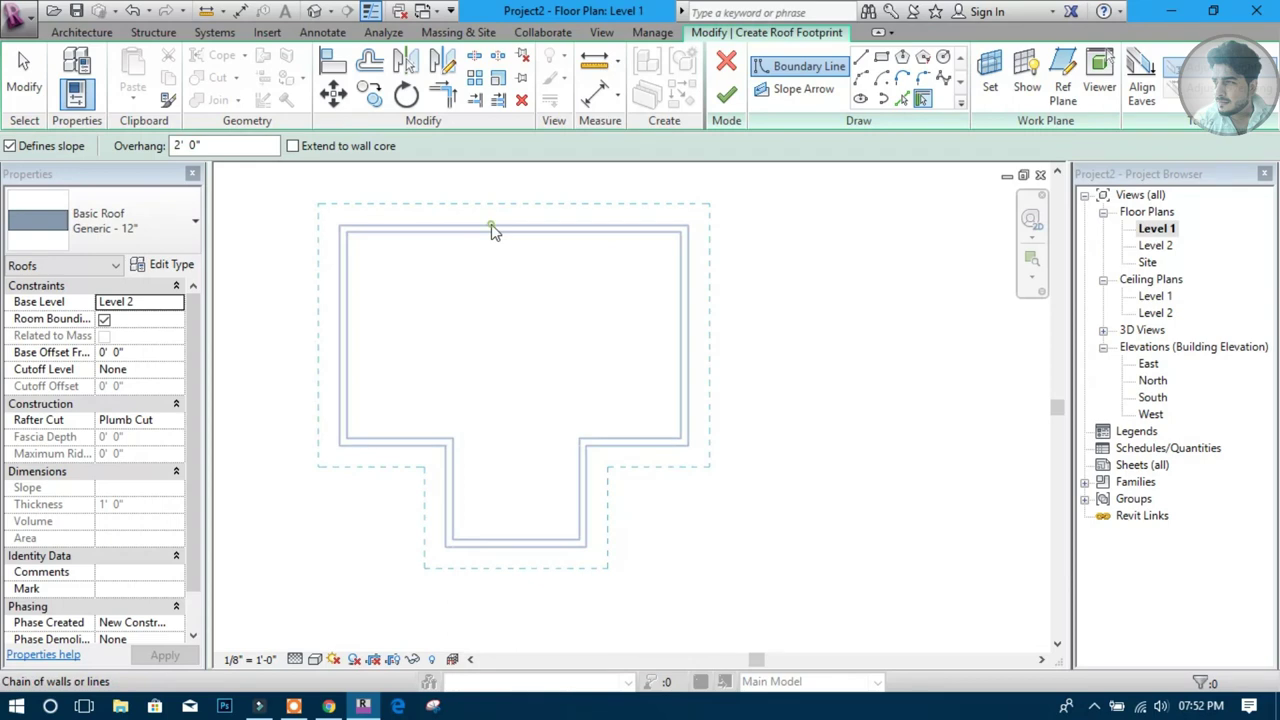
pyautogui.click(491, 224)
pyautogui.moveTo(645, 417); pyautogui.dragTo(646, 442, button='middle')
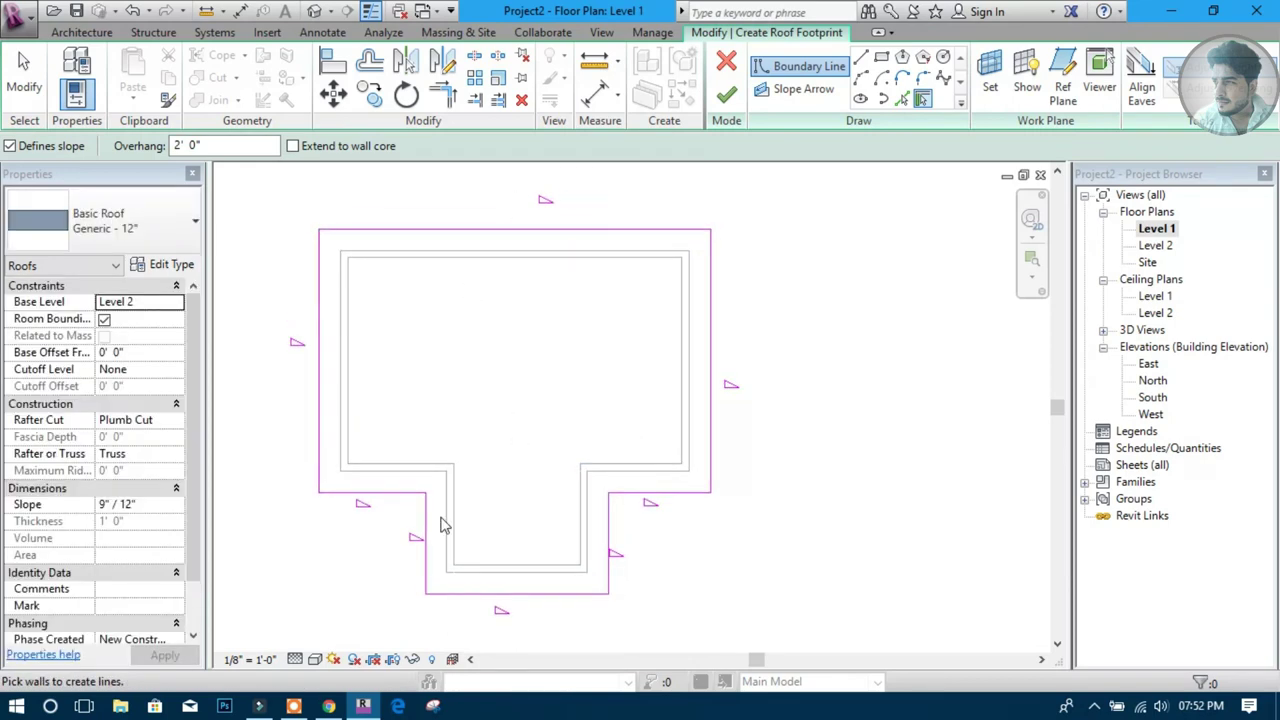
pyautogui.click(726, 93)
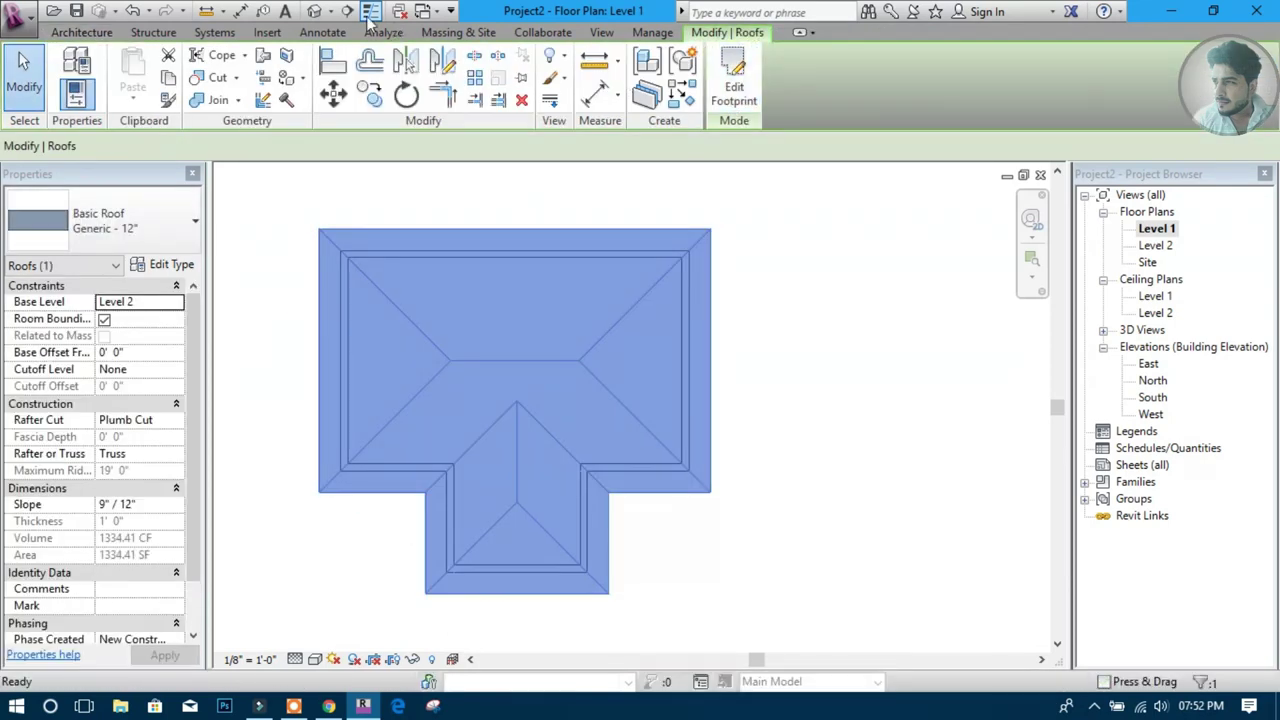
# Check the new roof in 3D, then view all roofed buildings on Level 1
pyautogui.click(316, 11)
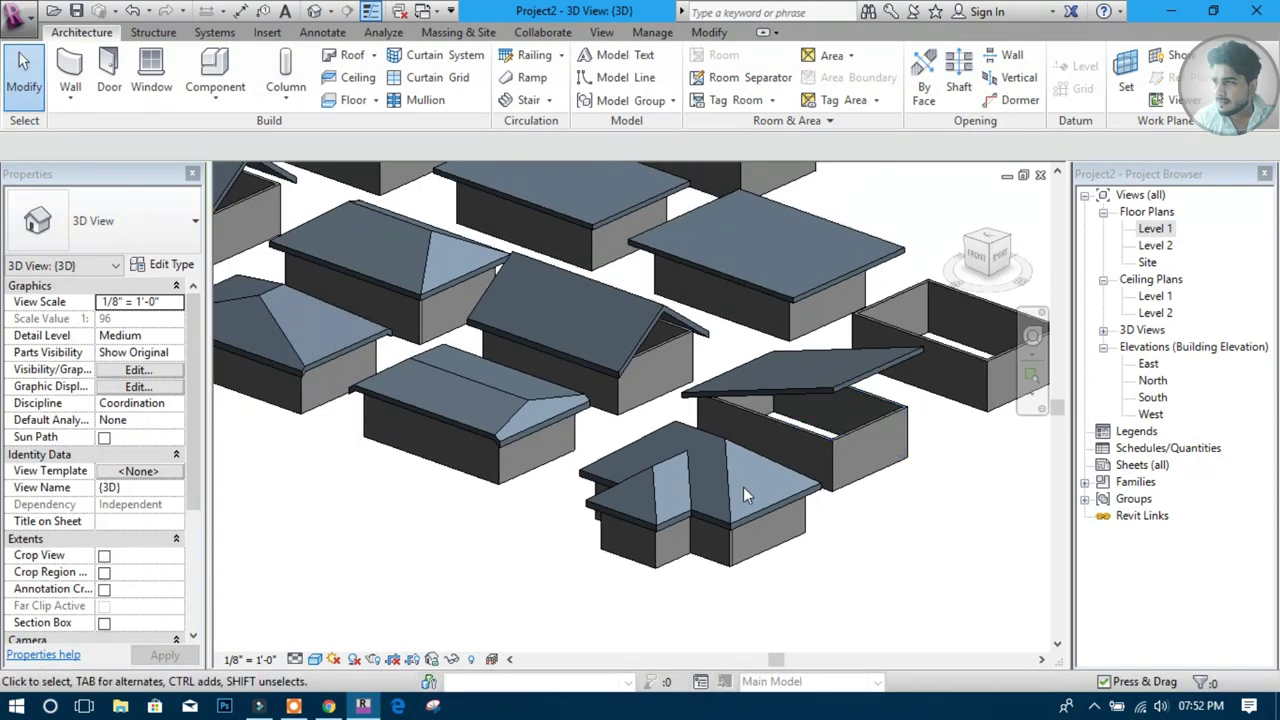
pyautogui.scroll(3, 702, 519)
pyautogui.moveTo(702, 528)
pyautogui.keyDown('shift'); pyautogui.mouseDown(button='middle')
pyautogui.moveTo(898, 435)
pyautogui.moveTo(626, 422)
pyautogui.moveTo(809, 364)
pyautogui.moveTo(660, 438)
pyautogui.mouseUp(button='middle'); pyautogui.keyUp('shift')
pyautogui.scroll(3, 660, 434)
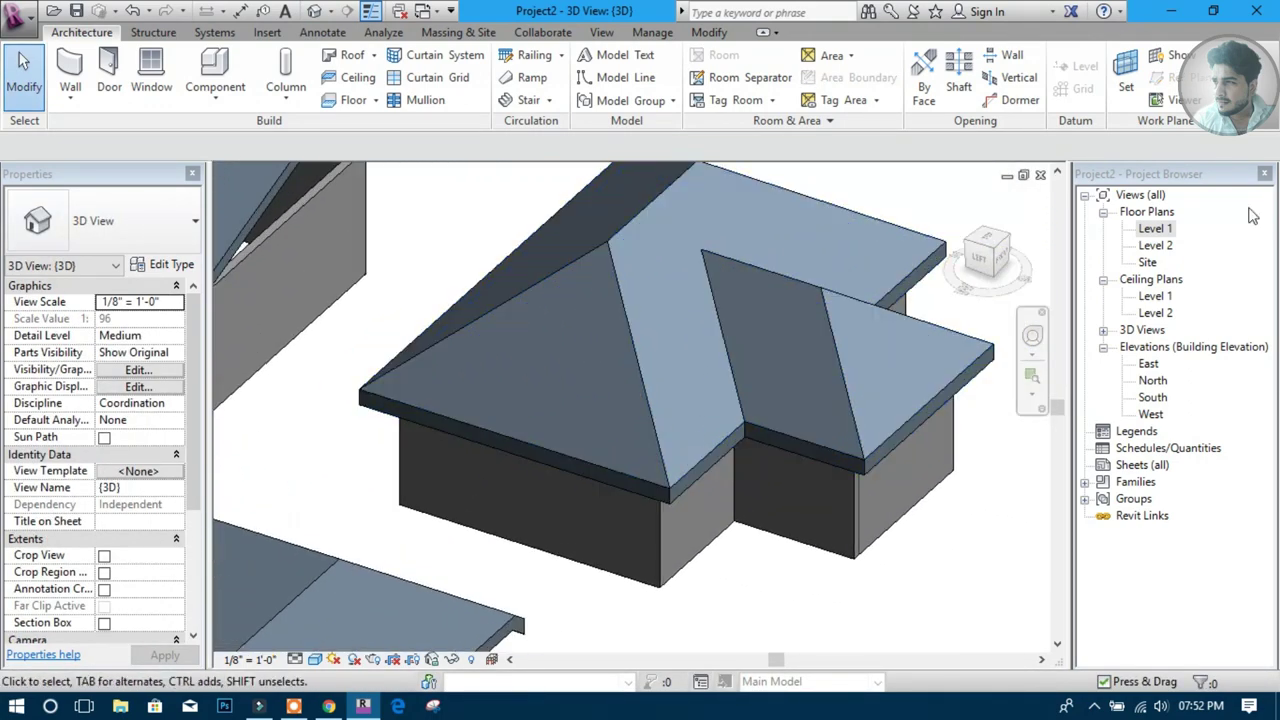
pyautogui.doubleClick(1156, 229)
pyautogui.scroll(-3, 391, 434)
pyautogui.moveTo(391, 434); pyautogui.dragTo(560, 399, button='middle')
pyautogui.click(436, 412)
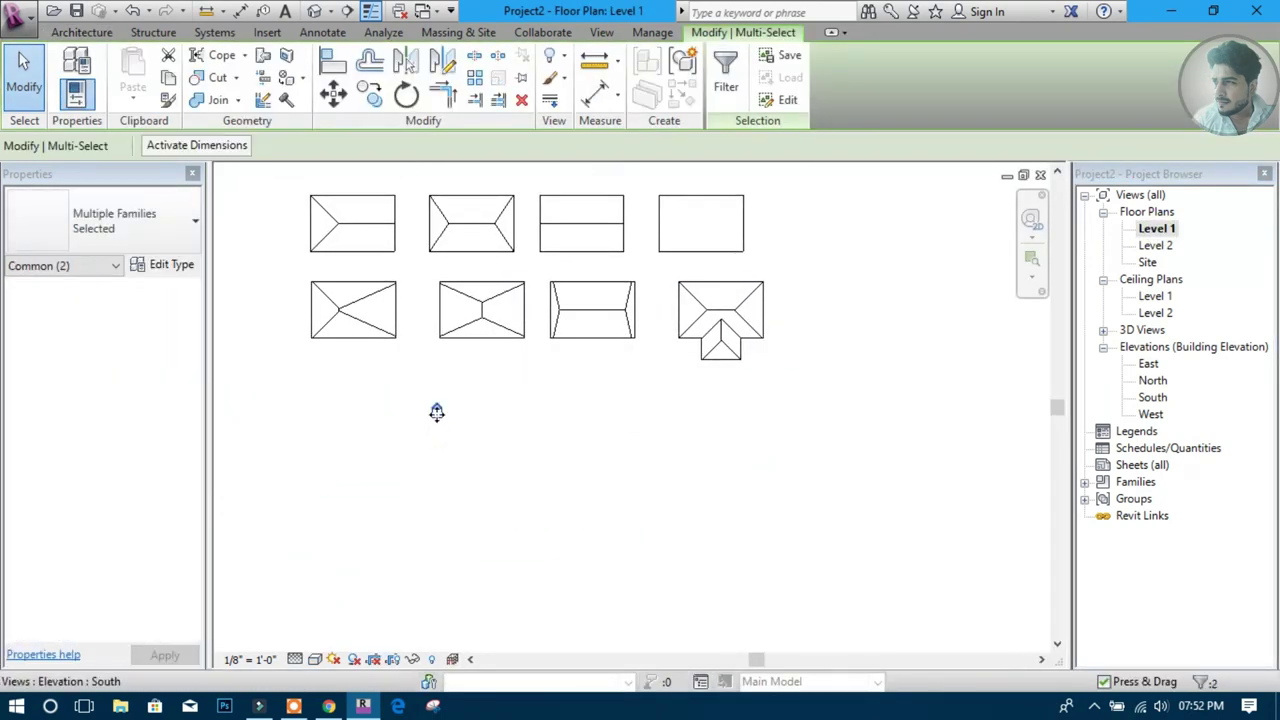
# Move the elevation marker down and draw a rectangular wall outline below the rows
pyautogui.moveTo(436, 578); pyautogui.dragTo(432, 618)
pyautogui.click(410, 347)
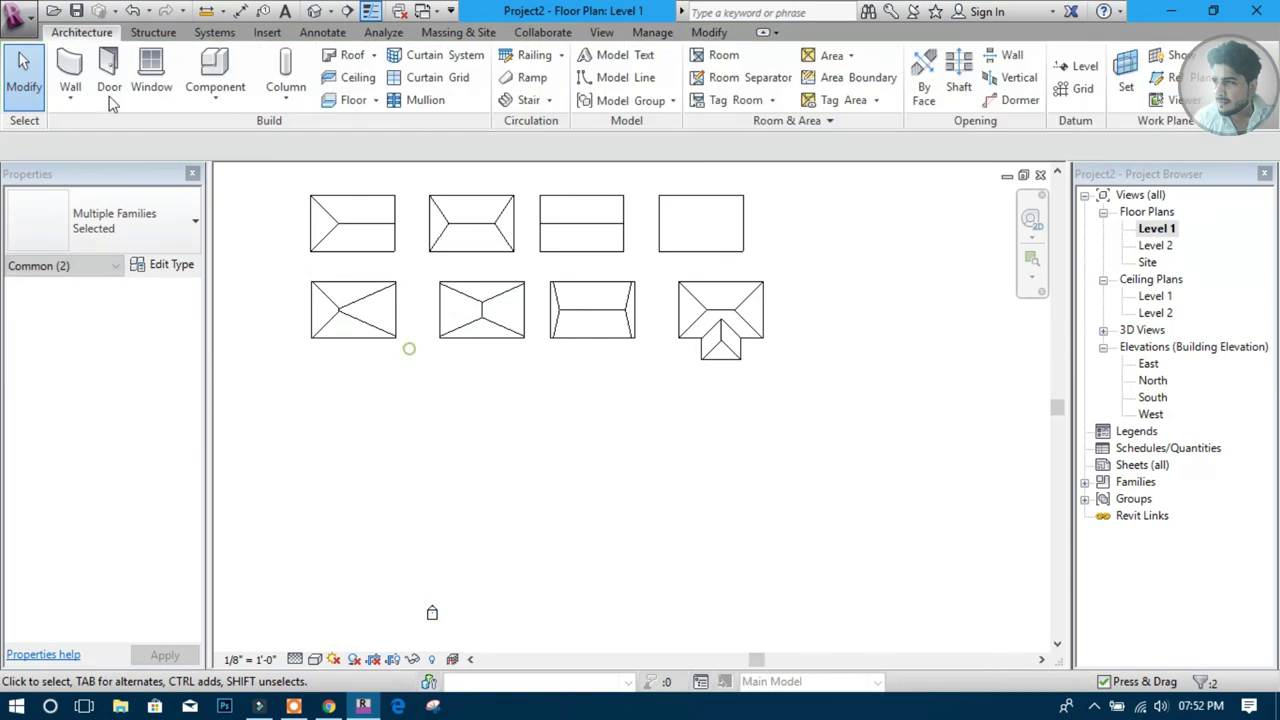
pyautogui.click(65, 70)
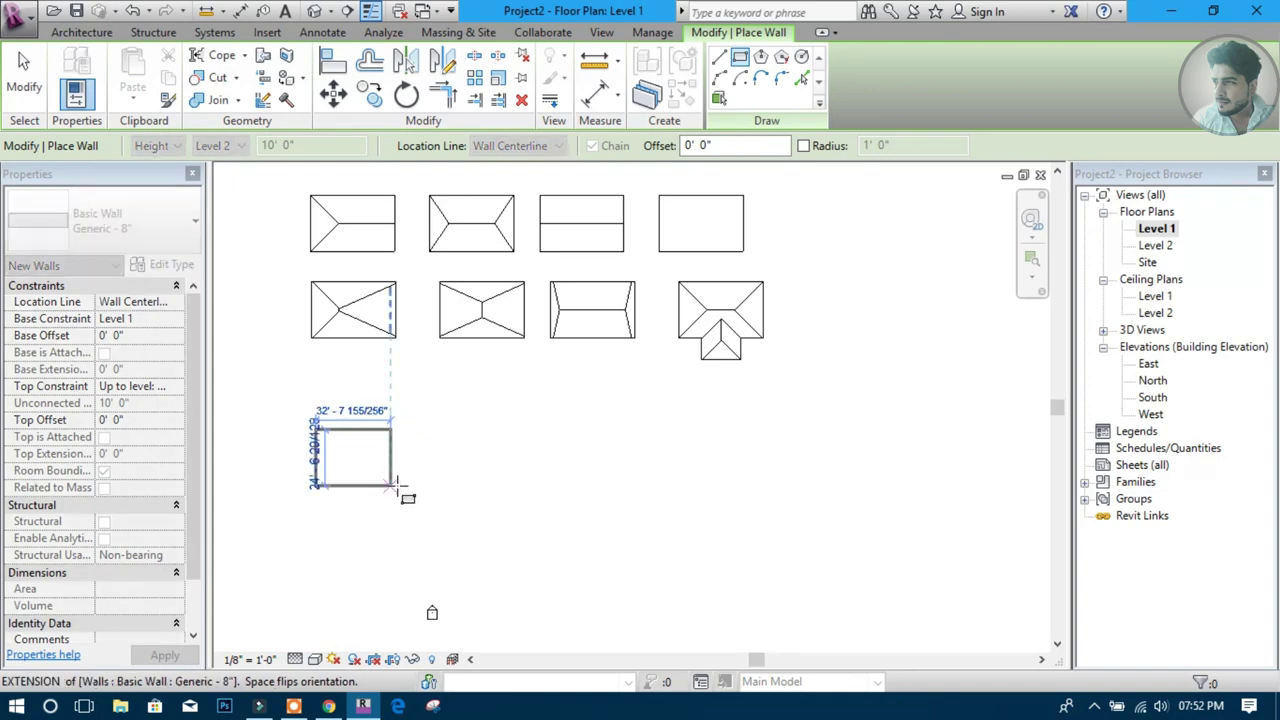
pyautogui.click(400, 440)
pyautogui.scroll(3, 395, 460)
pyautogui.press('Escape')
pyautogui.press('Escape')
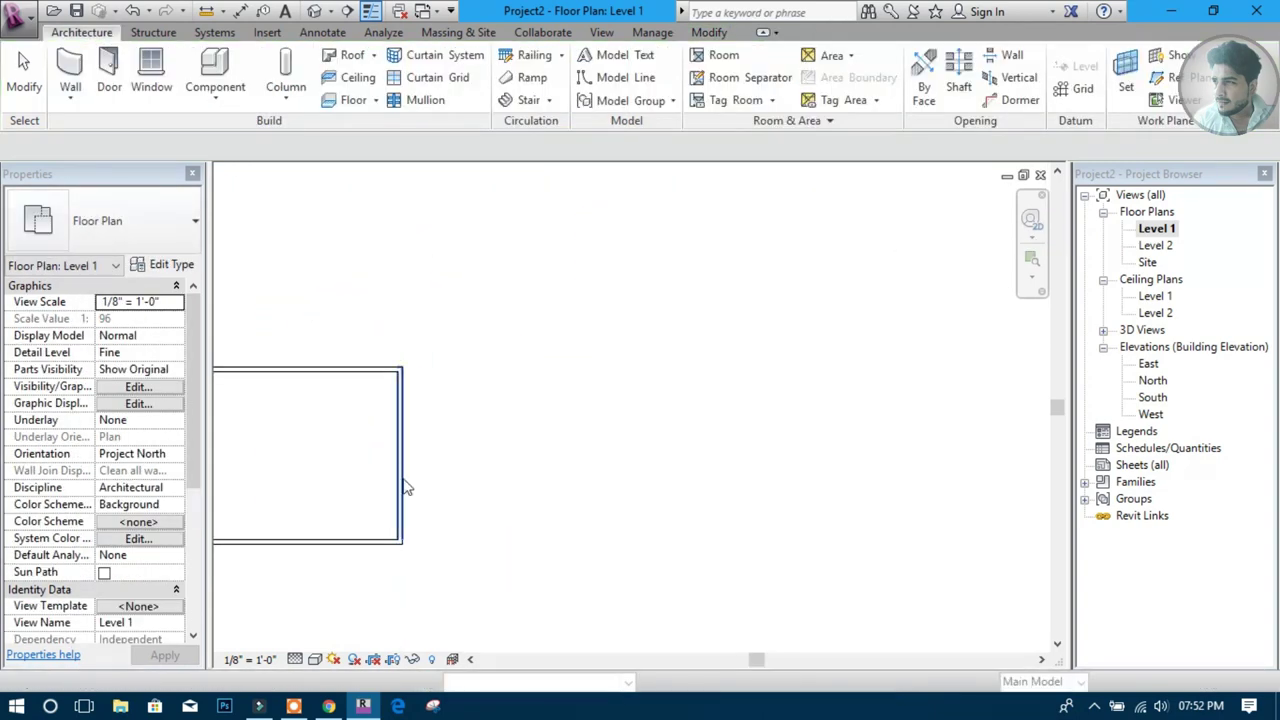
# Widen the rectangle to 38'-0" and select all four walls
pyautogui.click(400, 482)
pyautogui.moveTo(400, 482); pyautogui.dragTo(452, 484)
pyautogui.scroll(-2, 450, 500)
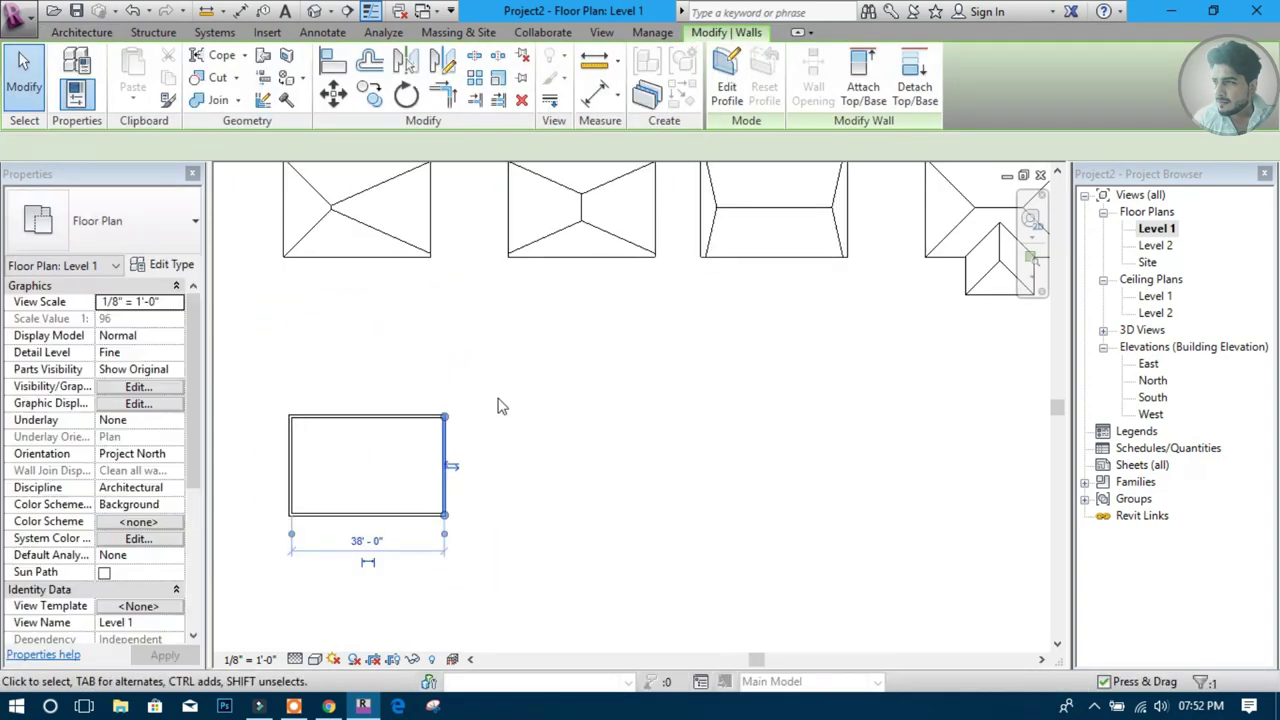
pyautogui.moveTo(500, 386); pyautogui.dragTo(250, 555)
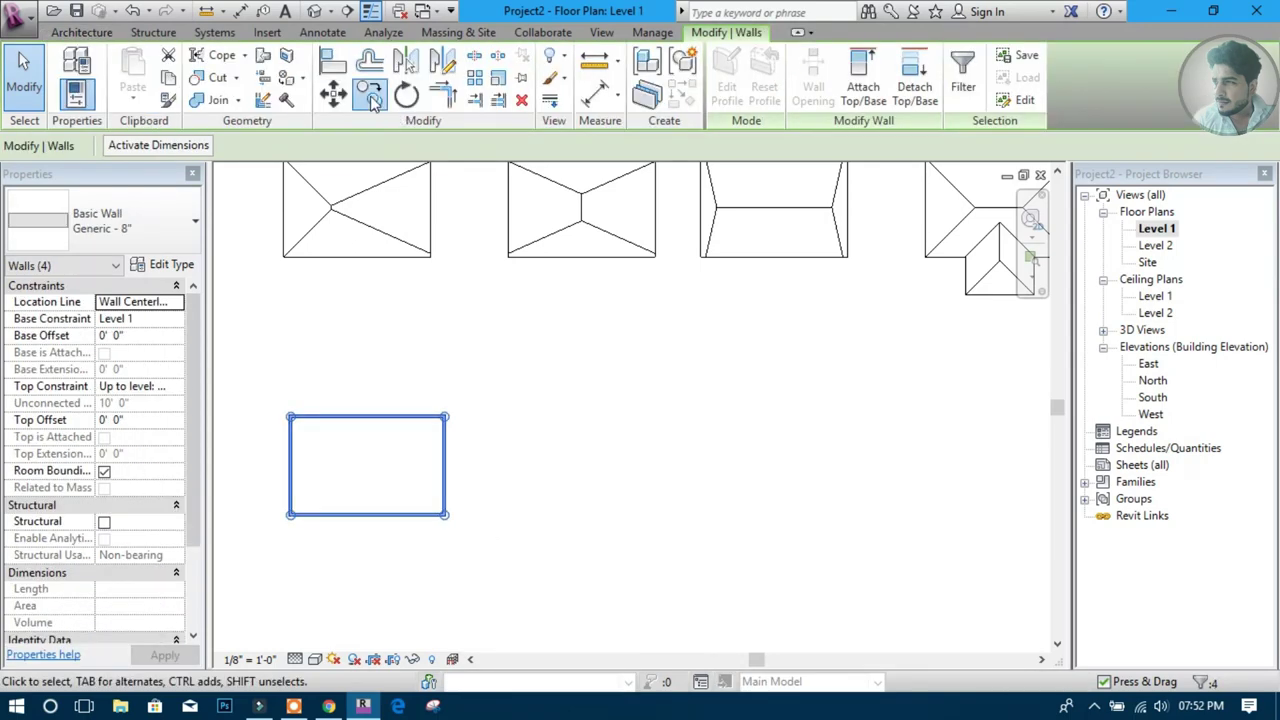
# Copy the rectangle repeatedly to the right, forming a row of wall boxes
pyautogui.click(369, 93)
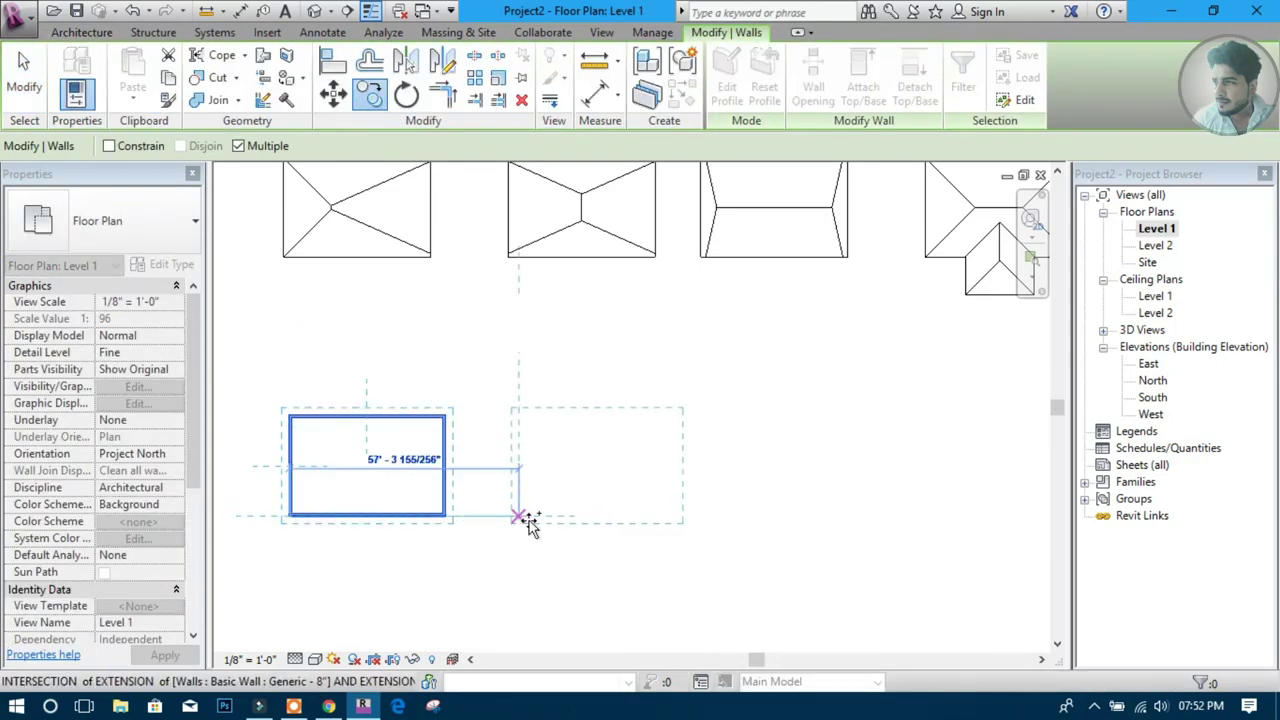
pyautogui.moveTo(563, 520); pyautogui.dragTo(433, 522, button='middle')
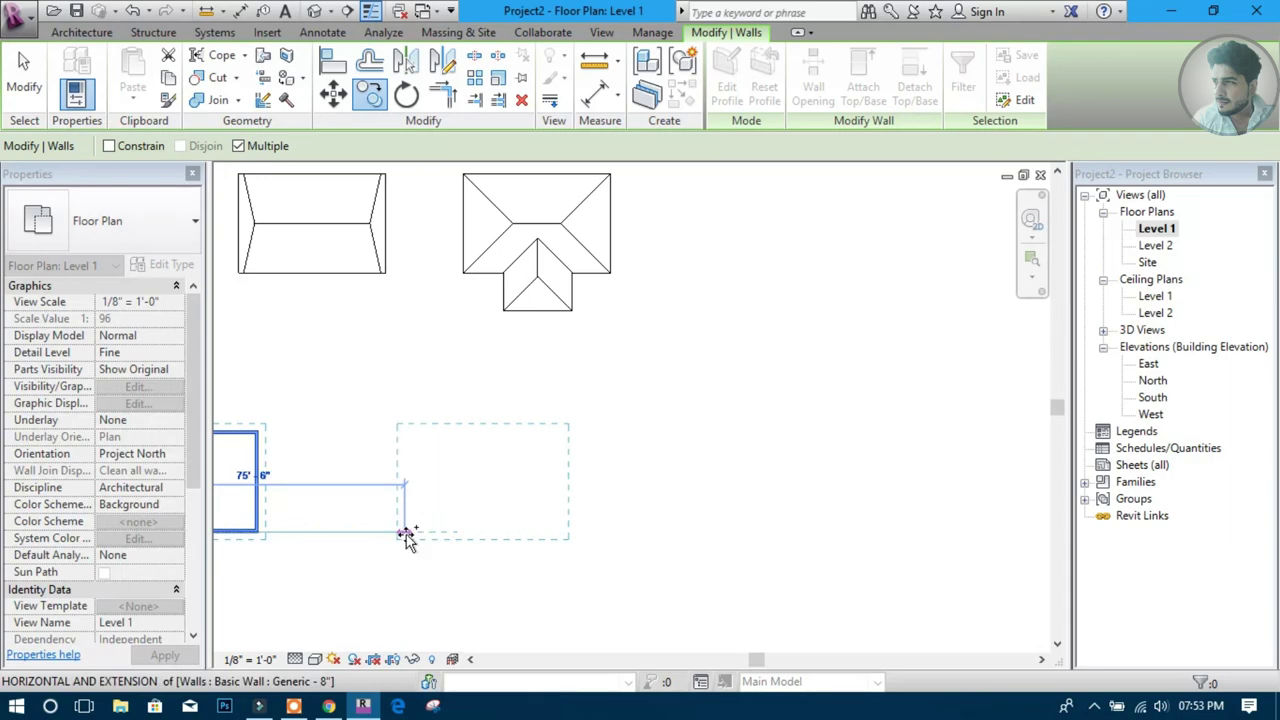
pyautogui.click(388, 537)
pyautogui.scroll(-2, 663, 560)
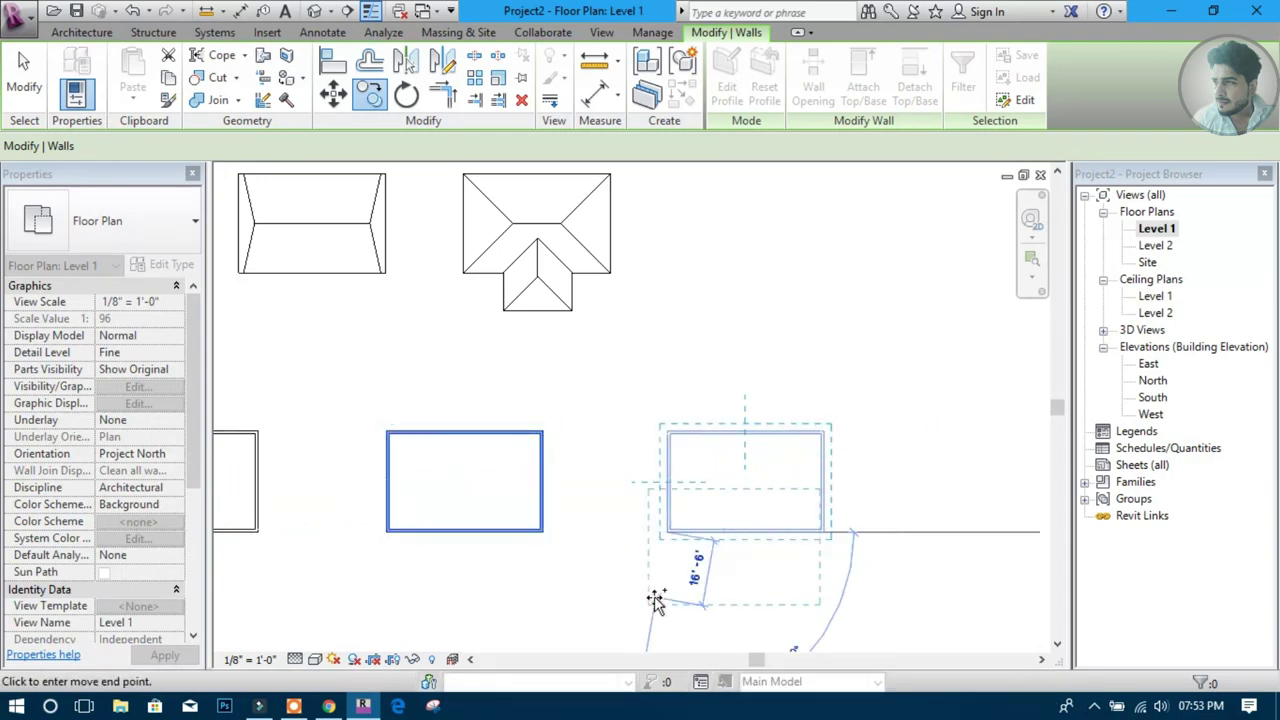
pyautogui.click(523, 571)
pyautogui.press('Escape')
pyautogui.press('Escape')
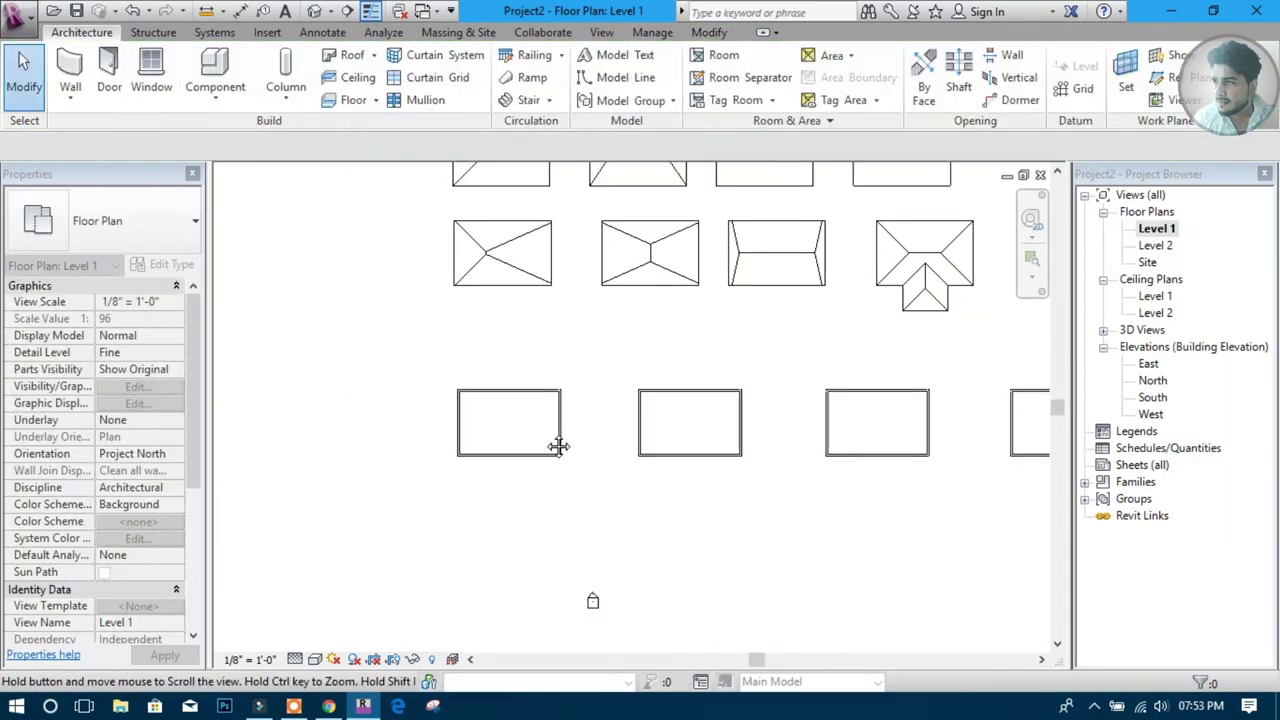
pyautogui.scroll(3, 540, 440)
pyautogui.scroll(1, 530, 420)
pyautogui.scroll(1, 471, 394)
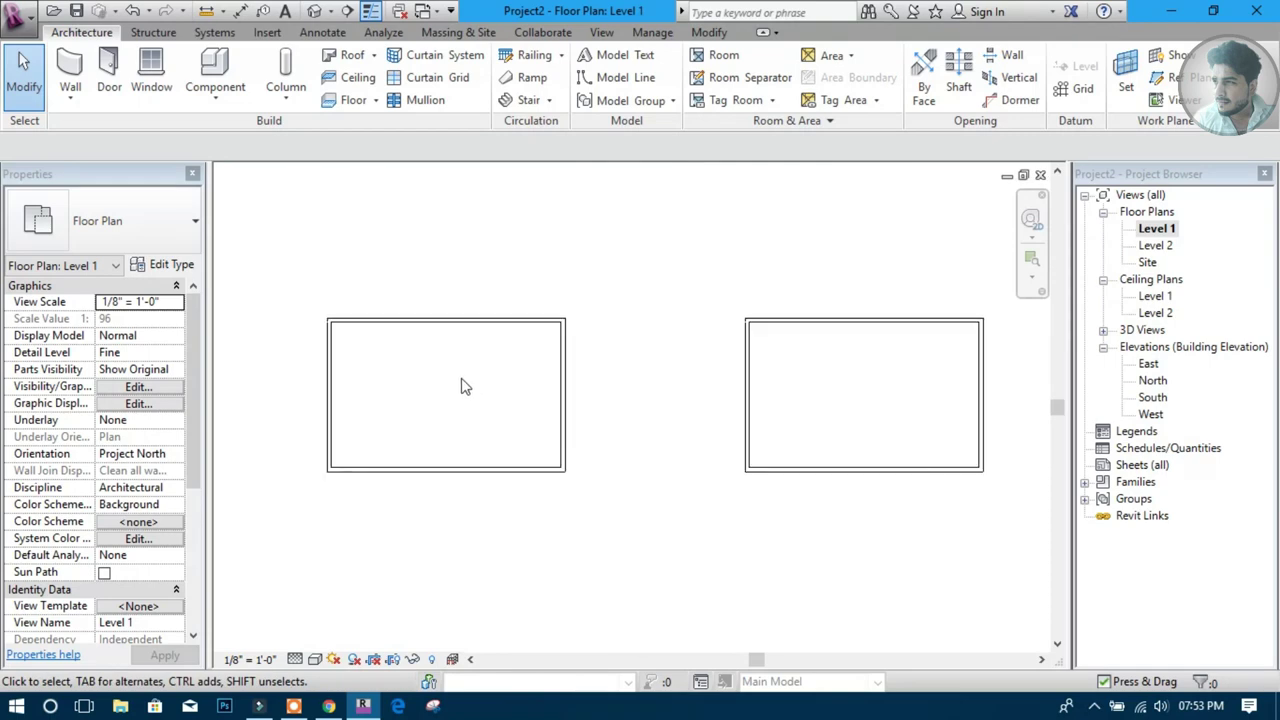
pyautogui.click(68, 75)
pyautogui.moveTo(381, 472); pyautogui.dragTo(370, 402, button='middle')
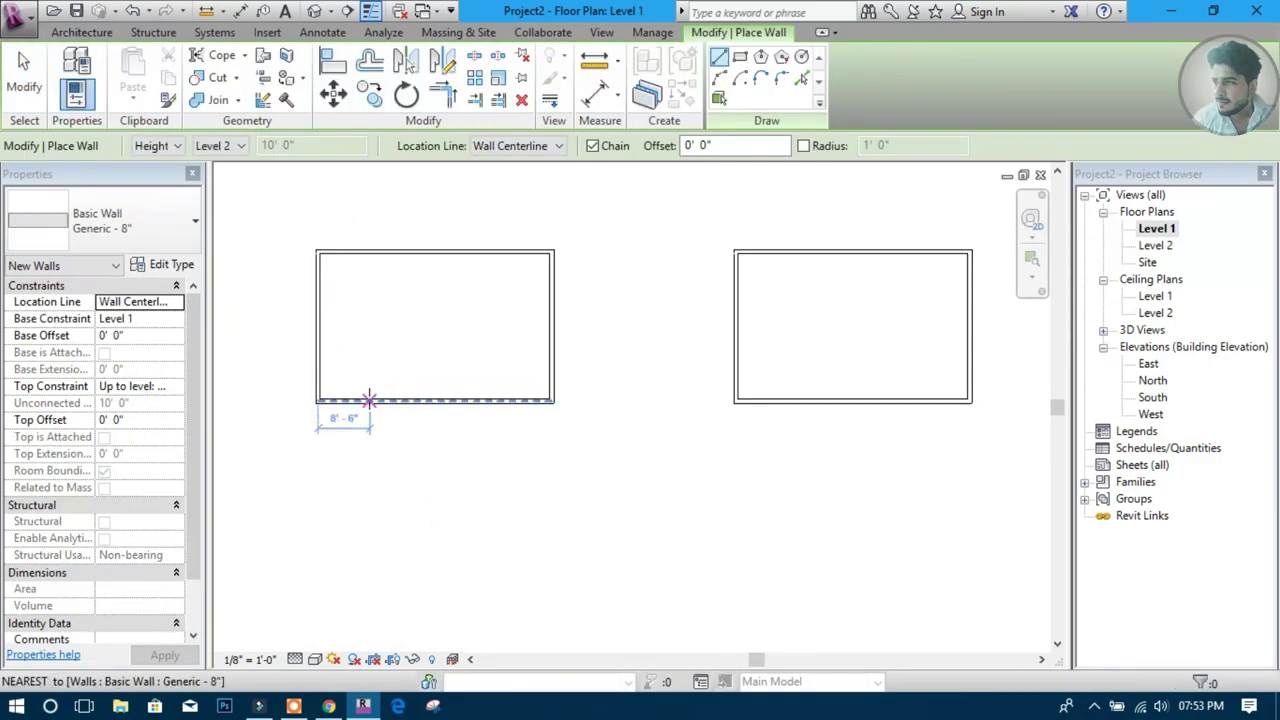
# Extend the first box's left wall downward to begin a wing
pyautogui.press('Escape')
pyautogui.press('Escape')
pyautogui.click(80, 75)
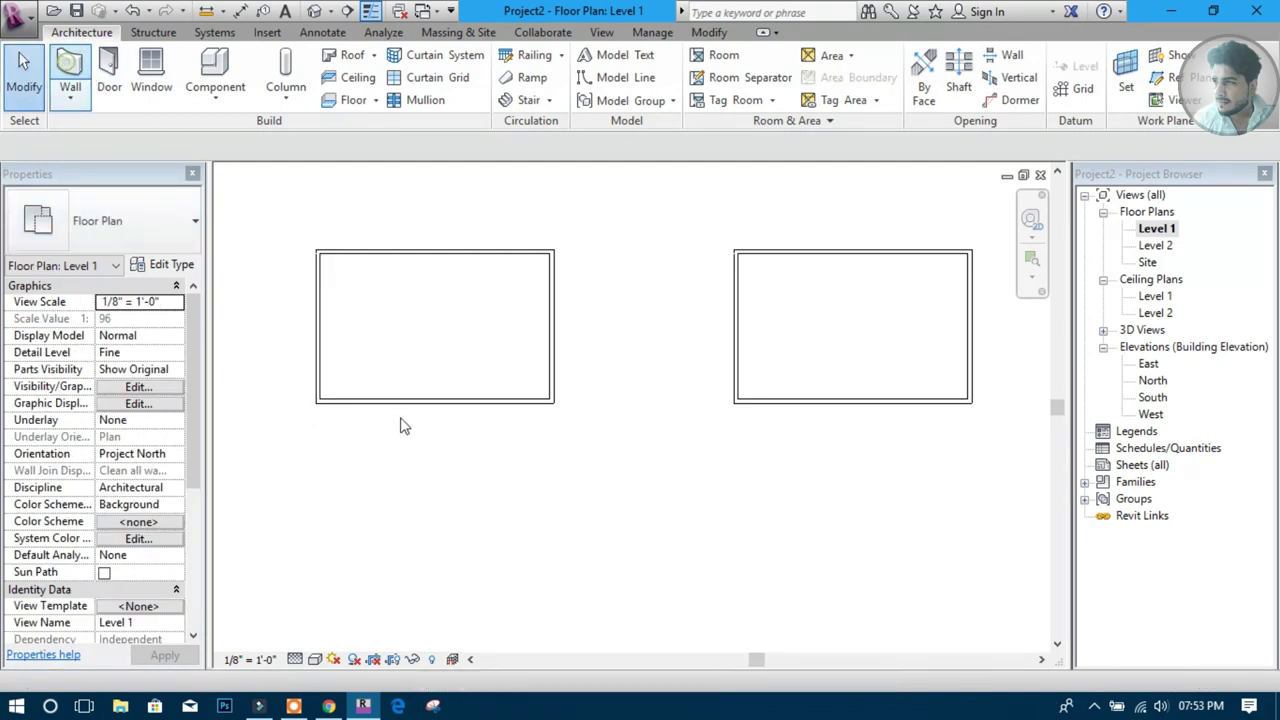
pyautogui.press('Escape')
pyautogui.click(318, 393)
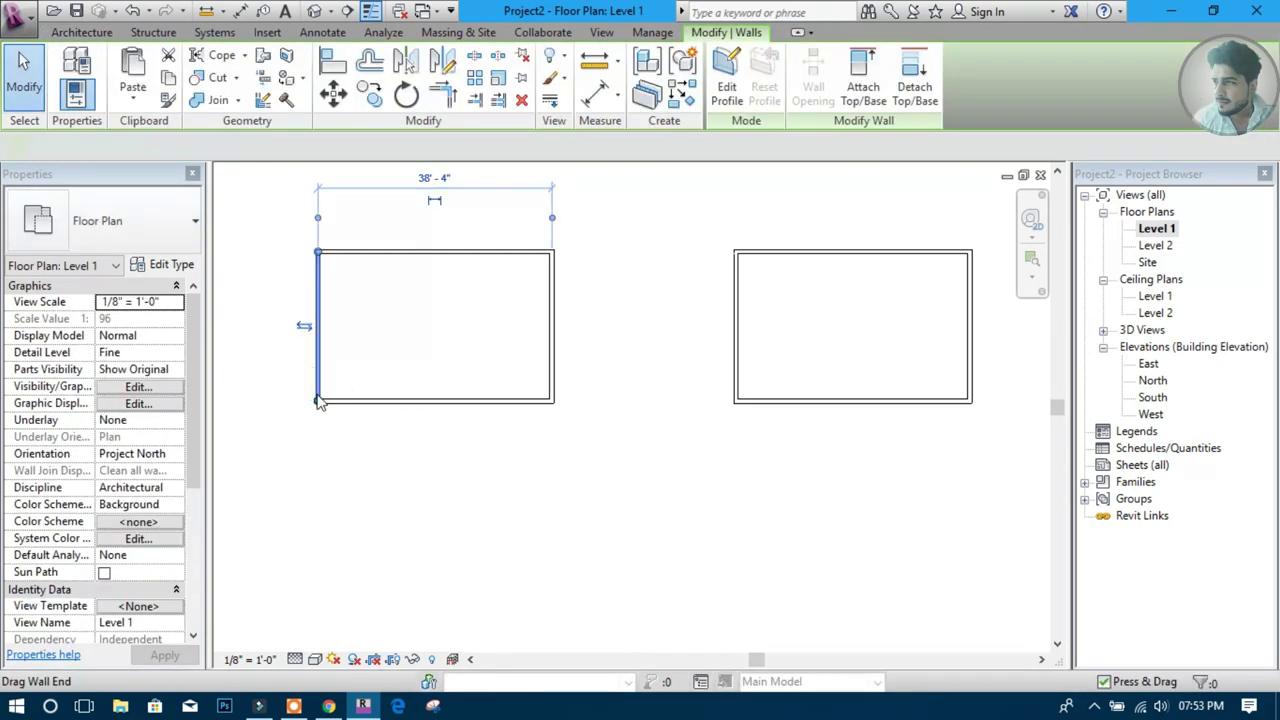
pyautogui.moveTo(318, 398); pyautogui.dragTo(318, 507)
pyautogui.click(341, 289)
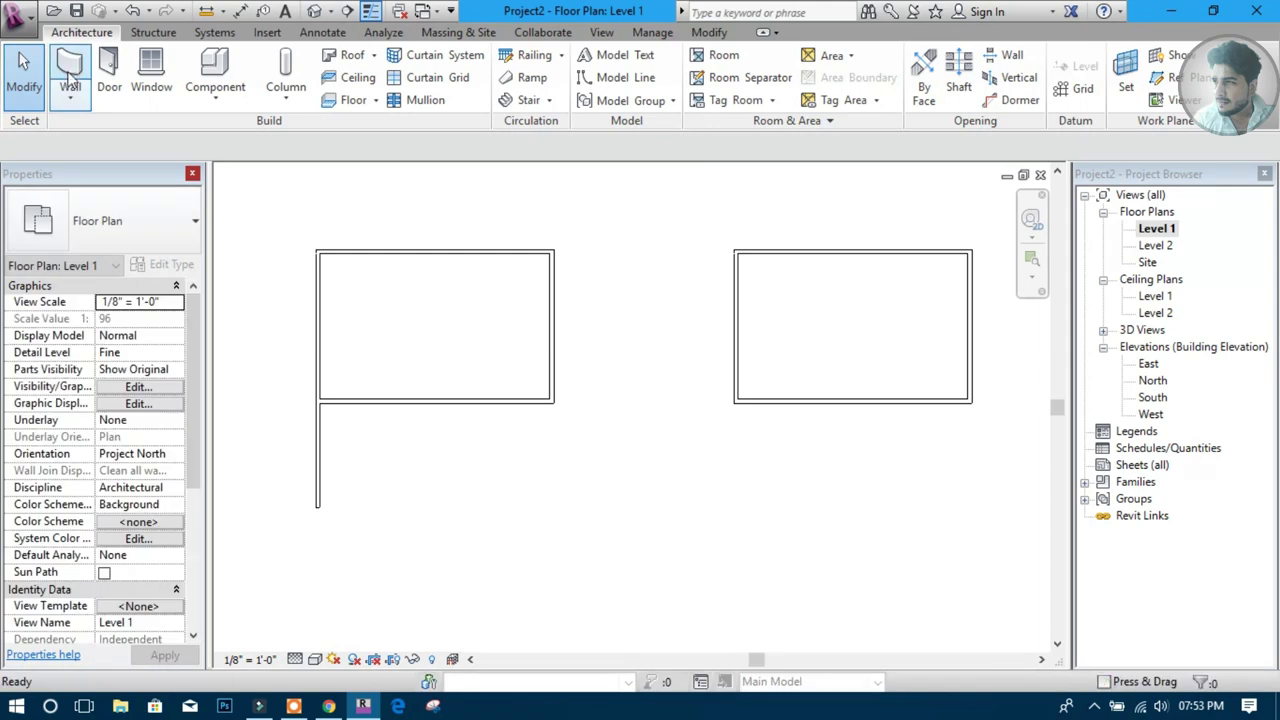
# Draw the wing's bottom and side walls, closing a roughly 22'-wide annex
pyautogui.press('w')
pyautogui.press('a')
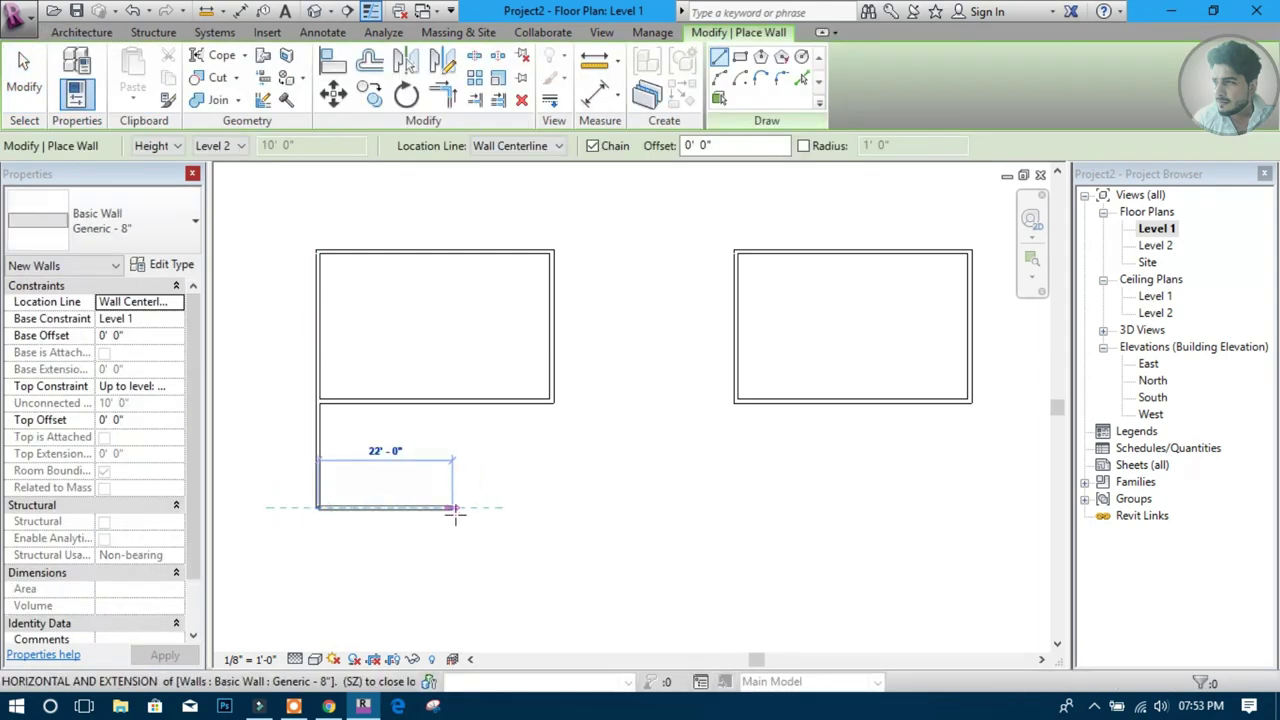
pyautogui.click(465, 507)
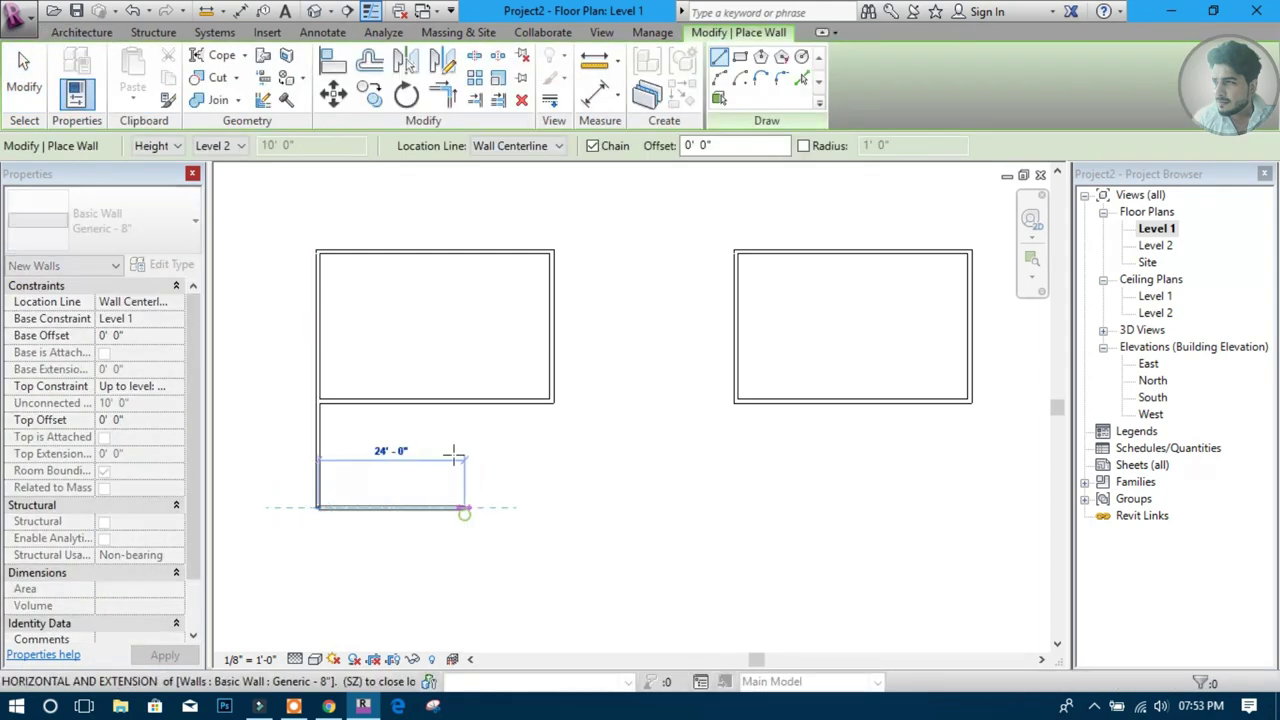
pyautogui.click(463, 400)
pyautogui.press('Escape')
pyautogui.press('Escape')
pyautogui.moveTo(834, 401); pyautogui.dragTo(654, 419, button='middle')
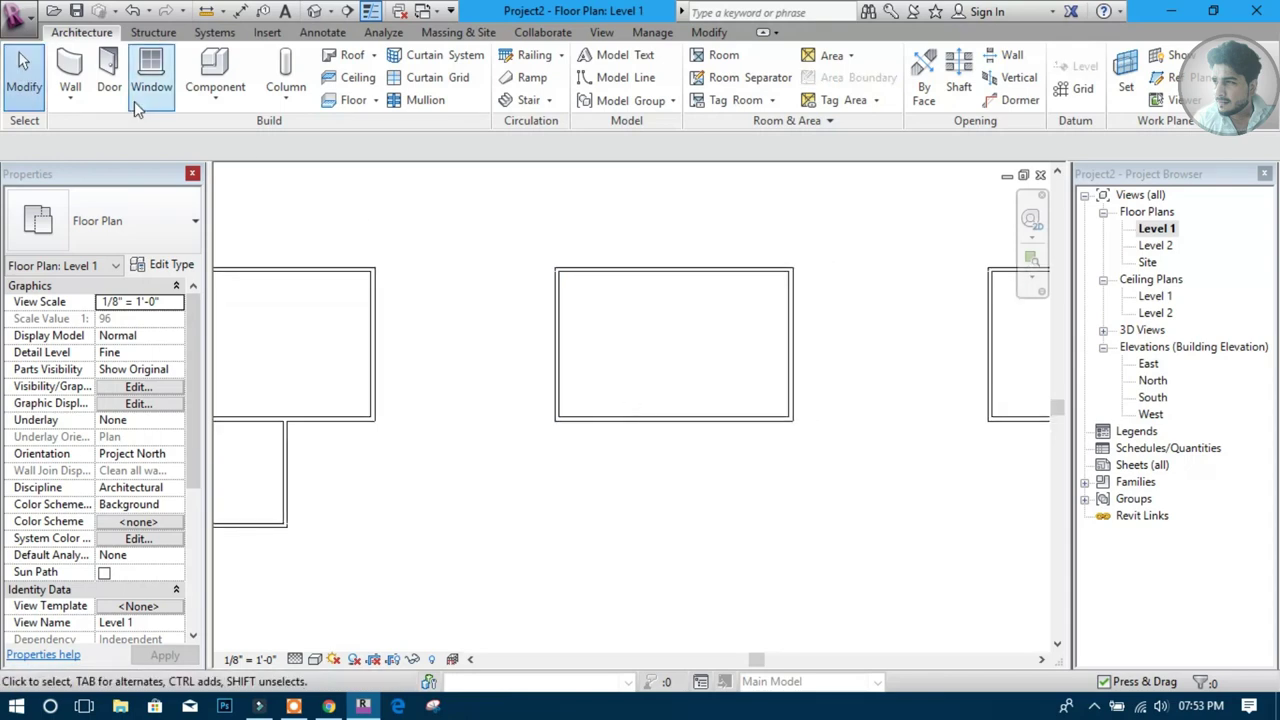
pyautogui.click(84, 68)
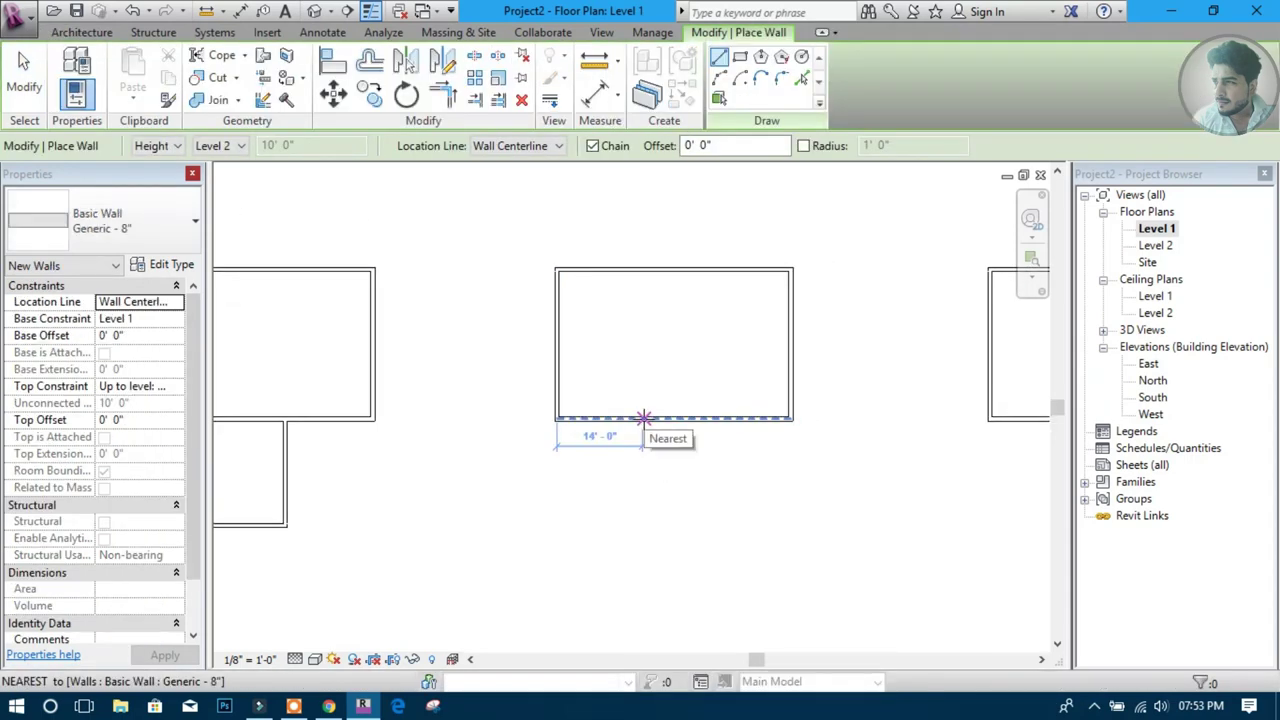
pyautogui.press('Escape')
pyautogui.press('Escape')
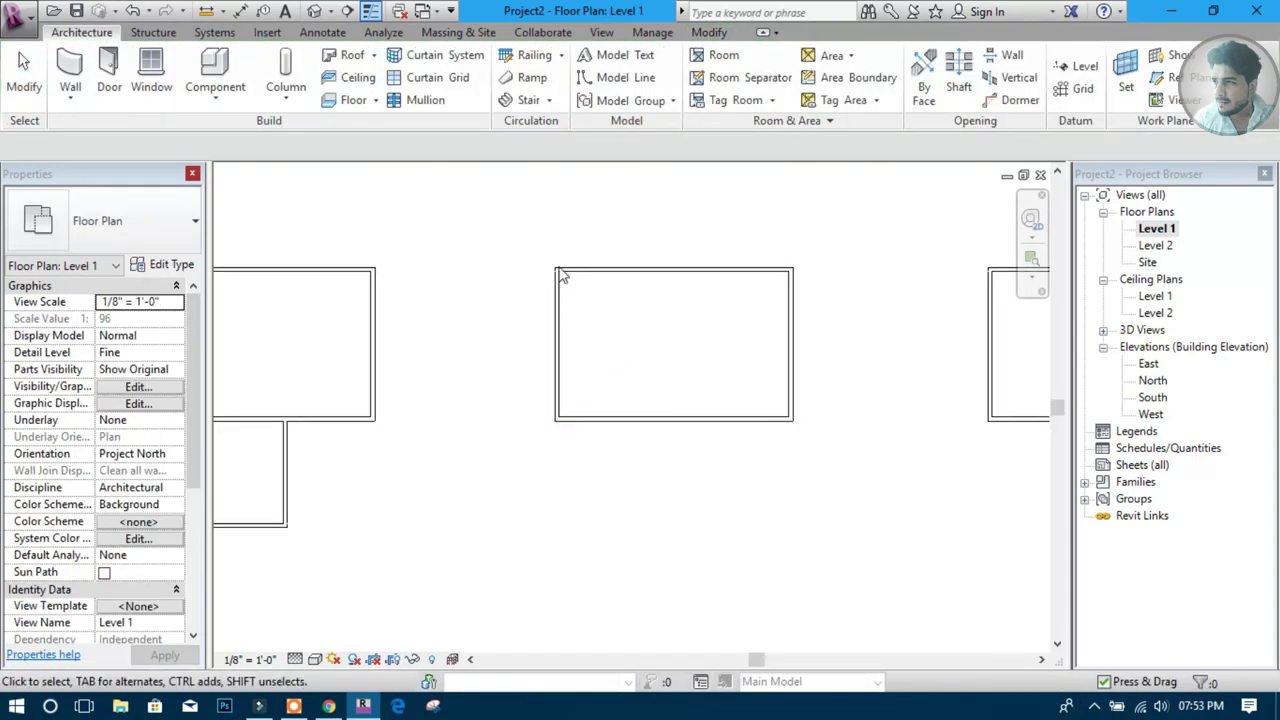
# Delete the middle rectangle's walls and begin a stepped wall outline along its top and right side
pyautogui.moveTo(534, 243); pyautogui.dragTo(836, 477)
pyautogui.press('Delete')
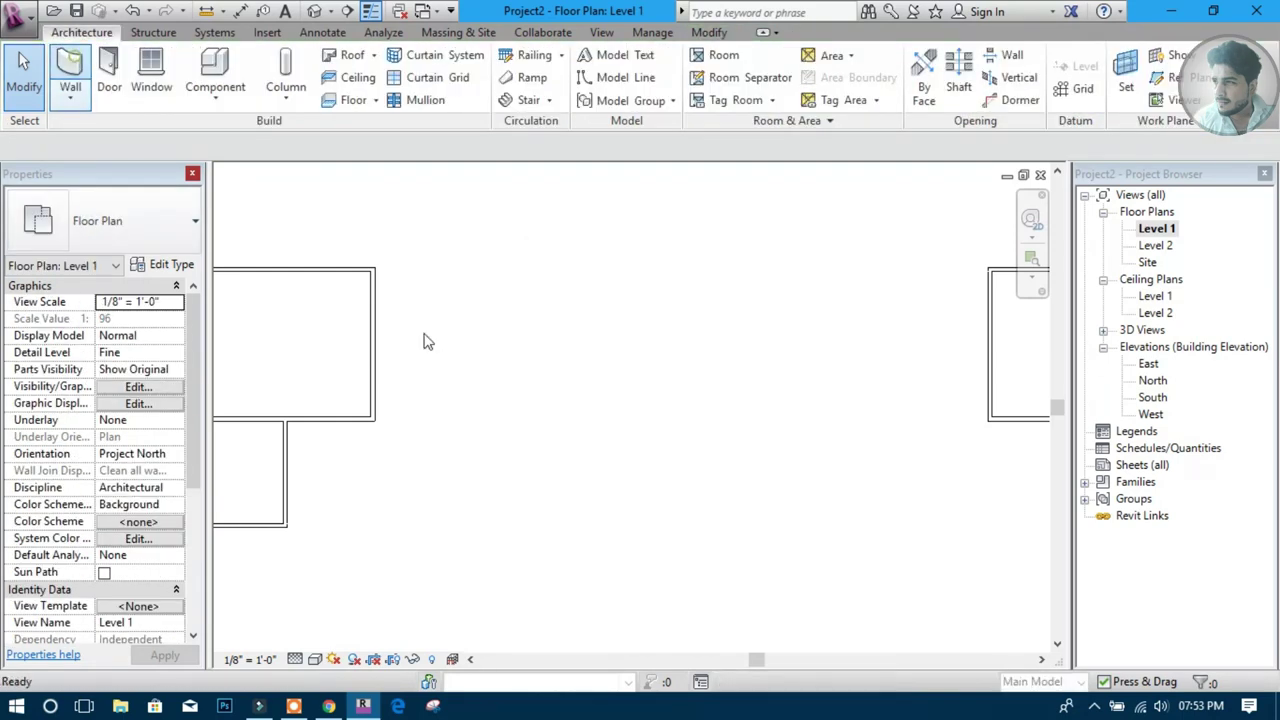
pyautogui.press('w')
pyautogui.press('a')
pyautogui.click(577, 250)
pyautogui.click(790, 250)
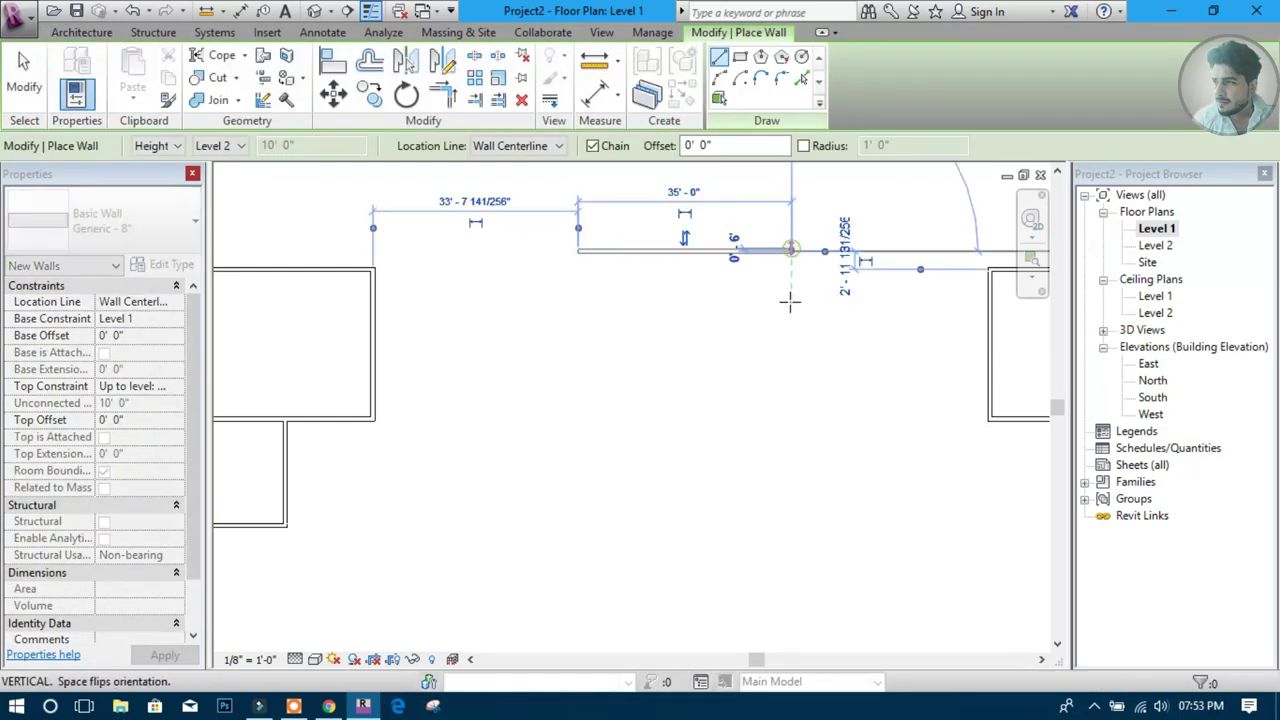
pyautogui.click(793, 325)
pyautogui.click(720, 325)
# Complete the stepped outline with zigzag walls that close back at the starting corner
pyautogui.click(720, 382)
pyautogui.click(877, 382)
pyautogui.click(877, 470)
pyautogui.click(645, 470)
pyautogui.click(645, 418)
pyautogui.click(527, 418)
pyautogui.click(527, 325)
pyautogui.click(578, 325)
pyautogui.click(578, 250)
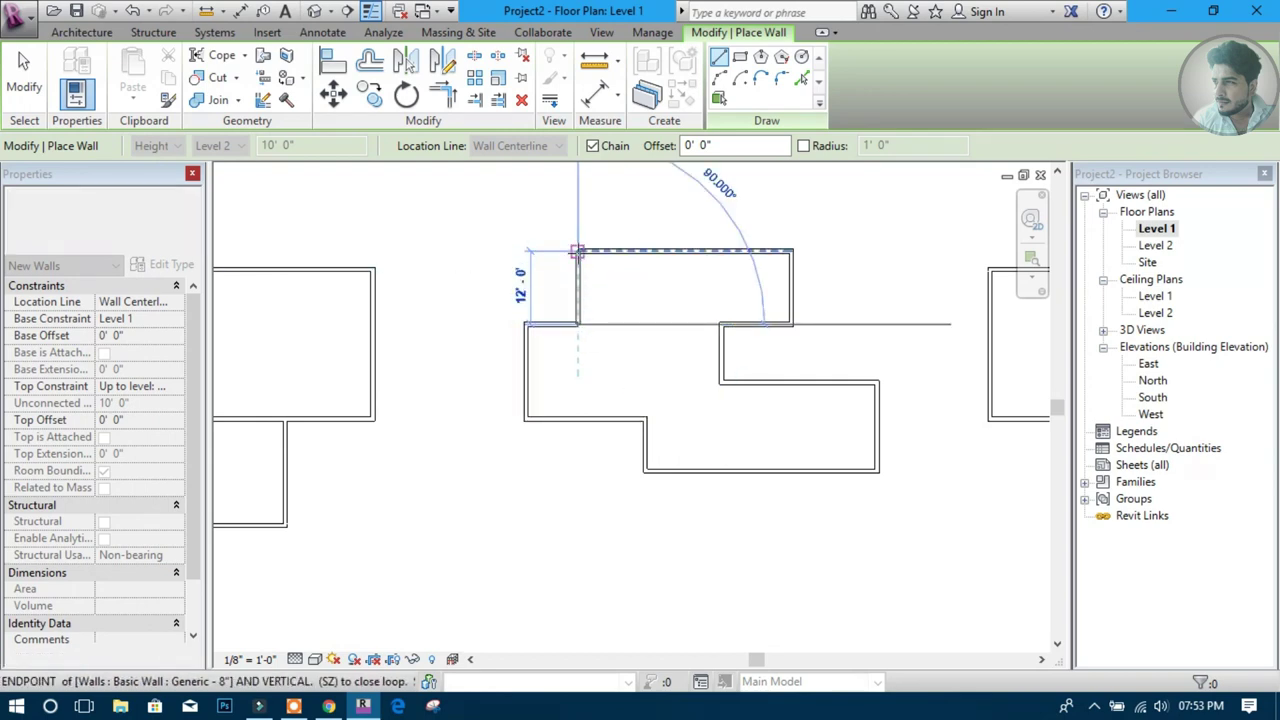
pyautogui.scroll(-1, 702, 360)
pyautogui.press('Escape')
pyautogui.press('Escape')
# Delete the next rectangle's walls and start a second stepped outline with its top wall
pyautogui.moveTo(728, 402); pyautogui.dragTo(529, 403, button='middle')
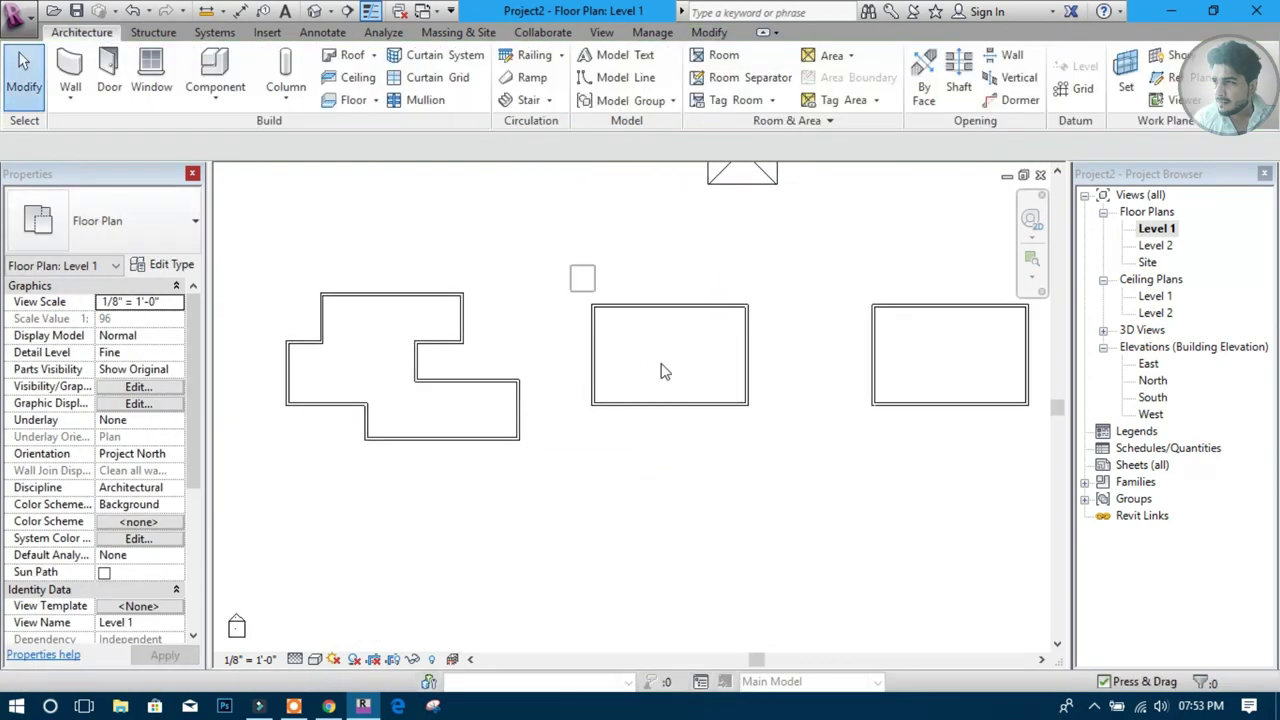
pyautogui.moveTo(572, 266); pyautogui.dragTo(774, 451)
pyautogui.press('Delete')
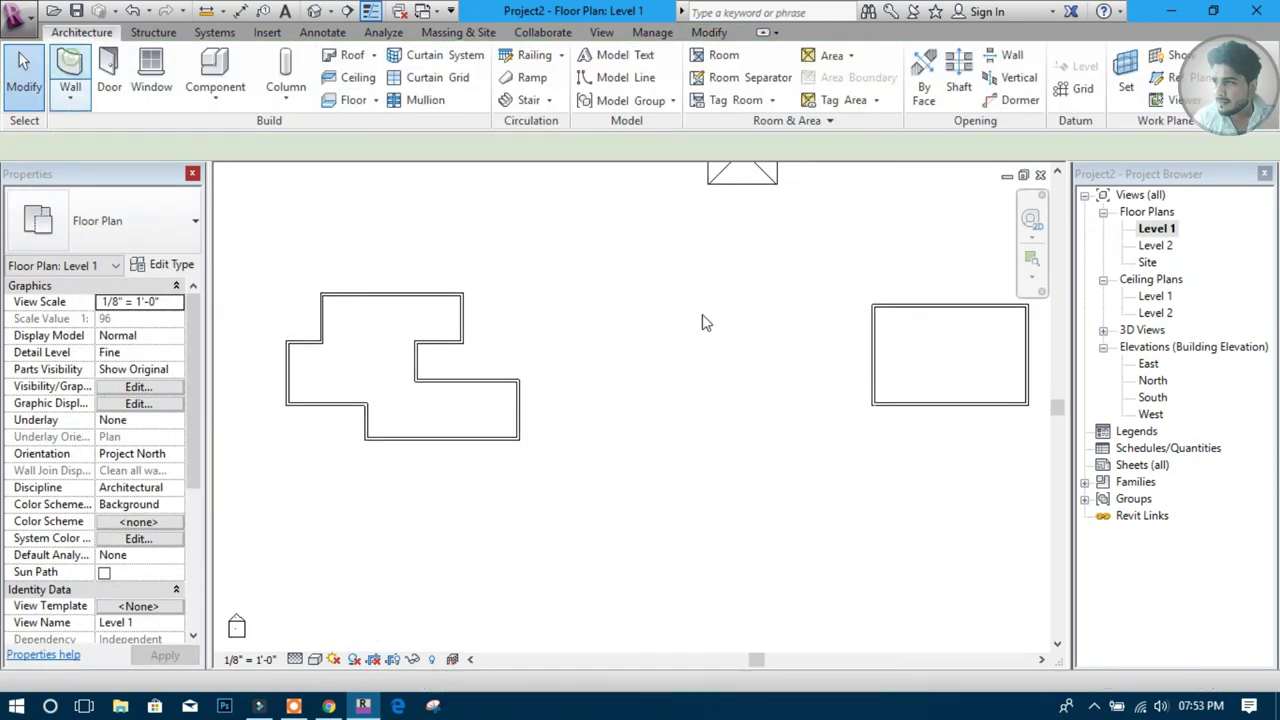
pyautogui.press('w')
pyautogui.press('a')
pyautogui.click(637, 294)
pyautogui.click(780, 294)
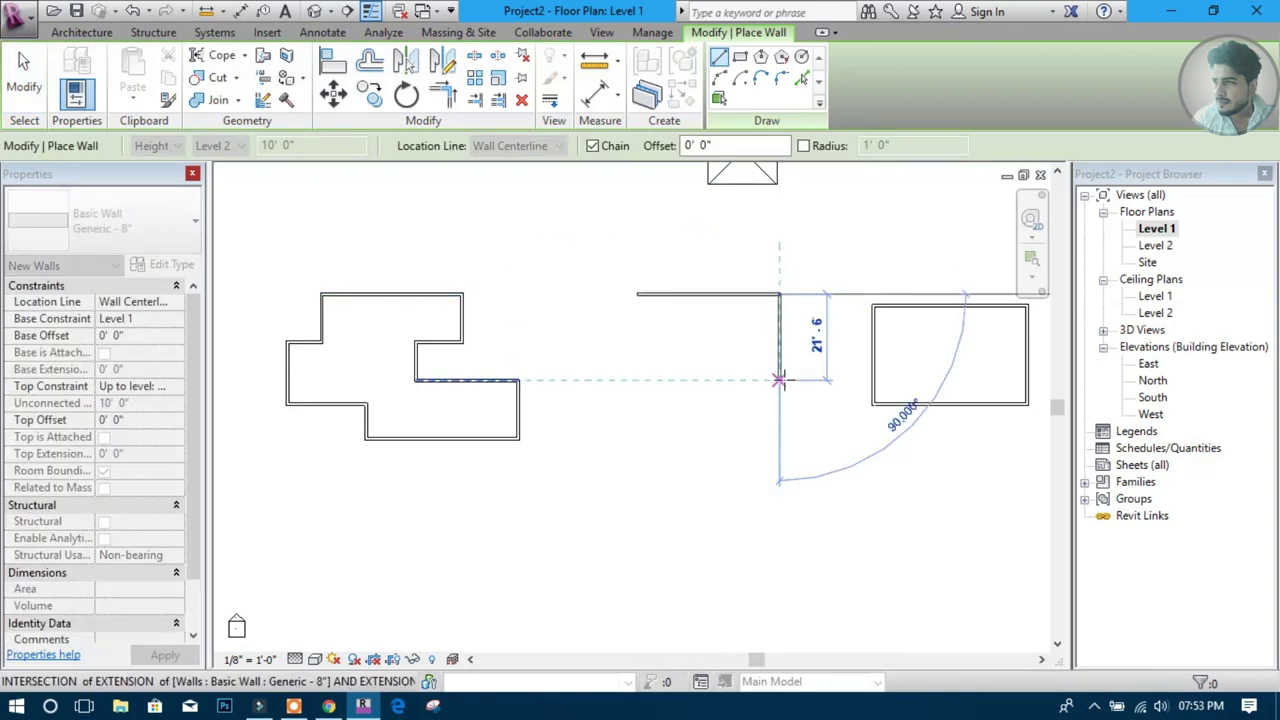
# Finish the second stepped outline, stepping down, left and back up to its start
pyautogui.click(780, 380)
pyautogui.click(838, 380)
pyautogui.click(838, 500)
pyautogui.click(699, 500)
pyautogui.click(698, 403)
pyautogui.click(598, 403)
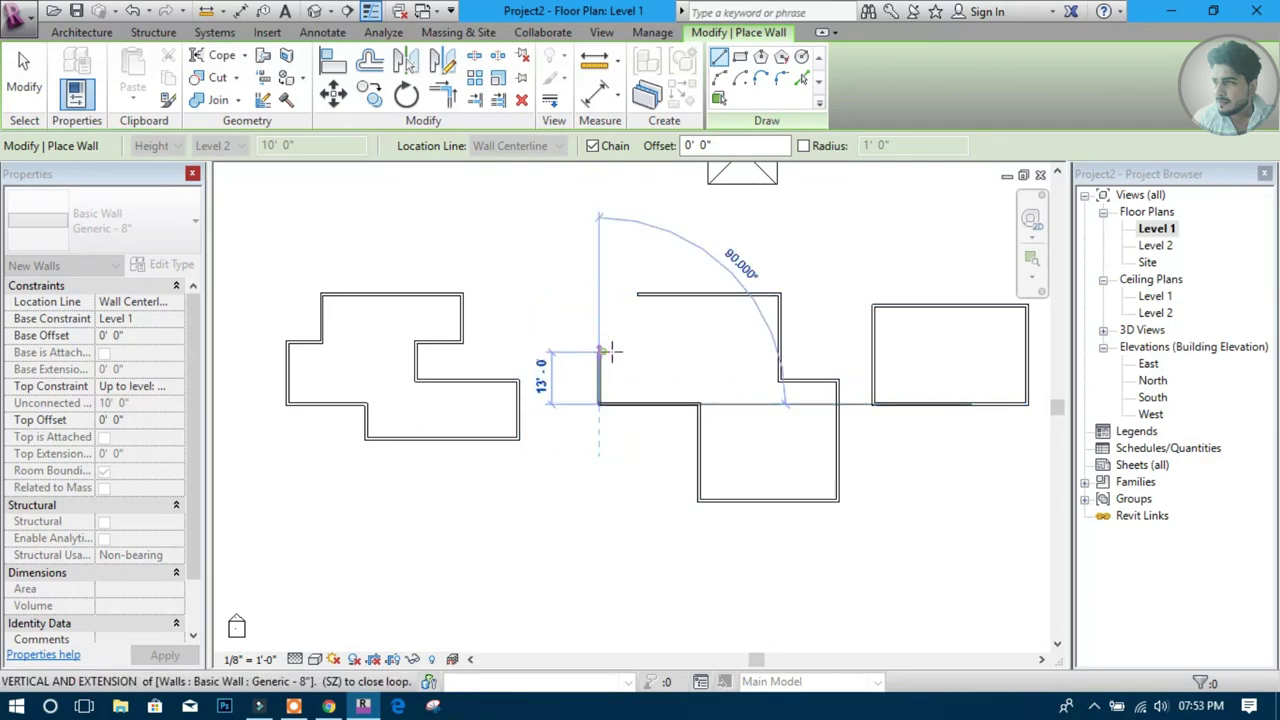
pyautogui.click(598, 350)
pyautogui.click(637, 350)
pyautogui.click(637, 295)
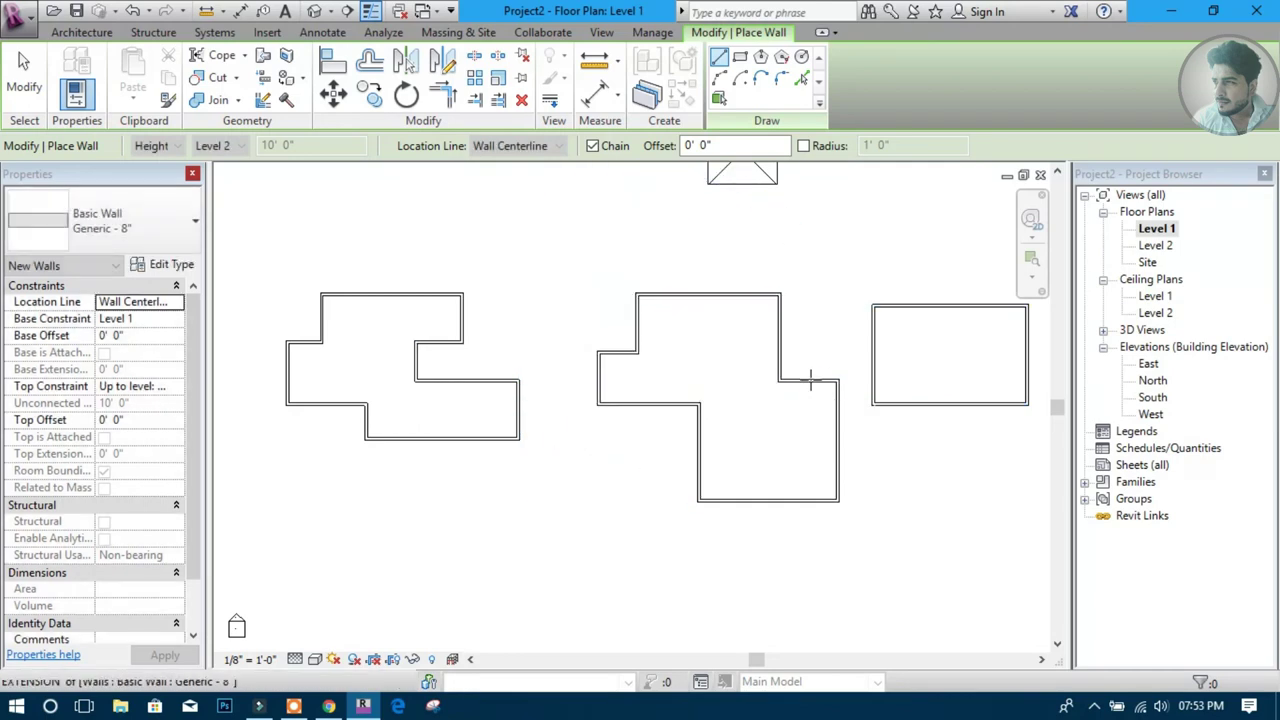
pyautogui.press('Escape')
pyautogui.press('Escape')
pyautogui.scroll(-2, 770, 380)
# Delete the walls of the remaining rectangle and bring the L-shaped building into view
pyautogui.moveTo(770, 380); pyautogui.dragTo(560, 385, button='middle')
pyautogui.moveTo(634, 318); pyautogui.dragTo(829, 430)
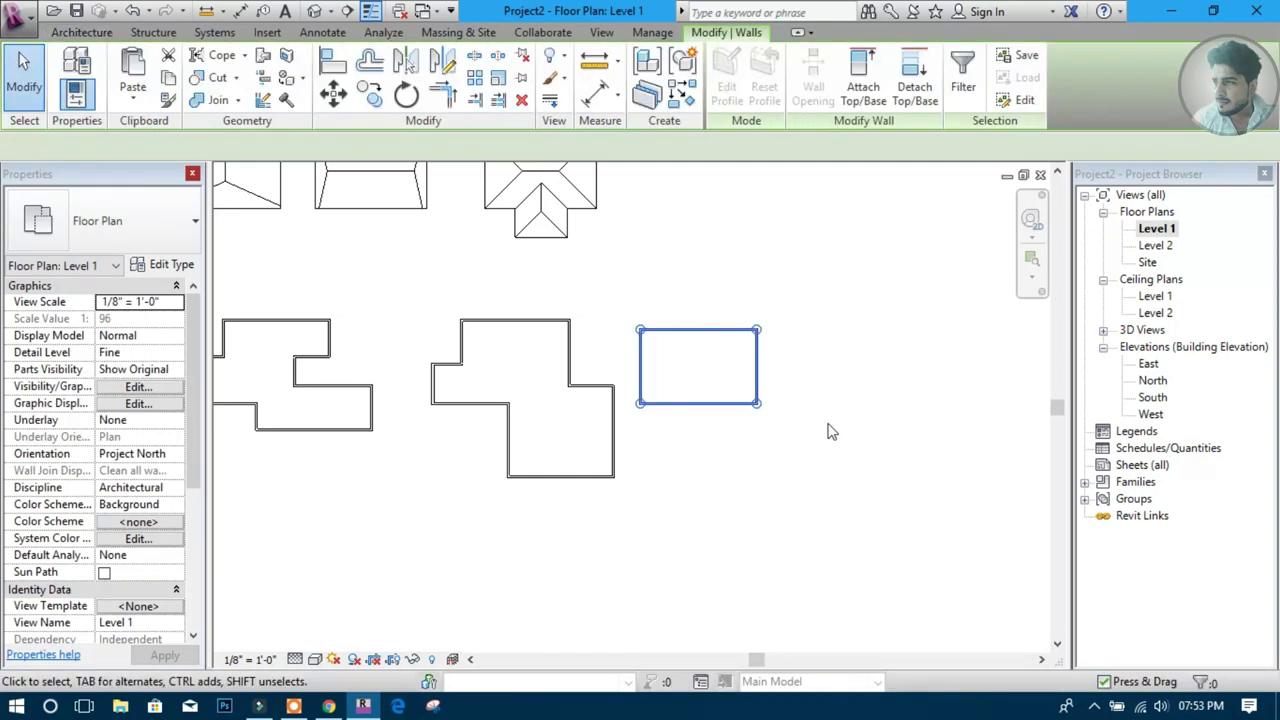
pyautogui.press('Delete')
pyautogui.scroll(2, 443, 477)
pyautogui.moveTo(443, 477); pyautogui.dragTo(691, 449, button='middle')
pyautogui.scroll(2, 346, 366)
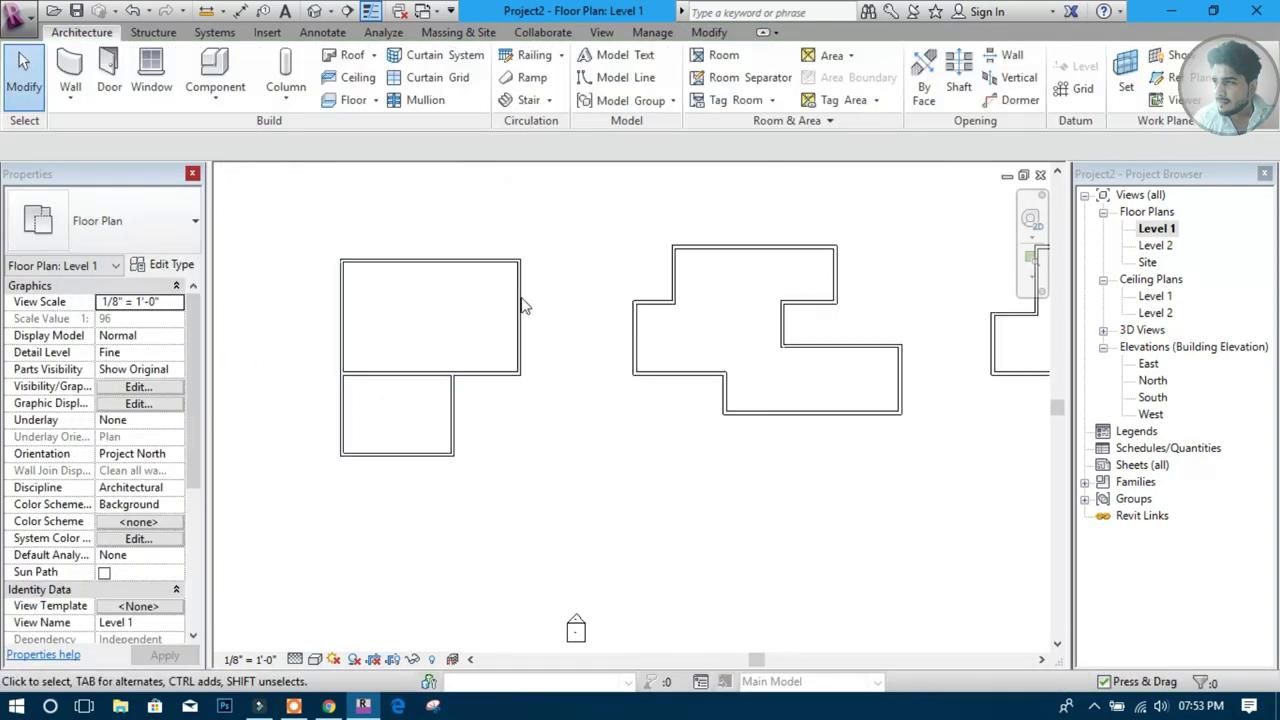
# Start a Roof by Footprint on Level 2, picking the L-shaped building's walls as its boundary
pyautogui.click(352, 55)
pyautogui.click(410, 166)
pyautogui.click(532, 404)
pyautogui.press('Tab')
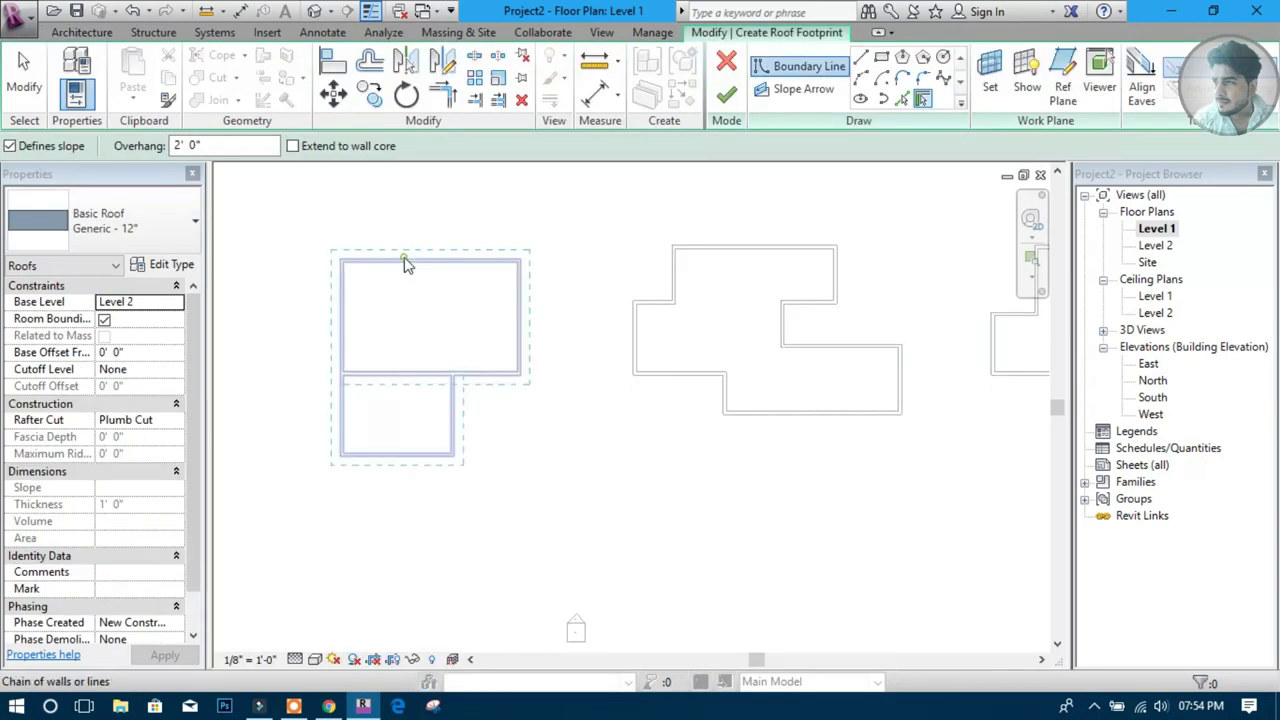
pyautogui.click(406, 262)
pyautogui.scroll(2, 445, 393)
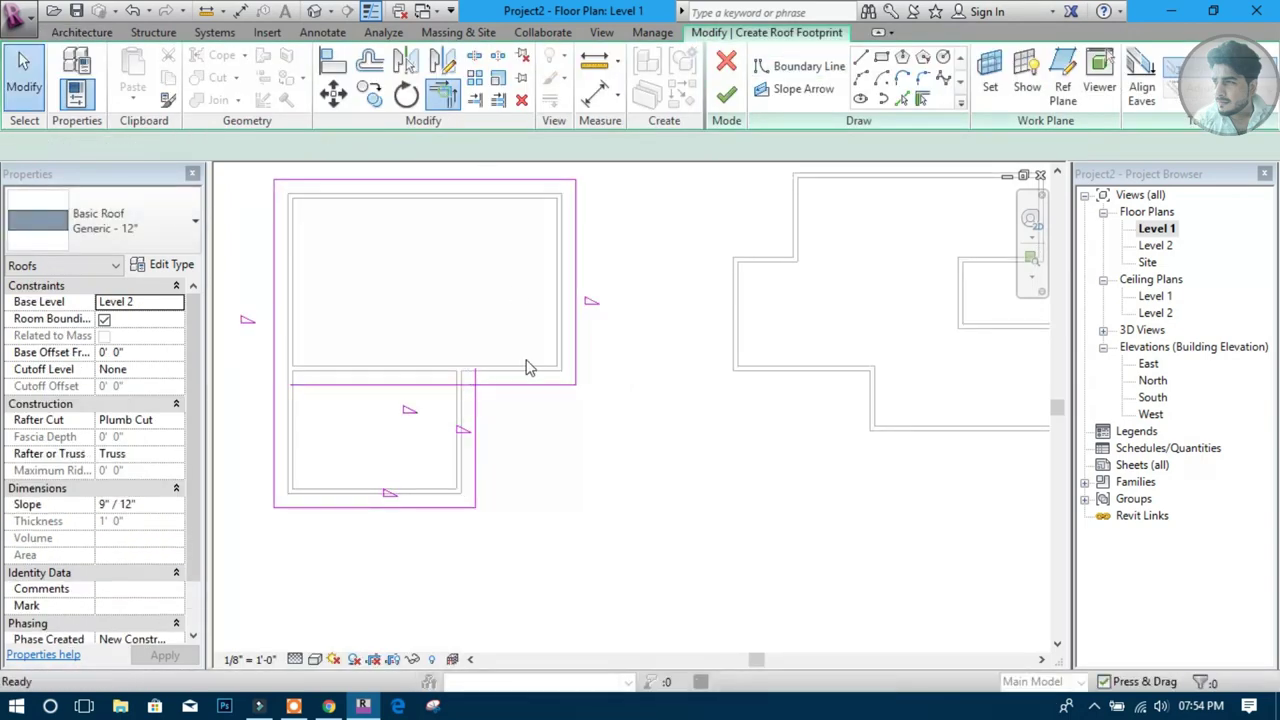
# Close the open corner by joining the inner boundary line's end to the corner
pyautogui.press('t')
pyautogui.press('r')
pyautogui.click(474, 420)
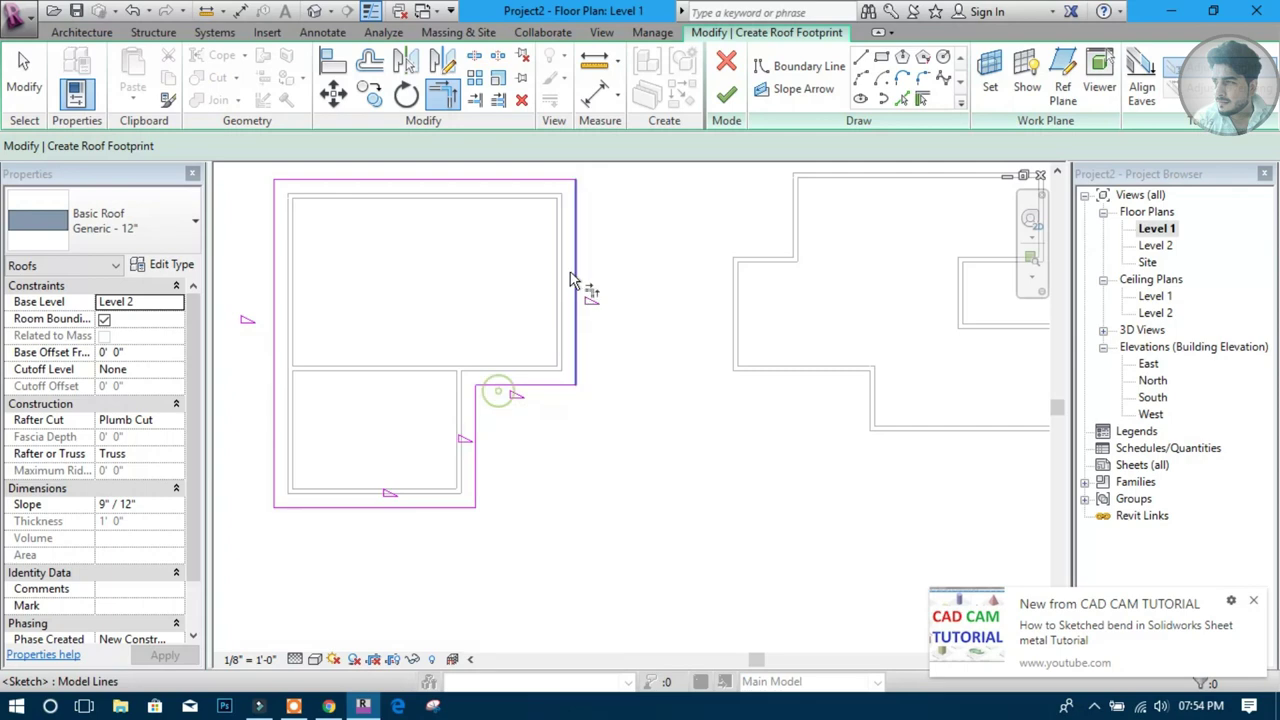
pyautogui.moveTo(285, 380); pyautogui.dragTo(285, 410, button='middle')
pyautogui.press('Escape')
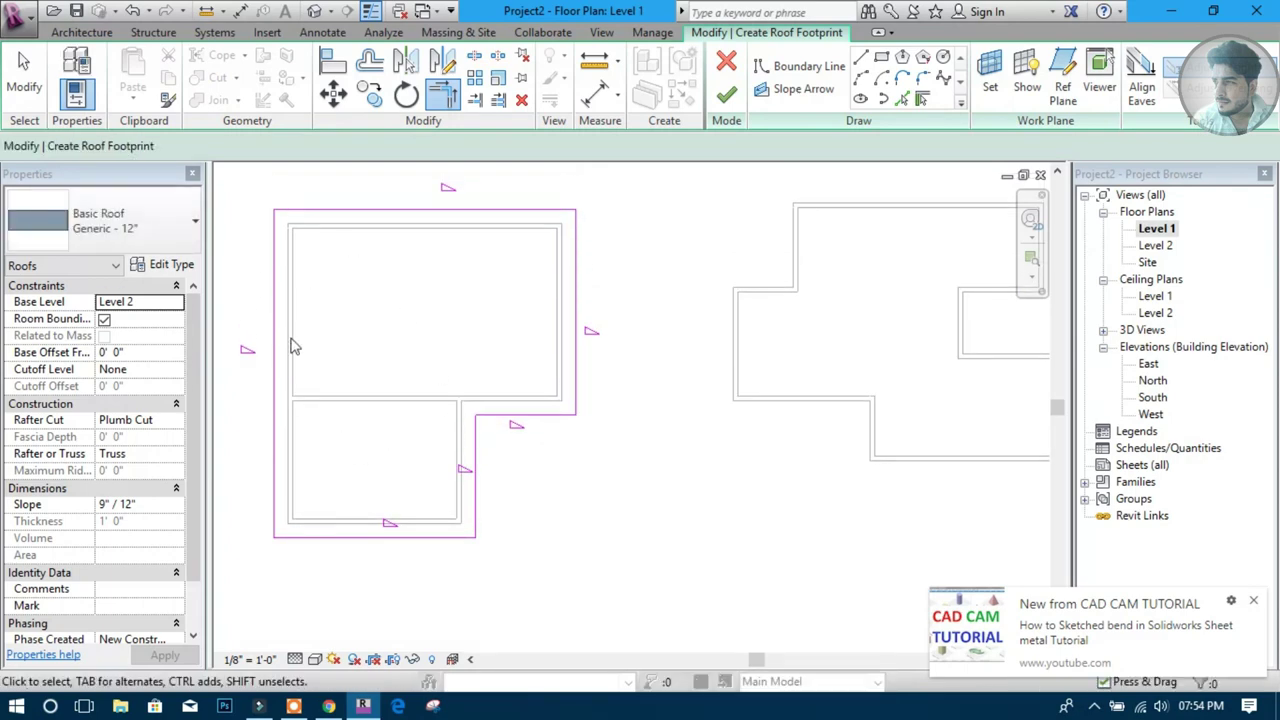
pyautogui.scroll(2, 494, 447)
pyautogui.click(465, 415)
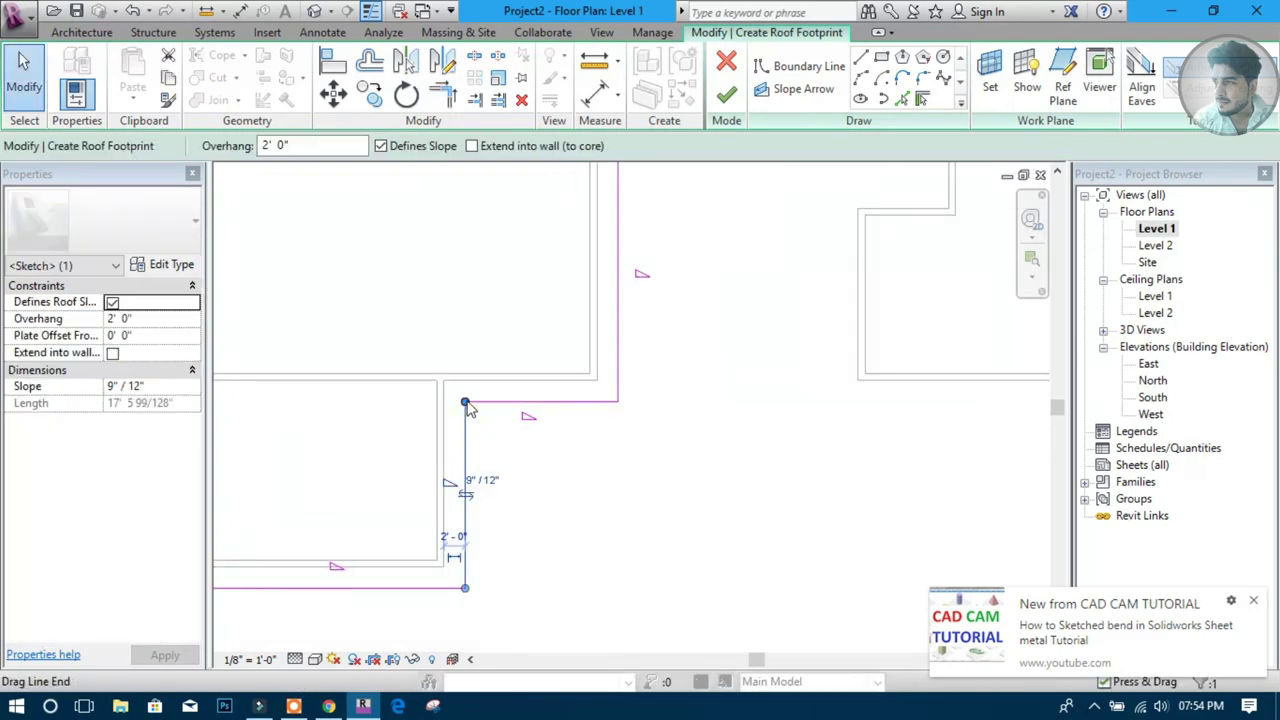
pyautogui.click(465, 490)
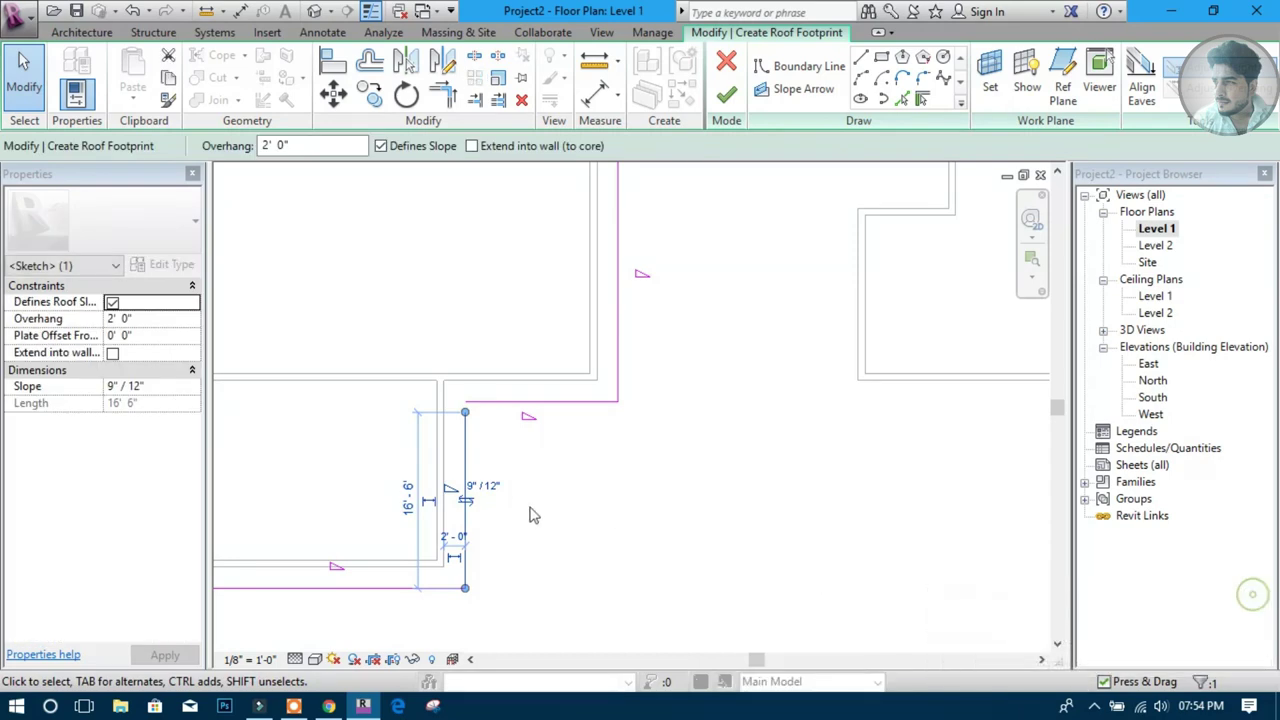
pyautogui.click(523, 471)
pyautogui.scroll(-2, 540, 460)
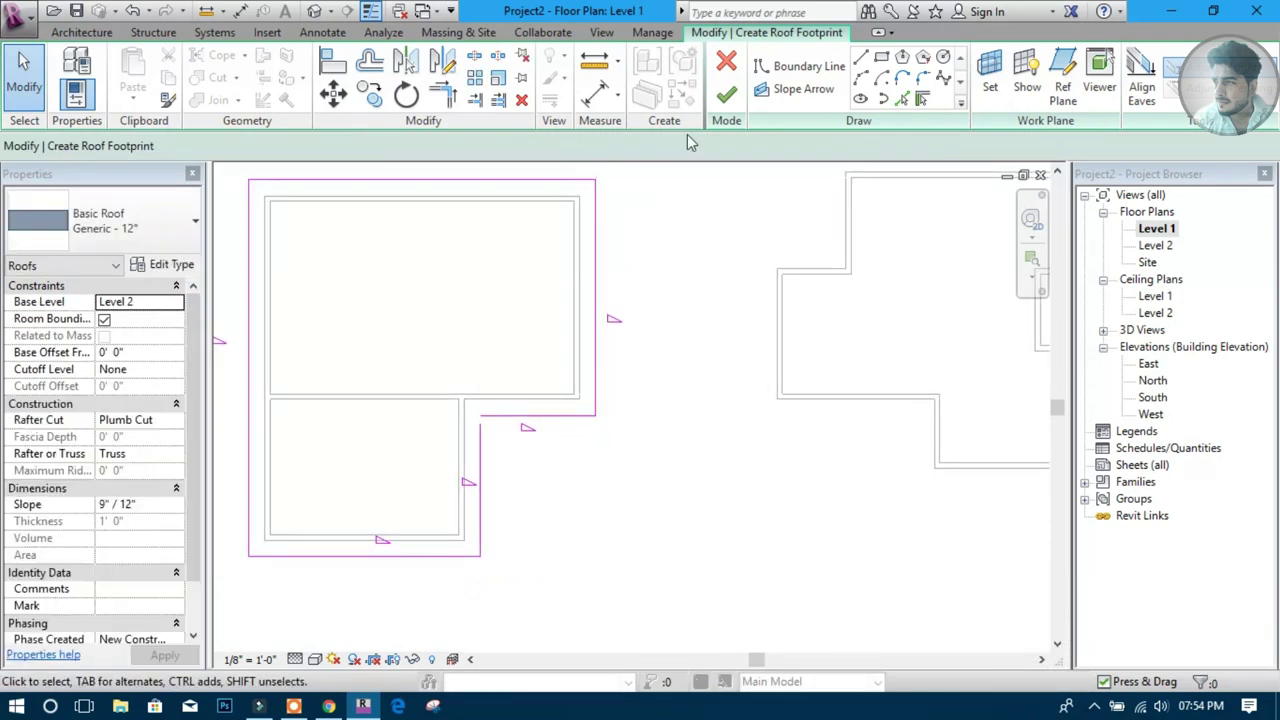
# Finish the sketch, clearing the open-loop error, to create the 9"/12" hipped roof
pyautogui.click(727, 112)
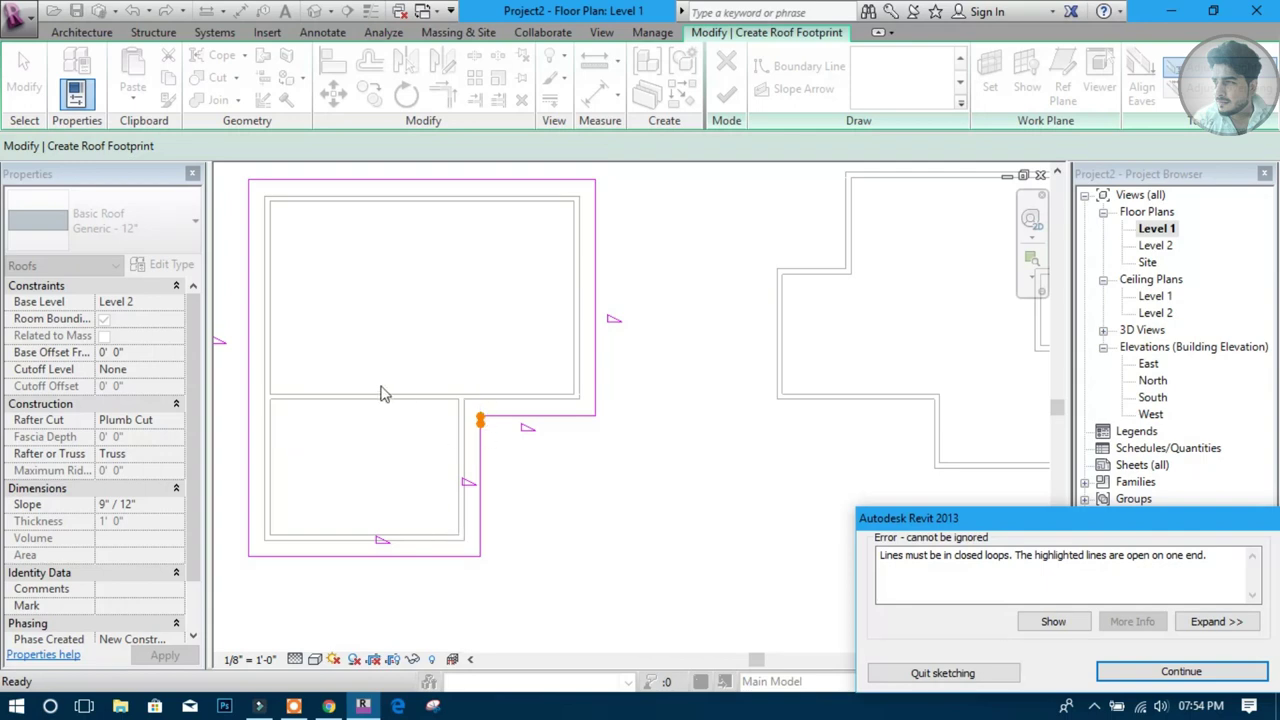
pyautogui.click(1160, 672)
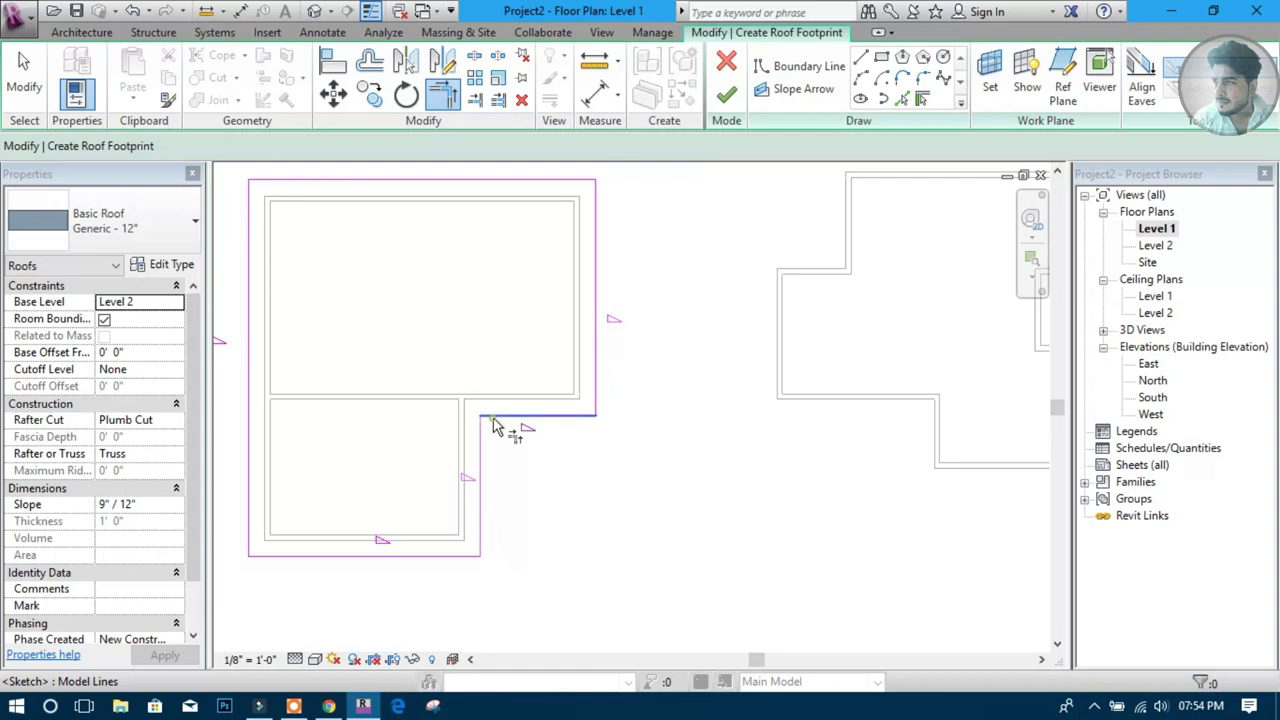
pyautogui.click(725, 94)
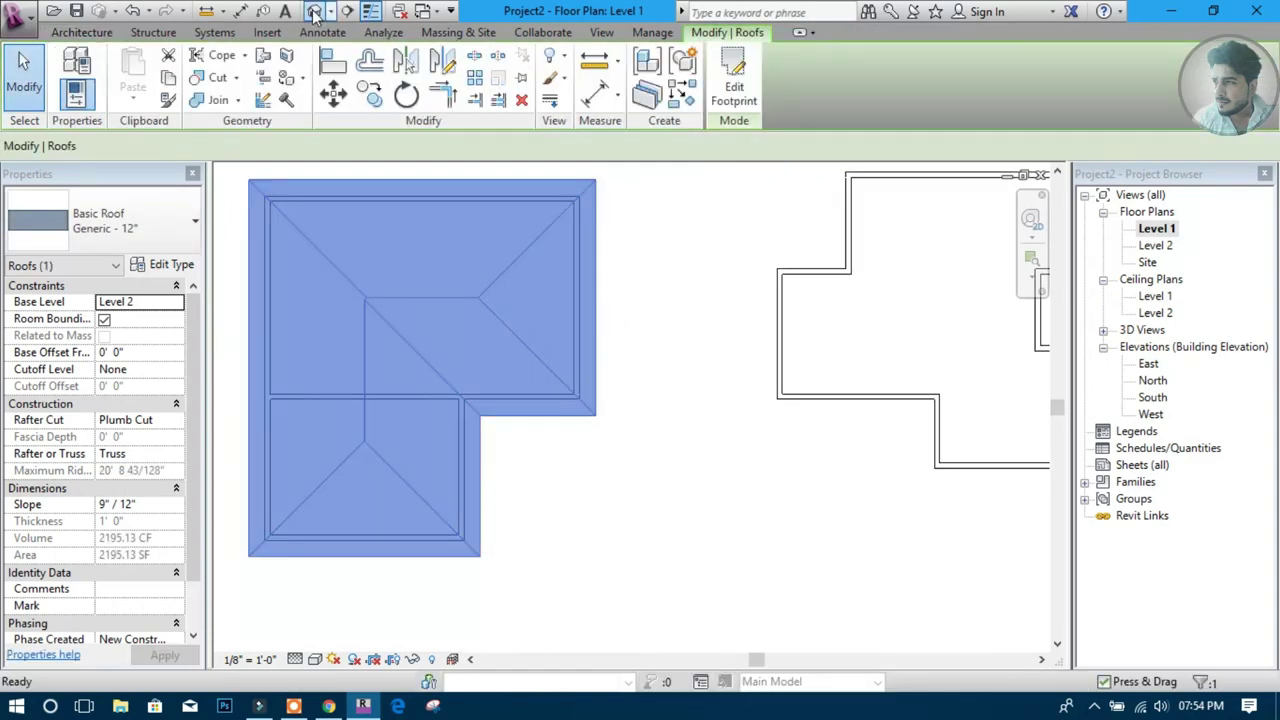
# Inspect the hipped roof in 3D, then return to the Level 1 plan
pyautogui.click(371, 11)
pyautogui.press('Escape')
pyautogui.scroll(-3, 633, 481)
pyautogui.scroll(-3, 736, 250)
pyautogui.moveTo(736, 250)
pyautogui.mouseDown(button='middle')
pyautogui.moveTo(740, 480)
pyautogui.moveTo(679, 541)
pyautogui.moveTo(656, 512)
pyautogui.mouseUp(button='middle')
pyautogui.scroll(2, 766, 509)
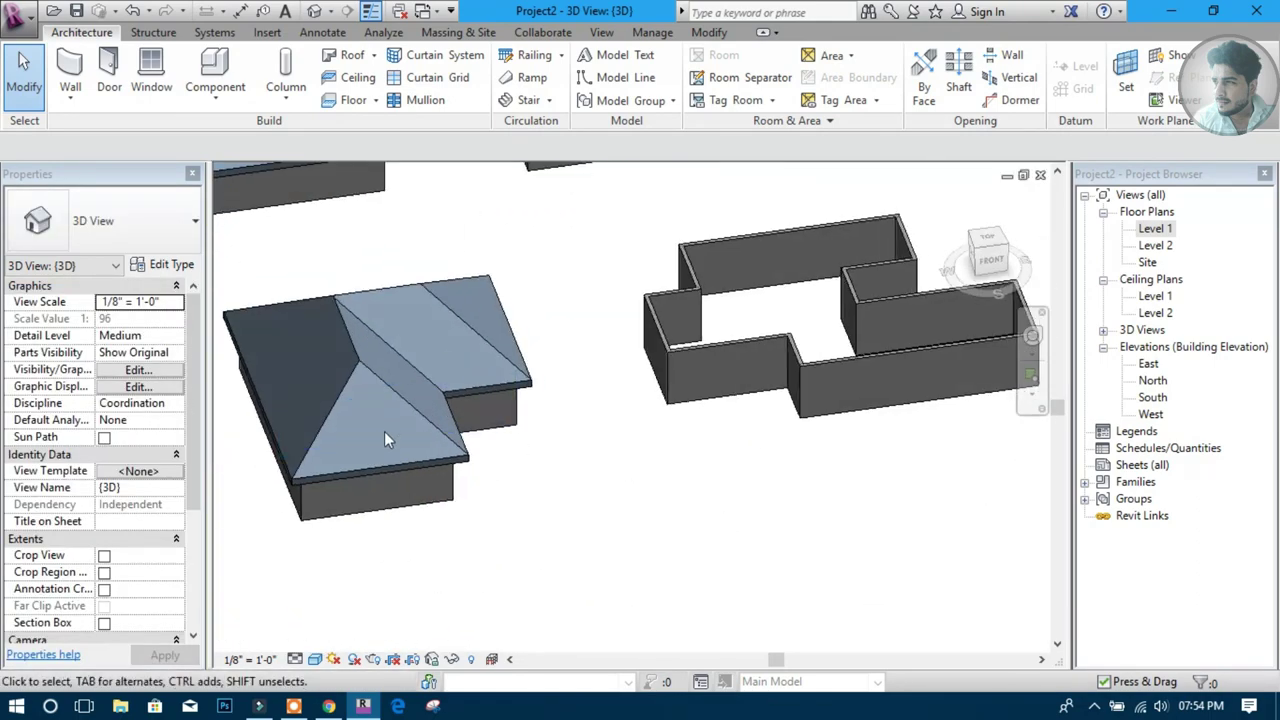
pyautogui.scroll(-2, 427, 480)
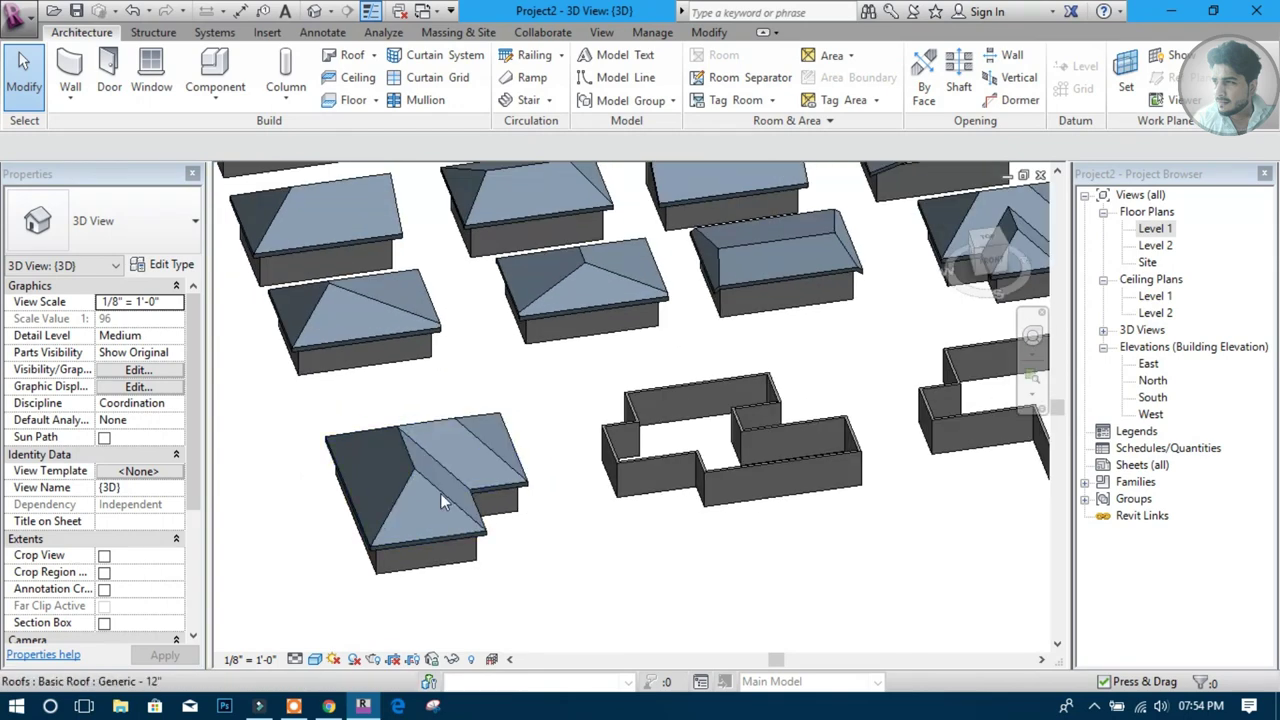
pyautogui.doubleClick(1155, 228)
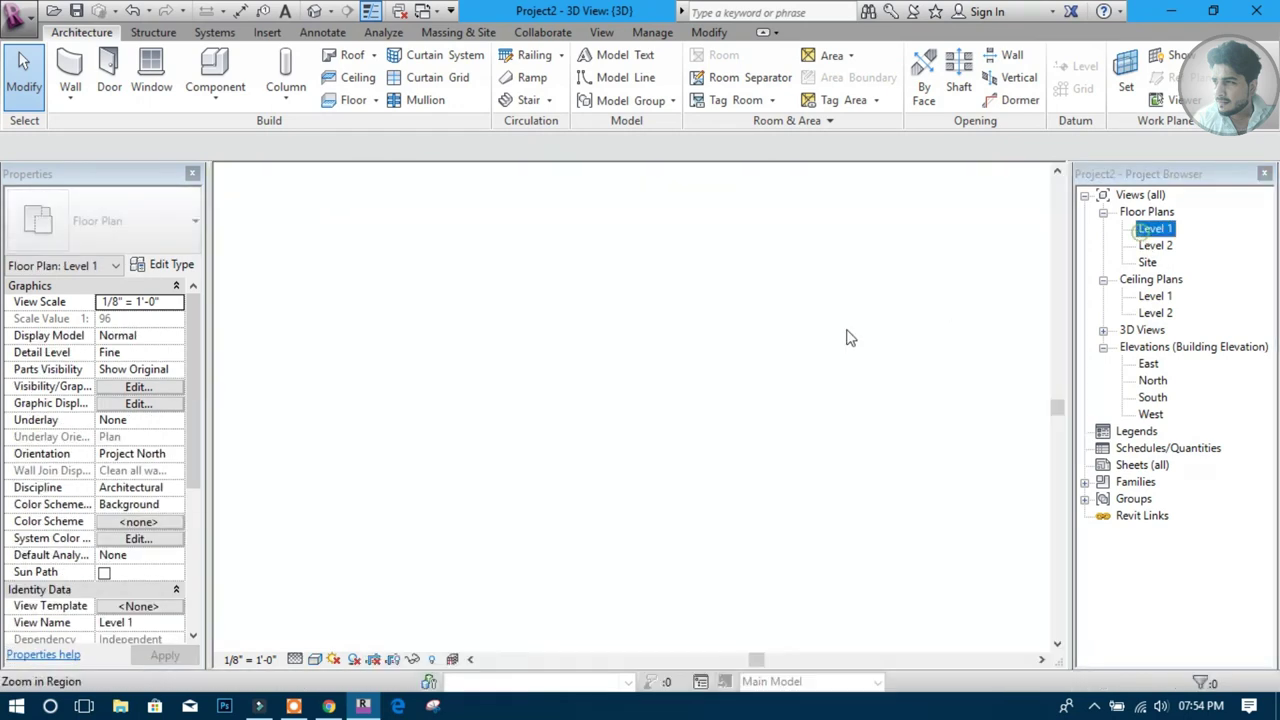
# Create a 9"/12" hipped roof on Level 2 over the first stepped building's wall chain
pyautogui.scroll(2, 577, 400)
pyautogui.scroll(1, 537, 304)
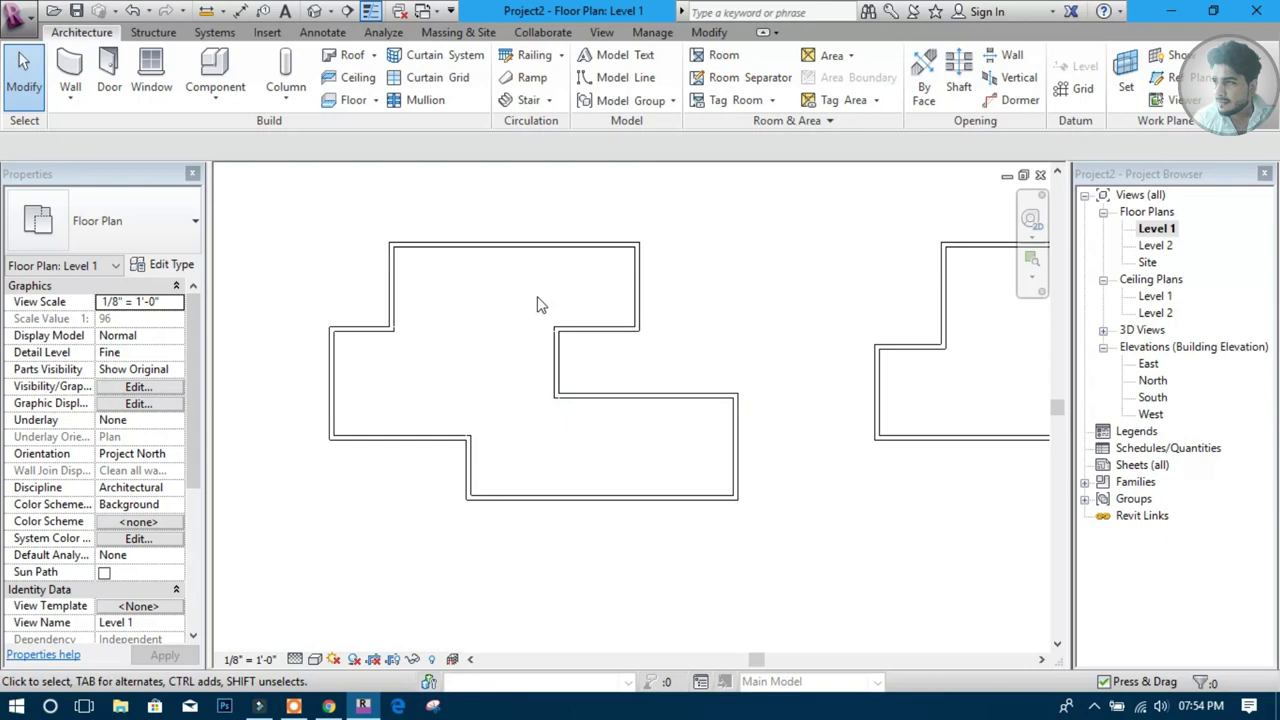
pyautogui.click(360, 58)
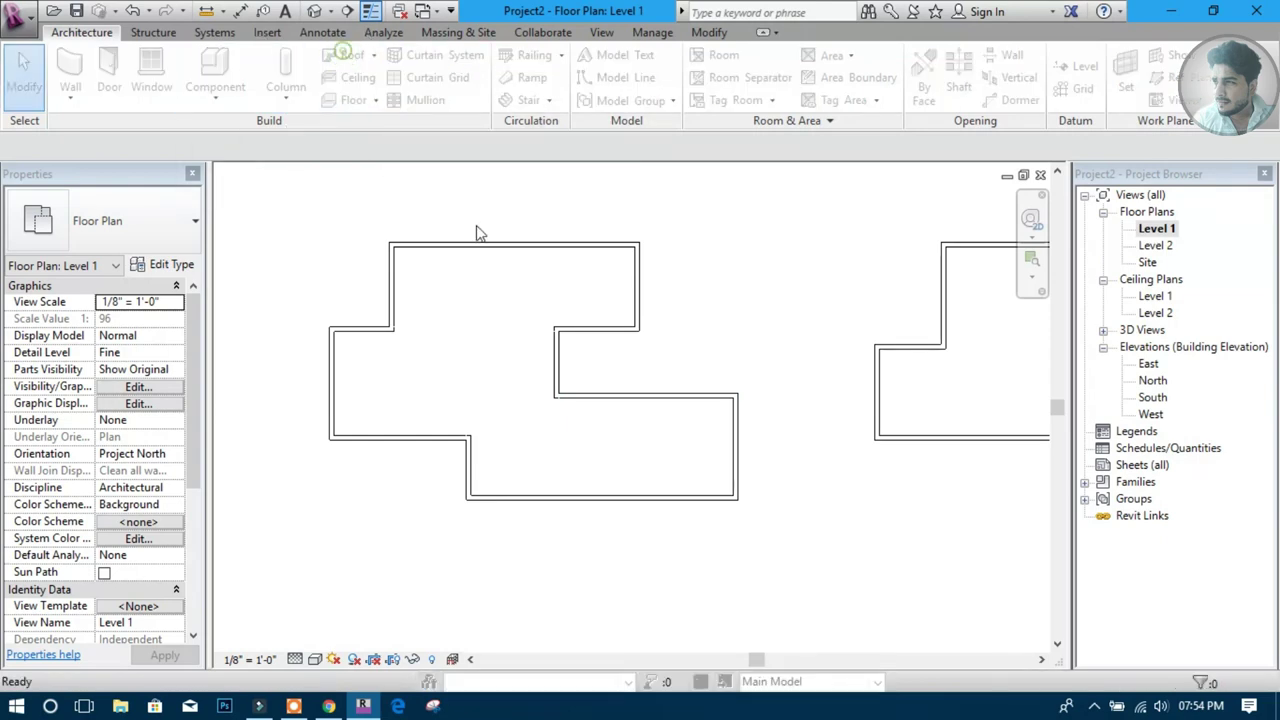
pyautogui.click(560, 400)
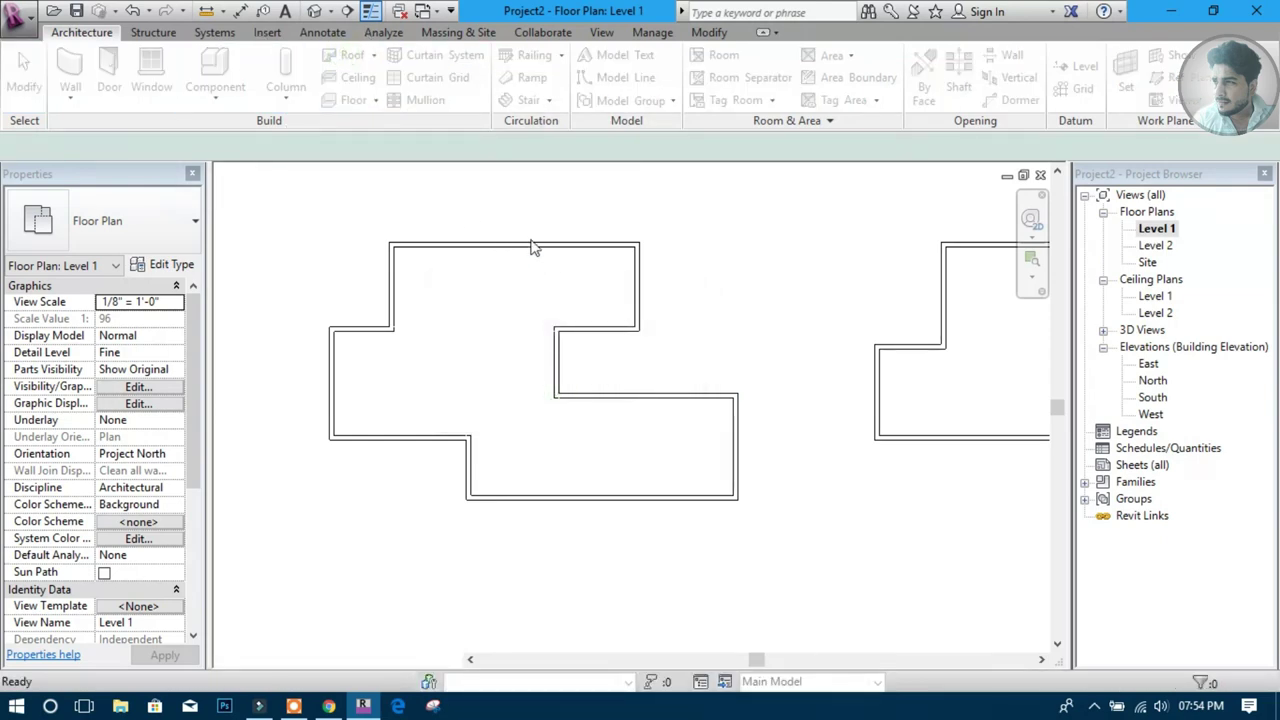
pyautogui.press('Tab')
pyautogui.click(530, 245)
pyautogui.click(530, 245)
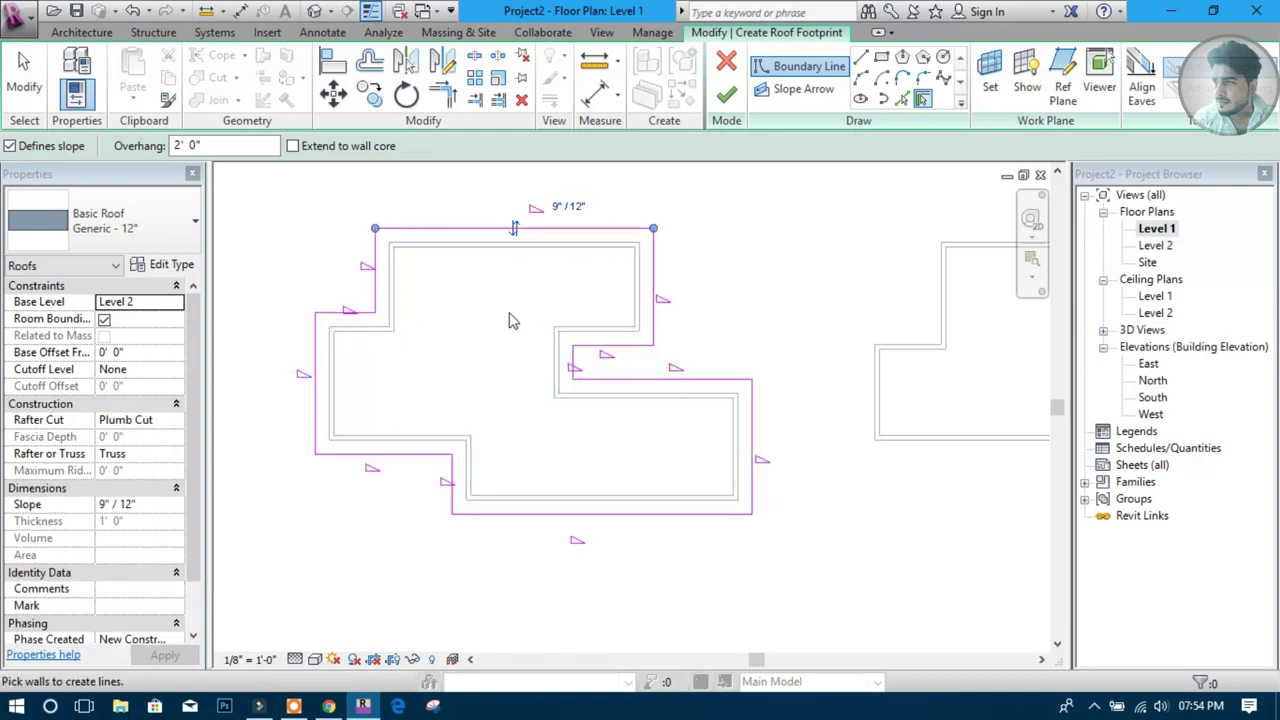
pyautogui.click(725, 97)
# Check the stepped roof in 3D and reopen the Level 1 plan
pyautogui.click(314, 11)
pyautogui.moveTo(582, 375)
pyautogui.mouseDown(button='middle')
pyautogui.moveTo(665, 437)
pyautogui.moveTo(586, 463)
pyautogui.moveTo(551, 429)
pyautogui.moveTo(580, 457)
pyautogui.mouseUp(button='middle')
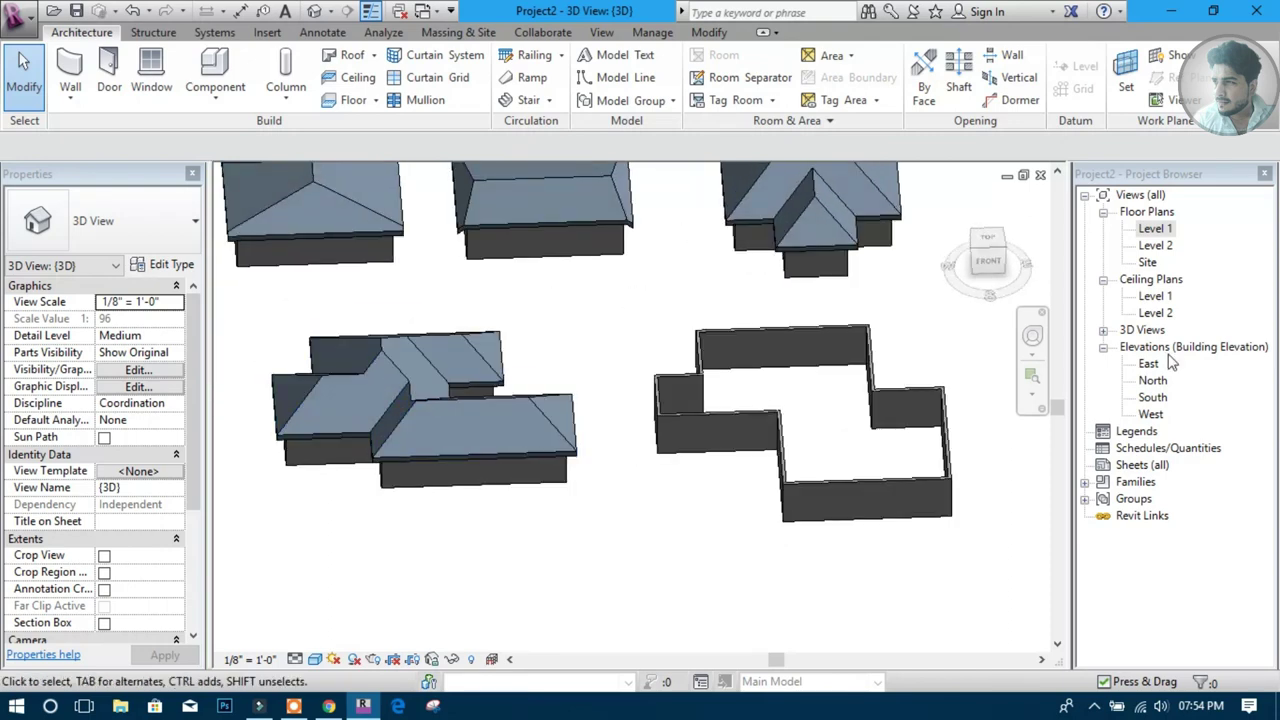
pyautogui.doubleClick(1152, 229)
# Start a Level 2 footprint roof with boundary lines along the cross-shaped building's wall chain
pyautogui.scroll(-2, 620, 410)
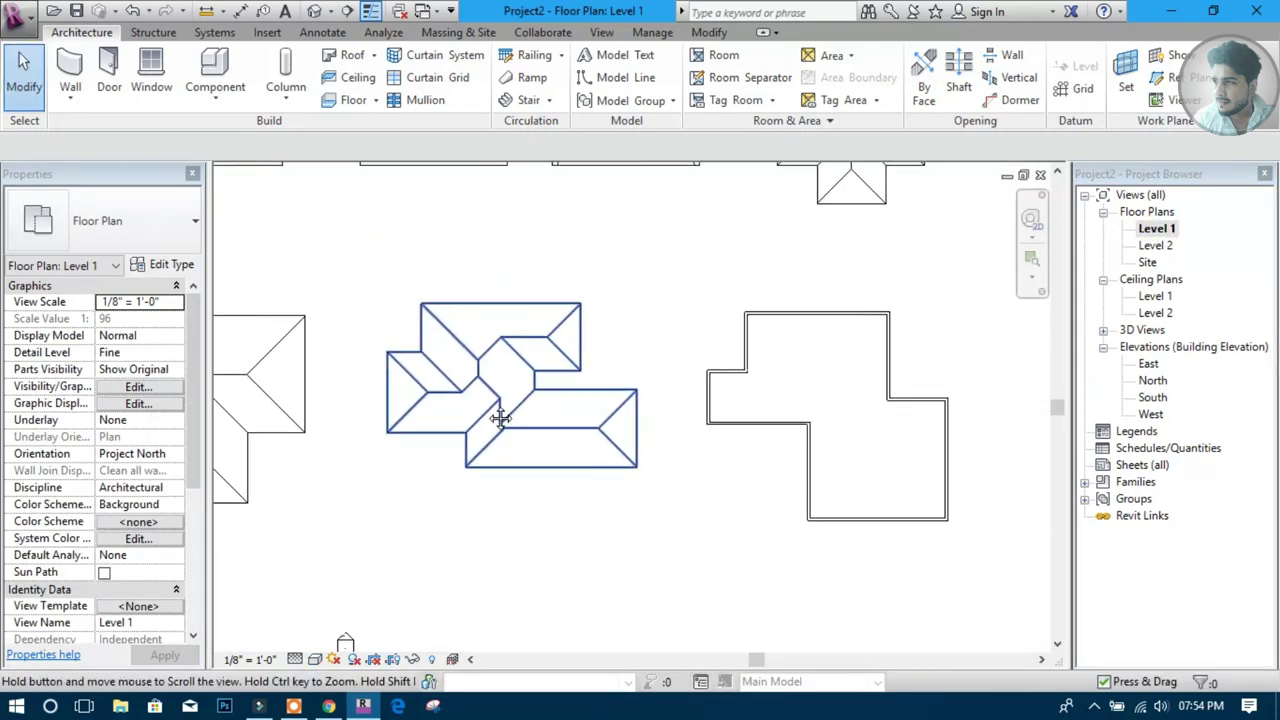
pyautogui.moveTo(497, 417); pyautogui.dragTo(560, 300, button='middle')
pyautogui.click(352, 56)
pyautogui.click(566, 400)
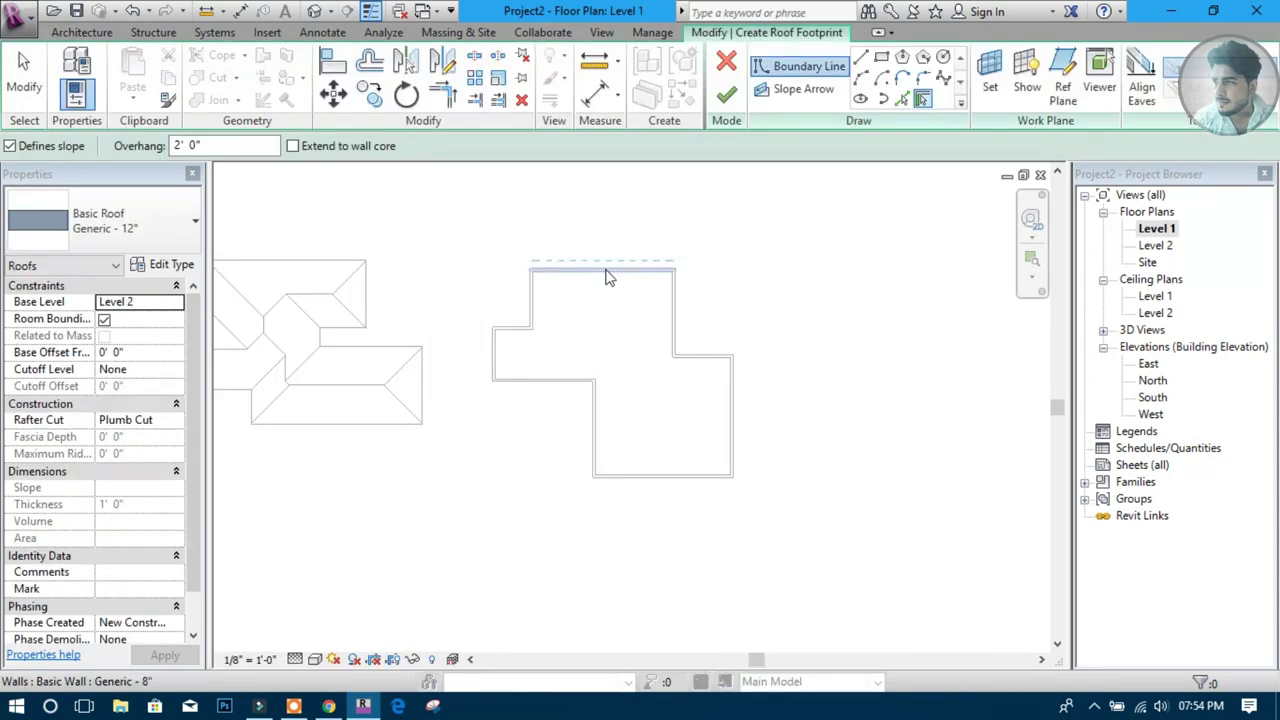
pyautogui.press('Tab')
pyautogui.click(630, 291)
pyautogui.press('Escape')
# Review the left and bottom boundary lines with slope kept on, and finish the roof
pyautogui.scroll(2, 494, 349)
pyautogui.scroll(2, 483, 376)
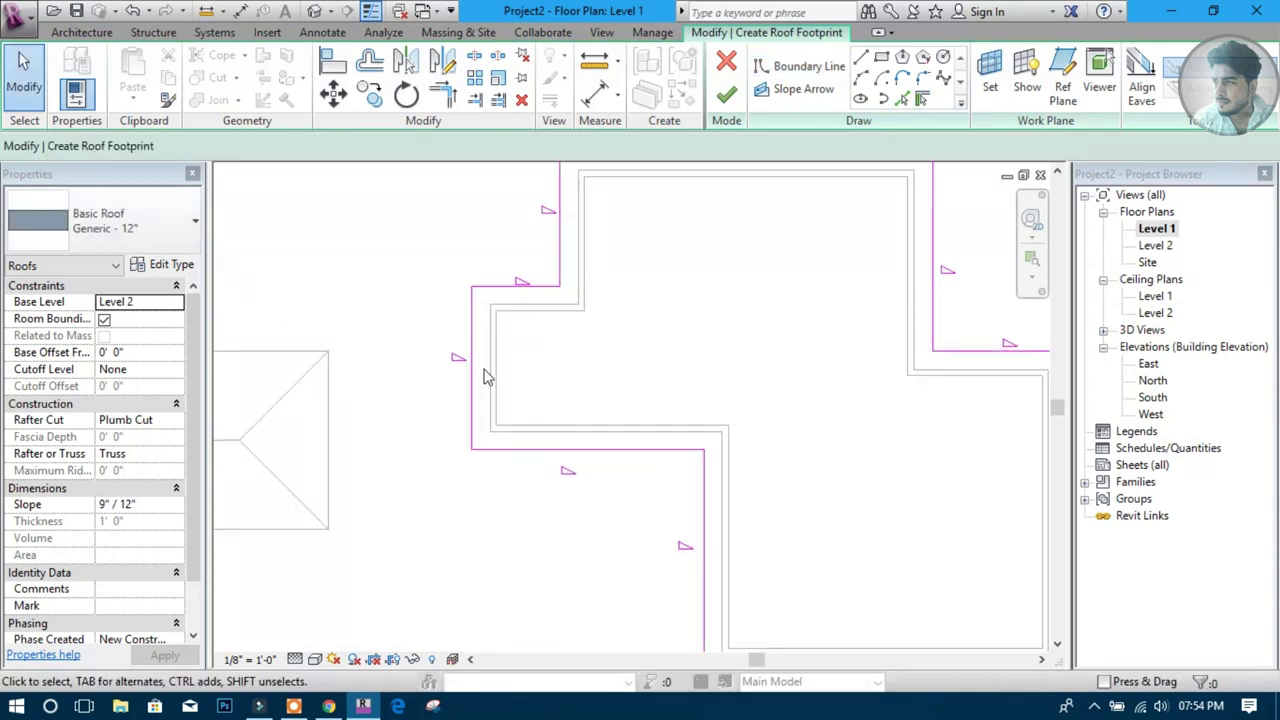
pyautogui.click(473, 392)
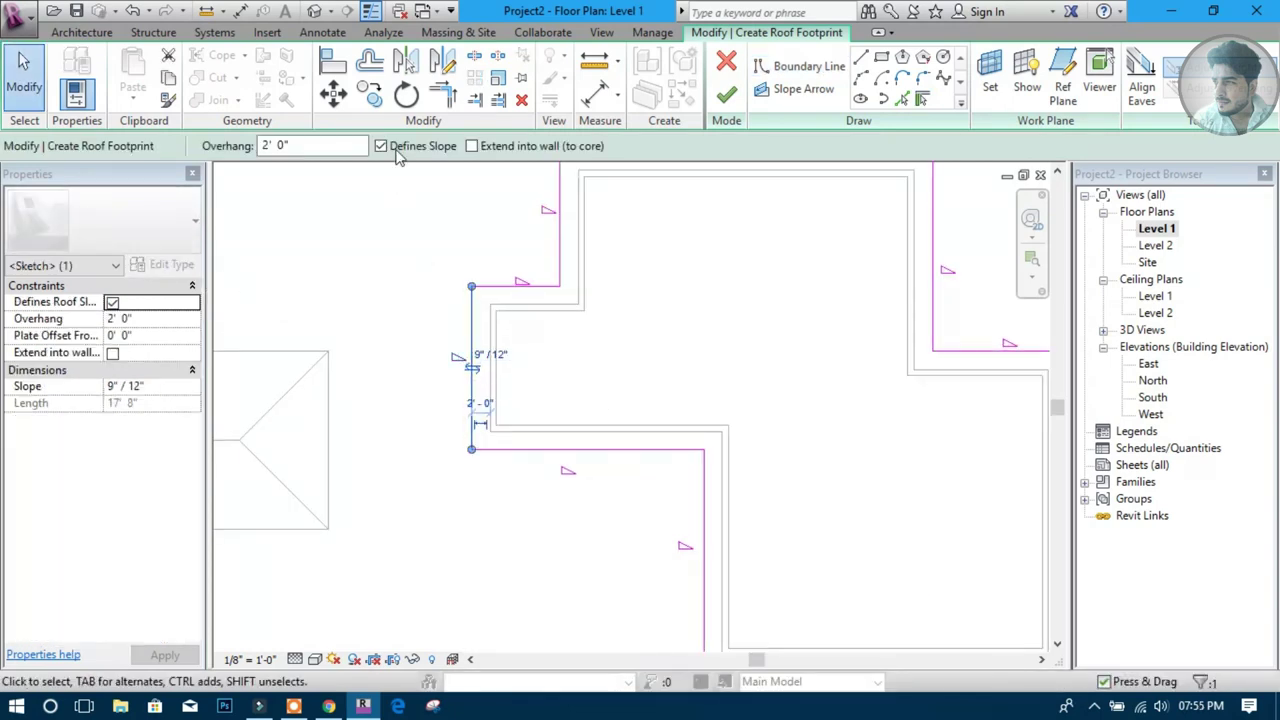
pyautogui.scroll(-3, 594, 412)
pyautogui.click(617, 400)
pyautogui.moveTo(686, 415); pyautogui.dragTo(703, 460, button='middle')
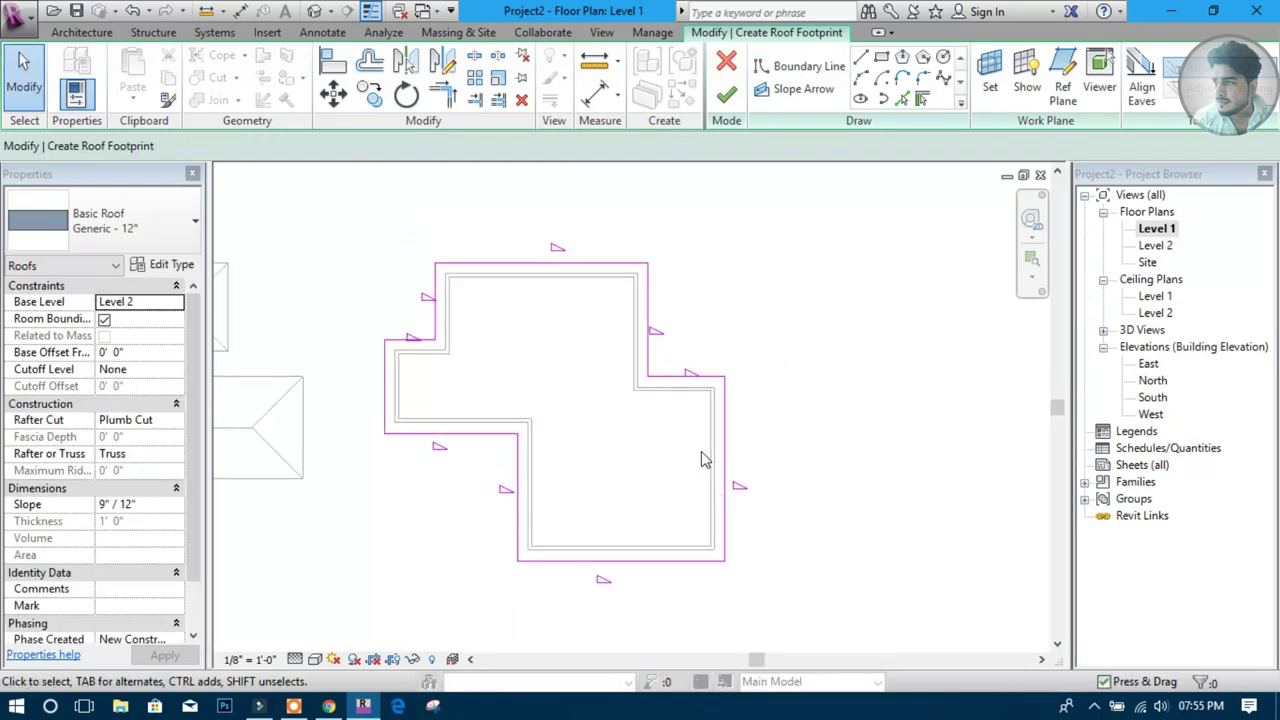
pyautogui.click(681, 561)
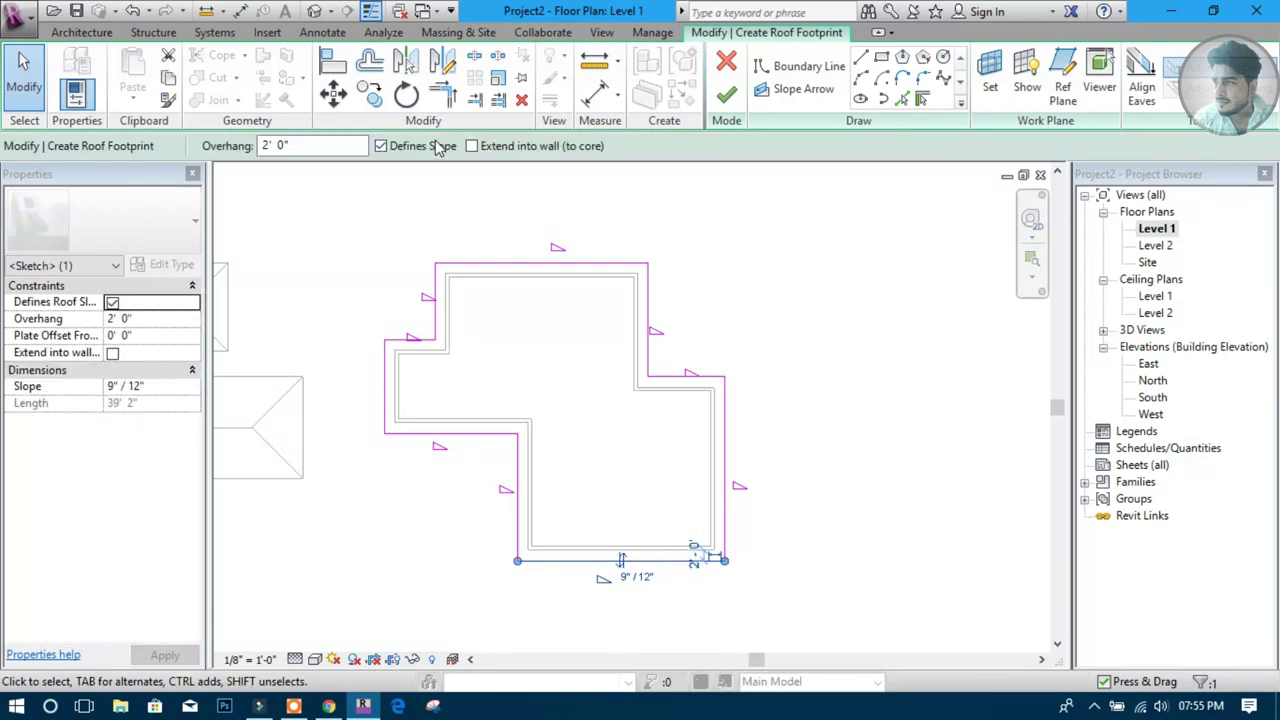
pyautogui.click(726, 93)
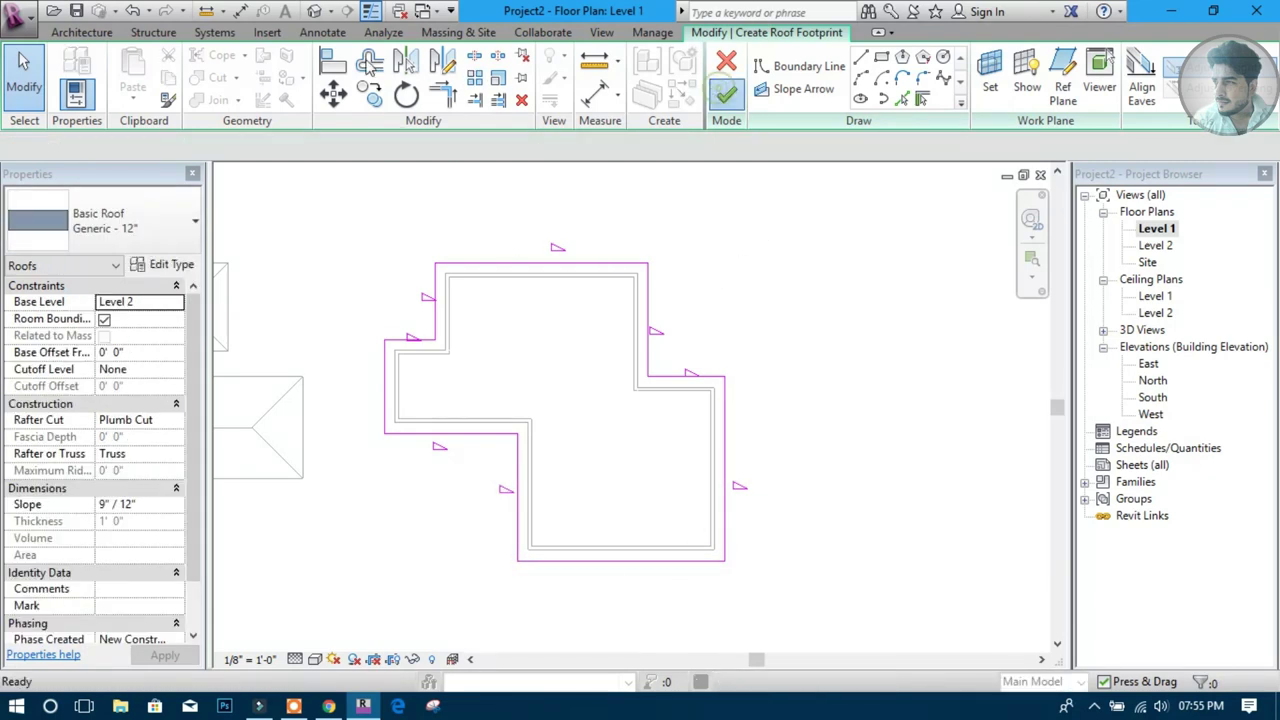
# Inspect the new hip roof in 3D, then select it to edit its footprint
pyautogui.click(316, 12)
pyautogui.moveTo(703, 399)
pyautogui.keyDown('shift'); pyautogui.mouseDown(button='middle')
pyautogui.moveTo(720, 425)
pyautogui.moveTo(640, 385)
pyautogui.moveTo(834, 337)
pyautogui.moveTo(529, 471)
pyautogui.moveTo(738, 353)
pyautogui.mouseUp(button='middle'); pyautogui.keyUp('shift')
pyautogui.scroll(3, 633, 381)
pyautogui.scroll(2, 633, 381)
pyautogui.scroll(-3, 614, 358)
pyautogui.click(644, 390)
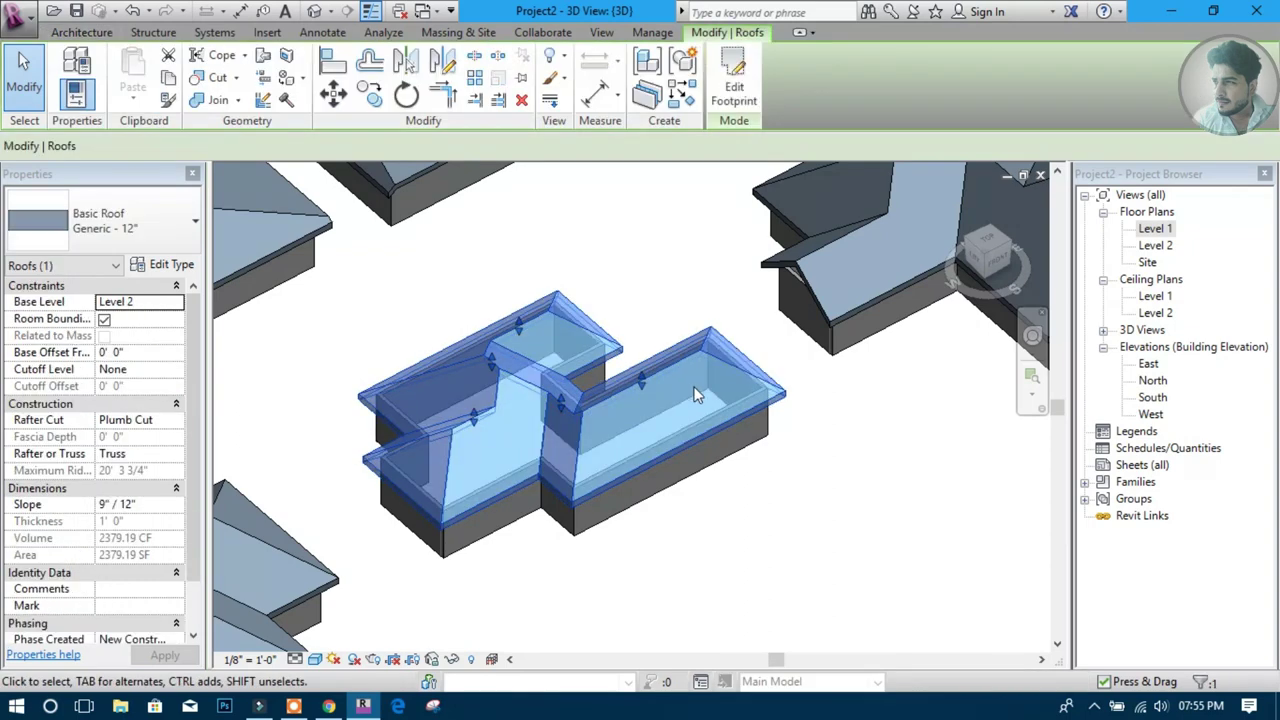
pyautogui.click(733, 92)
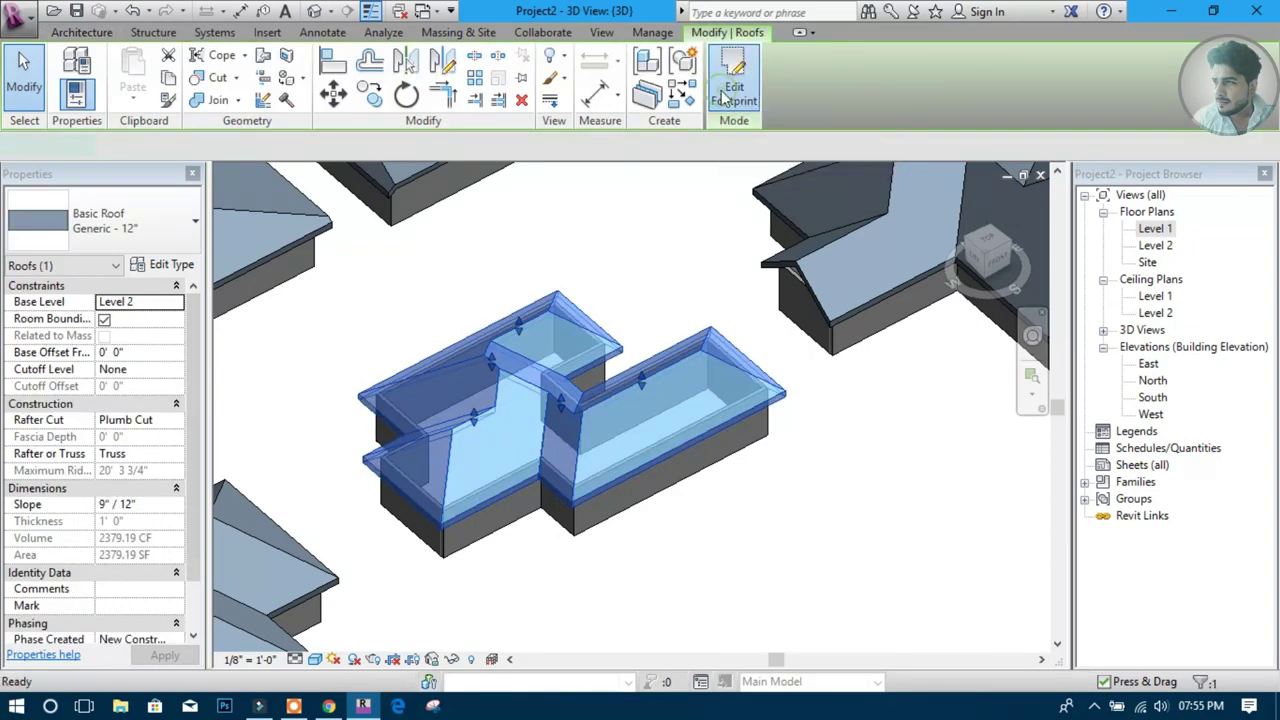
# Turn off Defines Slope on the short wing-end boundary lines and finish the footprint edit
pyautogui.click(722, 340)
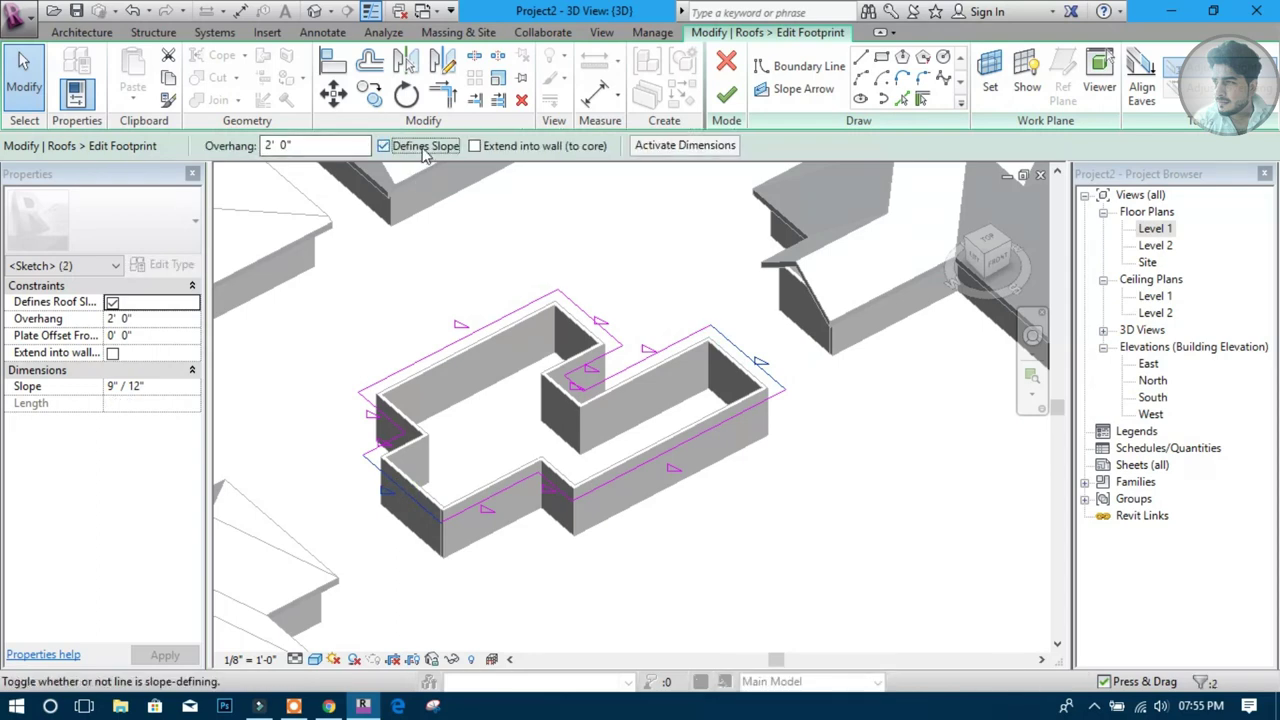
pyautogui.click(603, 300)
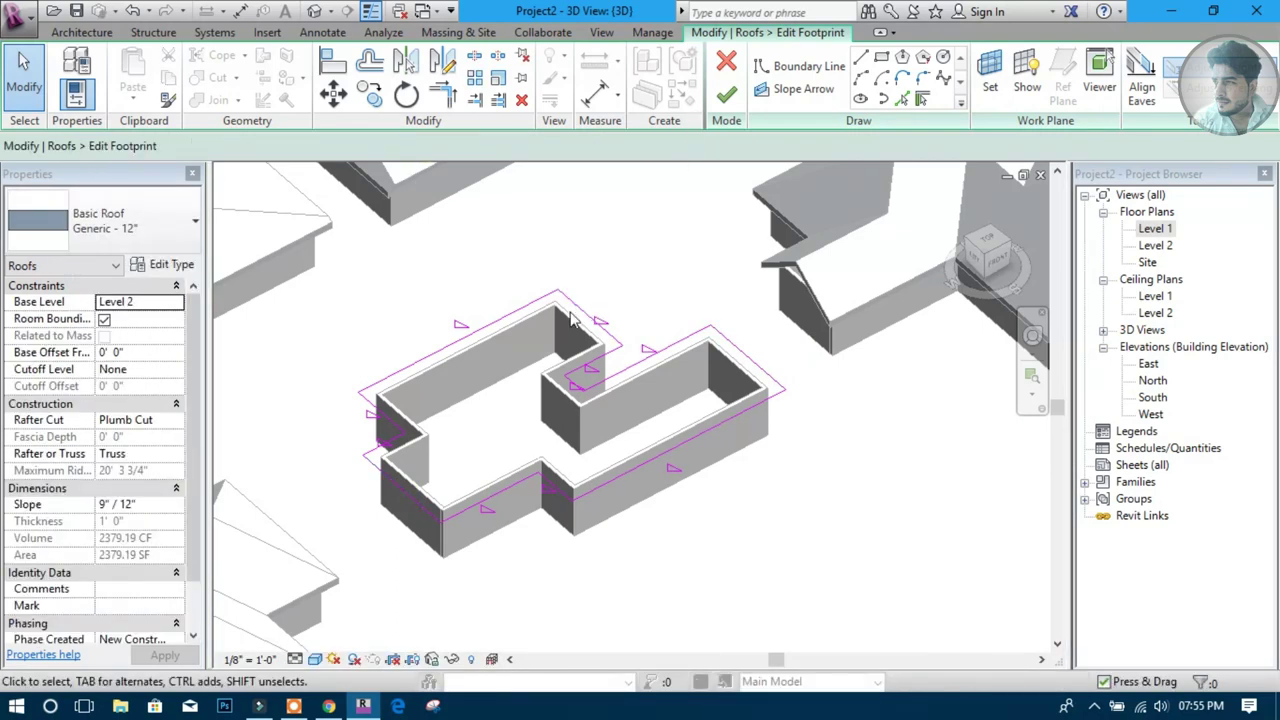
pyautogui.click(570, 305)
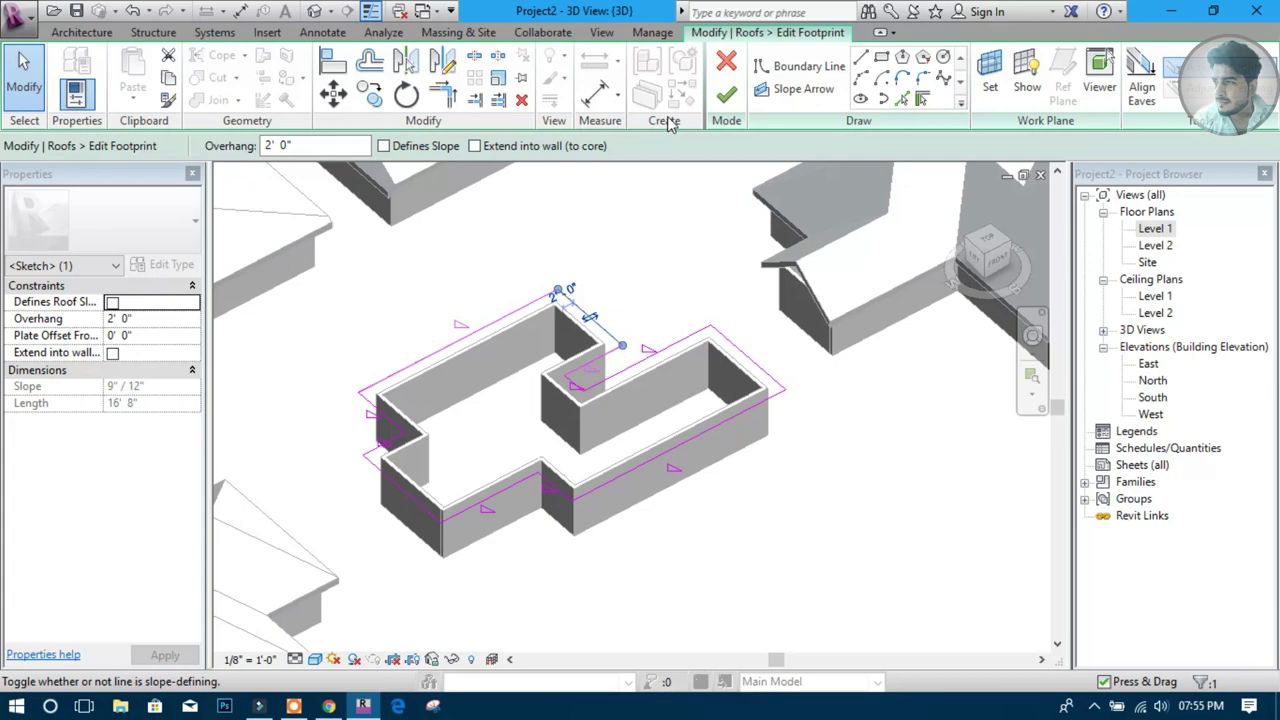
pyautogui.click(726, 93)
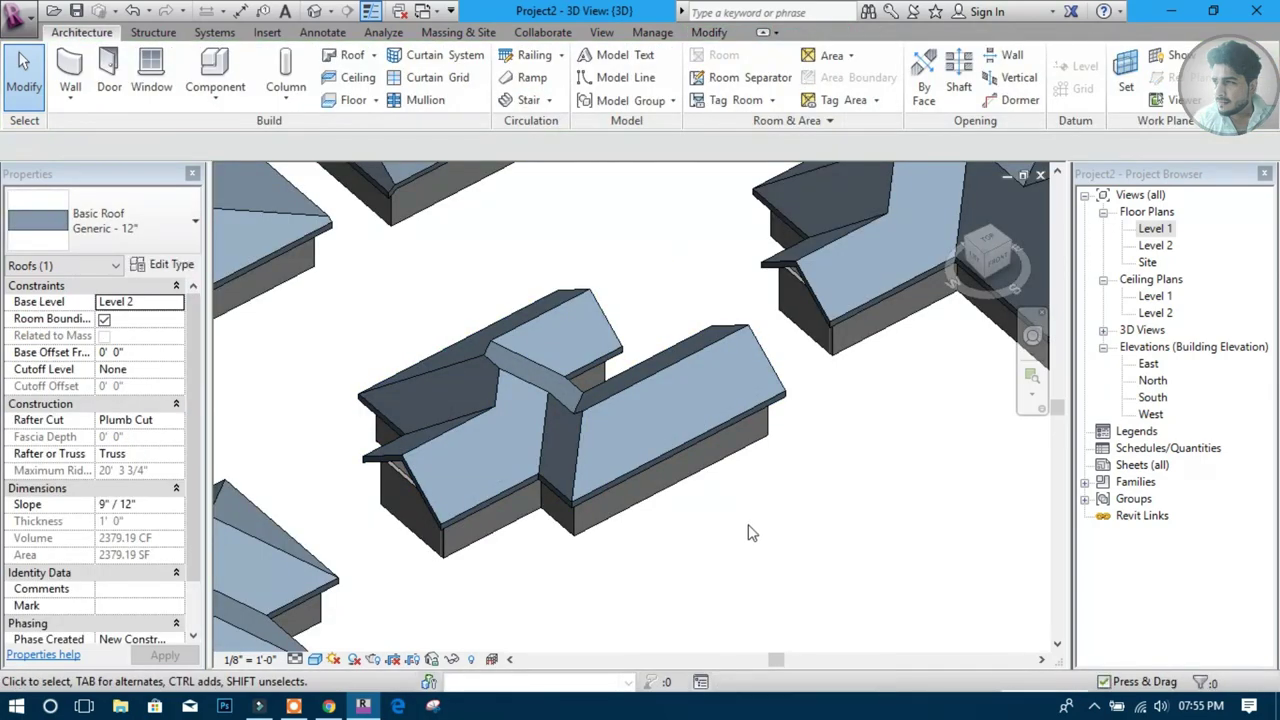
pyautogui.click(752, 533)
pyautogui.moveTo(675, 500); pyautogui.dragTo(796, 394, button='middle')
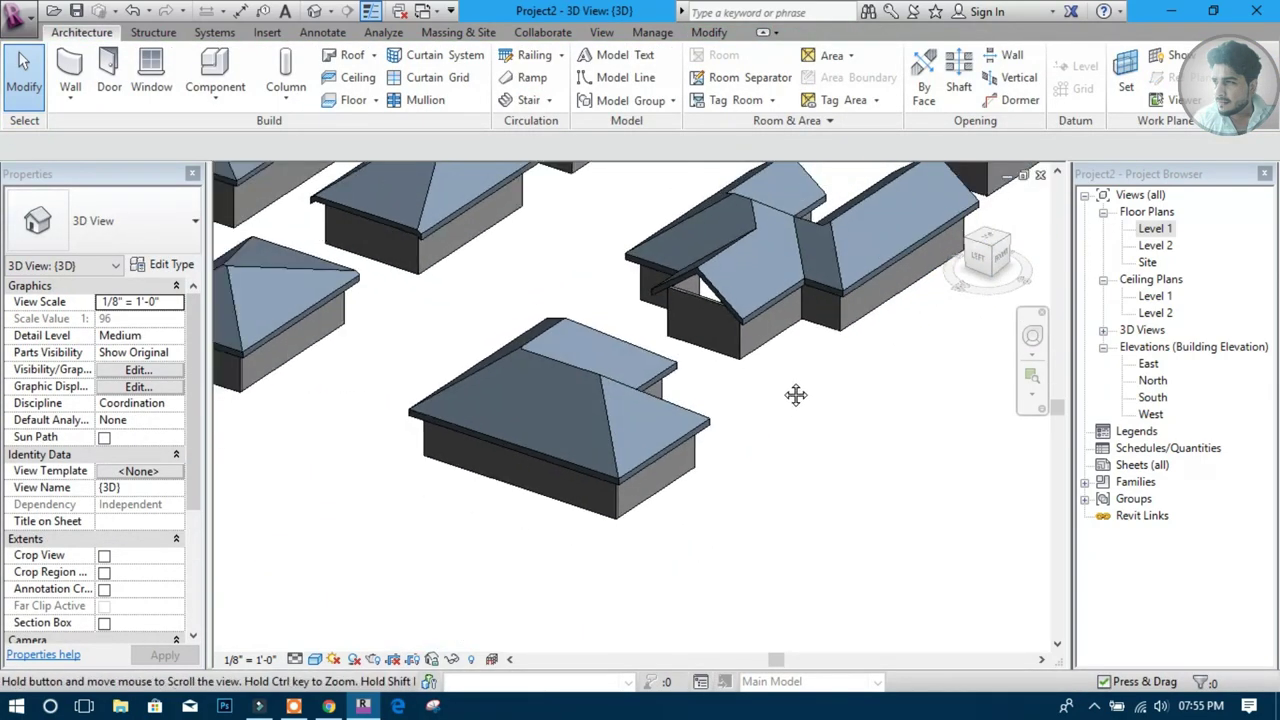
pyautogui.scroll(-3, 796, 394)
pyautogui.moveTo(677, 463)
pyautogui.keyDown('shift'); pyautogui.mouseDown(button='middle')
pyautogui.moveTo(793, 470)
pyautogui.moveTo(679, 505)
pyautogui.mouseUp(button='middle'); pyautogui.keyUp('shift')
pyautogui.scroll(2, 679, 505)
pyautogui.scroll(3, 604, 283)
pyautogui.scroll(2, 605, 281)
pyautogui.keyDown('shift'); pyautogui.moveTo(605, 281); pyautogui.dragTo(662, 434, button='middle'); pyautogui.keyUp('shift')
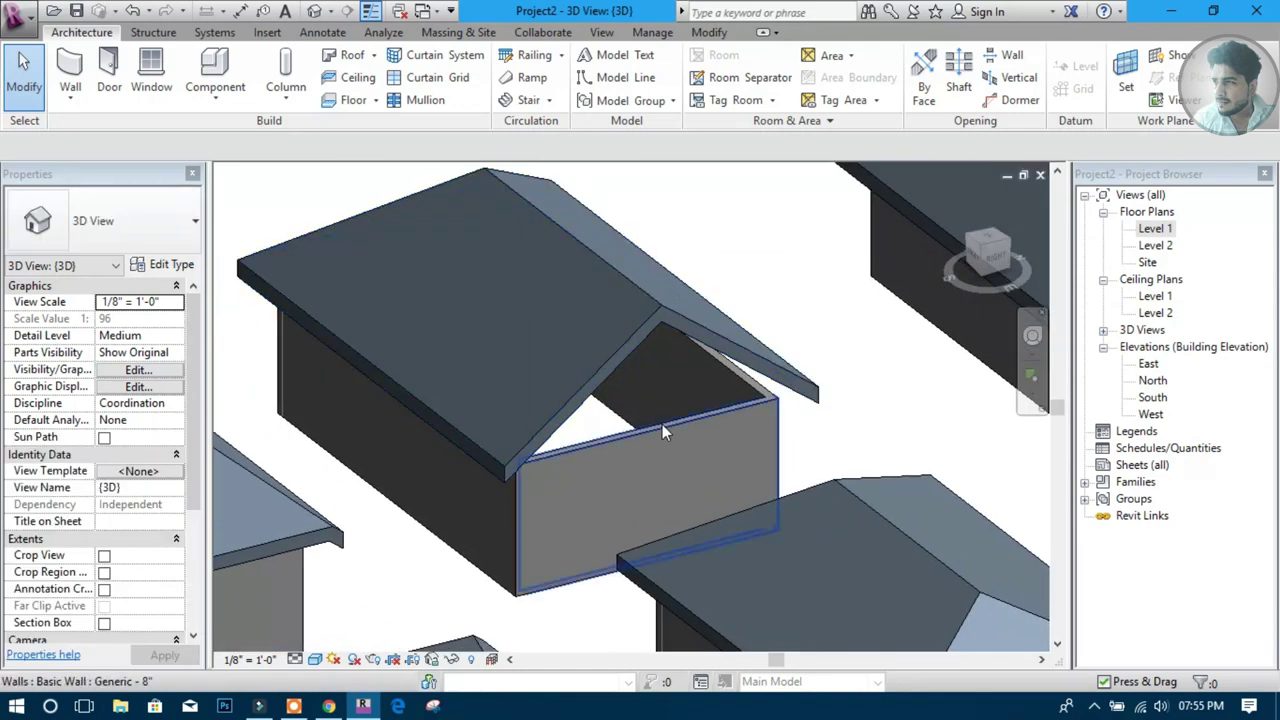
pyautogui.scroll(2, 662, 424)
pyautogui.scroll(-2, 579, 364)
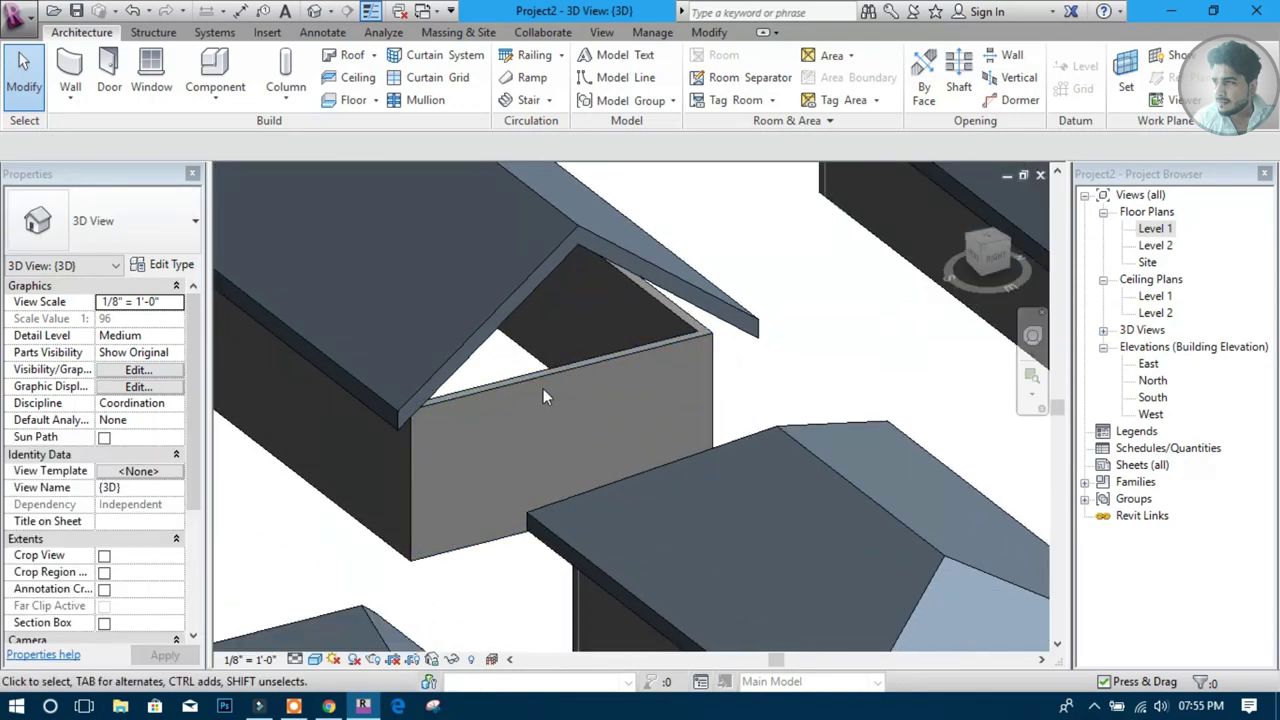
pyautogui.scroll(1, 544, 440)
pyautogui.scroll(-2, 544, 440)
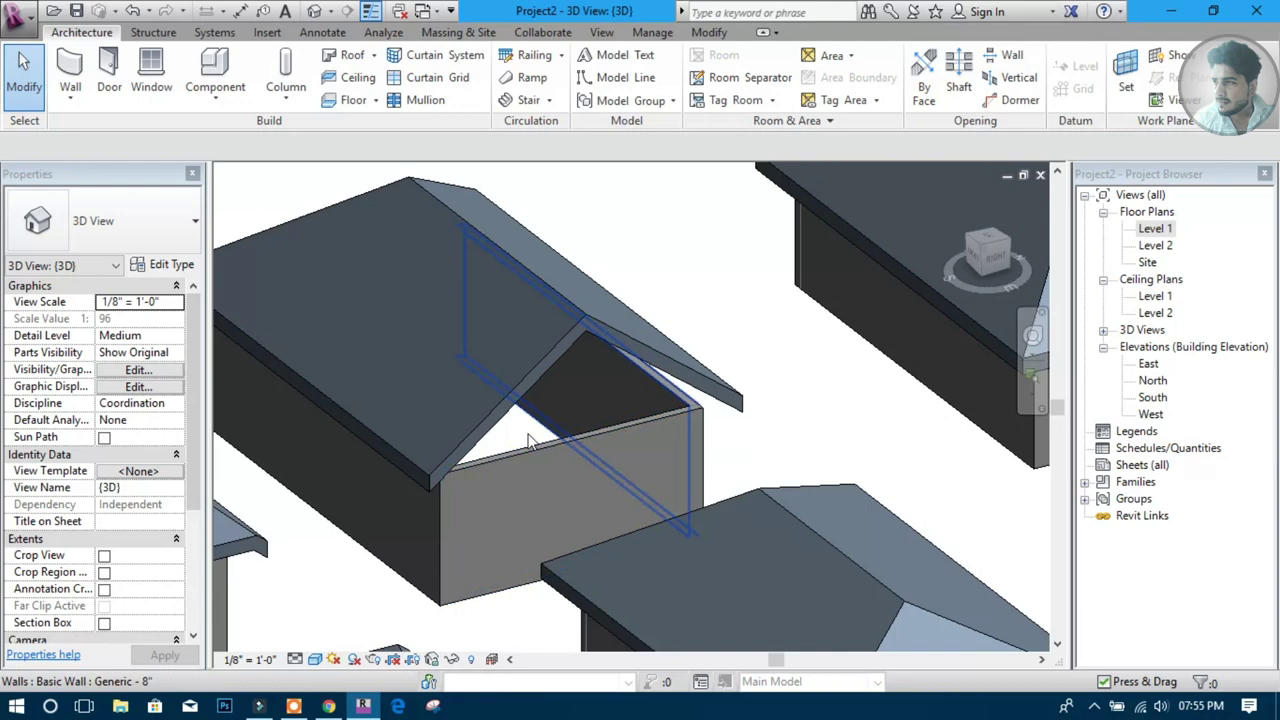
pyautogui.scroll(2, 525, 439)
pyautogui.moveTo(529, 423)
pyautogui.mouseDown(button='middle')
pyautogui.moveTo(655, 345)
pyautogui.moveTo(574, 388)
pyautogui.mouseUp(button='middle')
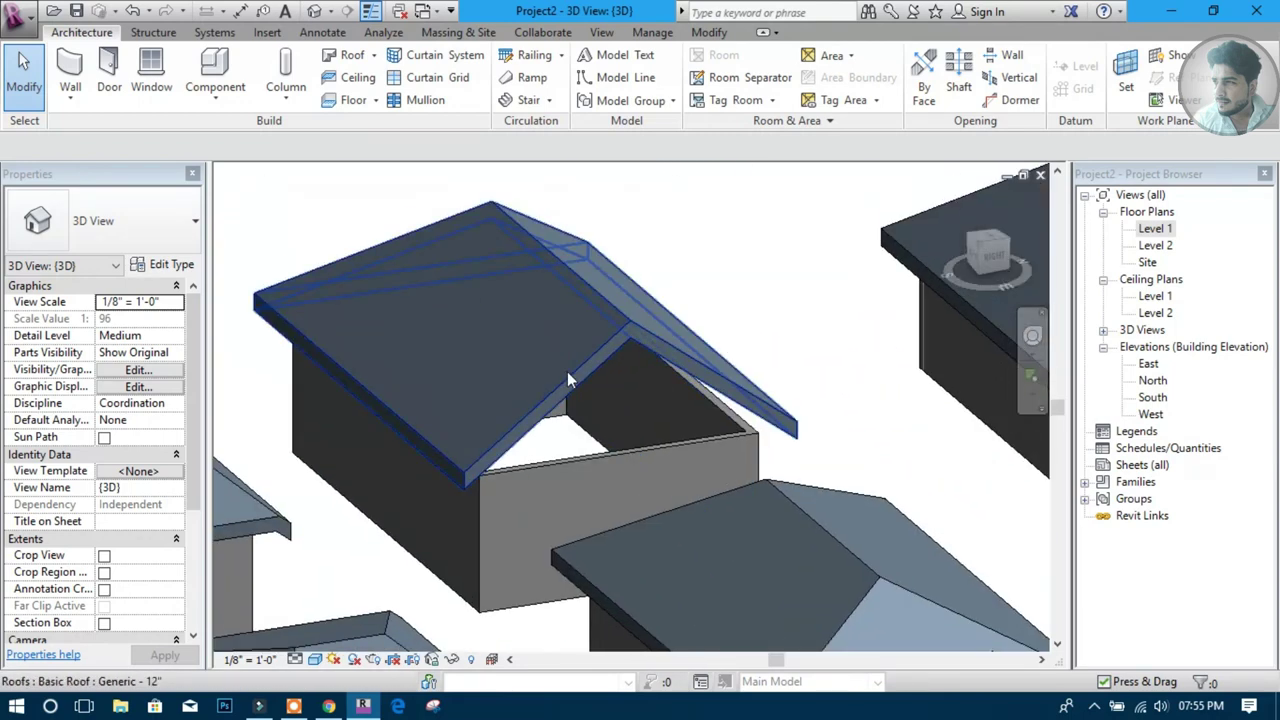
pyautogui.click(623, 448)
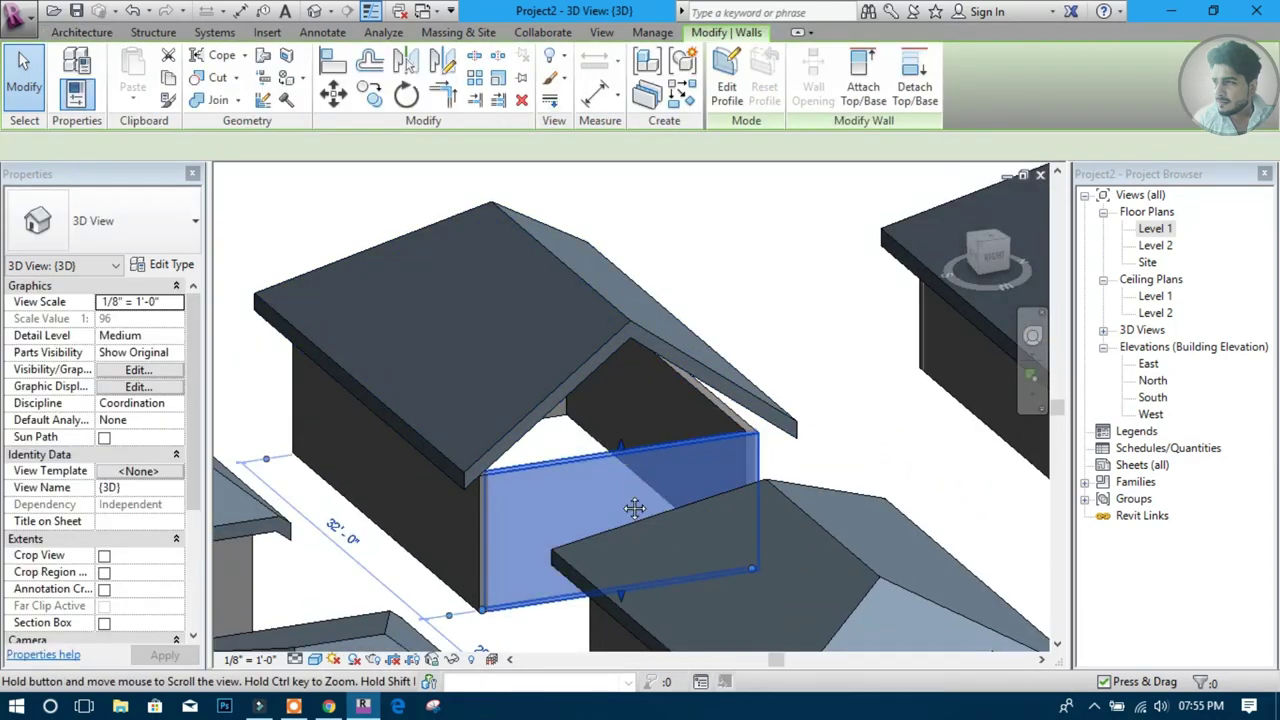
pyautogui.moveTo(620, 446); pyautogui.dragTo(613, 480, button='middle')
pyautogui.moveTo(614, 487); pyautogui.dragTo(604, 288)
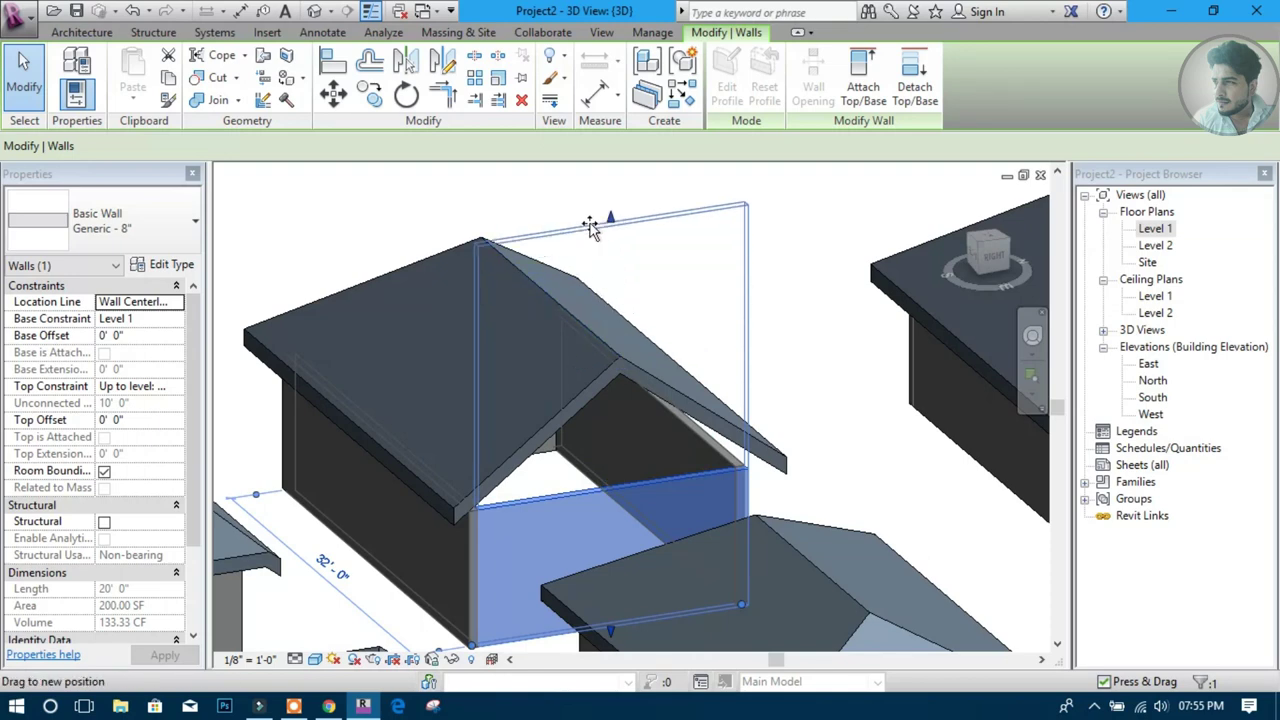
pyautogui.moveTo(590, 227); pyautogui.dragTo(590, 222)
pyautogui.click(811, 309)
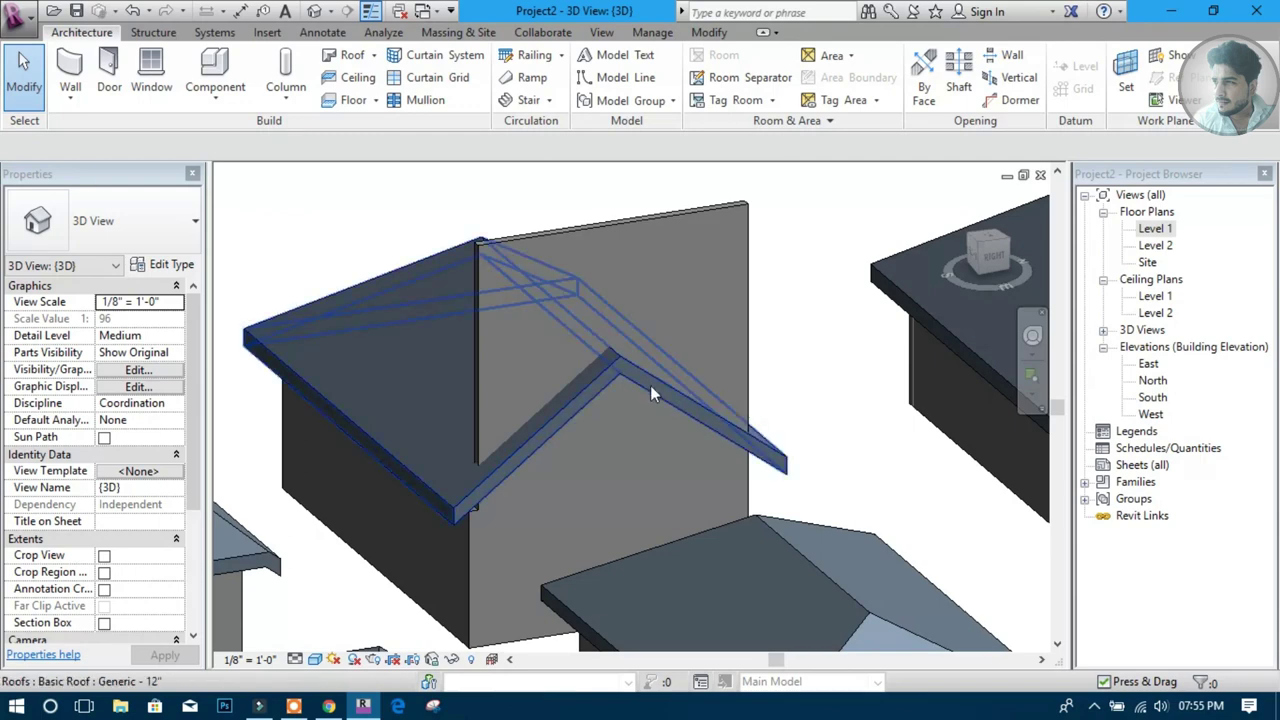
pyautogui.hotkey('ctrl', 'z')
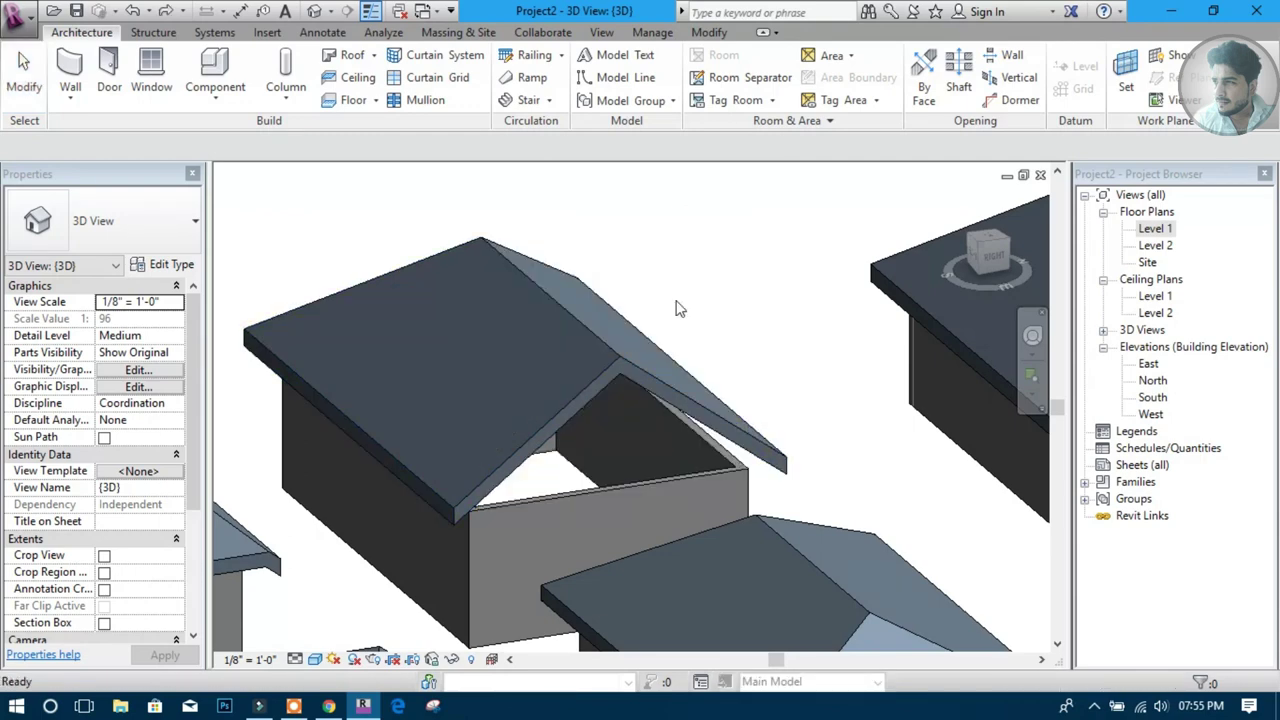
pyautogui.keyDown('shift'); pyautogui.moveTo(682, 456); pyautogui.dragTo(707, 474, button='middle'); pyautogui.keyUp('shift')
pyautogui.scroll(3, 620, 416)
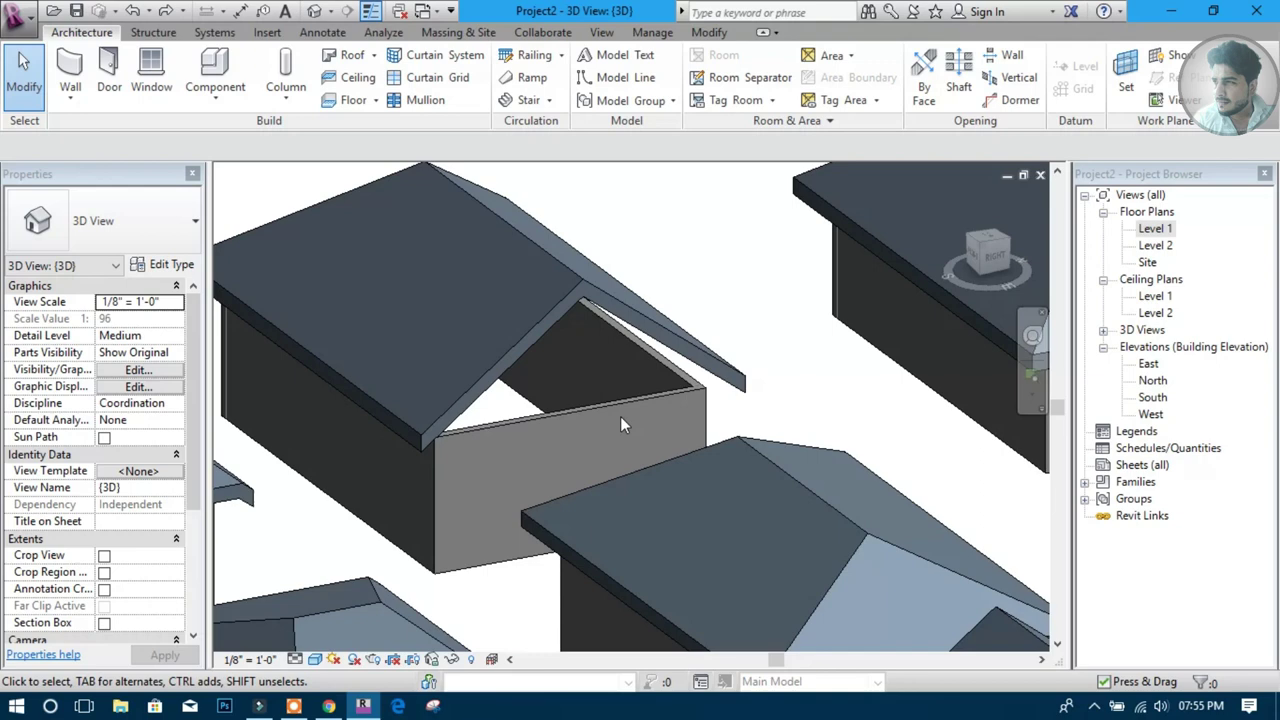
pyautogui.scroll(1, 620, 416)
pyautogui.moveTo(573, 527); pyautogui.dragTo(562, 517, button='middle')
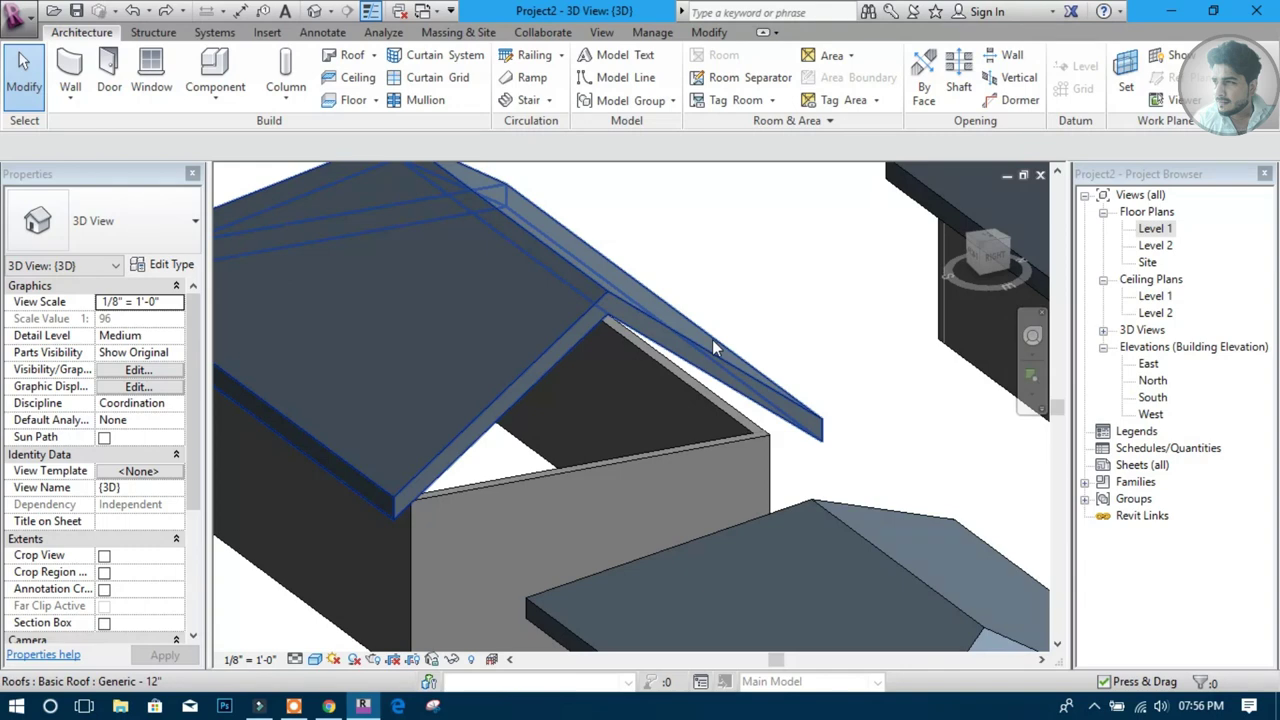
pyautogui.click(505, 485)
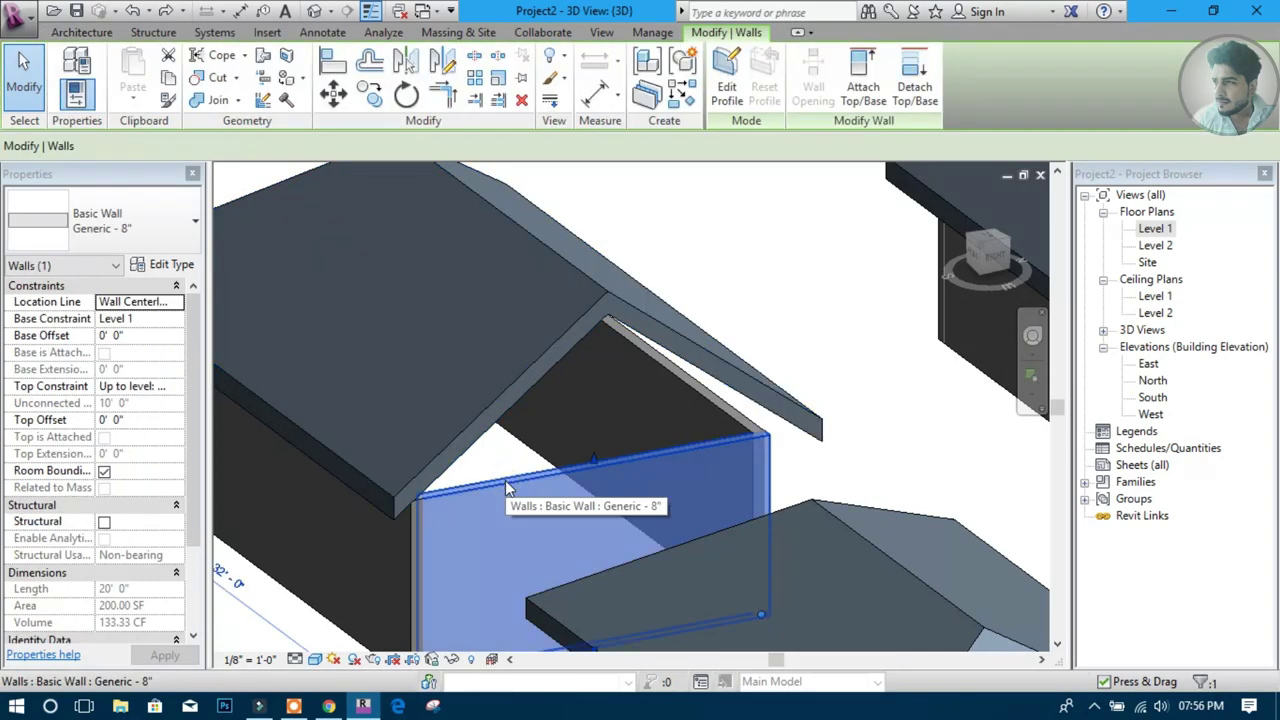
pyautogui.moveTo(505, 485); pyautogui.dragTo(475, 430, button='middle')
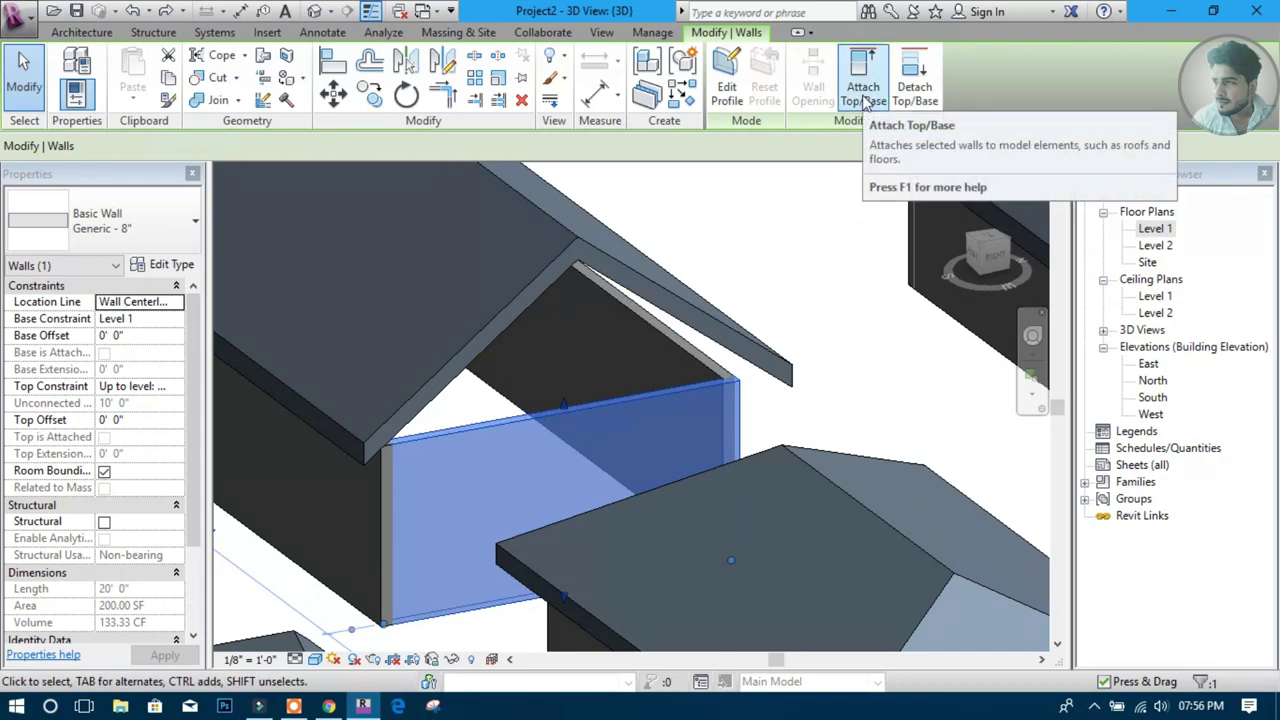
# Attach the gable house's end wall top to the gable roof
pyautogui.click(866, 103)
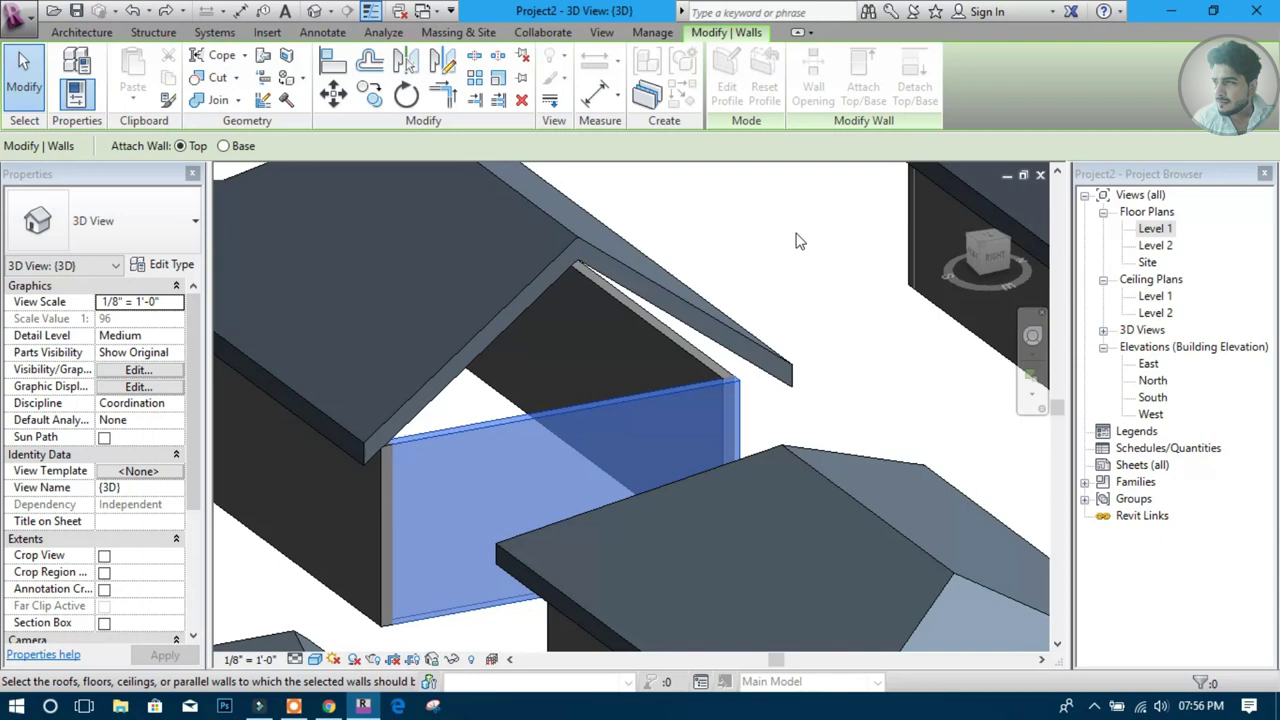
pyautogui.keyDown('shift'); pyautogui.moveTo(600, 420); pyautogui.dragTo(640, 440, button='middle'); pyautogui.keyUp('shift')
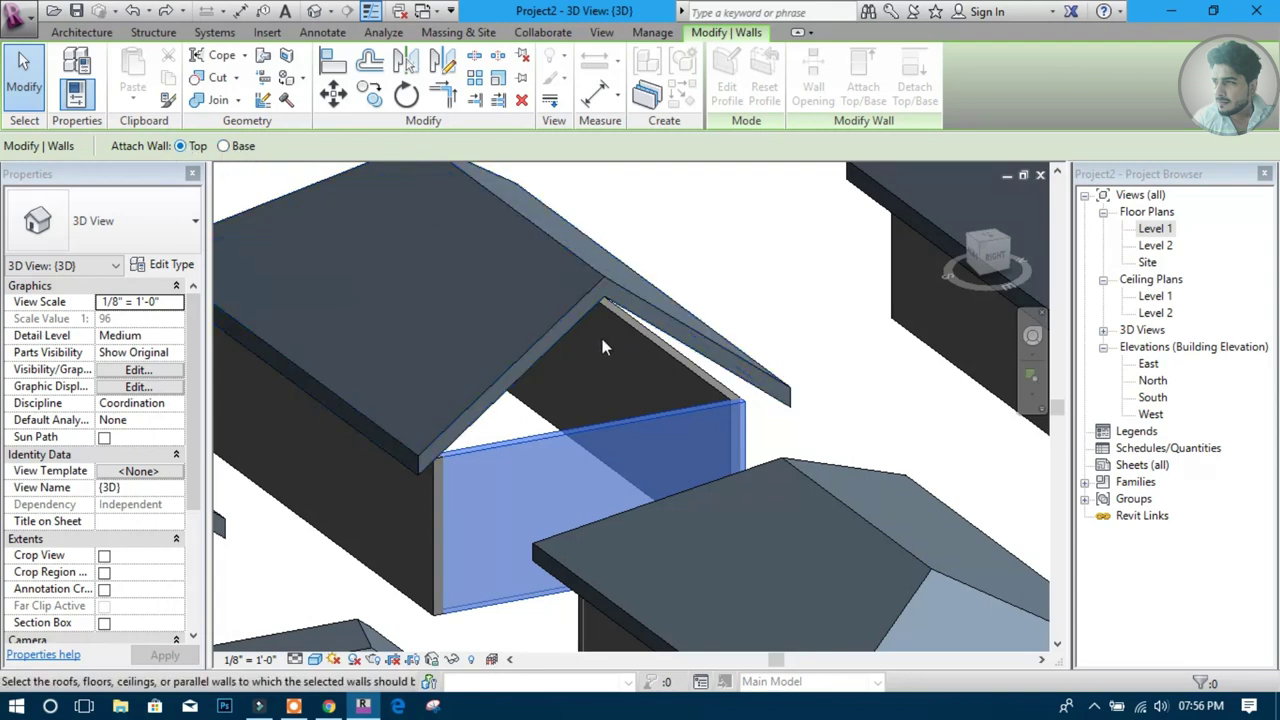
pyautogui.click(675, 317)
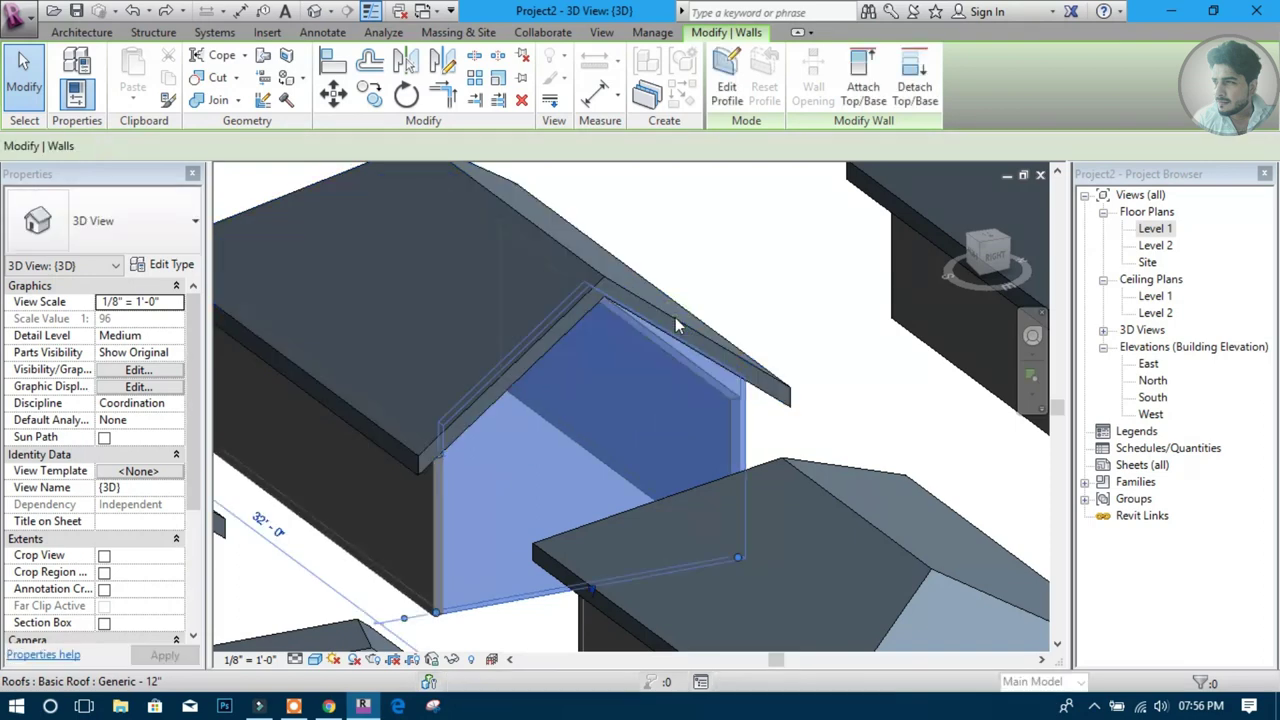
pyautogui.click(785, 285)
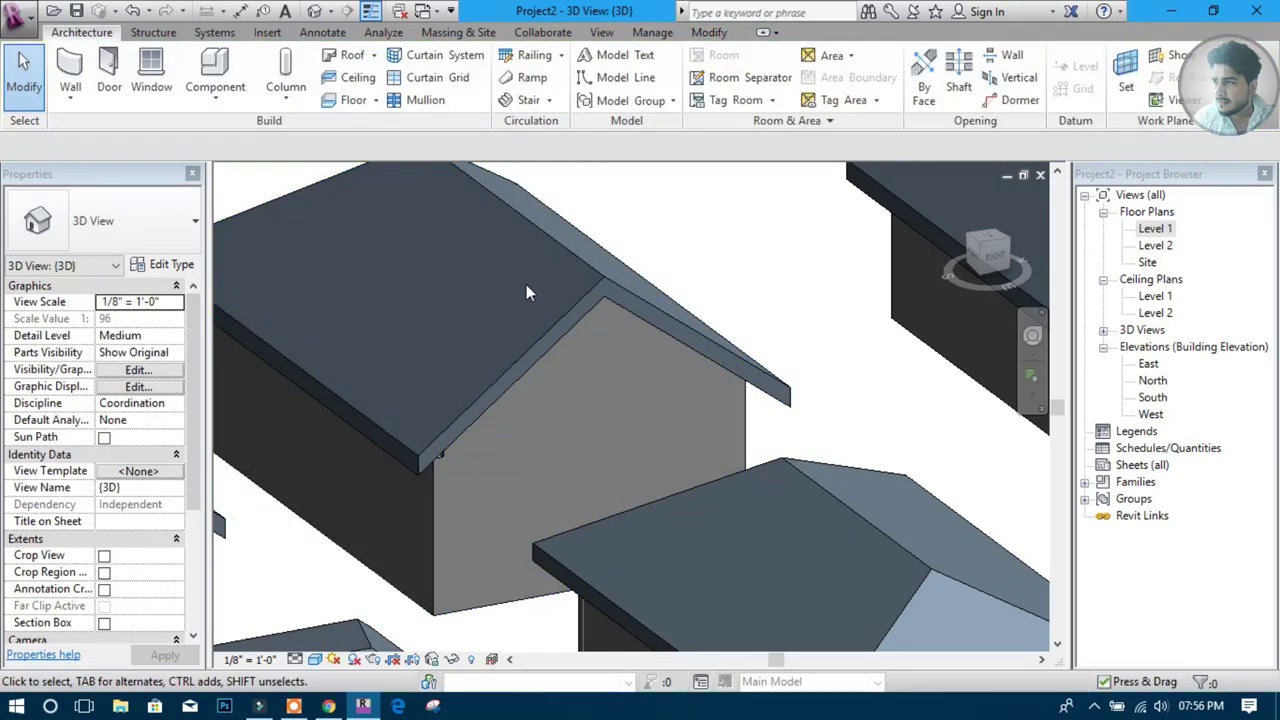
pyautogui.scroll(-2, 437, 495)
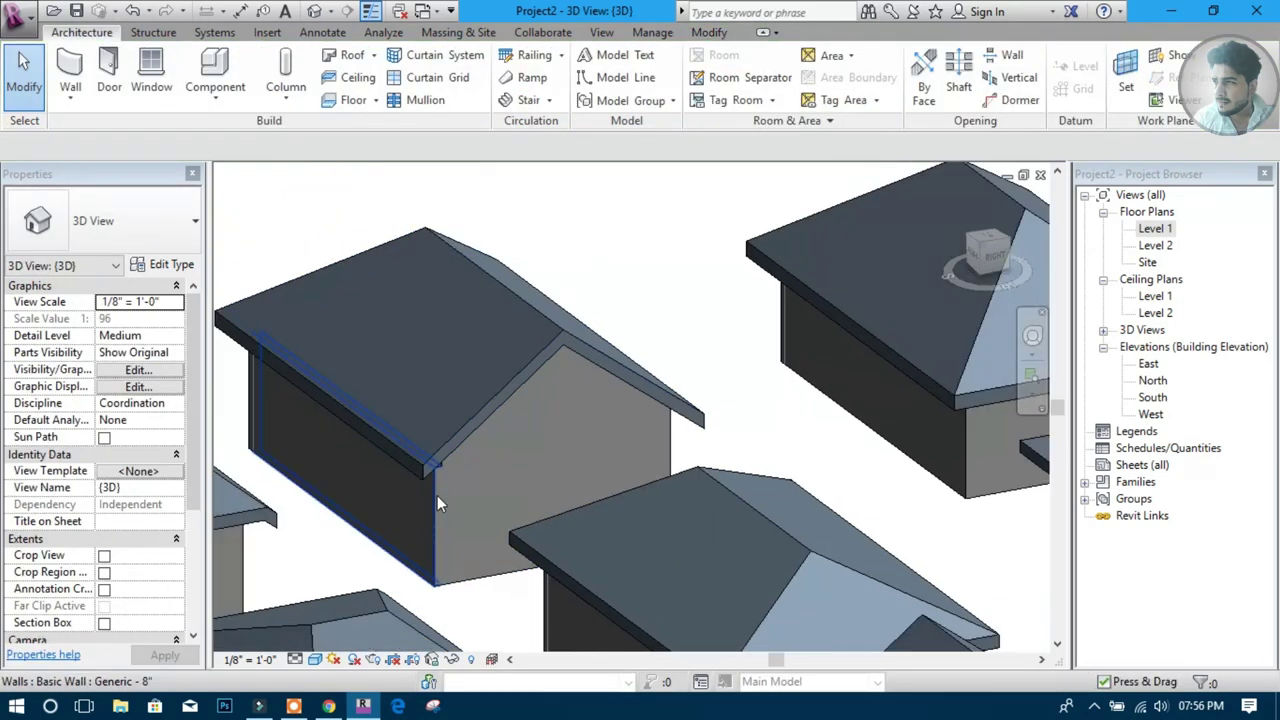
# Attach all four connected walls of the house to the underside of the gable roof
pyautogui.click(437, 495)
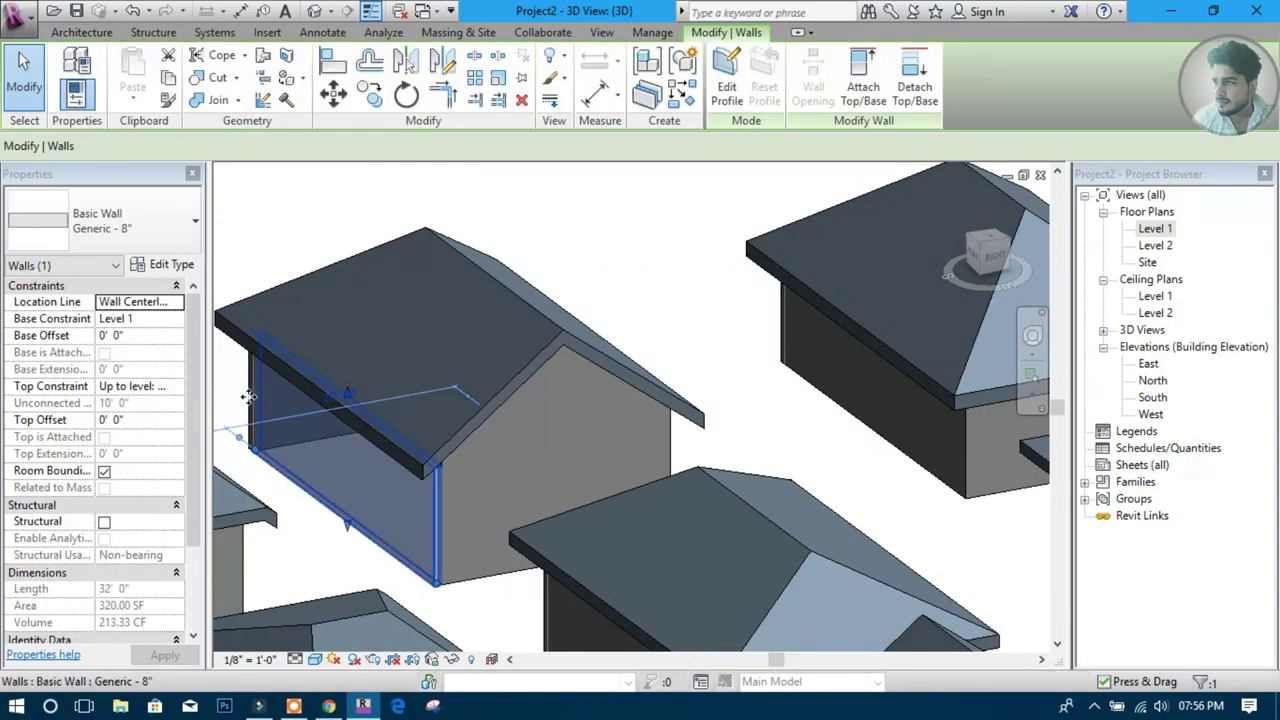
pyautogui.click(285, 540)
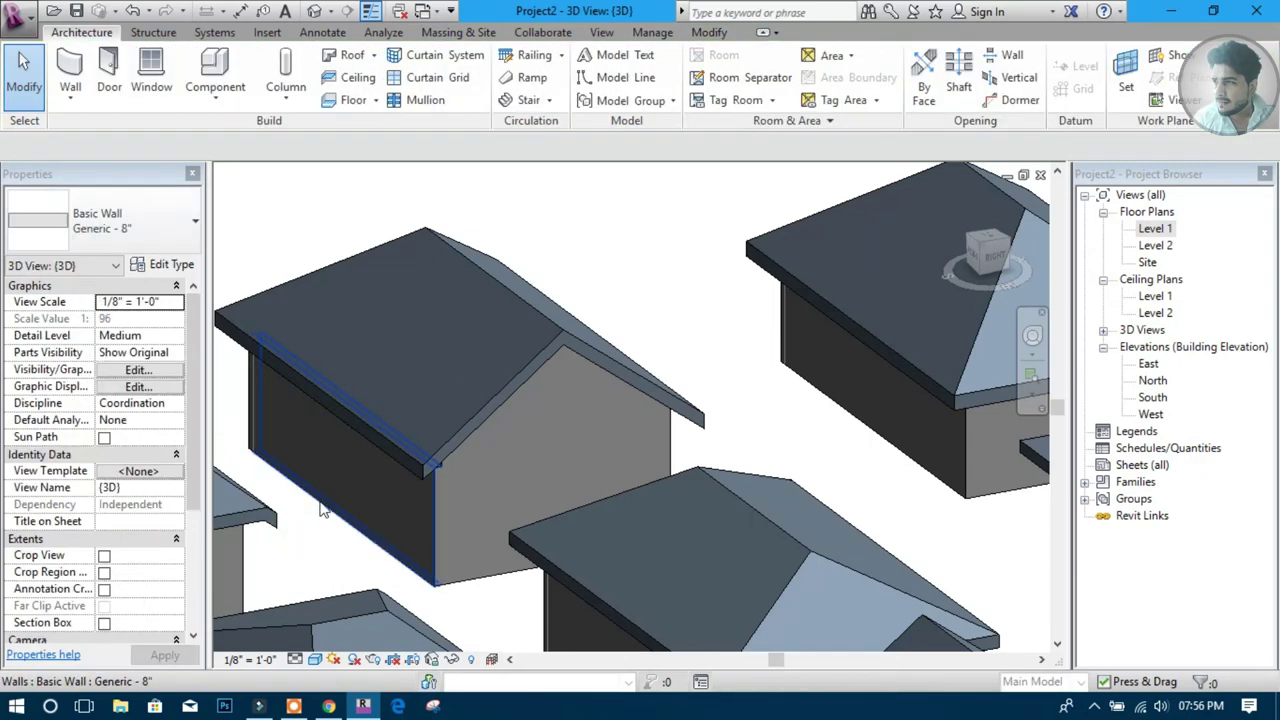
pyautogui.press('Tab')
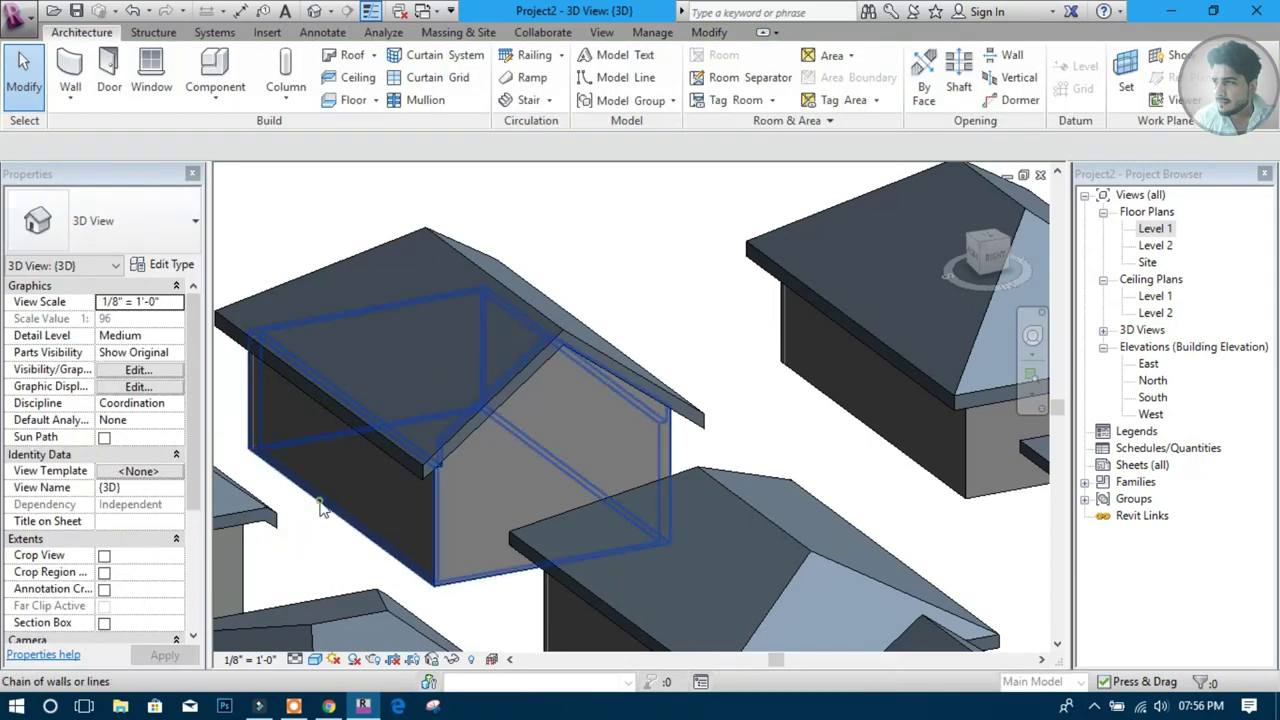
pyautogui.click(320, 508)
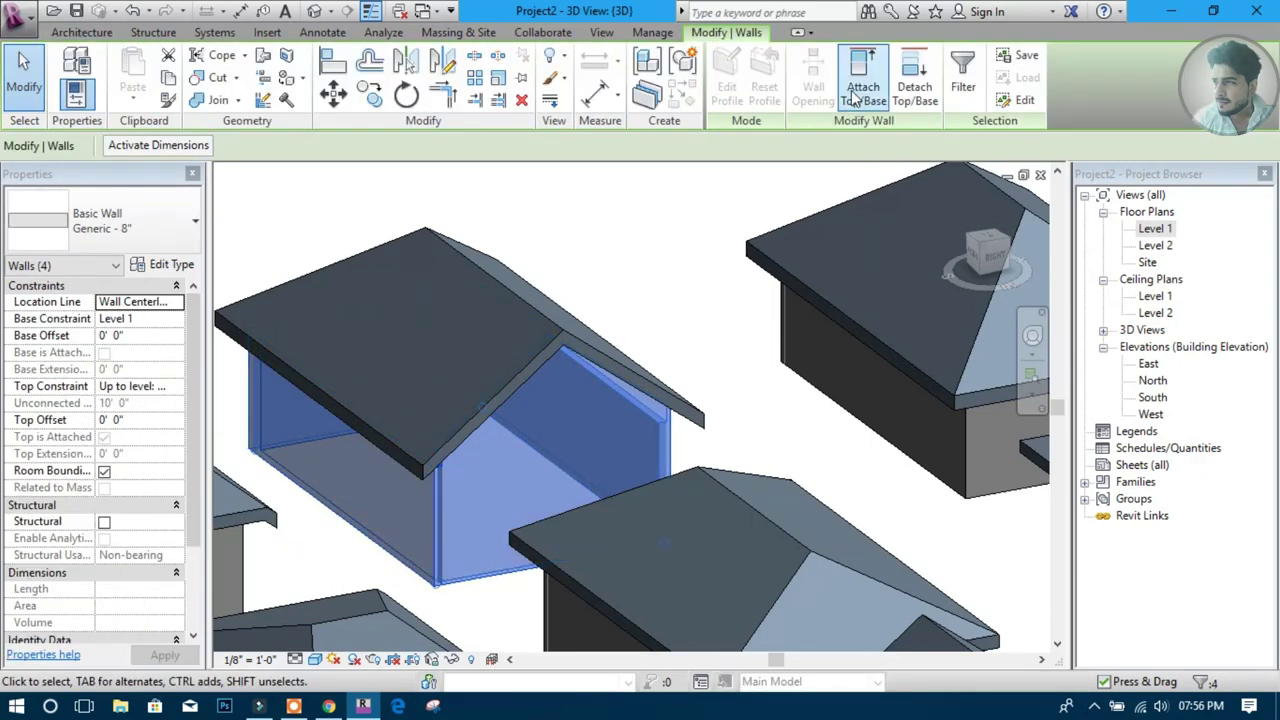
pyautogui.click(862, 92)
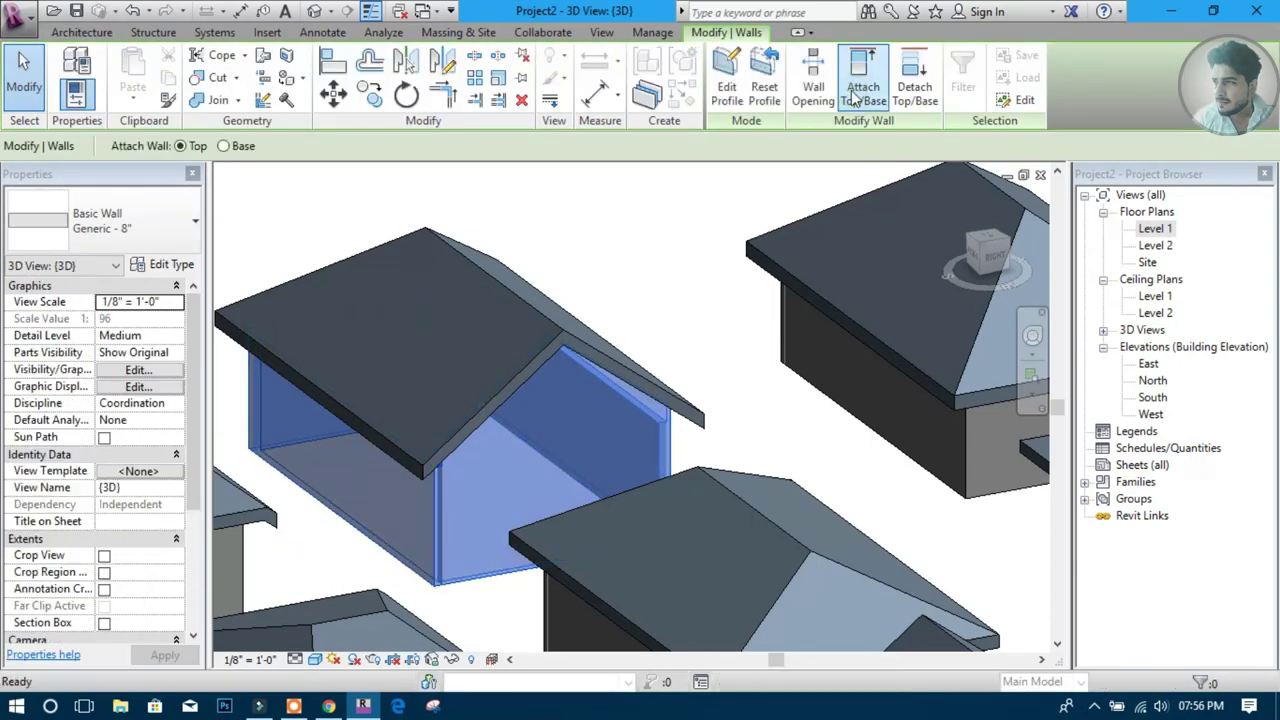
pyautogui.click(541, 348)
pyautogui.press('Escape')
pyautogui.moveTo(604, 460)
pyautogui.keyDown('shift'); pyautogui.mouseDown(button='middle')
pyautogui.moveTo(563, 429)
pyautogui.moveTo(660, 286)
pyautogui.moveTo(613, 330)
pyautogui.moveTo(890, 410)
pyautogui.moveTo(514, 455)
pyautogui.moveTo(643, 359)
pyautogui.mouseUp(button='middle'); pyautogui.keyUp('shift')
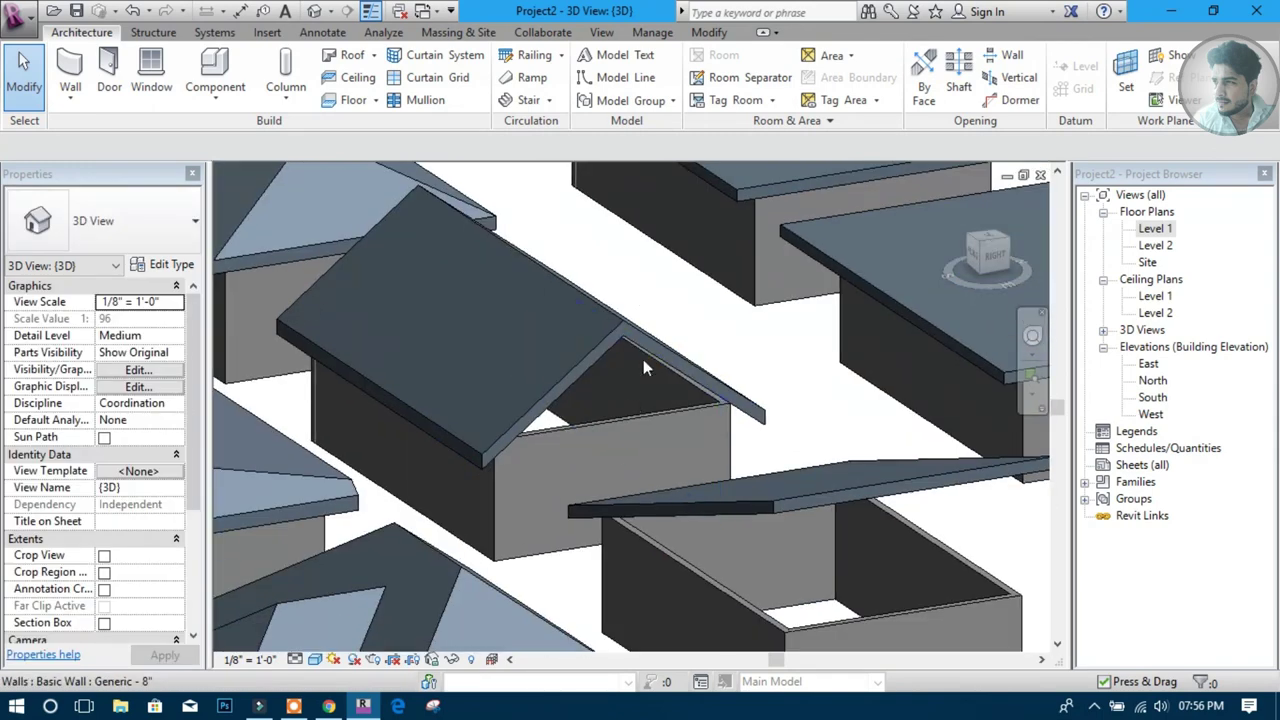
# Attach the next house's end wall to its roof, then stretch the wall top above the roof
pyautogui.click(582, 428)
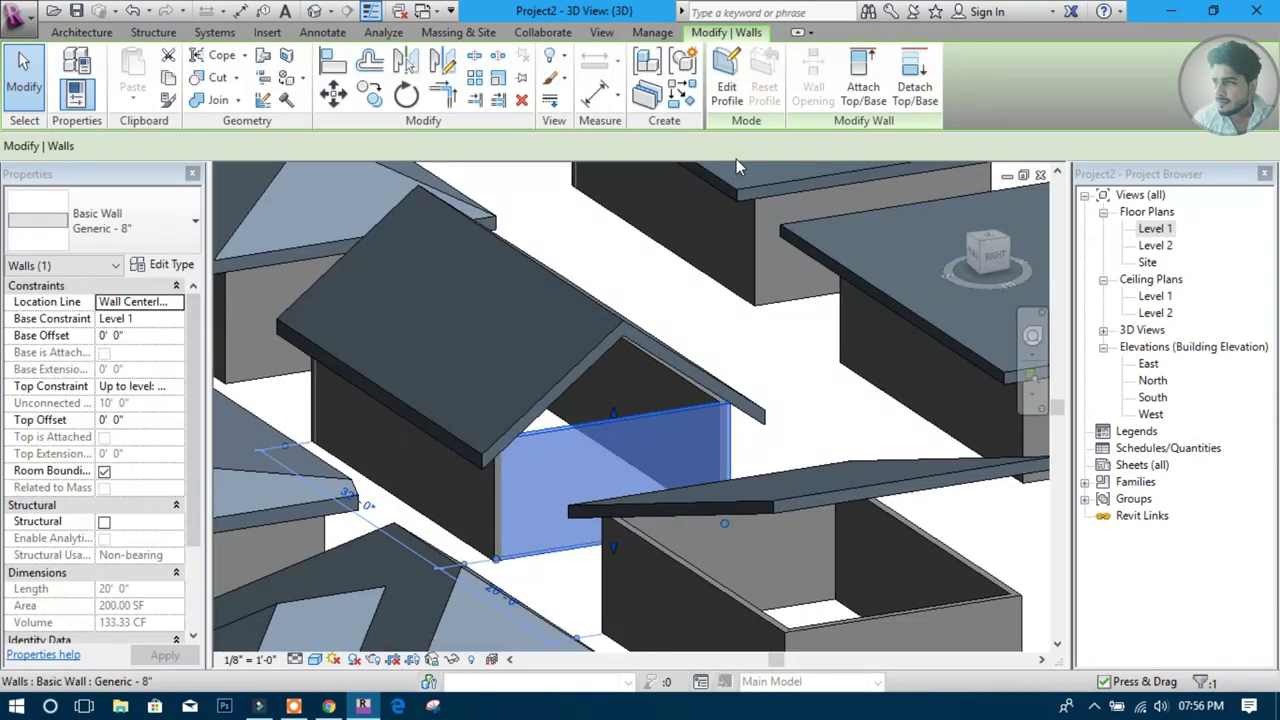
pyautogui.click(863, 85)
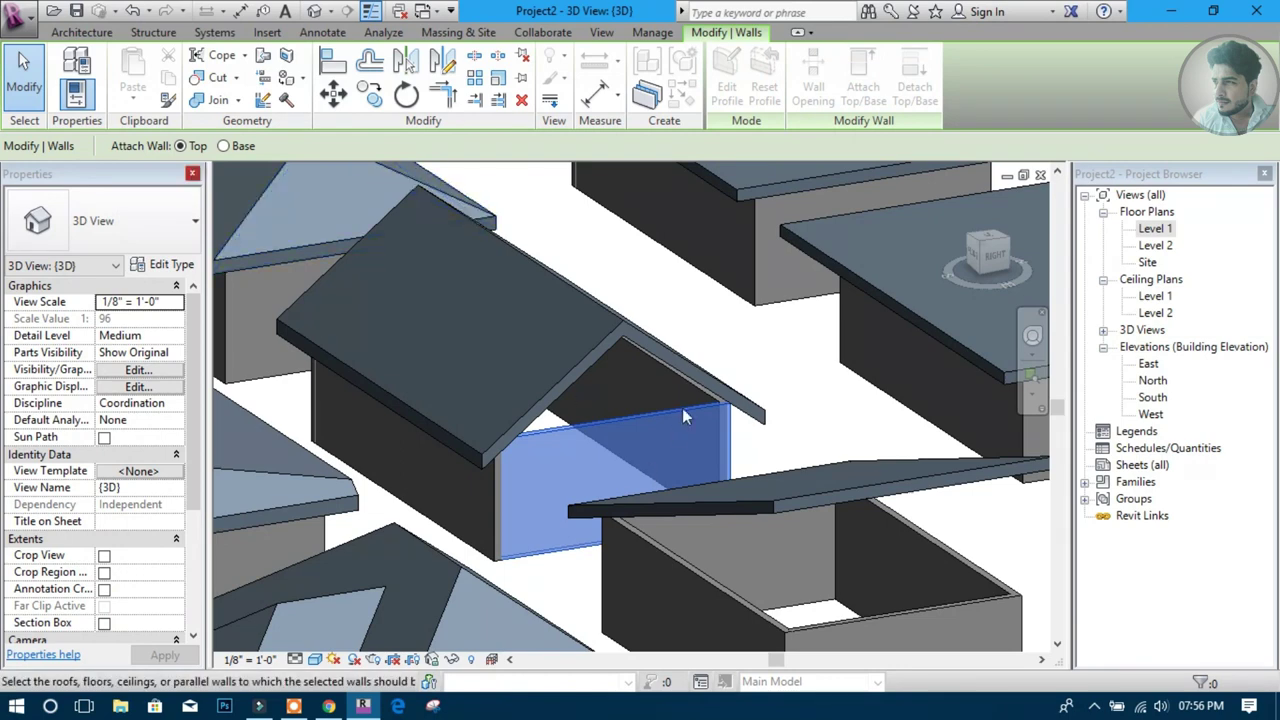
pyautogui.click(686, 366)
pyautogui.click(729, 344)
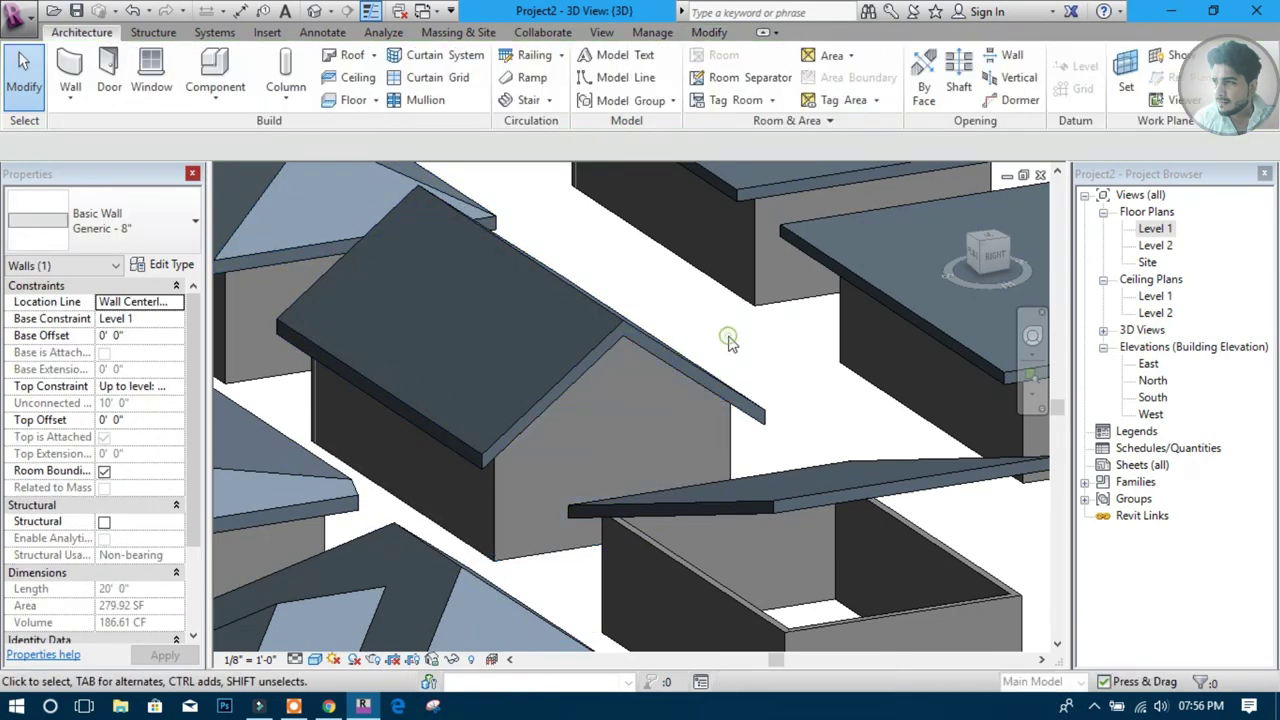
pyautogui.click(652, 408)
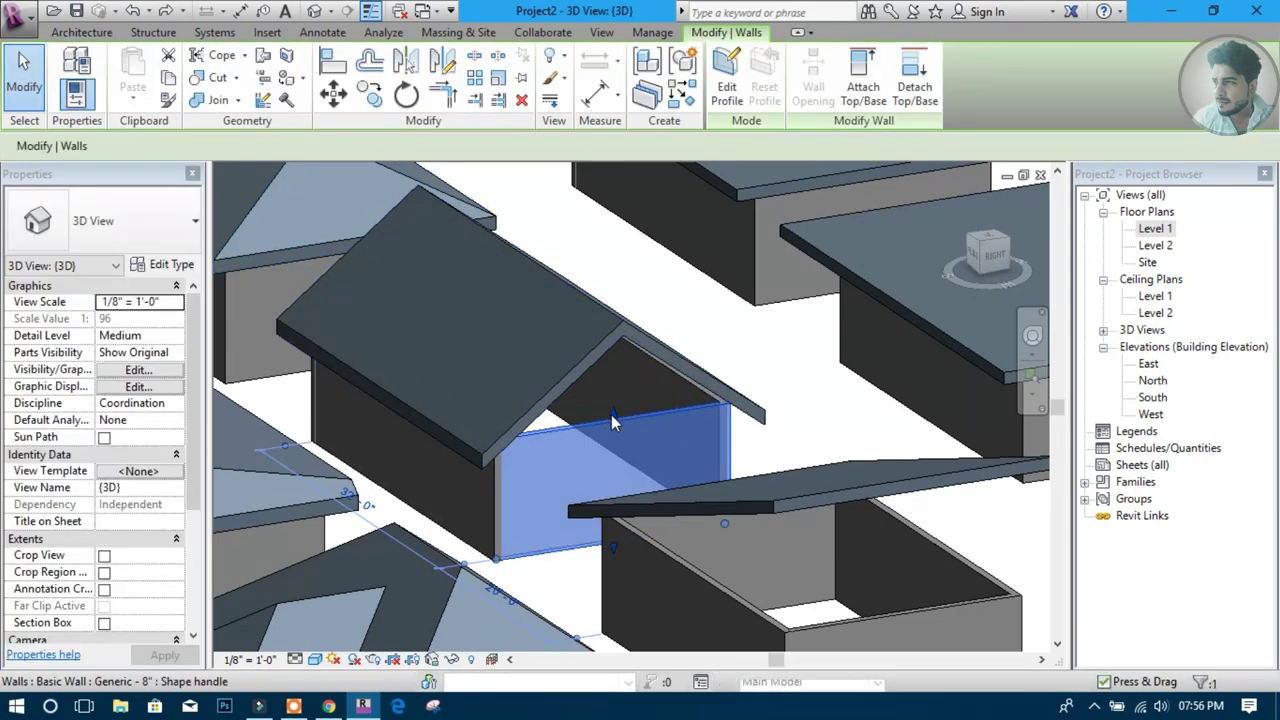
pyautogui.moveTo(614, 412); pyautogui.dragTo(614, 249)
pyautogui.click(750, 377)
pyautogui.moveTo(750, 377); pyautogui.dragTo(715, 327, button='middle')
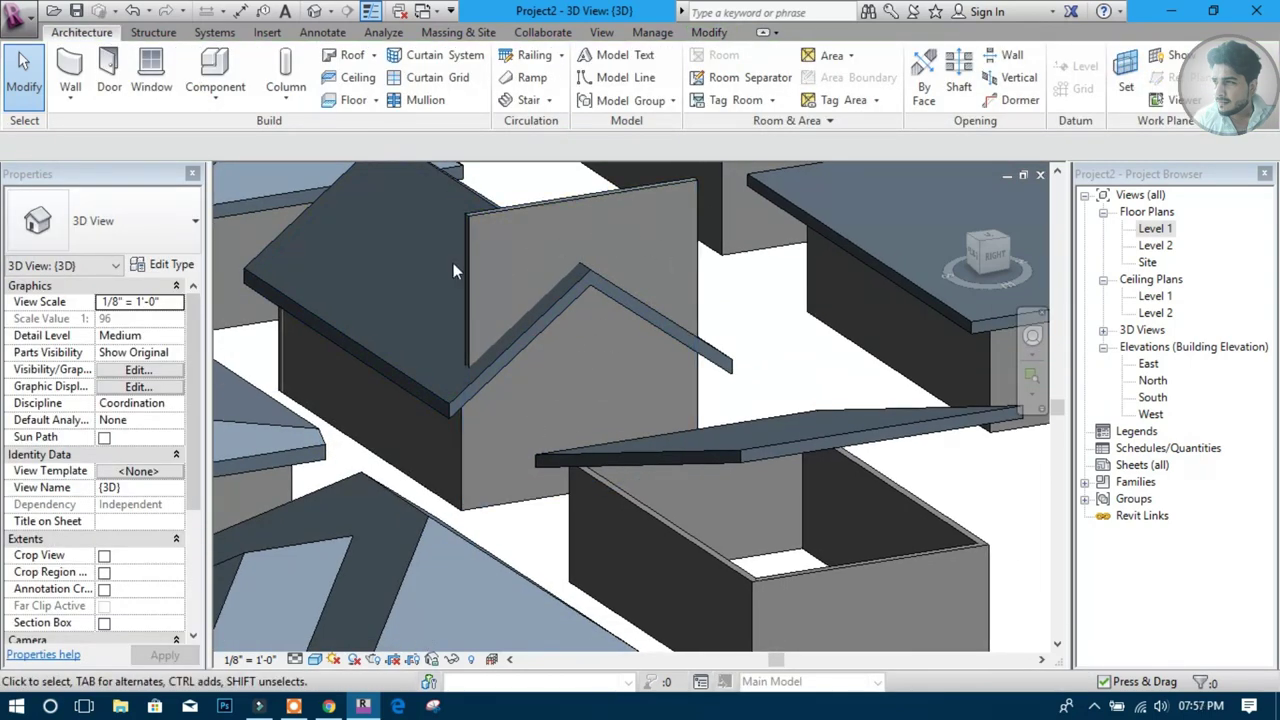
# Reattach the tall end wall to the roof so it trims to the gable
pyautogui.click(575, 271)
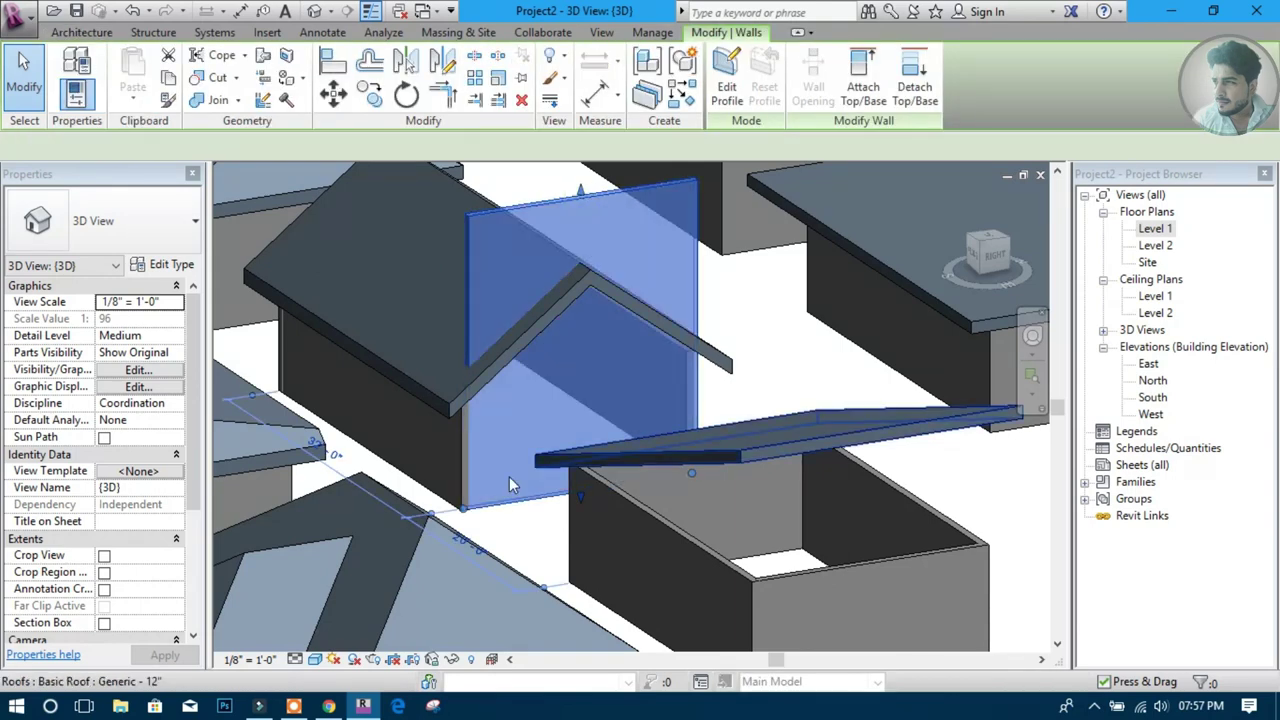
pyautogui.keyDown('shift'); pyautogui.moveTo(548, 500); pyautogui.dragTo(586, 537, button='middle'); pyautogui.keyUp('shift')
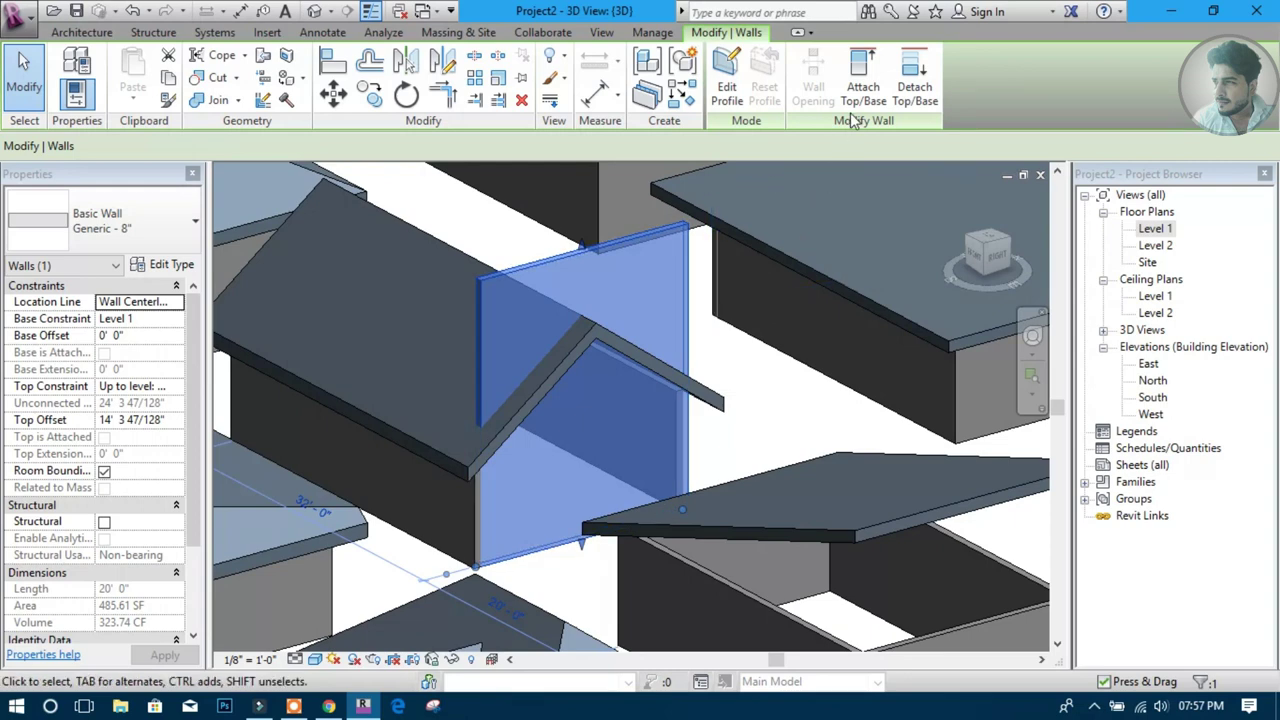
pyautogui.click(860, 92)
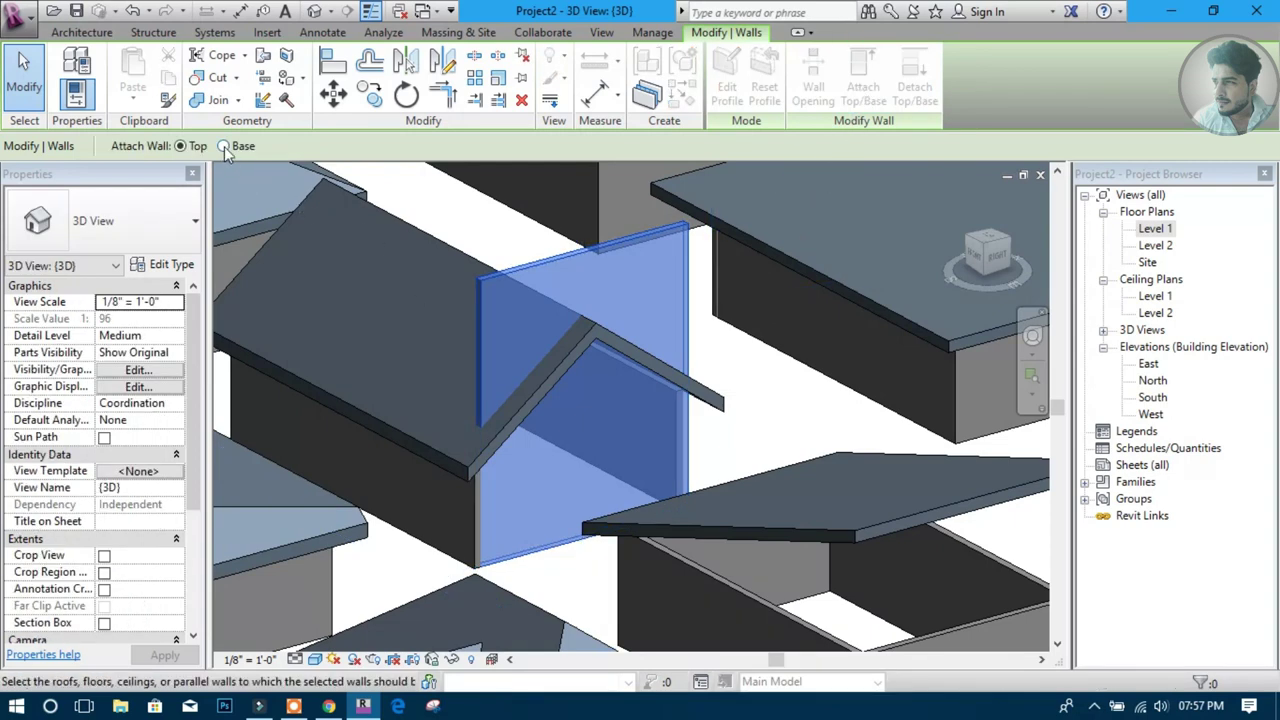
pyautogui.click(514, 422)
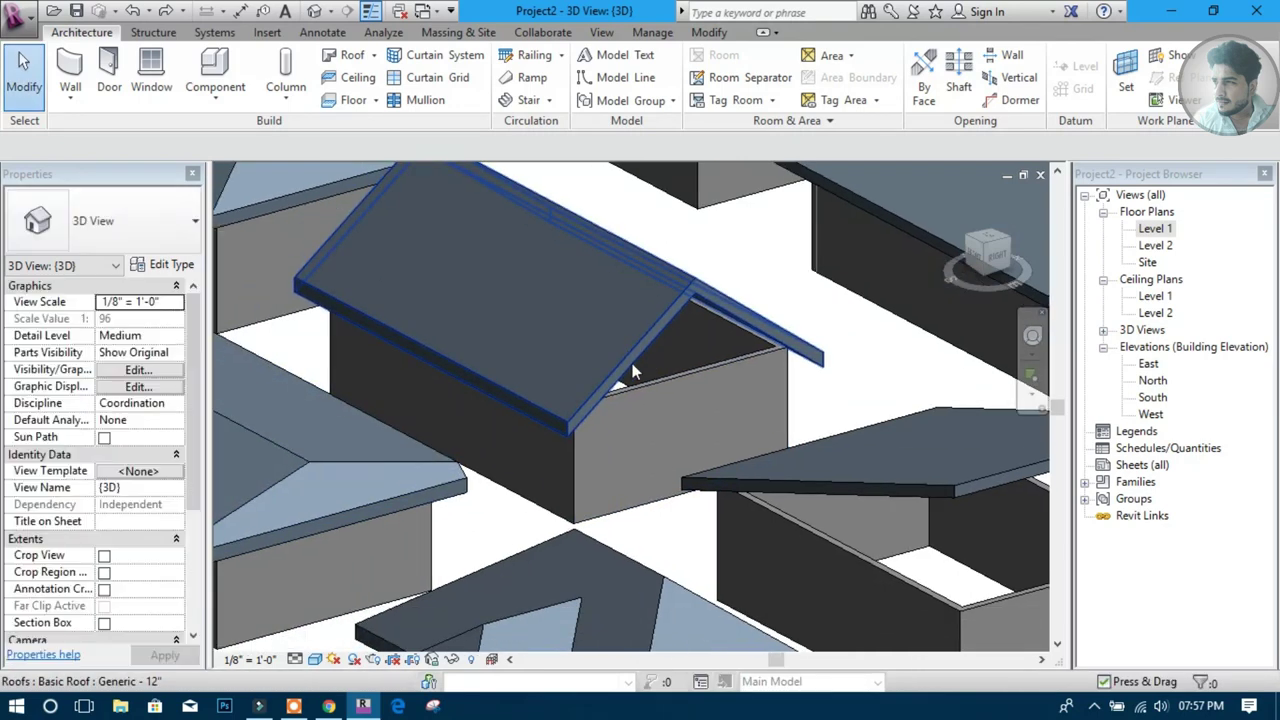
pyautogui.keyDown('shift'); pyautogui.moveTo(559, 395); pyautogui.dragTo(632, 363, button='middle'); pyautogui.keyUp('shift')
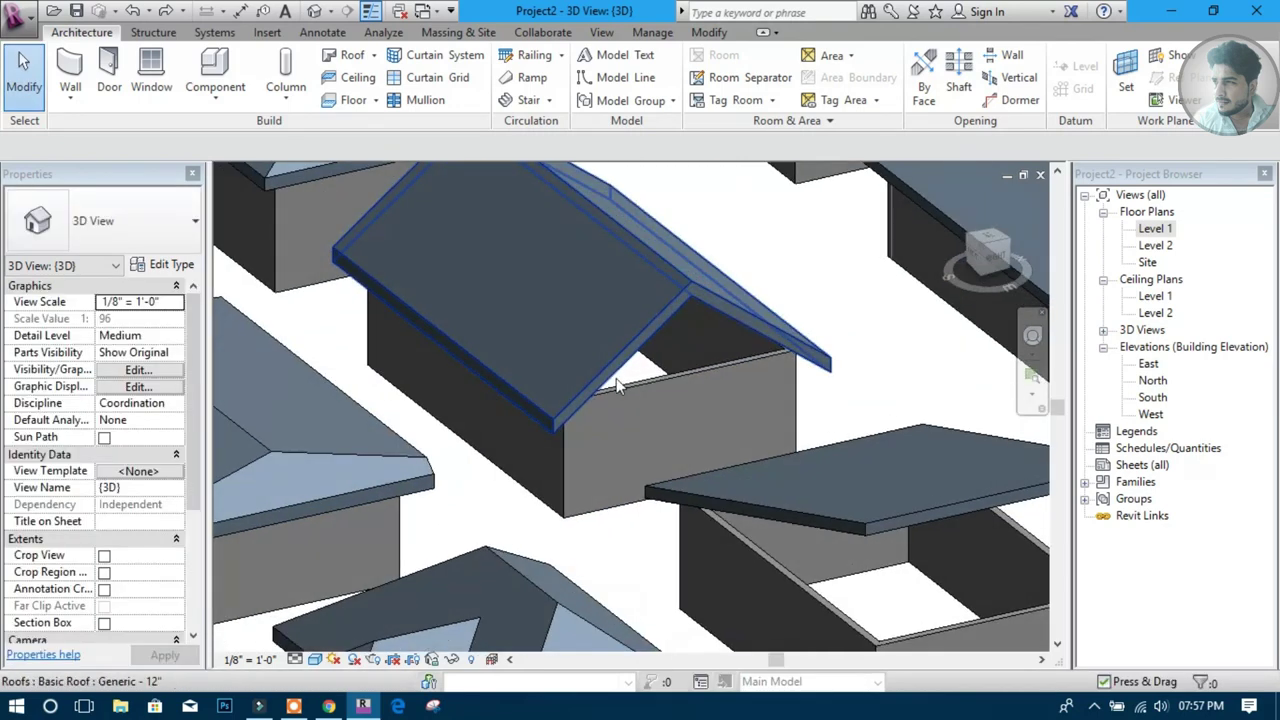
# Try selecting the house's front end wall and every wall, then clear the selection
pyautogui.click(633, 385)
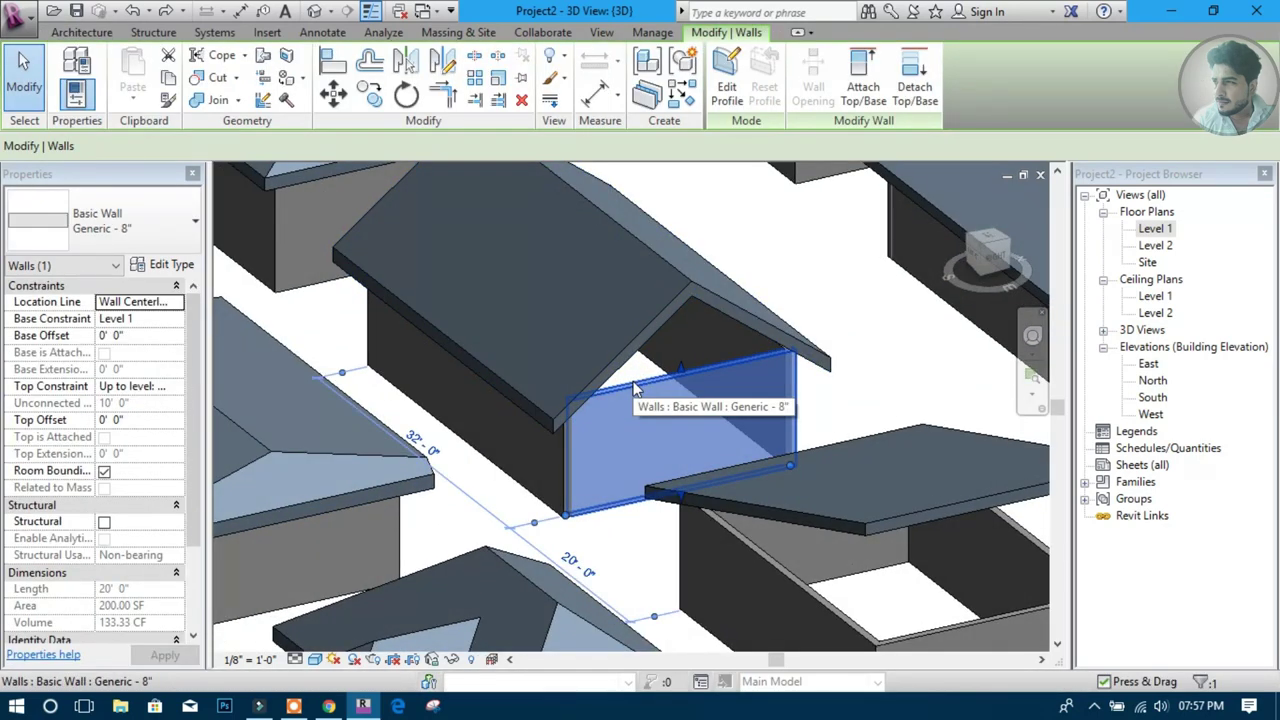
pyautogui.press('s')
pyautogui.press('a')
pyautogui.moveTo(623, 371); pyautogui.dragTo(553, 331, button='middle')
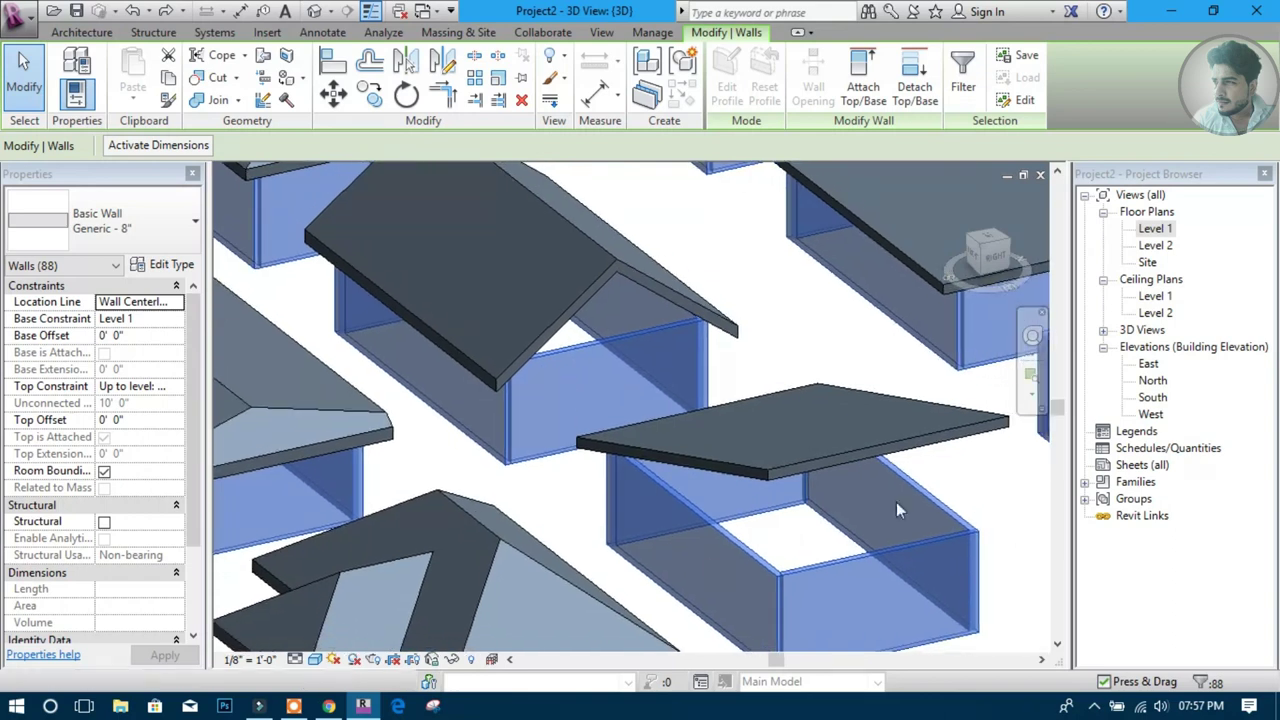
pyautogui.click(801, 357)
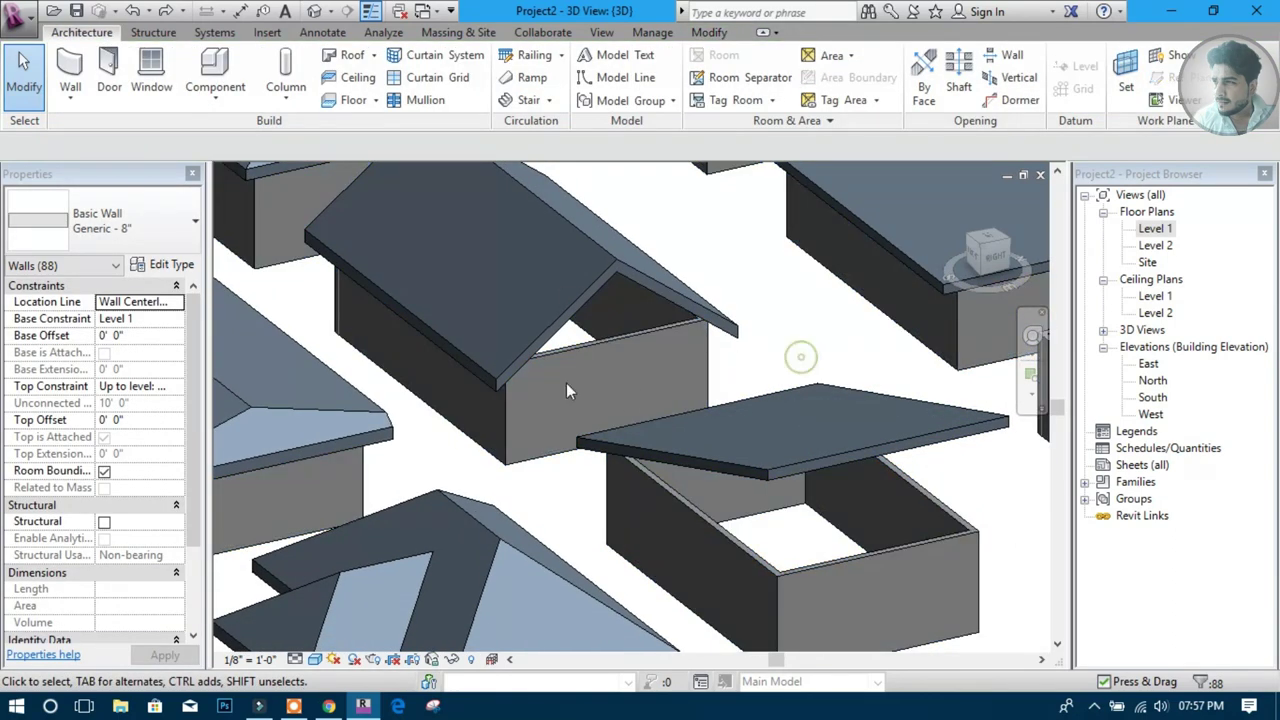
pyautogui.scroll(1, 552, 368)
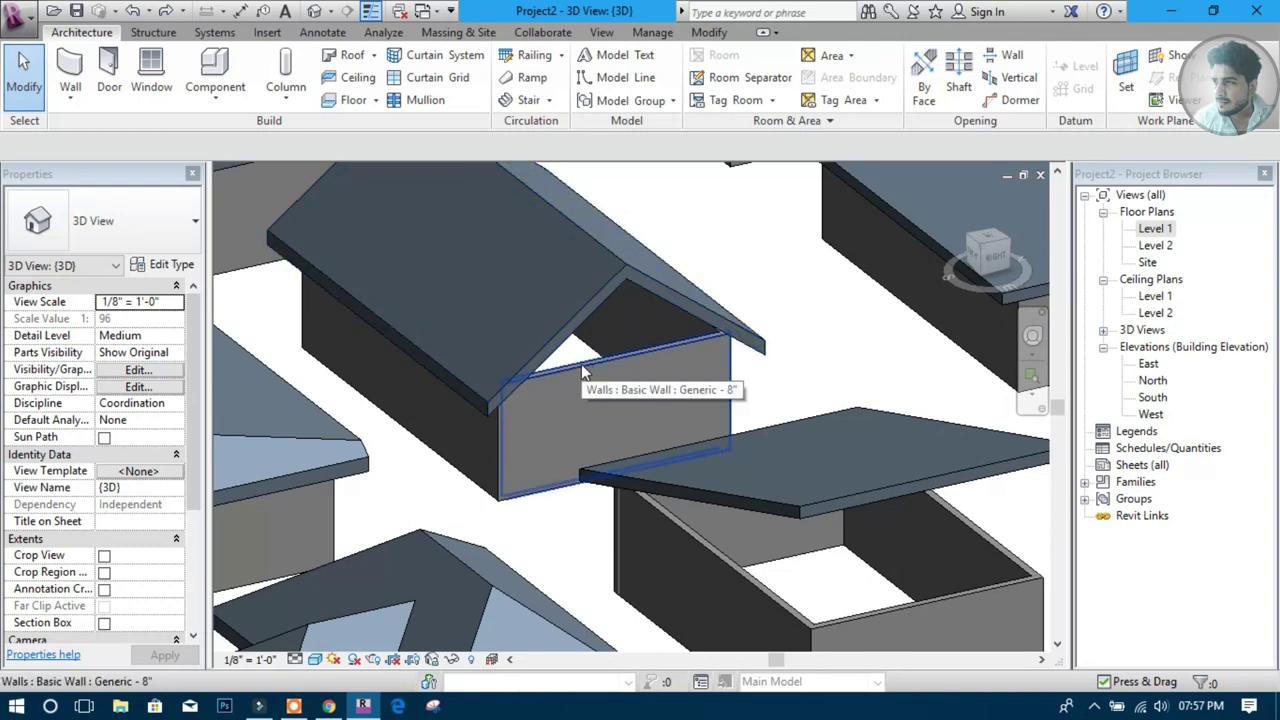
# Tab-select the gable house's four-wall chain and attach its tops to the gable roof
pyautogui.press('Tab')
pyautogui.click(583, 372)
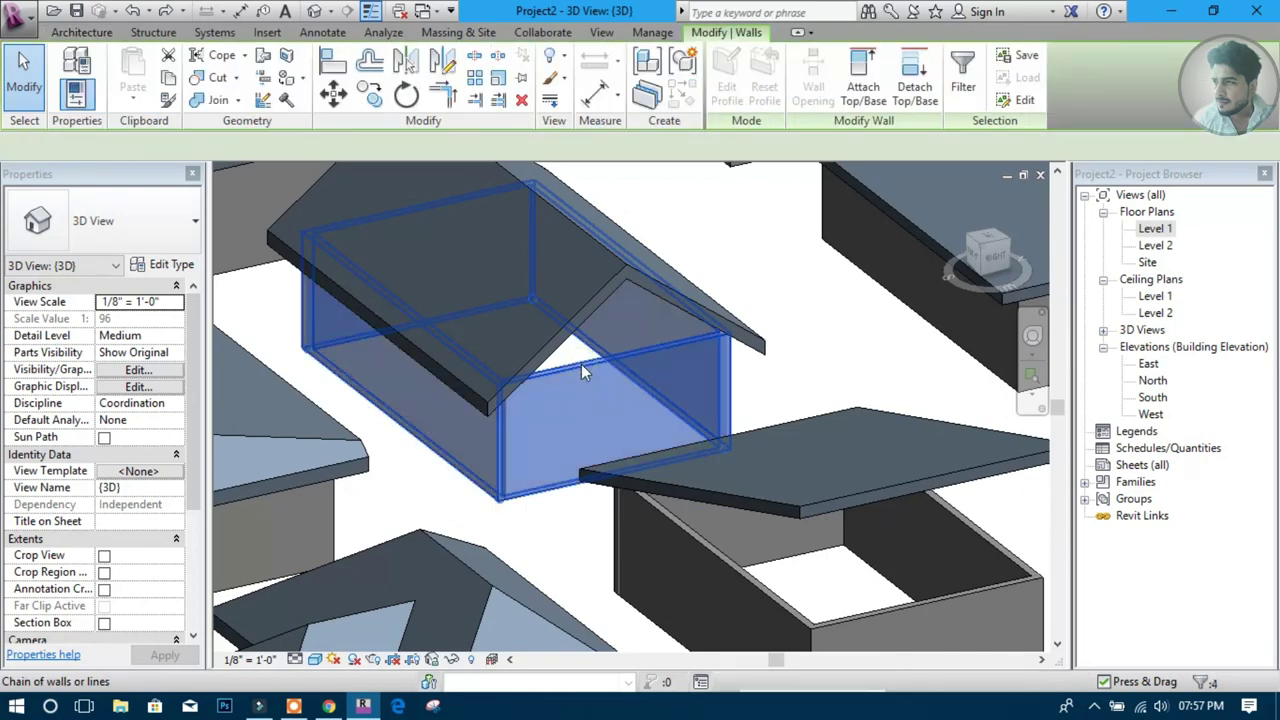
pyautogui.click(857, 96)
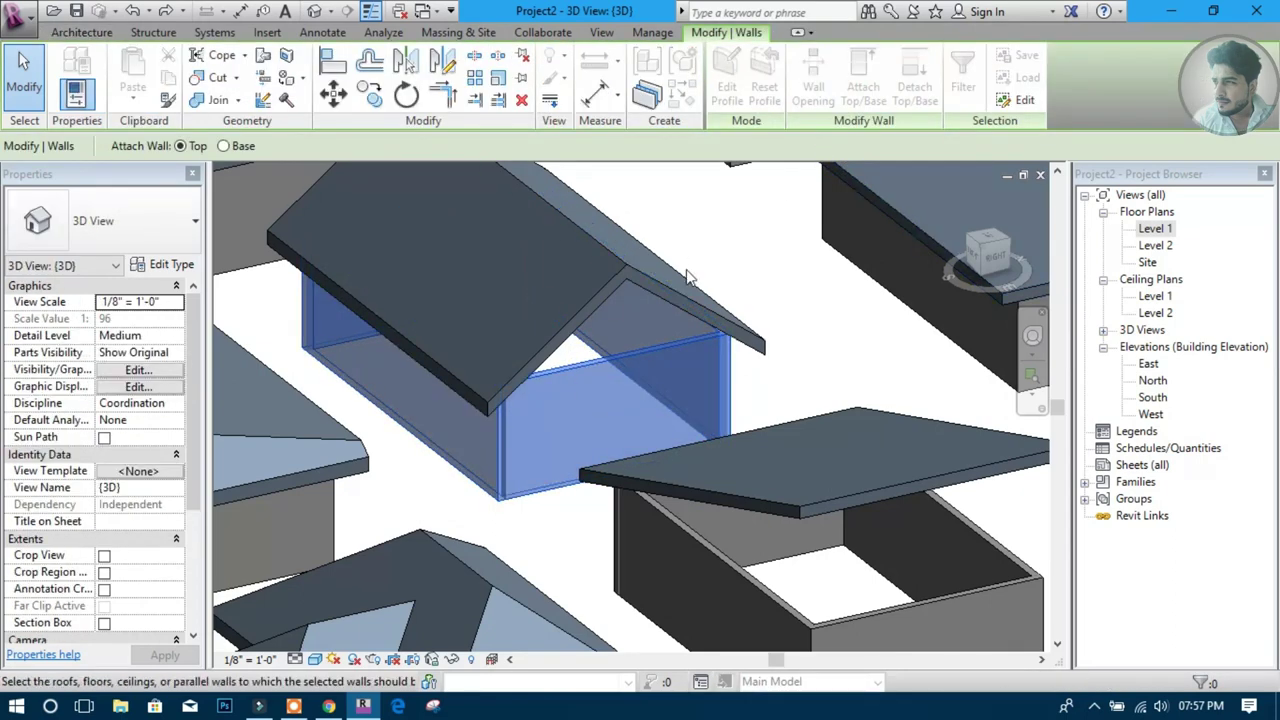
pyautogui.click(680, 286)
pyautogui.click(781, 299)
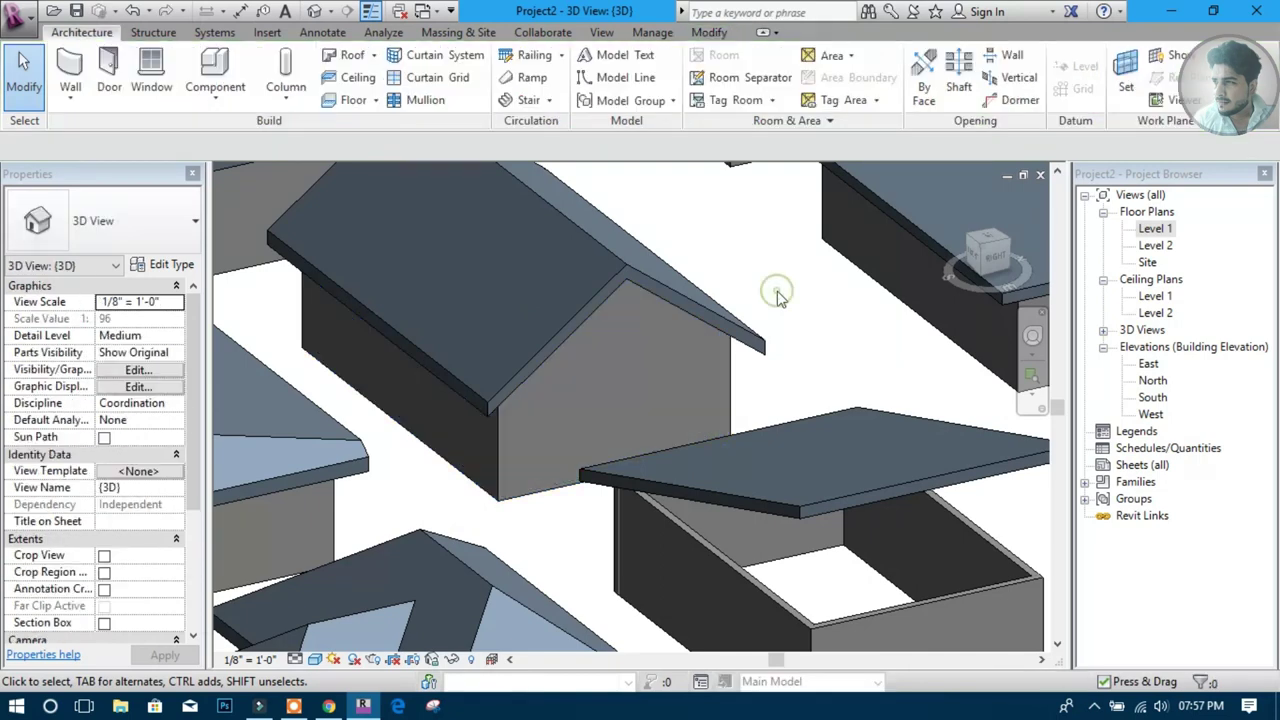
pyautogui.scroll(-3, 771, 286)
pyautogui.moveTo(771, 330); pyautogui.dragTo(649, 349, button='middle')
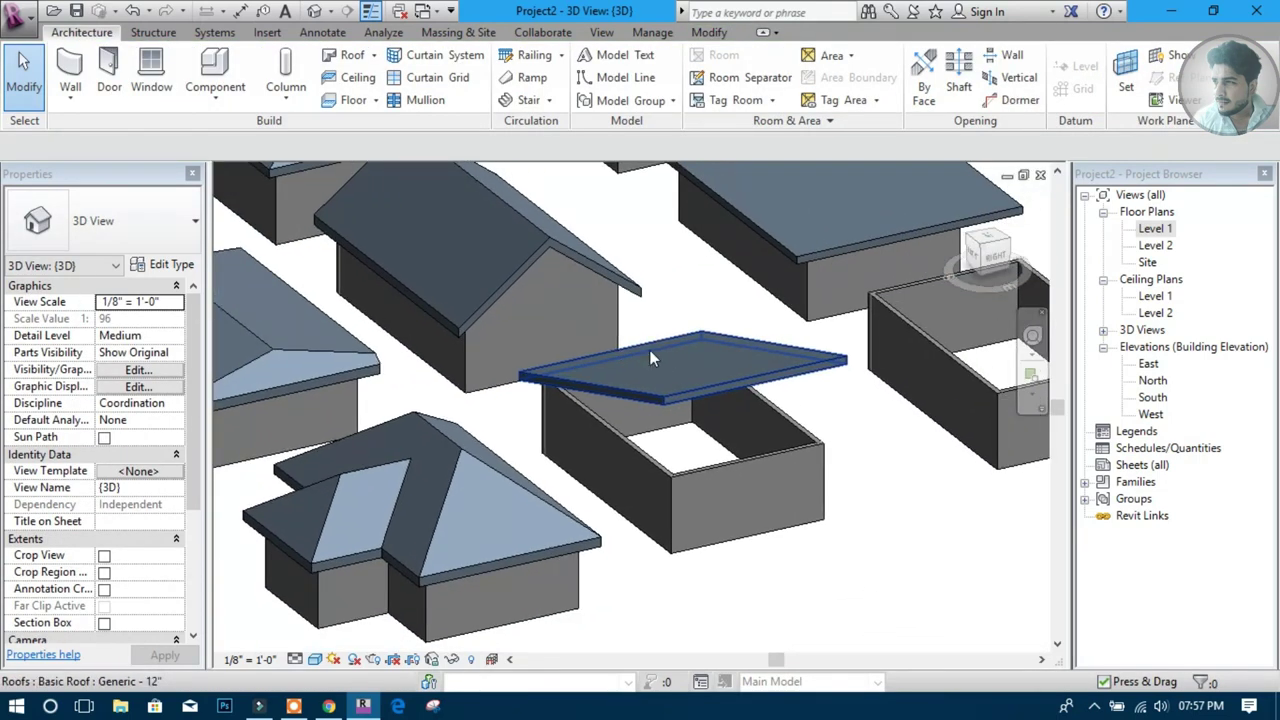
# Attach the four walls under the flat roof to the overhanging roof above them
pyautogui.press('Tab')
pyautogui.click(724, 467)
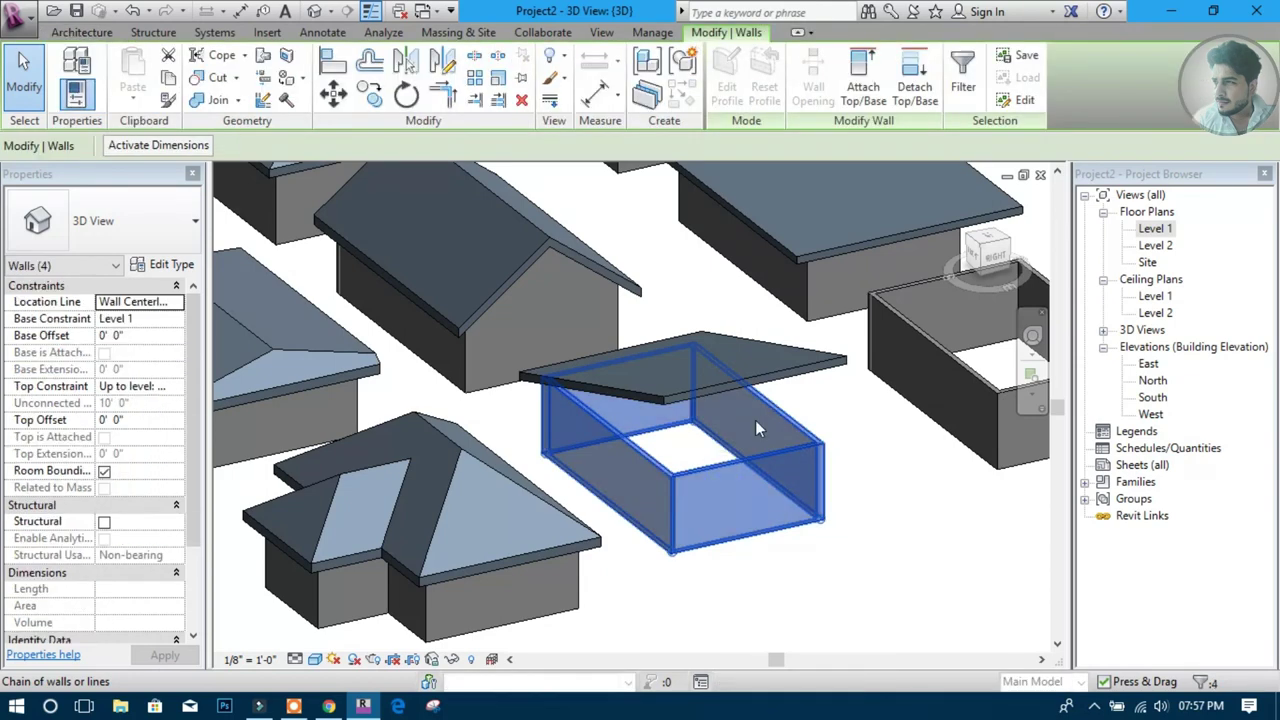
pyautogui.click(863, 87)
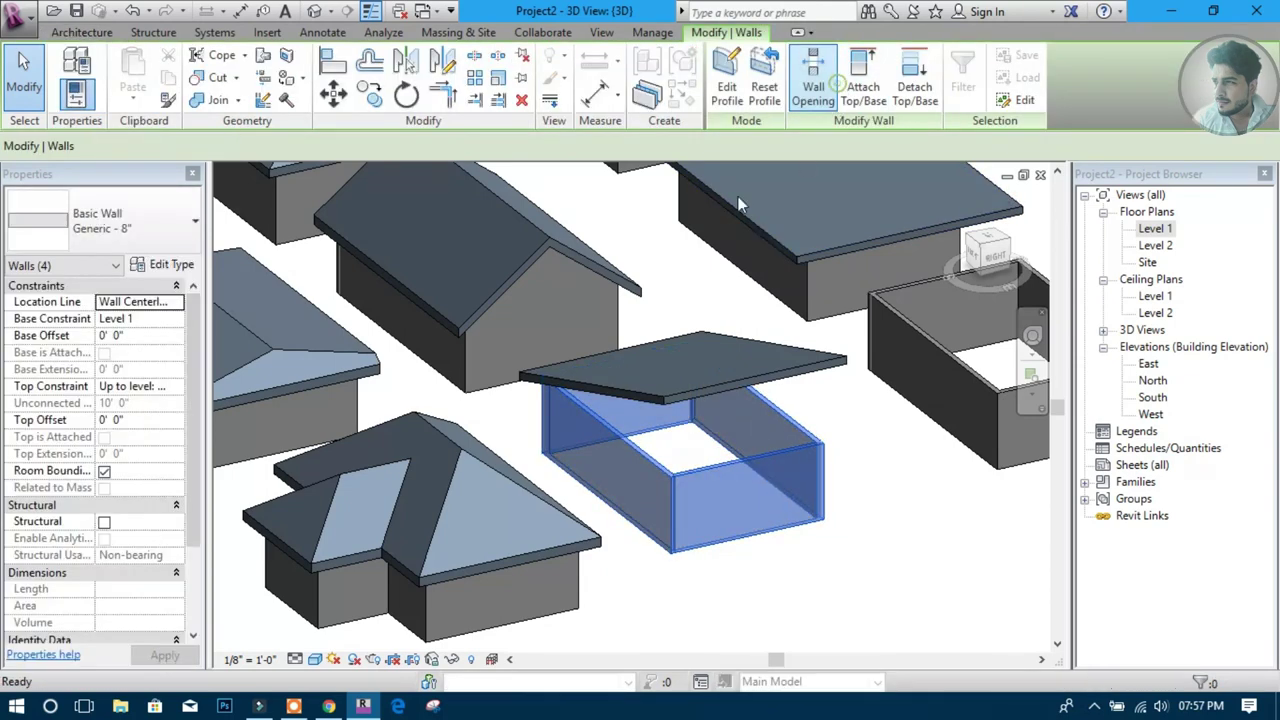
pyautogui.click(739, 367)
pyautogui.click(737, 300)
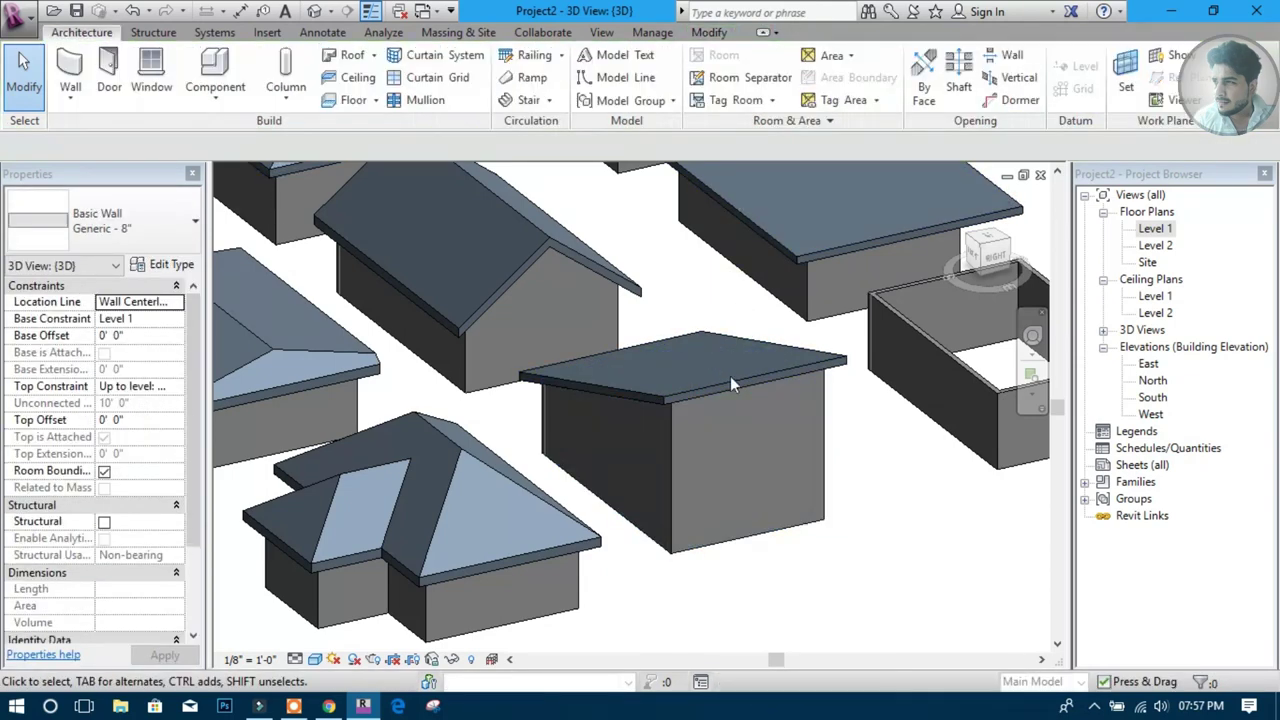
pyautogui.press('Escape')
pyautogui.scroll(2, 730, 362)
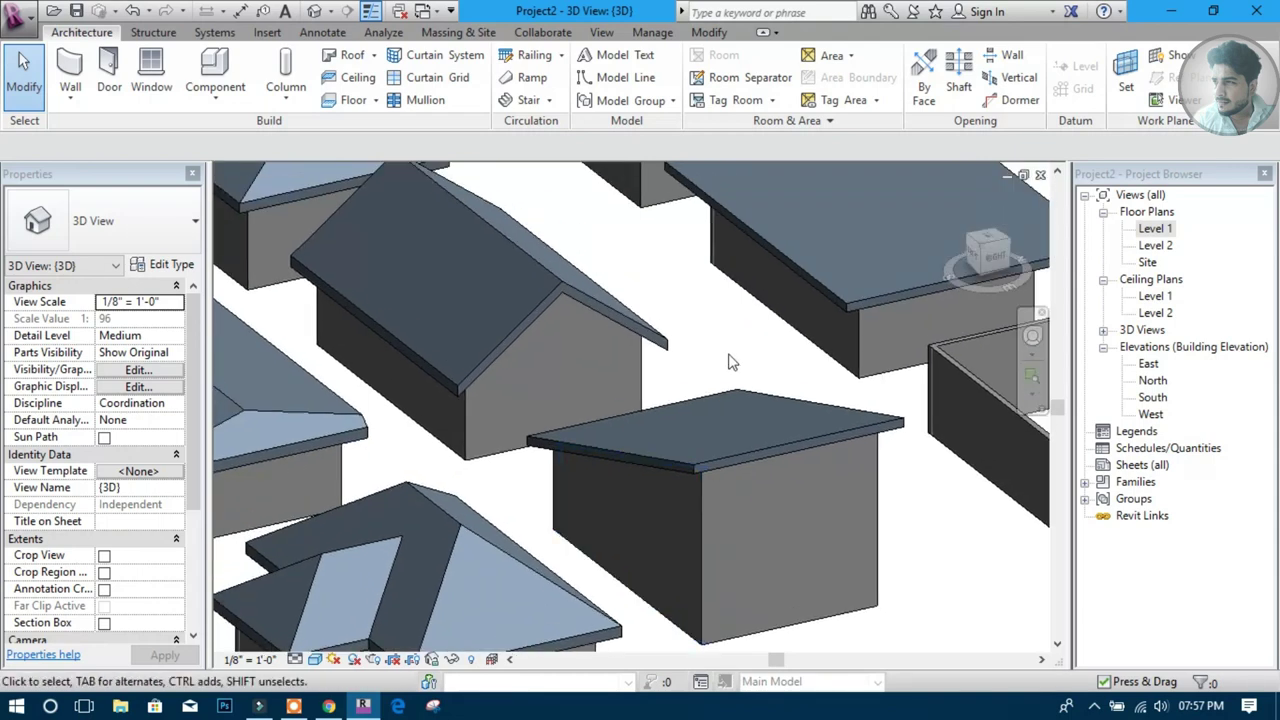
# Detach the gable end wall from all roofs, then reattach its top to the roof
pyautogui.click(630, 356)
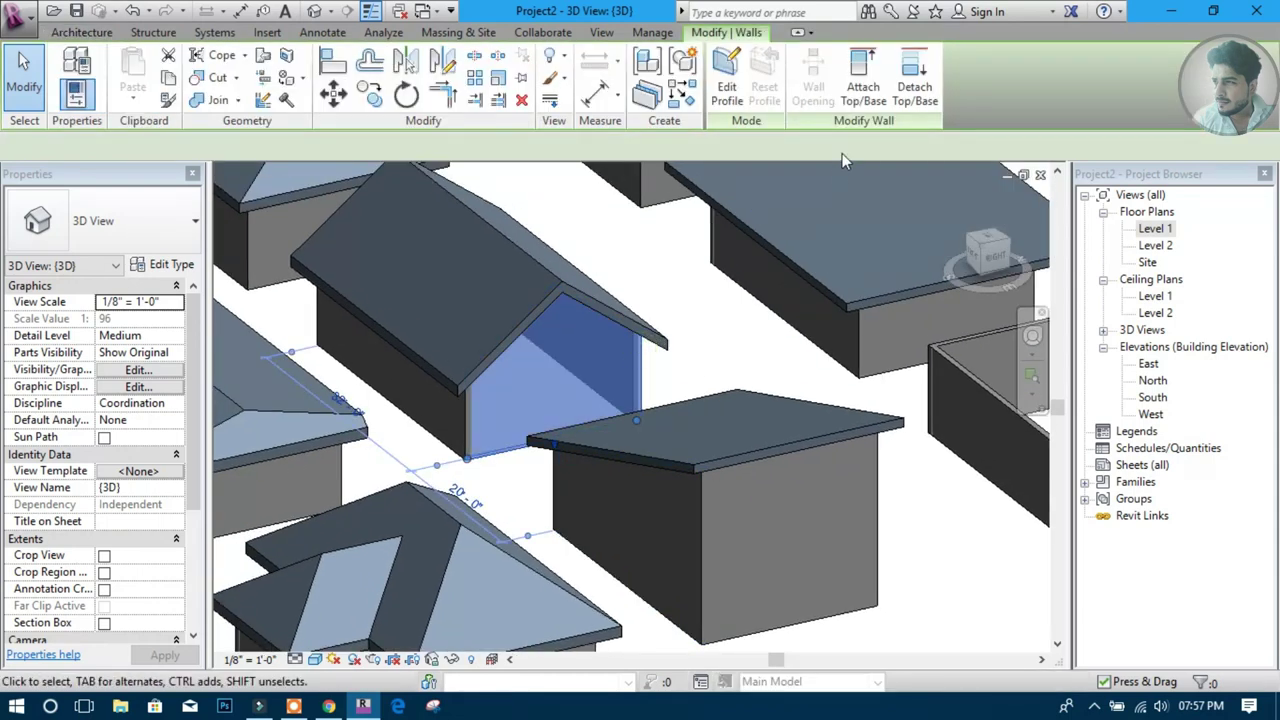
pyautogui.click(911, 92)
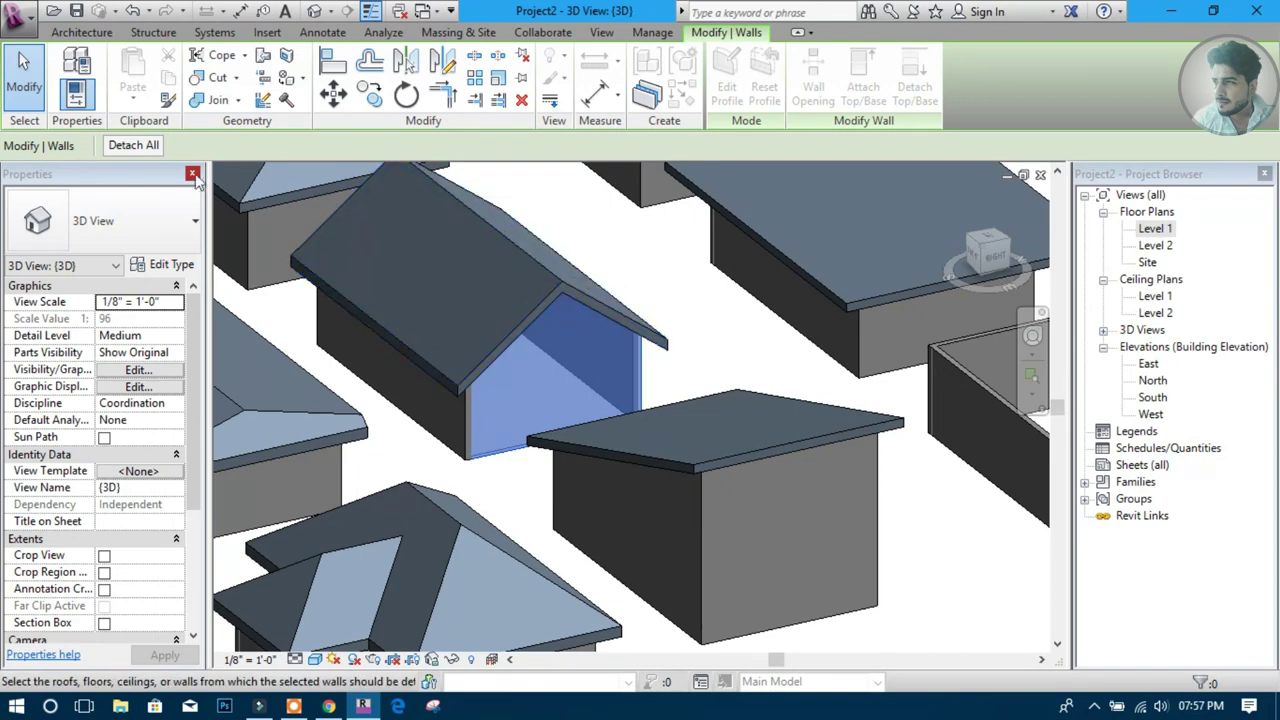
pyautogui.click(133, 145)
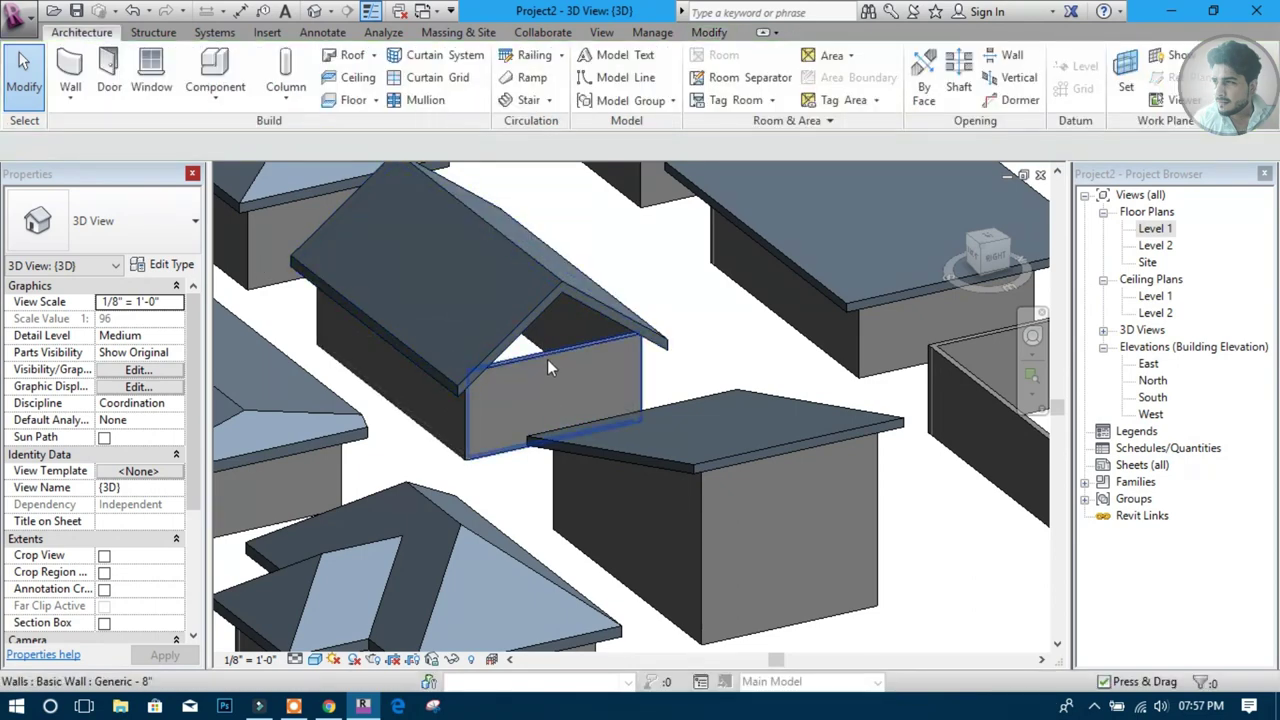
pyautogui.click(597, 342)
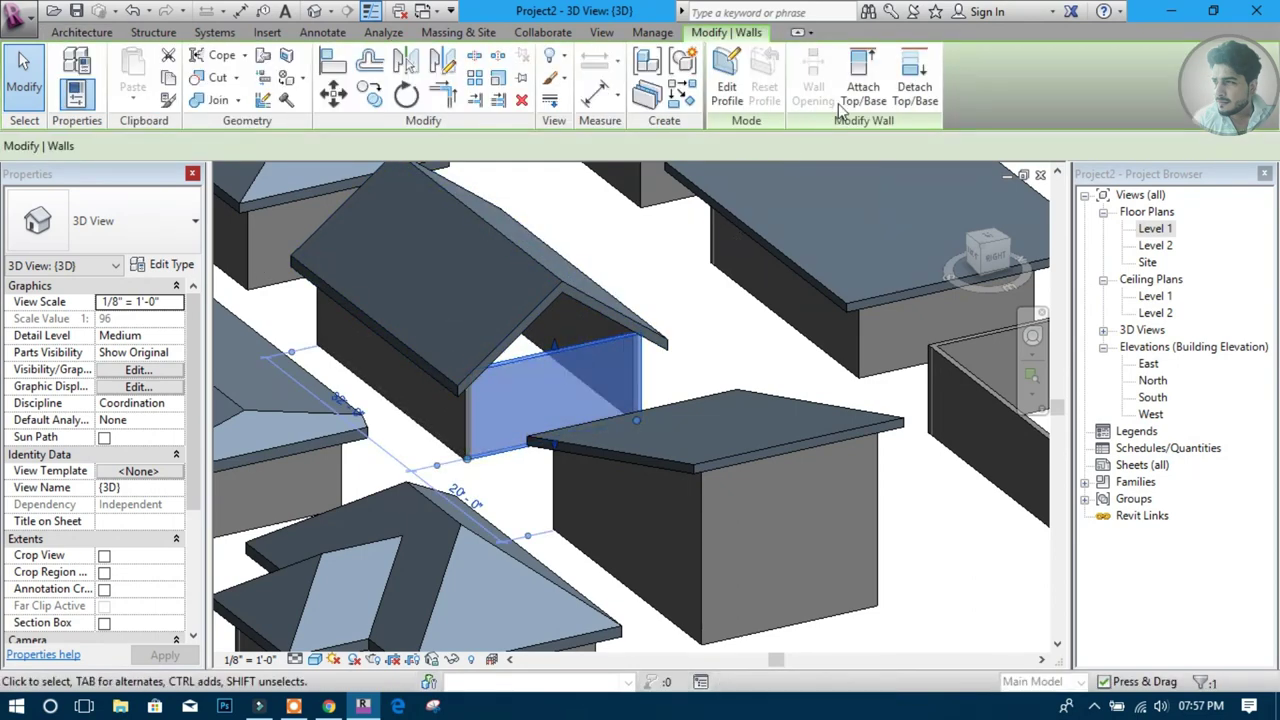
pyautogui.click(862, 90)
pyautogui.click(625, 300)
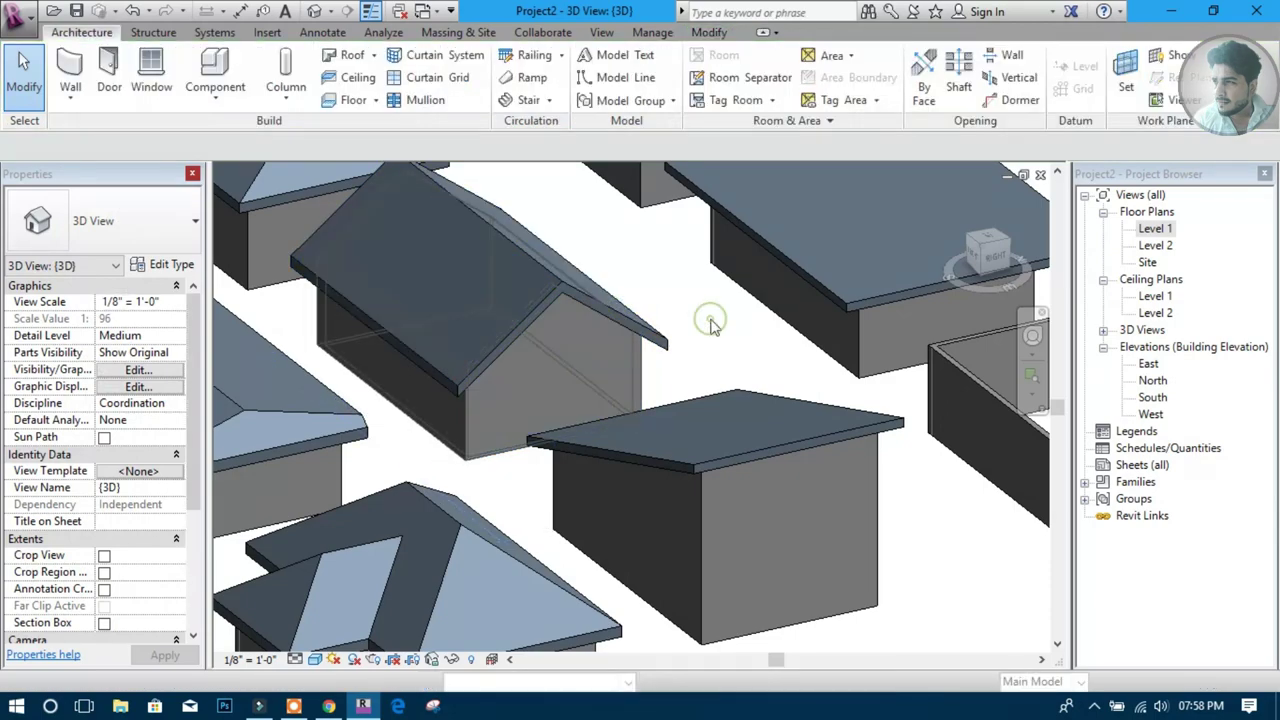
pyautogui.scroll(-2, 710, 322)
pyautogui.scroll(-2, 720, 438)
pyautogui.moveTo(451, 445)
pyautogui.mouseDown(button='middle')
pyautogui.moveTo(477, 438)
pyautogui.moveTo(419, 459)
pyautogui.mouseUp(button='middle')
pyautogui.scroll(2, 419, 459)
# Attach all 12 chained walls of the left house to its roof
pyautogui.scroll(2, 422, 466)
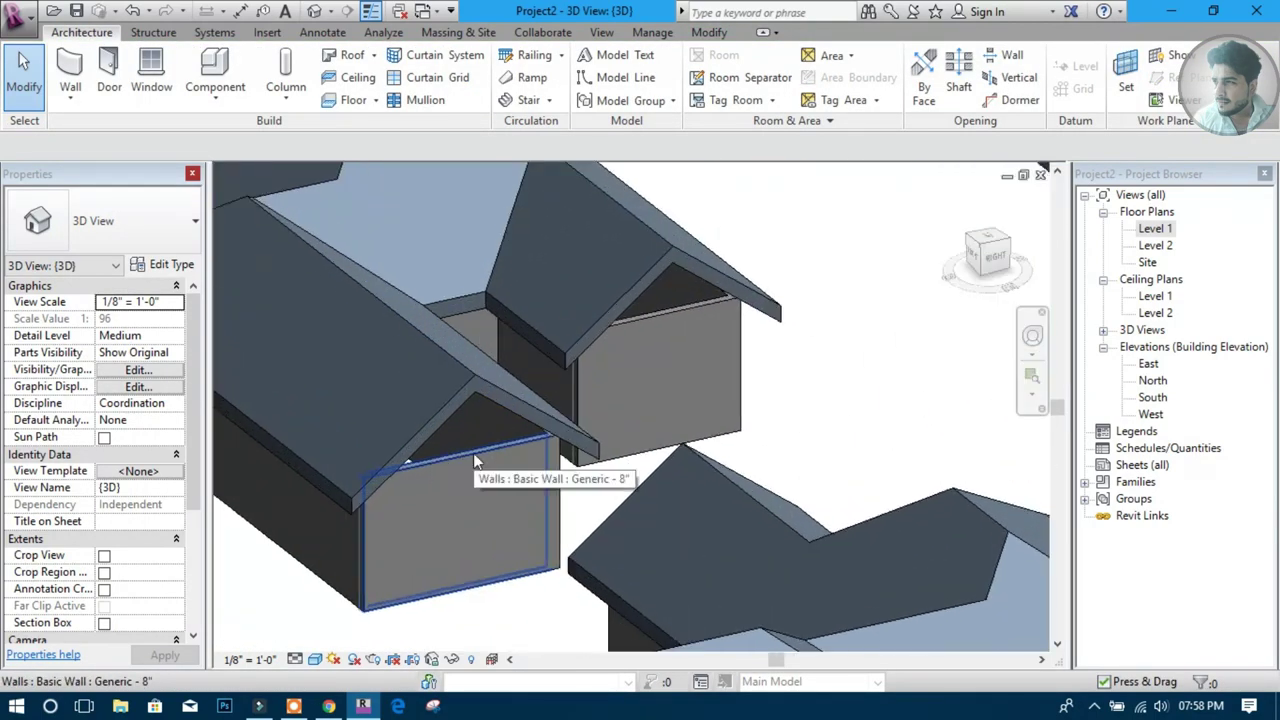
pyautogui.click(475, 460)
pyautogui.press('Escape')
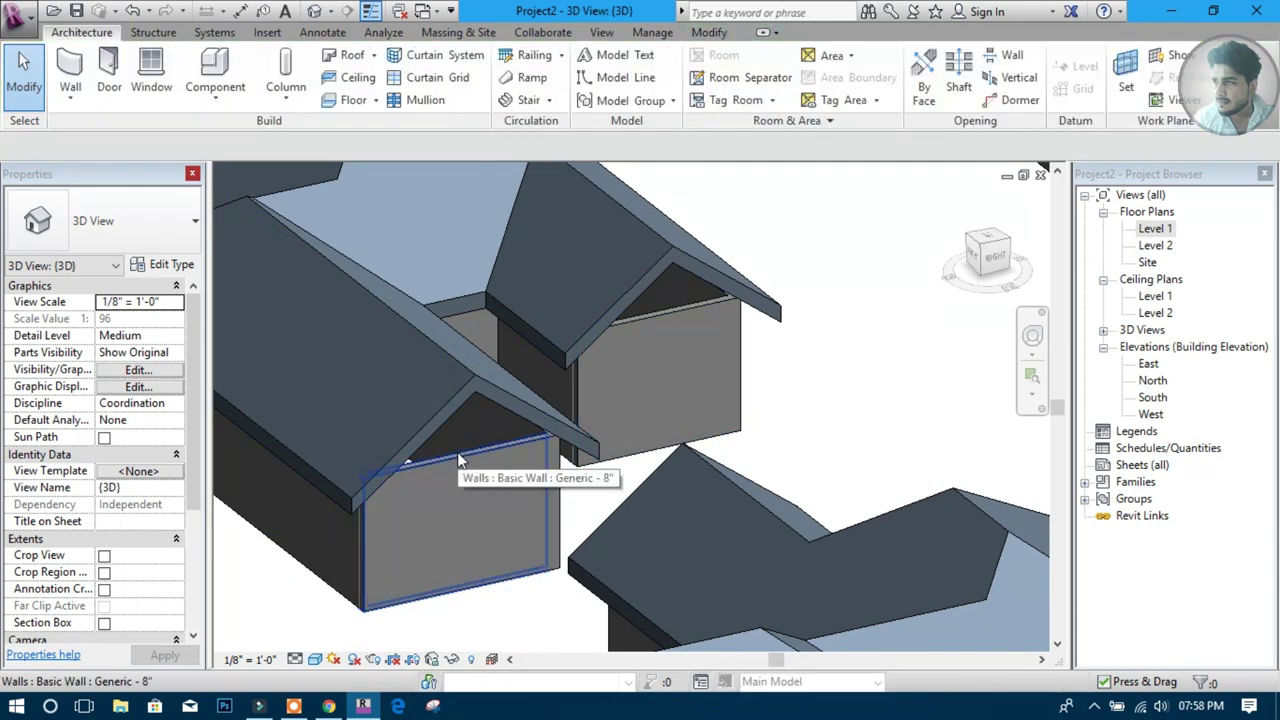
pyautogui.press('Tab')
pyautogui.click(457, 452)
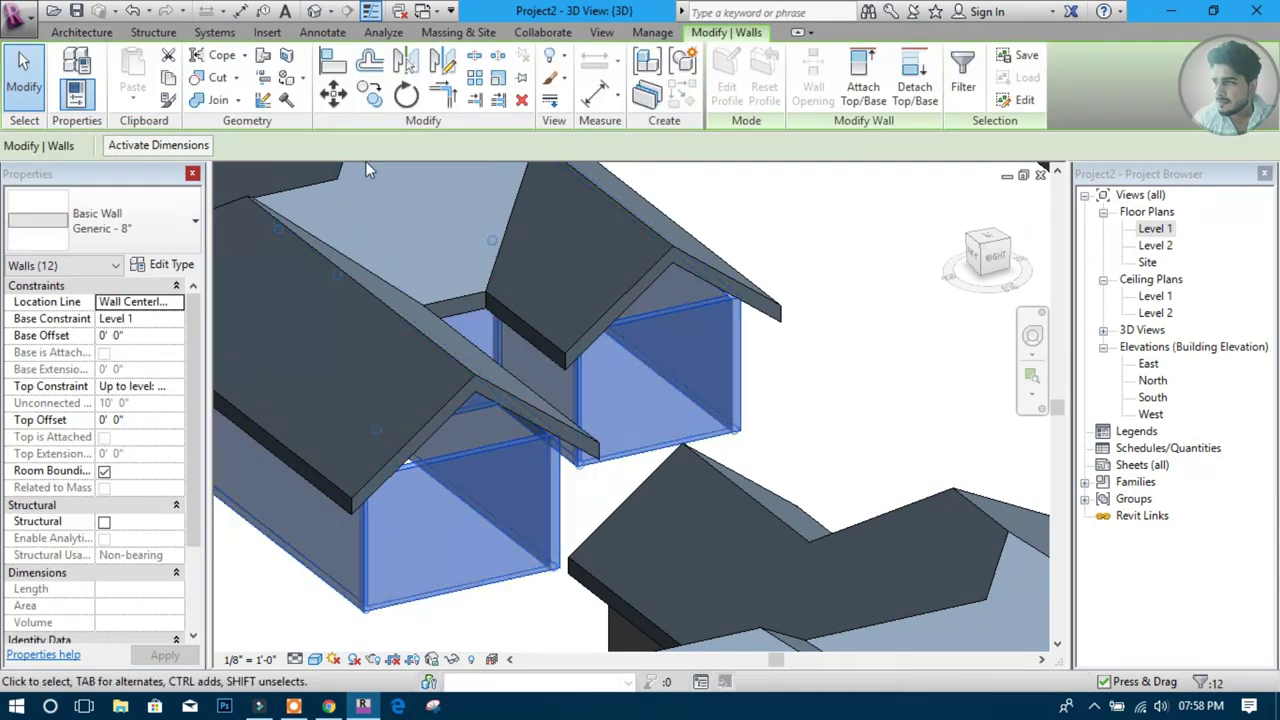
pyautogui.click(863, 80)
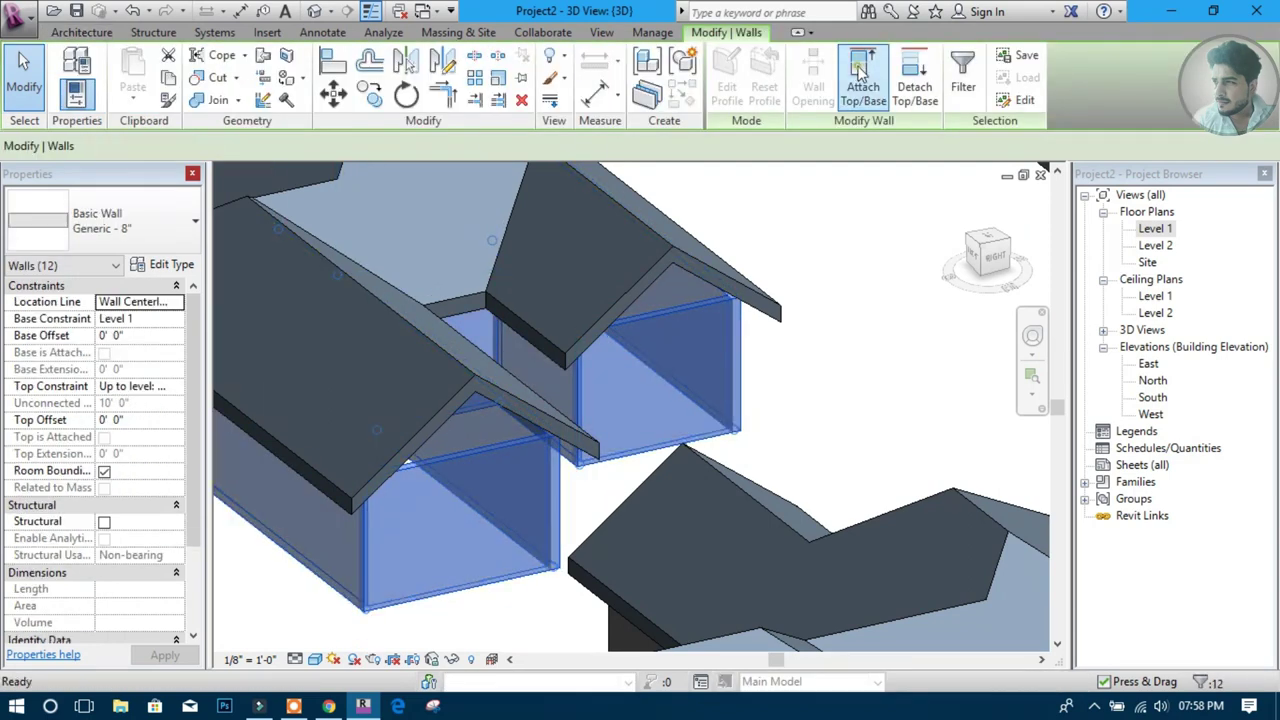
pyautogui.click(701, 257)
pyautogui.press('Escape')
pyautogui.scroll(-3, 730, 400)
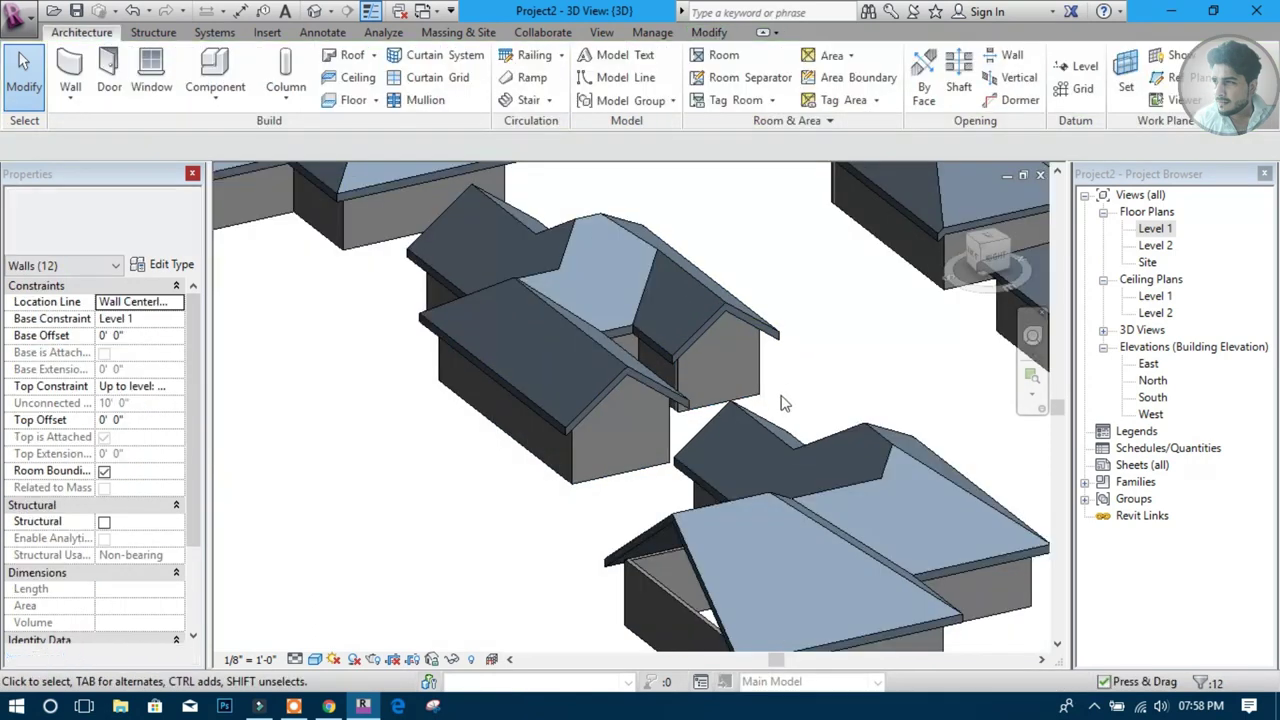
pyautogui.scroll(2, 680, 420)
pyautogui.scroll(2, 631, 470)
pyautogui.scroll(2, 632, 479)
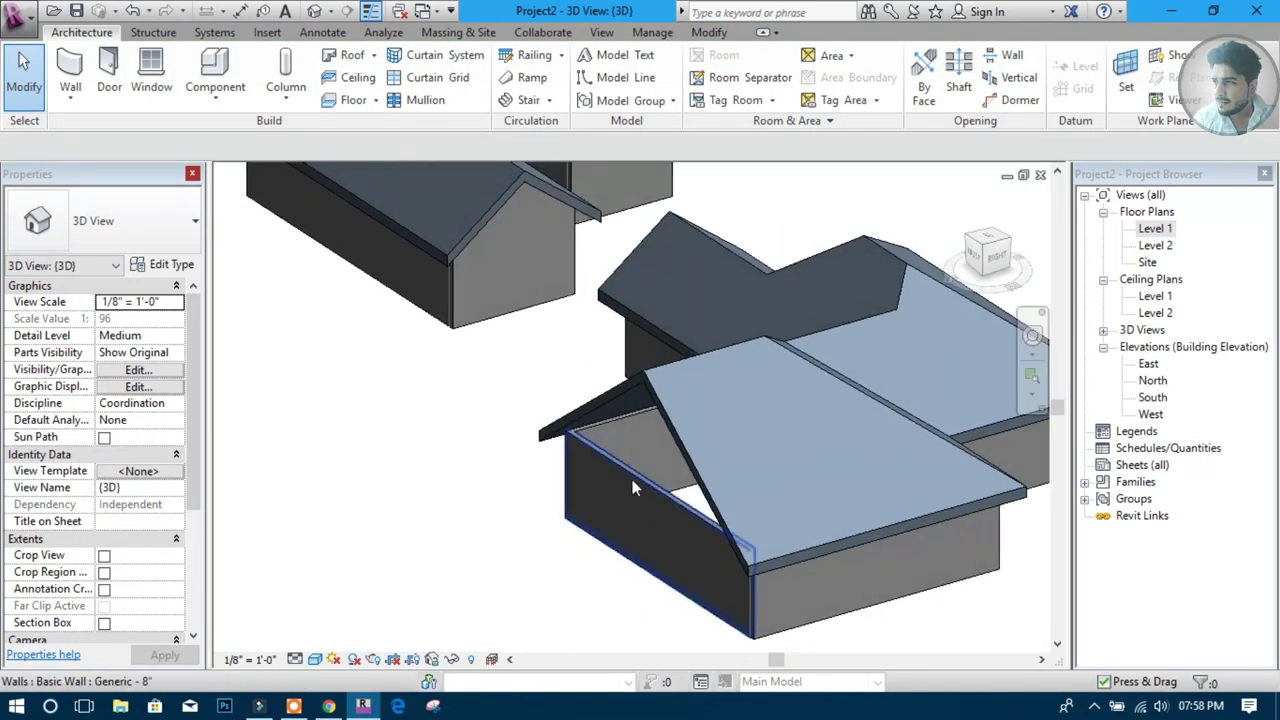
# Attach all 10 chained walls of the hip-roof house to the roof overhead
pyautogui.click(630, 477)
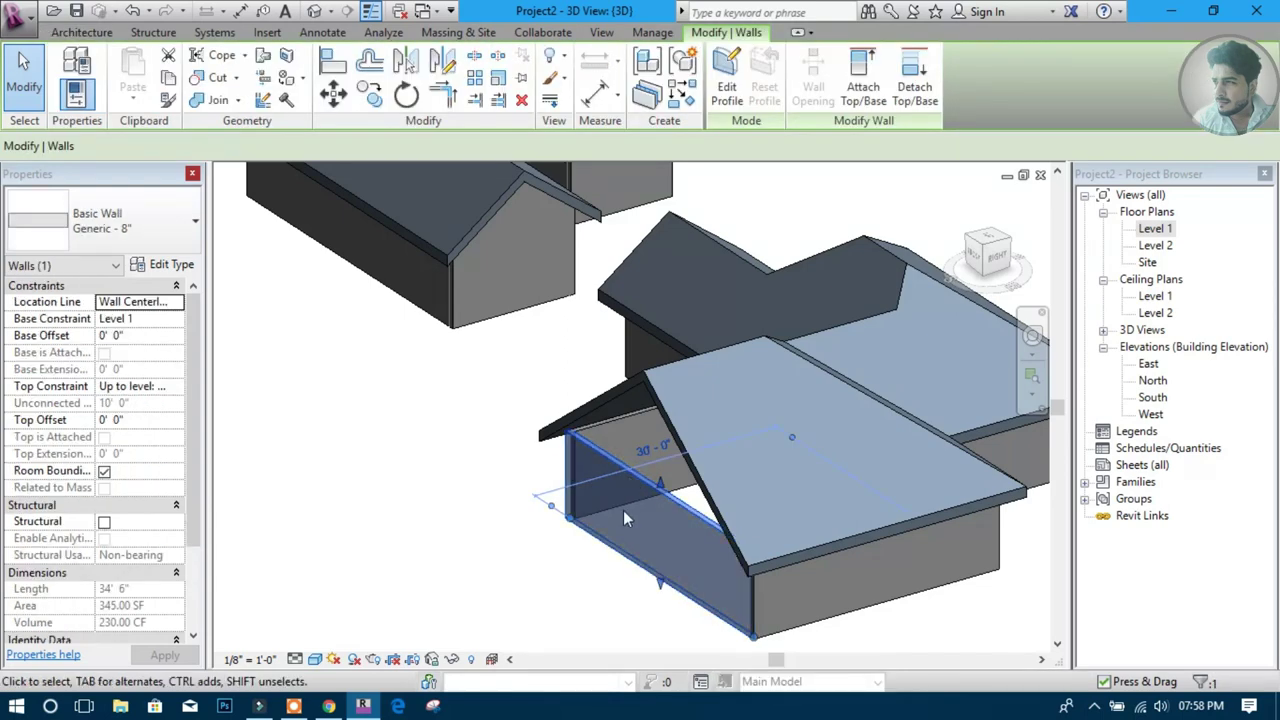
pyautogui.press('Escape')
pyautogui.press('Tab')
pyautogui.click(654, 481)
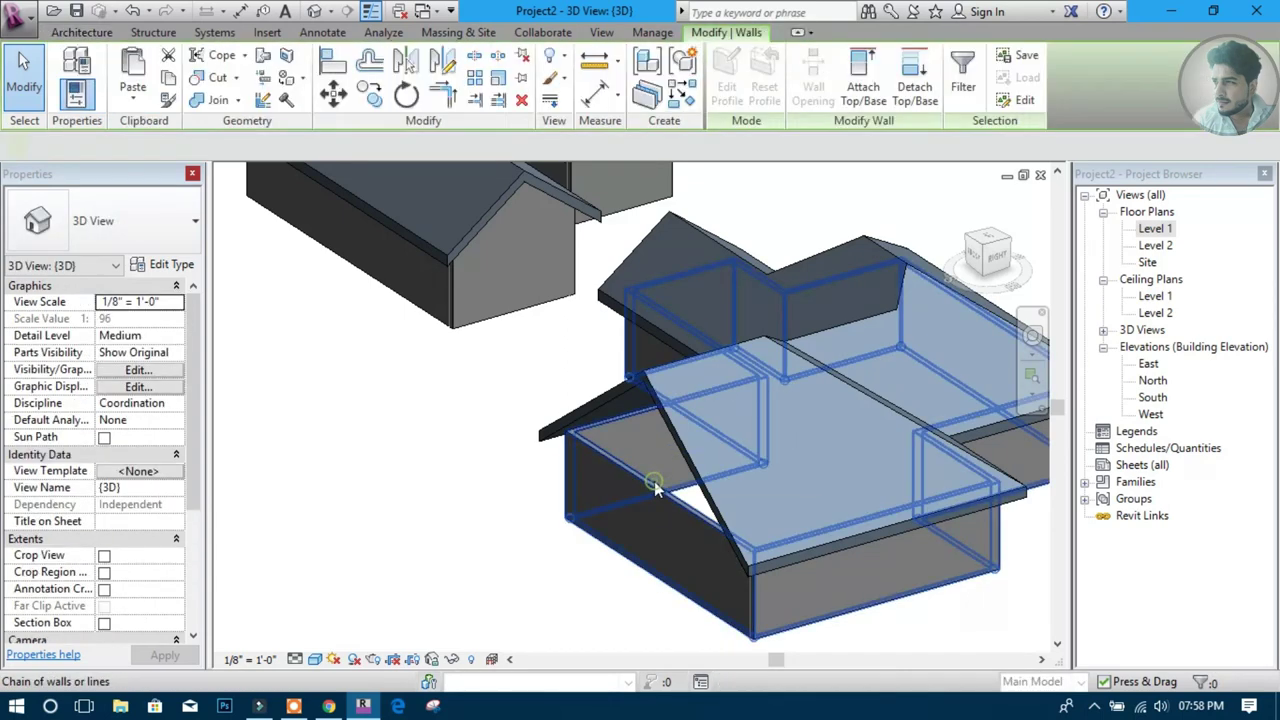
pyautogui.click(866, 82)
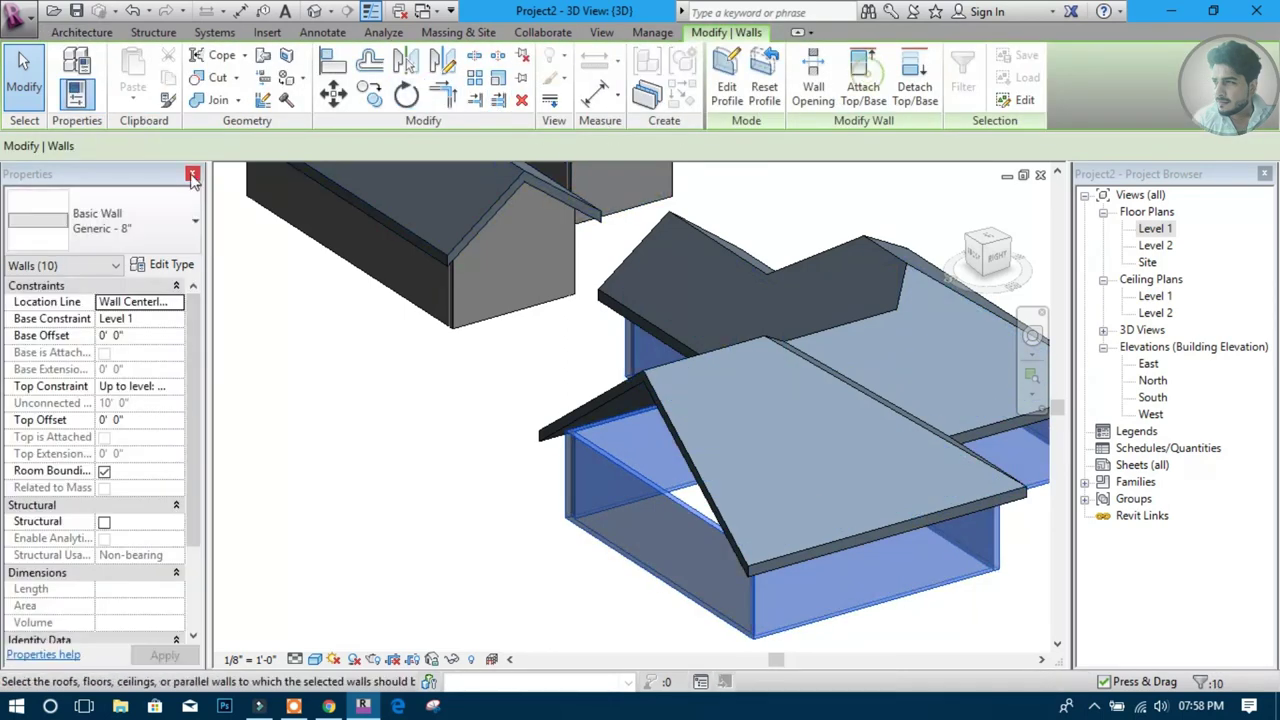
pyautogui.click(697, 478)
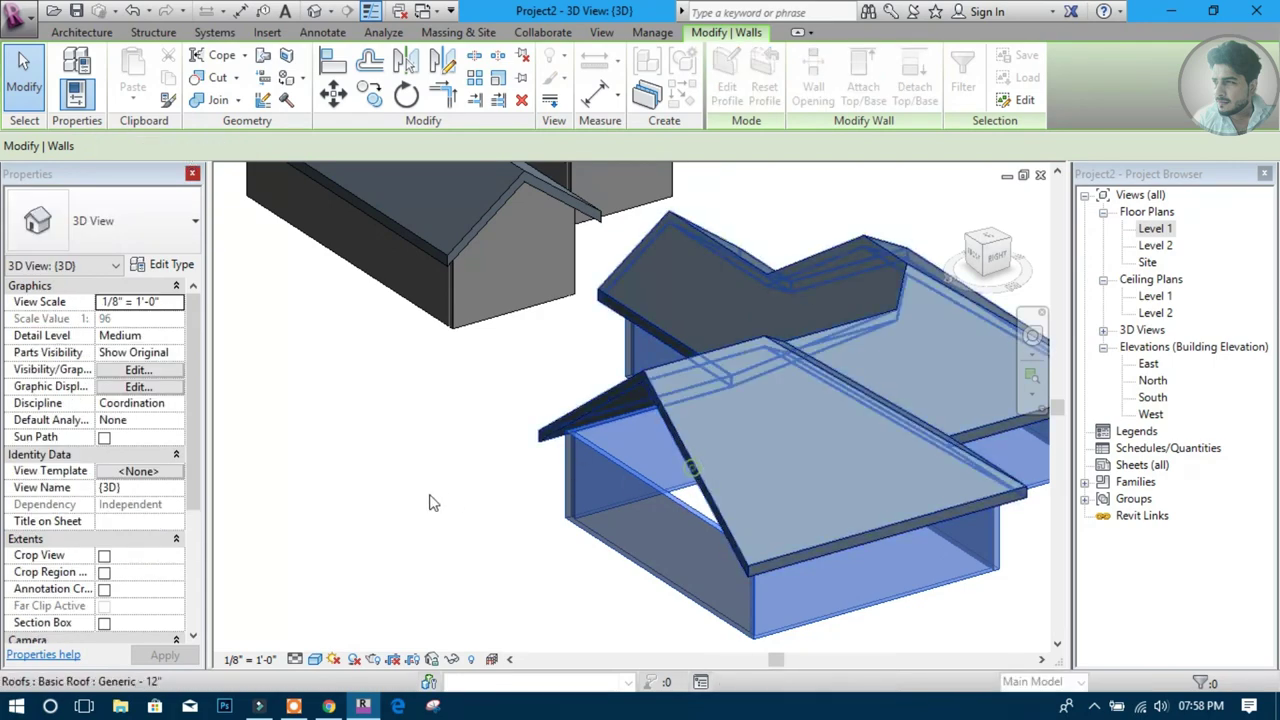
pyautogui.press('Escape')
pyautogui.scroll(-3, 650, 450)
pyautogui.moveTo(400, 420)
pyautogui.mouseDown(button='middle')
pyautogui.moveTo(612, 440)
pyautogui.moveTo(471, 429)
pyautogui.moveTo(660, 425)
pyautogui.mouseUp(button='middle')
pyautogui.scroll(-2, 660, 424)
pyautogui.moveTo(381, 500)
pyautogui.keyDown('shift'); pyautogui.mouseDown(button='middle')
pyautogui.moveTo(700, 430)
pyautogui.moveTo(712, 355)
pyautogui.moveTo(529, 374)
pyautogui.moveTo(538, 381)
pyautogui.mouseUp(button='middle'); pyautogui.keyUp('shift')
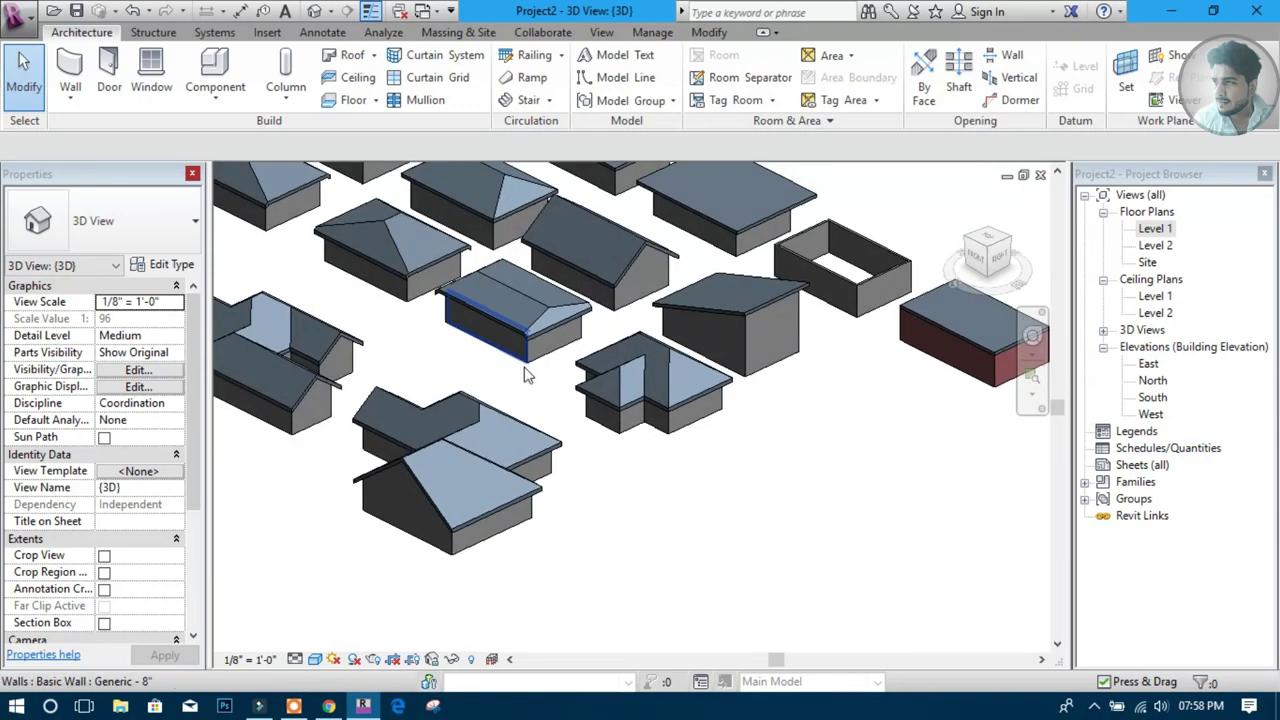
# Change the first hip roof's type to Generic - 9"
pyautogui.scroll(3, 600, 423)
pyautogui.scroll(-3, 600, 423)
pyautogui.moveTo(784, 393); pyautogui.dragTo(634, 473, button='middle')
pyautogui.scroll(1, 636, 474)
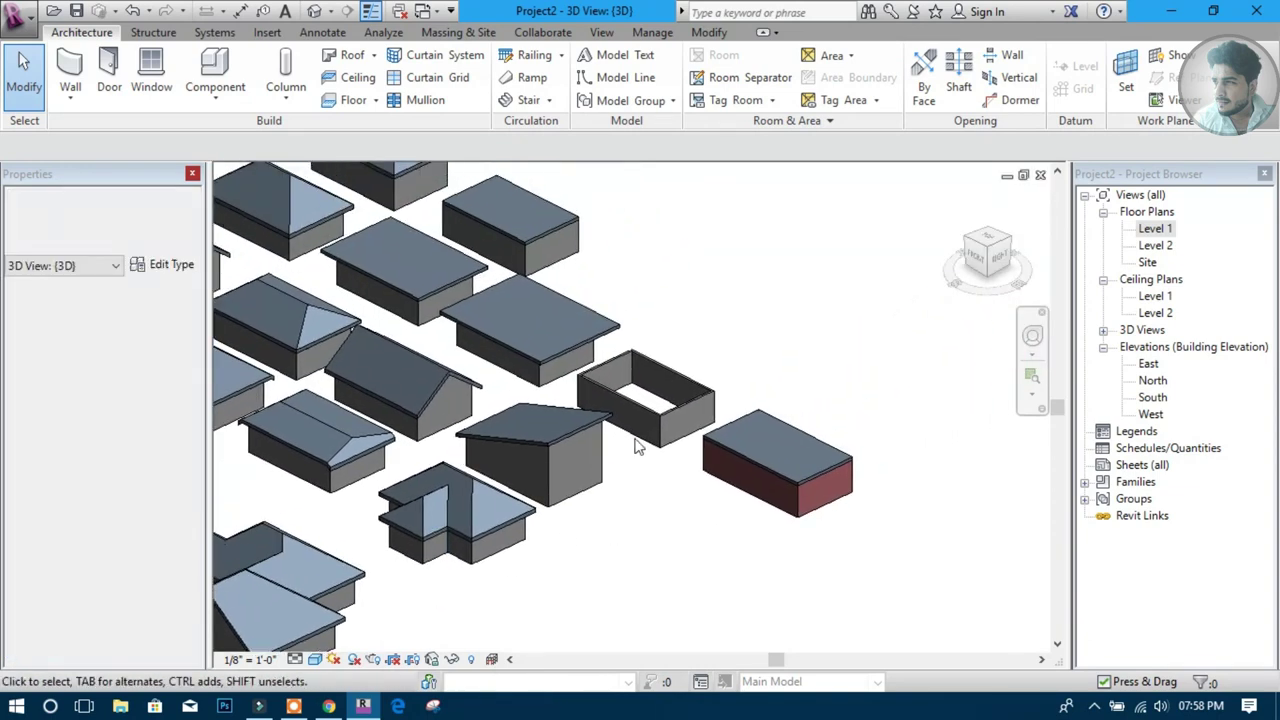
pyautogui.scroll(1, 586, 296)
pyautogui.scroll(1, 580, 296)
pyautogui.scroll(1, 620, 360)
pyautogui.scroll(-1, 641, 394)
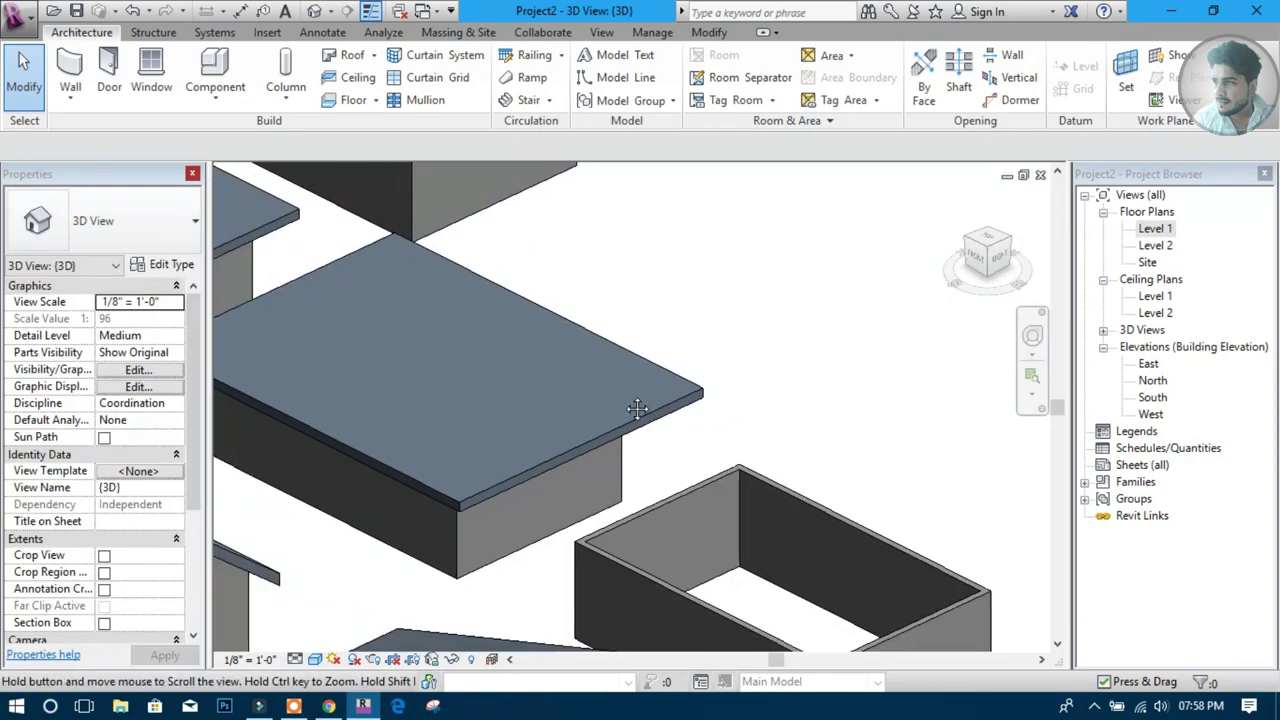
pyautogui.moveTo(641, 394); pyautogui.dragTo(660, 398, button='middle')
pyautogui.moveTo(758, 410)
pyautogui.keyDown('shift'); pyautogui.mouseDown(button='middle')
pyautogui.moveTo(634, 398)
pyautogui.moveTo(770, 441)
pyautogui.moveTo(771, 413)
pyautogui.mouseUp(button='middle'); pyautogui.keyUp('shift')
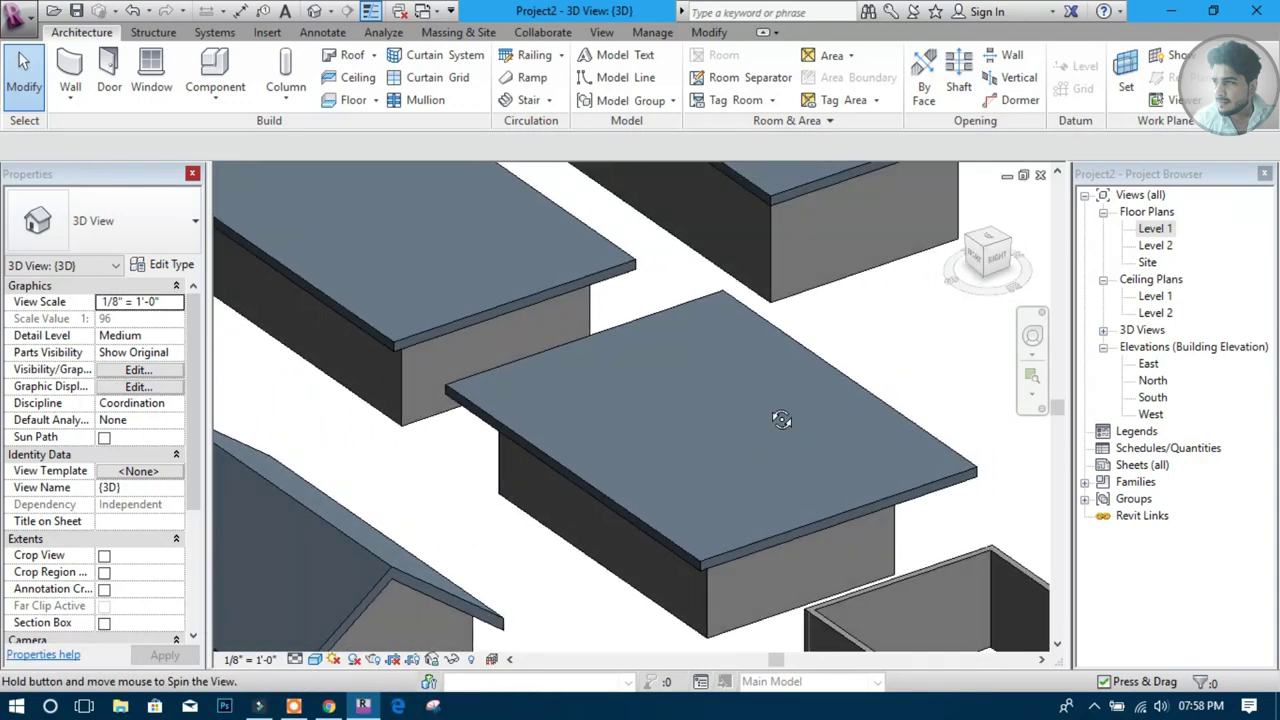
pyautogui.scroll(-1, 771, 413)
pyautogui.scroll(2, 803, 436)
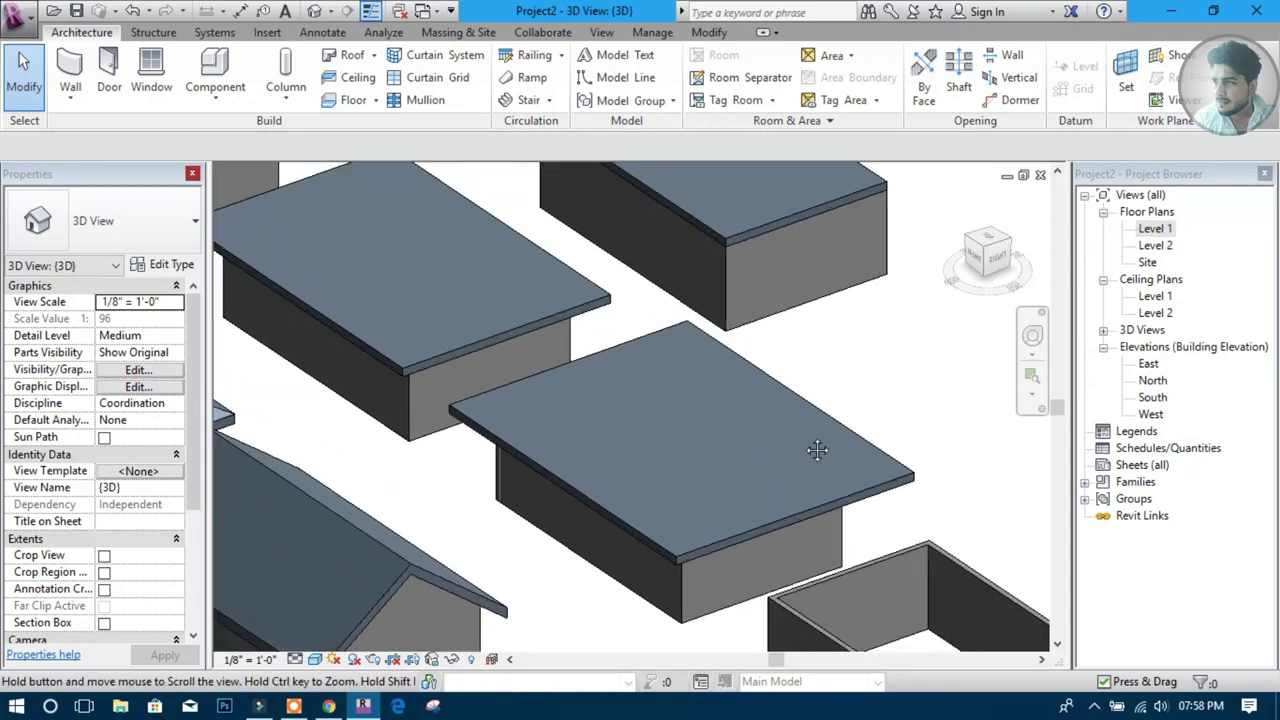
pyautogui.moveTo(803, 436); pyautogui.dragTo(752, 358, button='middle')
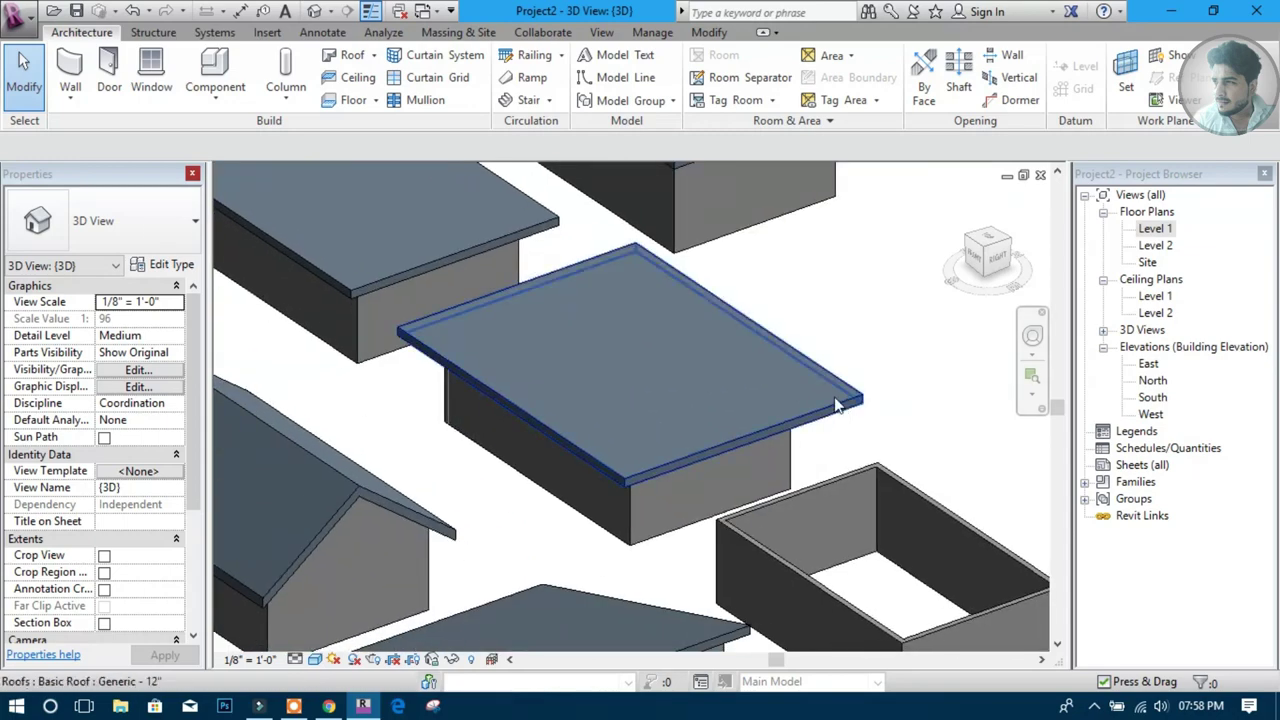
pyautogui.scroll(-3, 838, 404)
pyautogui.scroll(3, 738, 472)
pyautogui.click(649, 367)
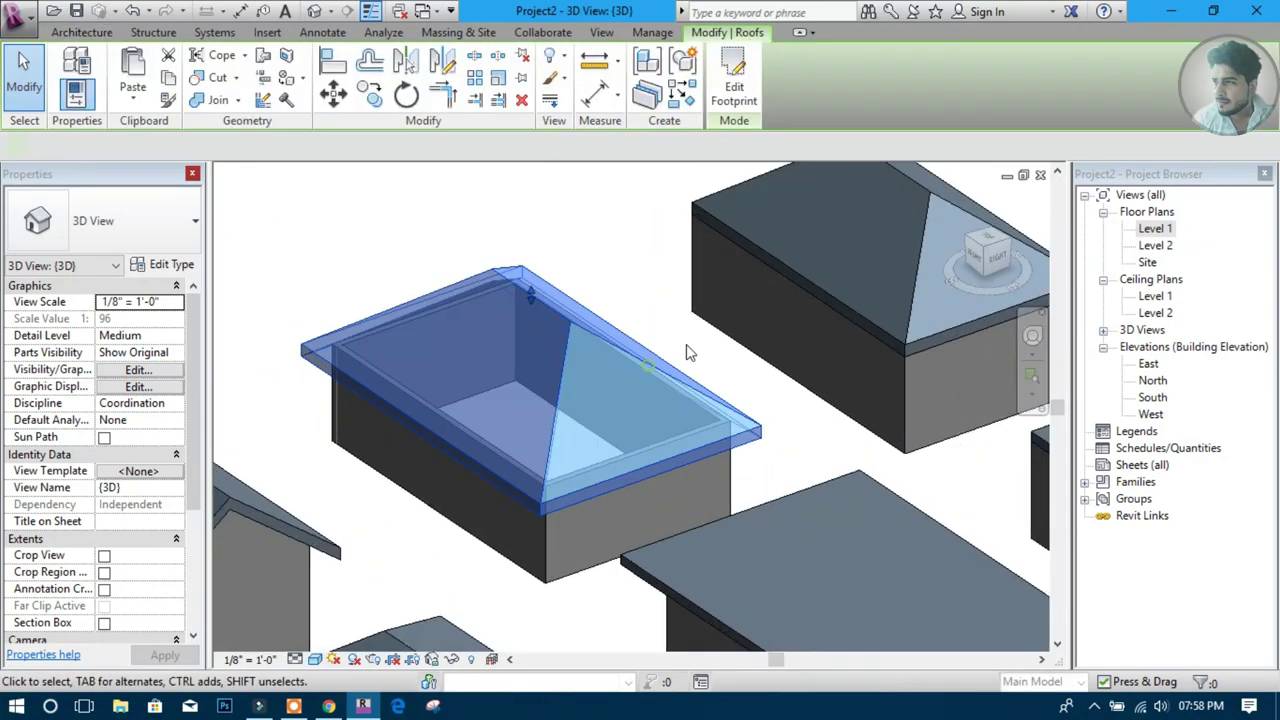
pyautogui.click(120, 220)
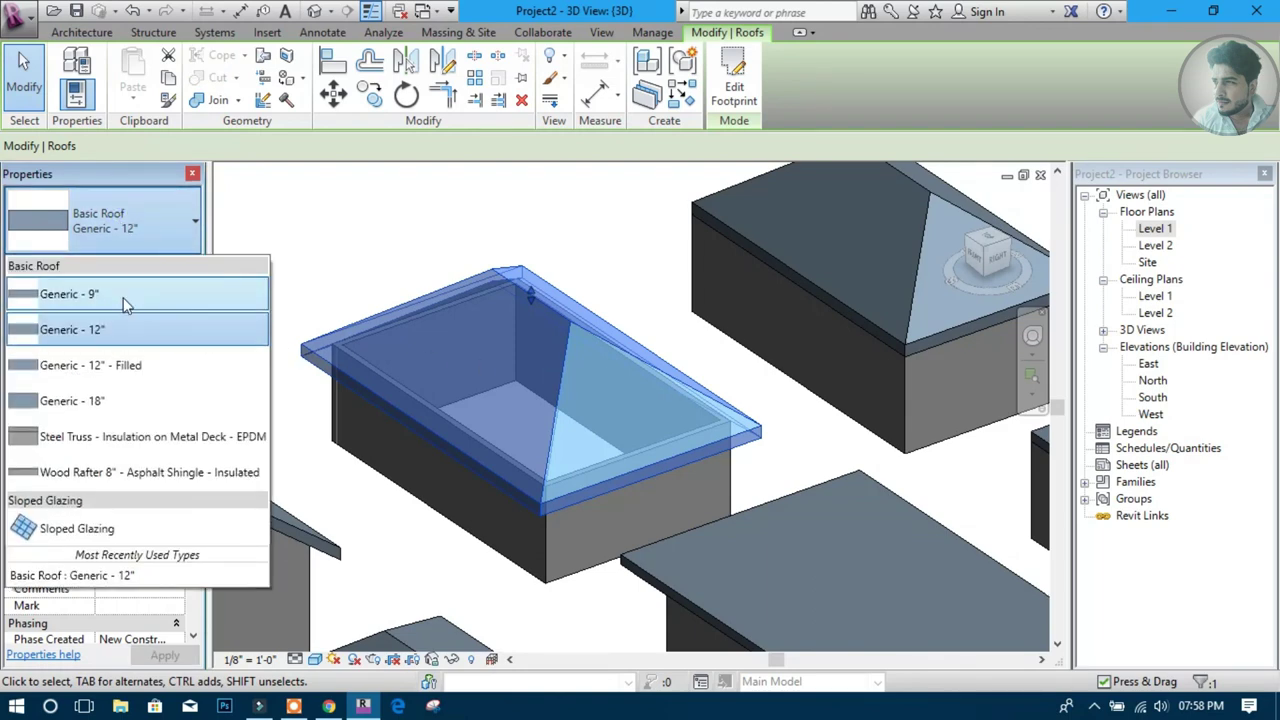
pyautogui.click(123, 295)
pyautogui.click(639, 287)
# Change another hip roof's type to Generic - 18"
pyautogui.scroll(-3, 659, 395)
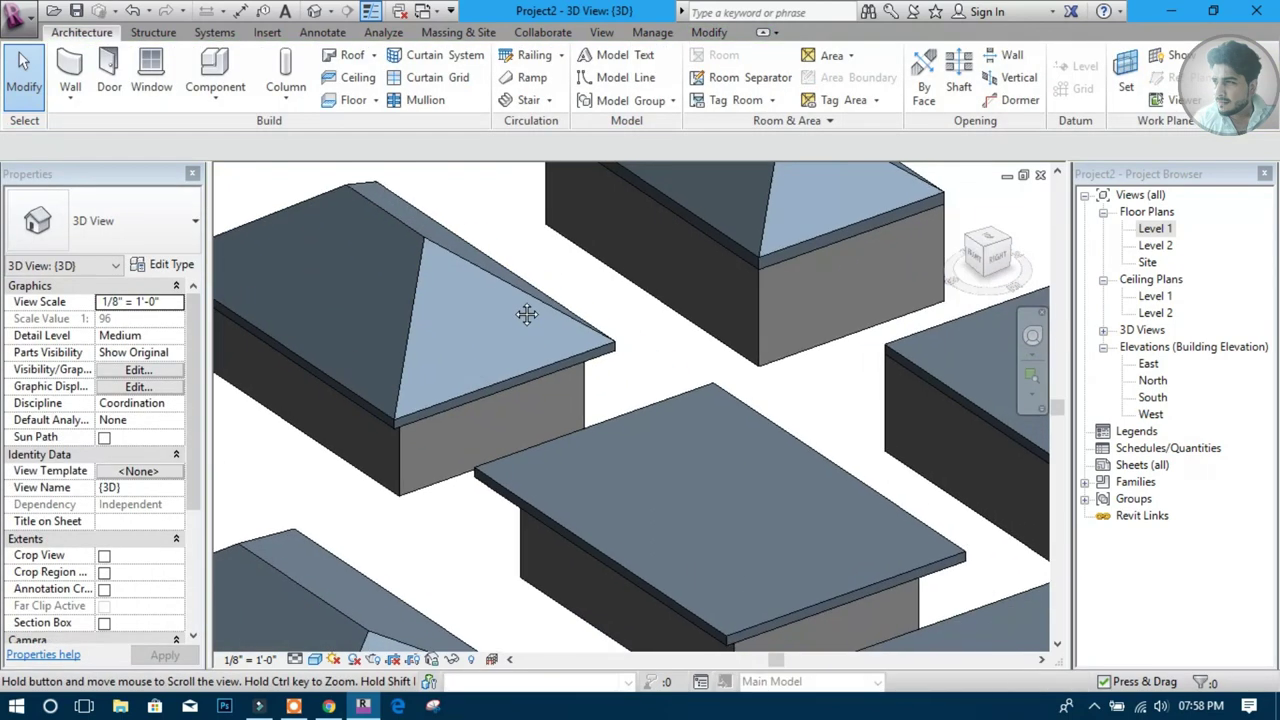
pyautogui.scroll(2, 728, 303)
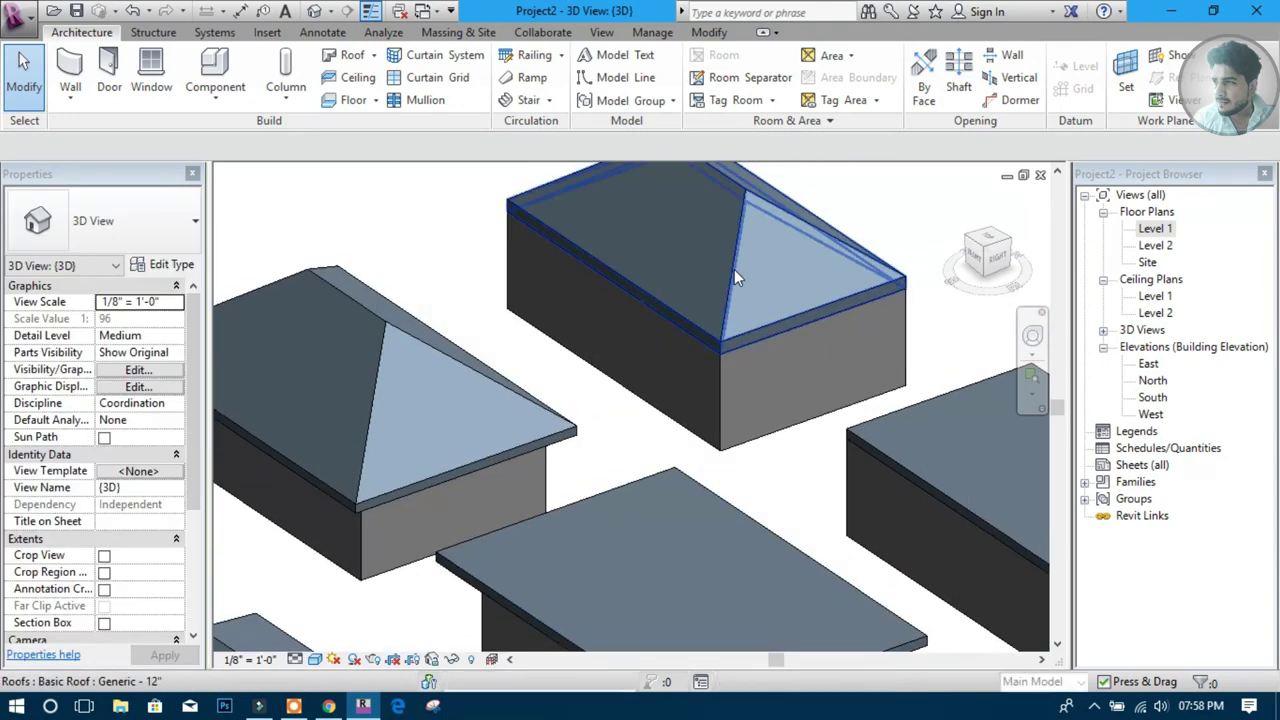
pyautogui.click(734, 269)
pyautogui.click(118, 228)
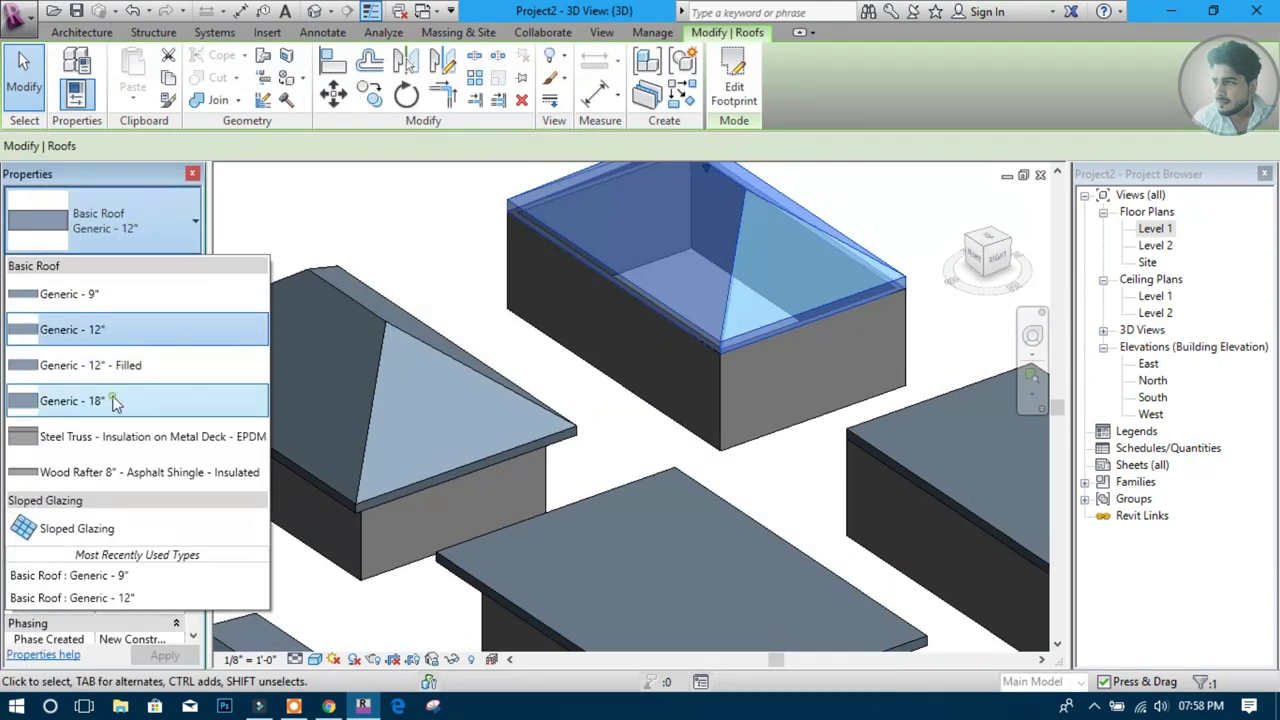
pyautogui.click(112, 398)
pyautogui.press('Escape')
# Change the gable roof to Steel Truss - Insulation on Metal Deck - EPDM
pyautogui.scroll(-1, 729, 444)
pyautogui.scroll(-2, 729, 444)
pyautogui.scroll(2, 542, 402)
pyautogui.scroll(2, 555, 349)
pyautogui.click(556, 332)
pyautogui.click(118, 222)
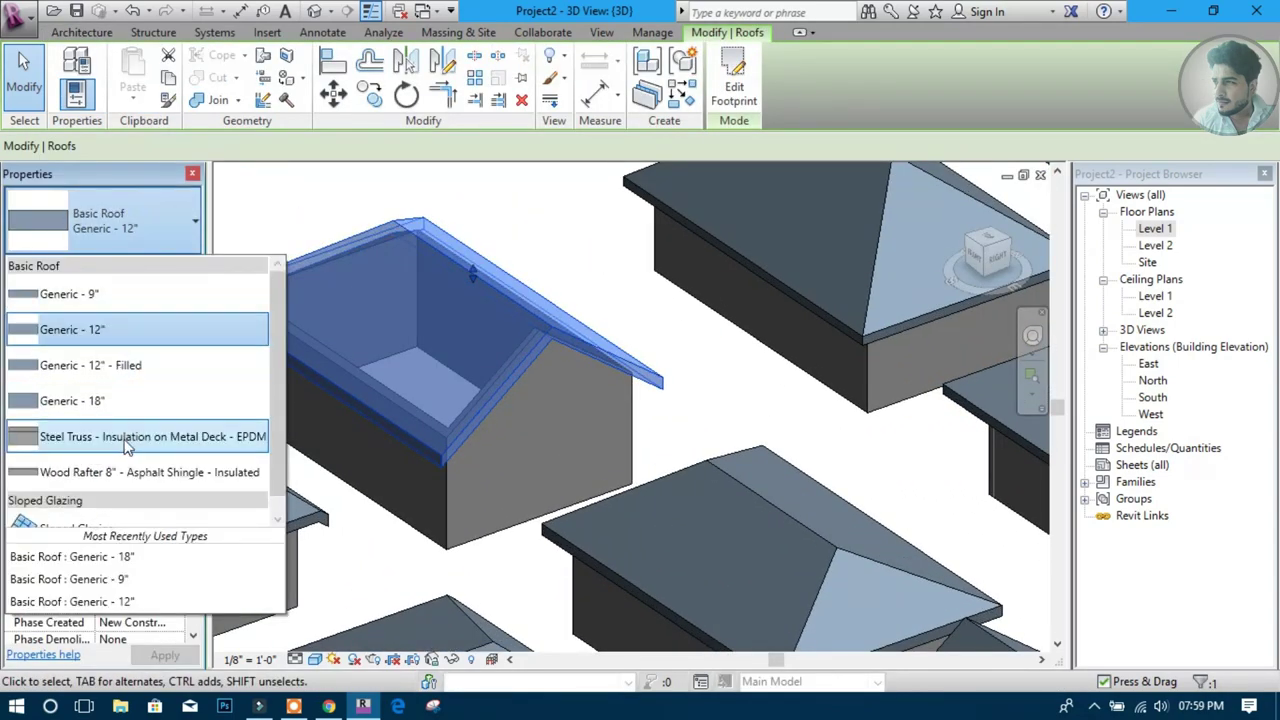
pyautogui.click(127, 437)
pyautogui.click(560, 320)
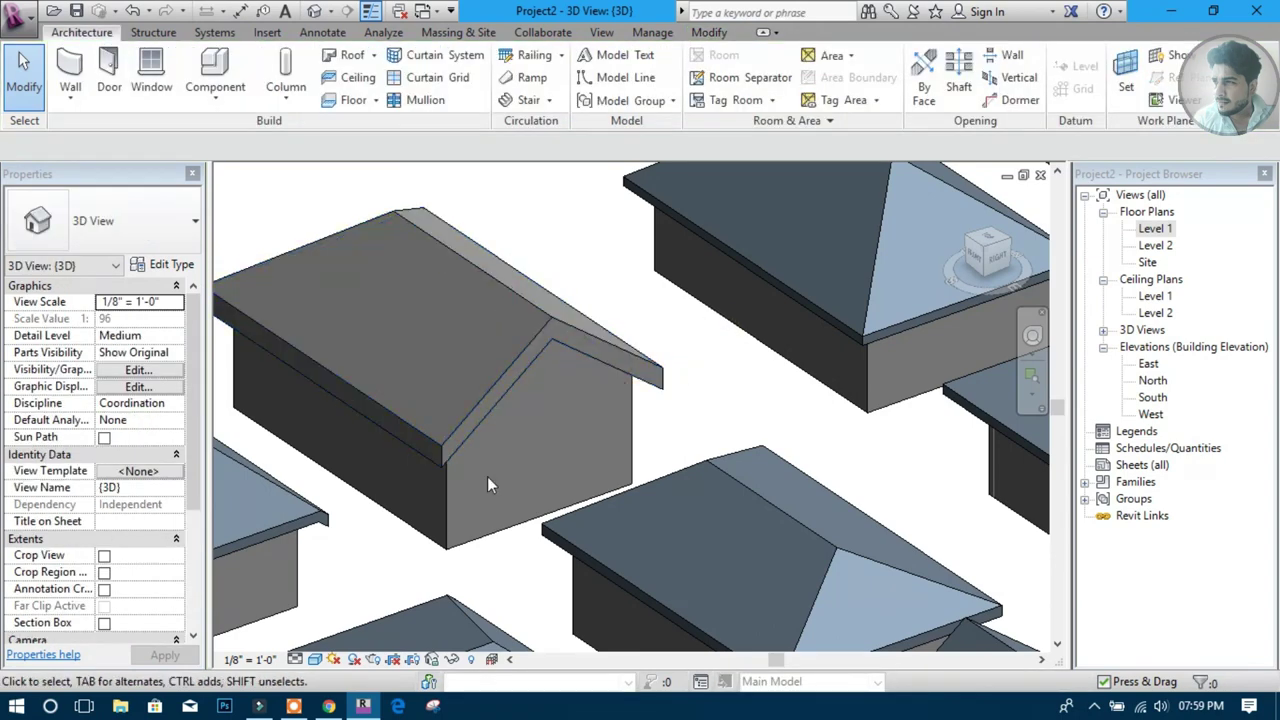
# Set the 3D view's detail level to Fine and try a different visual style
pyautogui.click(298, 652)
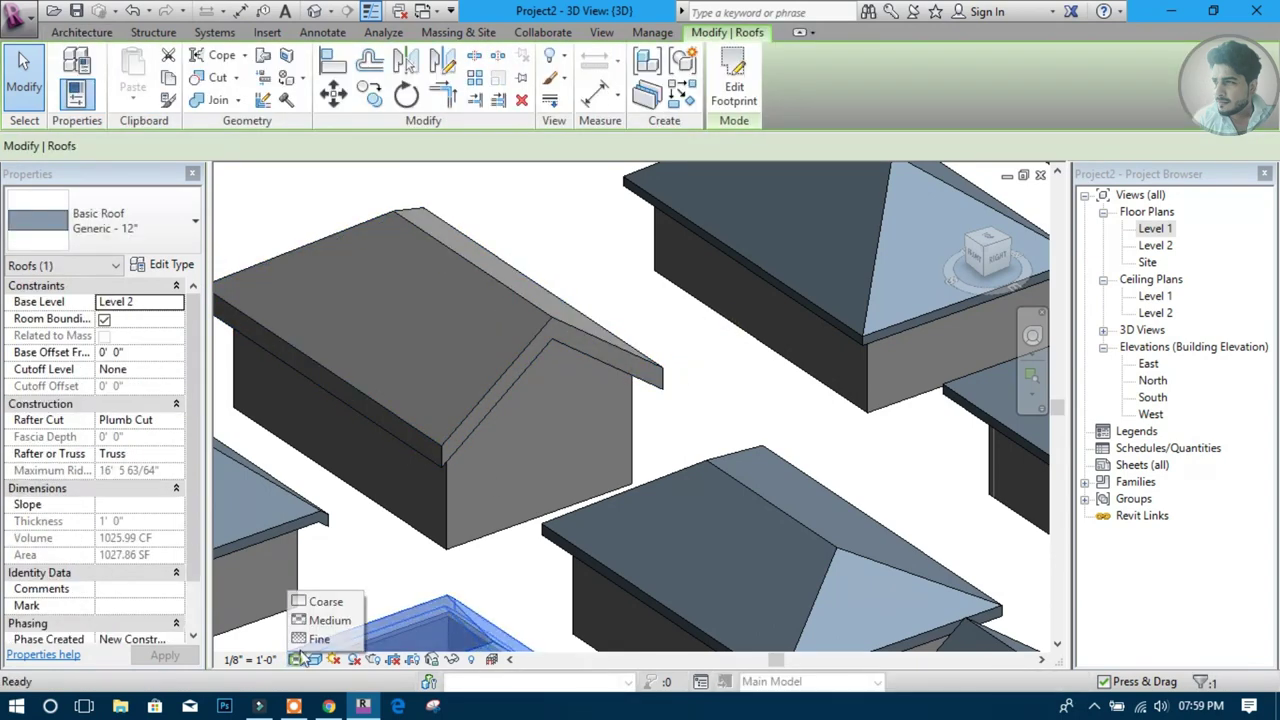
pyautogui.click(370, 601)
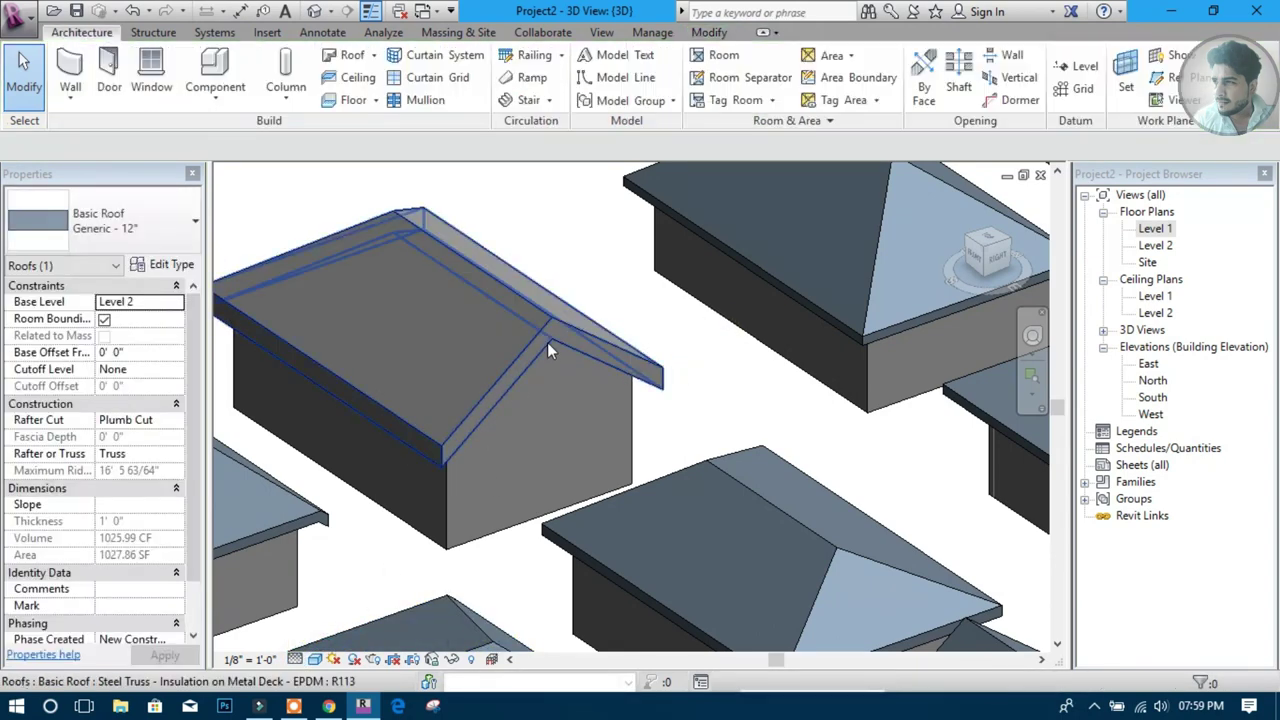
pyautogui.click(315, 660)
pyautogui.click(340, 626)
pyautogui.scroll(3, 506, 364)
pyautogui.moveTo(506, 364)
pyautogui.keyDown('shift'); pyautogui.mouseDown(button='middle')
pyautogui.moveTo(580, 414)
pyautogui.moveTo(600, 449)
pyautogui.mouseUp(button='middle'); pyautogui.keyUp('shift')
pyautogui.scroll(-2, 709, 420)
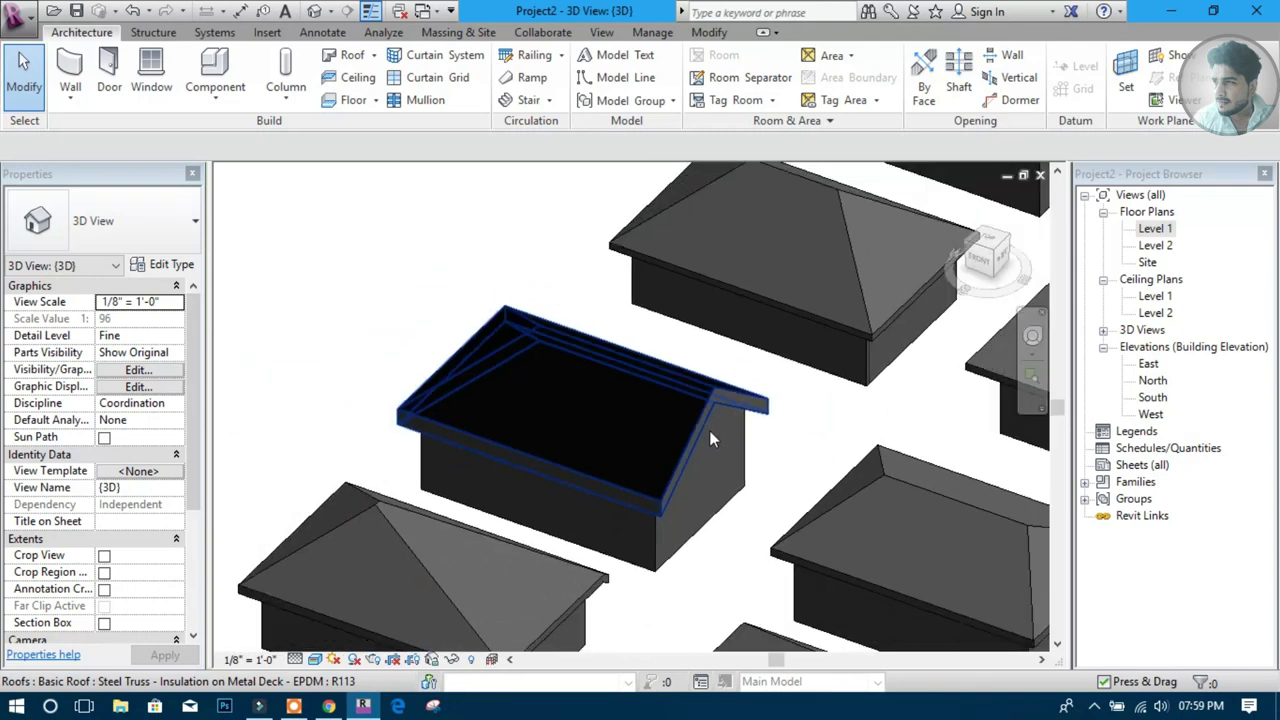
pyautogui.keyDown('shift'); pyautogui.moveTo(709, 437); pyautogui.dragTo(388, 645, button='middle'); pyautogui.keyUp('shift')
# Switch the view's visual style back to Shaded
pyautogui.click(315, 660)
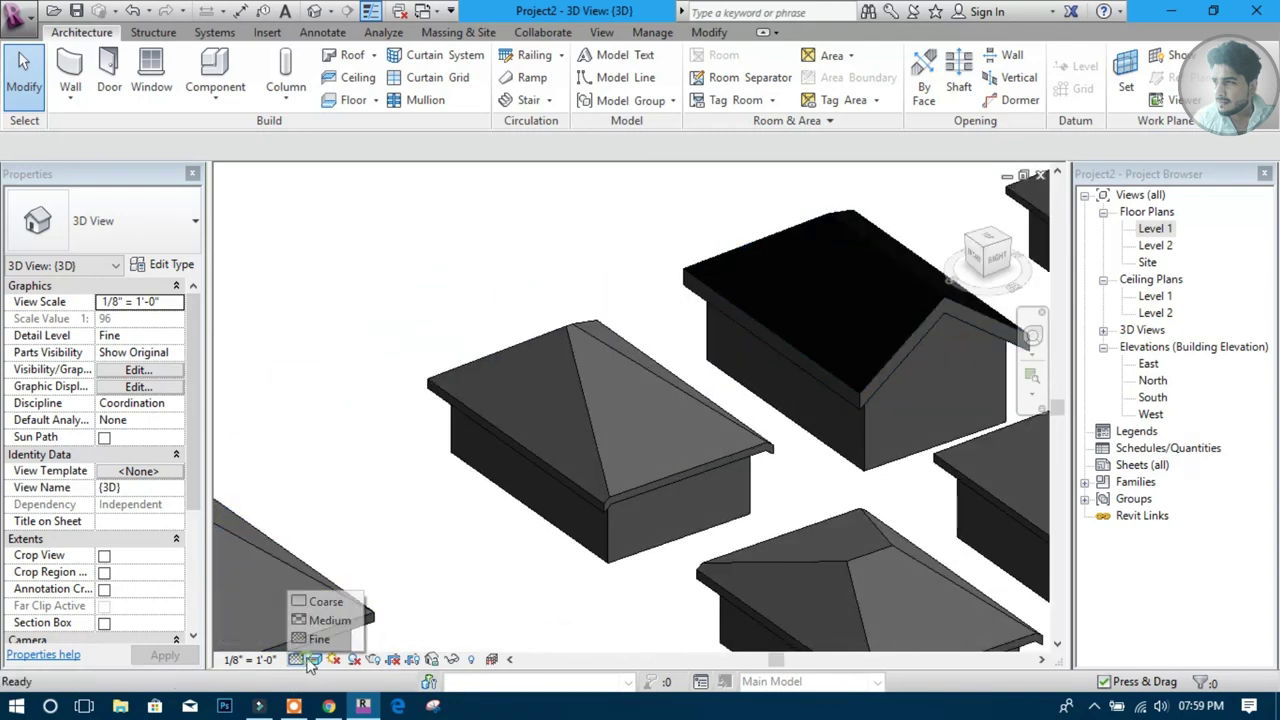
pyautogui.click(322, 666)
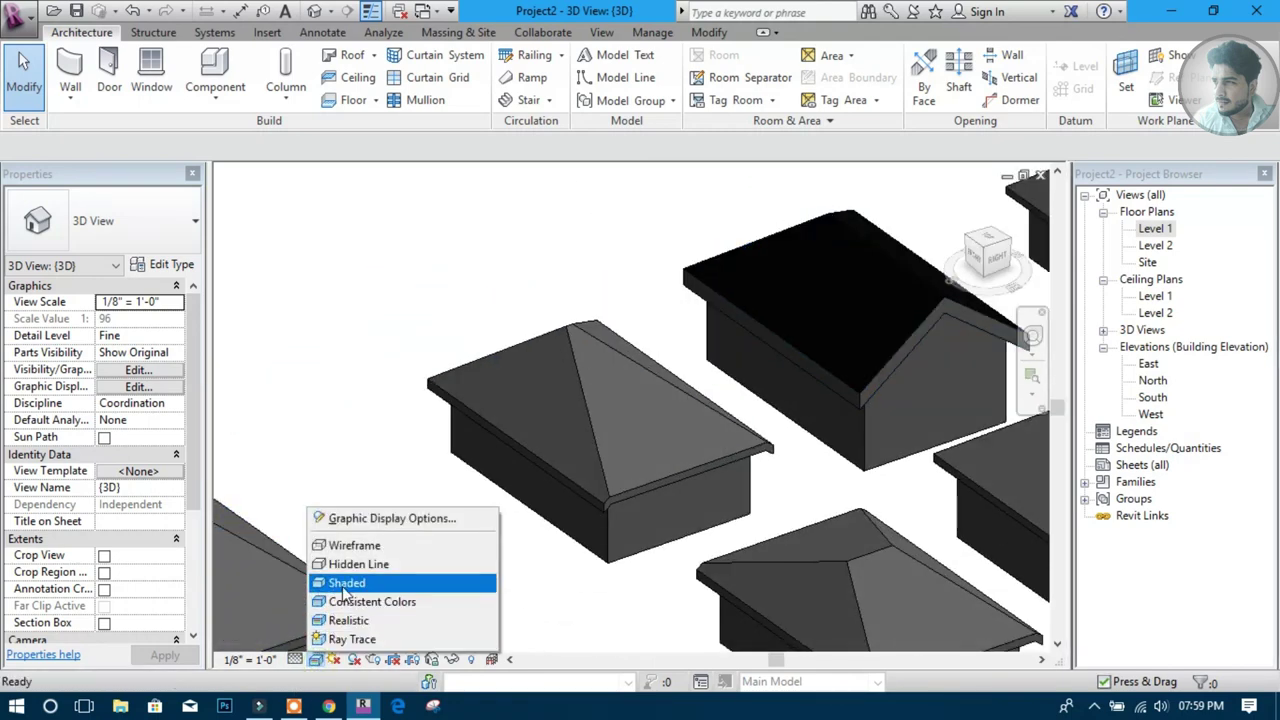
pyautogui.click(345, 583)
pyautogui.moveTo(829, 489); pyautogui.dragTo(546, 394, button='middle')
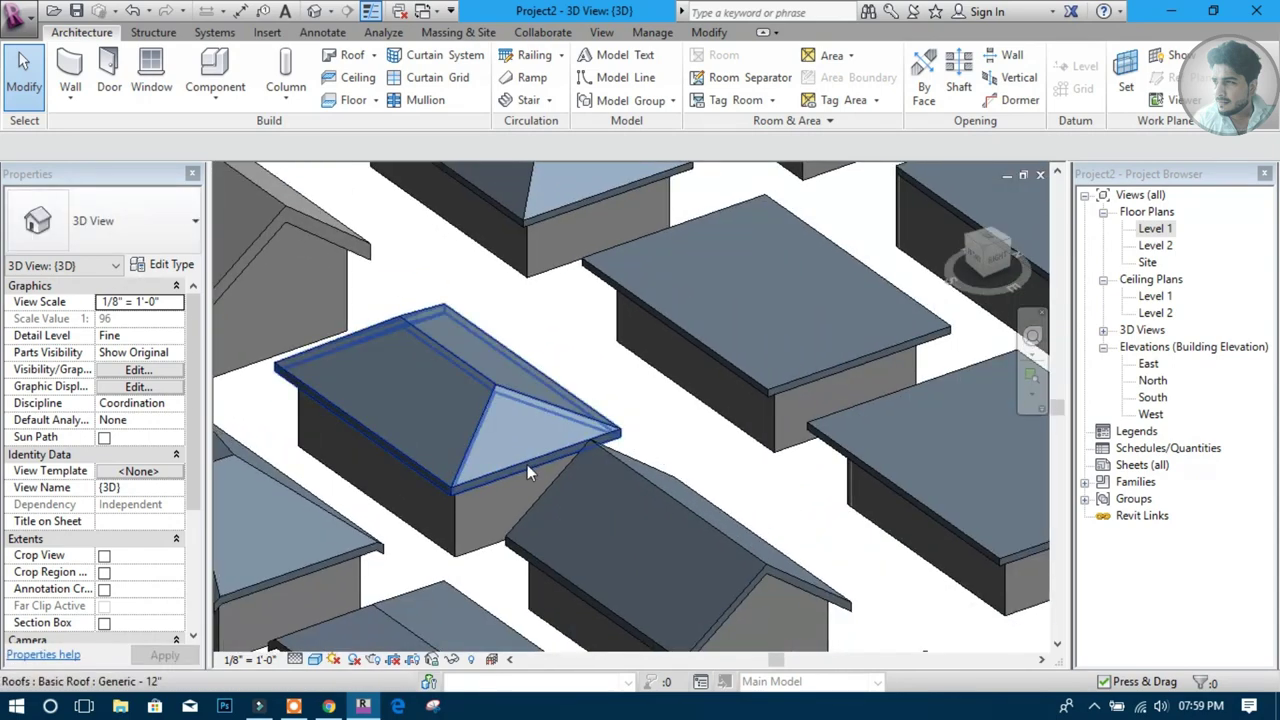
# Change a hip roof to the wood-rafter asphalt-shingle roof type
pyautogui.click(527, 464)
pyautogui.click(130, 220)
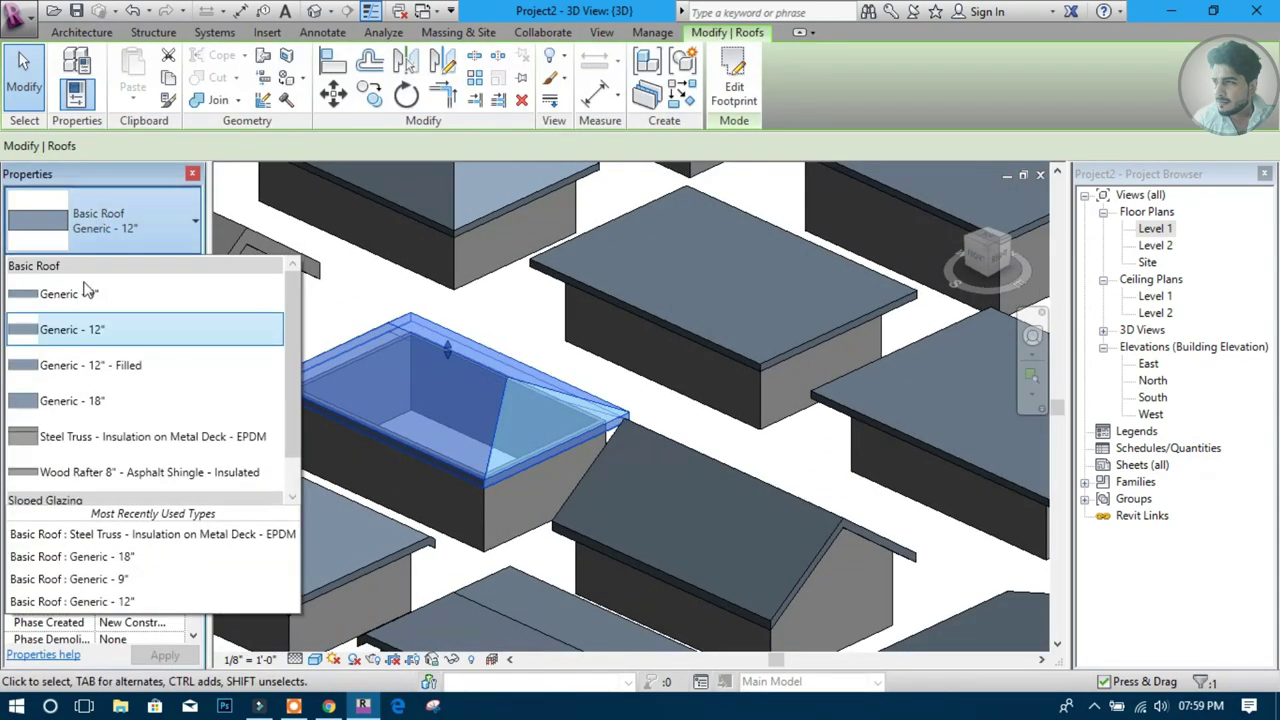
pyautogui.click(91, 471)
pyautogui.click(640, 420)
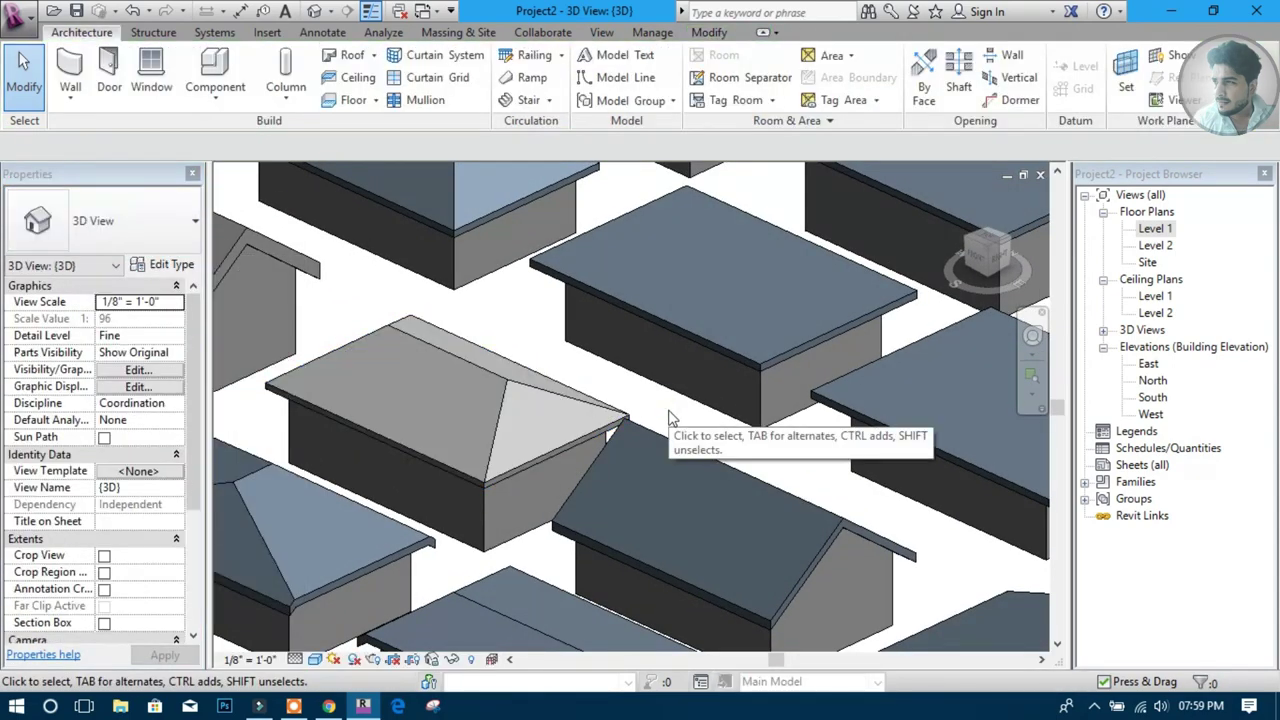
pyautogui.moveTo(650, 335); pyautogui.dragTo(363, 309, button='middle')
# Change the gable roof's type to Sloped Glazing to make it glass
pyautogui.click(519, 408)
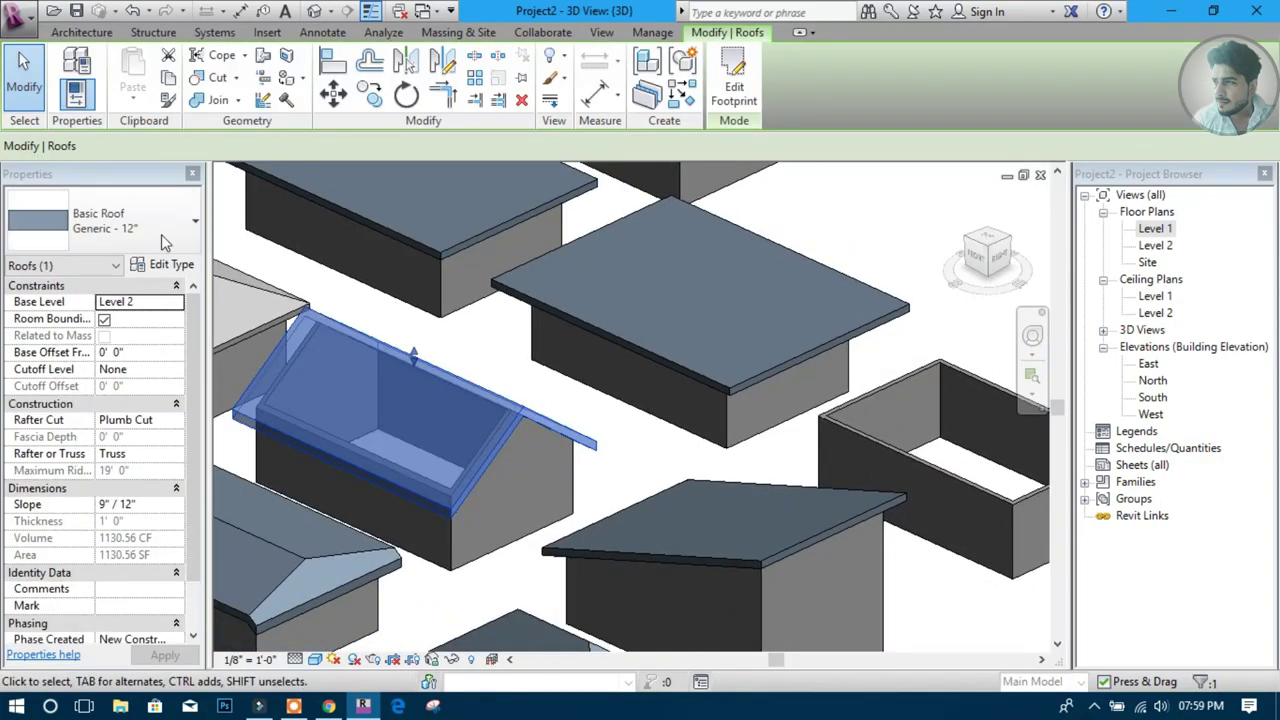
pyautogui.click(161, 234)
pyautogui.scroll(-1, 110, 474)
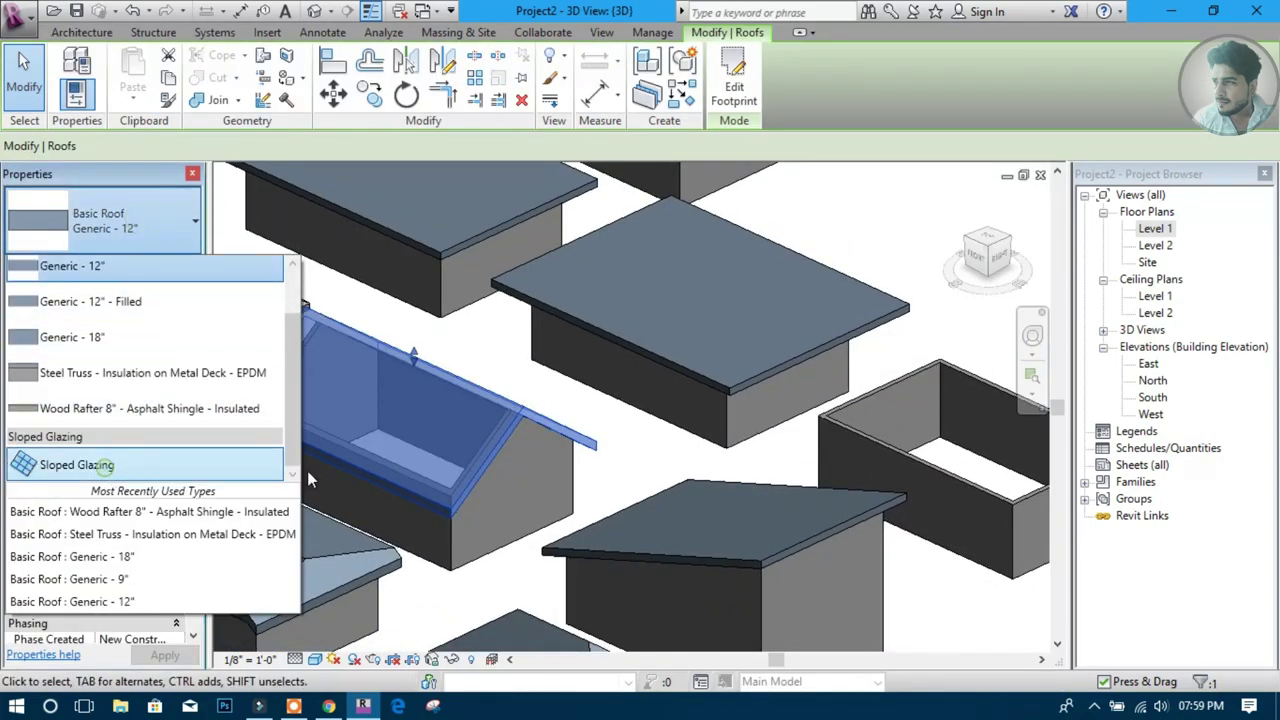
pyautogui.click(151, 465)
pyautogui.click(609, 449)
pyautogui.moveTo(543, 449)
pyautogui.keyDown('shift'); pyautogui.mouseDown(button='middle')
pyautogui.moveTo(536, 470)
pyautogui.moveTo(538, 440)
pyautogui.moveTo(569, 417)
pyautogui.mouseUp(button='middle'); pyautogui.keyUp('shift')
pyautogui.scroll(2, 538, 422)
pyautogui.scroll(2, 580, 445)
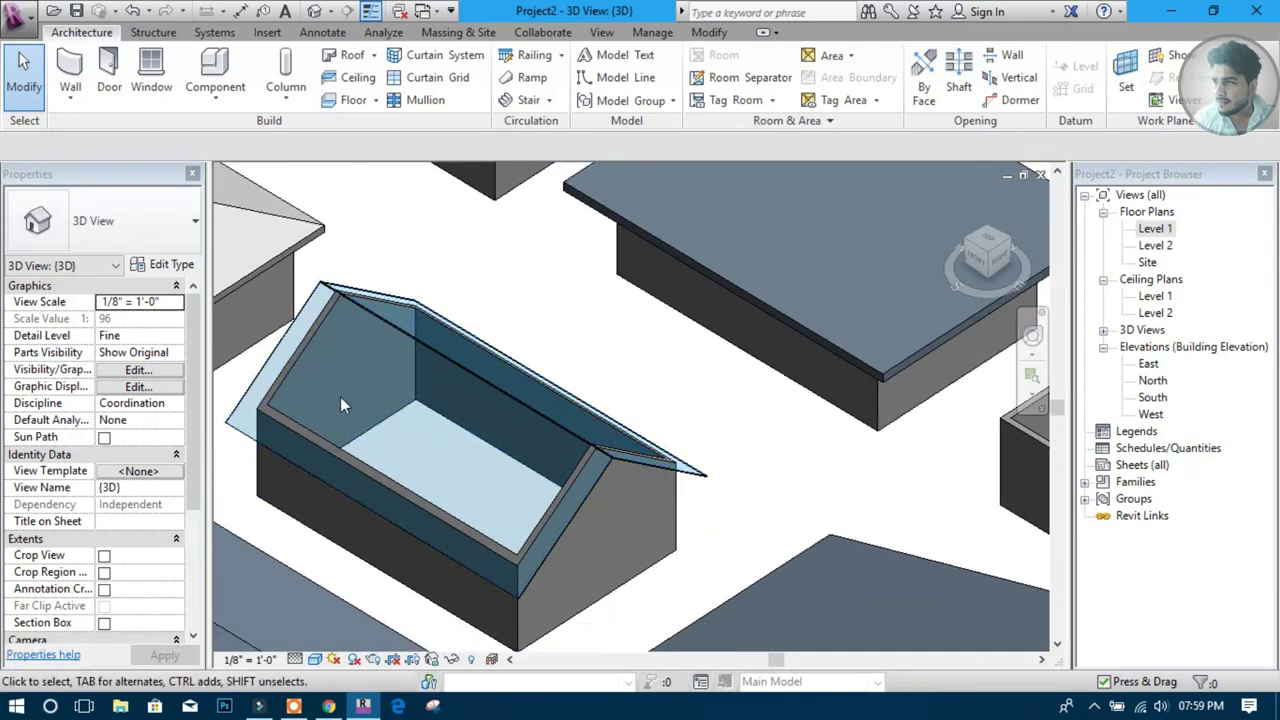
pyautogui.scroll(1, 340, 396)
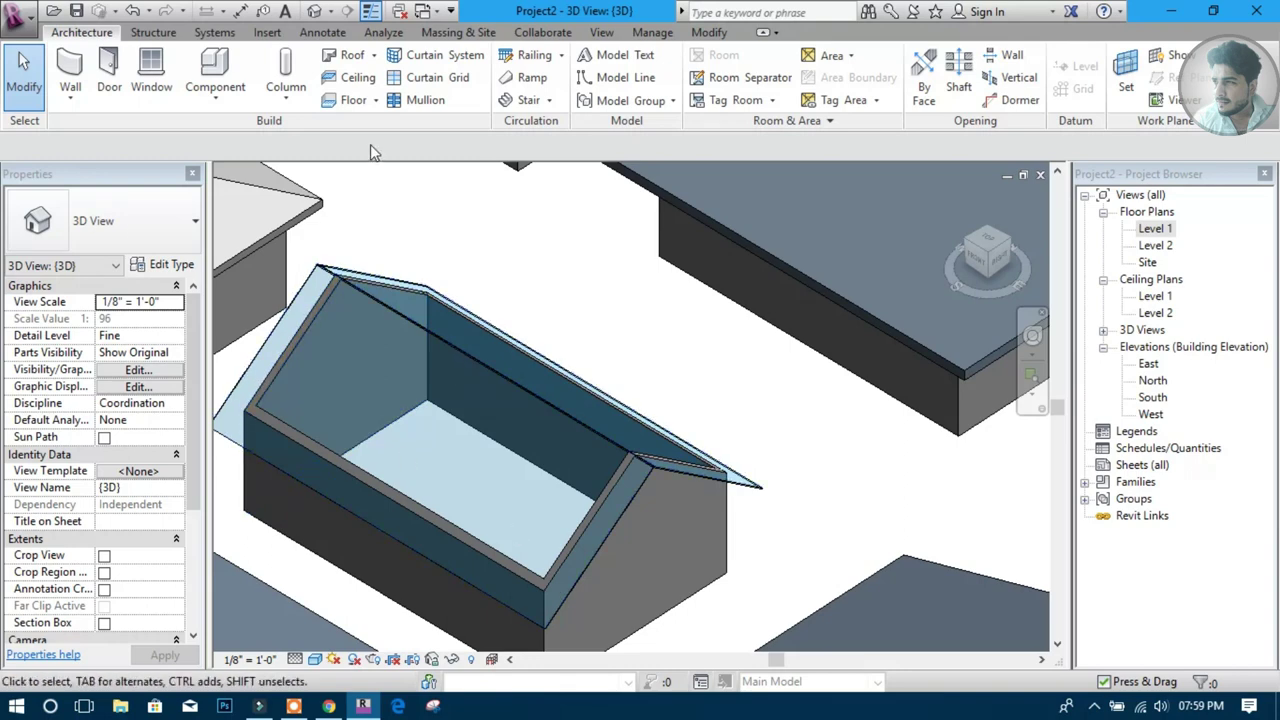
pyautogui.moveTo(415, 283); pyautogui.dragTo(428, 285, button='middle')
pyautogui.click(436, 84)
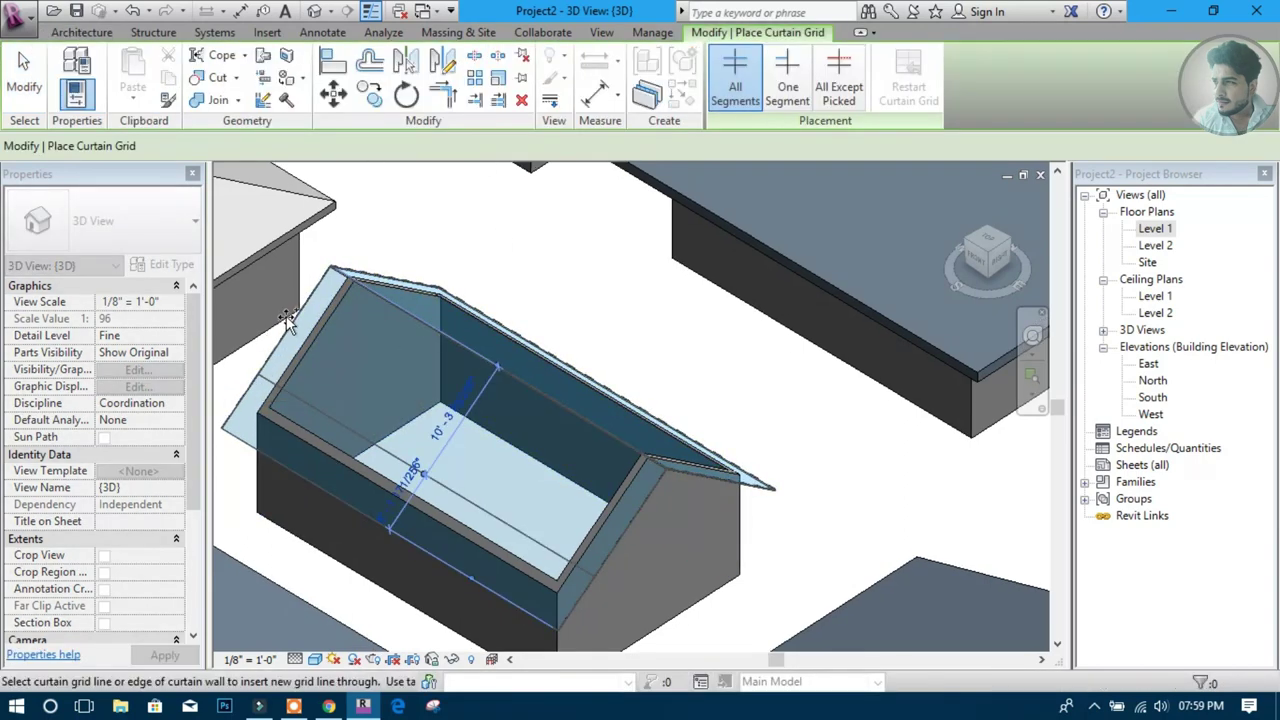
# Divide both slopes of the glazed roof with curtain grid lines, including panel midpoints
pyautogui.moveTo(440, 430)
pyautogui.keyDown('shift'); pyautogui.mouseDown(button='middle')
pyautogui.moveTo(418, 438)
pyautogui.moveTo(500, 268)
pyautogui.mouseUp(button='middle'); pyautogui.keyUp('shift')
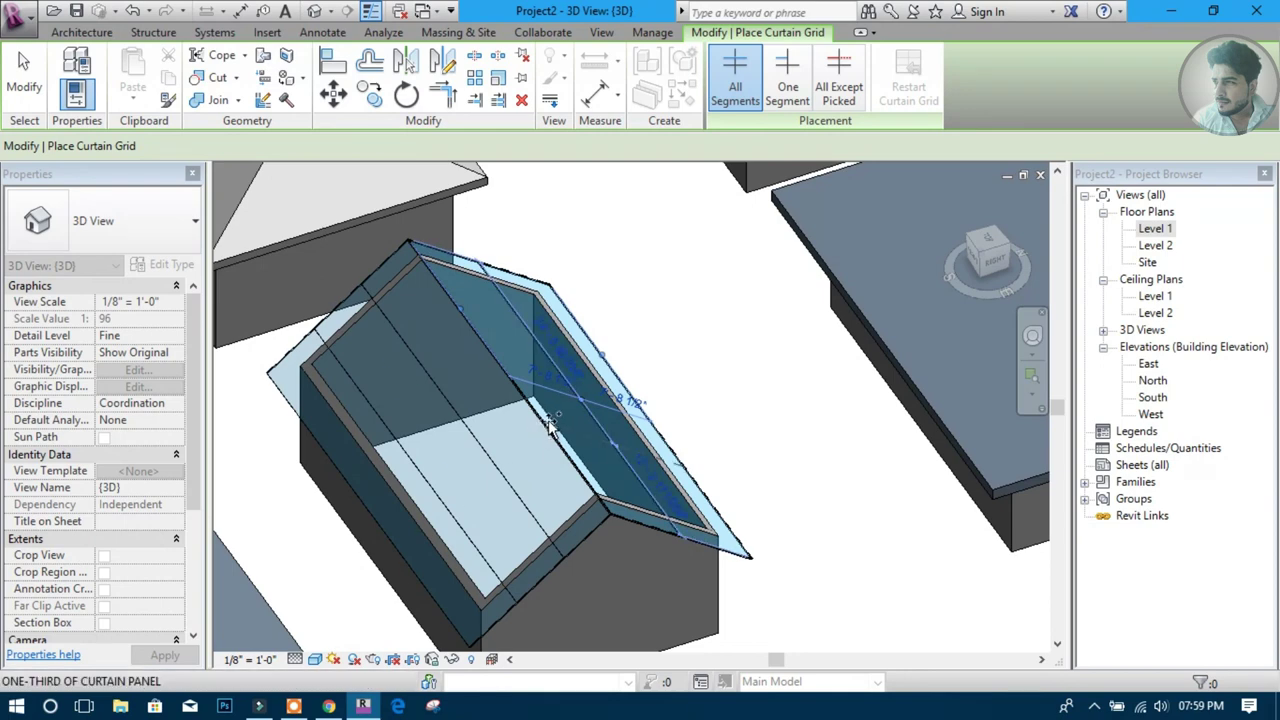
pyautogui.click(455, 310)
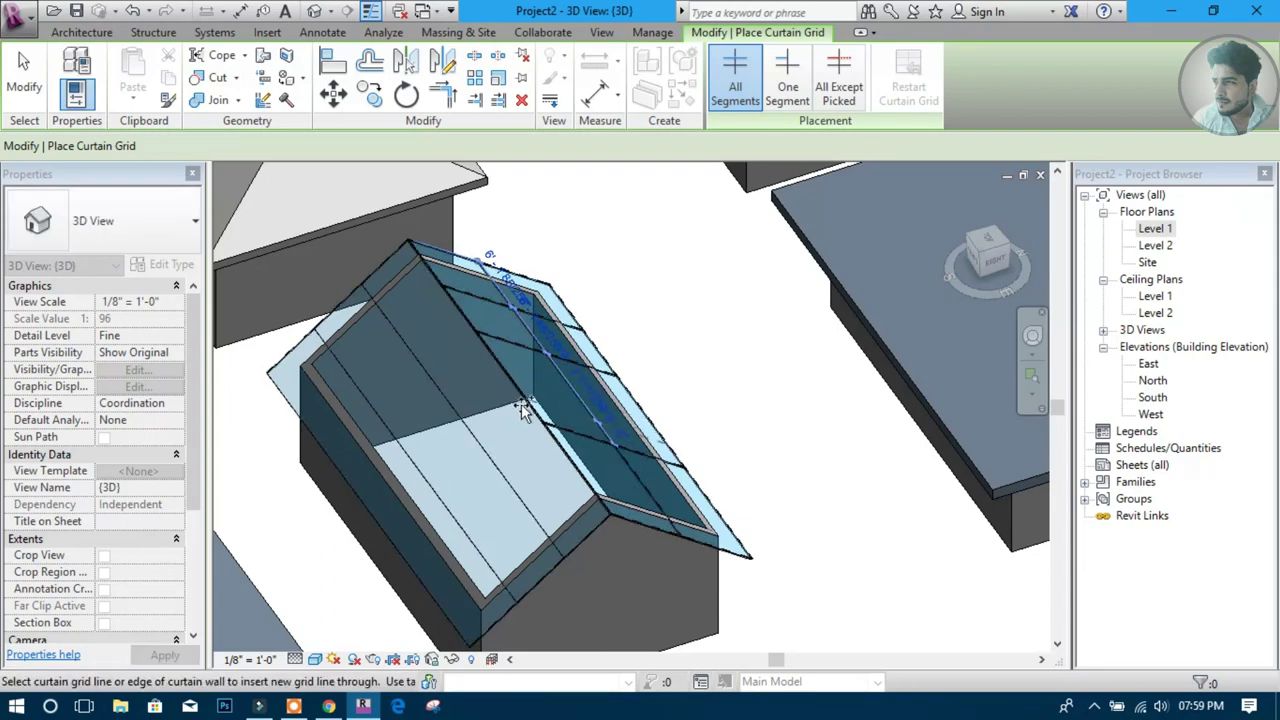
pyautogui.moveTo(521, 404)
pyautogui.keyDown('shift'); pyautogui.mouseDown(button='middle')
pyautogui.moveTo(810, 462)
pyautogui.moveTo(637, 487)
pyautogui.mouseUp(button='middle'); pyautogui.keyUp('shift')
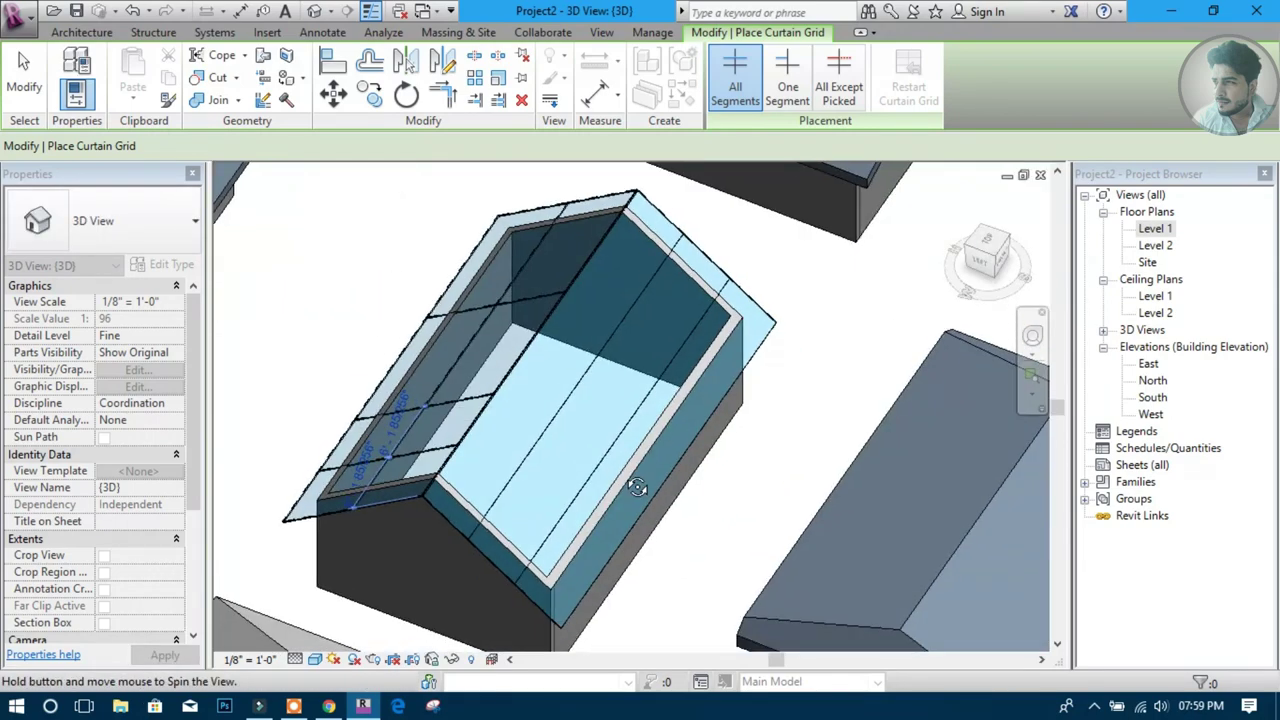
pyautogui.click(487, 425)
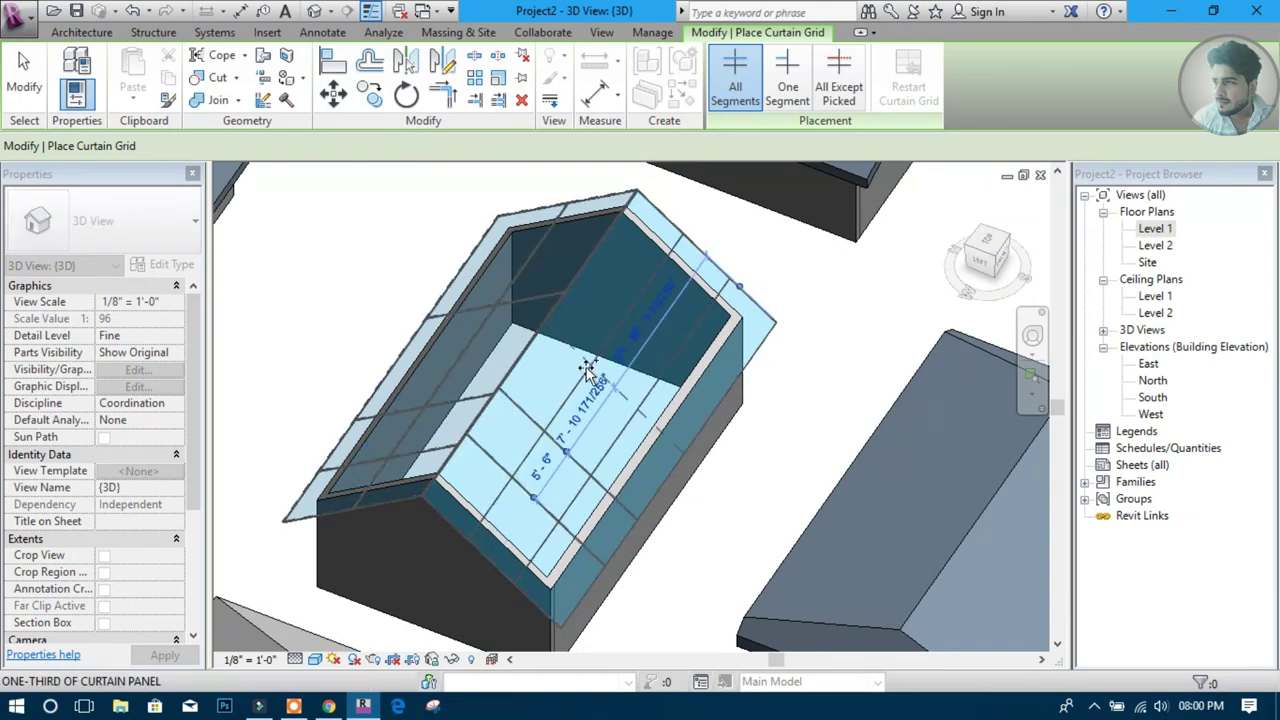
pyautogui.click(590, 415)
pyautogui.press('Escape')
pyautogui.press('Escape')
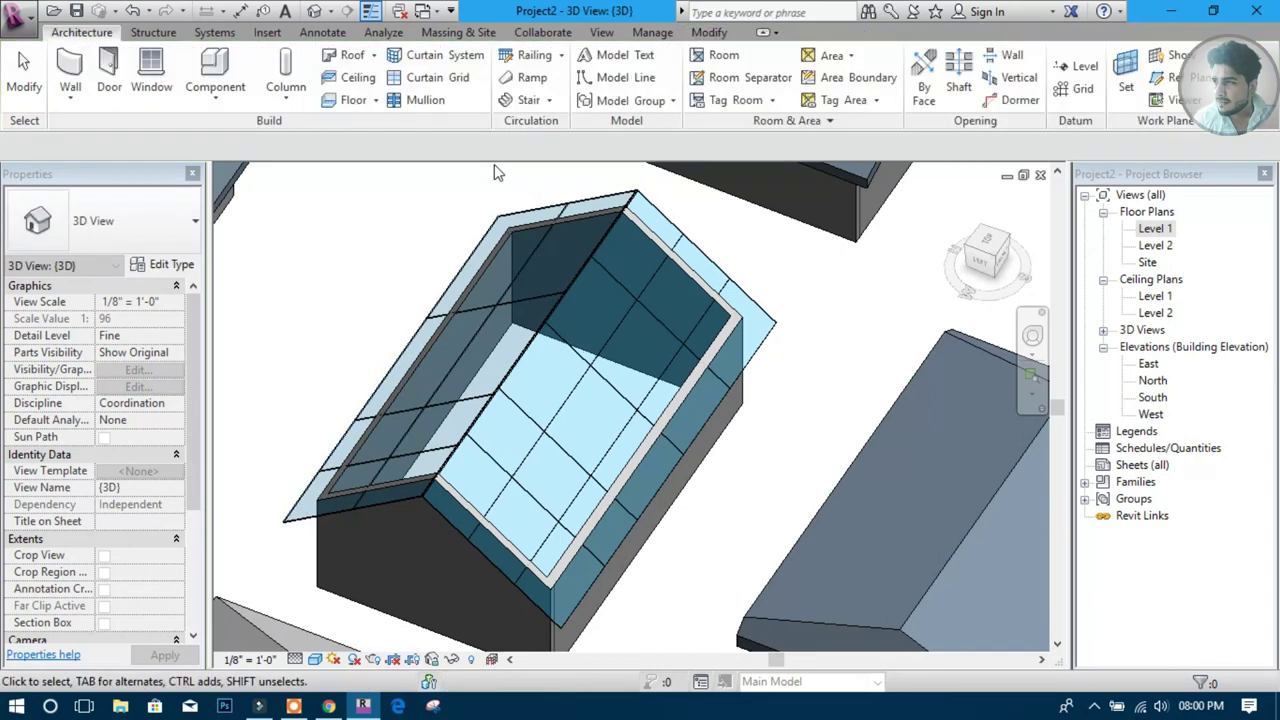
# Add 2.5" x 5" rectangular mullions on all the roof's grid lines
pyautogui.click(405, 97)
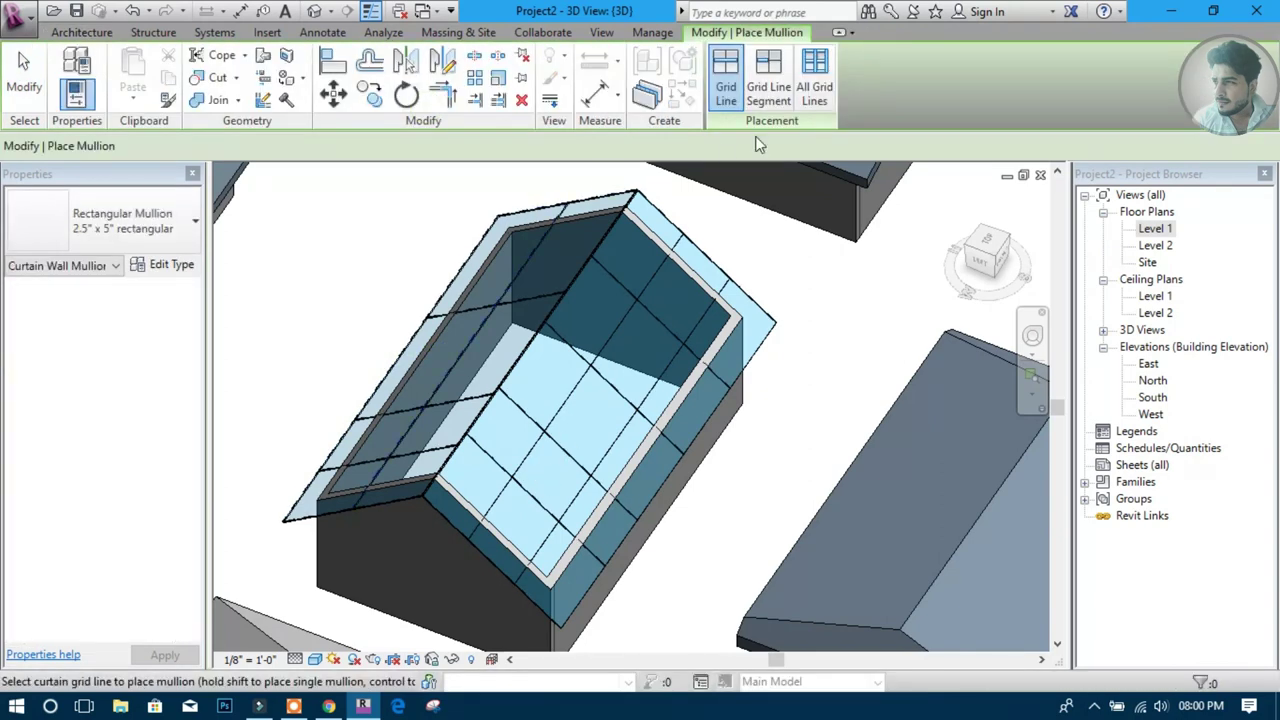
pyautogui.click(808, 100)
pyautogui.click(752, 390)
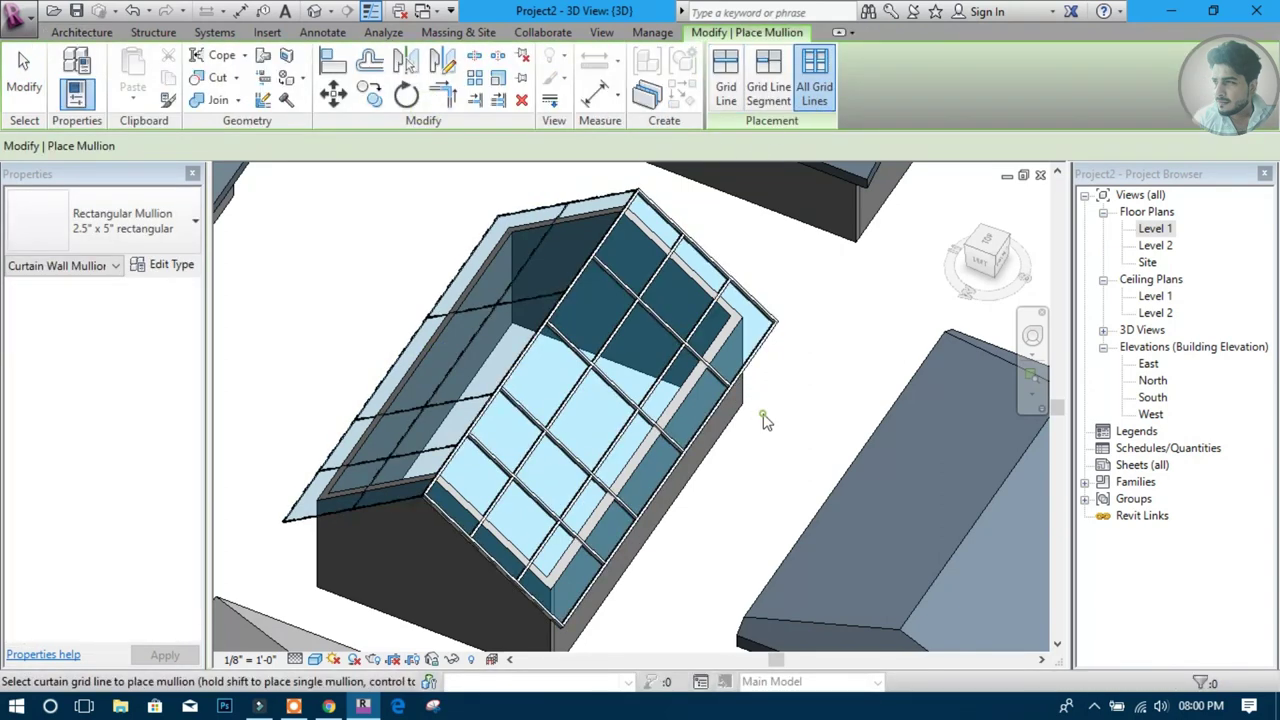
pyautogui.press('Escape')
pyautogui.press('Escape')
pyautogui.moveTo(671, 508)
pyautogui.keyDown('shift'); pyautogui.mouseDown(button='middle')
pyautogui.moveTo(641, 492)
pyautogui.moveTo(661, 505)
pyautogui.moveTo(620, 400)
pyautogui.moveTo(623, 306)
pyautogui.mouseUp(button='middle'); pyautogui.keyUp('shift')
pyautogui.scroll(-2, 623, 306)
pyautogui.moveTo(537, 346)
pyautogui.mouseDown(button='middle')
pyautogui.moveTo(437, 391)
pyautogui.moveTo(616, 366)
pyautogui.mouseUp(button='middle')
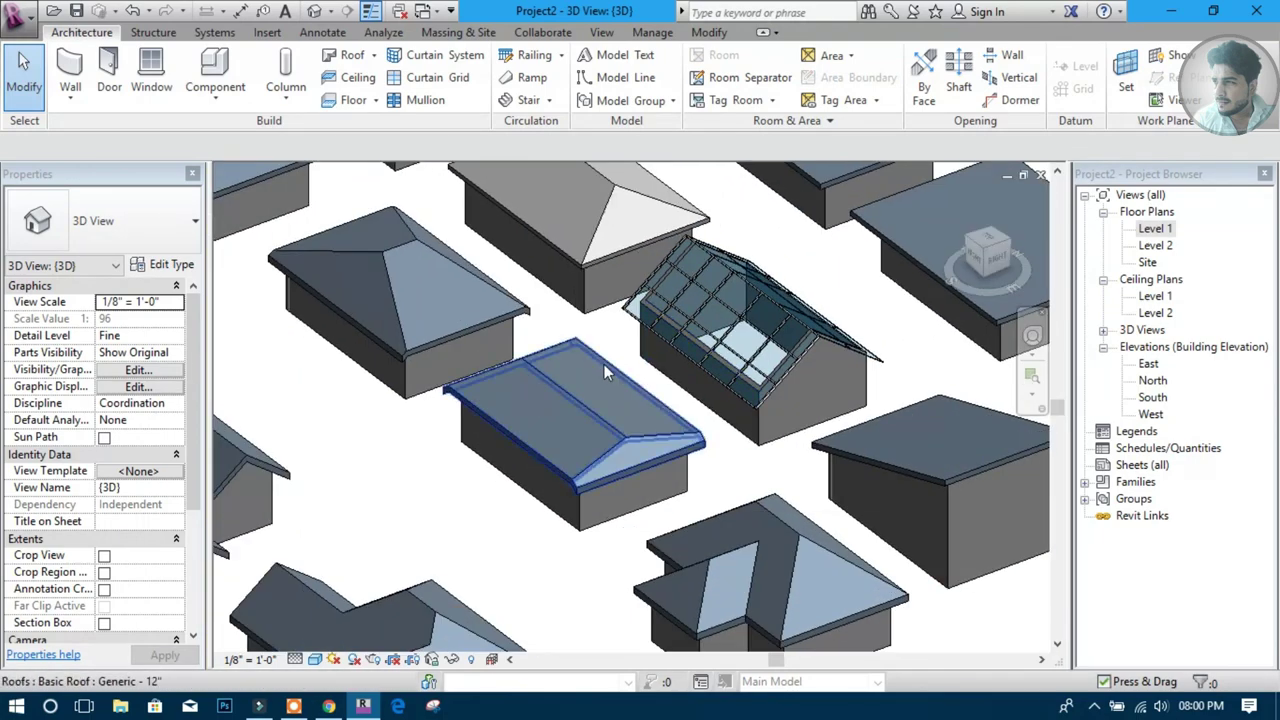
# Duplicate the hip roof's type as a new type named Generic - 3"
pyautogui.scroll(3, 623, 410)
pyautogui.click(524, 369)
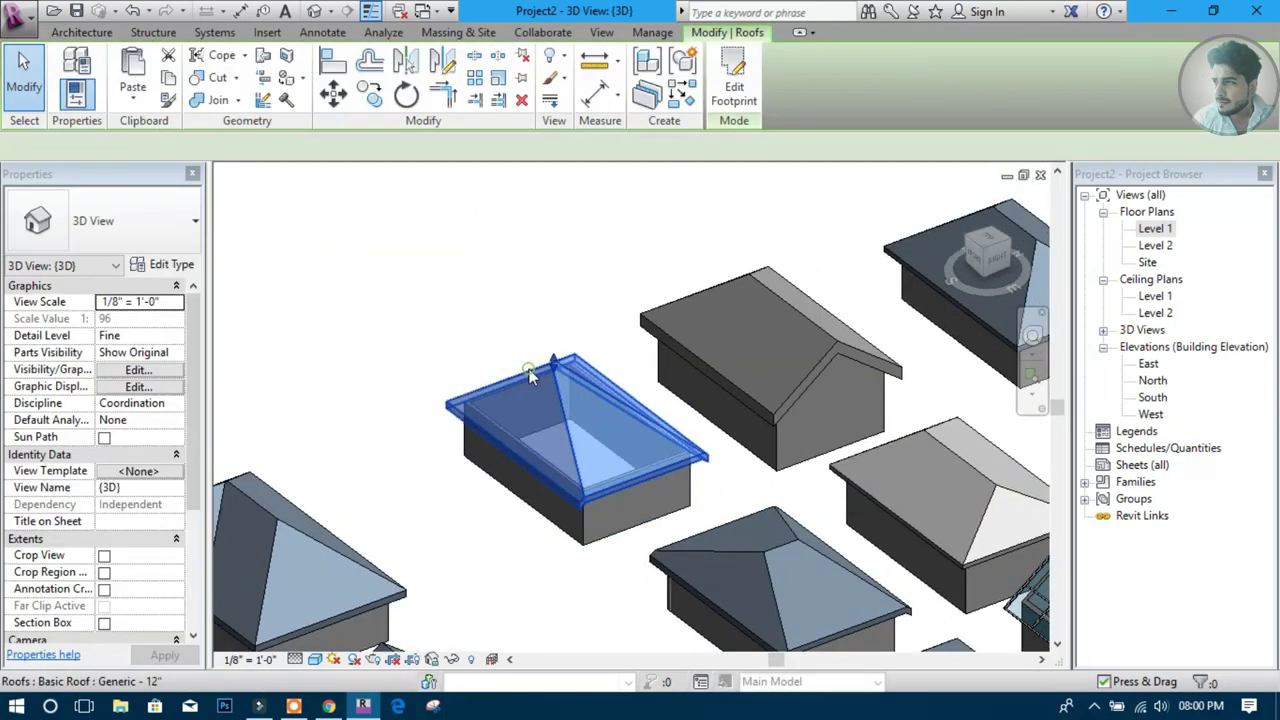
pyautogui.scroll(2, 633, 426)
pyautogui.scroll(2, 604, 400)
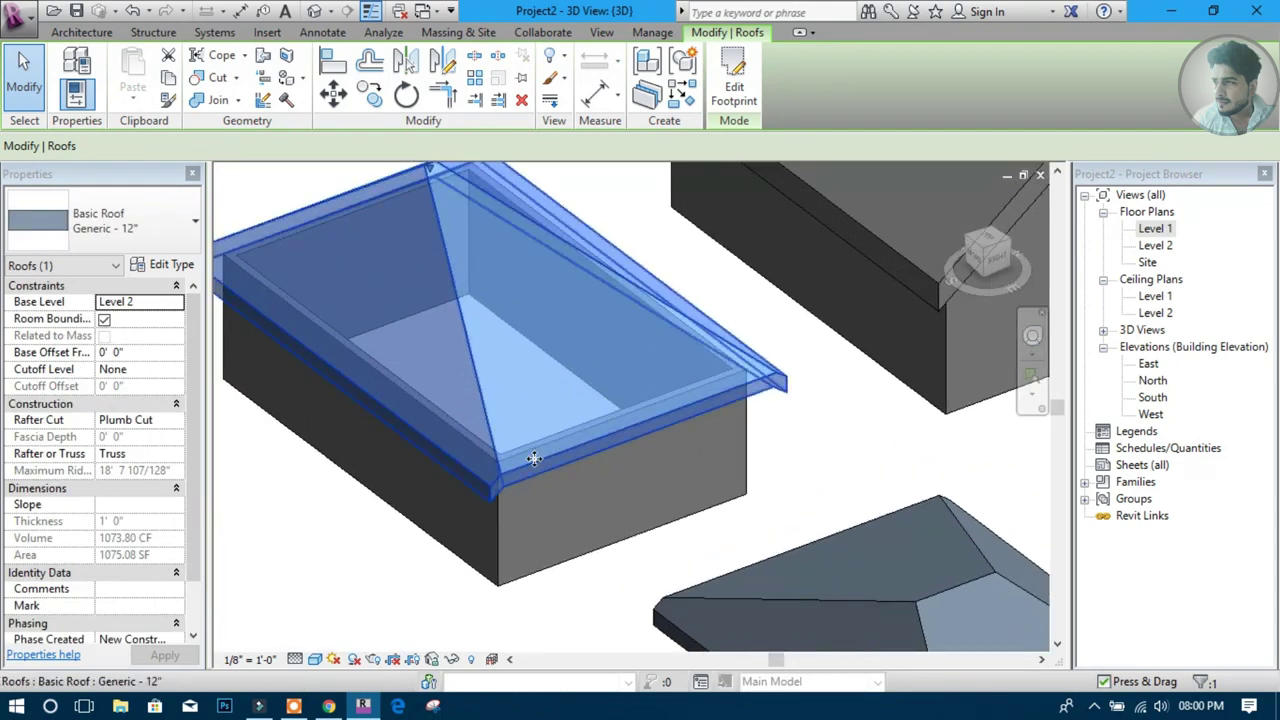
pyautogui.moveTo(504, 450); pyautogui.dragTo(577, 500, button='middle')
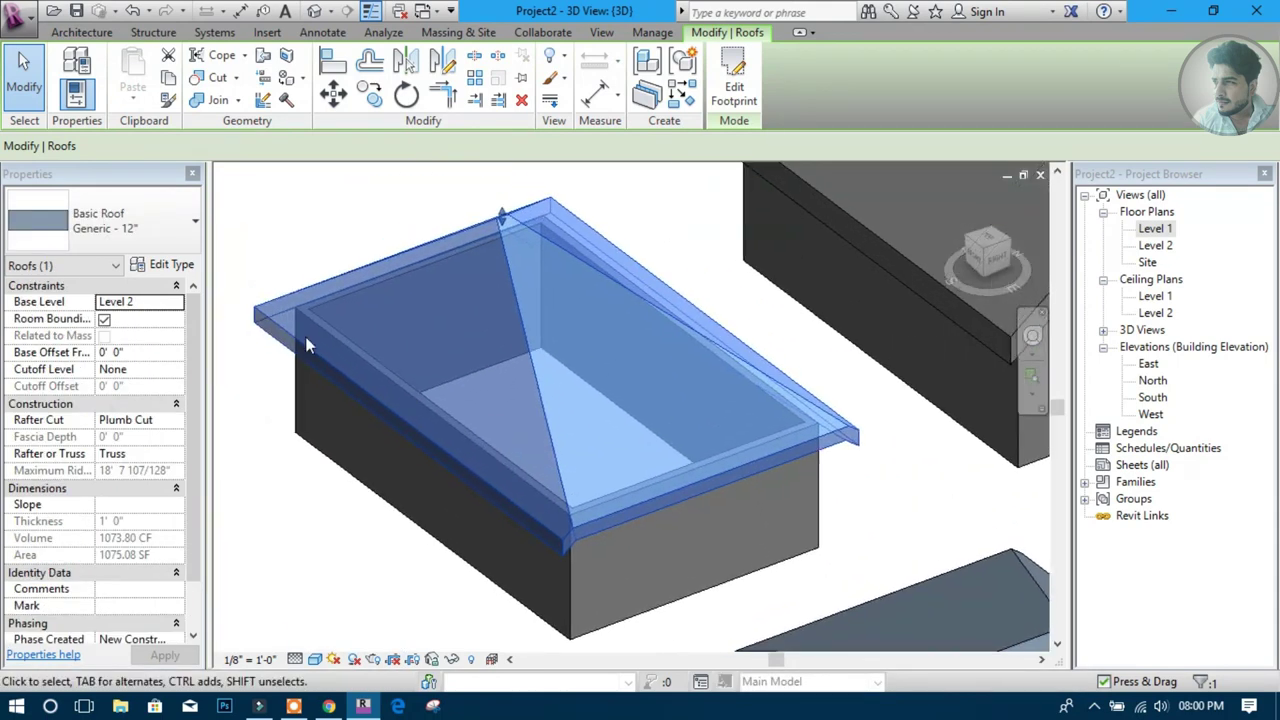
pyautogui.click(176, 266)
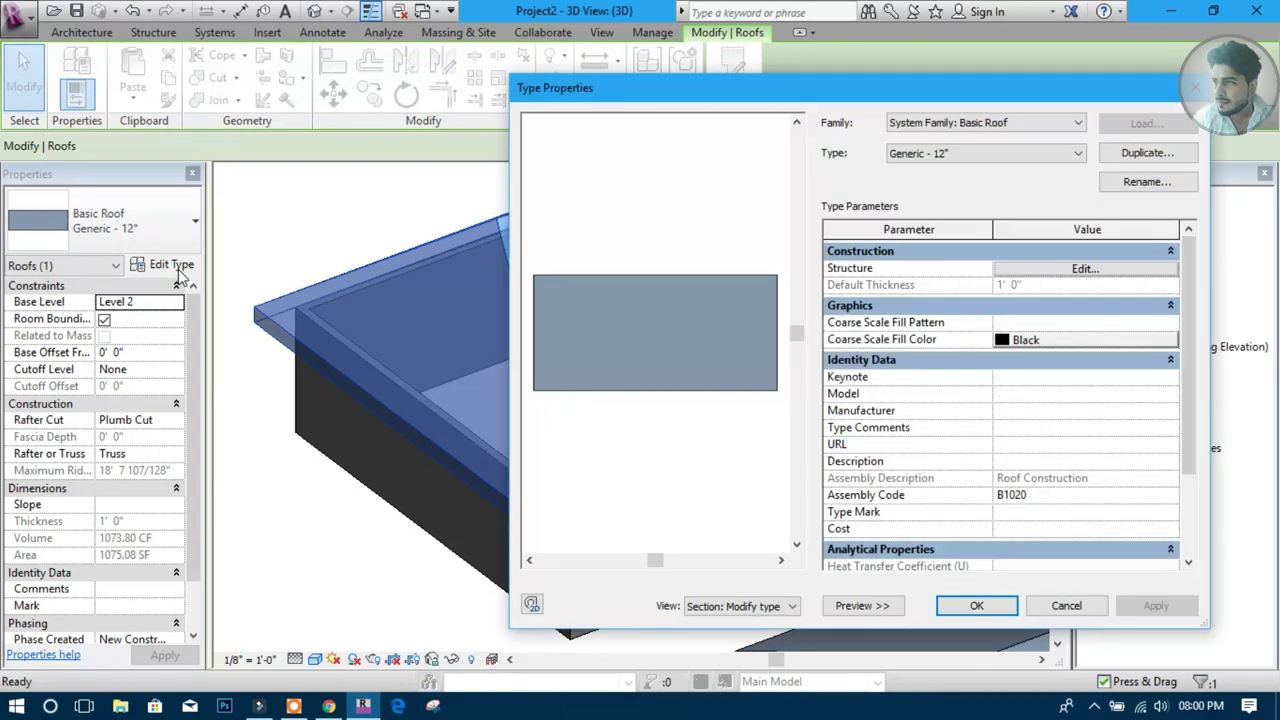
pyautogui.click(1148, 155)
pyautogui.write('Generic - 3"')
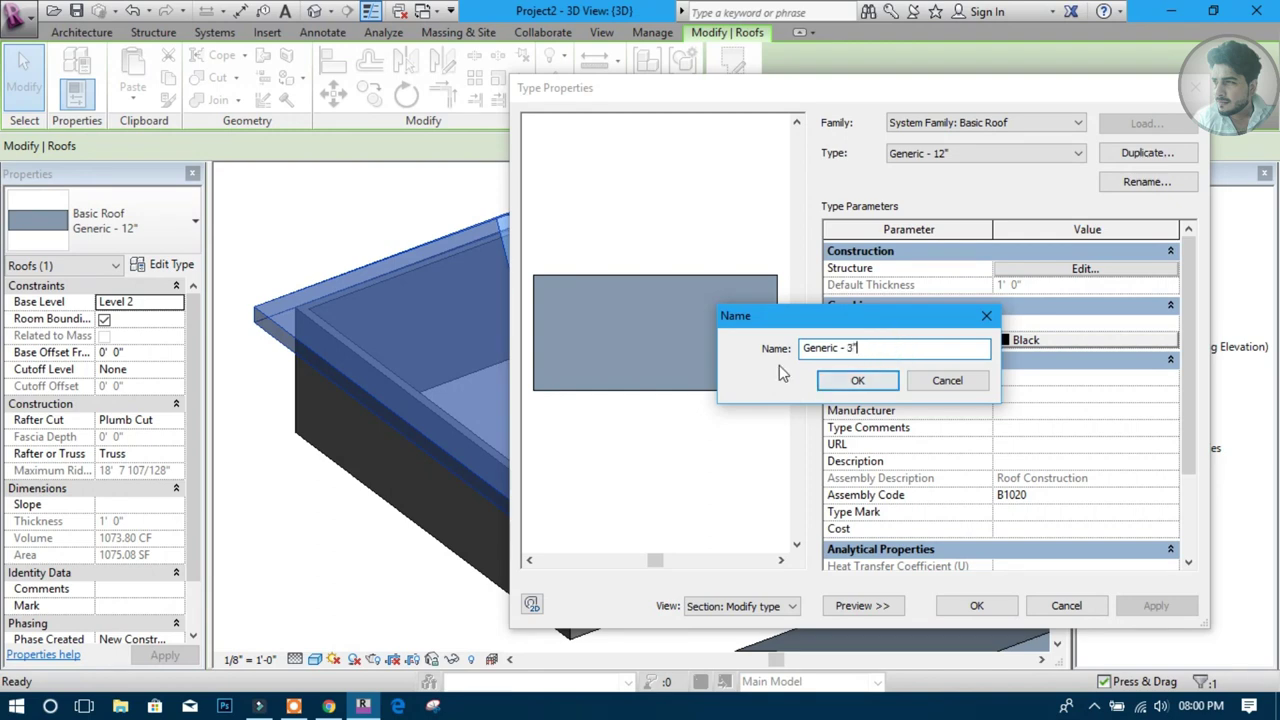
pyautogui.click(858, 384)
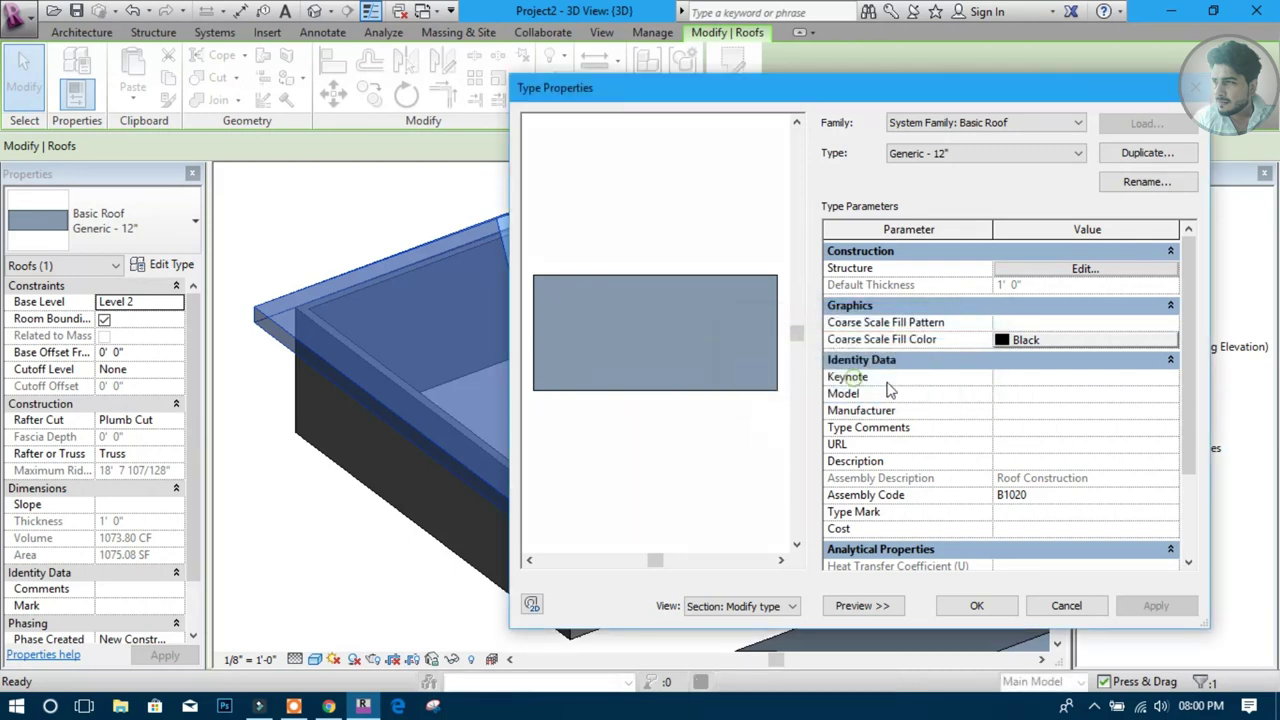
# Set the Generic - 3" structure layer to 3 inches thick and apply it
pyautogui.click(1035, 270)
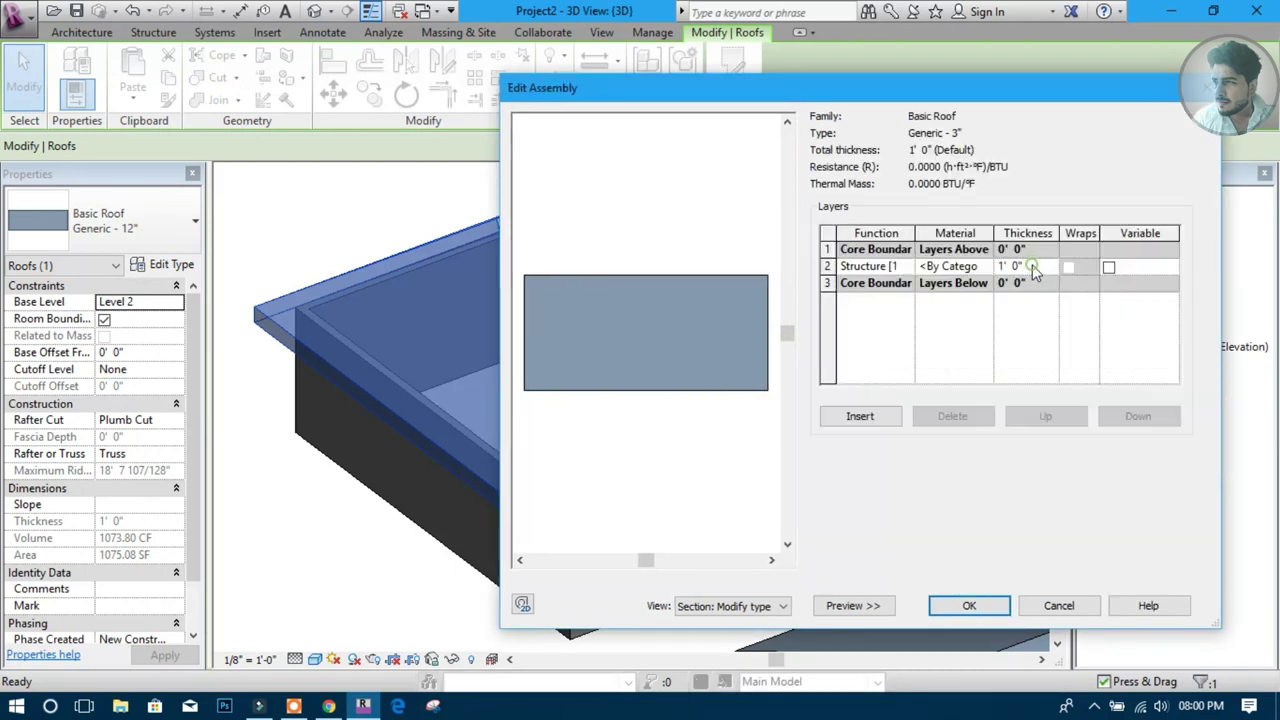
pyautogui.click(1032, 265)
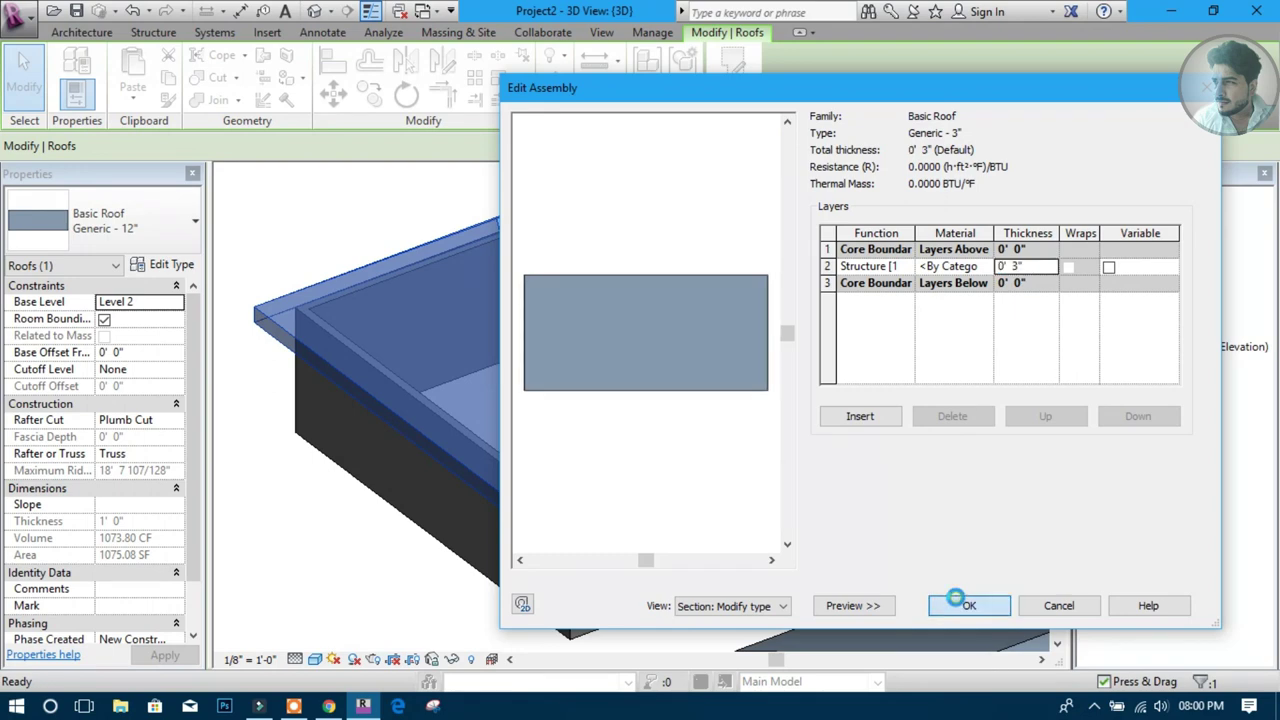
pyautogui.click(956, 597)
pyautogui.click(969, 684)
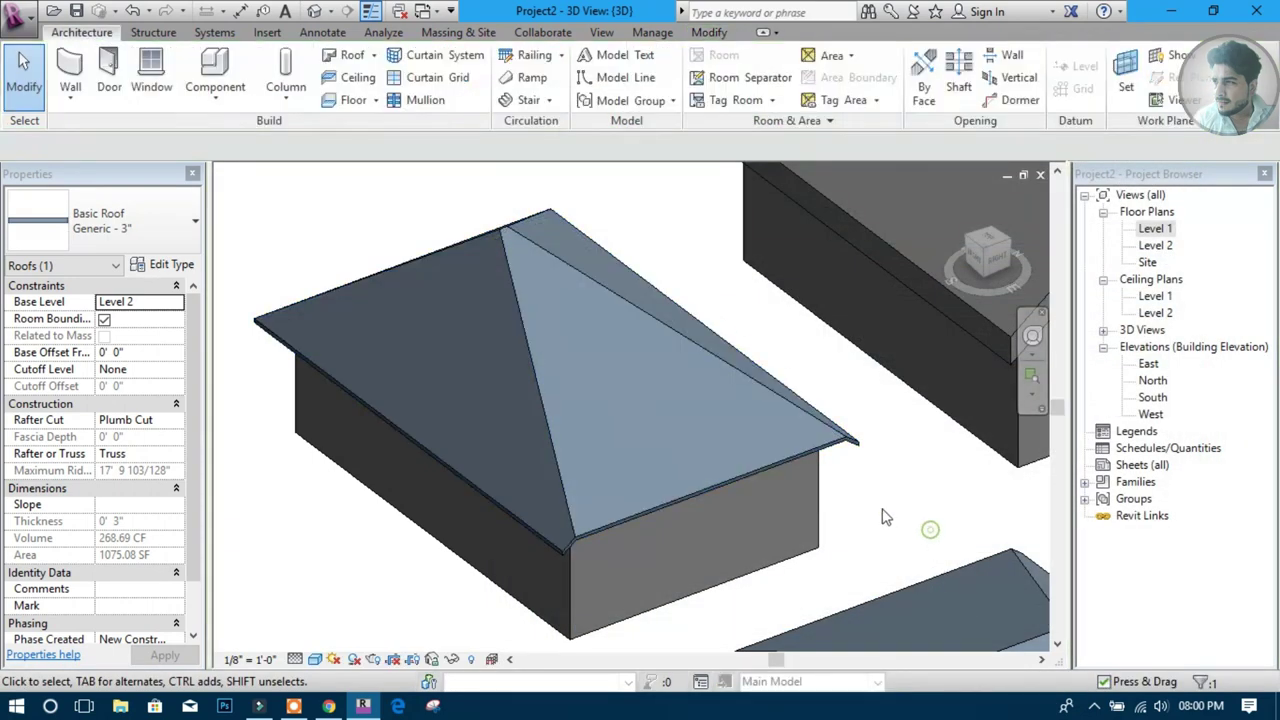
pyautogui.click(883, 516)
pyautogui.click(332, 286)
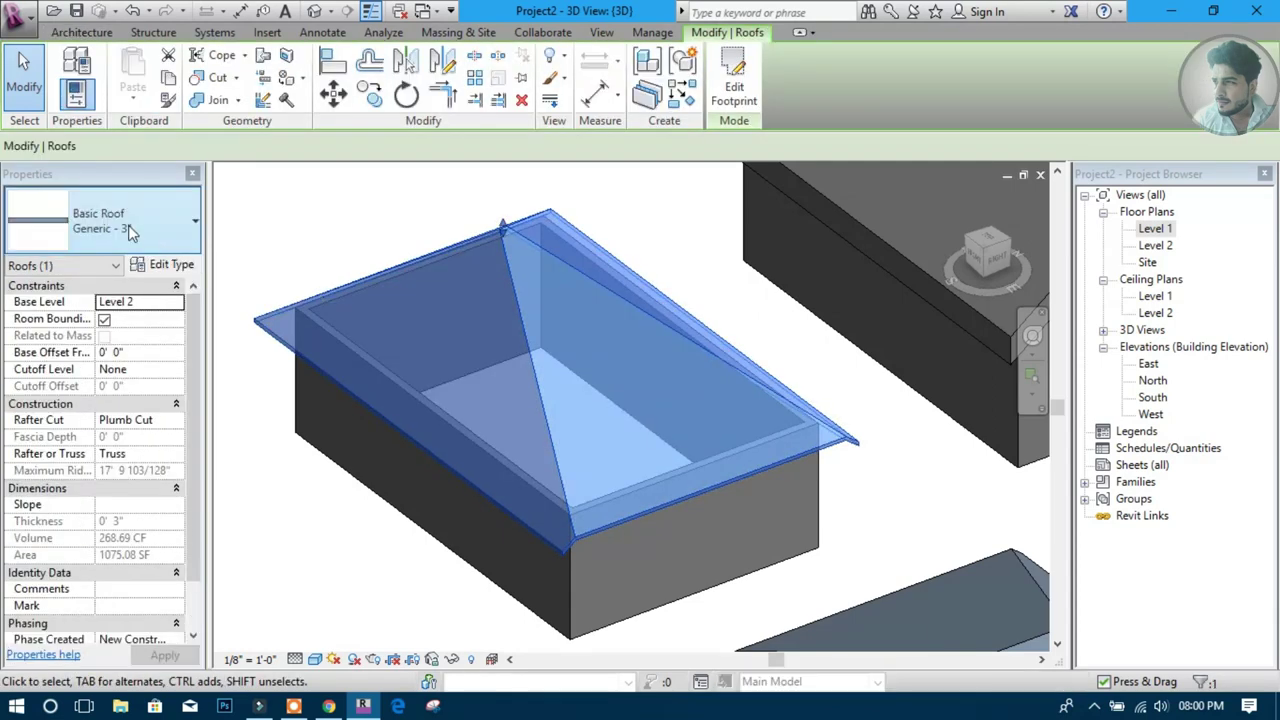
# Pan across the grid of roofs, then go to the Level 1 floor plan
pyautogui.scroll(-3, 698, 505)
pyautogui.click(684, 371)
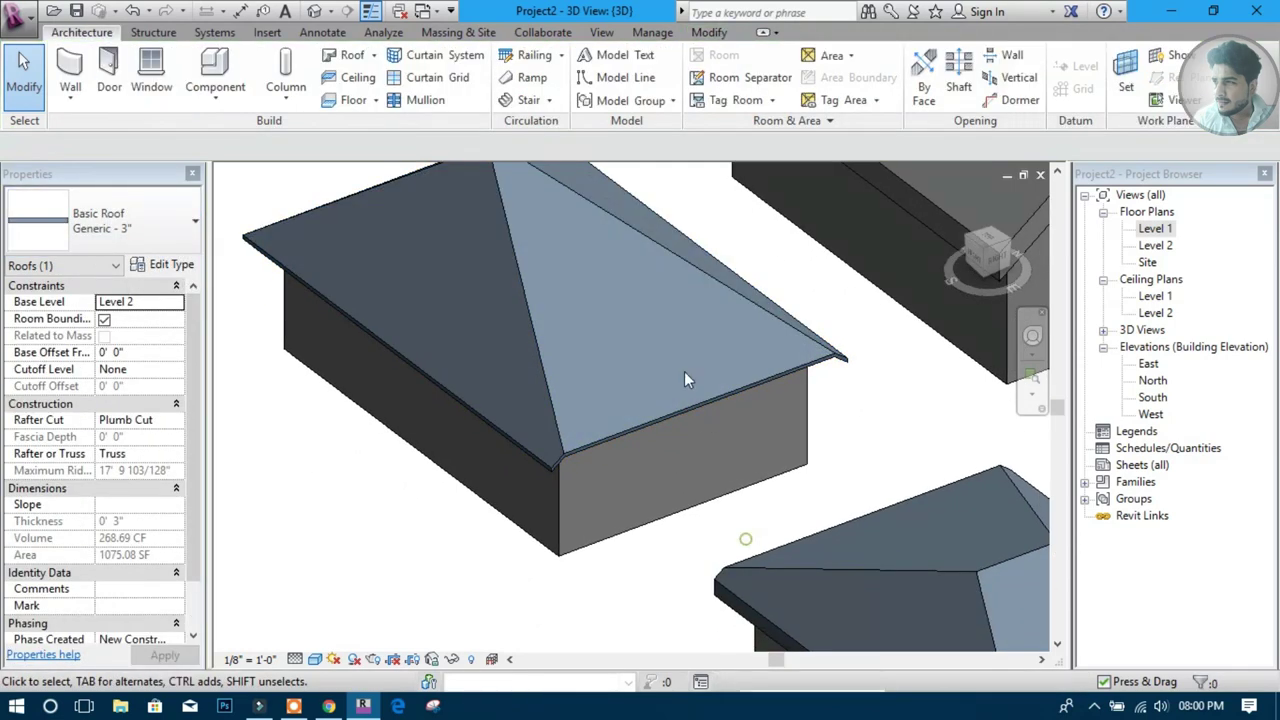
pyautogui.scroll(-2, 684, 371)
pyautogui.scroll(-2, 768, 485)
pyautogui.scroll(-2, 768, 485)
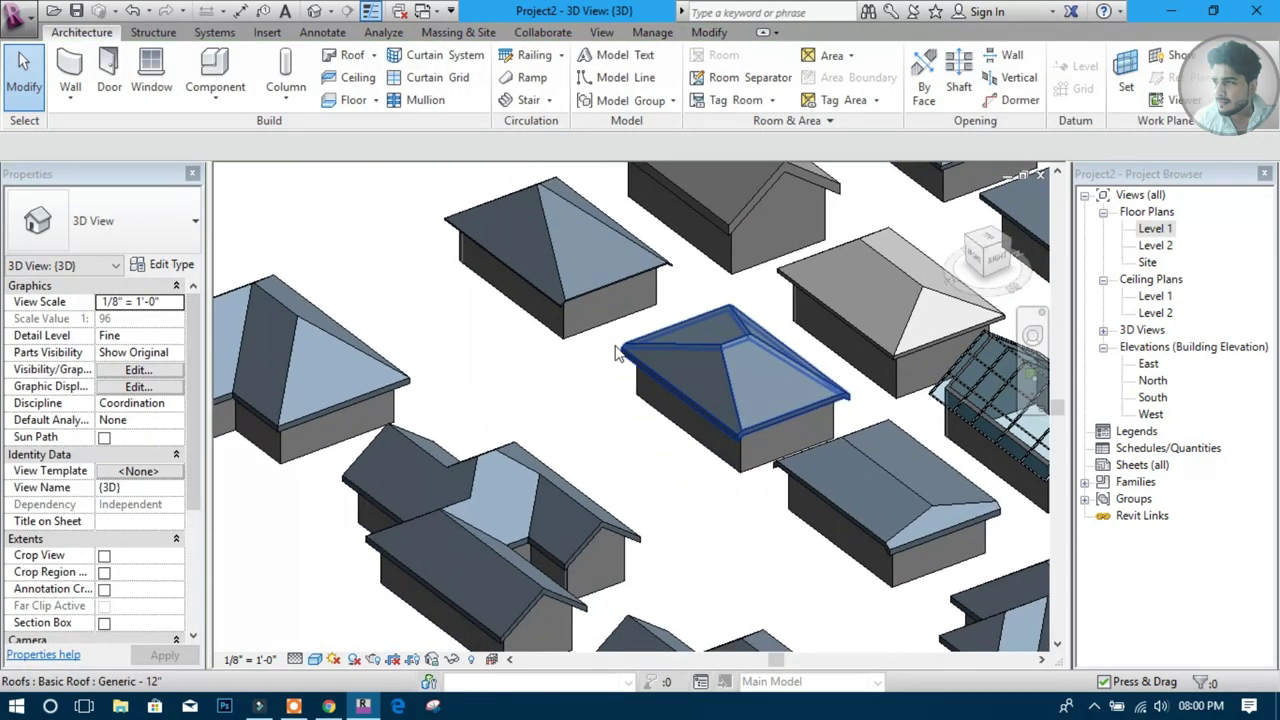
pyautogui.moveTo(803, 322)
pyautogui.mouseDown(button='middle')
pyautogui.moveTo(574, 389)
pyautogui.moveTo(566, 375)
pyautogui.mouseUp(button='middle')
pyautogui.scroll(-2, 594, 434)
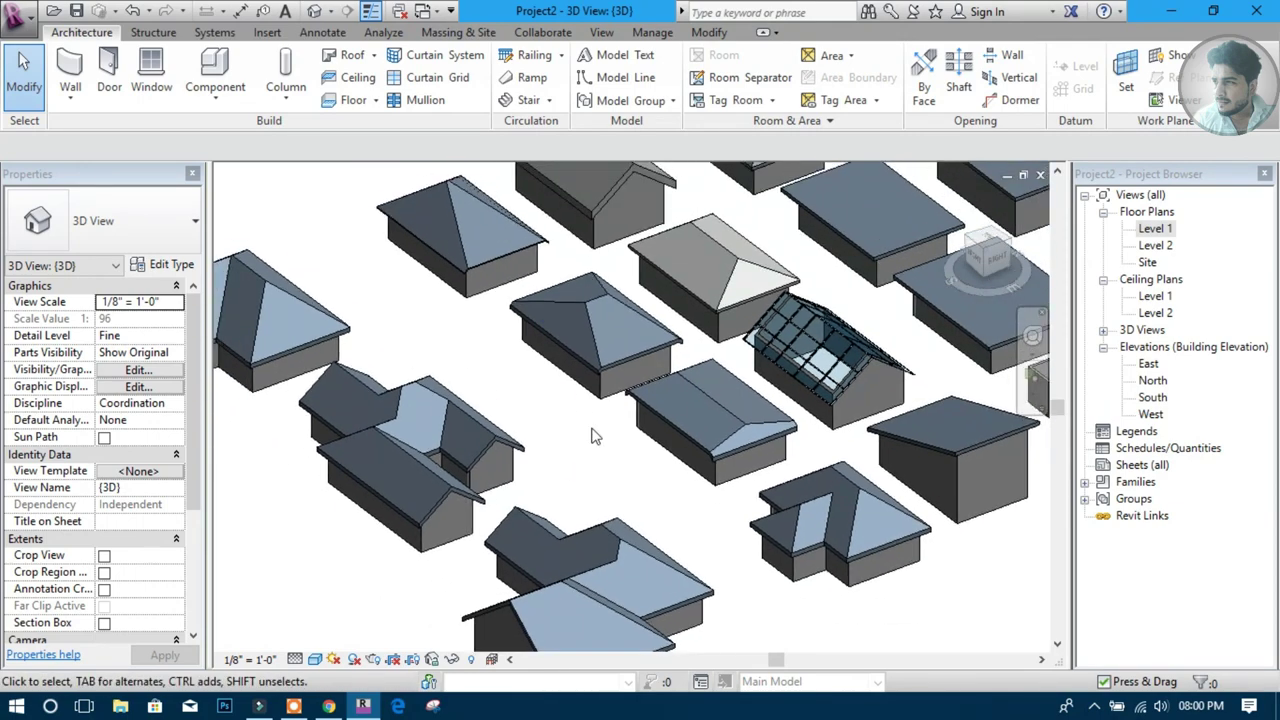
pyautogui.scroll(2, 531, 380)
pyautogui.scroll(-2, 894, 497)
pyautogui.moveTo(894, 497); pyautogui.dragTo(777, 560, button='middle')
pyautogui.scroll(2, 752, 366)
pyautogui.scroll(2, 752, 366)
pyautogui.doubleClick(1168, 234)
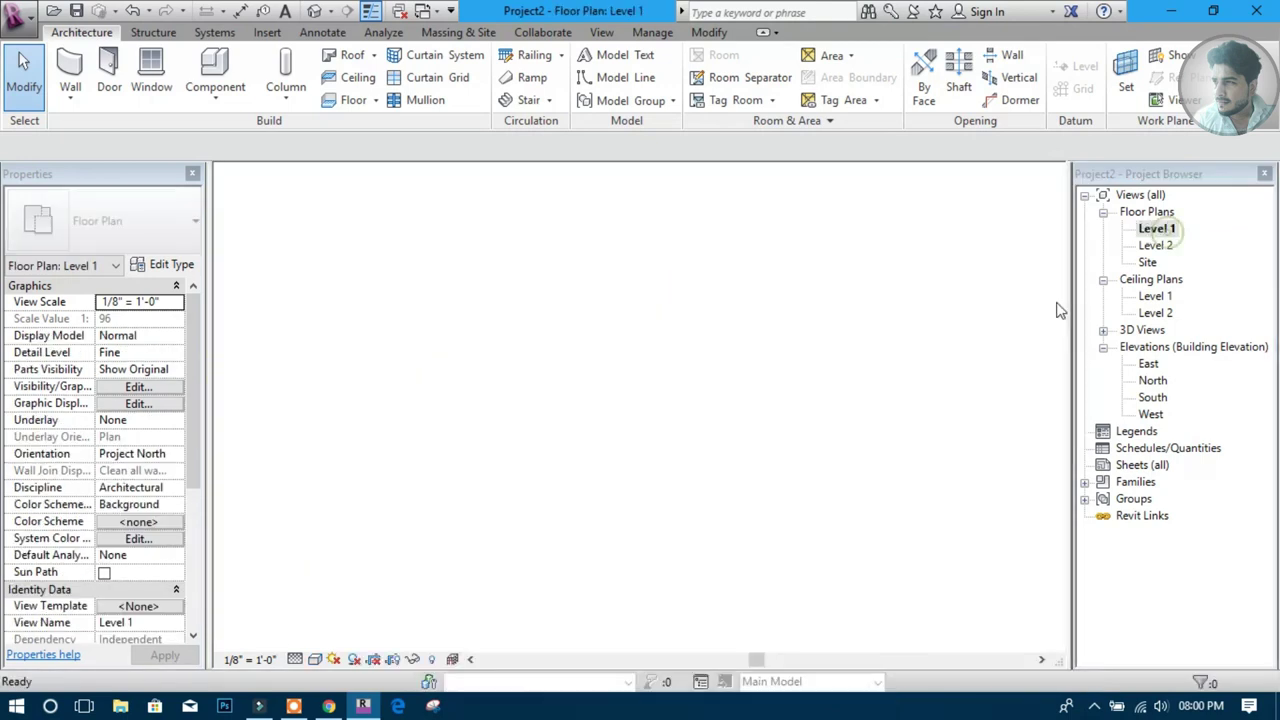
# Start a footprint roof on Level 2, outlined by the building's whole wall chain
pyautogui.scroll(-3, 720, 408)
pyautogui.scroll(-2, 700, 408)
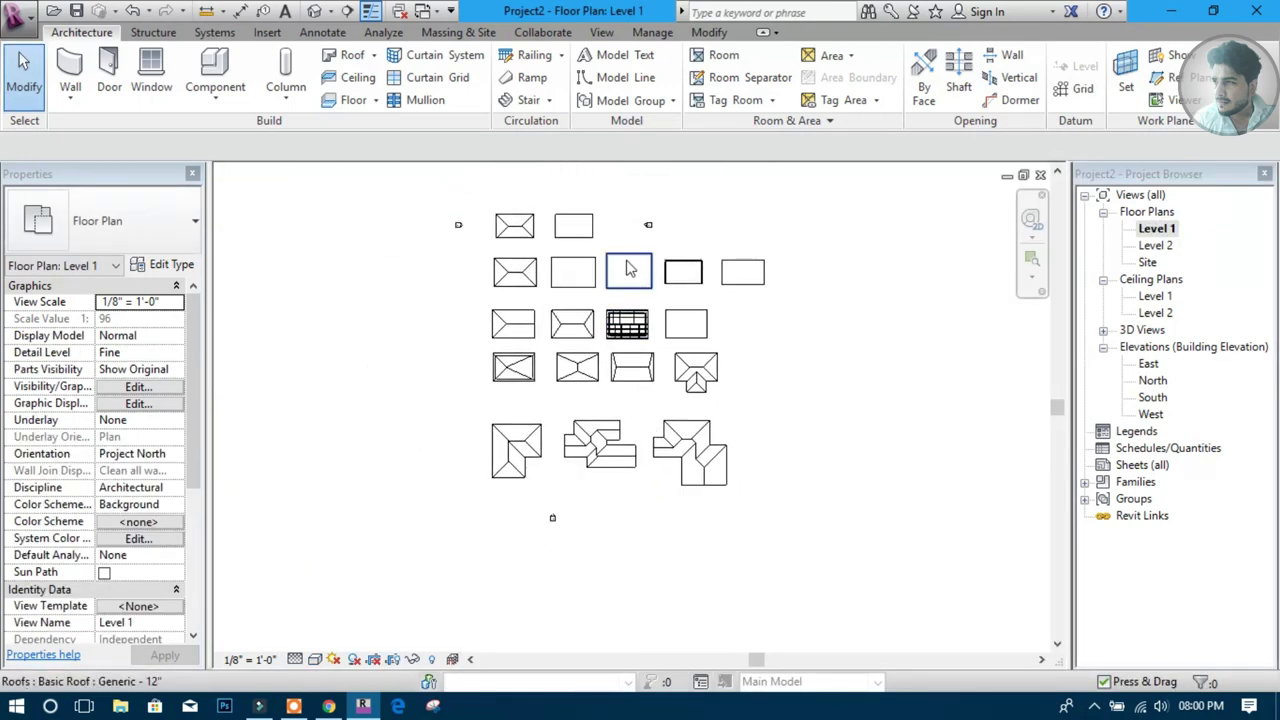
pyautogui.scroll(3, 760, 360)
pyautogui.scroll(2, 779, 341)
pyautogui.scroll(3, 720, 360)
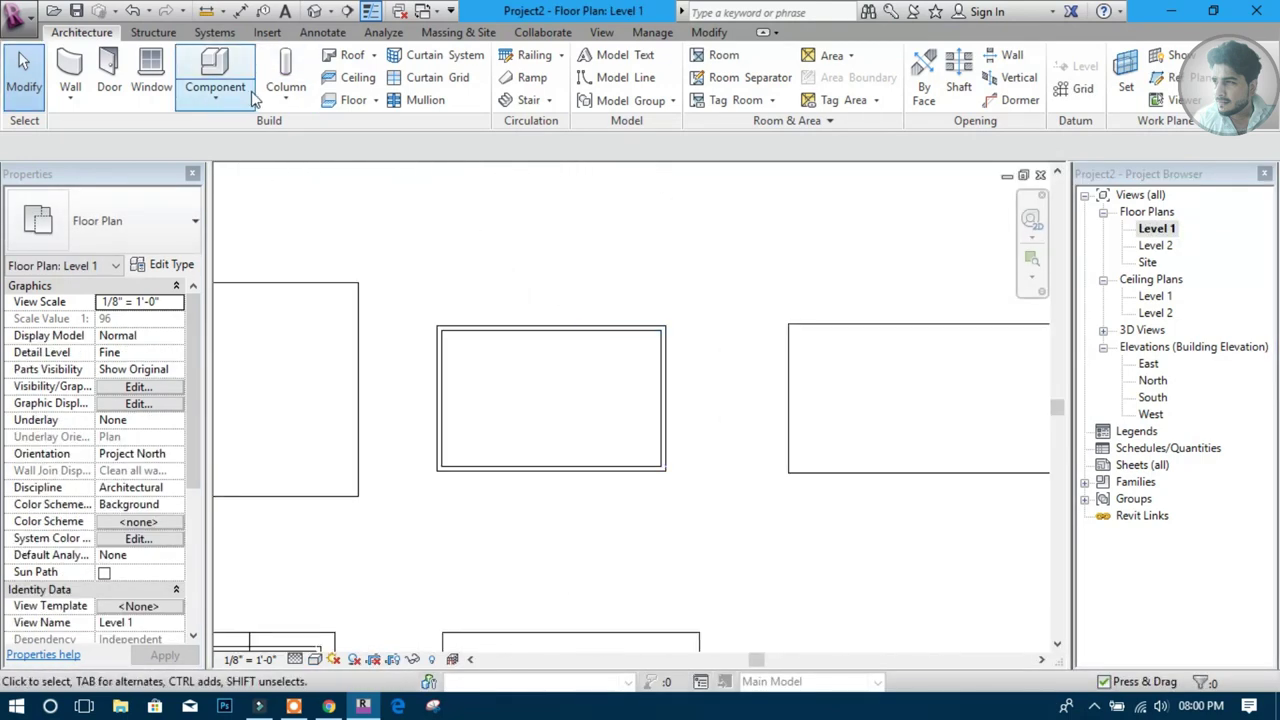
pyautogui.click(373, 56)
pyautogui.click(363, 163)
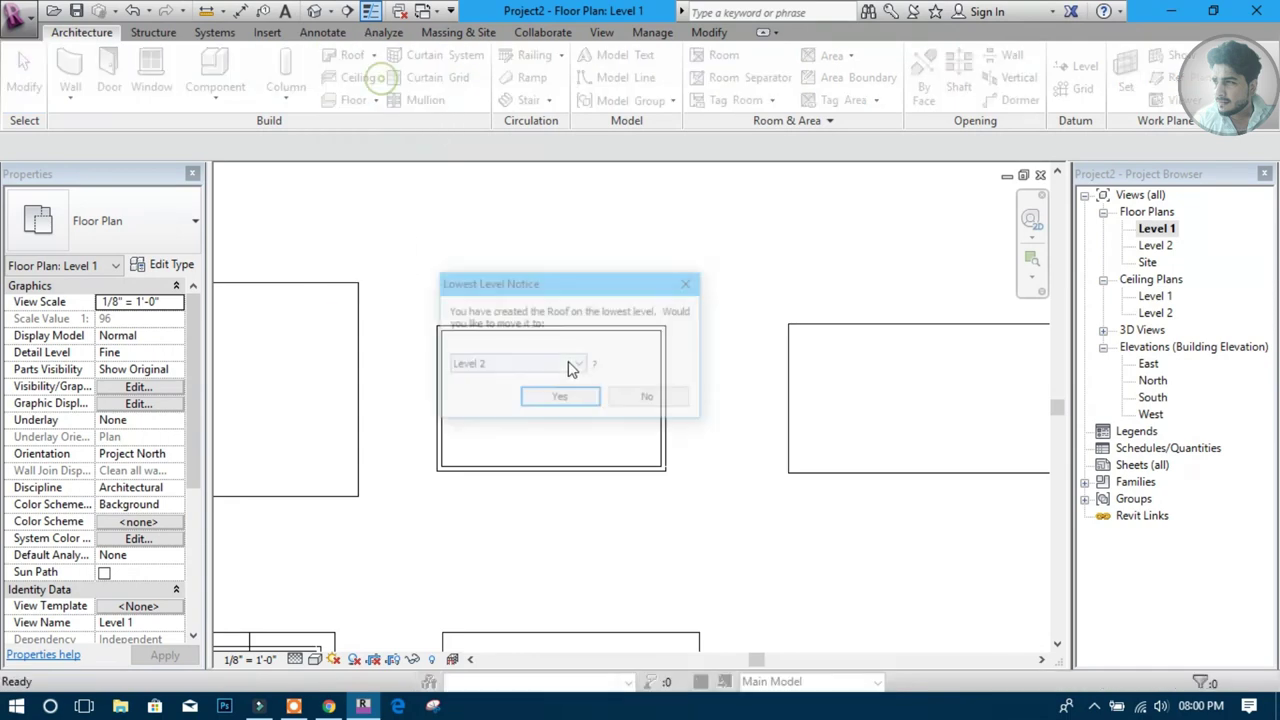
pyautogui.click(570, 397)
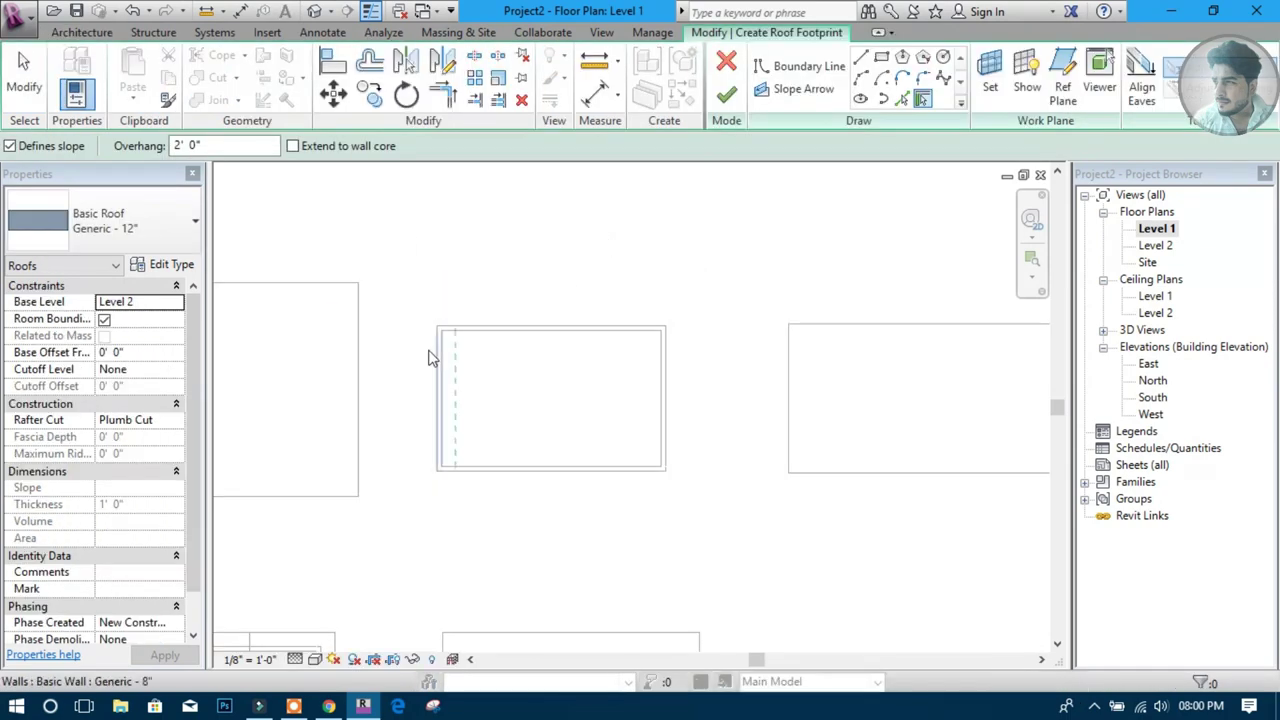
pyautogui.press('Tab')
pyautogui.click(571, 334)
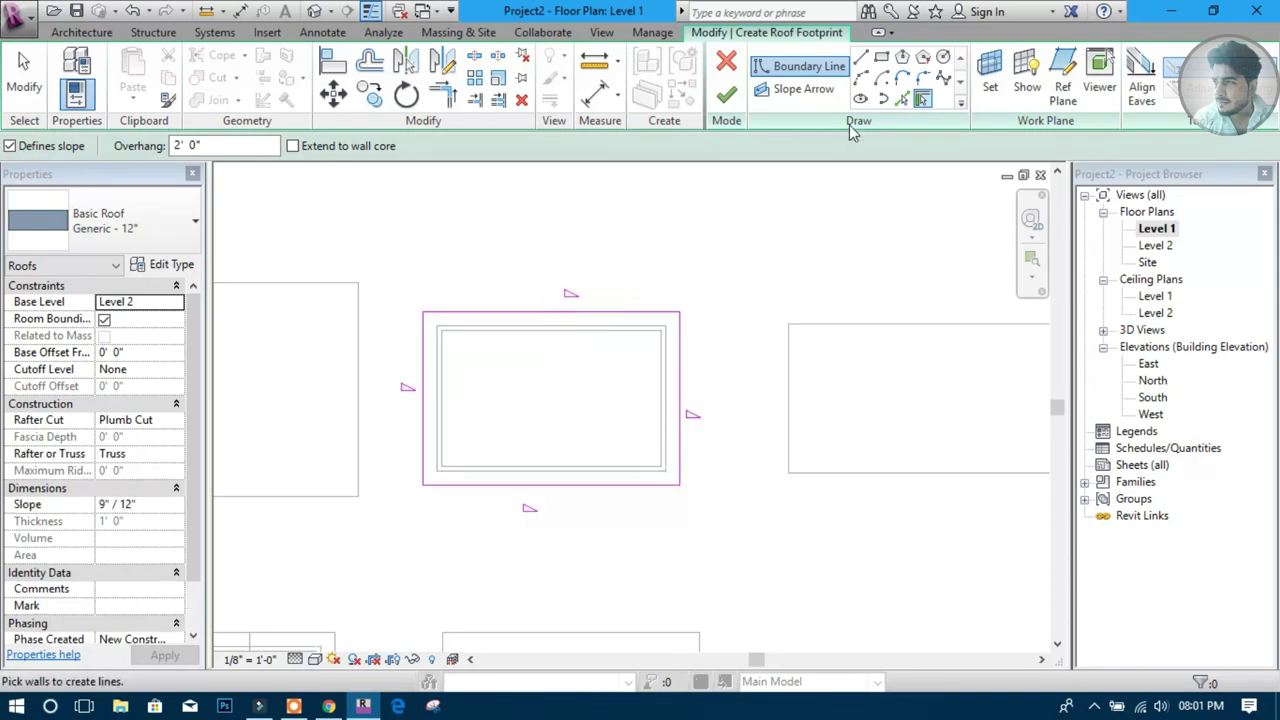
pyautogui.press('Escape')
# Sketch a rectangular courtyard opening inside, with Defines Slope turned off on its lines
pyautogui.press('Return')
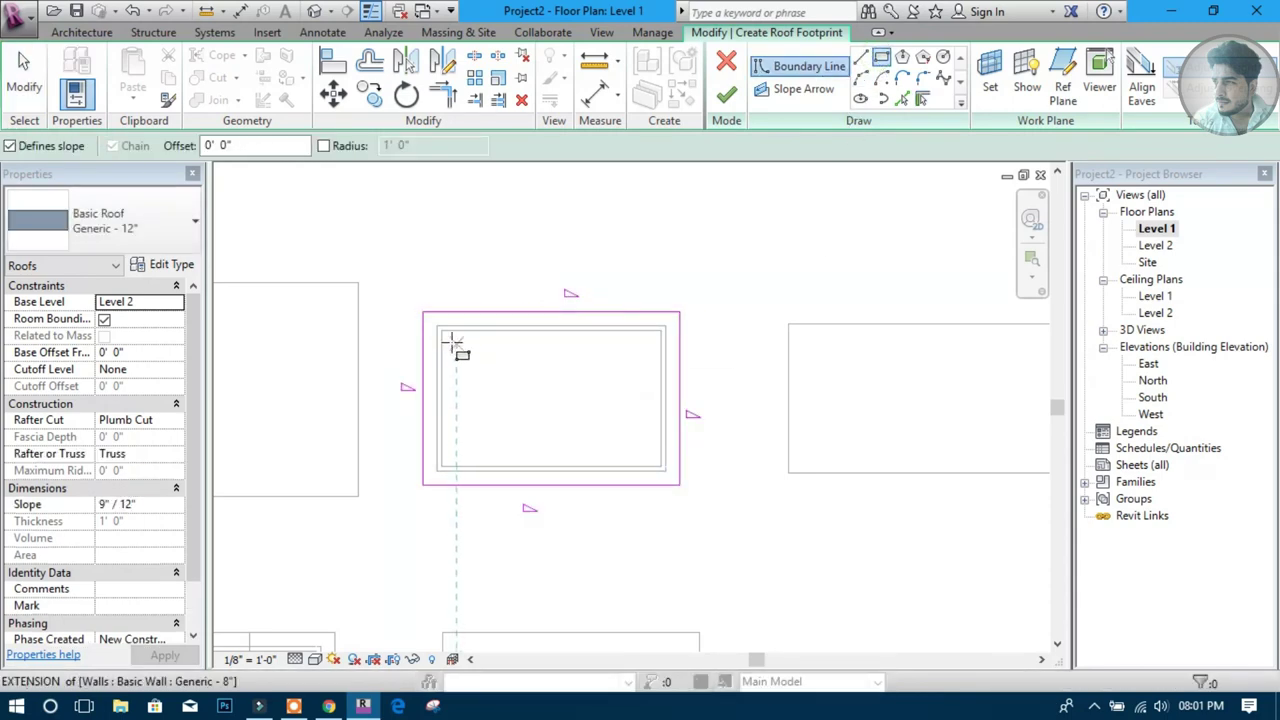
pyautogui.click(441, 331)
pyautogui.click(662, 466)
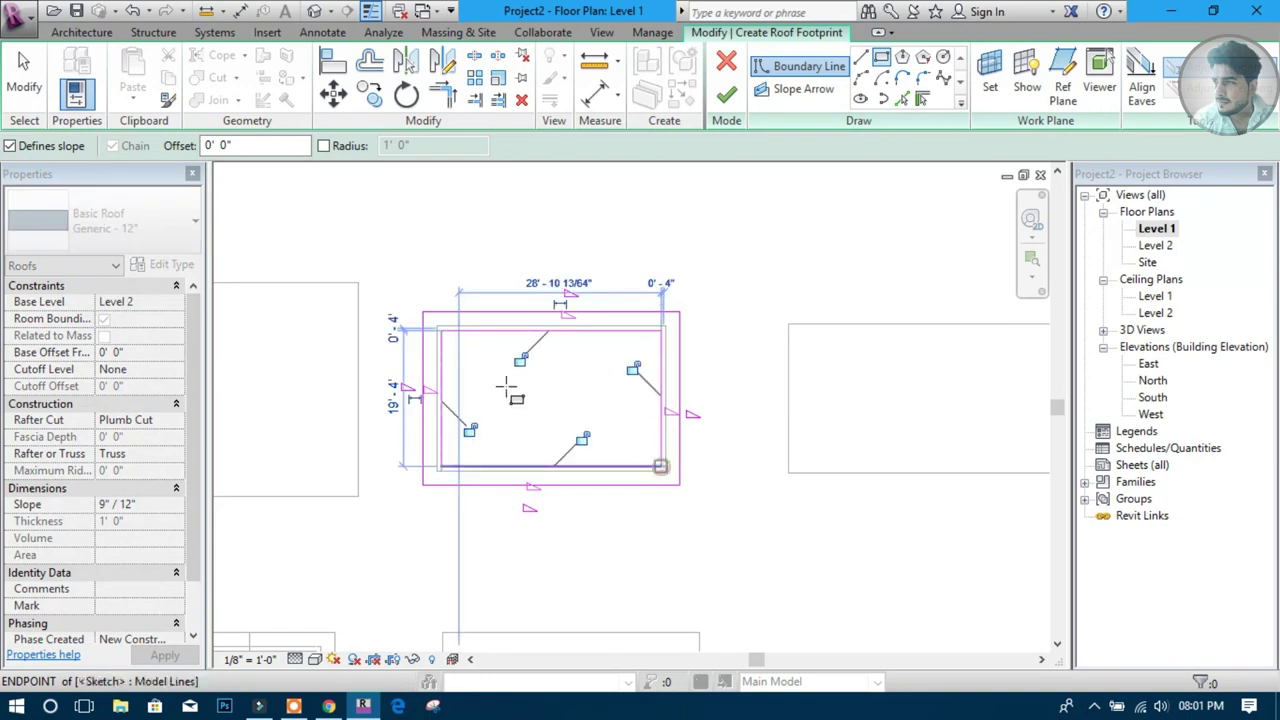
pyautogui.press('Escape')
pyautogui.press('Tab')
pyautogui.click(661, 465)
pyautogui.click(416, 147)
pyautogui.click(443, 220)
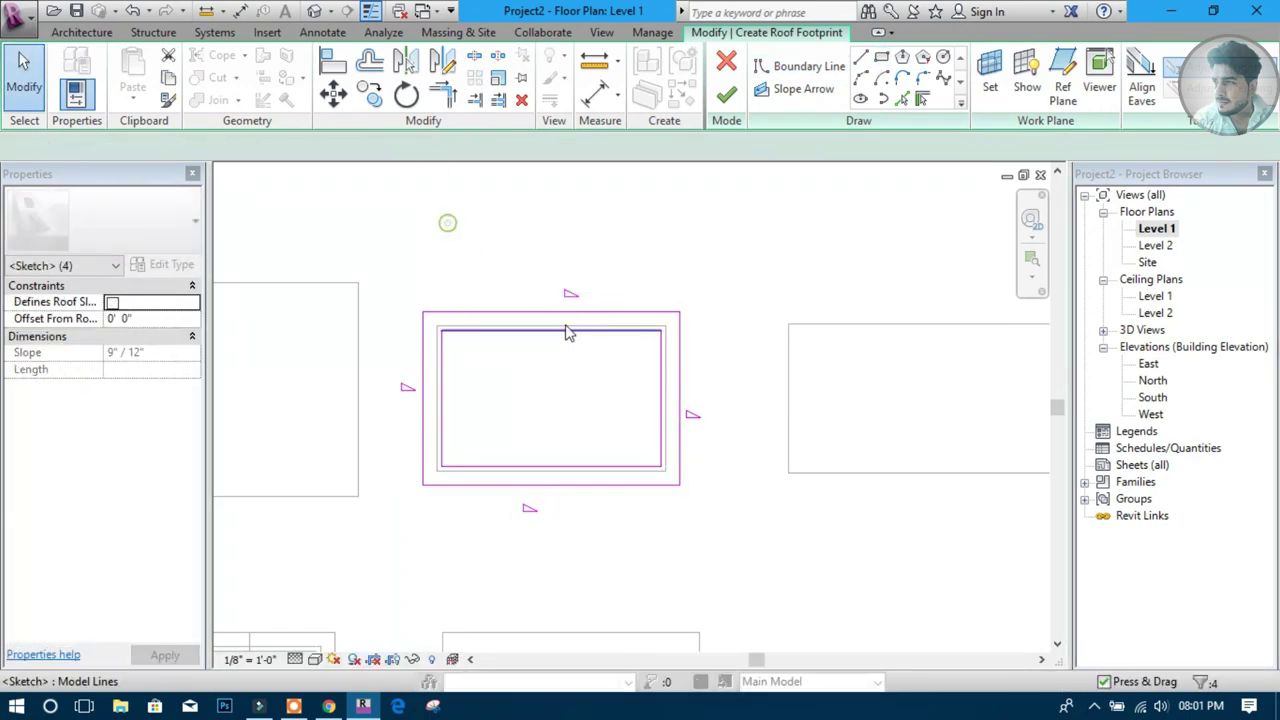
pyautogui.click(468, 395)
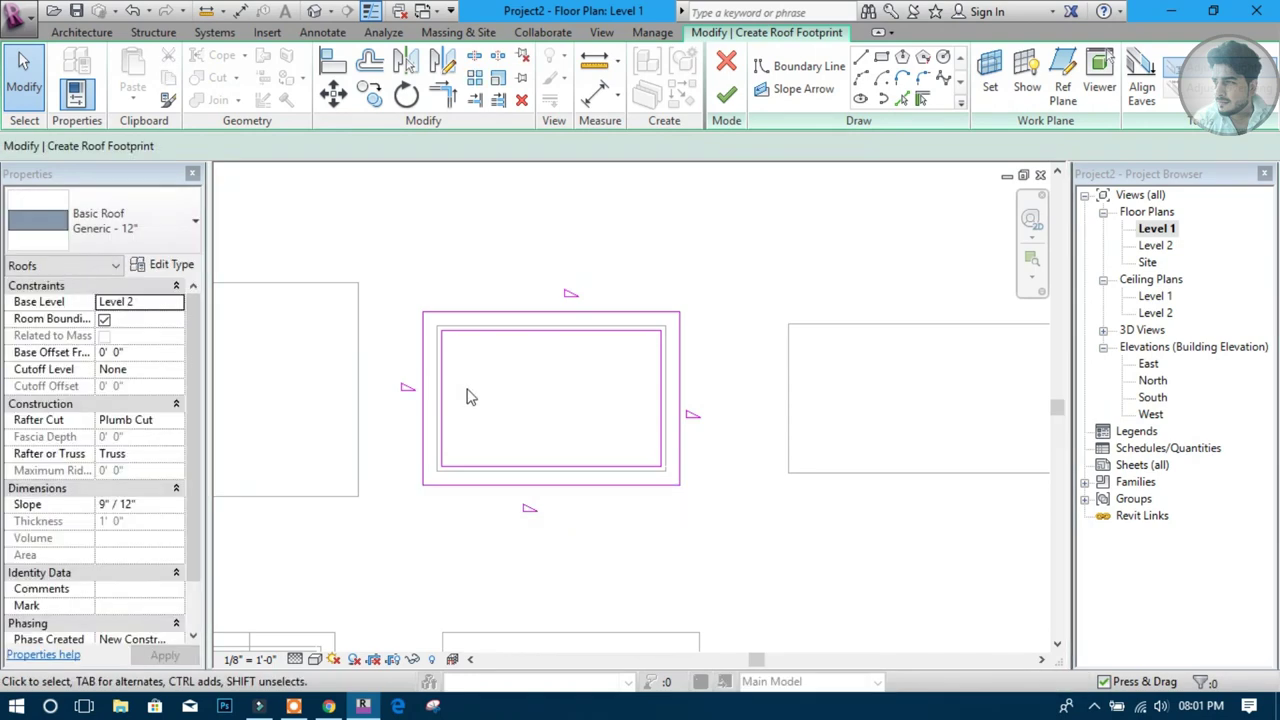
# Finish the courtyard roof and review it in the 3D view
pyautogui.click(729, 92)
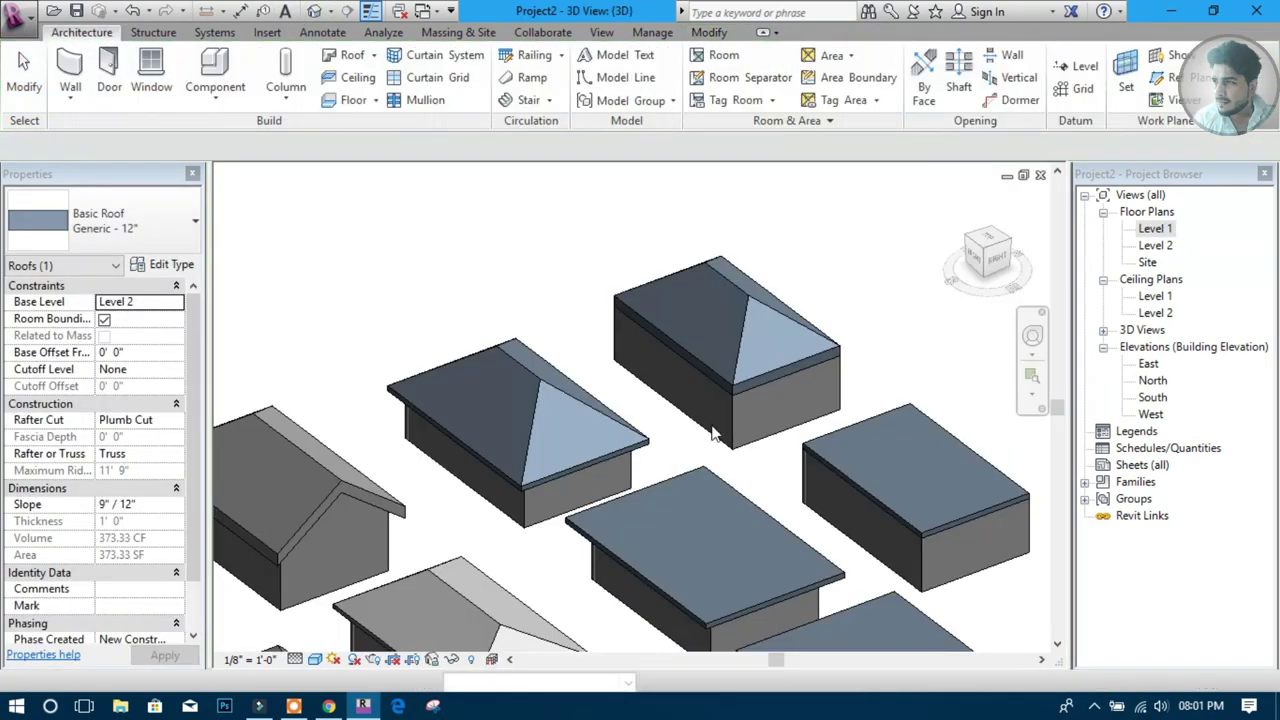
pyautogui.scroll(3, 691, 451)
pyautogui.scroll(3, 672, 507)
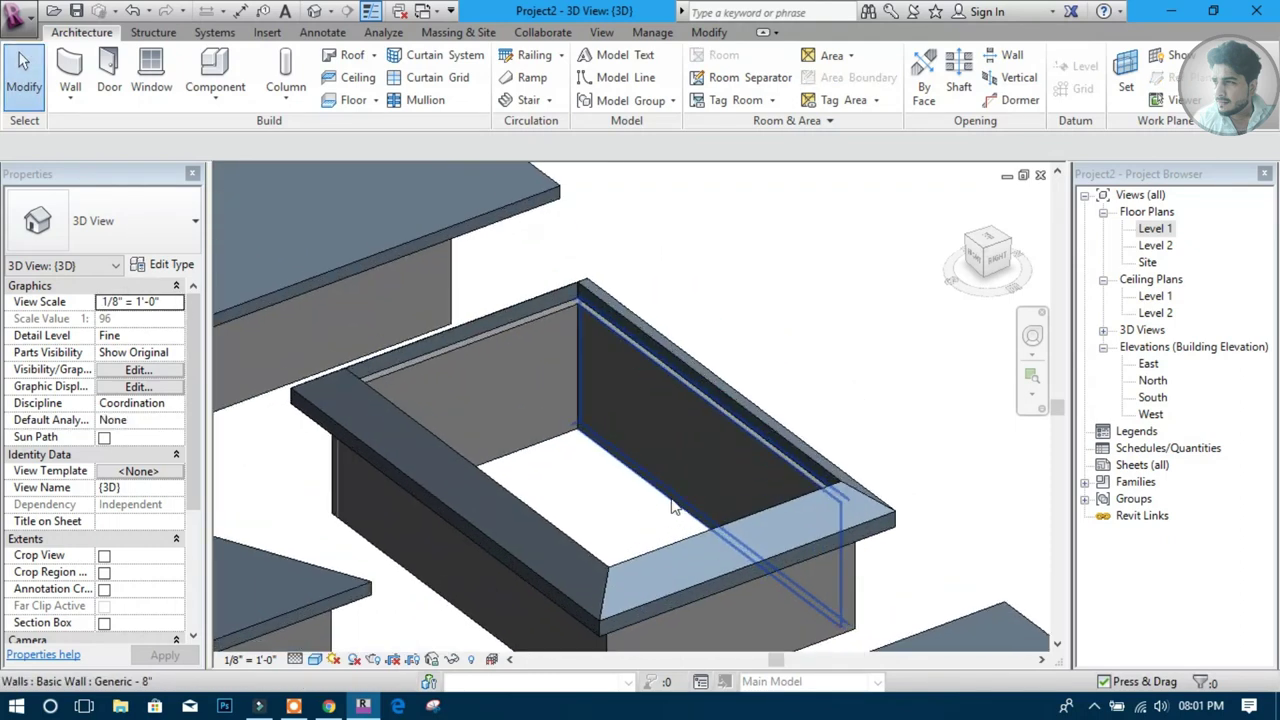
pyautogui.scroll(-3, 672, 507)
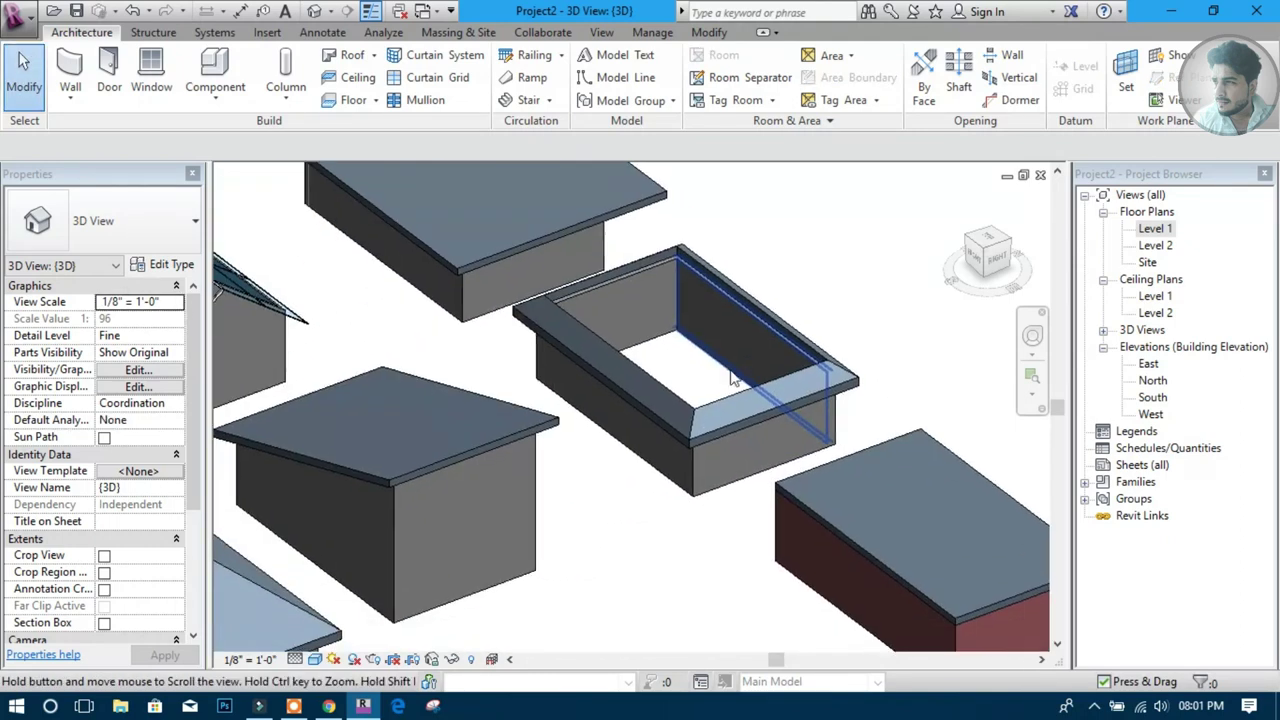
pyautogui.moveTo(672, 507); pyautogui.dragTo(587, 402, button='middle')
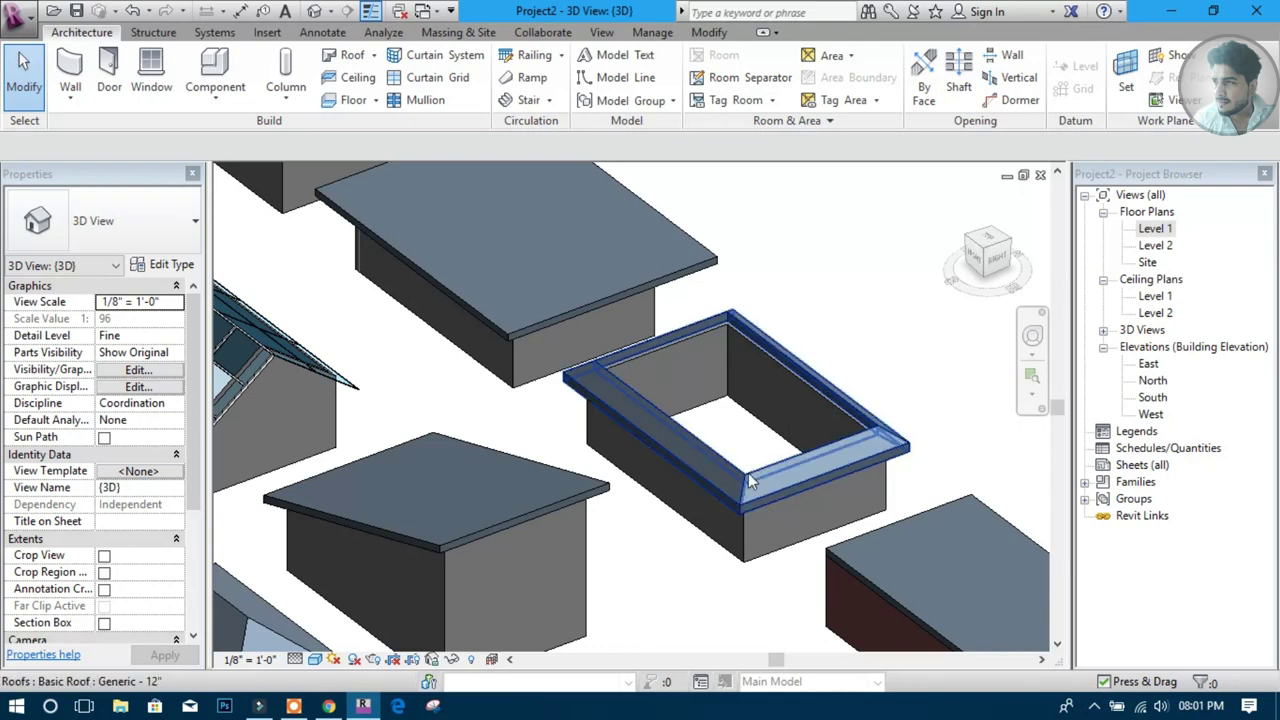
# Return to the Level 1 plan and pan to show the building grid
pyautogui.doubleClick(1155, 228)
pyautogui.scroll(-2, 748, 346)
pyautogui.moveTo(748, 346)
pyautogui.mouseDown(button='middle')
pyautogui.moveTo(578, 400)
pyautogui.moveTo(536, 391)
pyautogui.mouseUp(button='middle')
pyautogui.scroll(1, 536, 391)
pyautogui.click(70, 97)
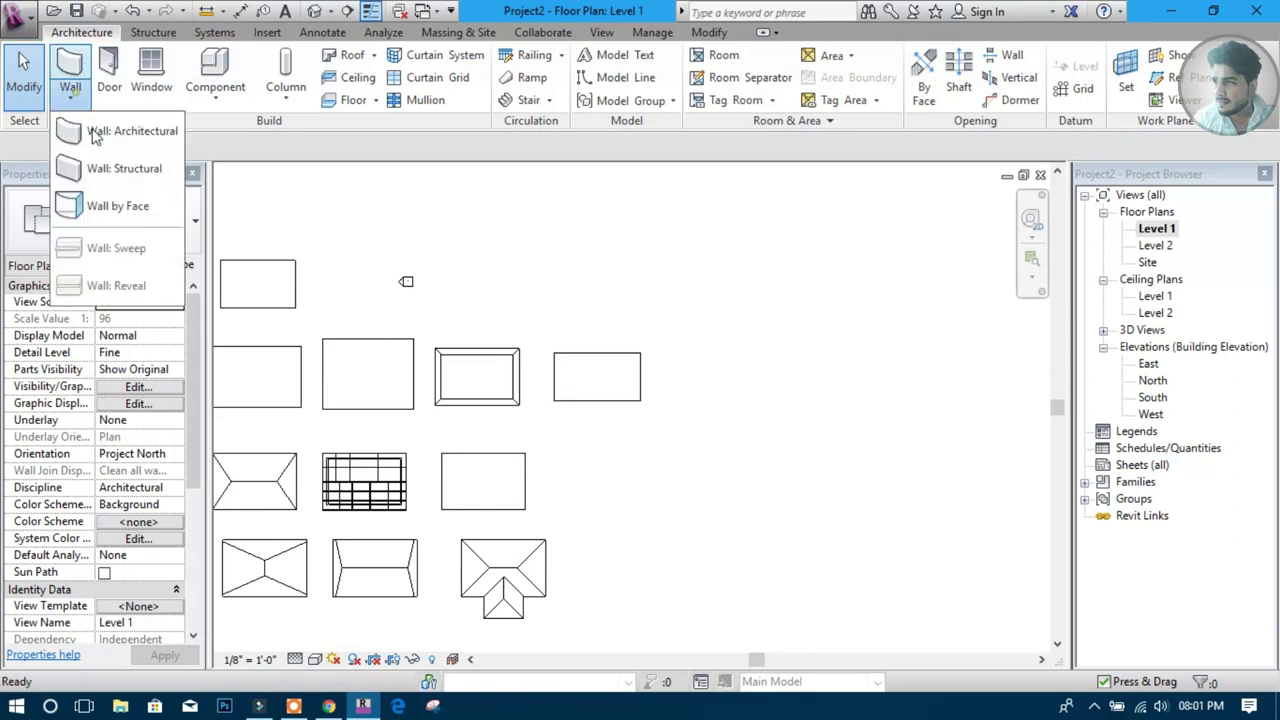
# Draw a new rectangular building with walls
pyautogui.click(92, 130)
pyautogui.click(740, 57)
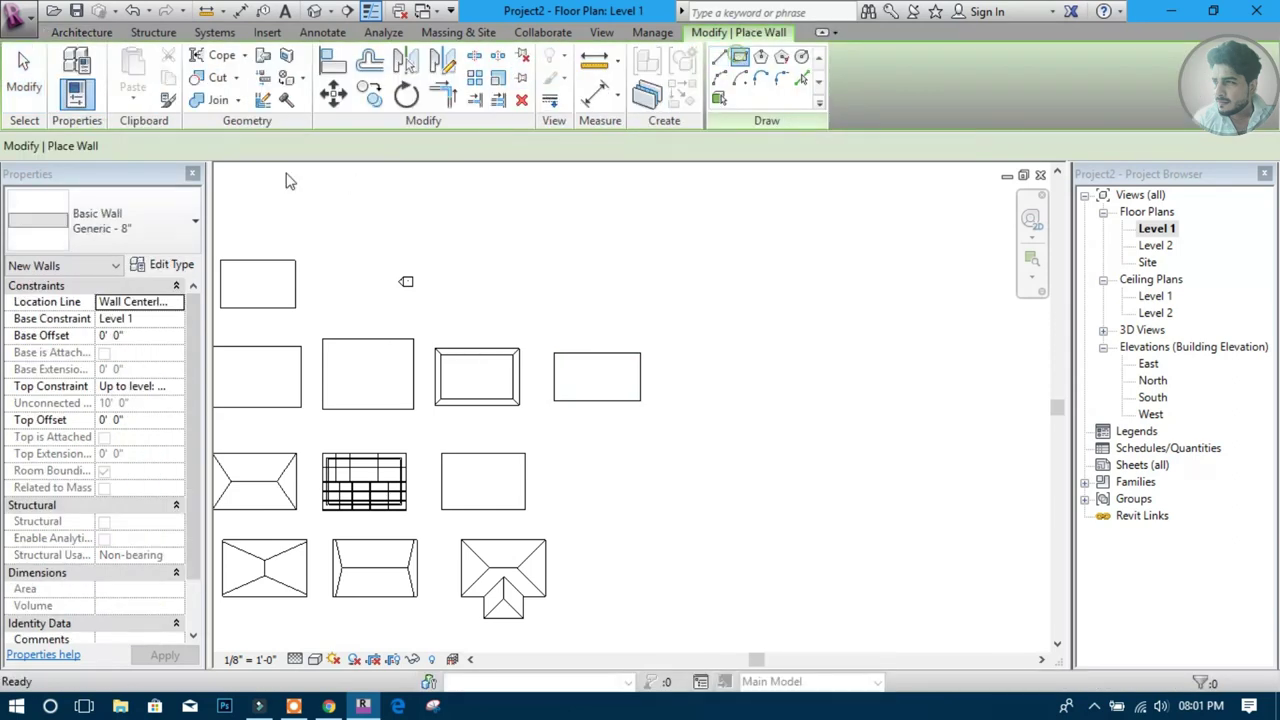
pyautogui.click(640, 446)
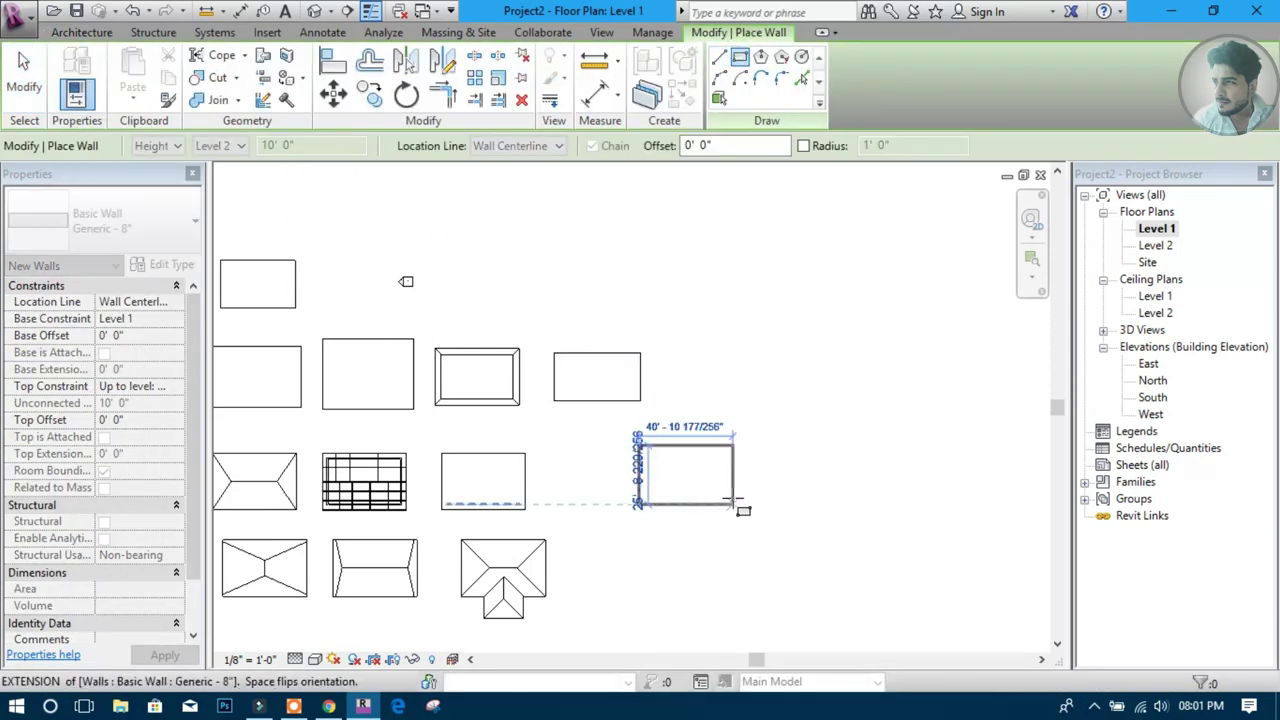
pyautogui.click(732, 500)
pyautogui.scroll(3, 740, 495)
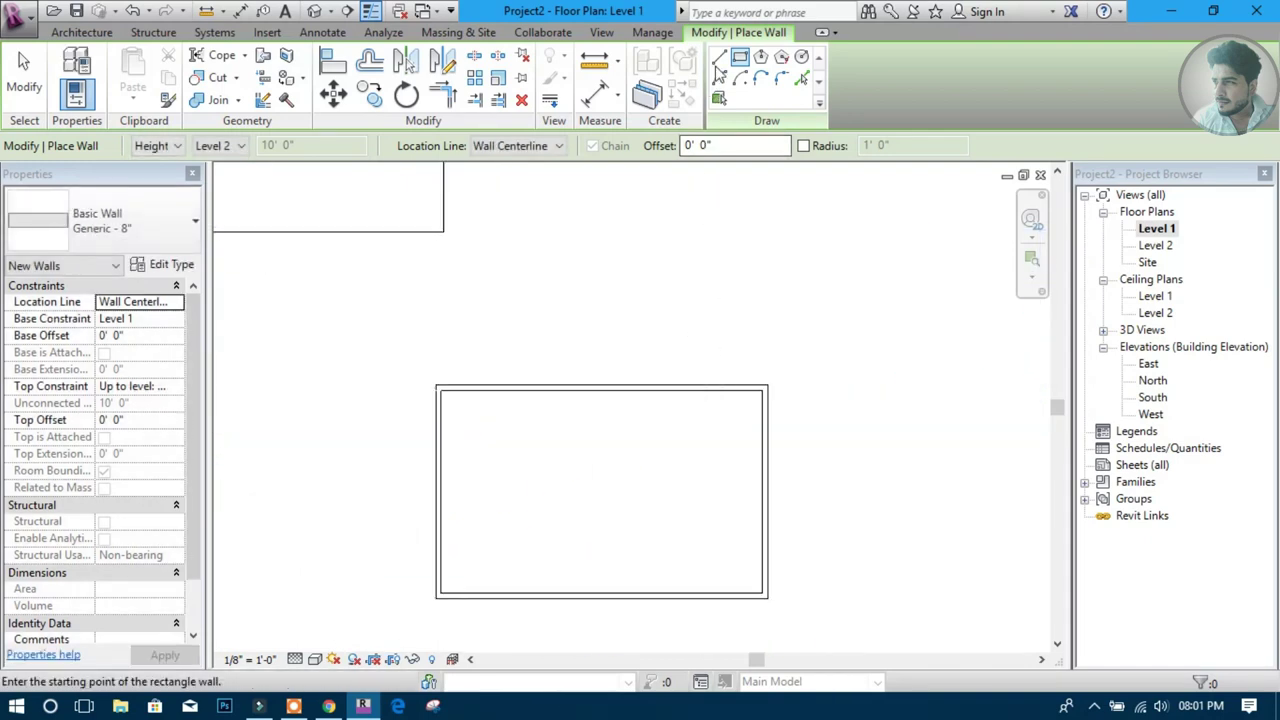
pyautogui.press('Escape')
pyautogui.press('Escape')
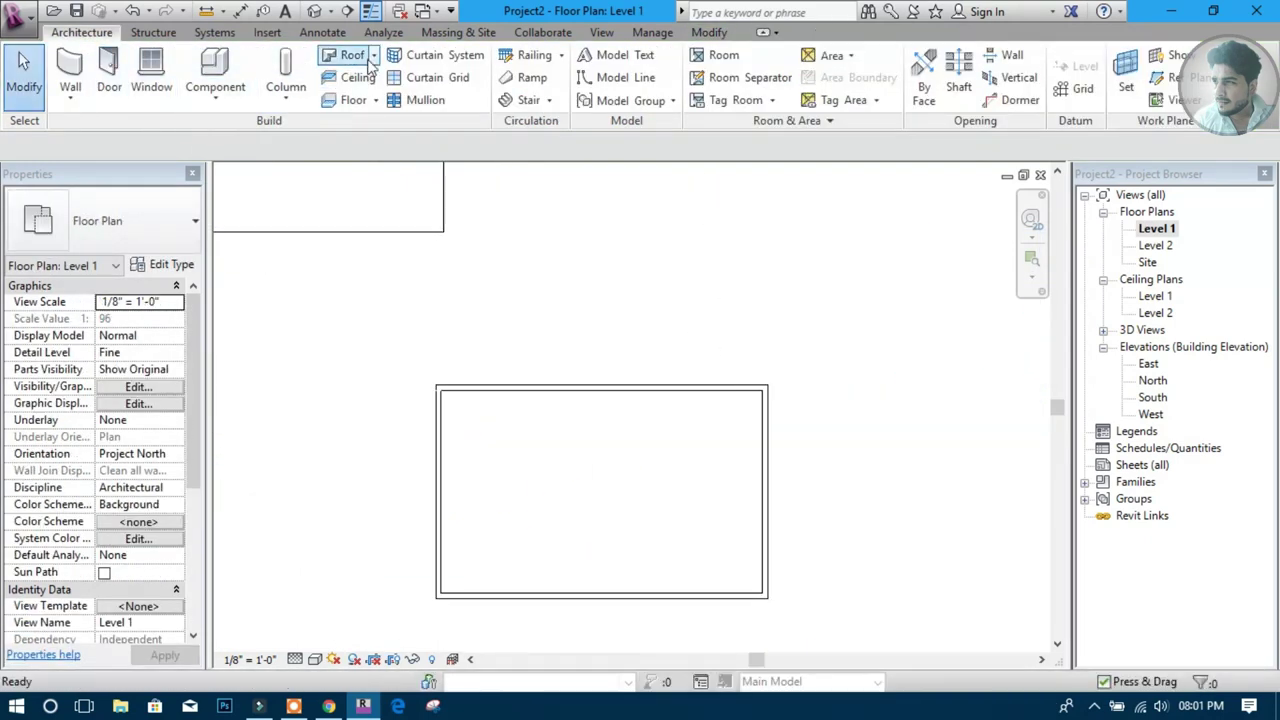
# Start a footprint roof on Level 2 using the four new walls as edges
pyautogui.click(375, 56)
pyautogui.click(390, 88)
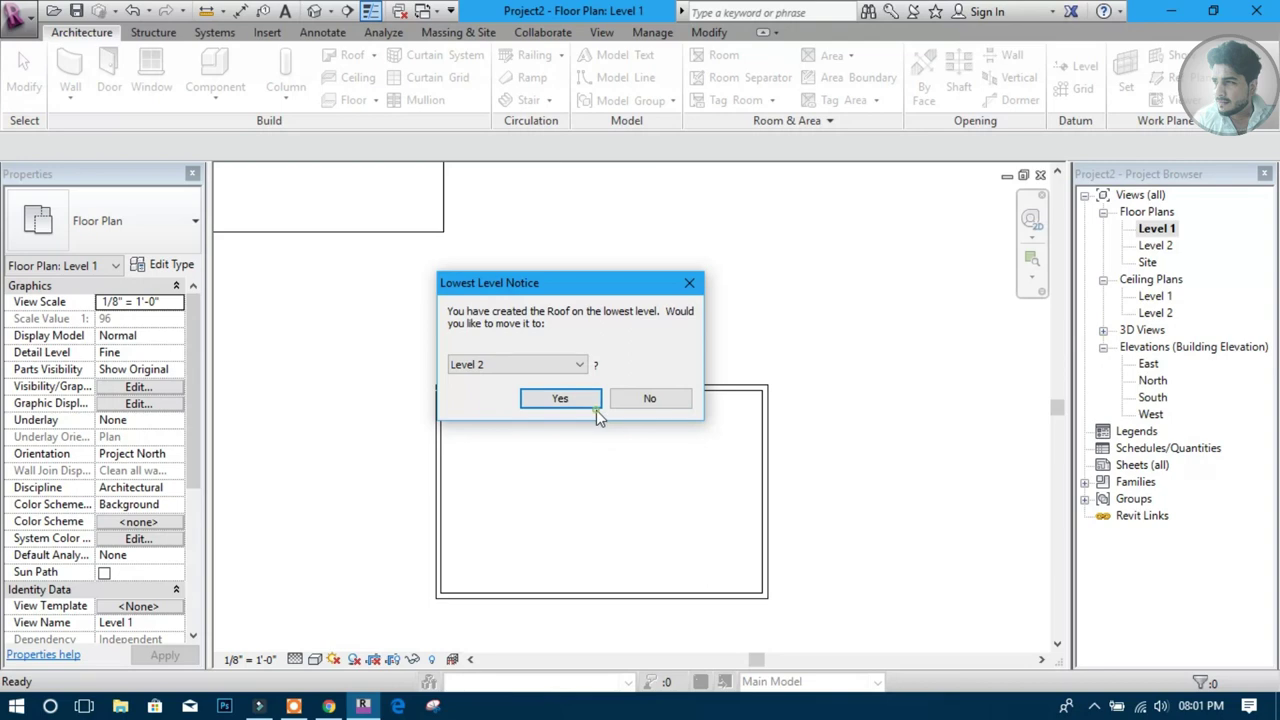
pyautogui.click(560, 399)
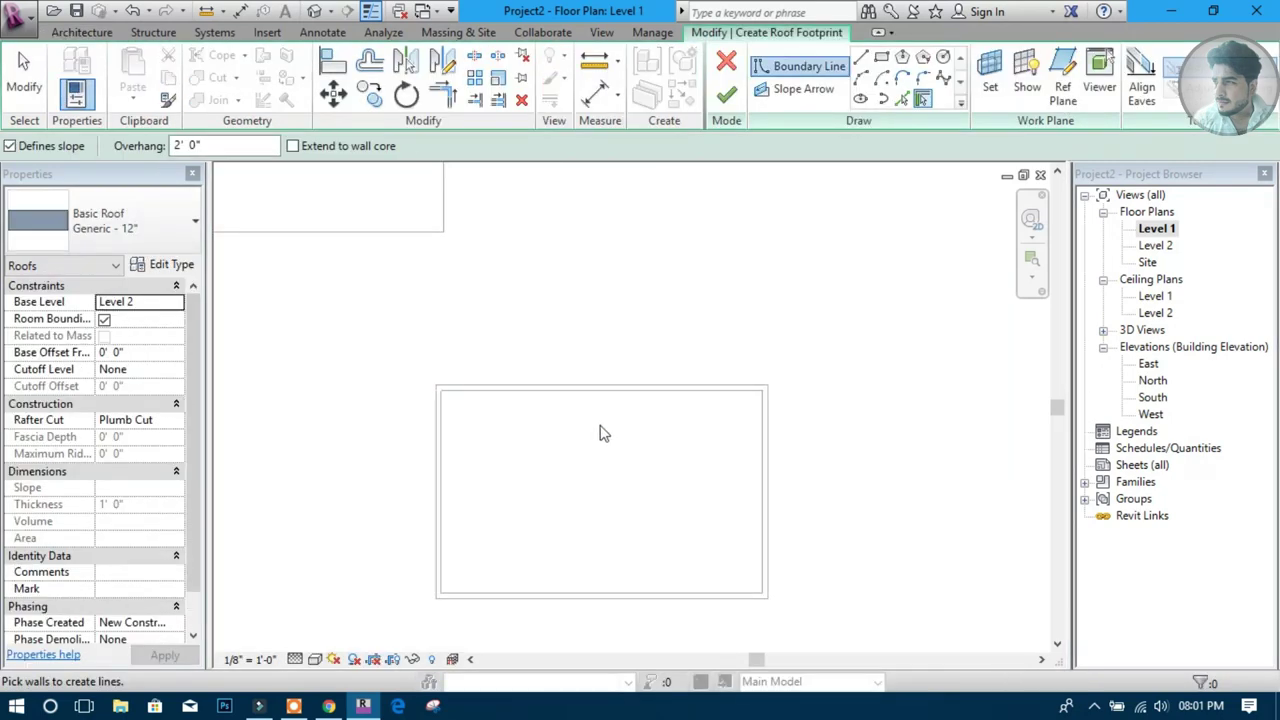
pyautogui.click(522, 359)
pyautogui.click(377, 462)
pyautogui.click(510, 569)
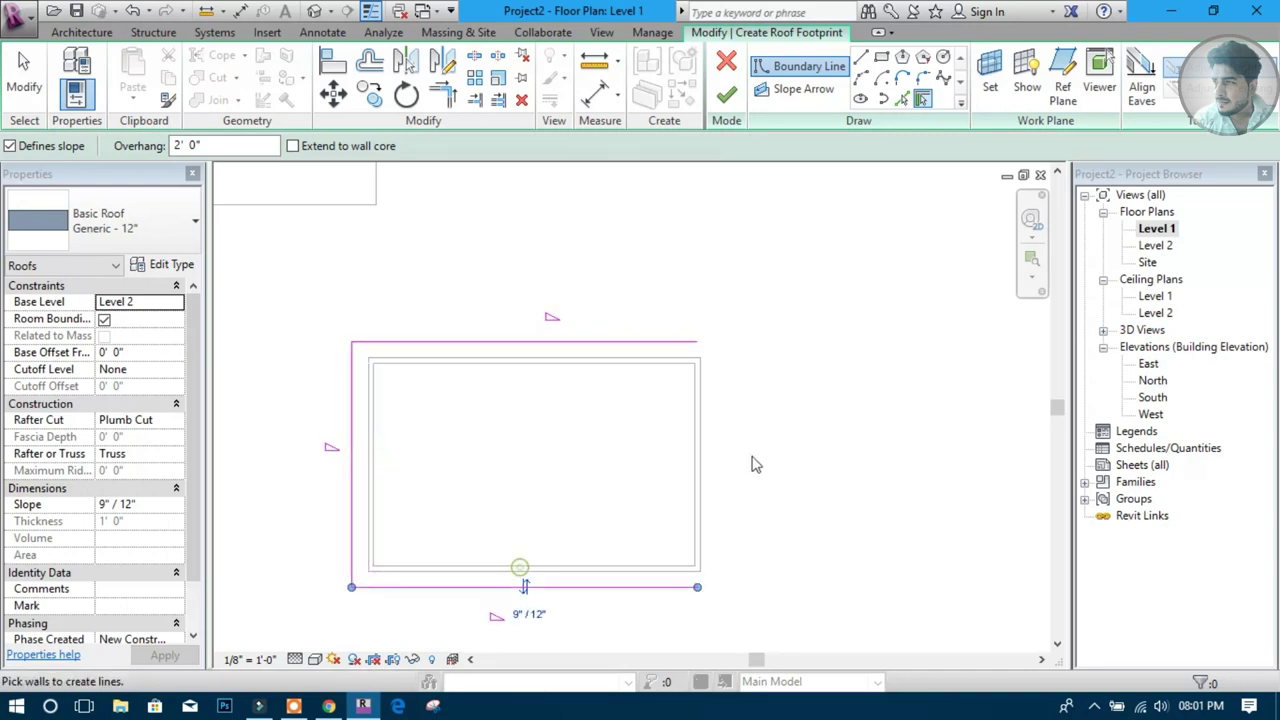
pyautogui.moveTo(728, 387); pyautogui.dragTo(669, 371, button='middle')
pyautogui.click(634, 420)
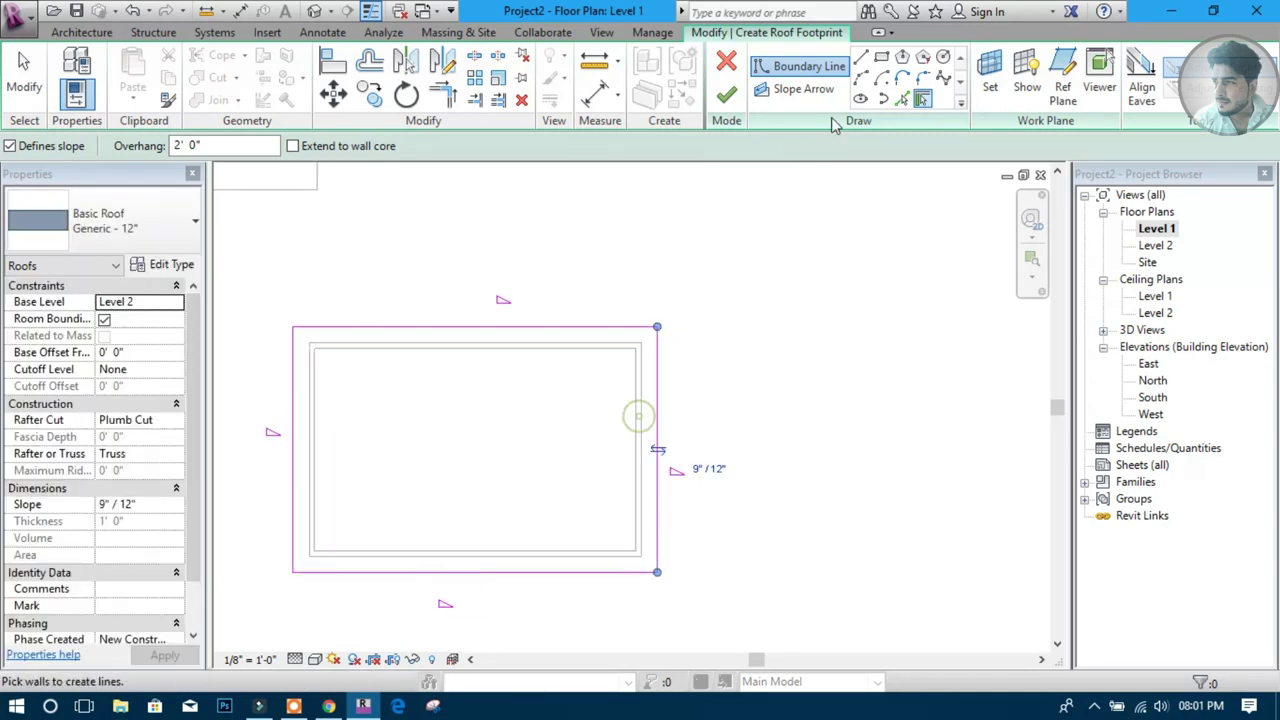
# Replace the right roof edge with a semicircular arc and finish the roof
pyautogui.click(880, 78)
pyautogui.click(657, 326)
pyautogui.click(657, 572)
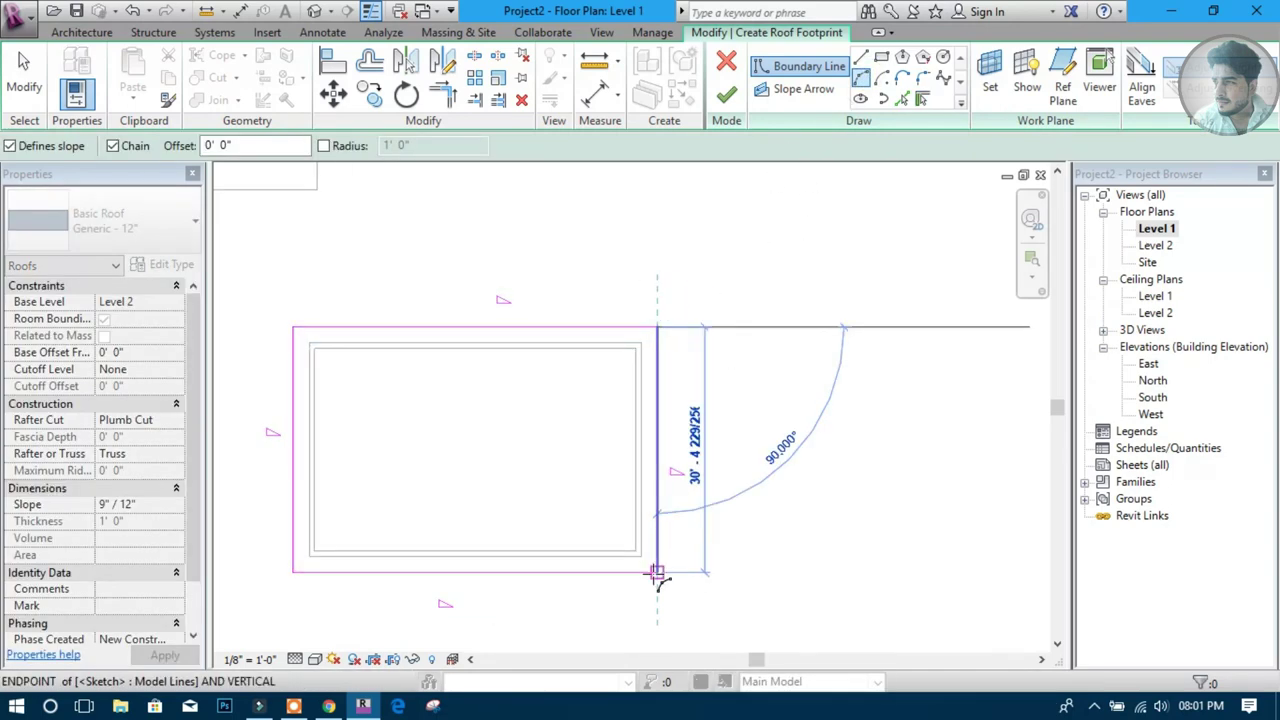
pyautogui.click(736, 526)
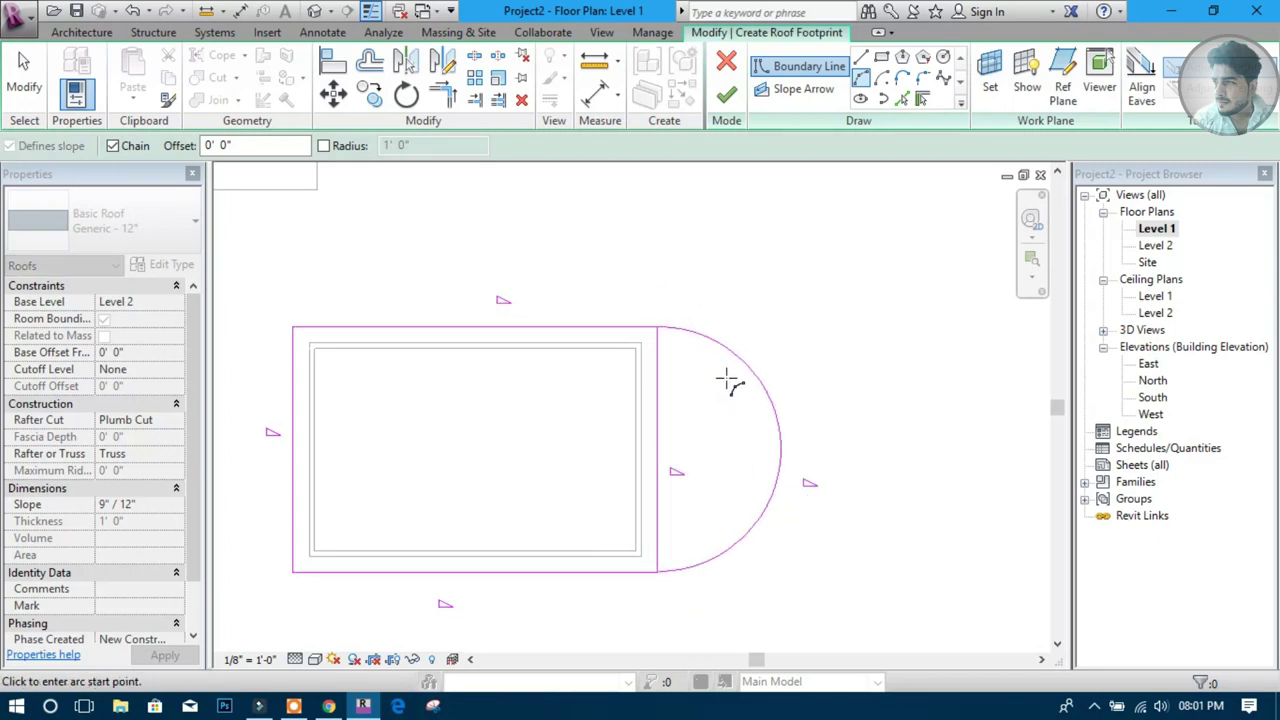
pyautogui.press('Escape')
pyautogui.press('Escape')
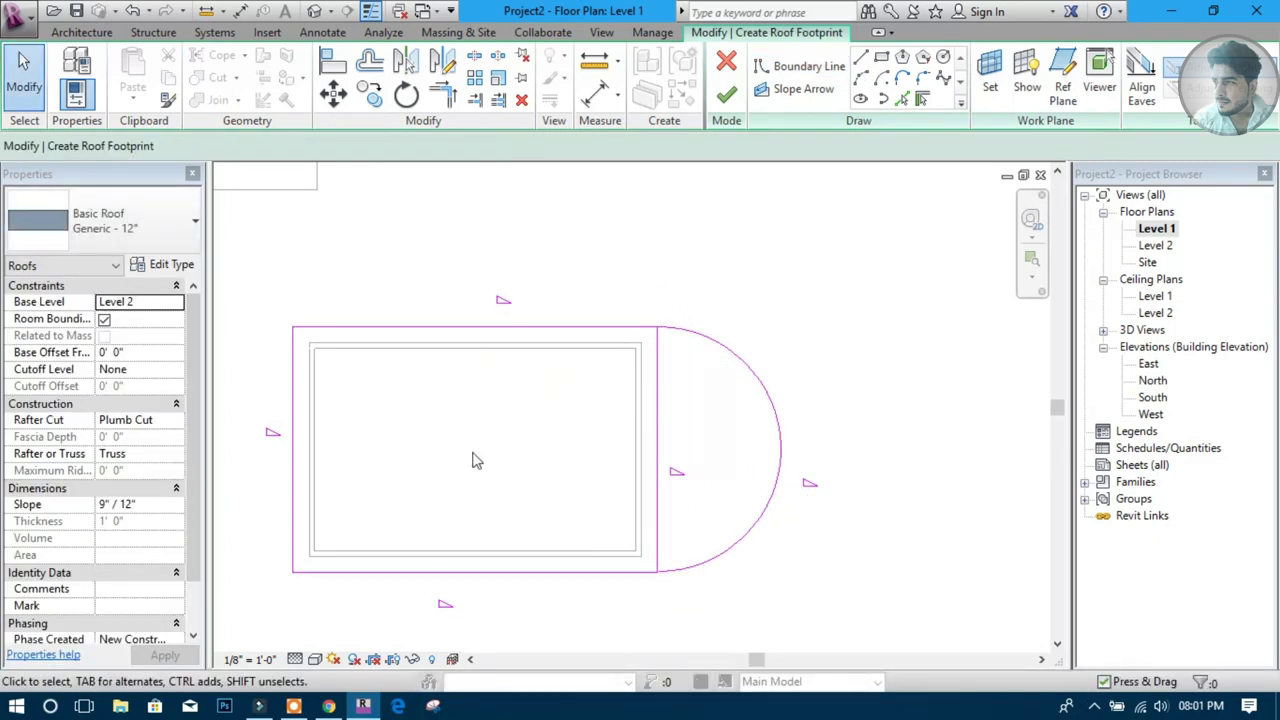
pyautogui.click(659, 424)
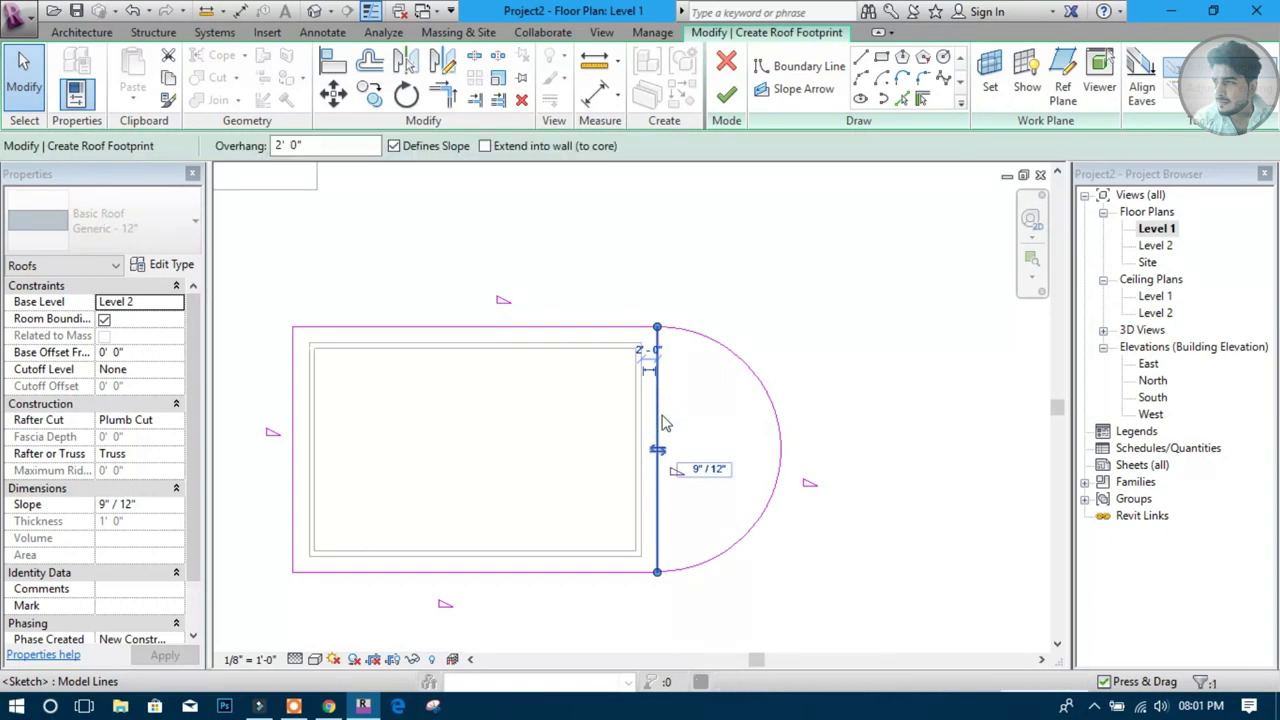
pyautogui.press('Delete')
pyautogui.moveTo(843, 305); pyautogui.dragTo(343, 586)
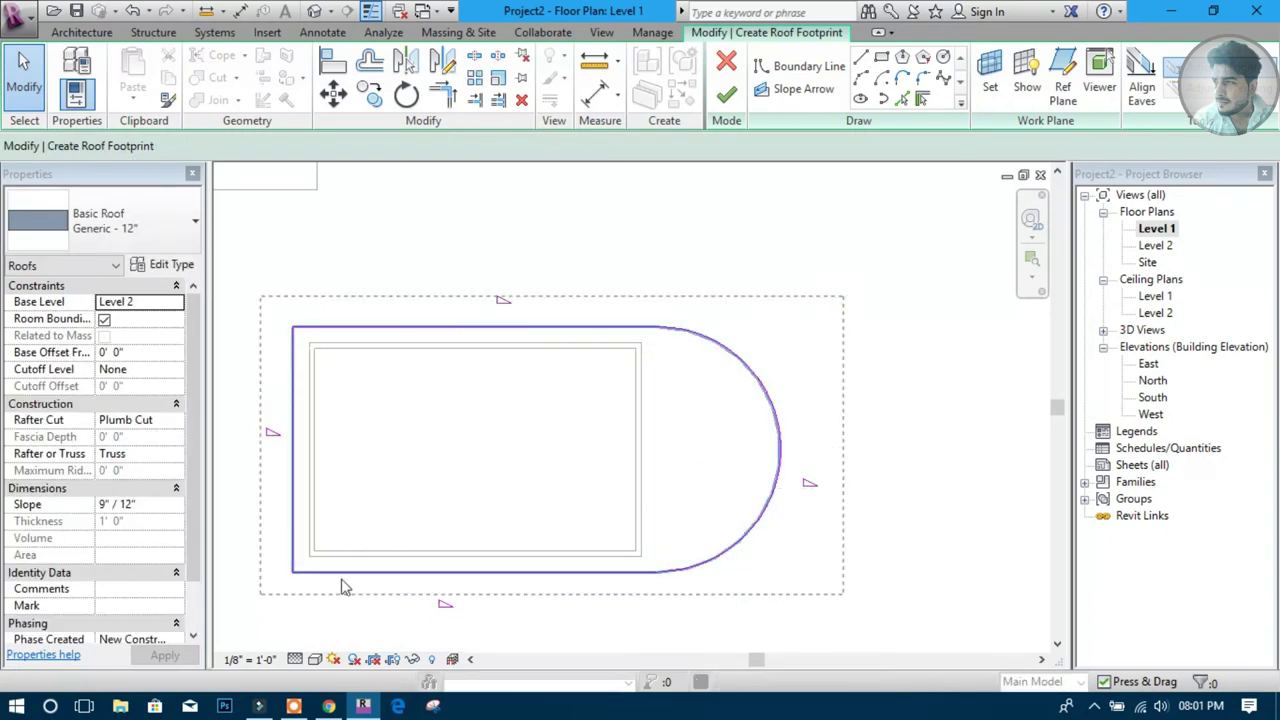
pyautogui.click(480, 200)
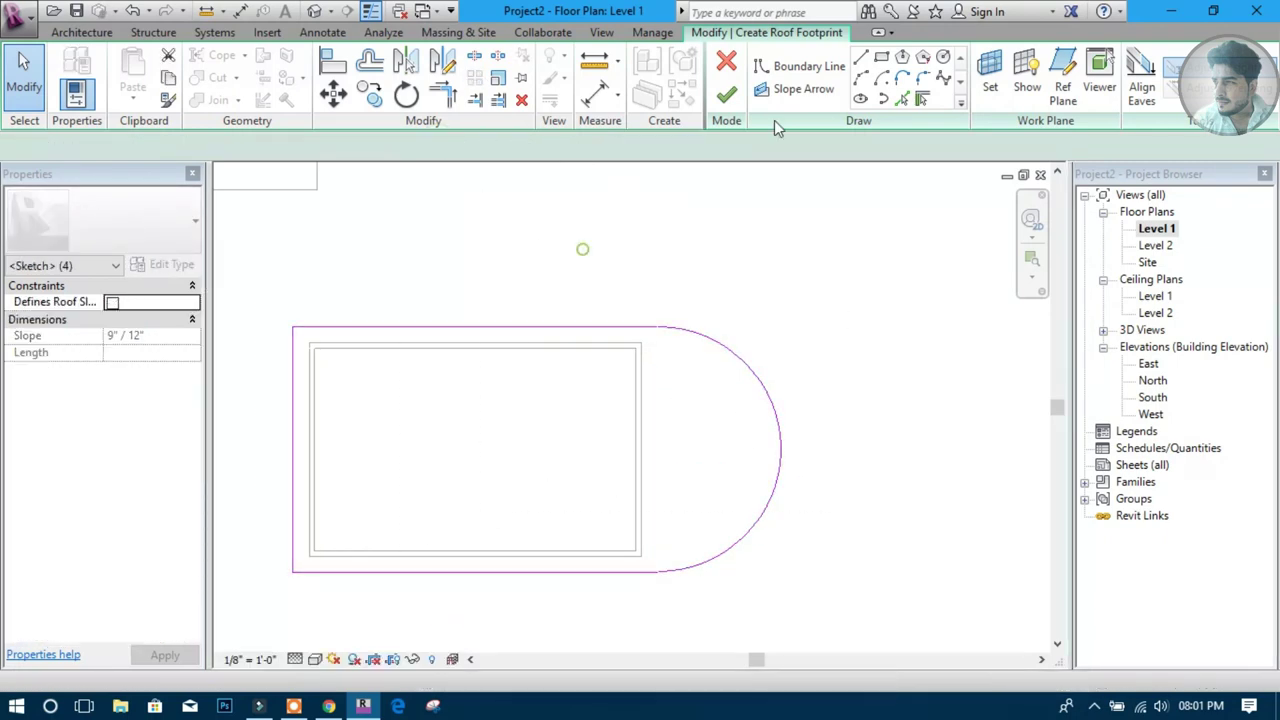
pyautogui.click(726, 93)
# View the rounded-end roof in 3D among the other roofed buildings
pyautogui.click(470, 450)
pyautogui.click(314, 10)
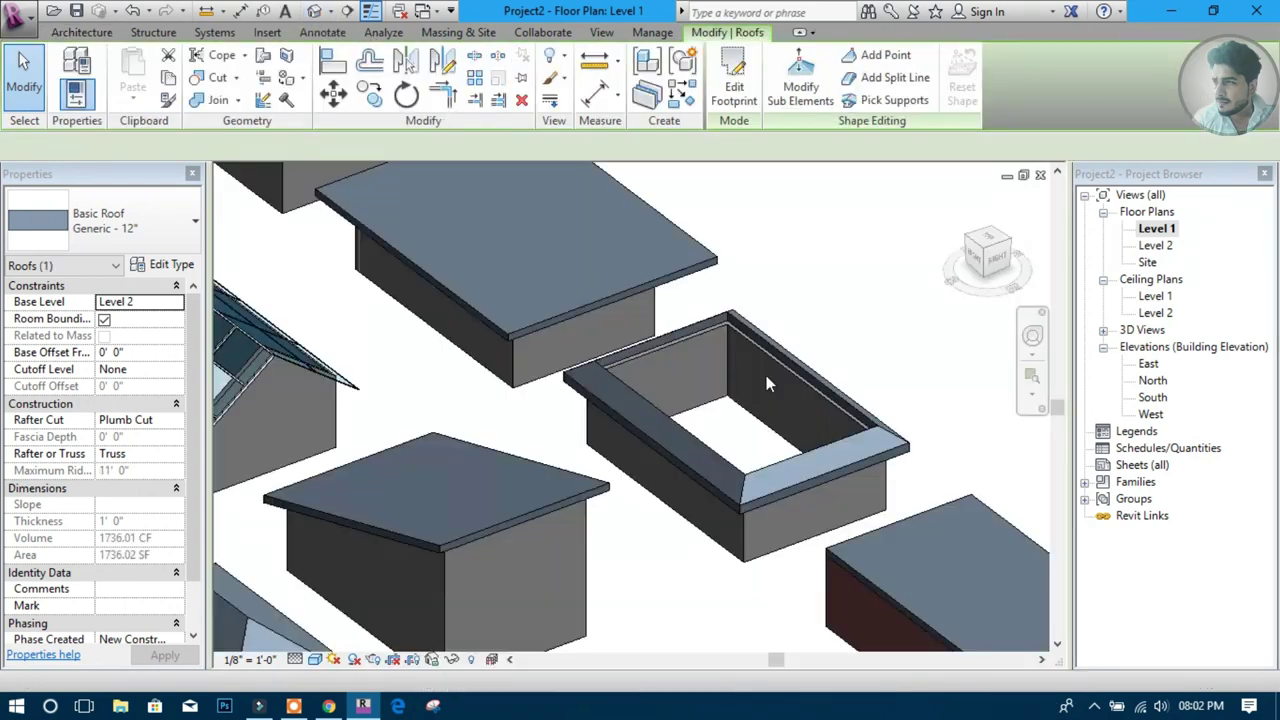
pyautogui.click(808, 505)
pyautogui.moveTo(713, 434); pyautogui.dragTo(740, 374, button='middle')
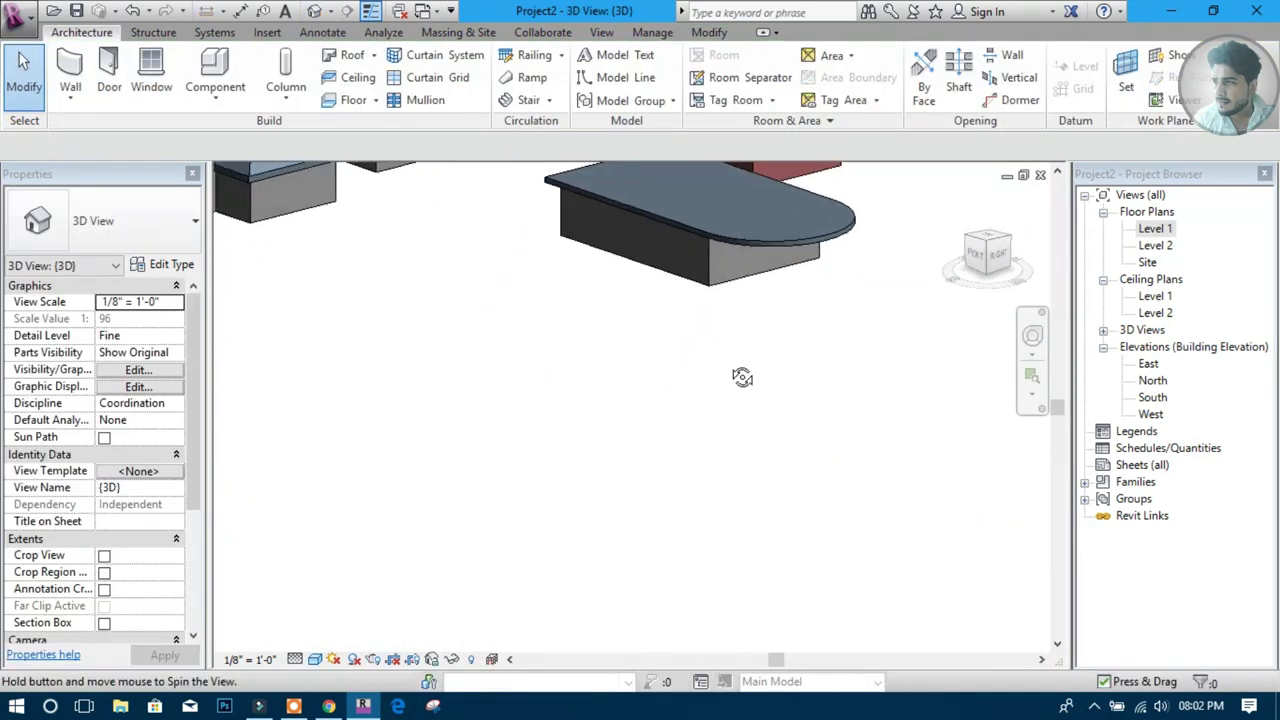
pyautogui.scroll(-1, 740, 374)
pyautogui.moveTo(760, 430)
pyautogui.mouseDown(button='middle')
pyautogui.moveTo(790, 492)
pyautogui.moveTo(860, 540)
pyautogui.mouseUp(button='middle')
pyautogui.scroll(-2, 700, 490)
pyautogui.scroll(-1, 700, 490)
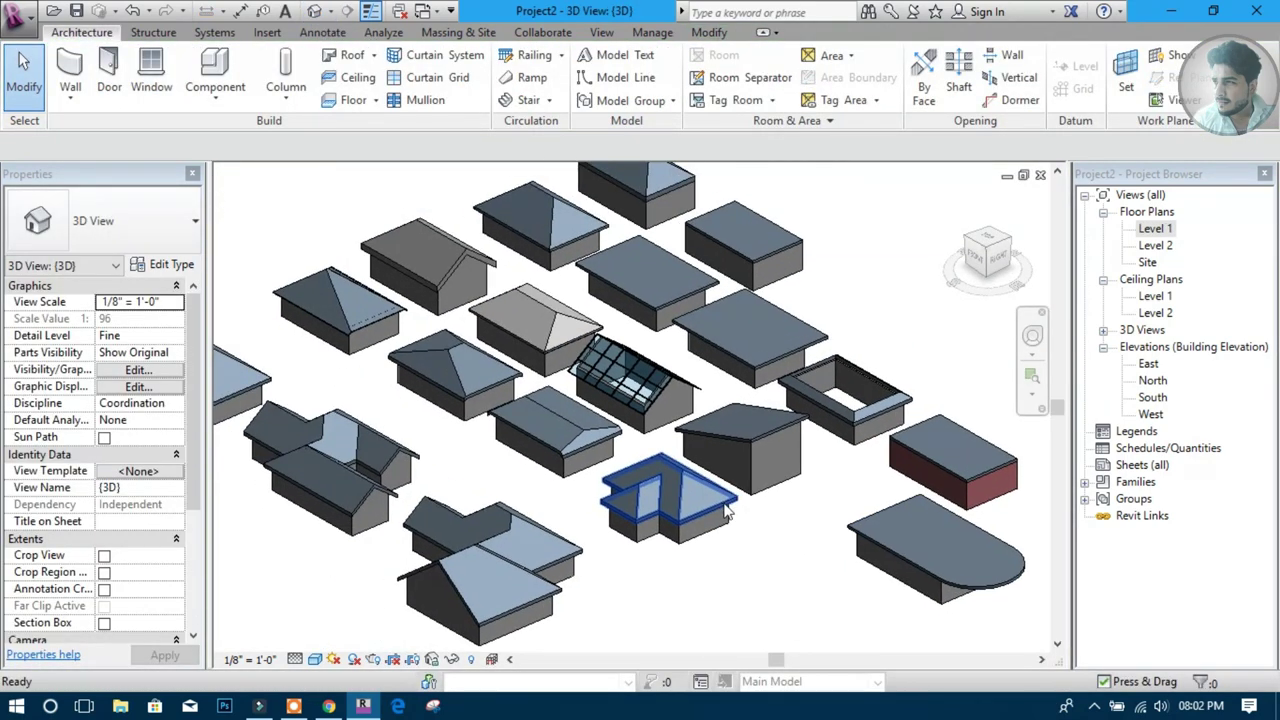
pyautogui.scroll(-1, 686, 484)
pyautogui.scroll(2, 686, 484)
pyautogui.moveTo(718, 500); pyautogui.dragTo(728, 497, button='middle')
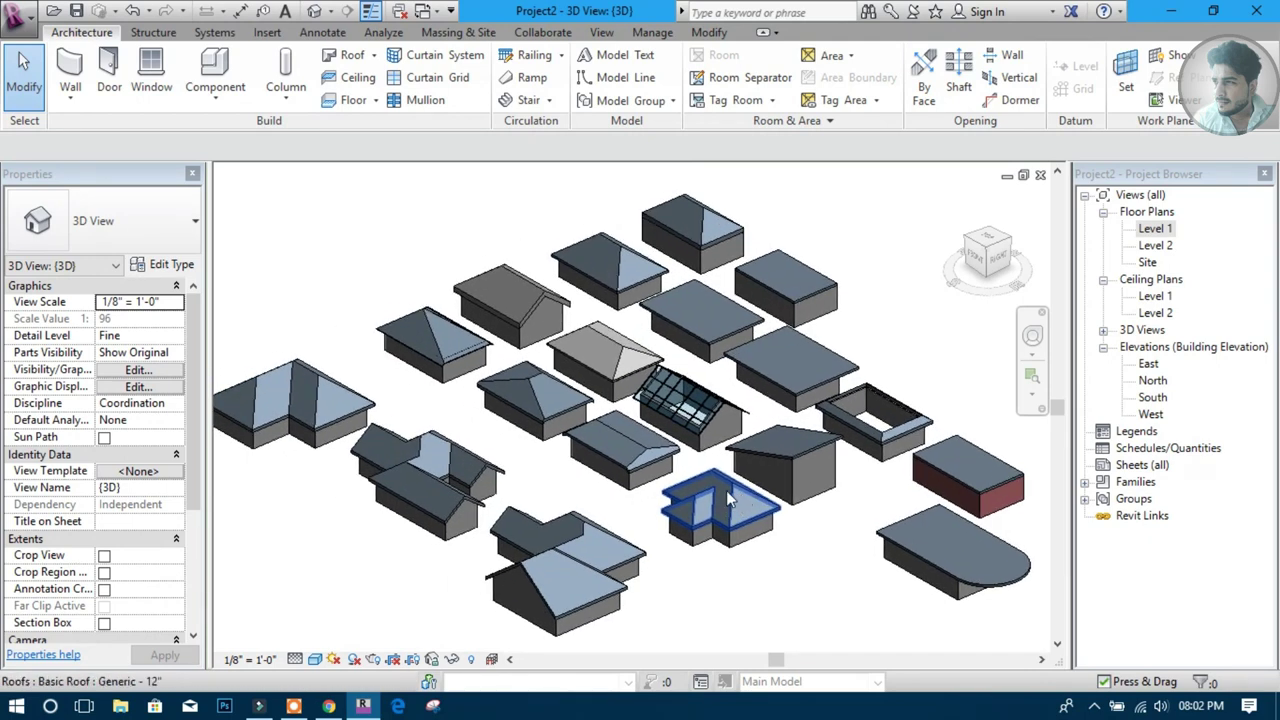